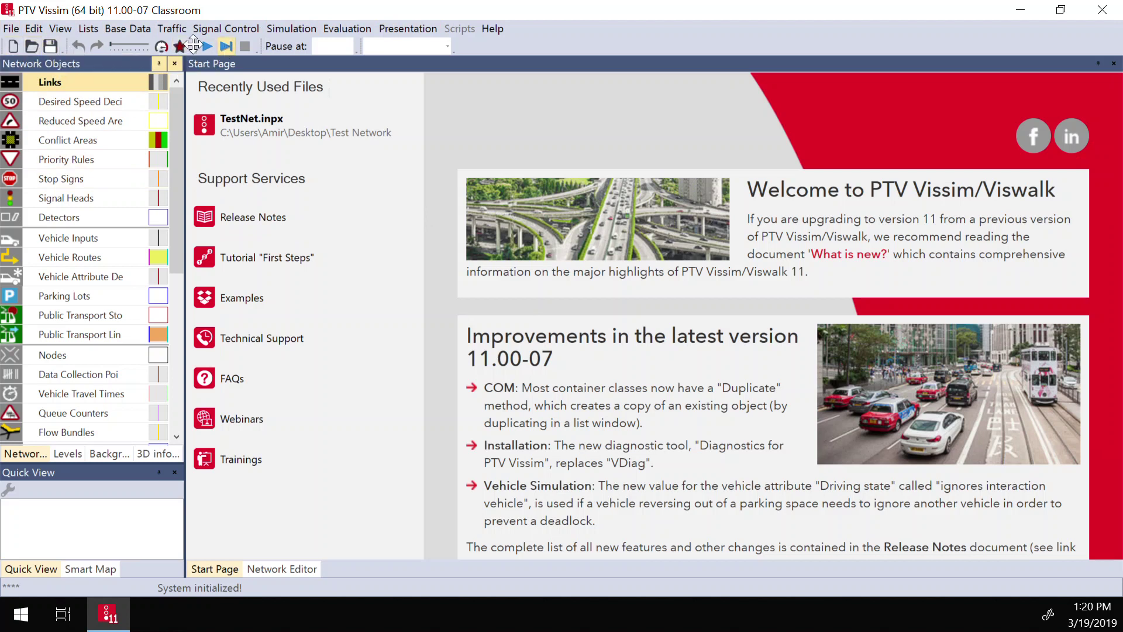
Open the Network Editor and set its background map provider to OpenStreetMap (Mapnik)
left_click(50, 83)
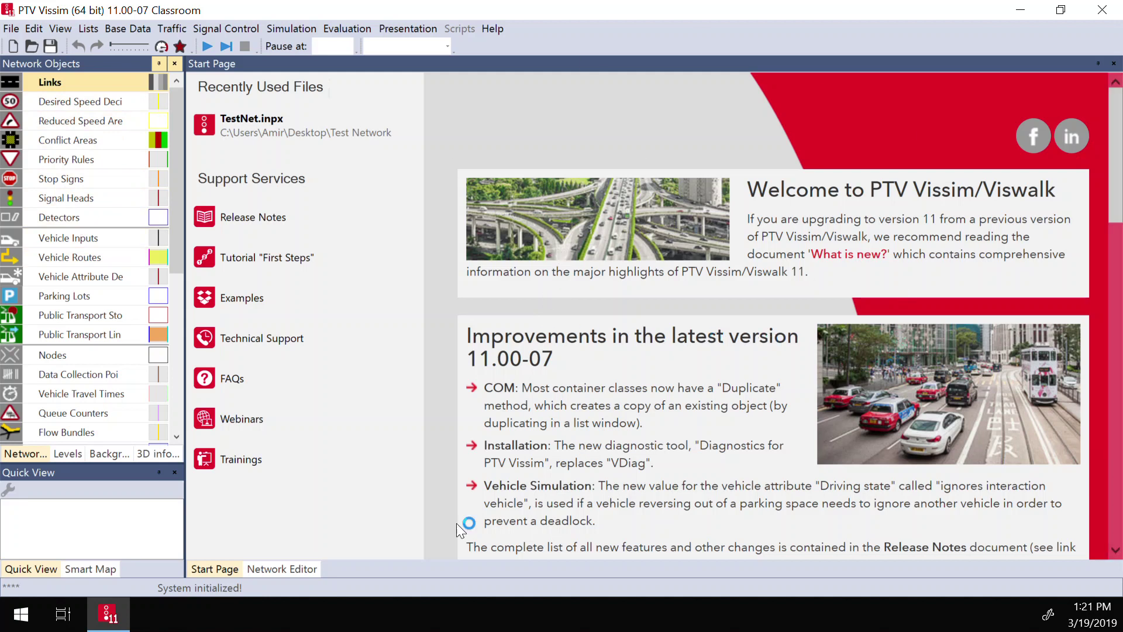
left_click(280, 565)
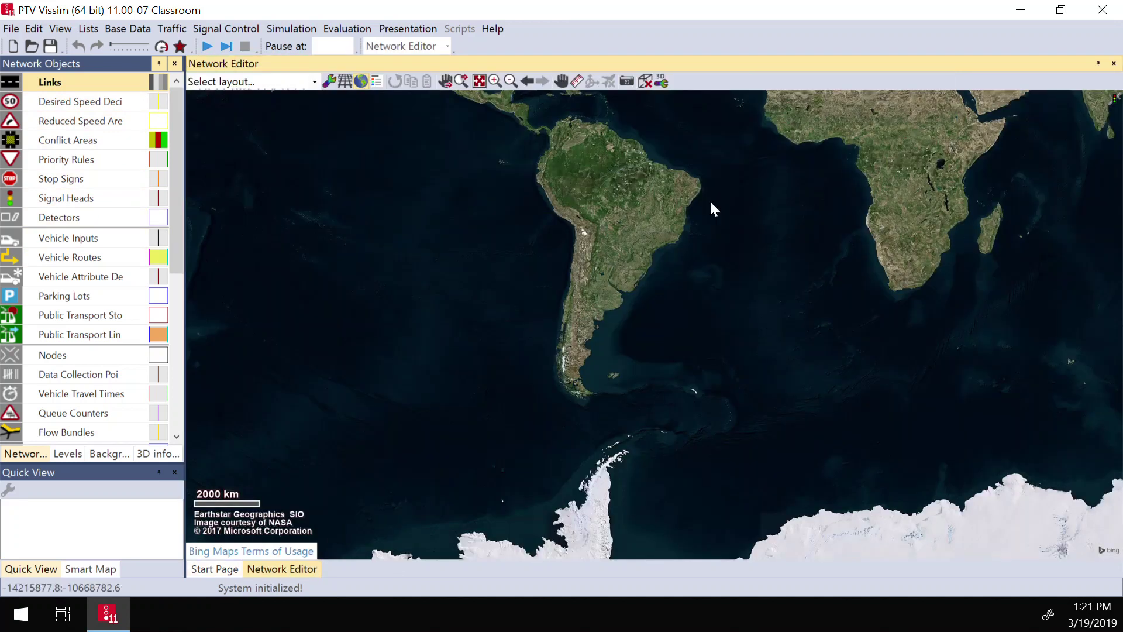
left_click_drag(656, 209, 714, 492)
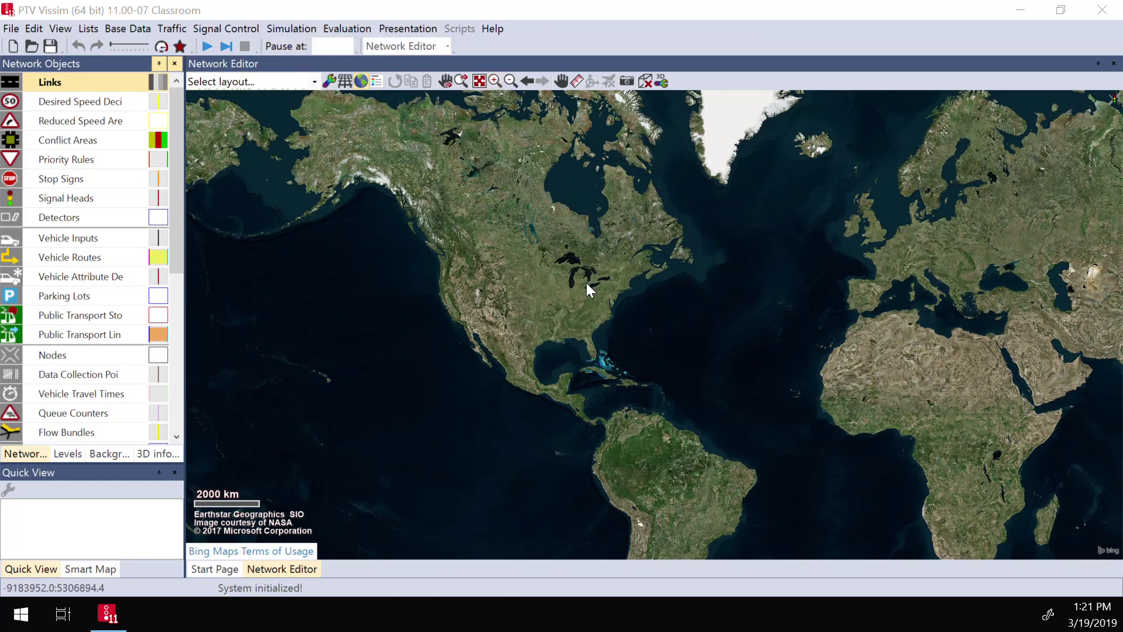
left_click(311, 79)
left_click(312, 85)
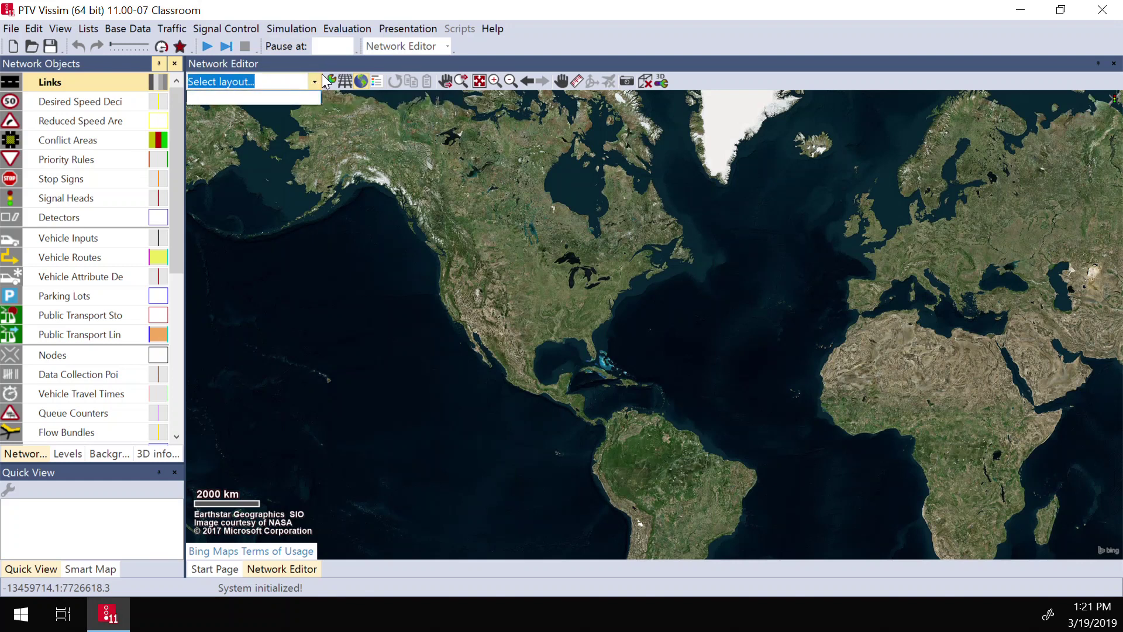
left_click(331, 82)
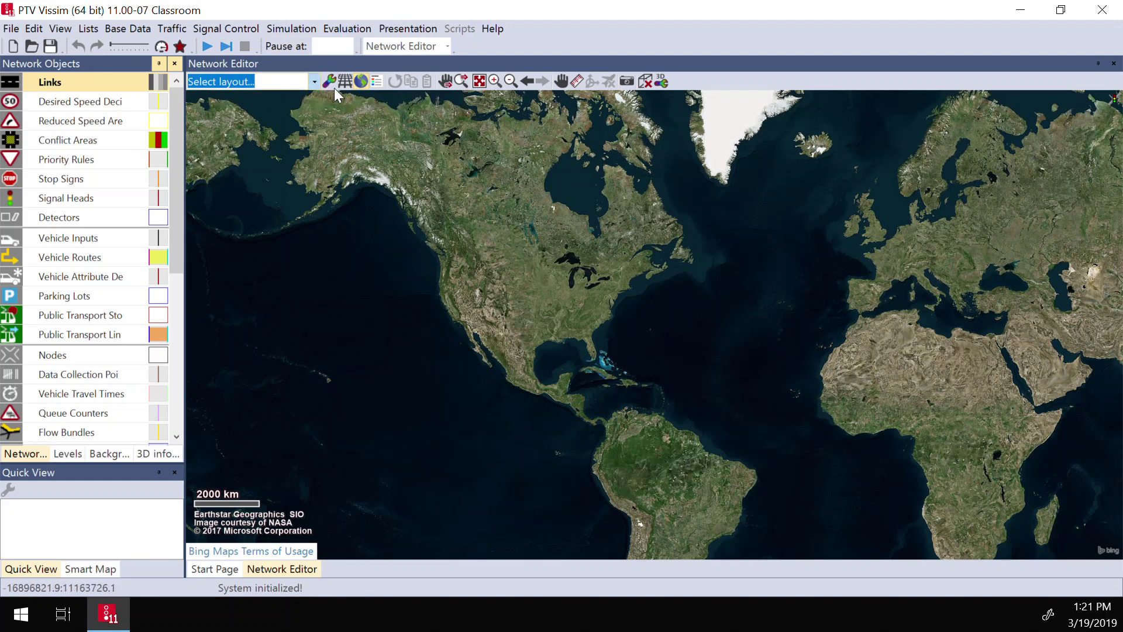
left_click(329, 80)
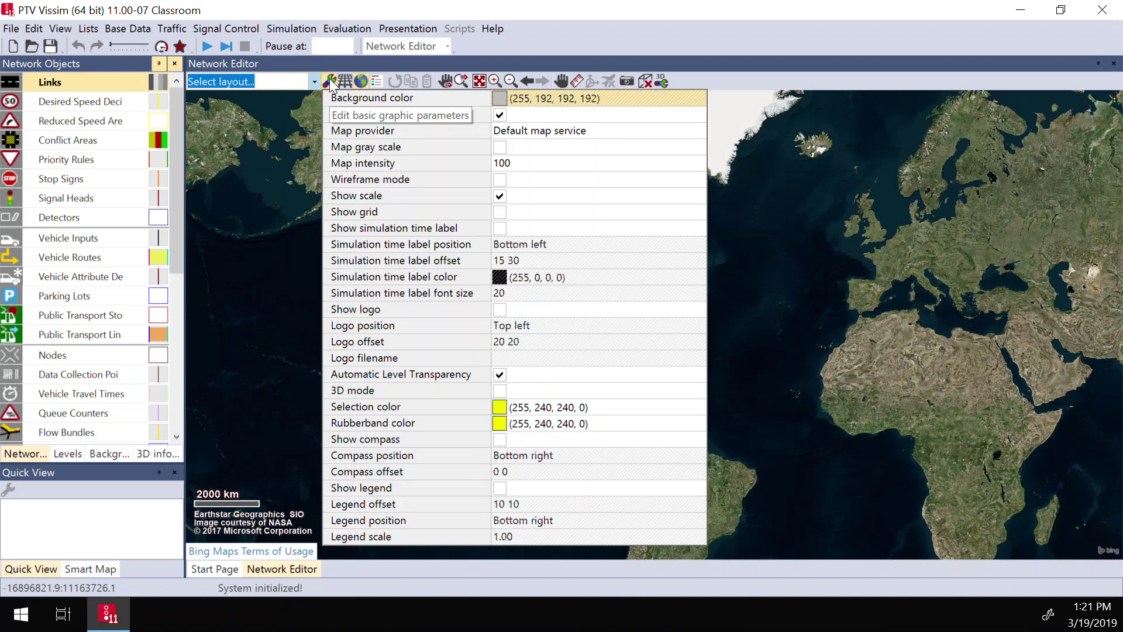
left_click(700, 126)
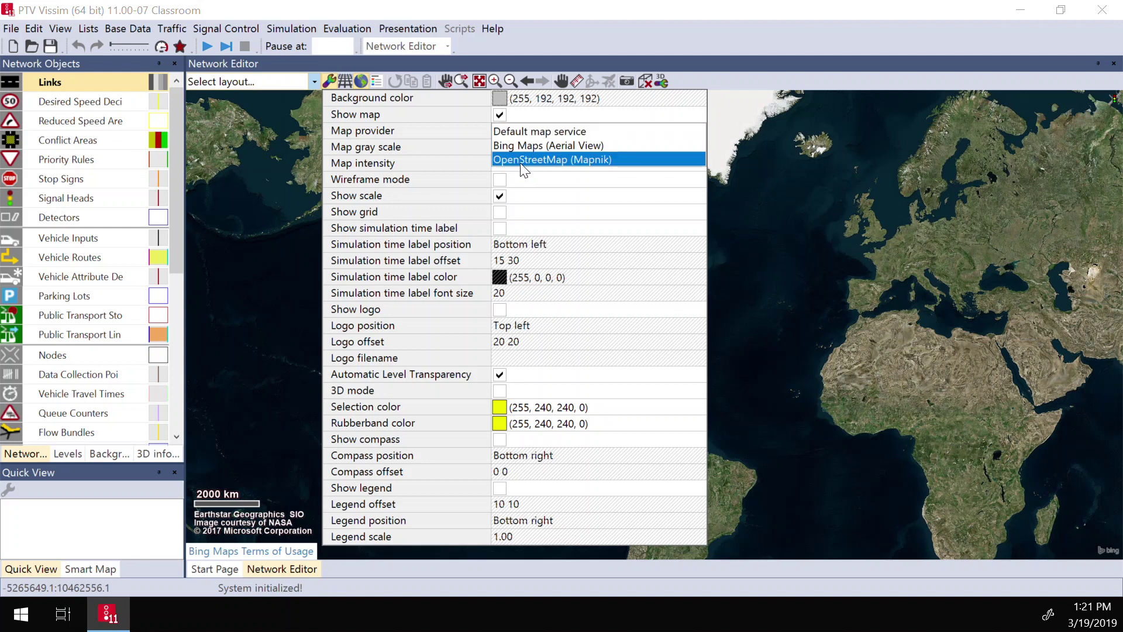
left_click(594, 157)
left_click(791, 219)
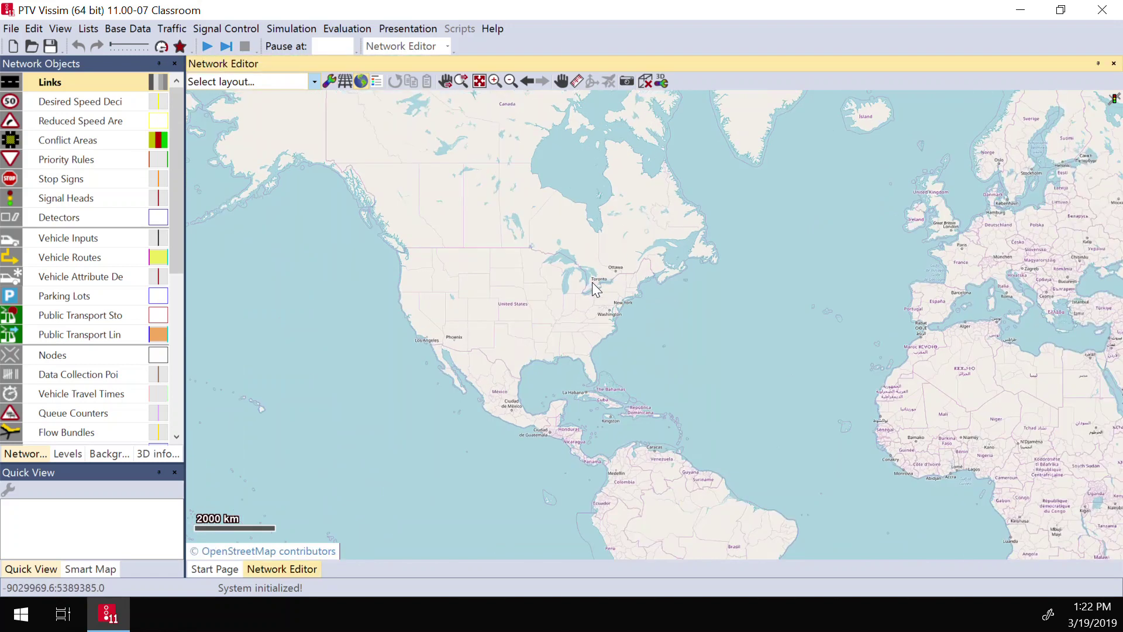
Locate the University Avenue and King Street intersection in Waterloo, Ontario, on the background map
scroll(592, 281, "up", 2)
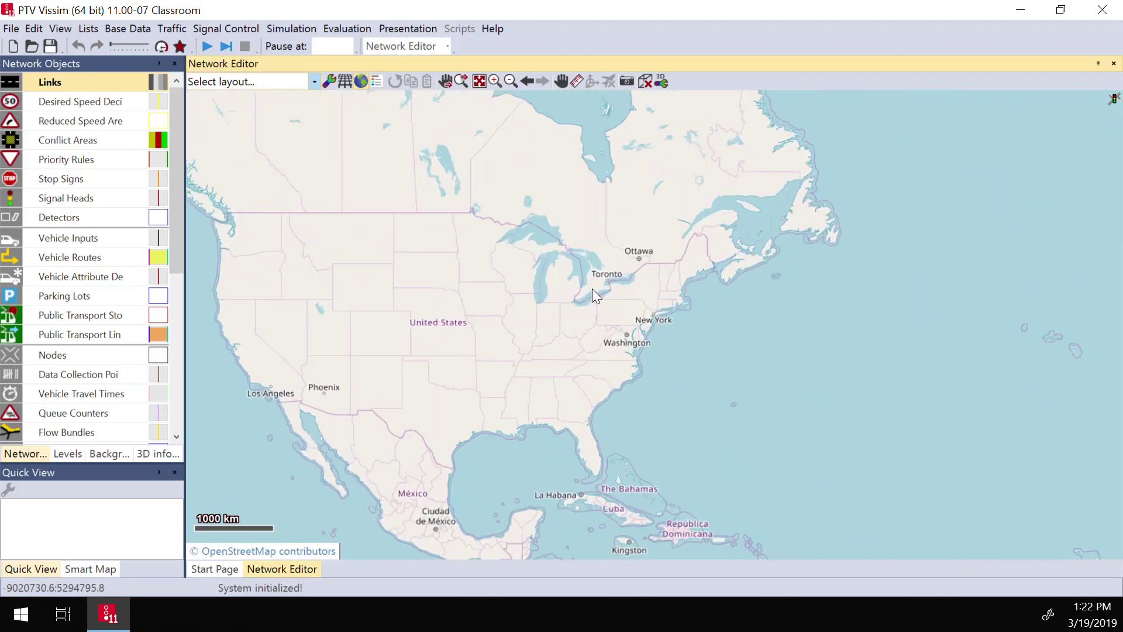
scroll(601, 289, "up", 1)
scroll(600, 284, "up", 2)
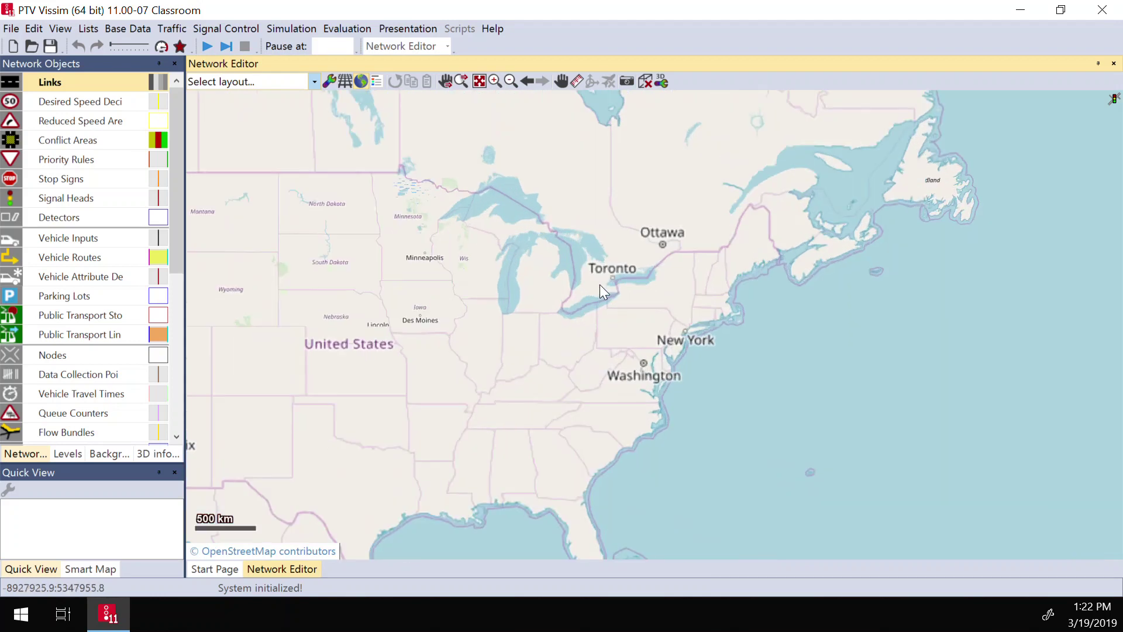
scroll(594, 283, "up", 3)
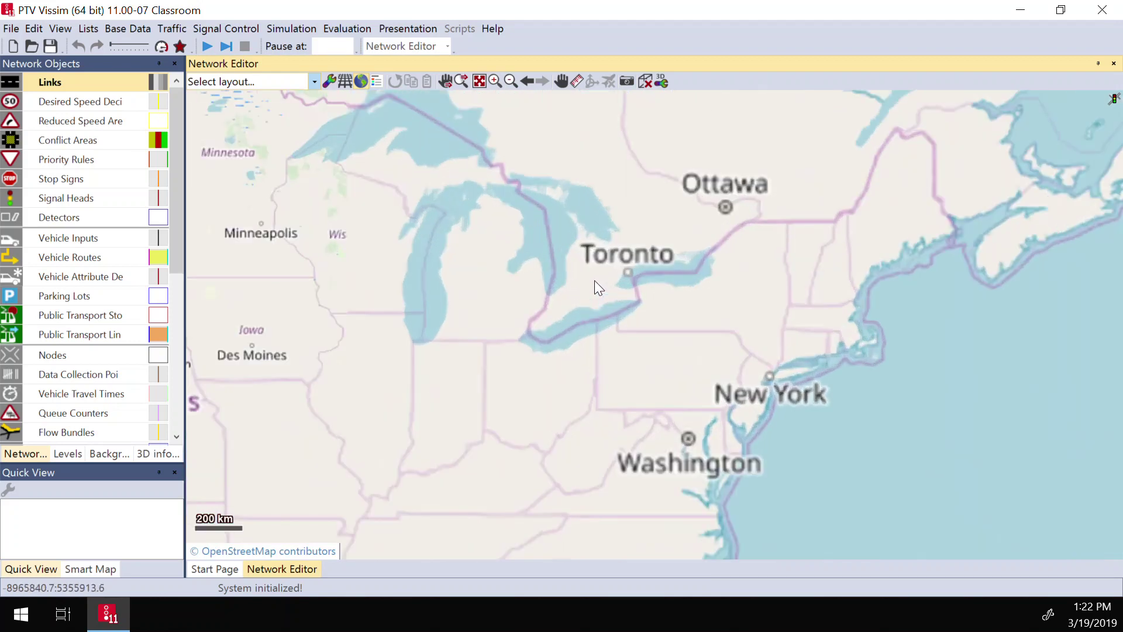
scroll(602, 279, "up", 3)
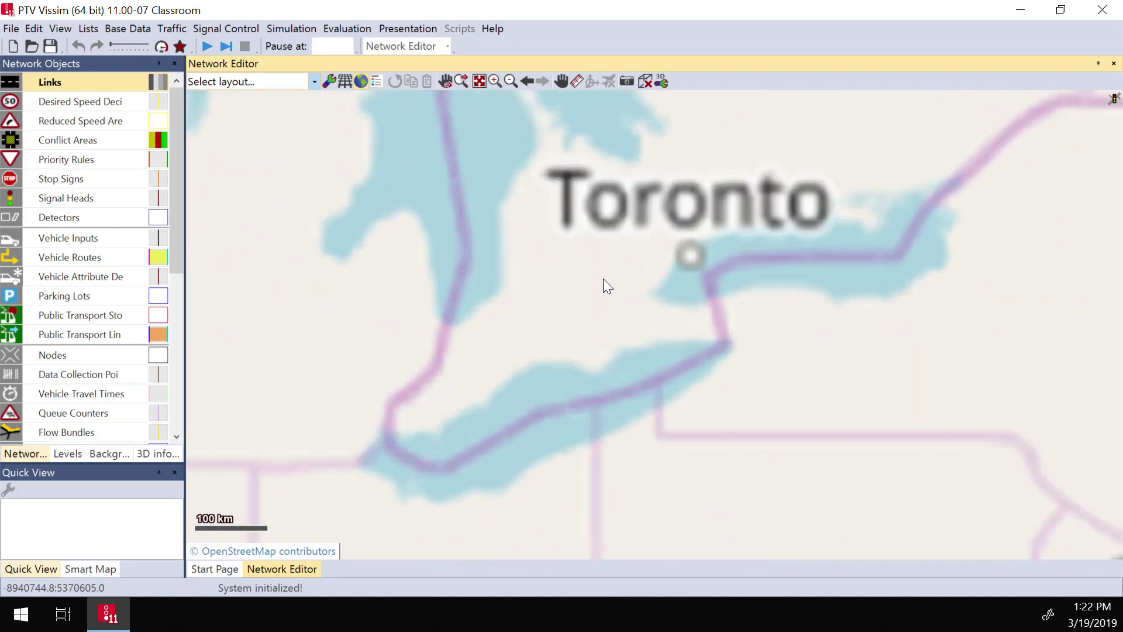
scroll(602, 278, "up", 3)
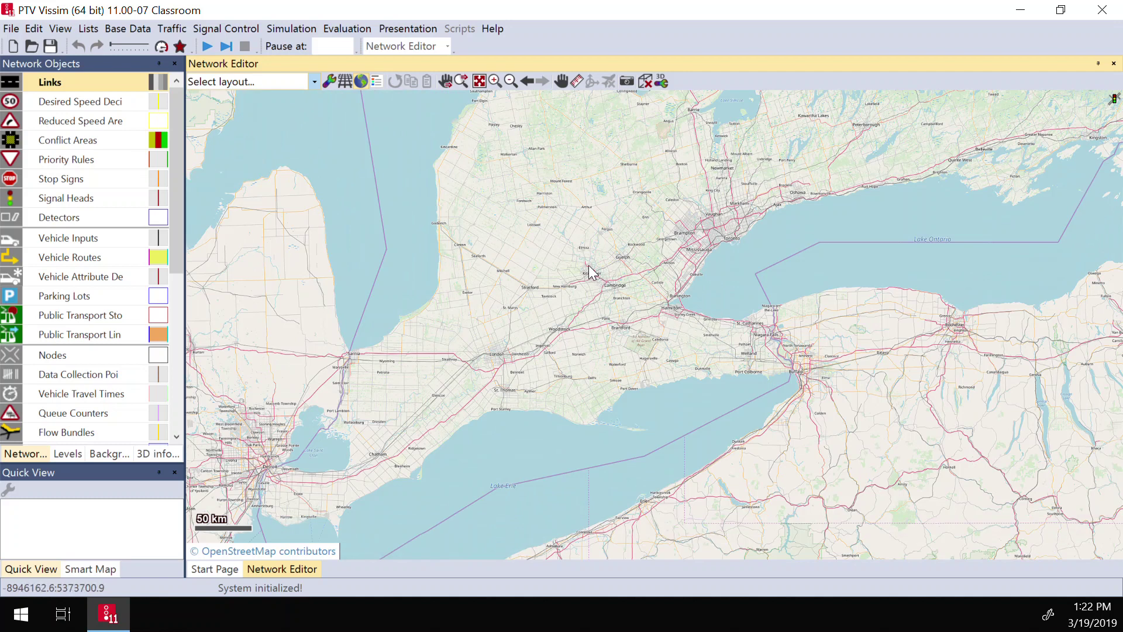
scroll(590, 270, "up", 3)
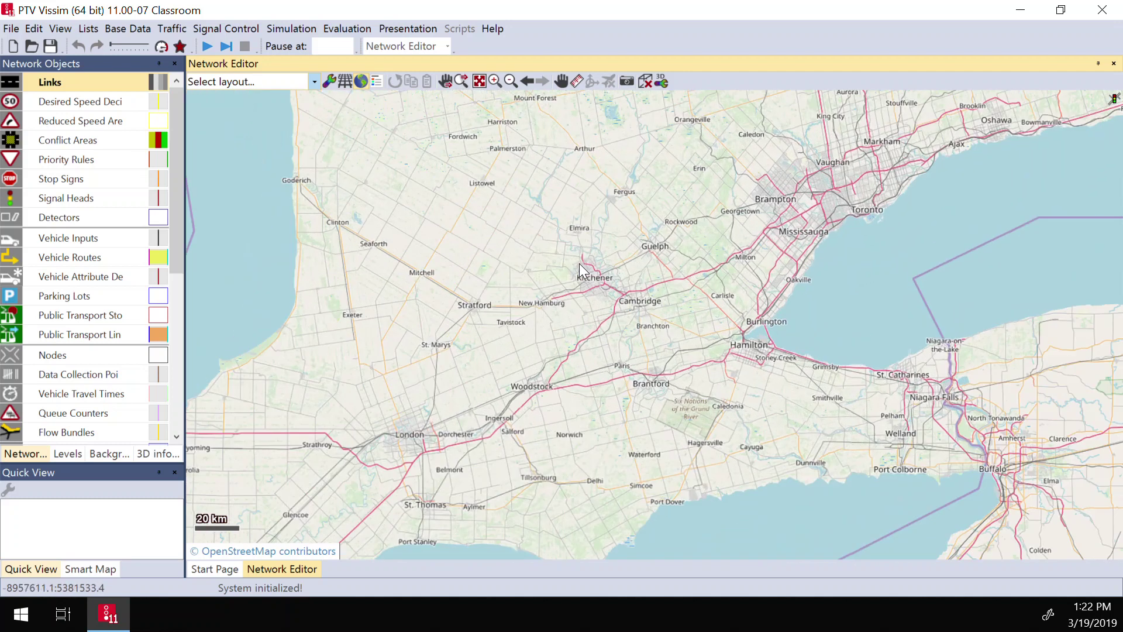
scroll(591, 282, "up", 2)
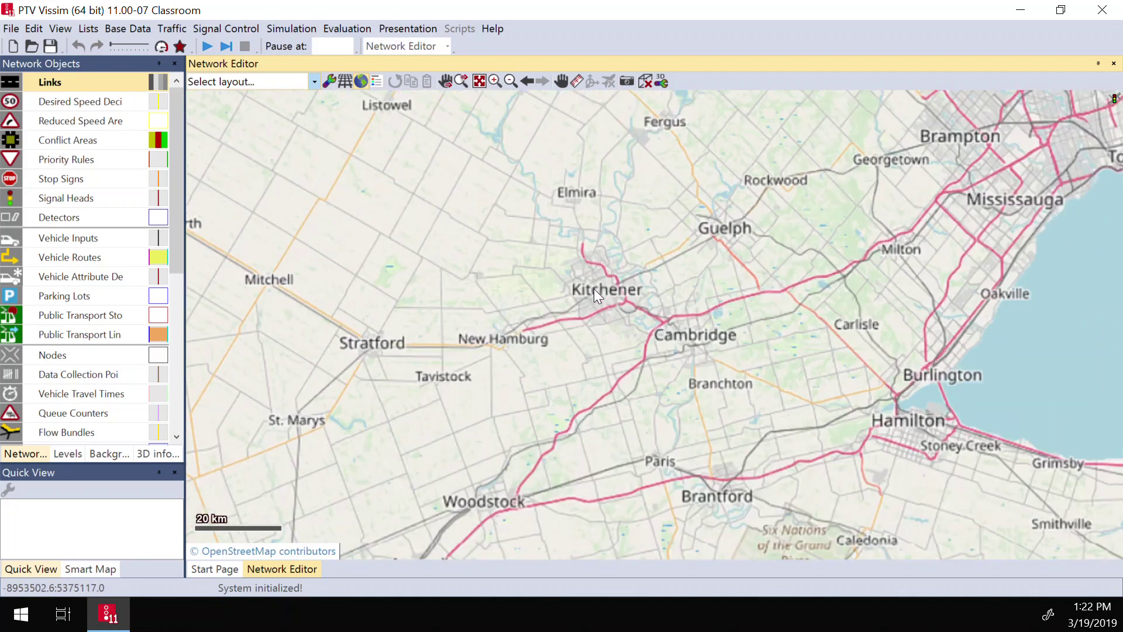
scroll(596, 280, "up", 2)
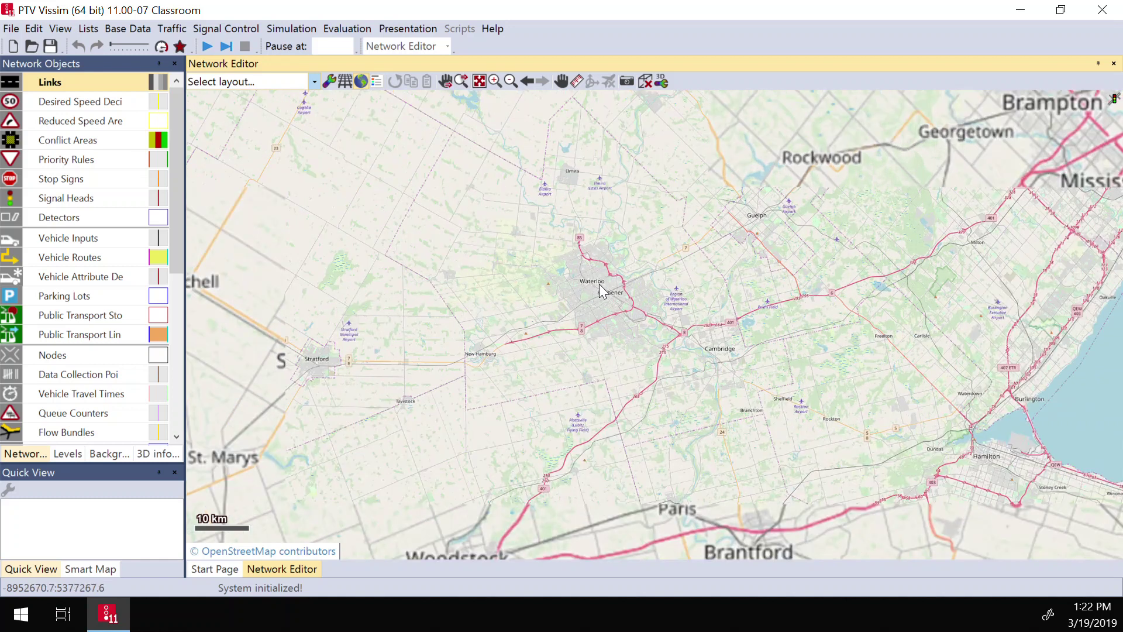
scroll(573, 273, "up", 3)
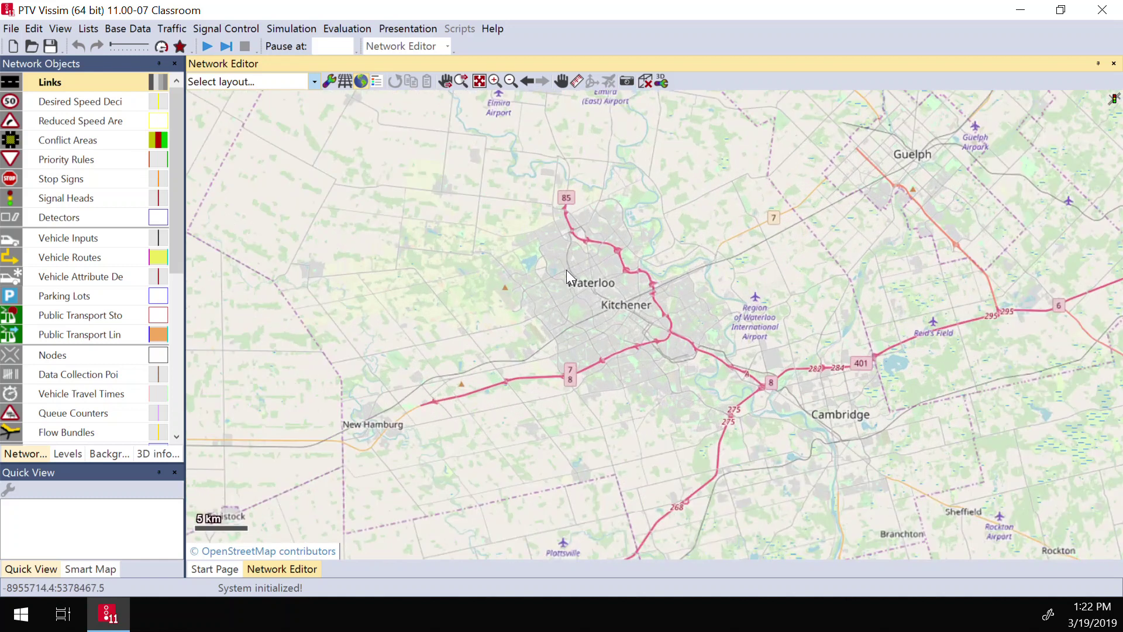
scroll(579, 279, "up", 3)
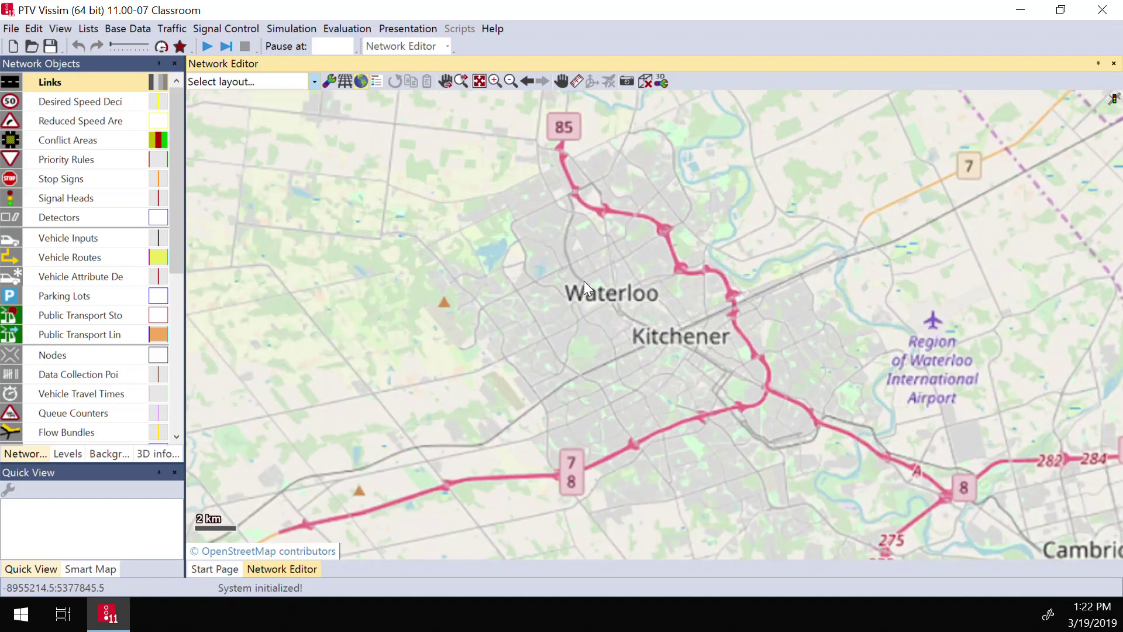
scroll(594, 278, "up", 3)
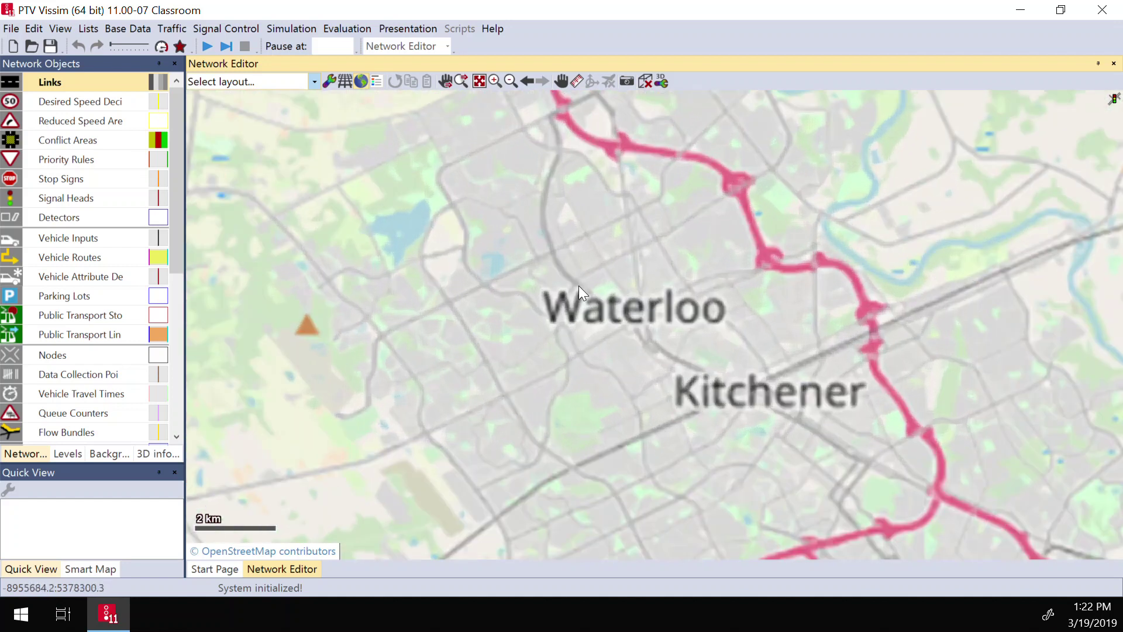
scroll(555, 257, "up", 2)
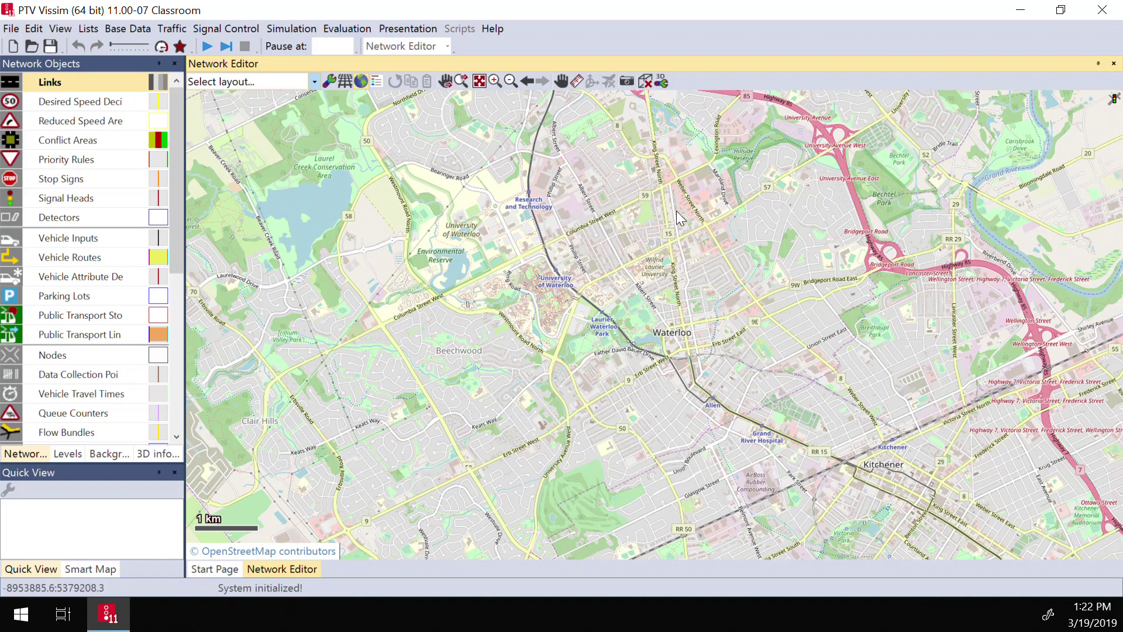
scroll(680, 214, "up", 2)
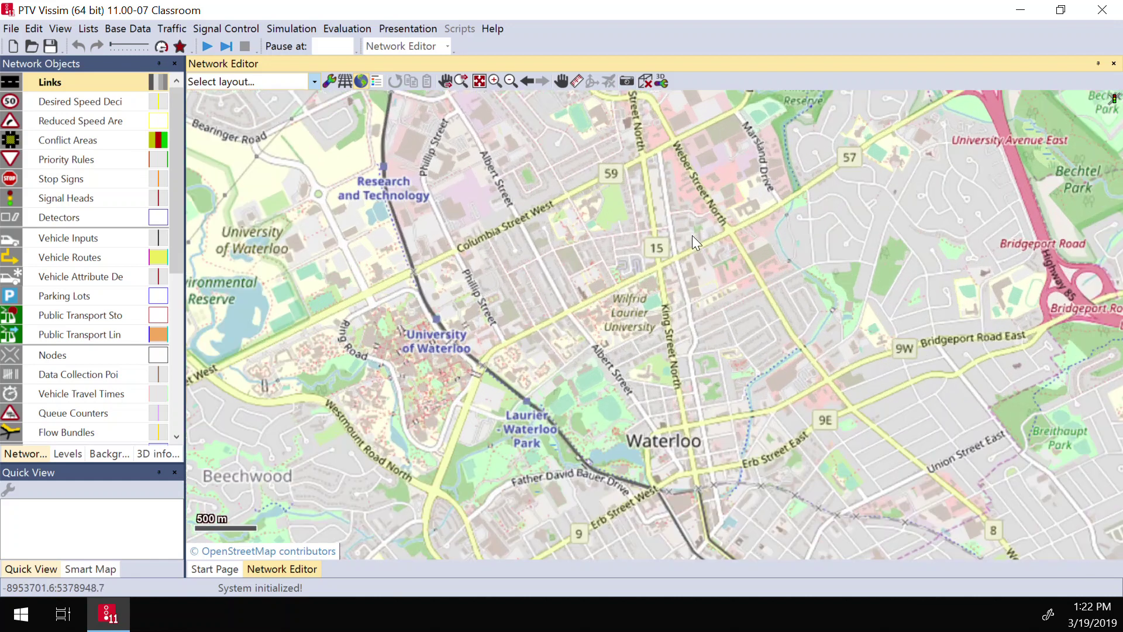
scroll(696, 250, "up", 1)
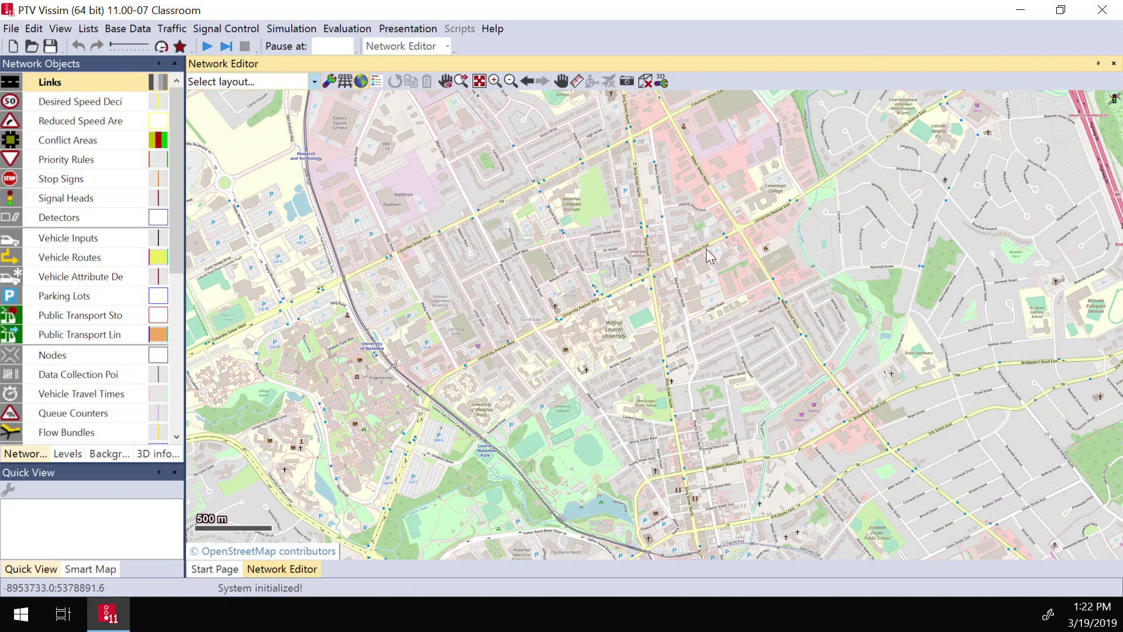
scroll(639, 276, "up", 2)
scroll(642, 277, "up", 1)
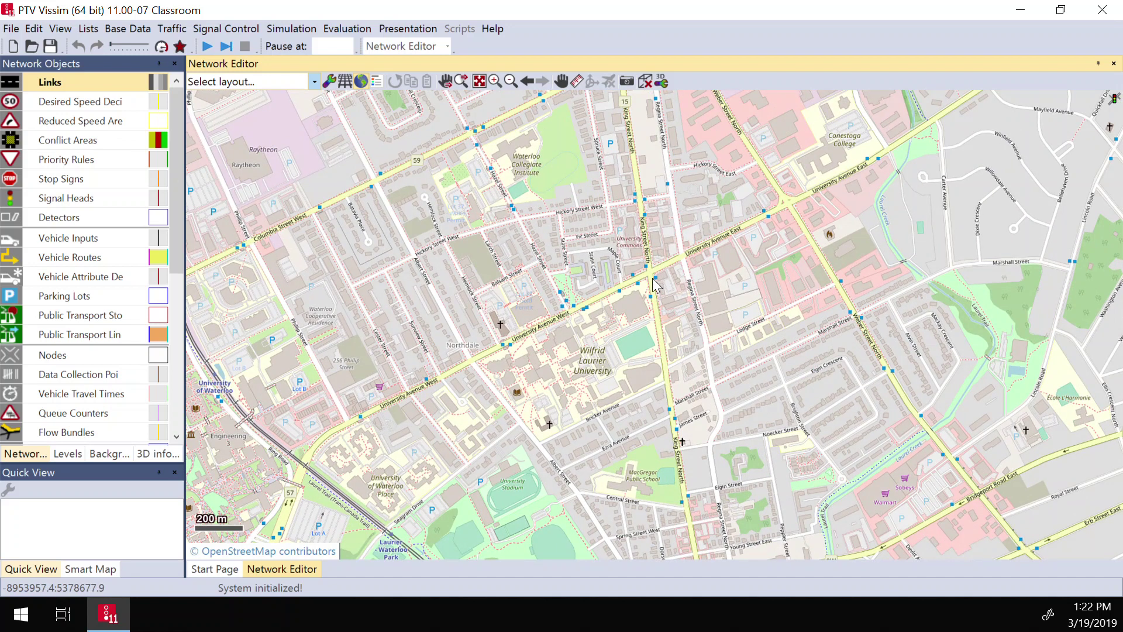
scroll(654, 285, "up", 3)
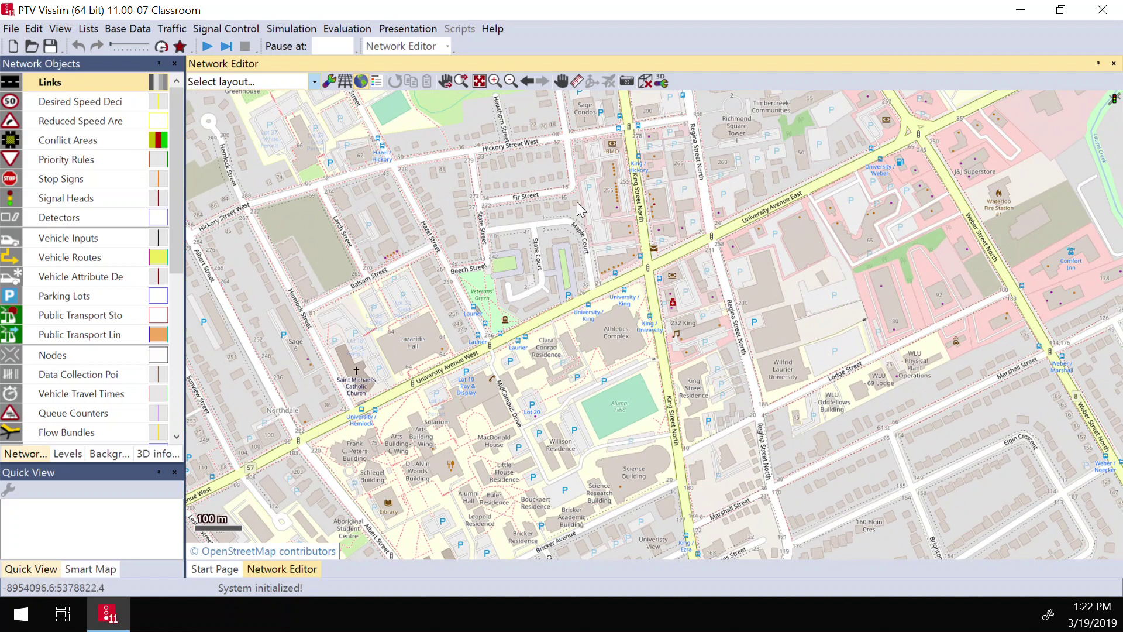
Set the background map provider to Bing Maps (Aerial View) for the University Avenue area
left_click(325, 81)
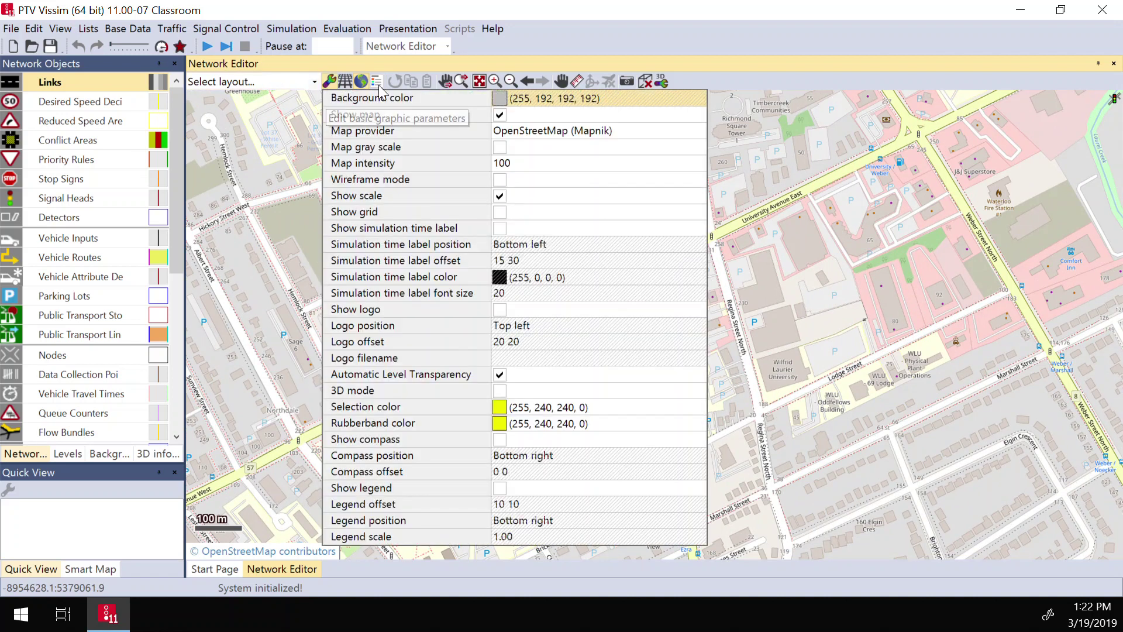
left_click(654, 132)
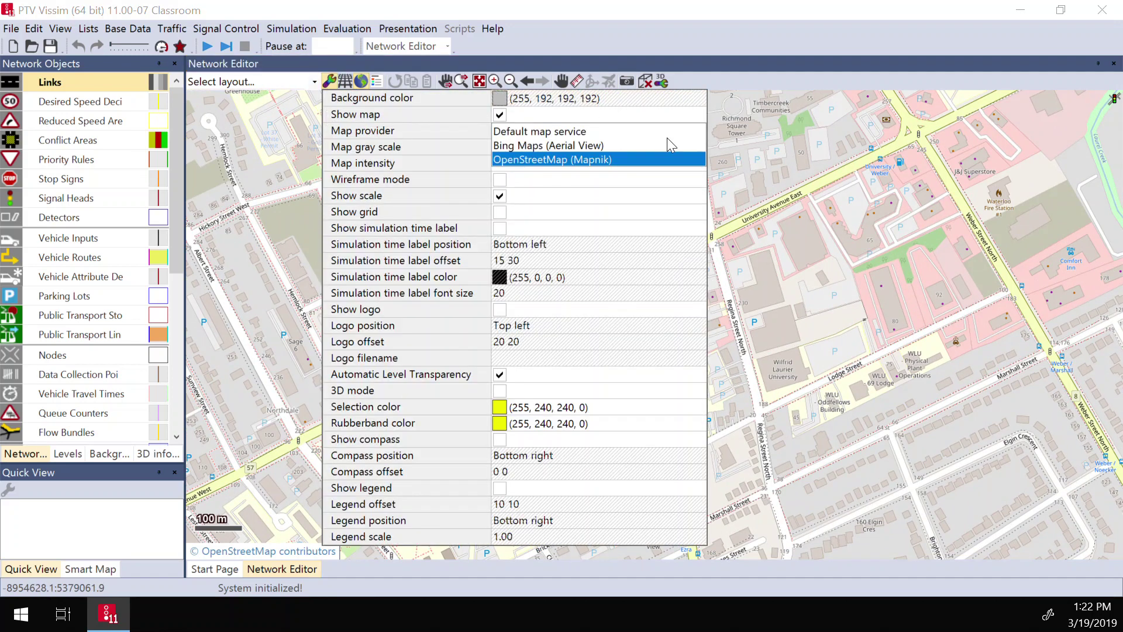
left_click(570, 145)
left_click(782, 163)
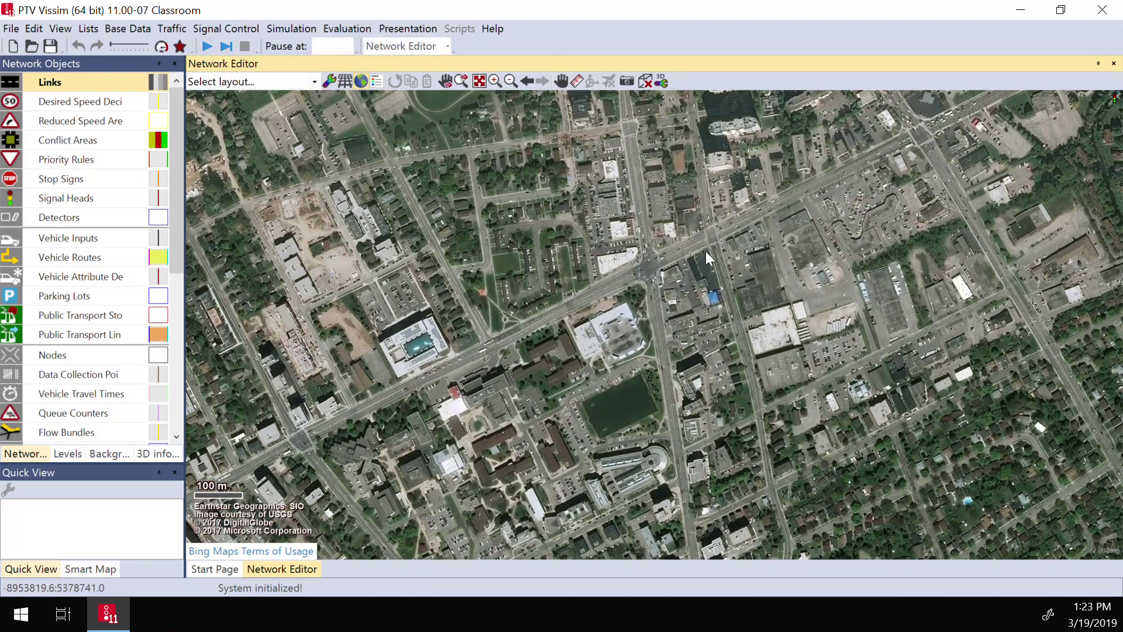
scroll(718, 235, "up", 1)
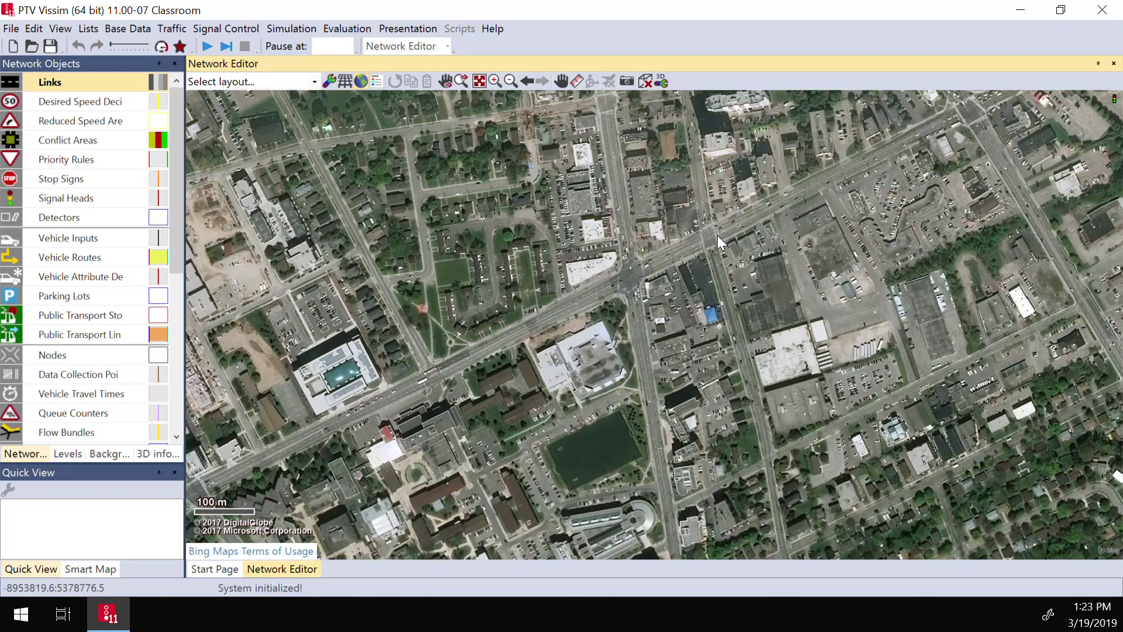
scroll(710, 233, "up", 2)
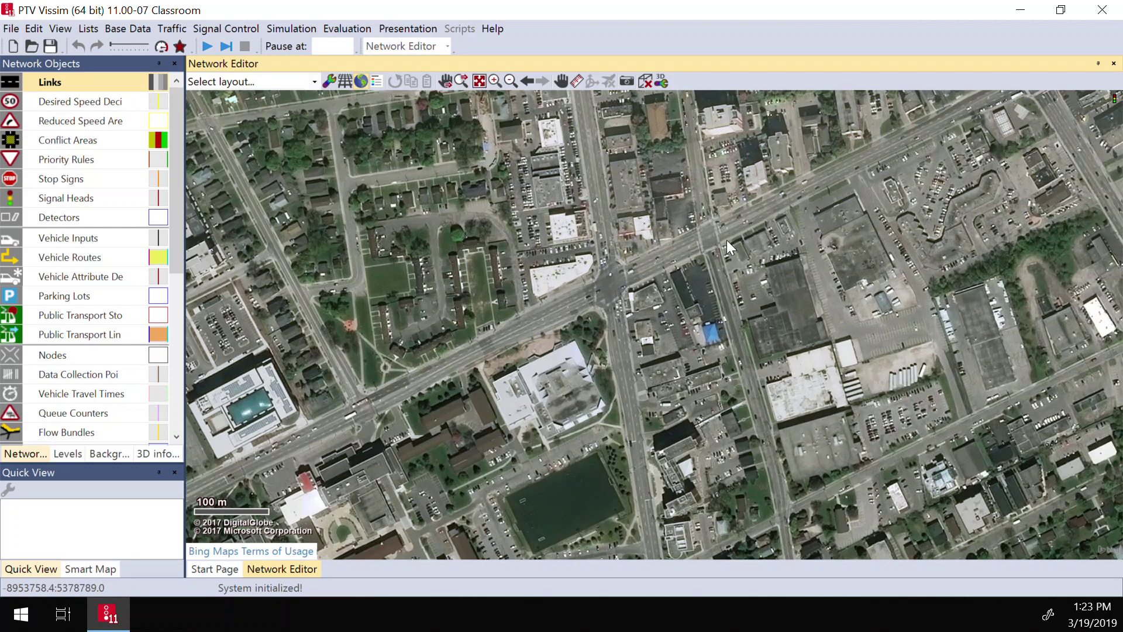
scroll(748, 210, "up", 1)
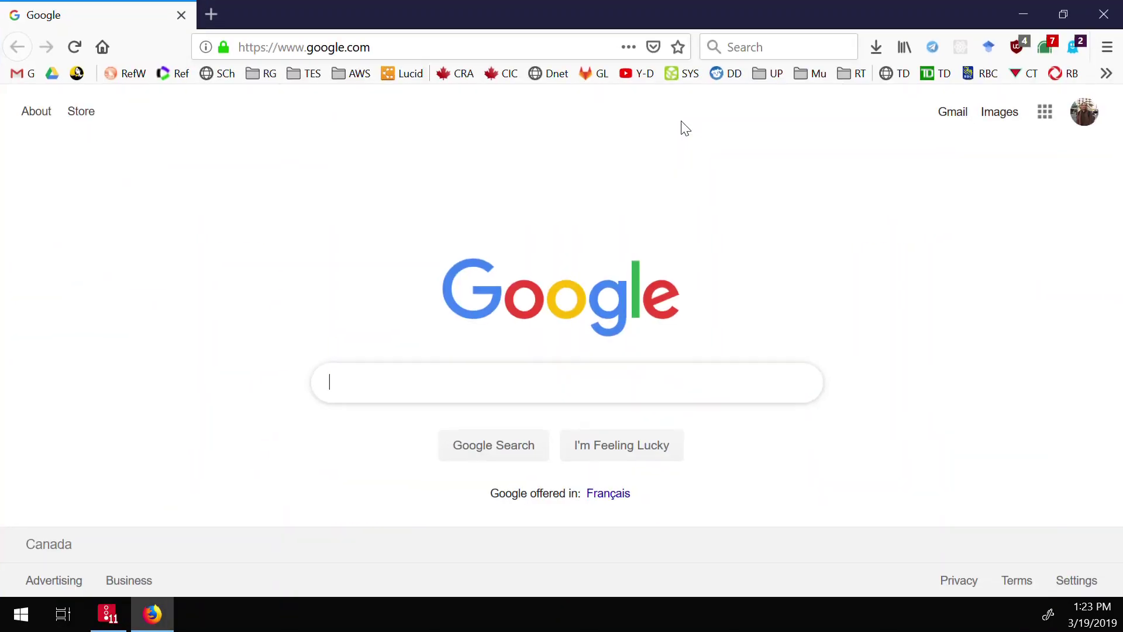
Switch to Firefox, open Google Maps and examine the streets around University Avenue and King Street in Waterloo
left_click(446, 42)
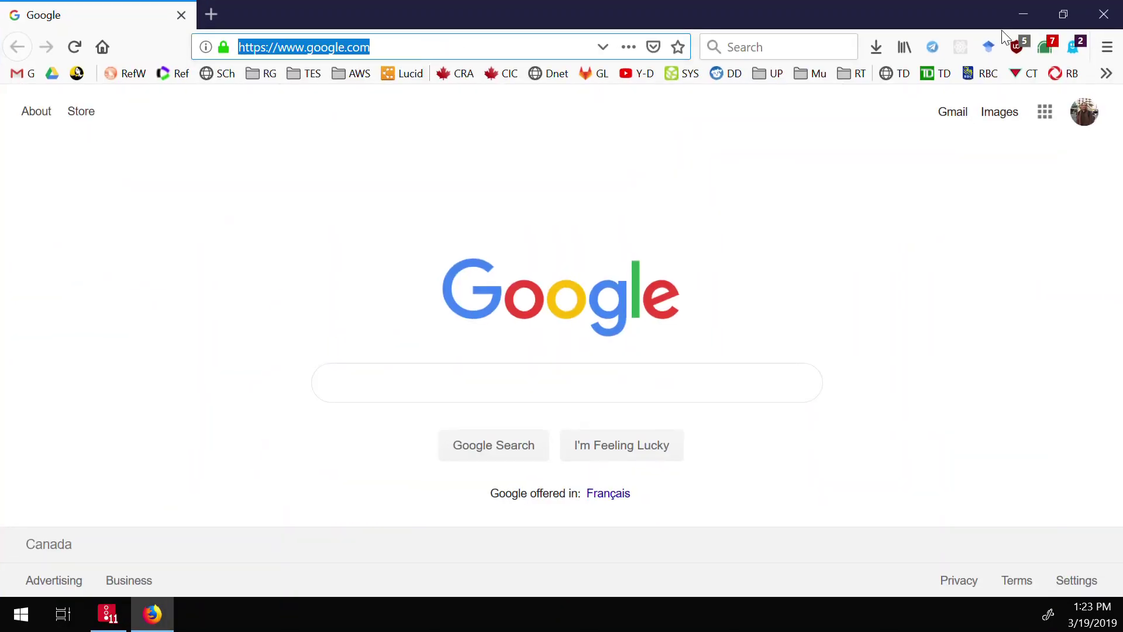
left_click(1045, 111)
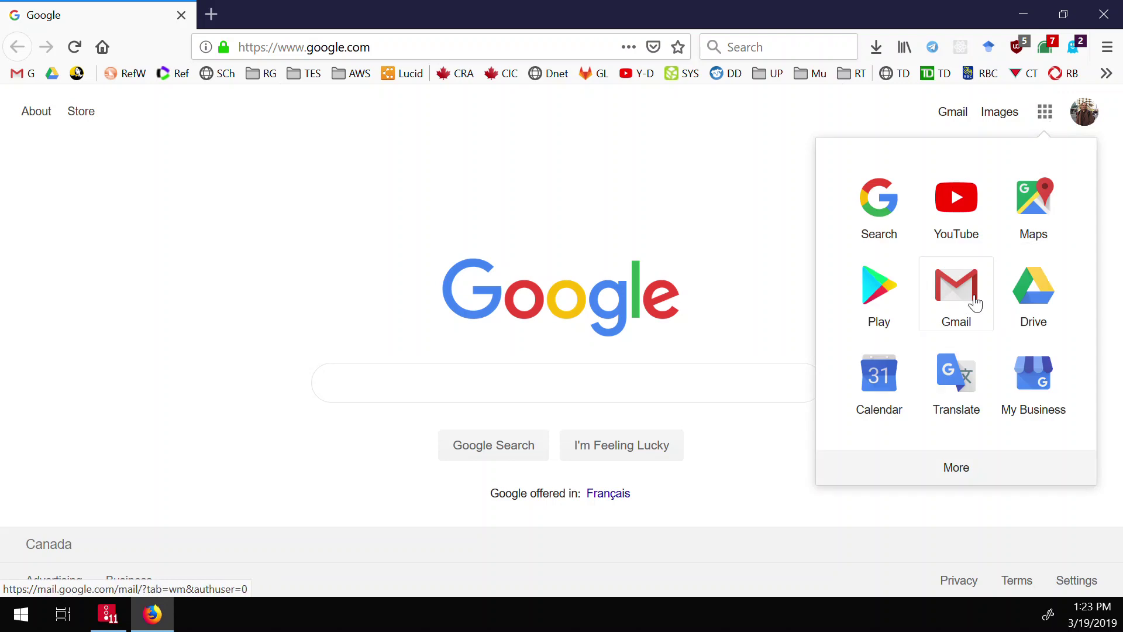
left_click(1045, 197)
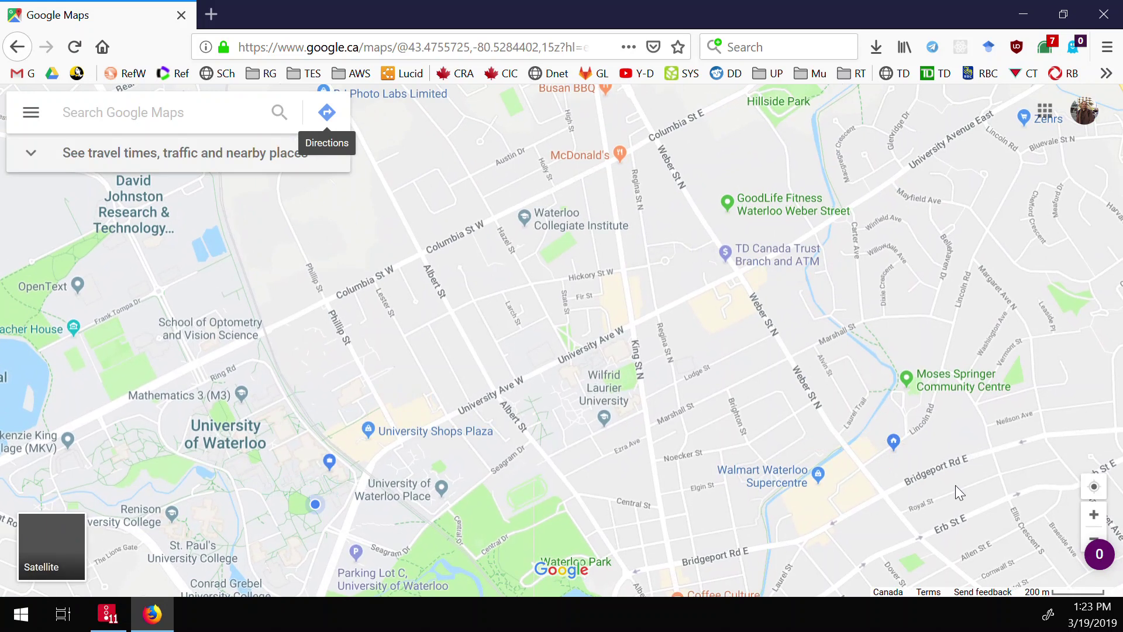
left_click(773, 279)
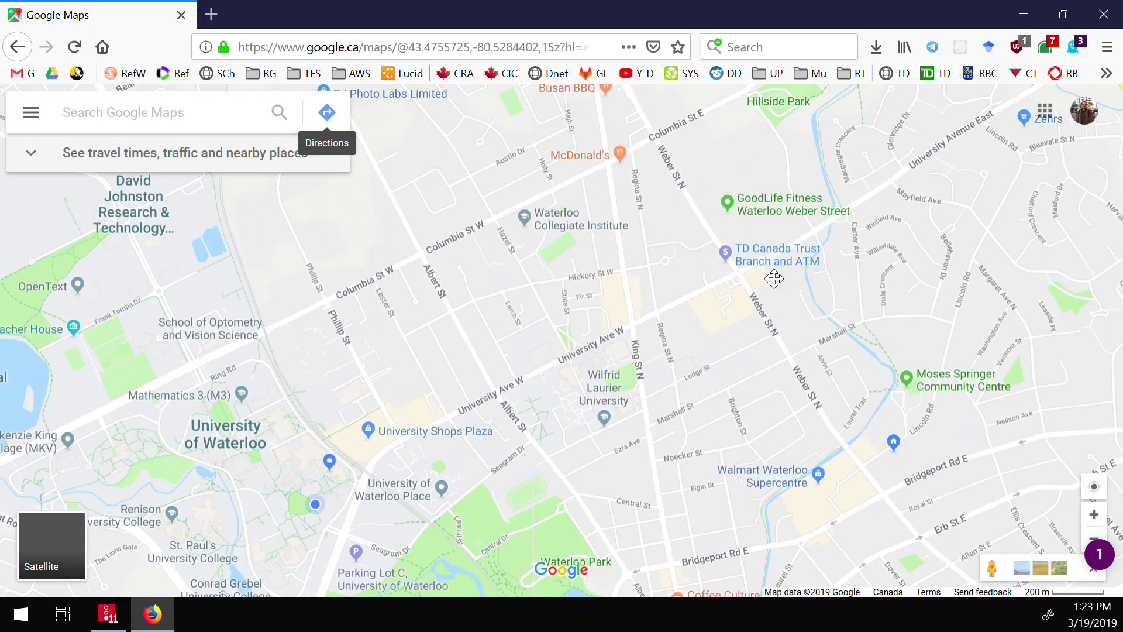
left_click_drag(774, 279, 680, 467)
left_click(1039, 169)
left_click_drag(591, 347, 704, 258)
left_click_drag(676, 413, 682, 374)
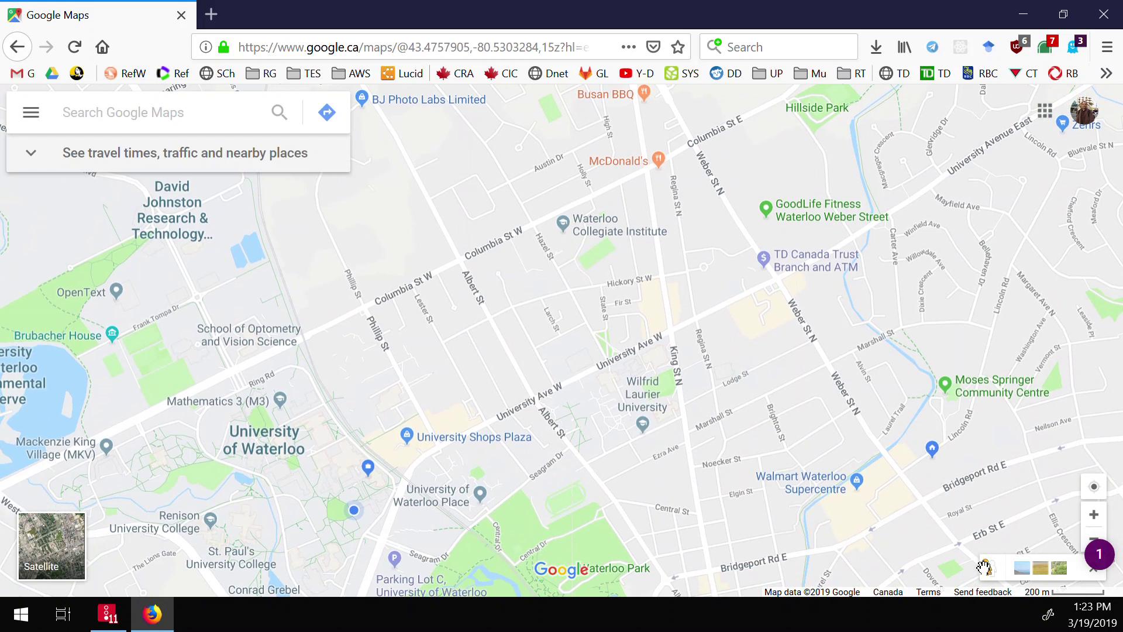
Open Street View near the University Avenue and King Street intersection and look around the starting spot
left_click_drag(675, 370, 671, 281)
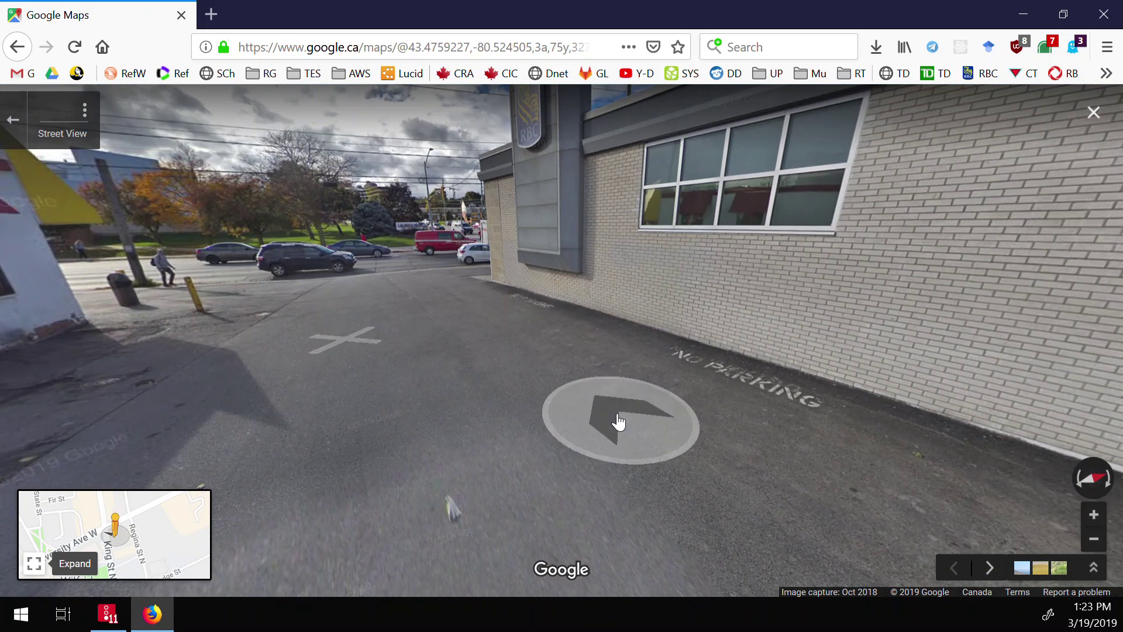
left_click(657, 481)
left_click(700, 443)
left_click(700, 443)
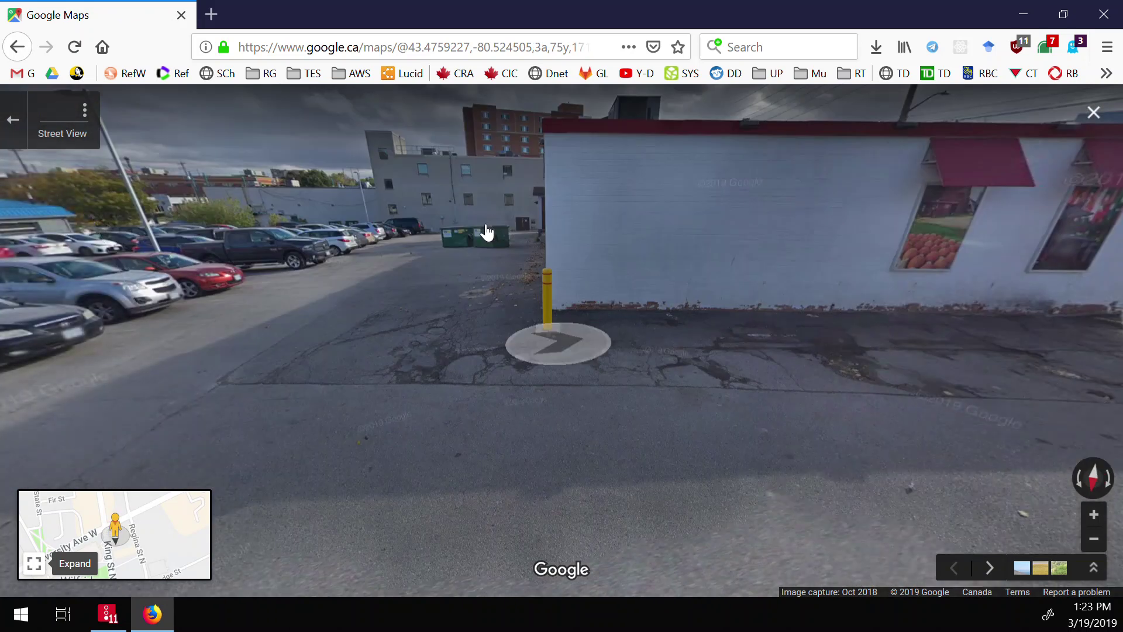
left_click(454, 229)
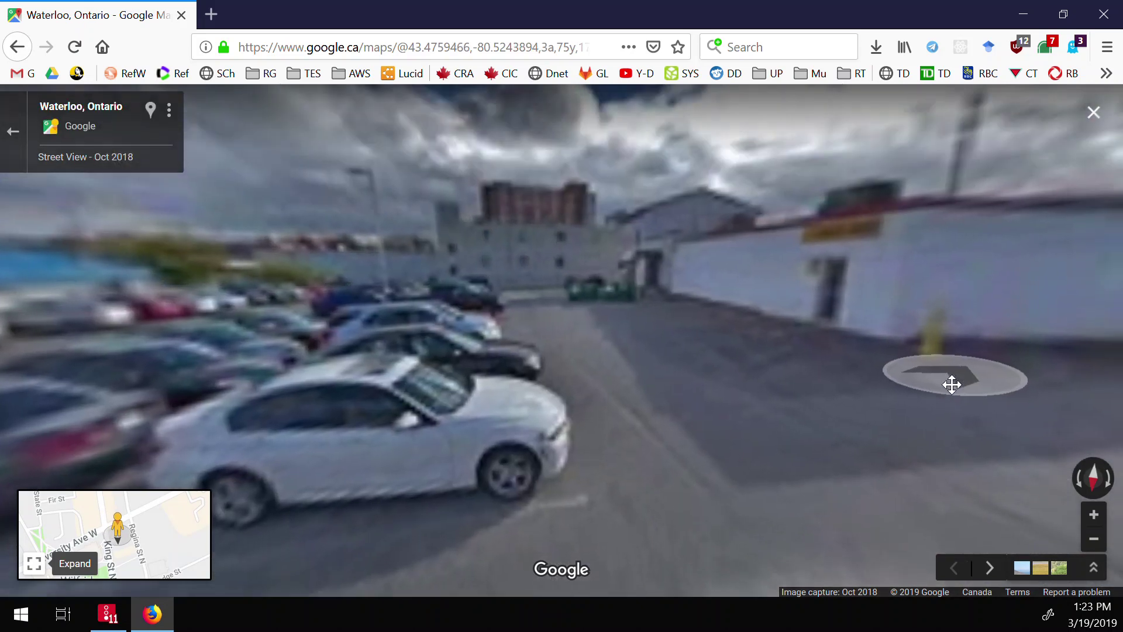
mouse_move(117, 530)
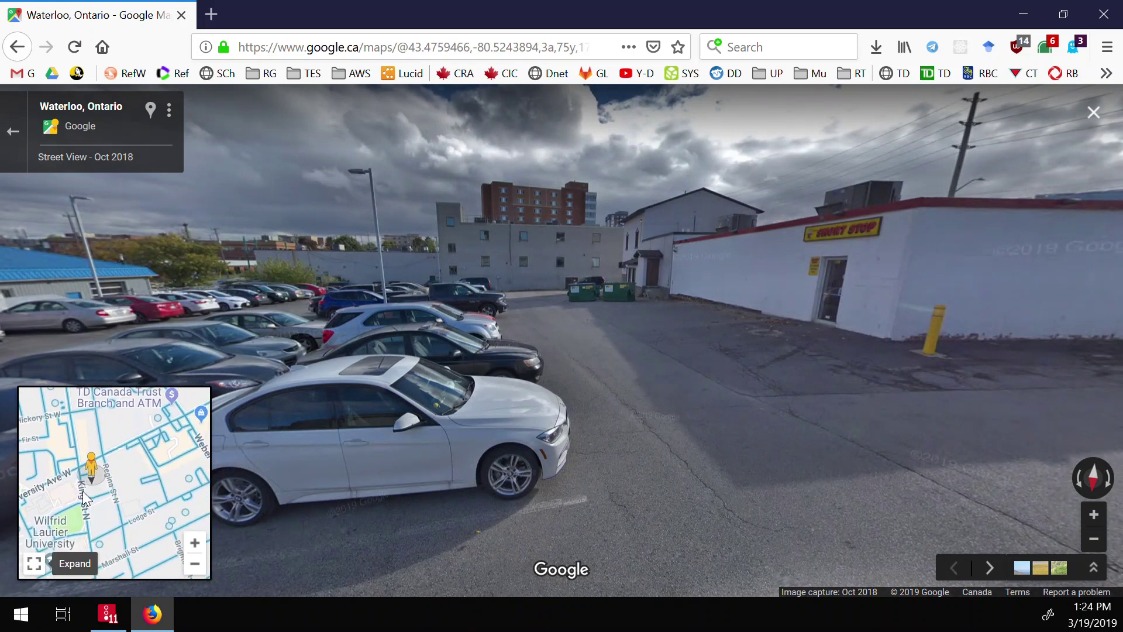
Relocate Street View to King Street North, just south of University Avenue, and view the road lanes there
left_click(83, 490)
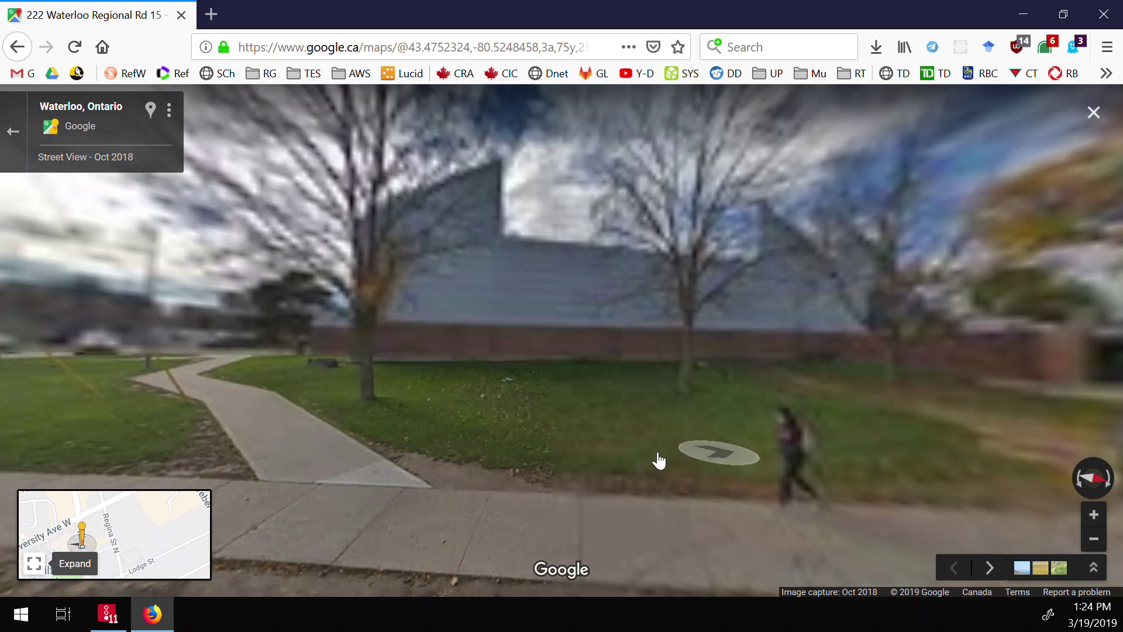
left_click(656, 458)
left_click(765, 443)
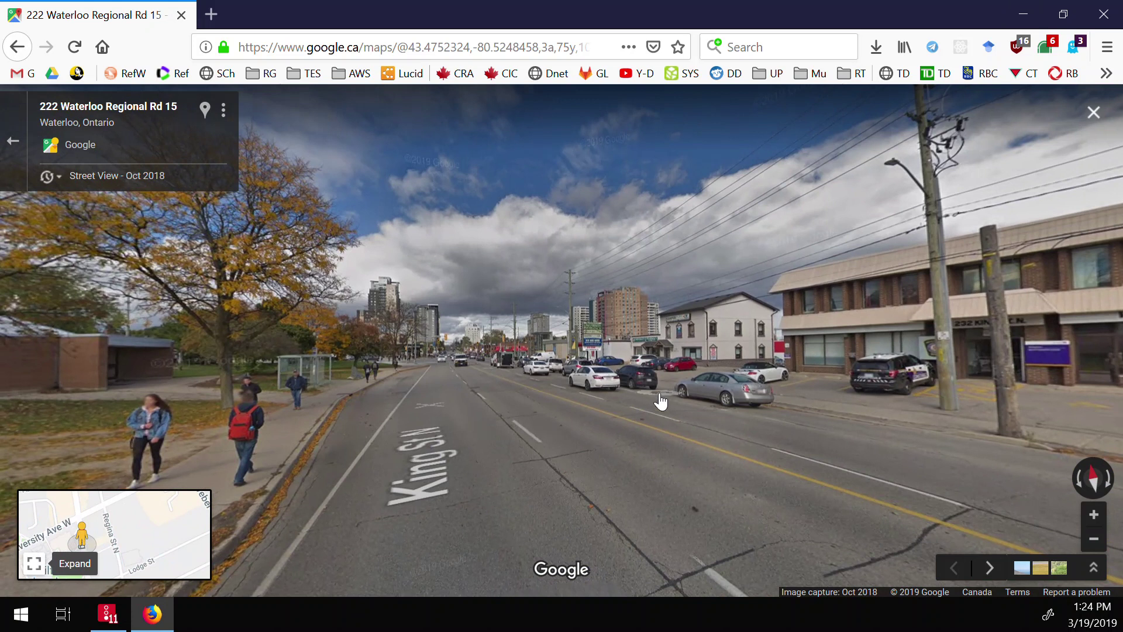
left_click(644, 421)
left_click_drag(644, 421, 639, 265)
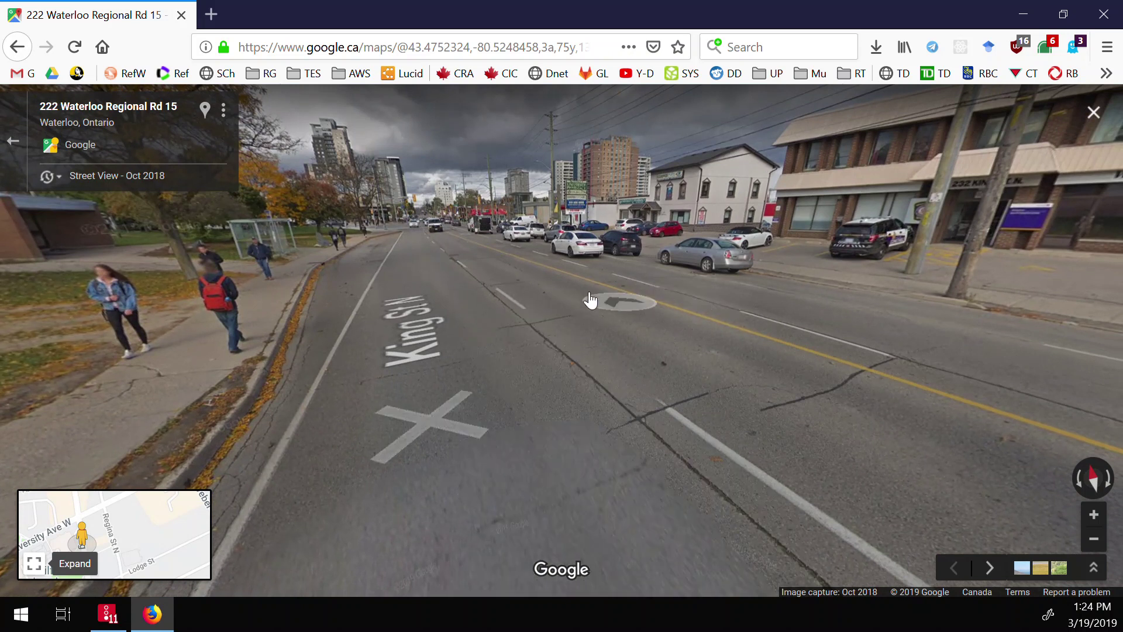
Advance north along King Street North in Street View into the University Avenue intersection
left_click(449, 242)
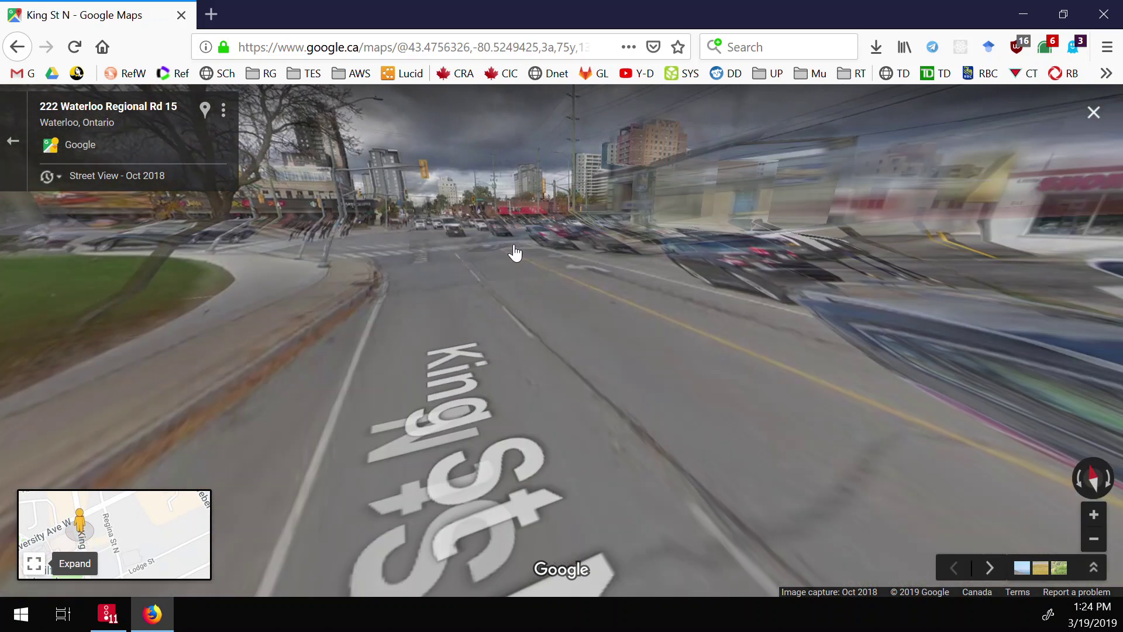
left_click(515, 251)
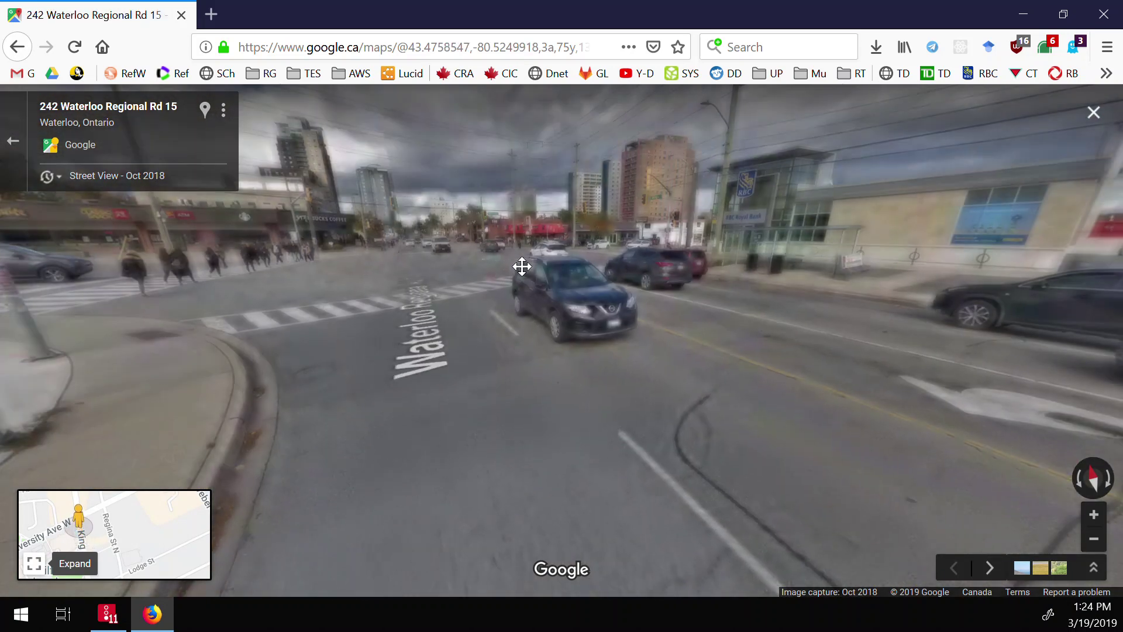
left_click(477, 262)
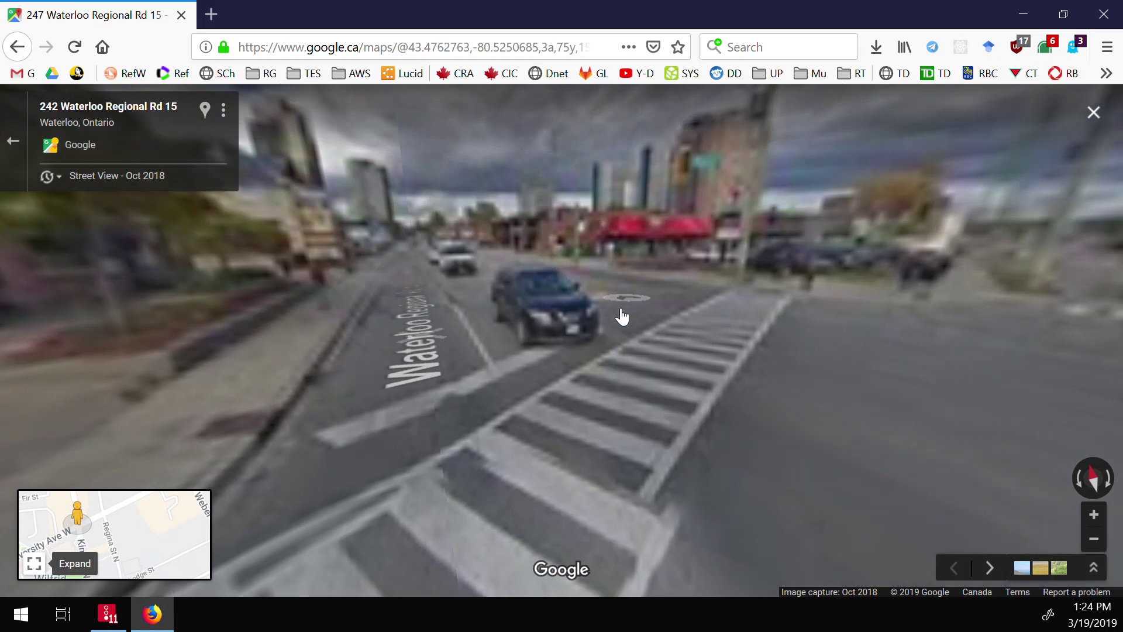
Examine the intersection's approaches, lanes and crosswalks in Street View from King Street and from University Avenue West
left_click_drag(619, 301, 363, 271)
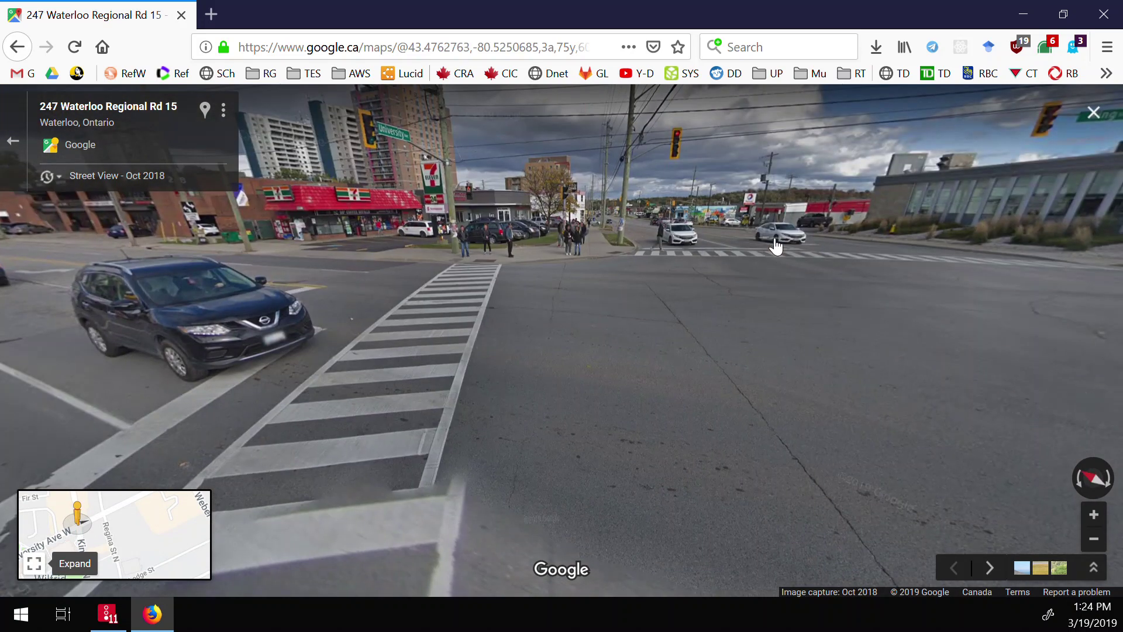
left_click_drag(775, 244, 469, 243)
left_click_drag(970, 288, 316, 304)
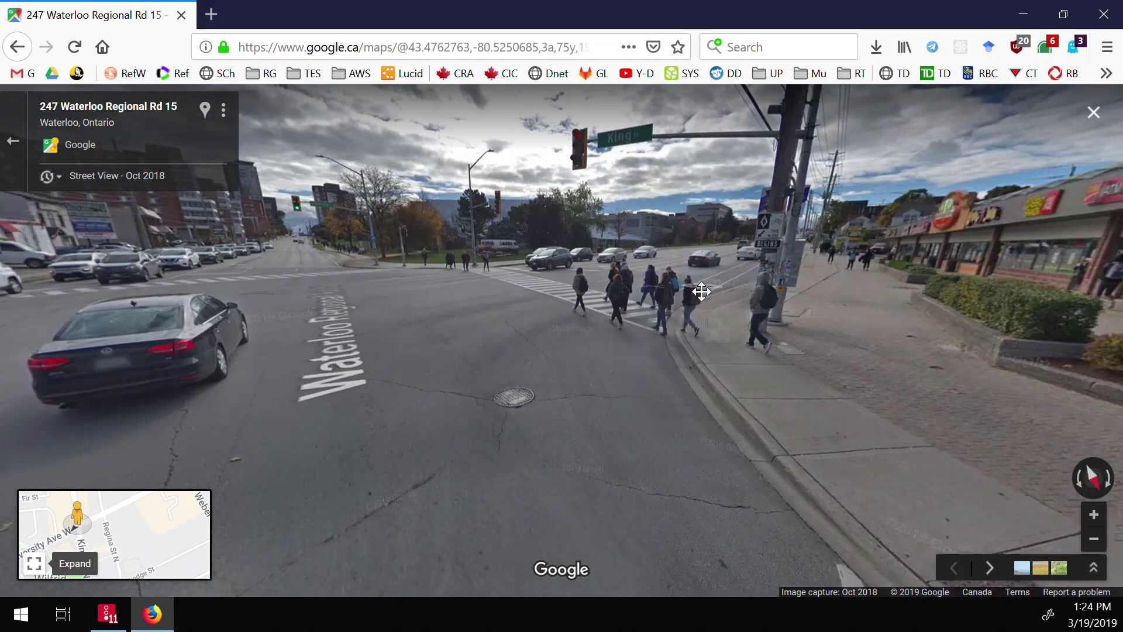
scroll(573, 283, "up", 2)
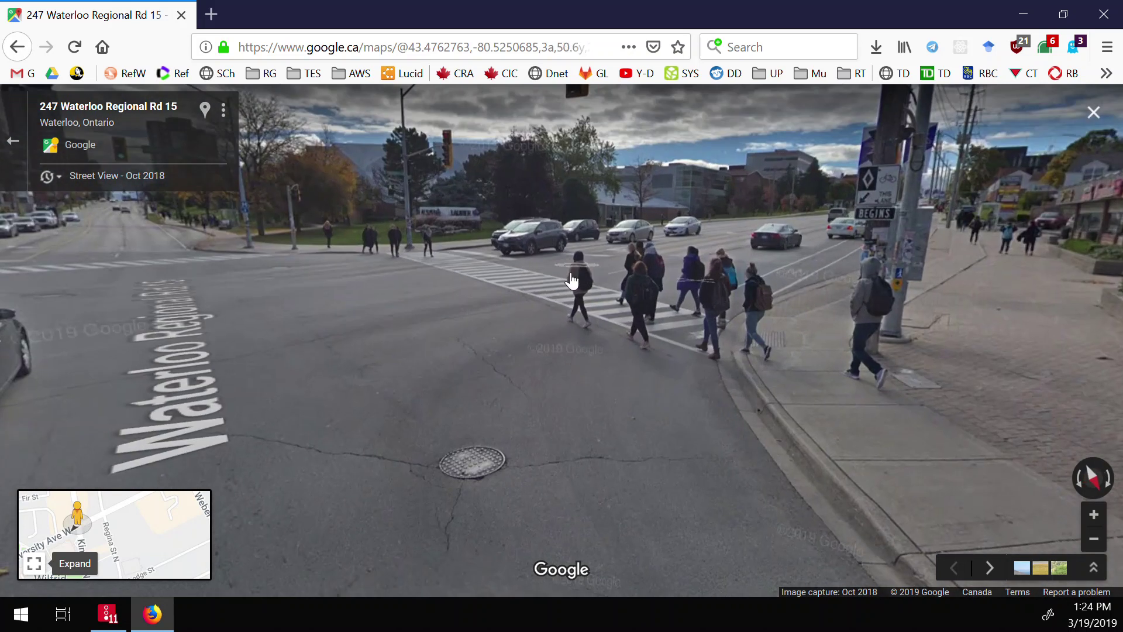
left_click(520, 296)
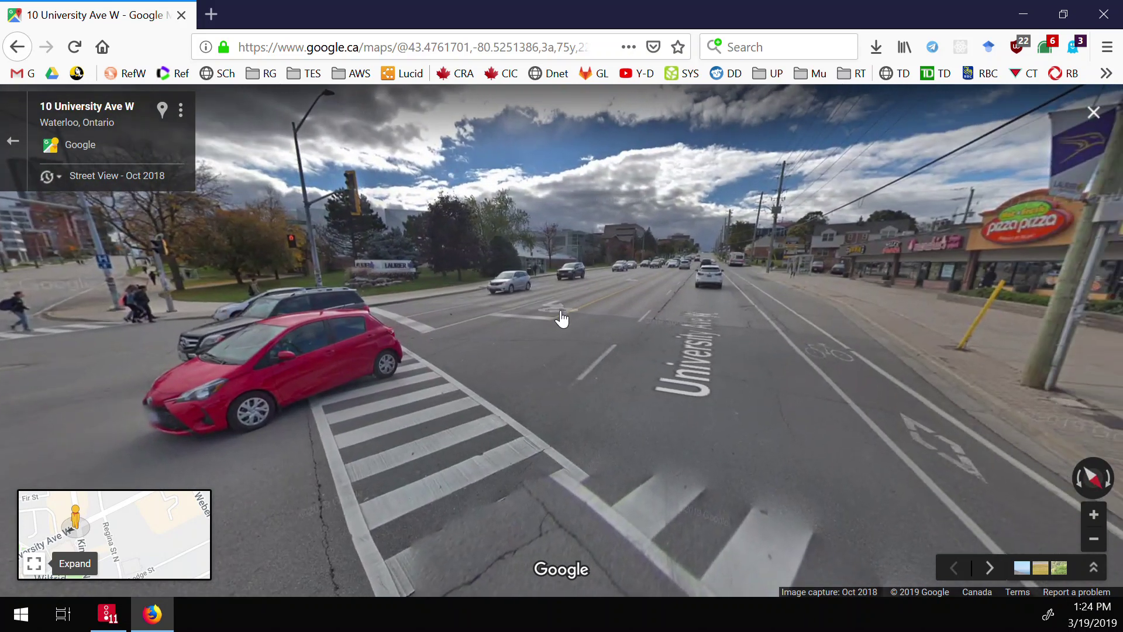
left_click_drag(609, 346, 1008, 283)
left_click_drag(639, 341, 749, 454)
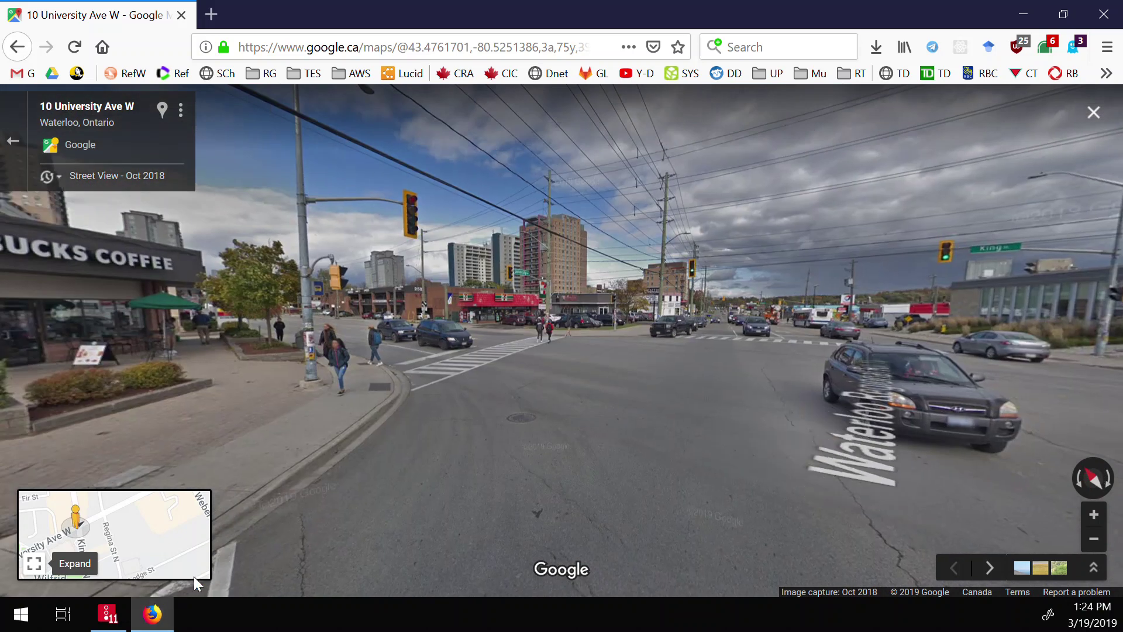
Switch to Vissim and draw a southbound link about 271 m long on the street one block east of the main intersection, ending near University Avenue
left_click(108, 614)
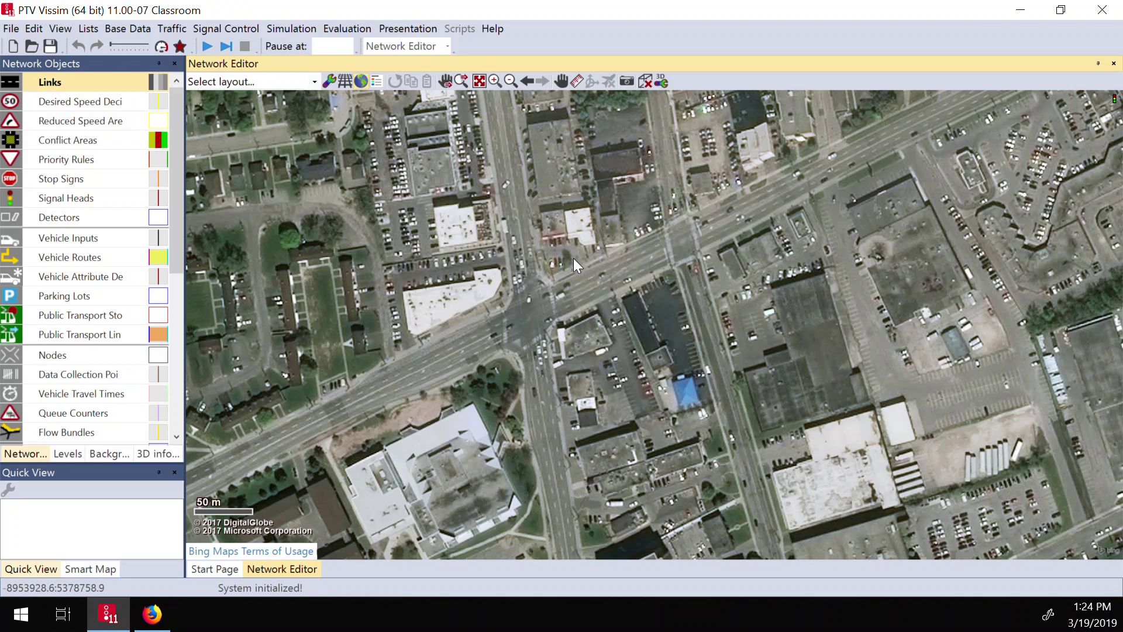
scroll(584, 254, "down", 2)
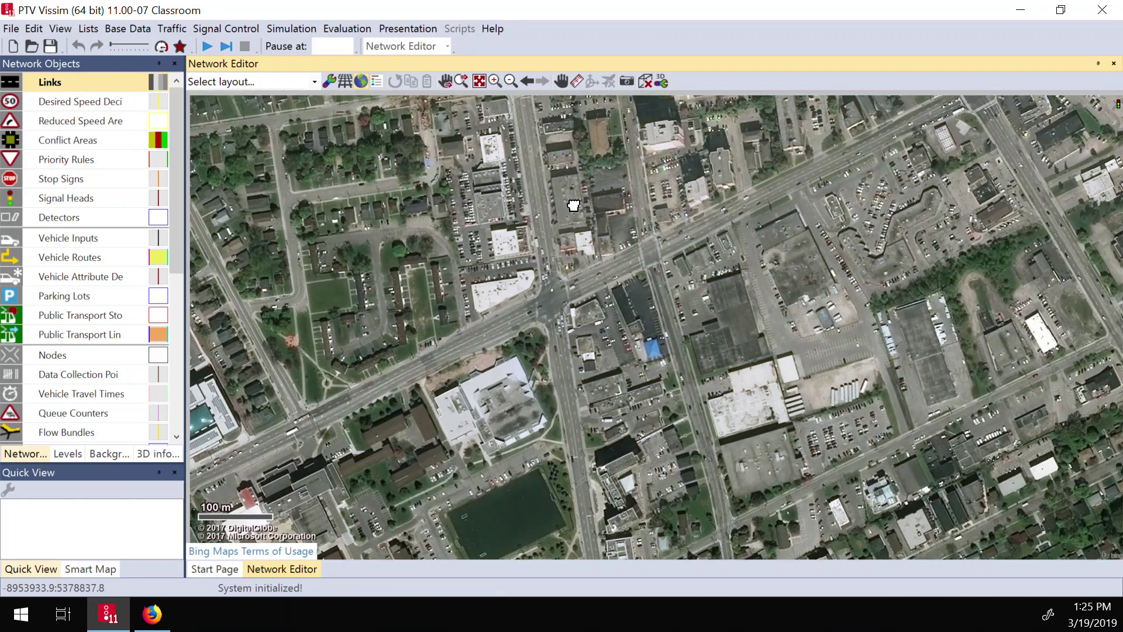
left_click_drag(569, 194, 618, 317)
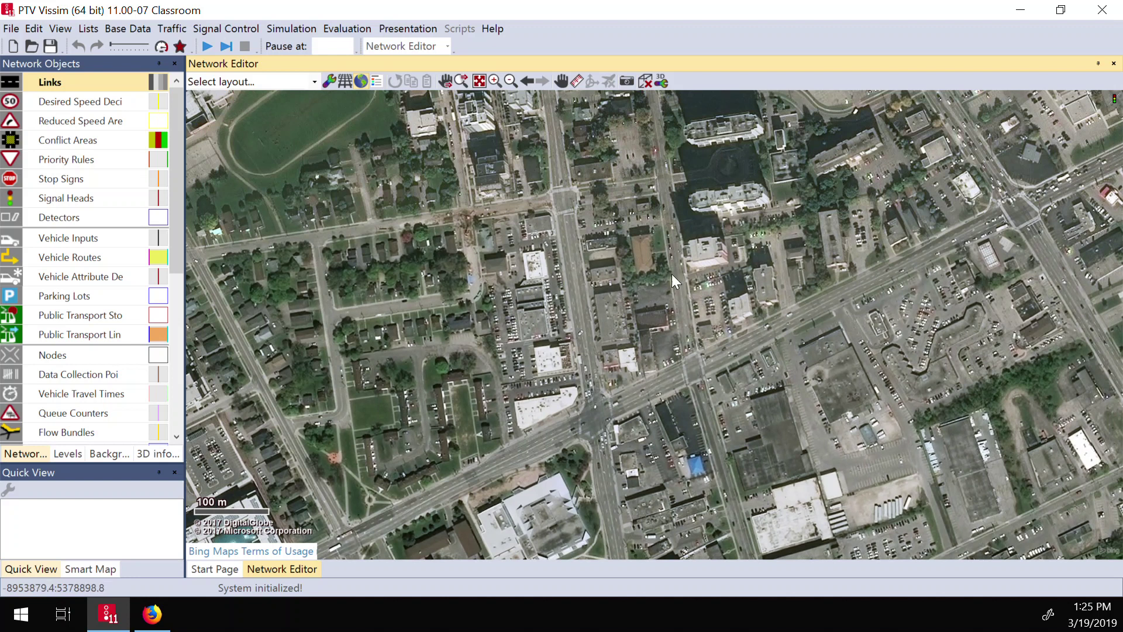
left_click_drag(655, 275, 646, 358)
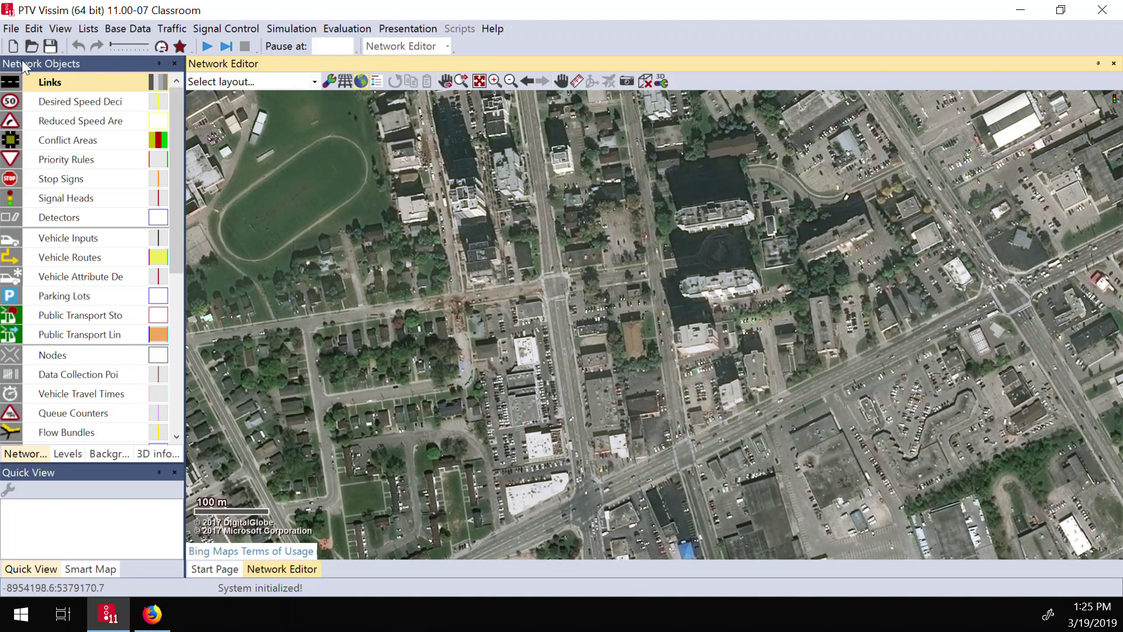
left_click(59, 83)
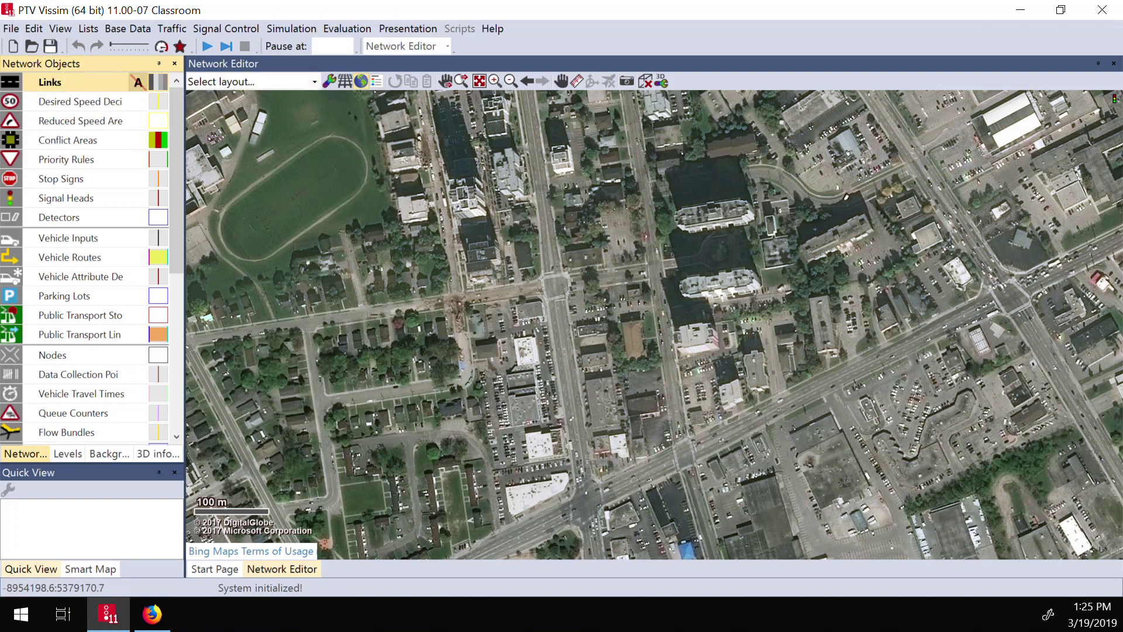
left_click(640, 161)
right_click(650, 188)
left_click(632, 163)
right_click(649, 186)
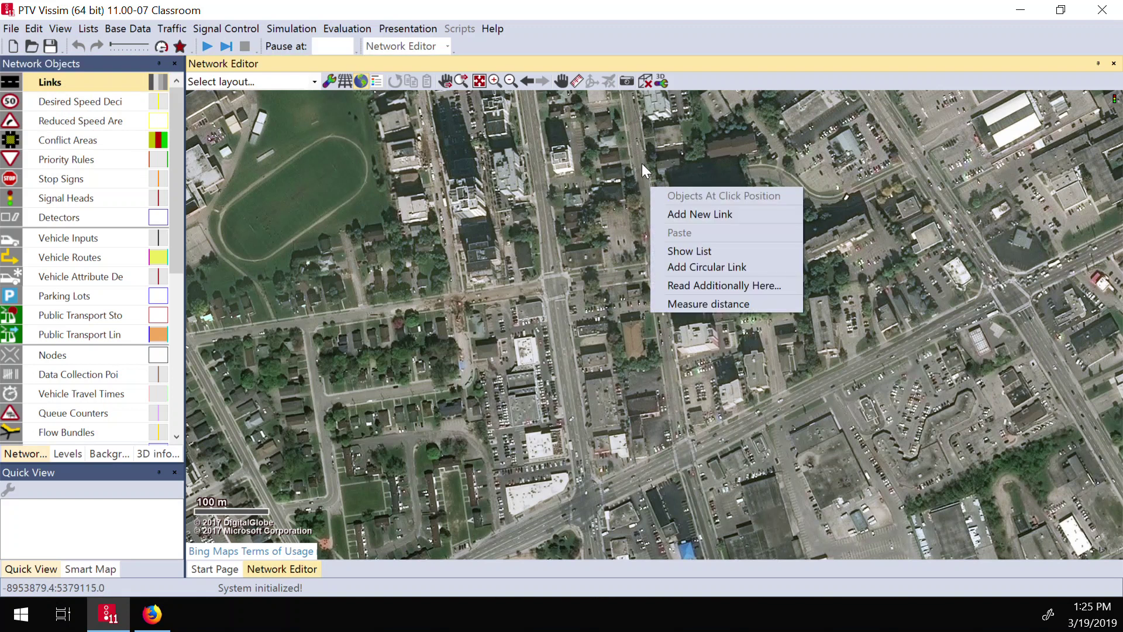
left_click_drag(638, 160, 680, 431)
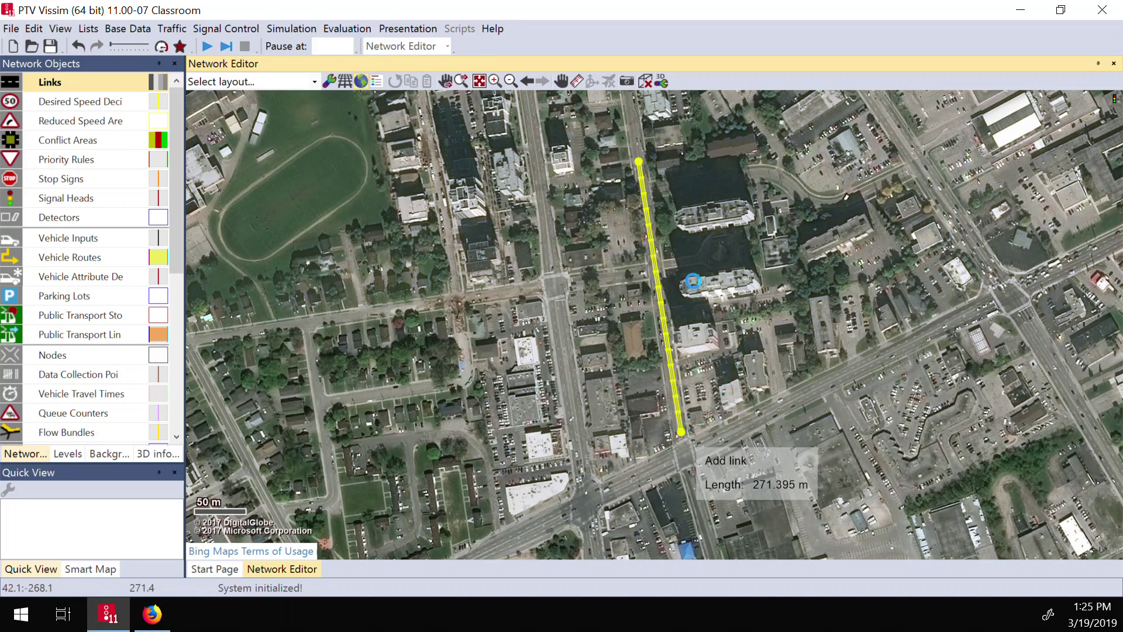
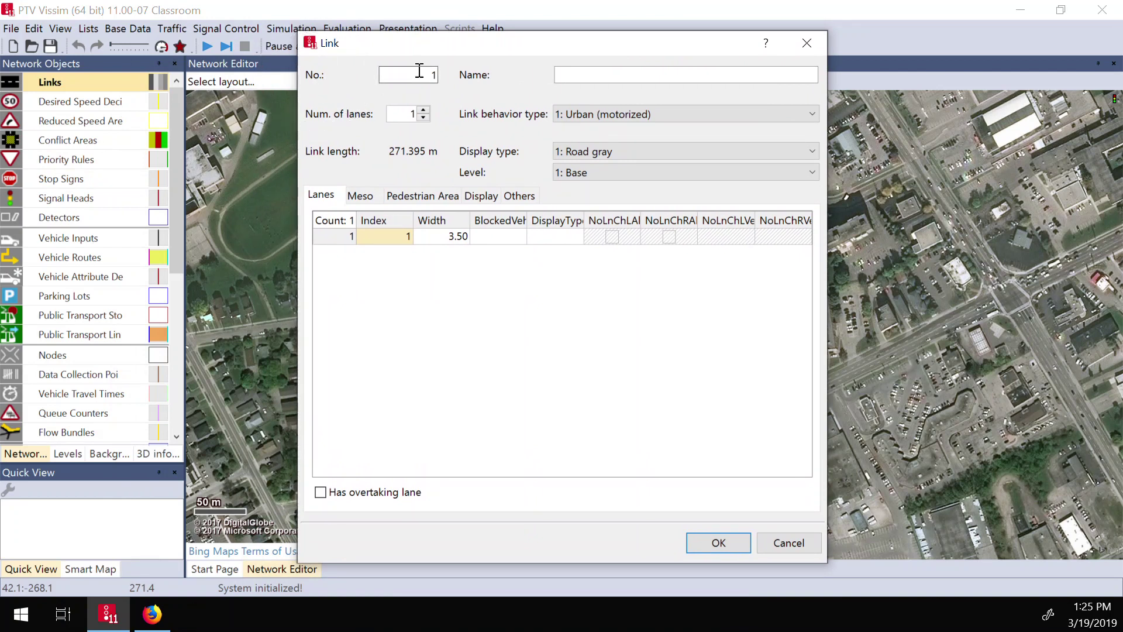
Name the new link King St SB and set its number of lanes to 2
left_click(579, 79)
type("King St SB")
key("Tab")
left_click(424, 110)
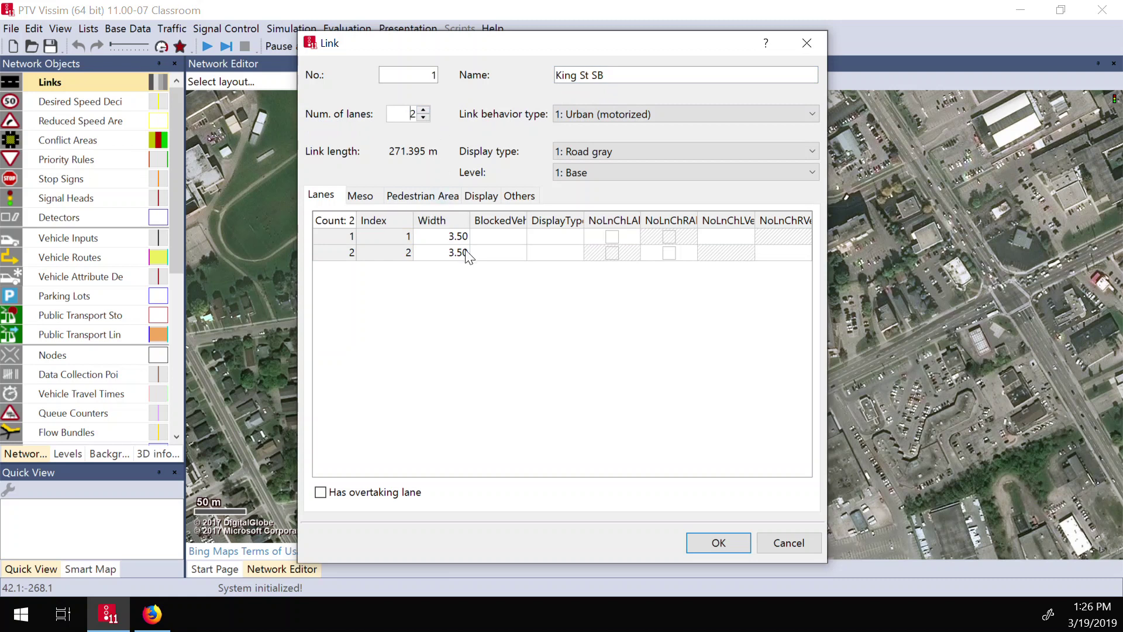
Review the lanes' blocked vehicle class options and the link behavior types, keep Urban (motorized), and accept the link settings
left_click(328, 242)
left_click(342, 254)
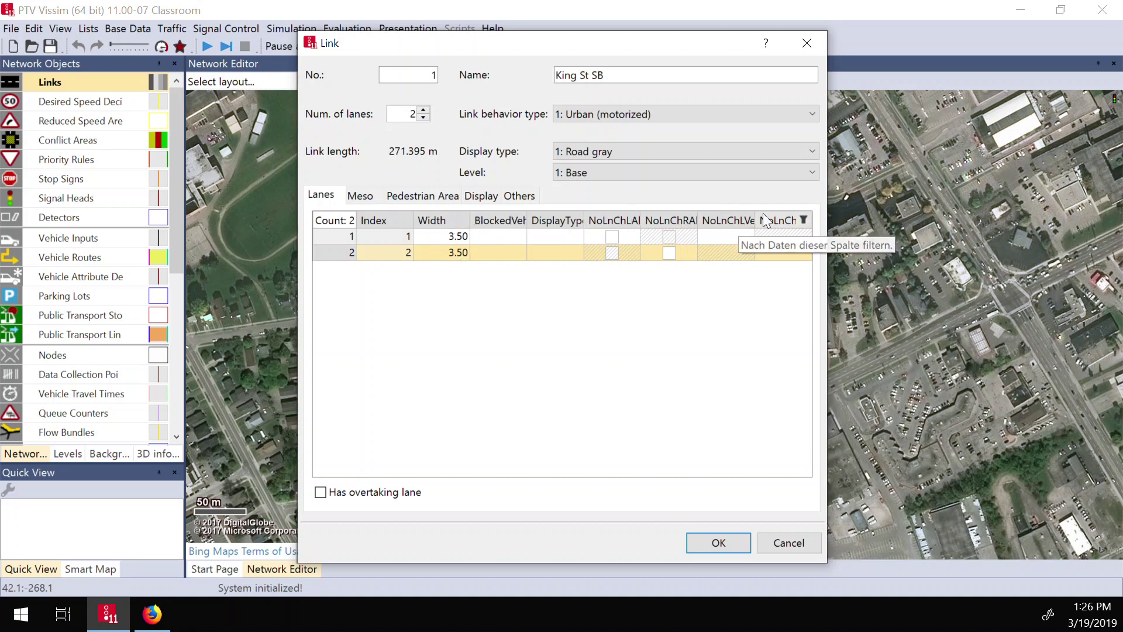
left_click(514, 236)
left_click(517, 235)
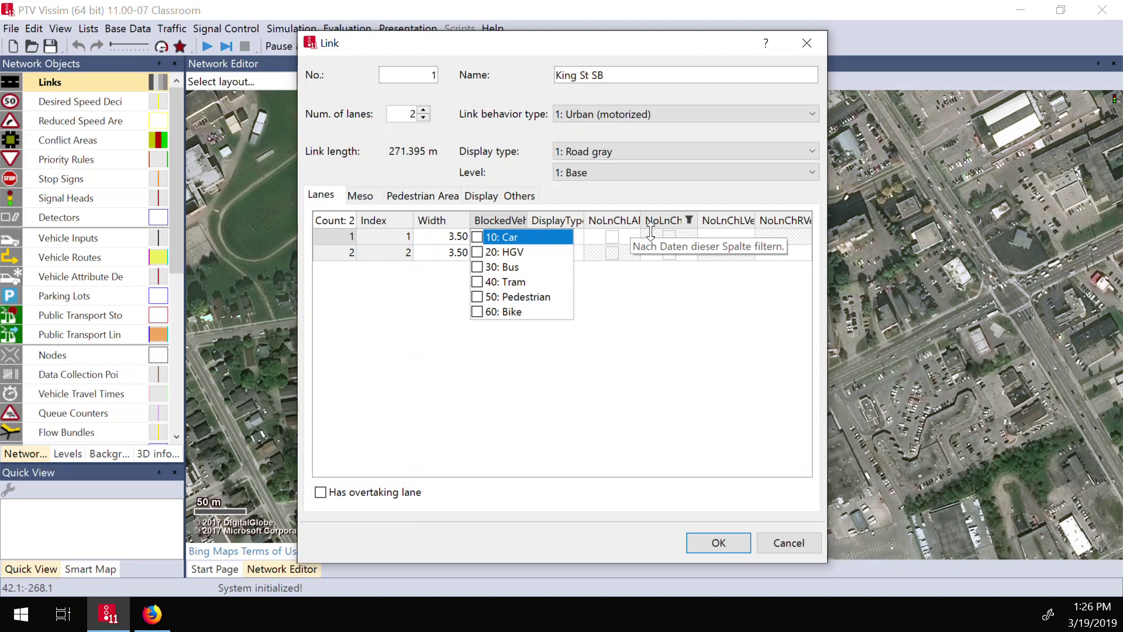
left_click(598, 388)
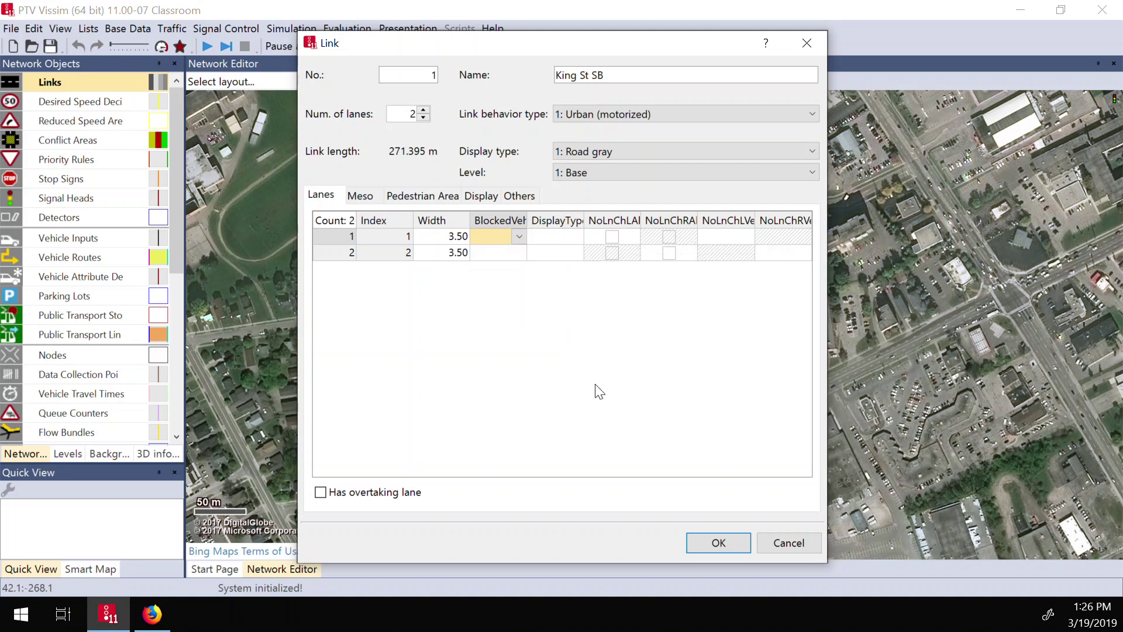
left_click(624, 116)
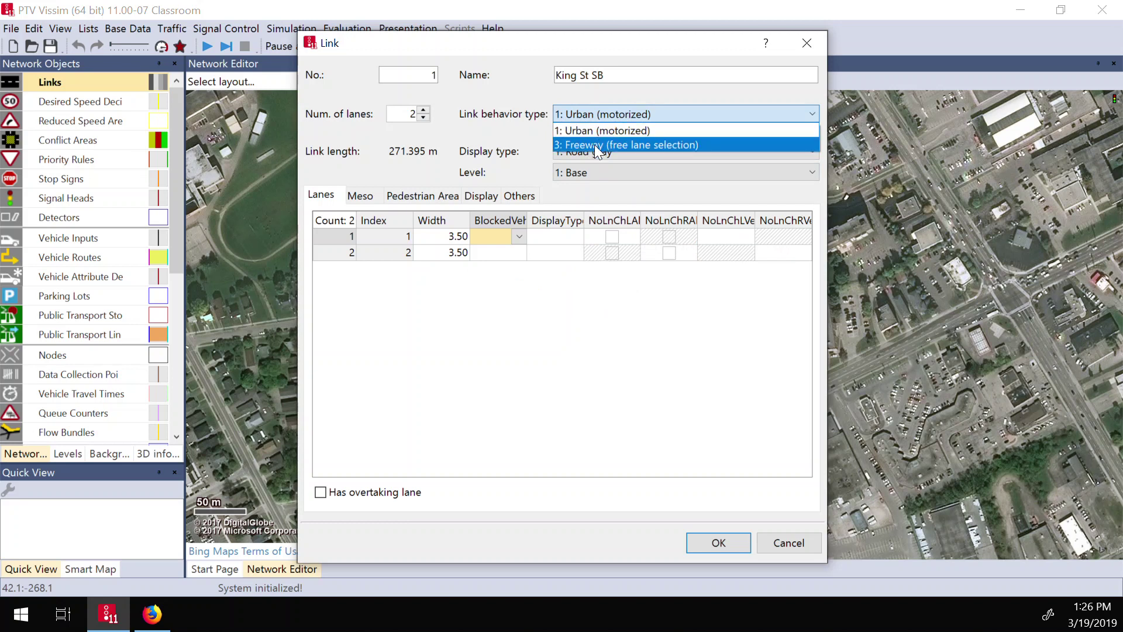
left_click(594, 117)
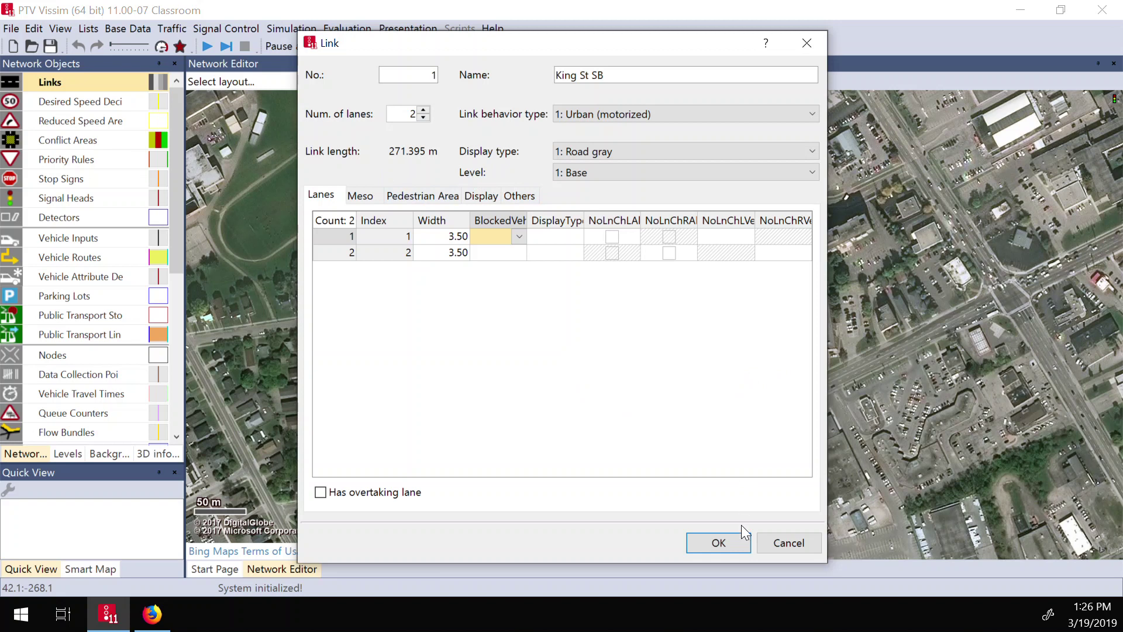
left_click(719, 542)
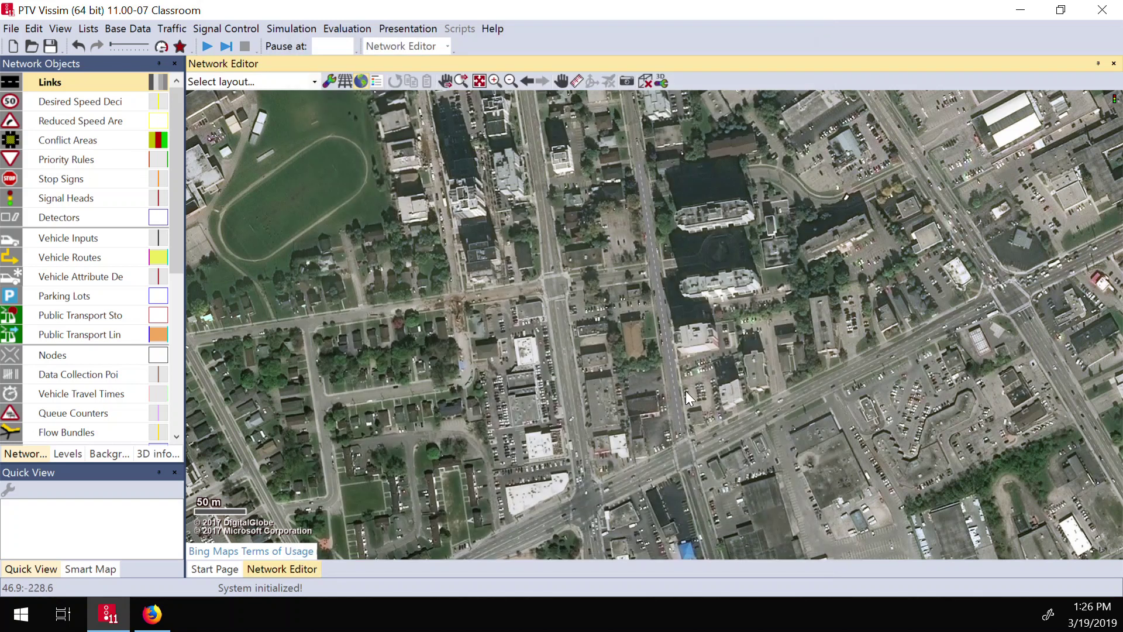
Shift the King St SB link slightly west over the southbound lanes and extend its south end toward University Avenue
left_click(661, 321)
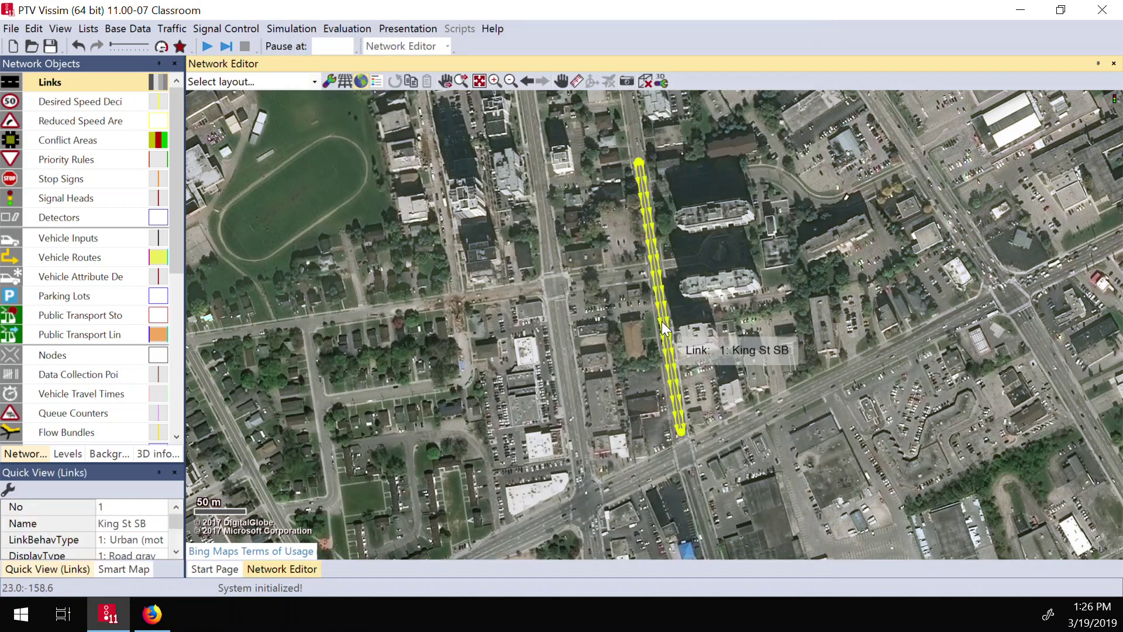
left_click_drag(661, 321, 670, 322)
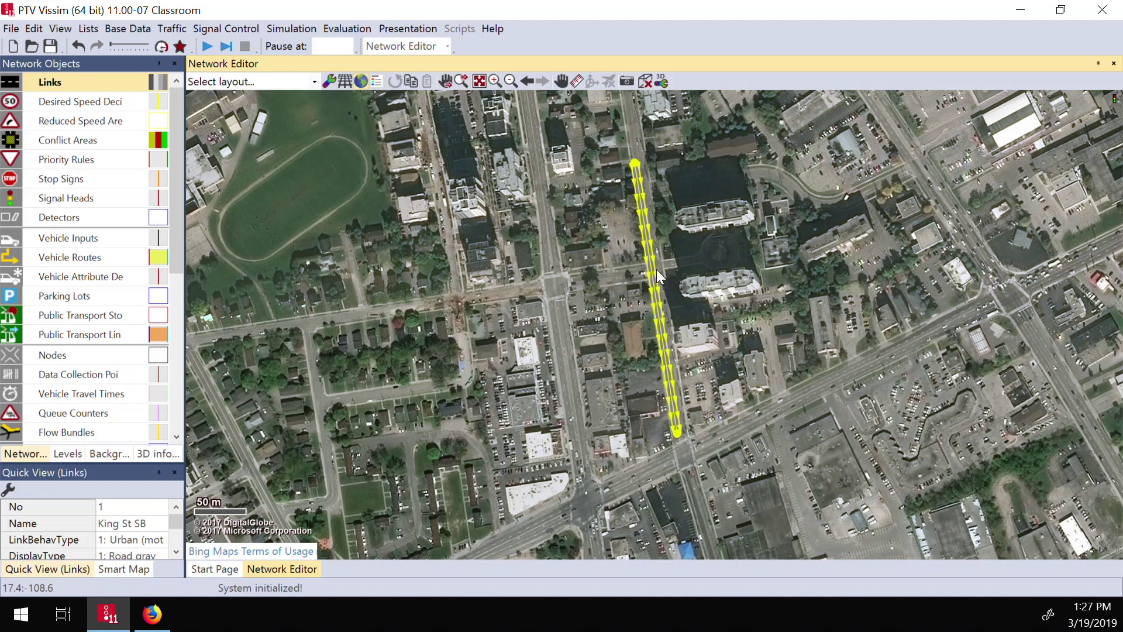
mouse_move(677, 431)
left_mouse_down()
mouse_move(721, 434)
mouse_move(691, 469)
mouse_move(677, 437)
left_mouse_up()
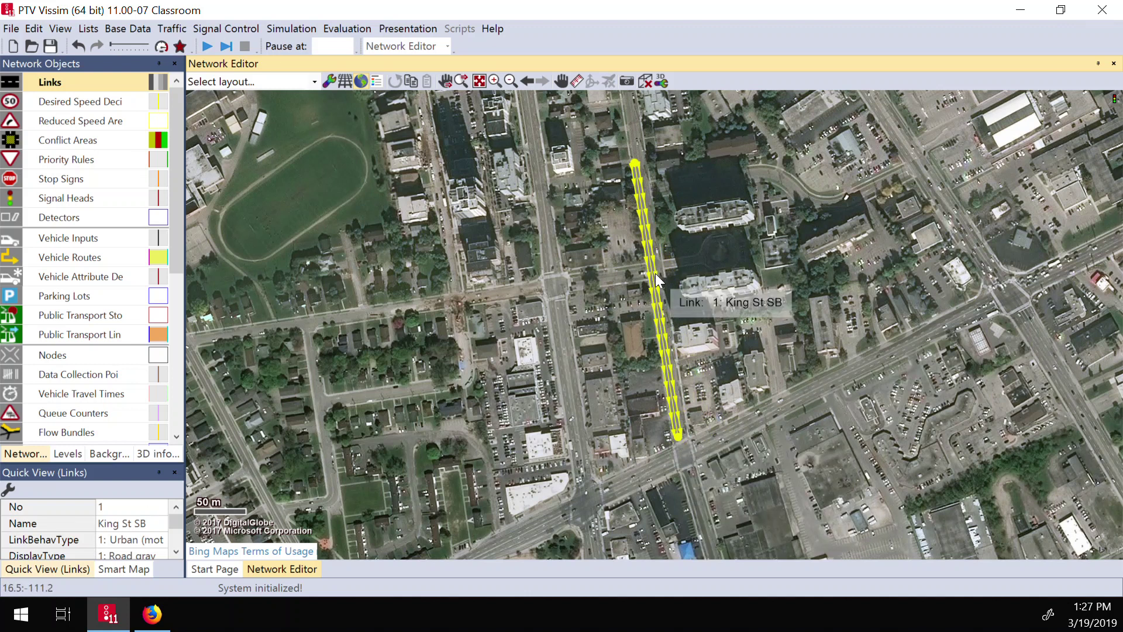
scroll(655, 276, "up", 2)
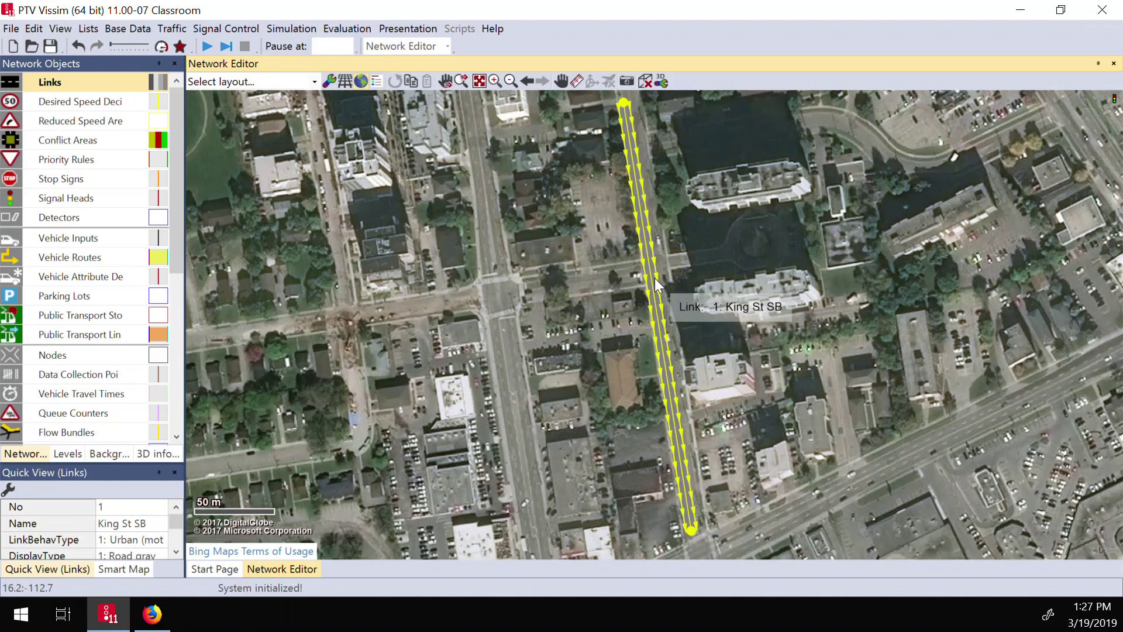
scroll(663, 280, "up", 1)
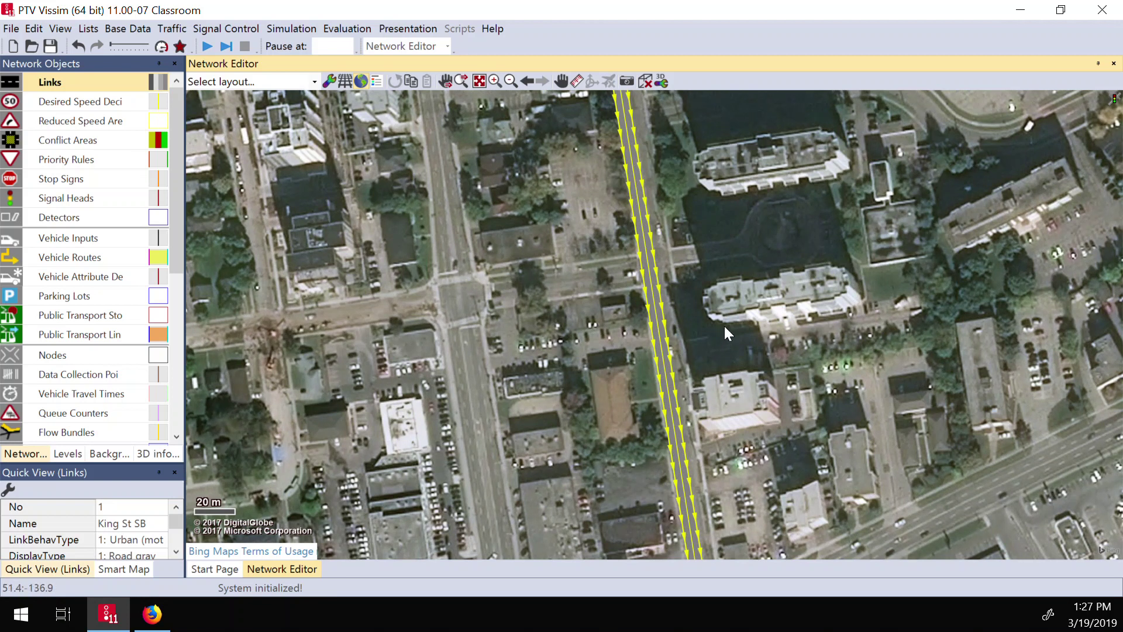
Draw a parallel two-lane northbound link about 275 m long just east of the southbound link, and accept its settings
scroll(724, 324, "down", 1)
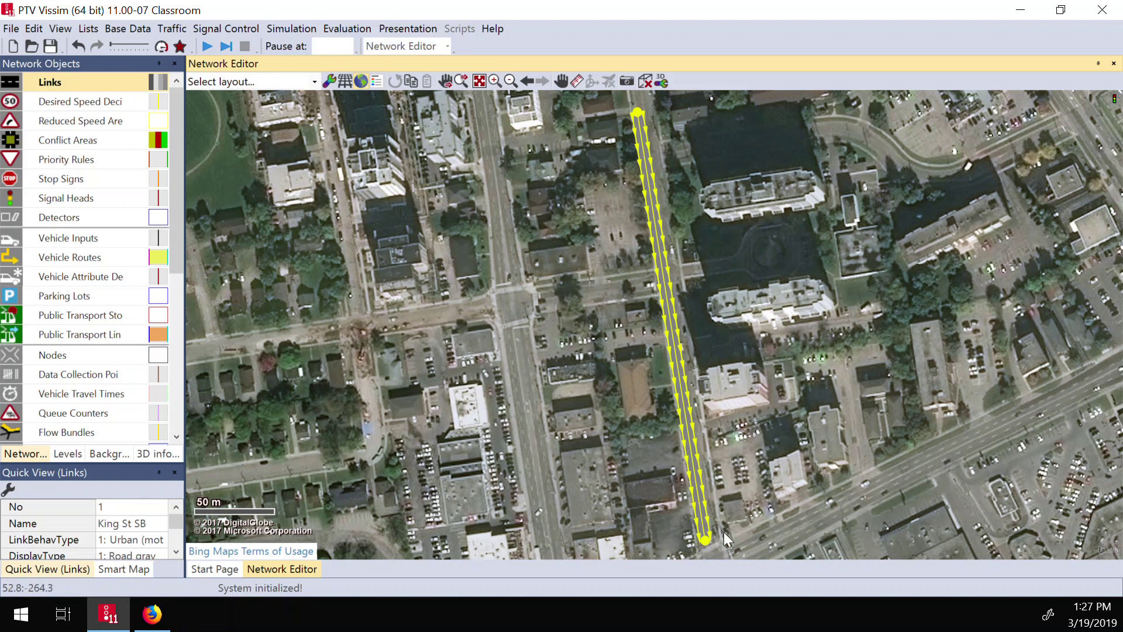
mouse_move(725, 535)
left_mouse_down()
mouse_move(692, 175)
mouse_move(657, 111)
left_mouse_up()
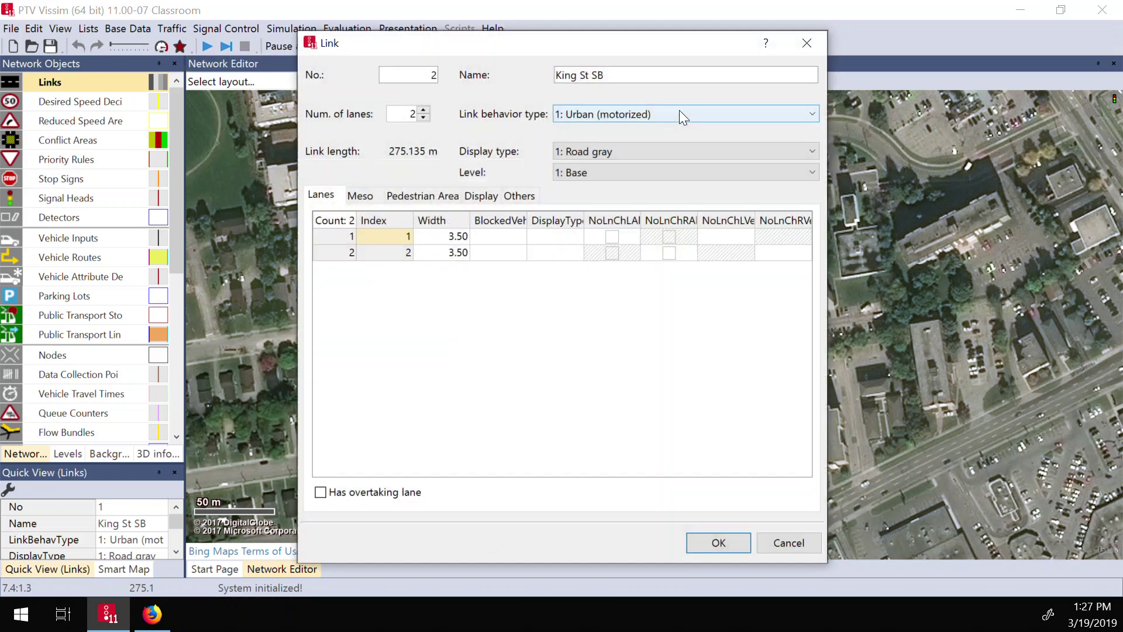
left_click(717, 537)
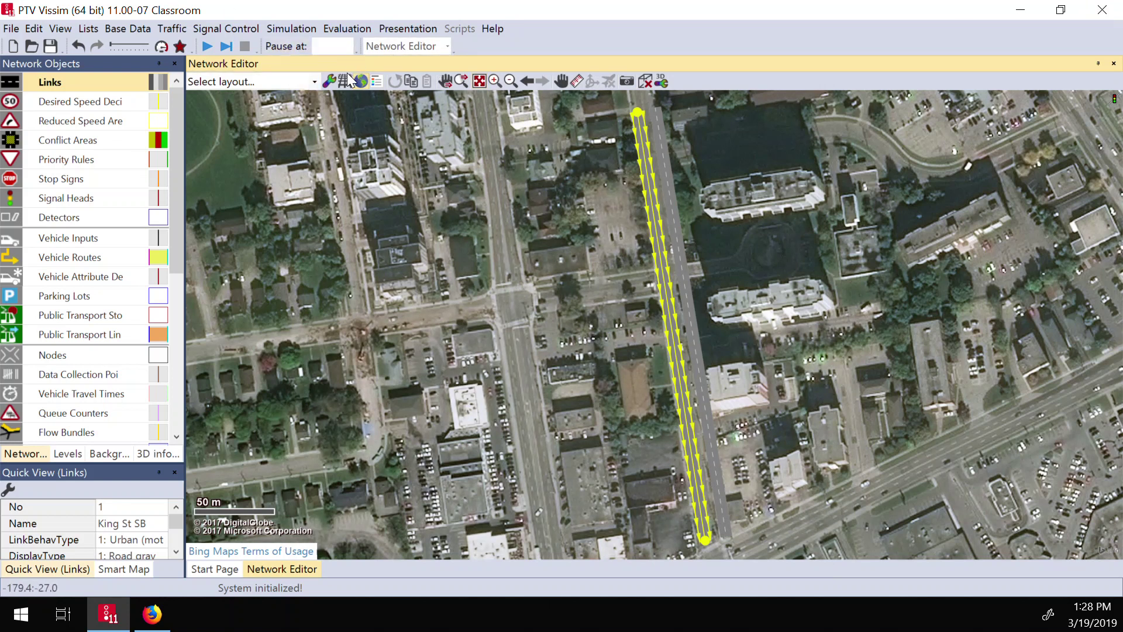
Change the background map provider to OpenStreetMap (Mapnik)
left_click(330, 81)
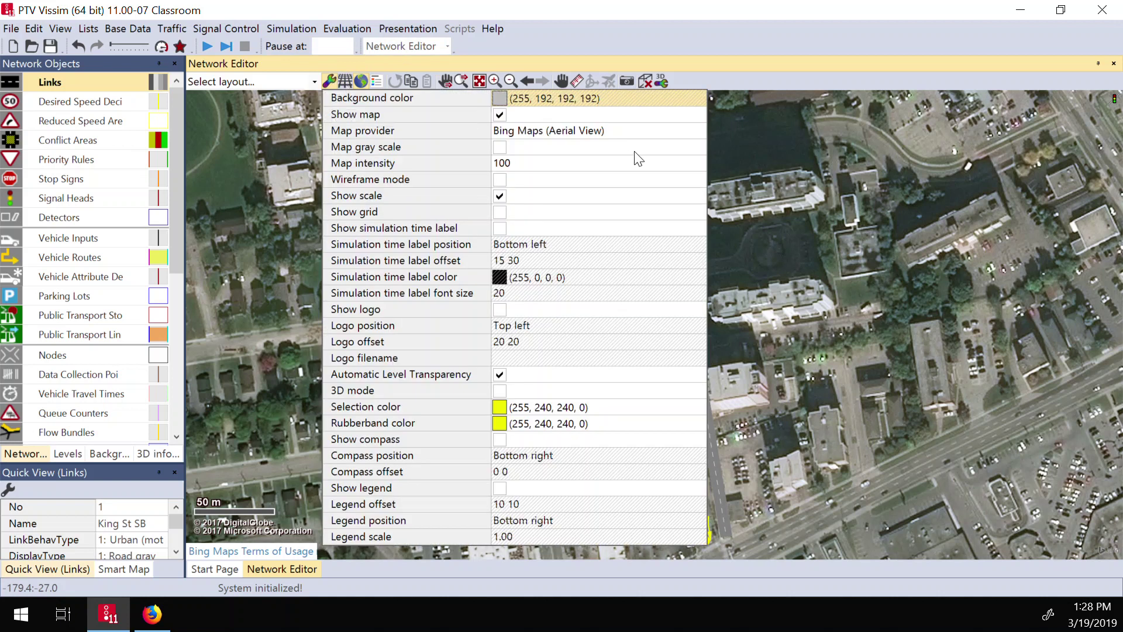
left_click(710, 130)
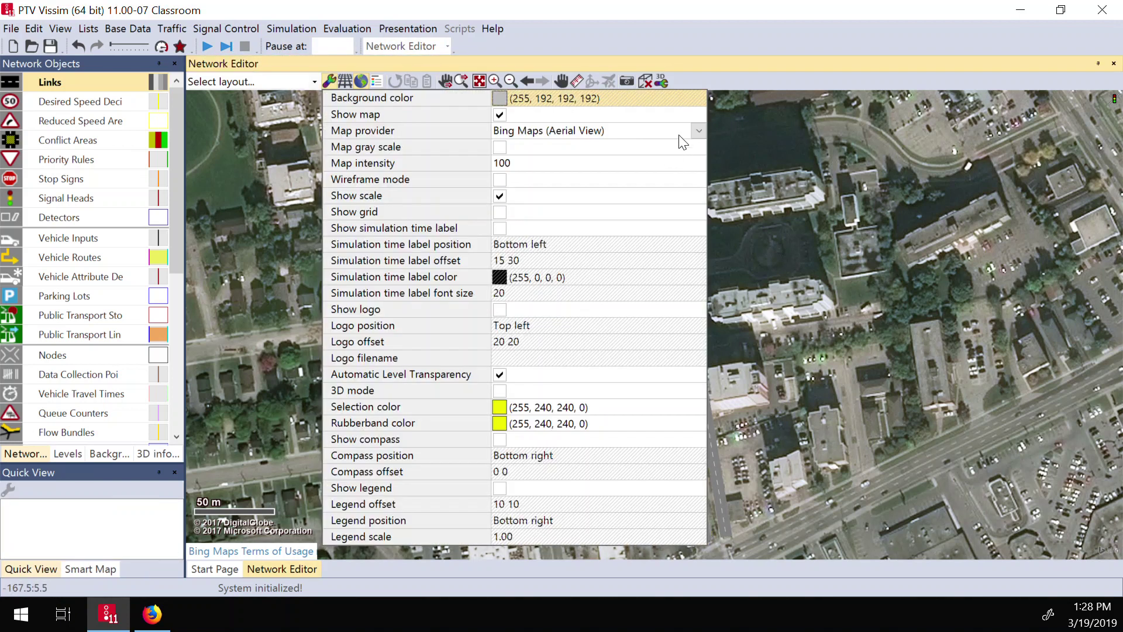
left_click(690, 132)
left_click(700, 132)
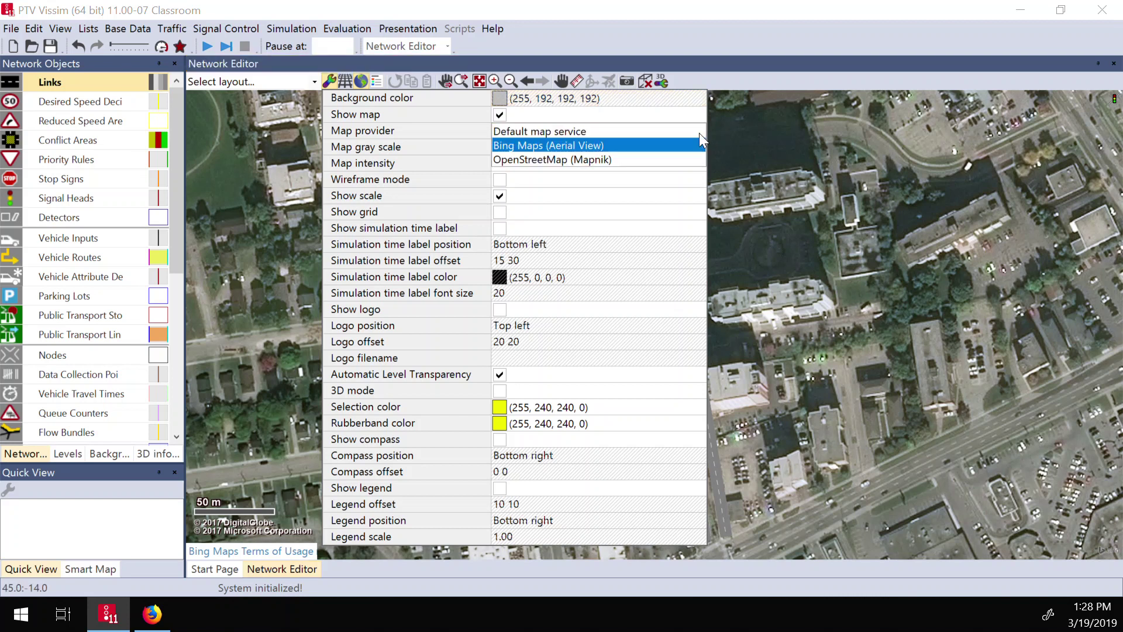
left_click(582, 159)
left_click(980, 117)
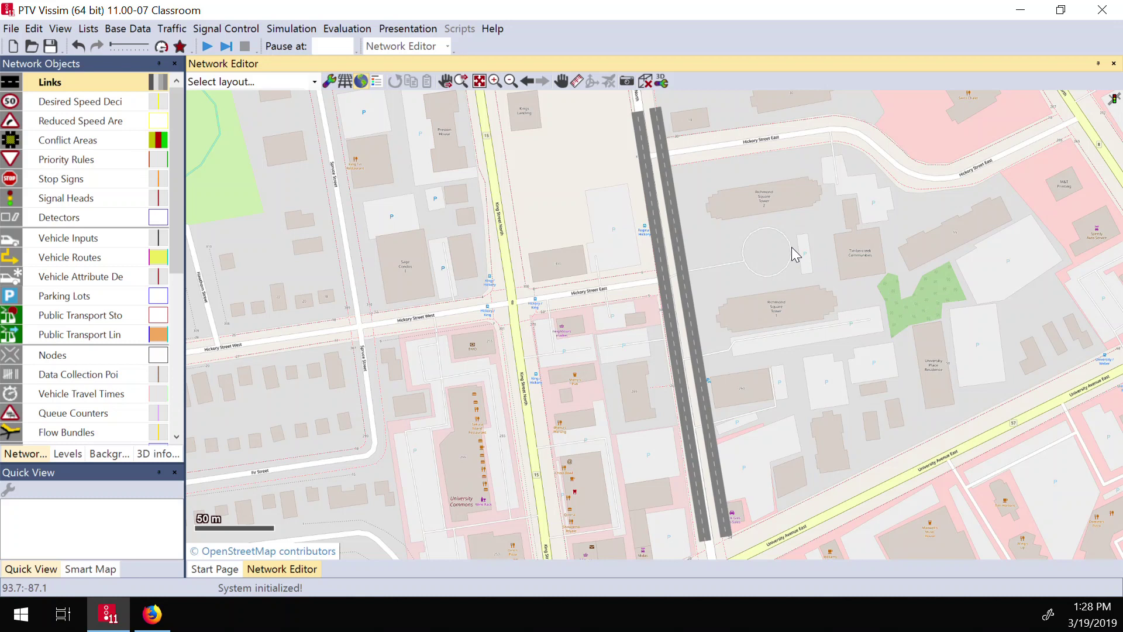
Extend the north ends of both links along Regina Street North to just south of Columbia Street East
scroll(793, 254, "down", 1)
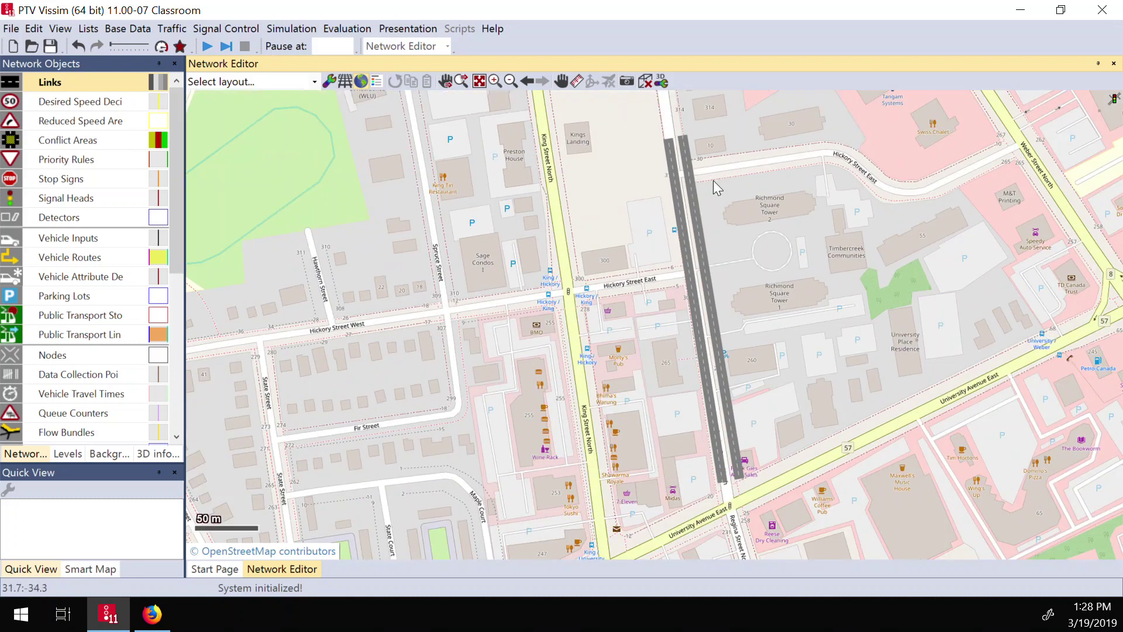
left_click_drag(792, 130, 759, 500)
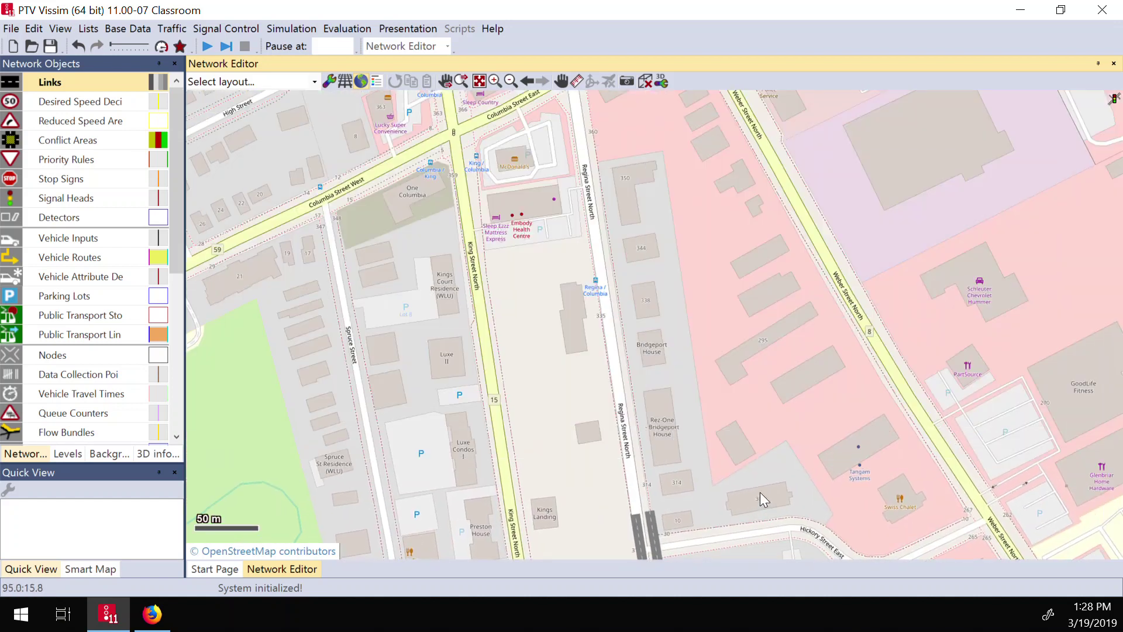
left_click(654, 520)
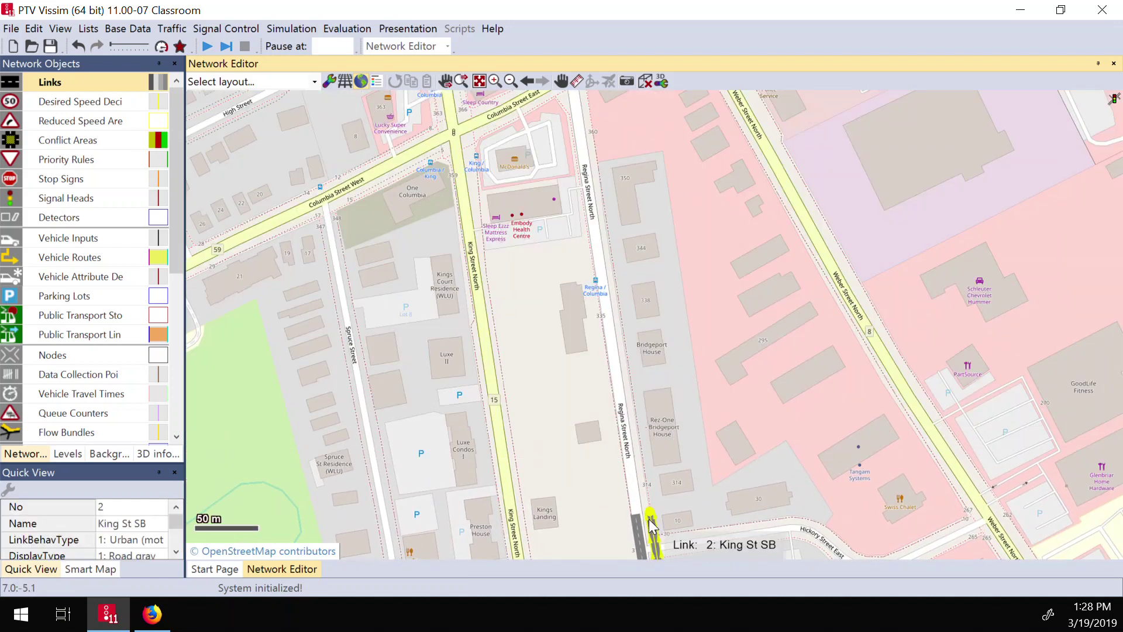
left_click_drag(651, 516, 582, 125)
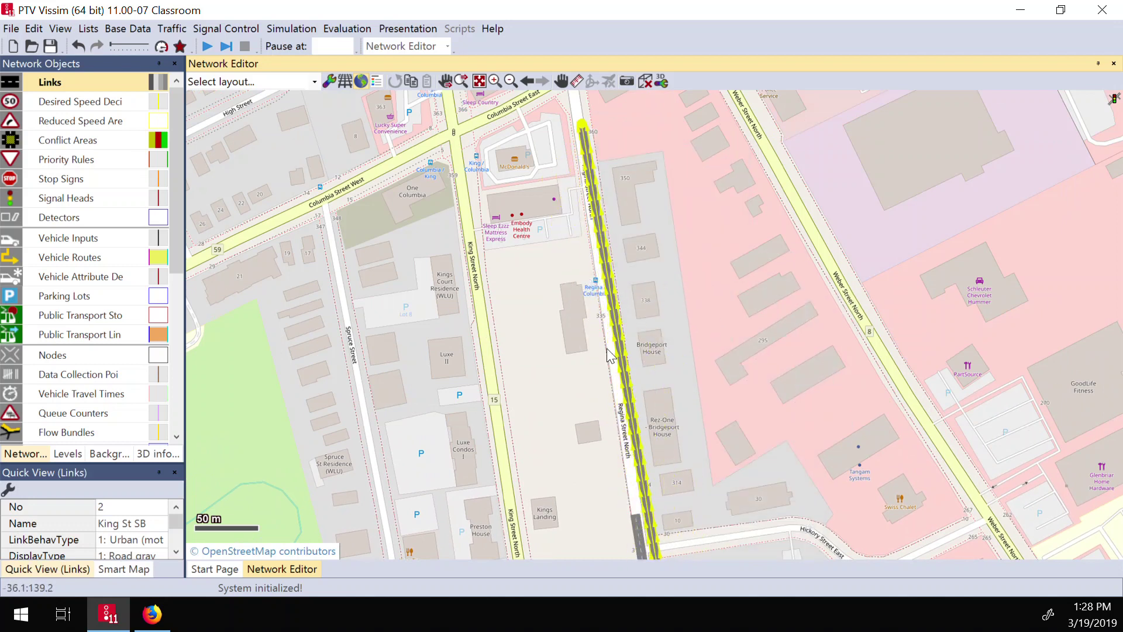
left_click(639, 513)
left_click_drag(640, 508, 582, 132)
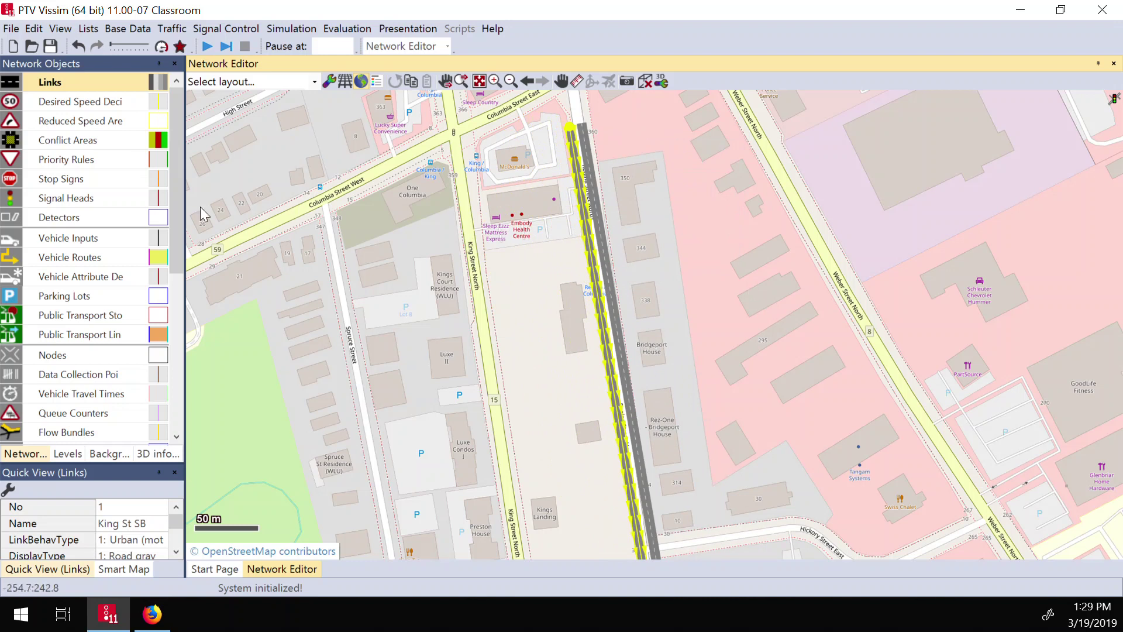
Add a new vehicle input at the north end of the southbound link 1
left_click(47, 236)
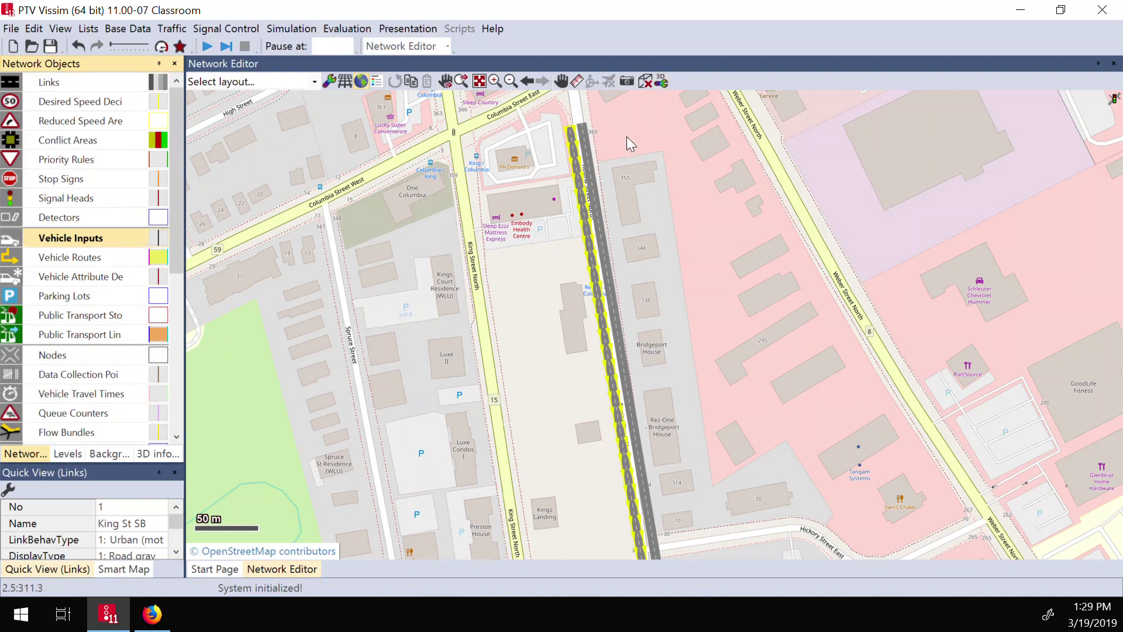
left_click(576, 154)
right_click(574, 149)
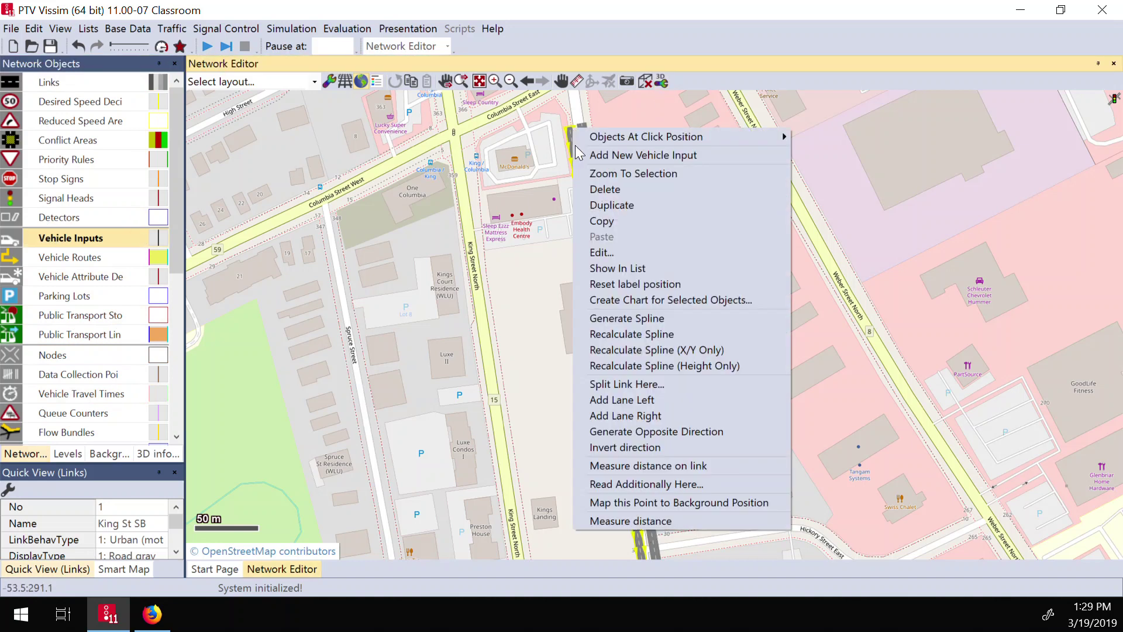
left_click(618, 152)
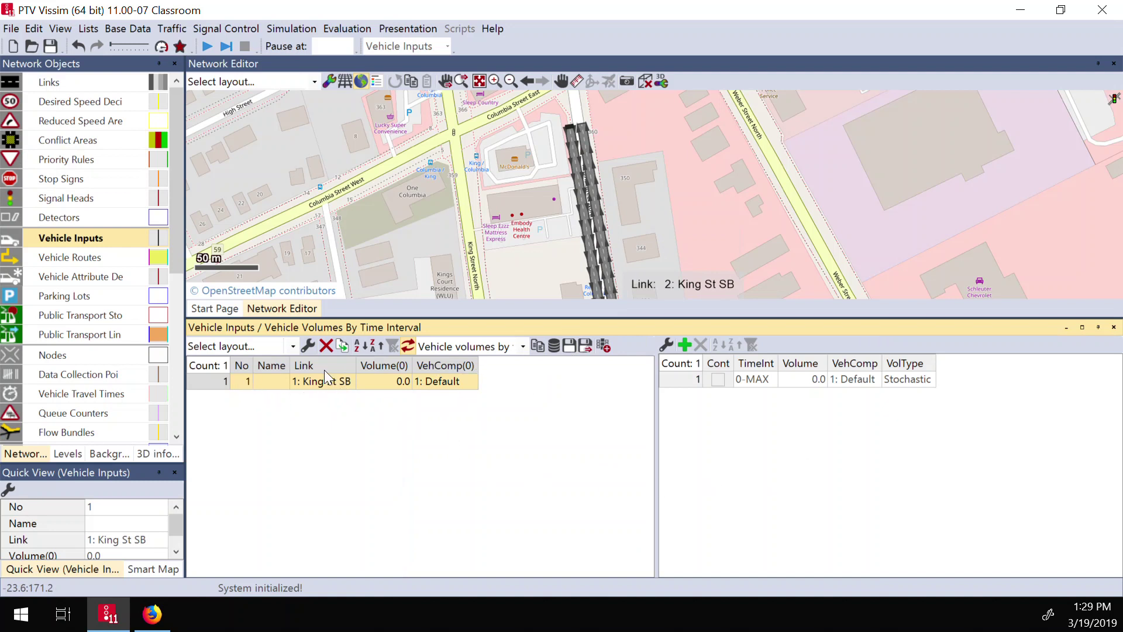
Set the volume of the link 1 vehicle input to 1000 for the 0-MAX time interval
left_click(314, 385)
left_click(645, 365)
left_click(806, 385)
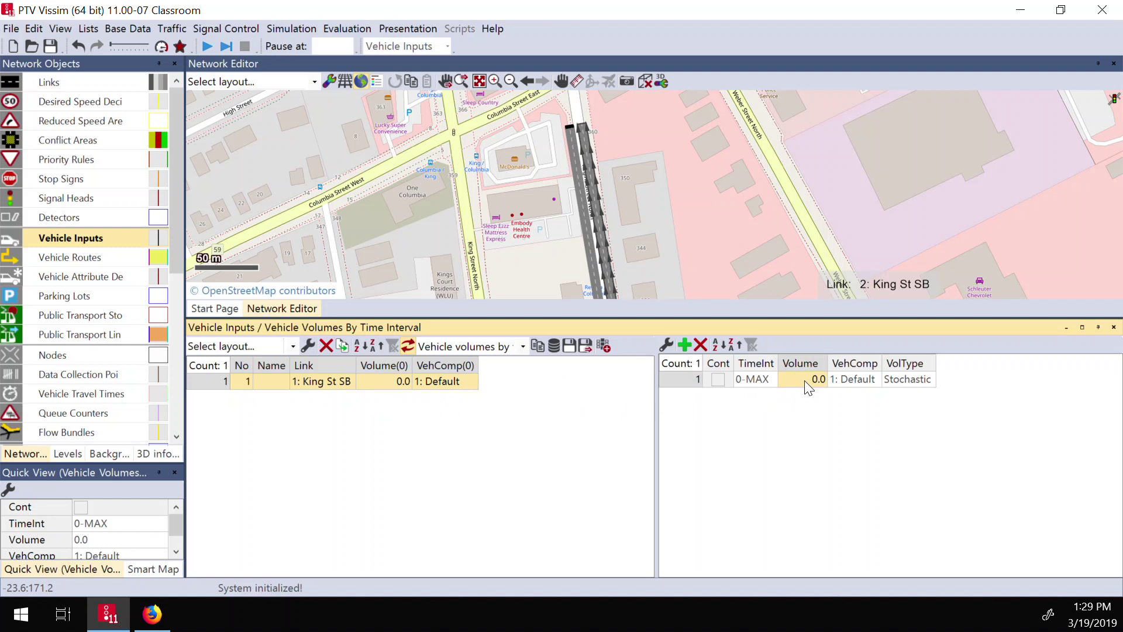
type("1")
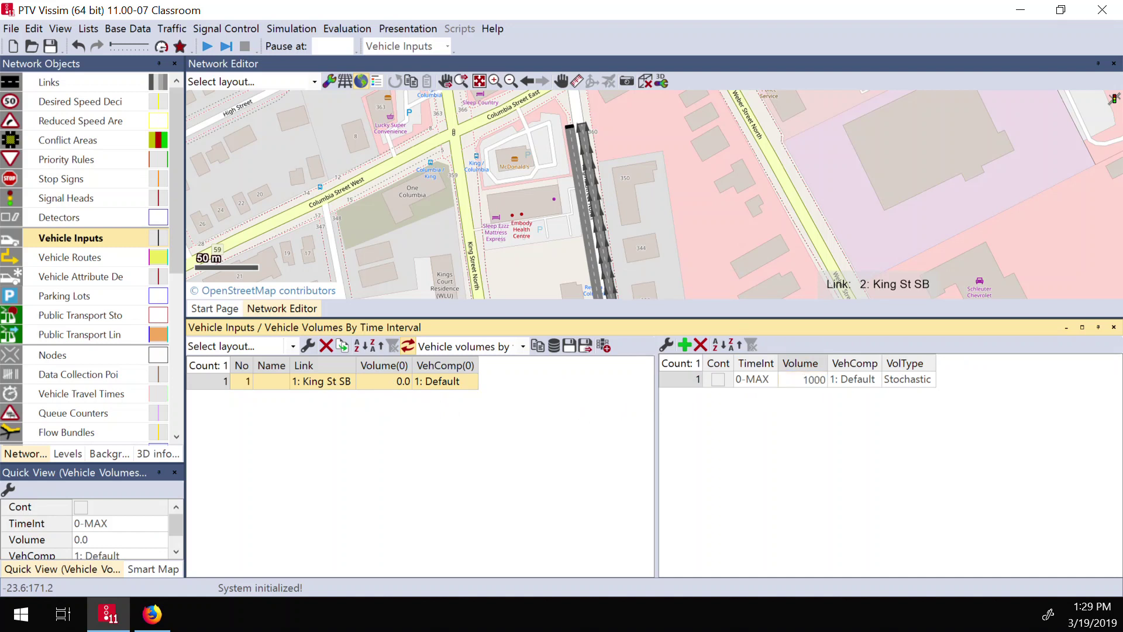
type("000")
key("Return")
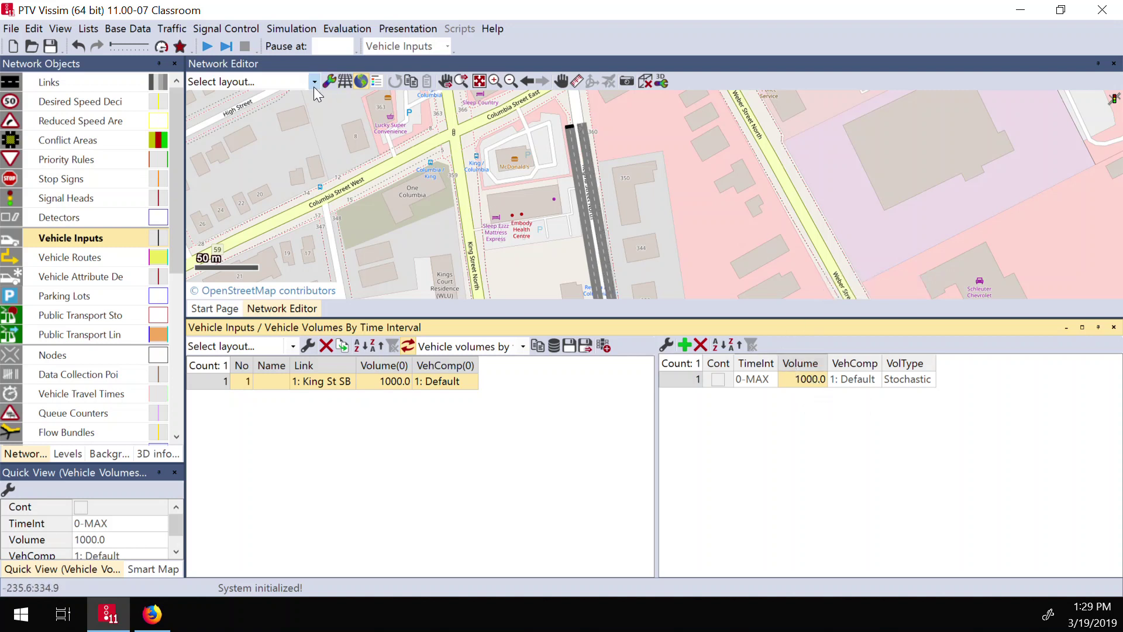
Start the simulation and, for saving the network, create and open a Desktop folder named Vissim Tuterial
left_click(207, 47)
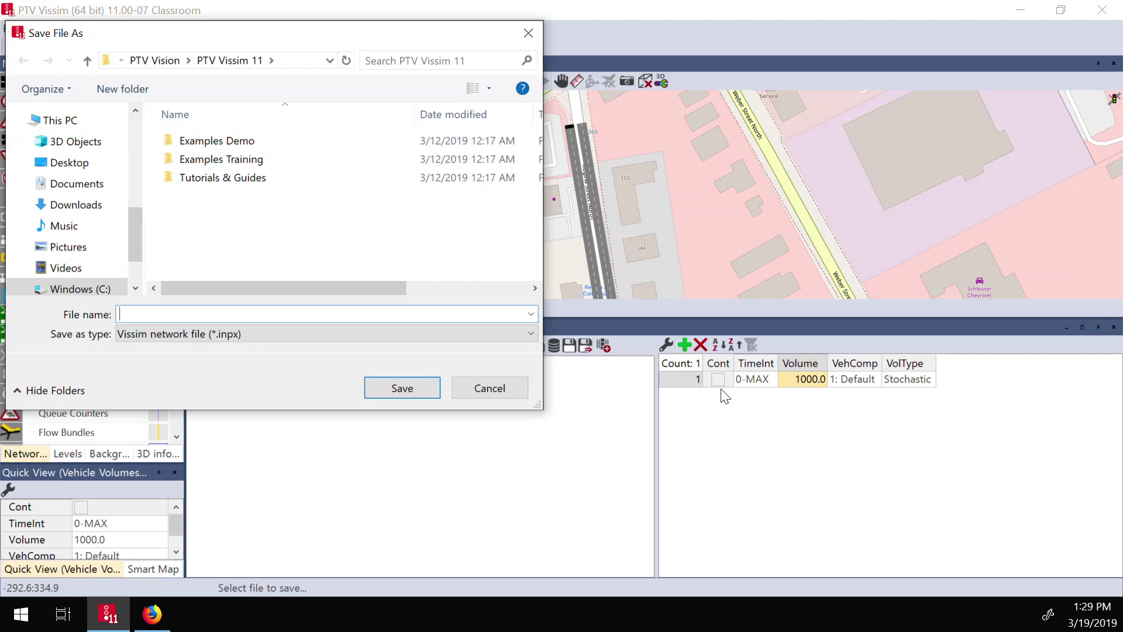
left_click(69, 162)
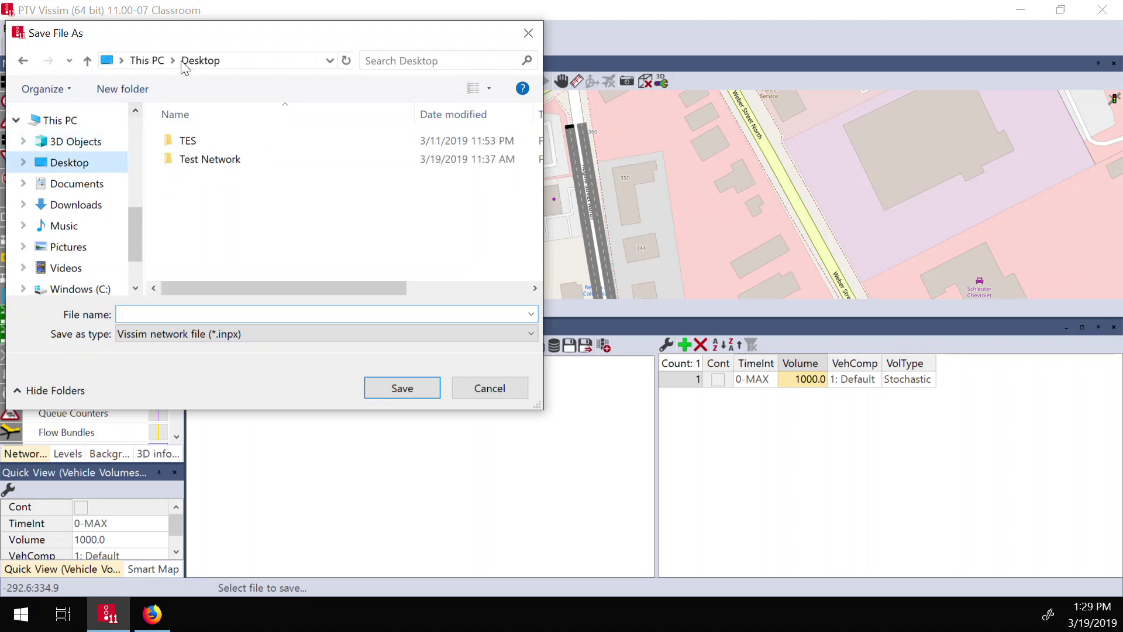
left_click(125, 83)
type("Vis")
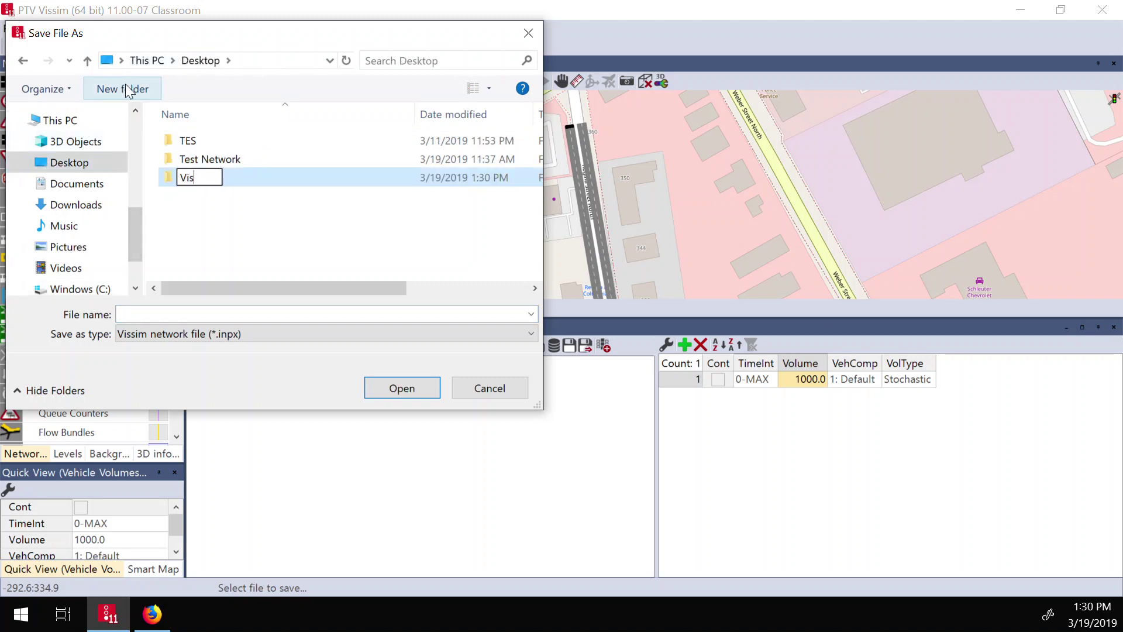
type("sim Tu")
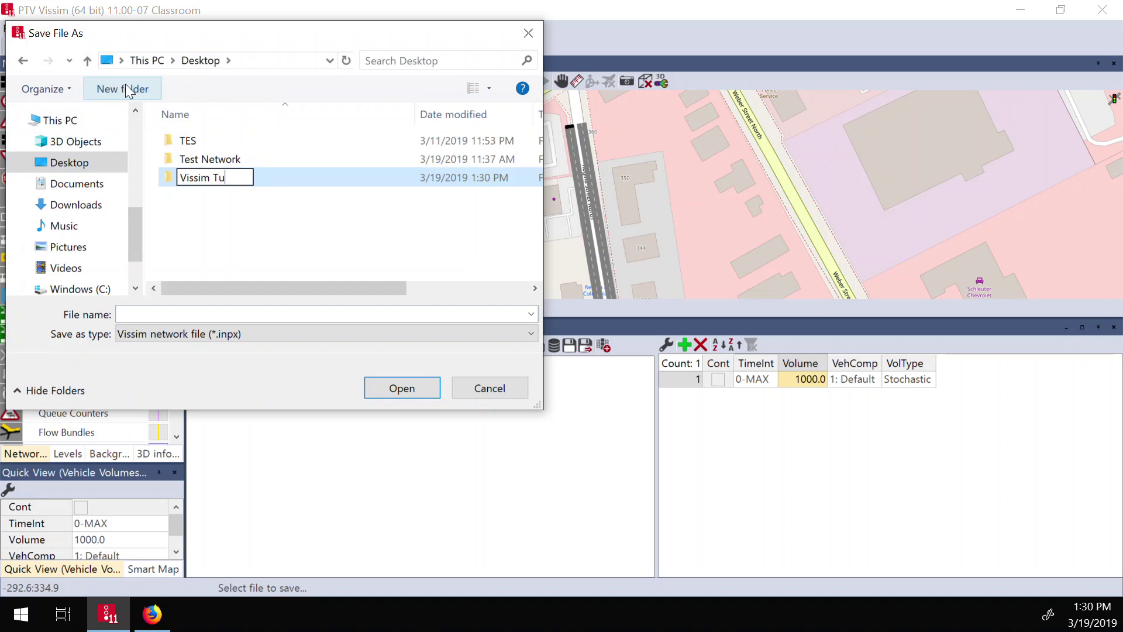
type("terial")
key("Return")
key("Return")
Save the network in that folder as VissimFile, accept the notice about additional files, and run the simulation
left_click(193, 310)
type("VissimFile")
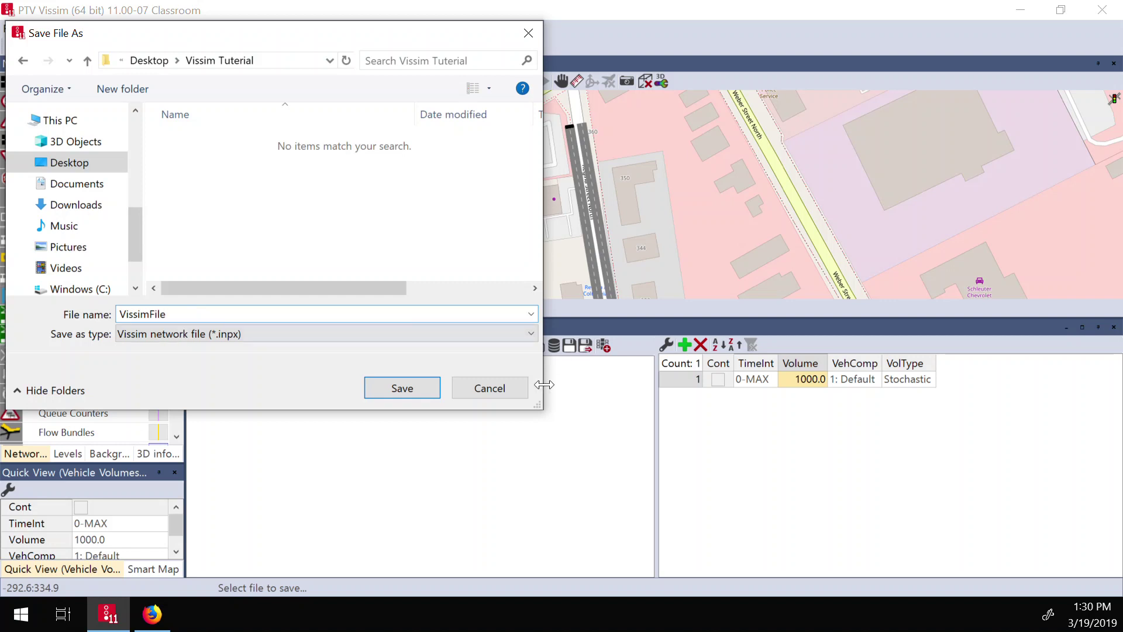
left_click(403, 389)
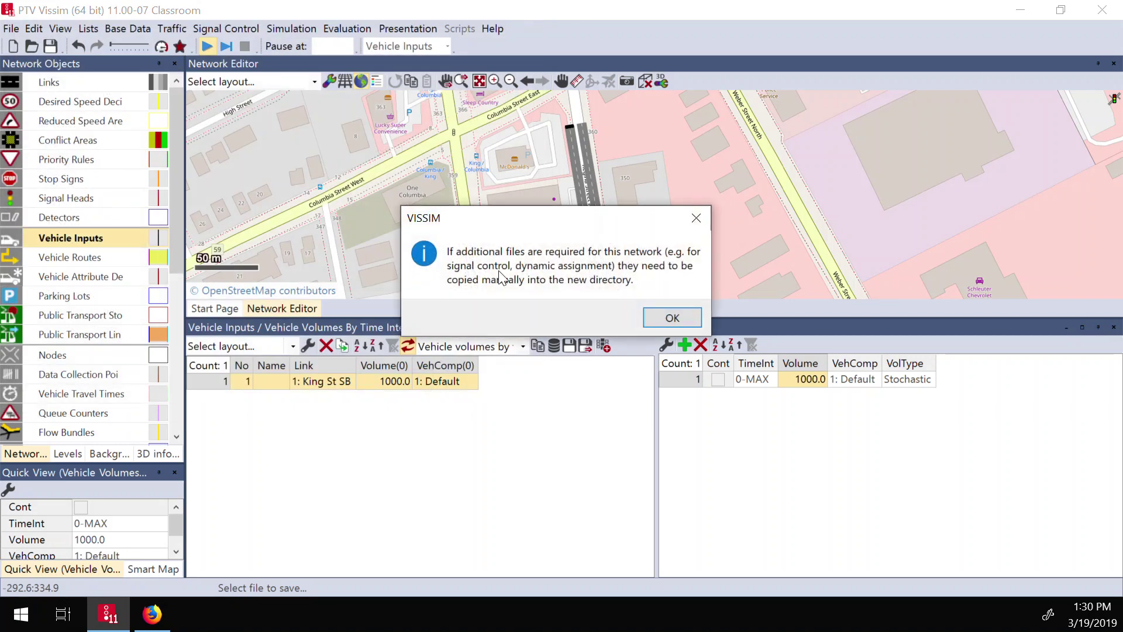
left_click(671, 316)
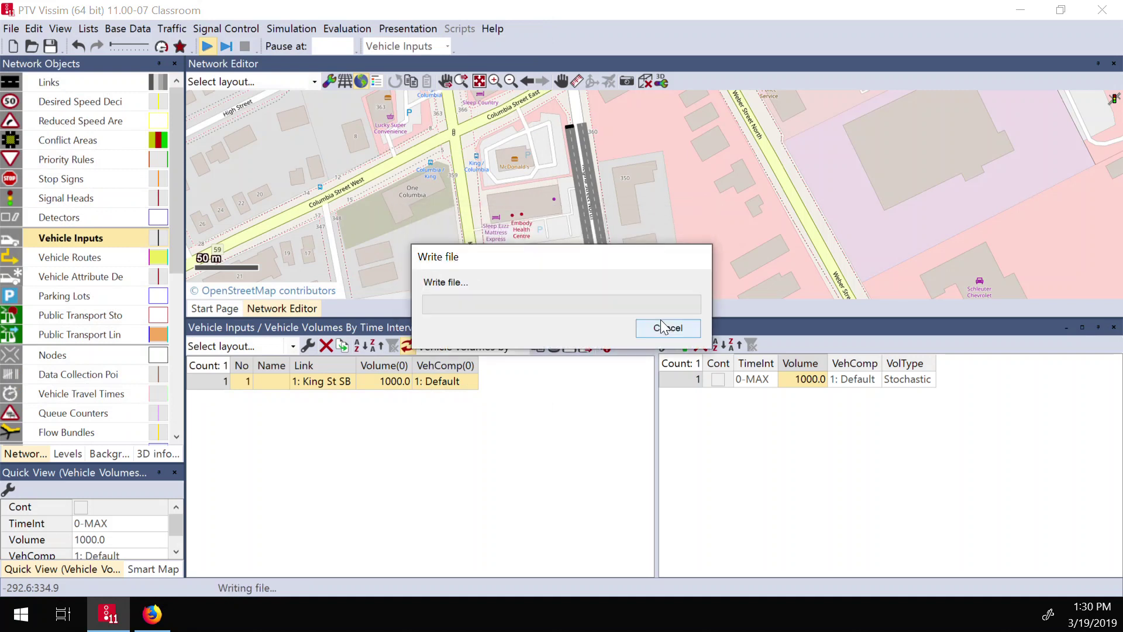
key("F5")
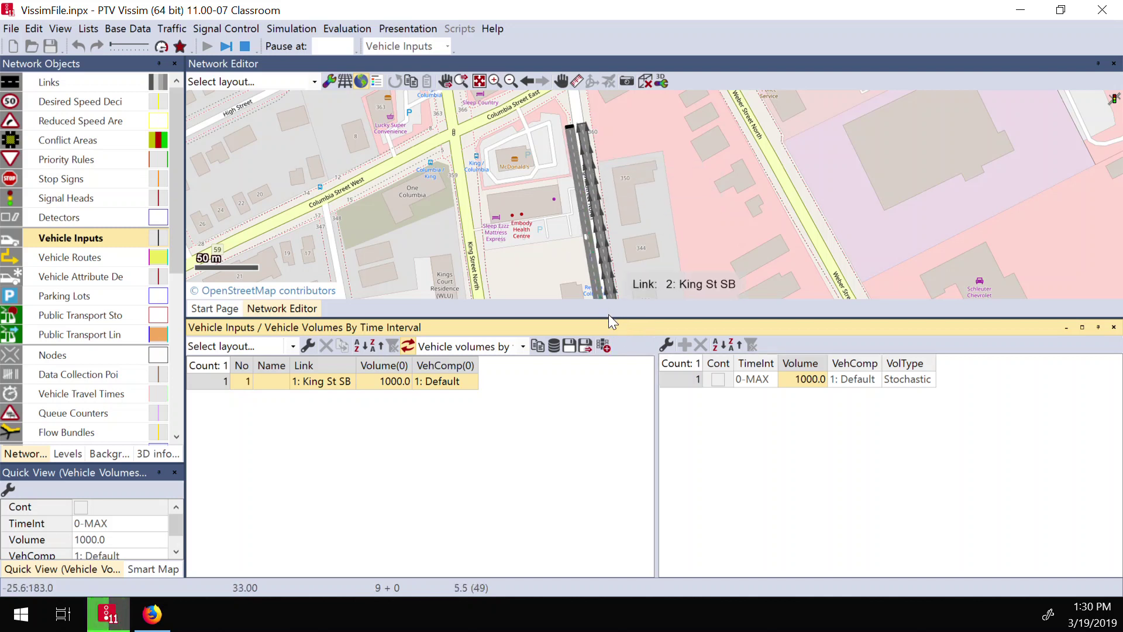
Enlarge the network view above the vehicle inputs list and watch the simulated vehicles on the southbound link up close
left_click_drag(614, 311, 594, 431)
left_click(588, 274)
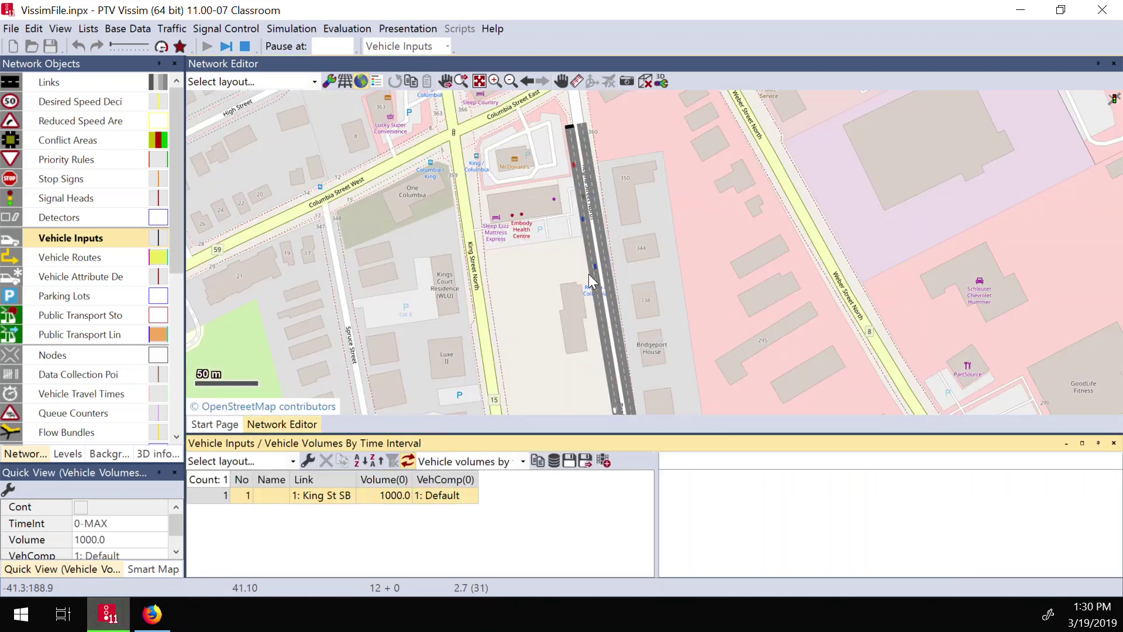
scroll(591, 275, "up", 1)
scroll(592, 274, "up", 2)
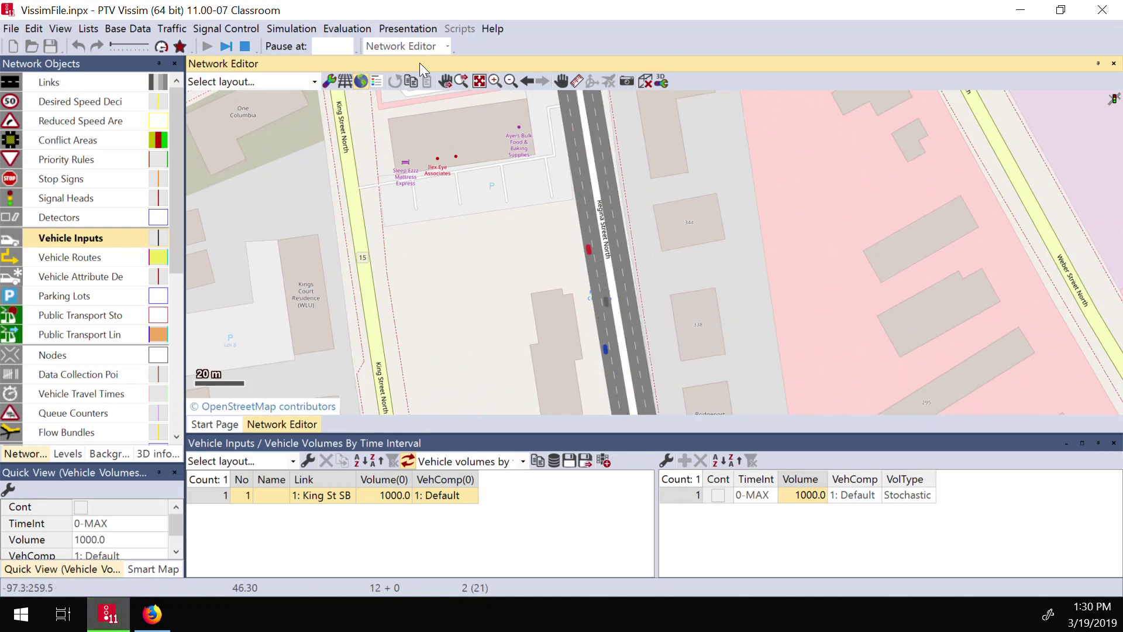
Switch the network to 3D and view the moving vehicles from a low, road-level angle
left_click(643, 83)
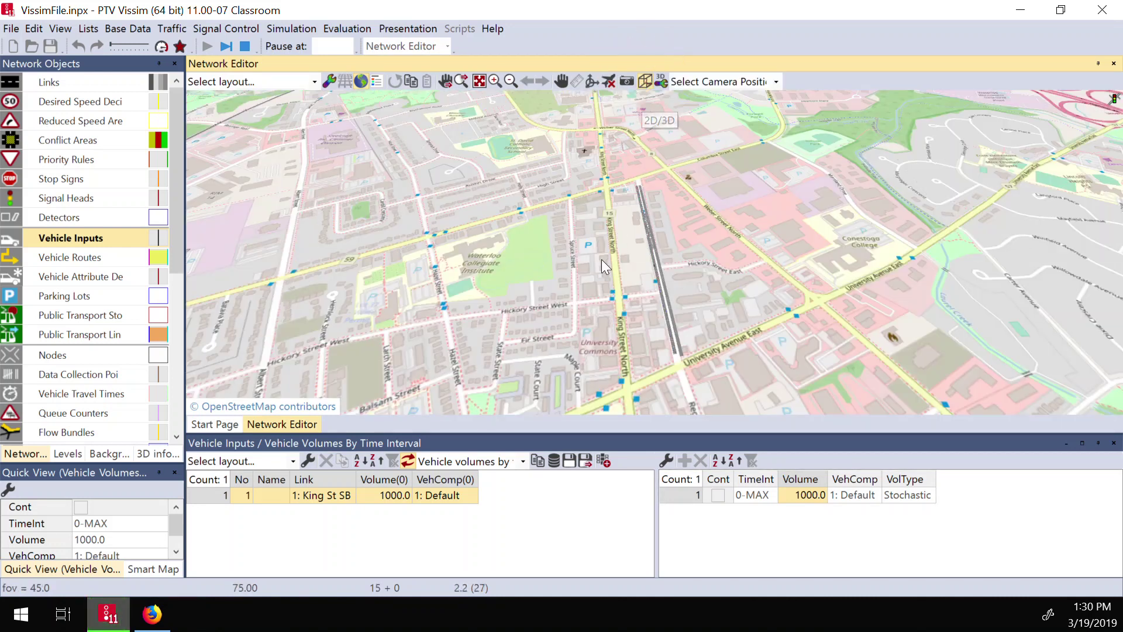
scroll(606, 248, "up", 5)
scroll(641, 214, "up", 3)
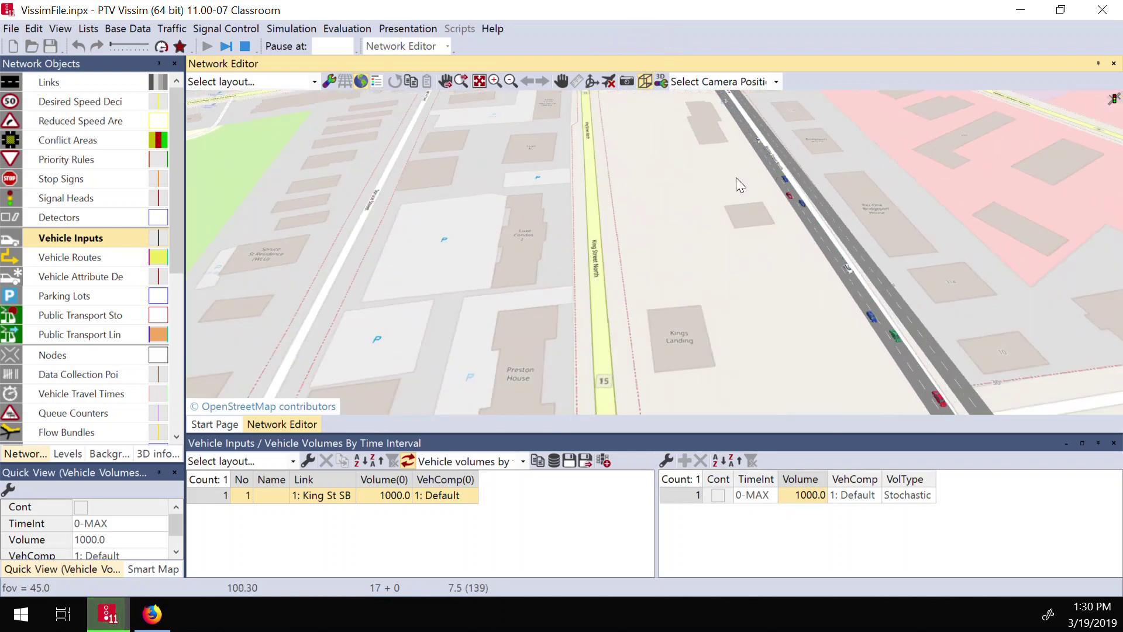
left_click(590, 81)
left_click_drag(641, 212, 679, 190)
scroll(679, 191, "up", 5)
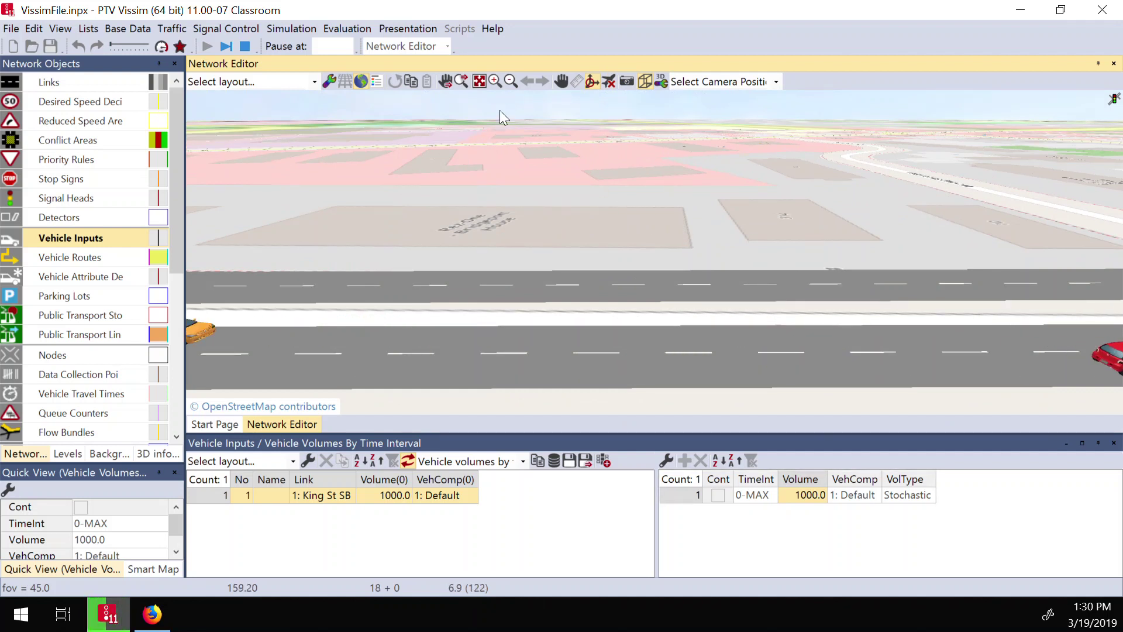
Stop the simulation and open the simulation parameters, keeping the whole dialog in view
left_click(241, 47)
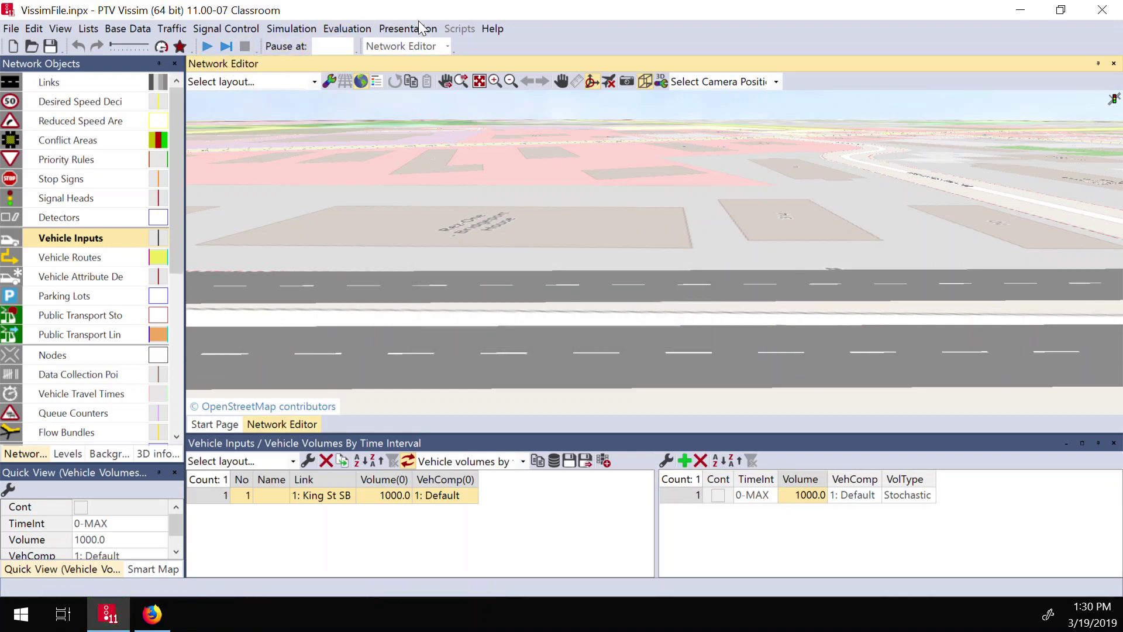
left_click(292, 31)
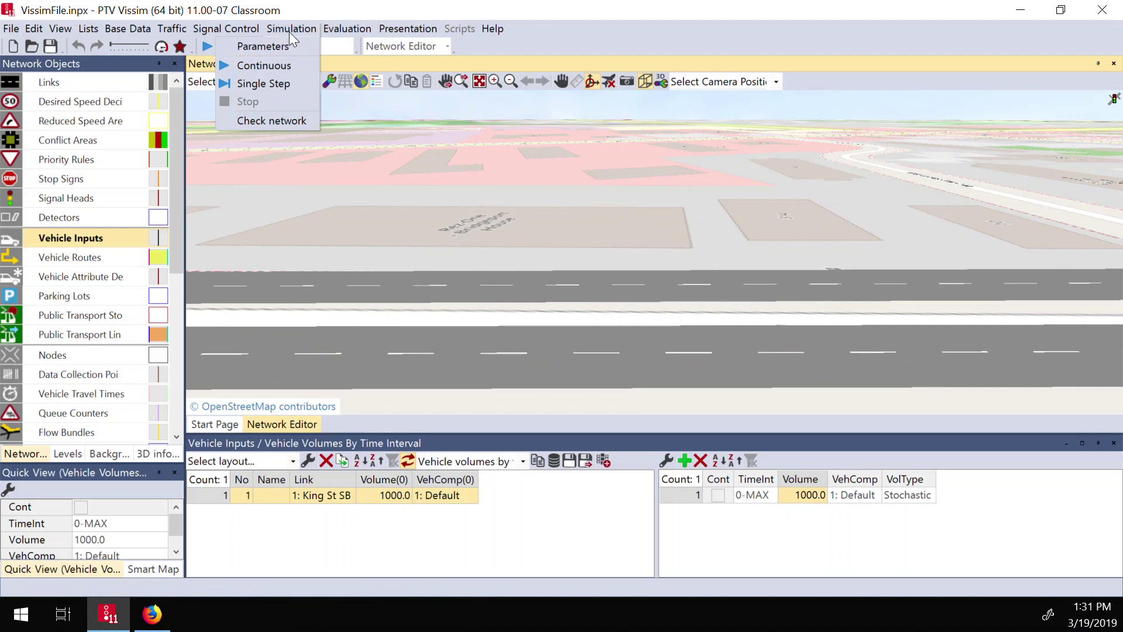
left_click(269, 47)
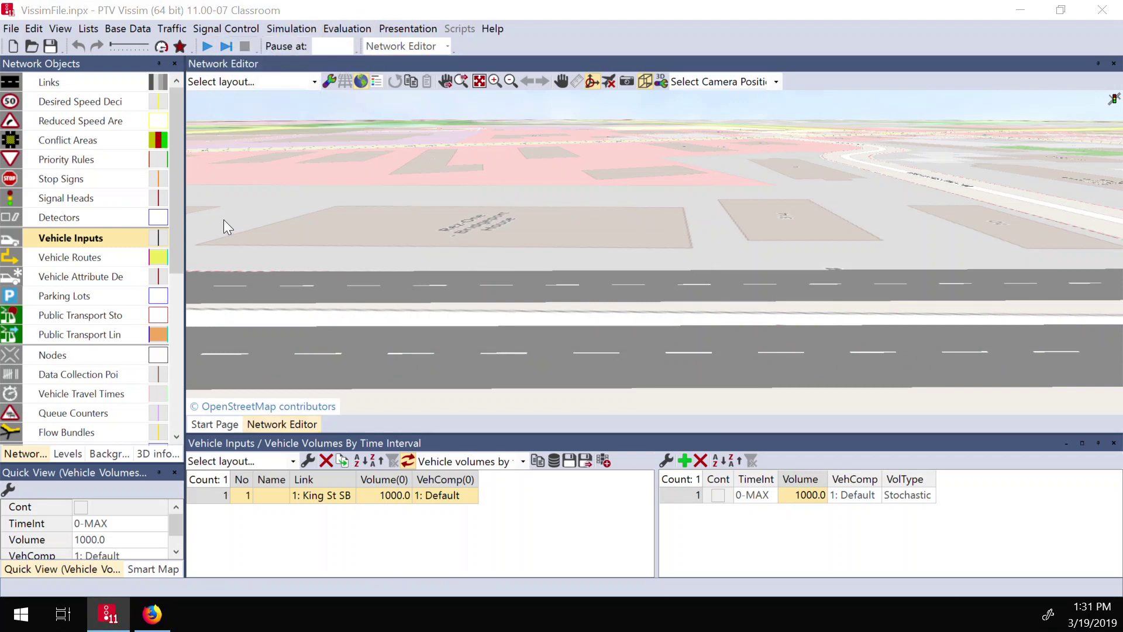
left_click_drag(287, 9, 623, 42)
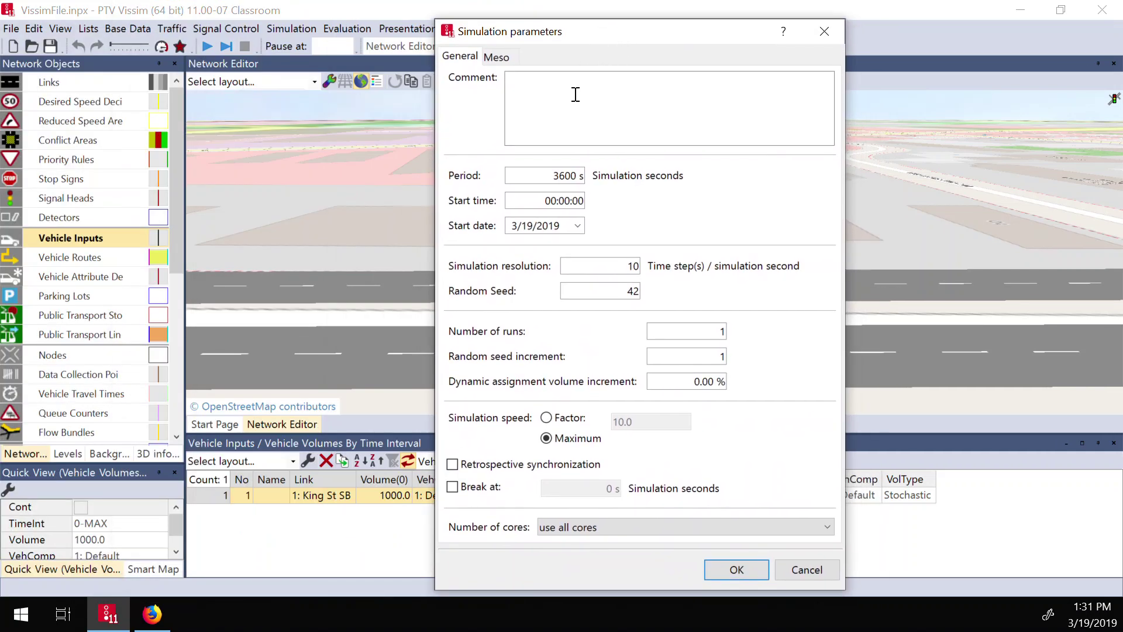
Examine the simulation period, random seed and number of cores in the simulation parameters
left_click(521, 175)
left_click_drag(541, 176, 645, 152)
left_click(589, 296)
double_click(645, 291)
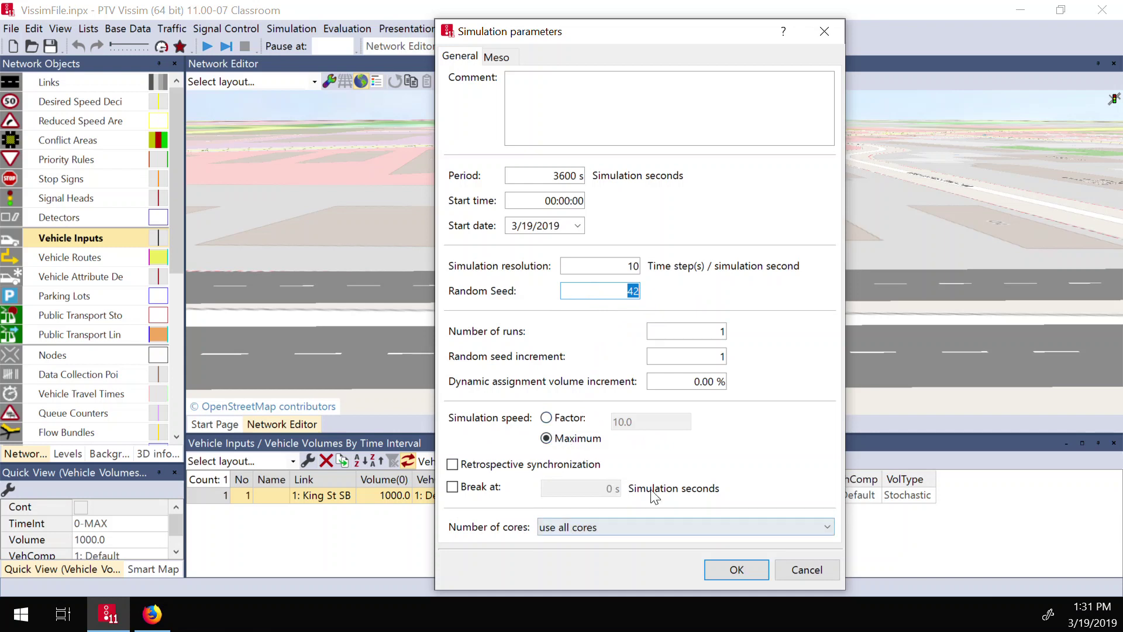
left_click(577, 526)
left_click(576, 527)
Set the simulation speed to a factor of 1 and accept the simulation parameters
left_click(573, 422)
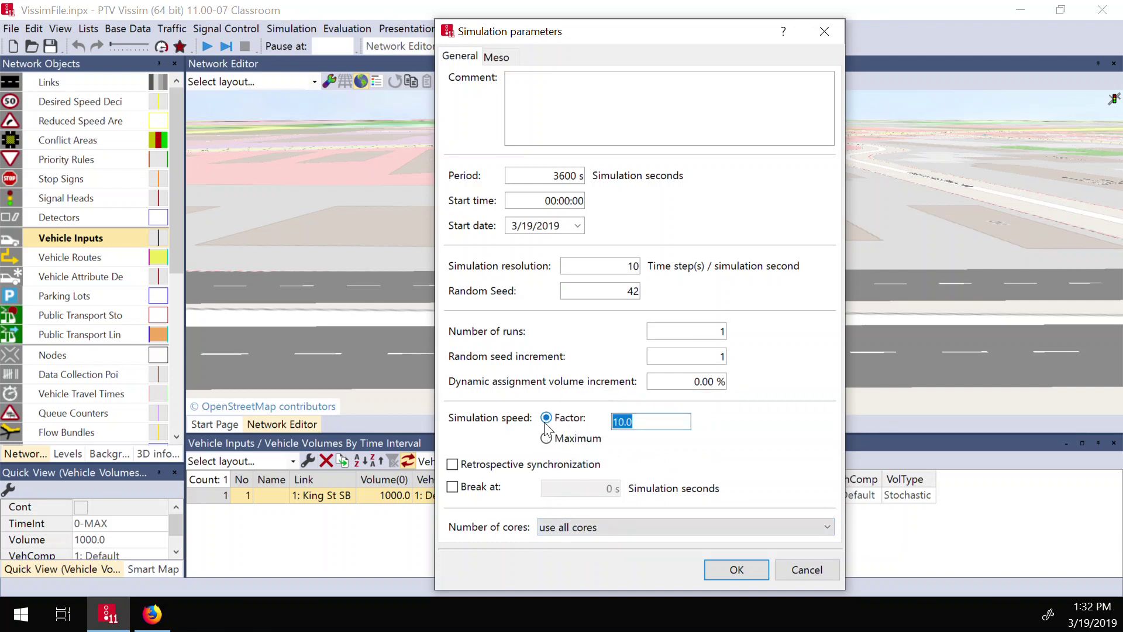
type("1")
left_click(737, 569)
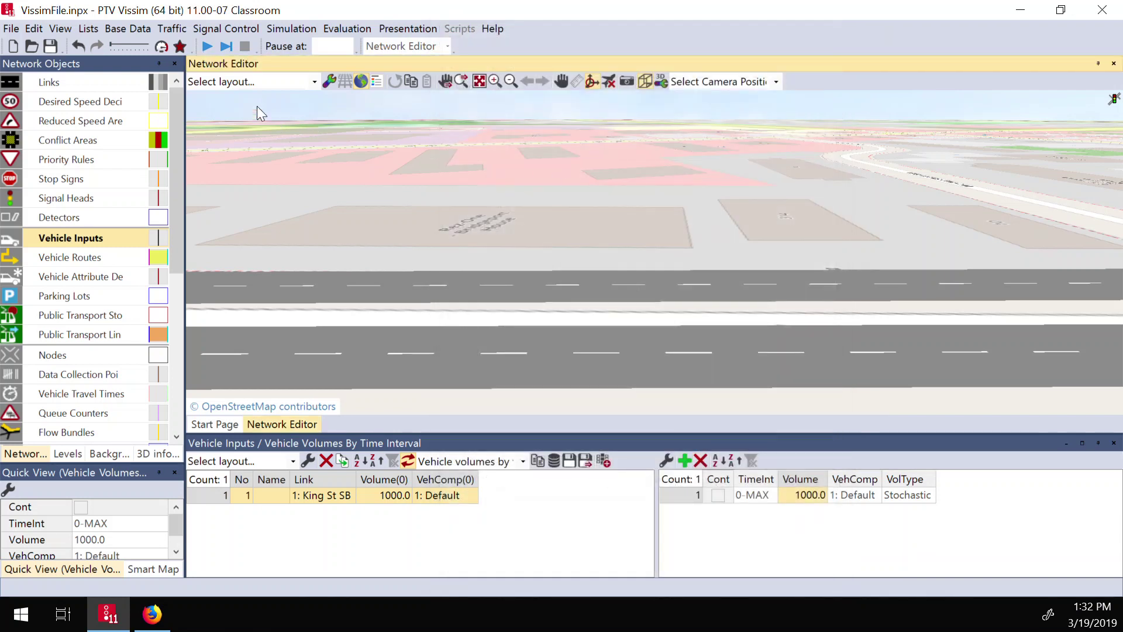
Restart the simulation, saving the changes to the network file
left_click(212, 45)
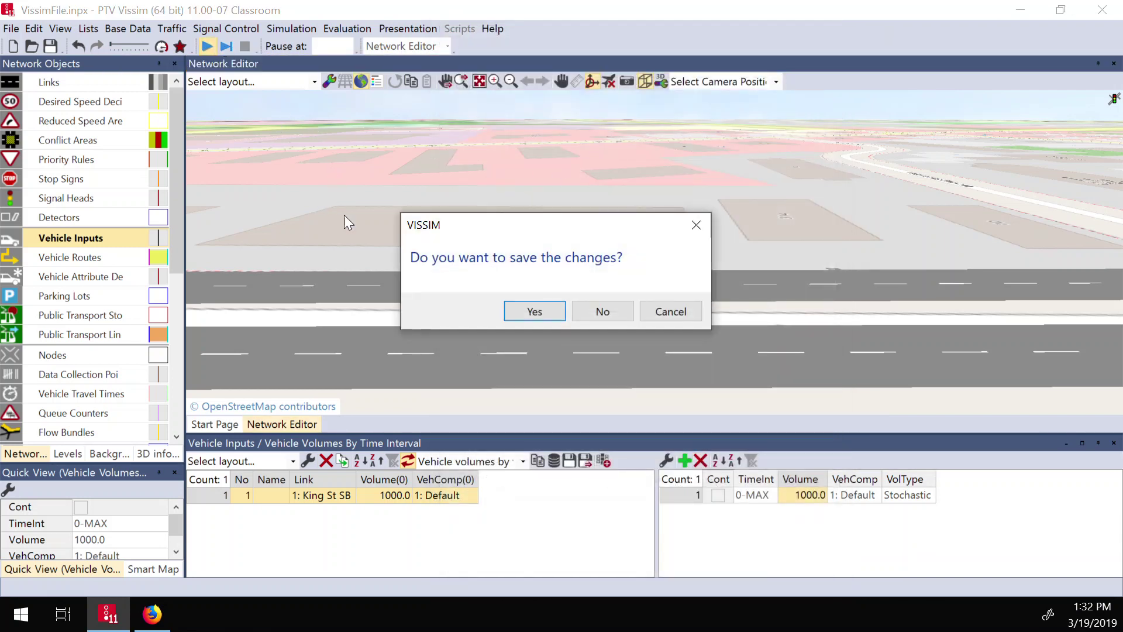
left_click(515, 306)
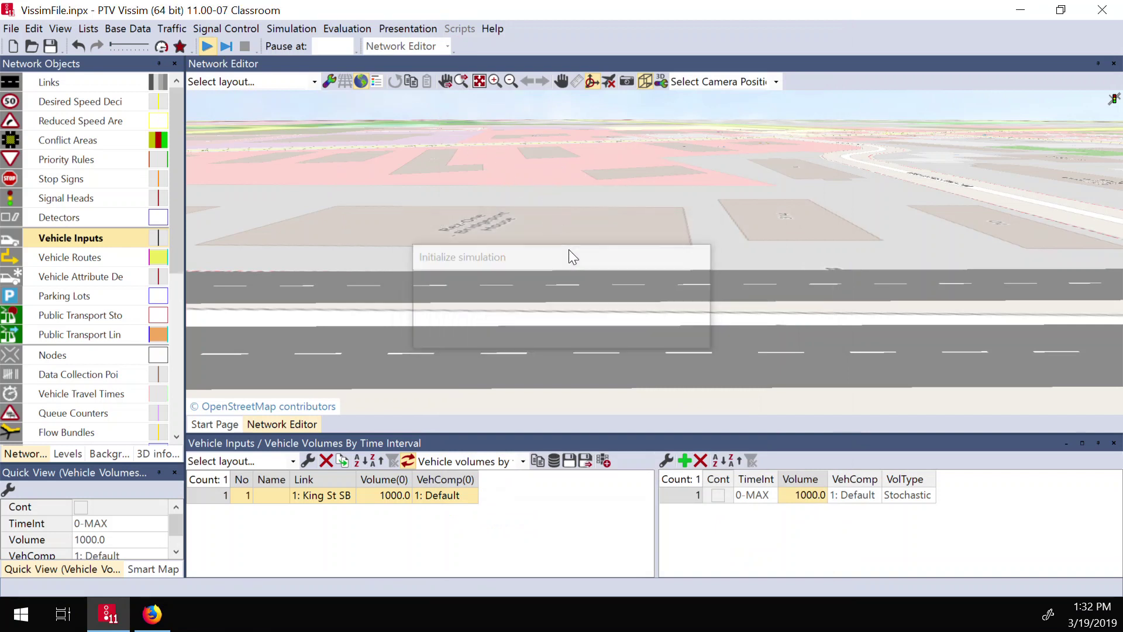
scroll(569, 249, "down", 3)
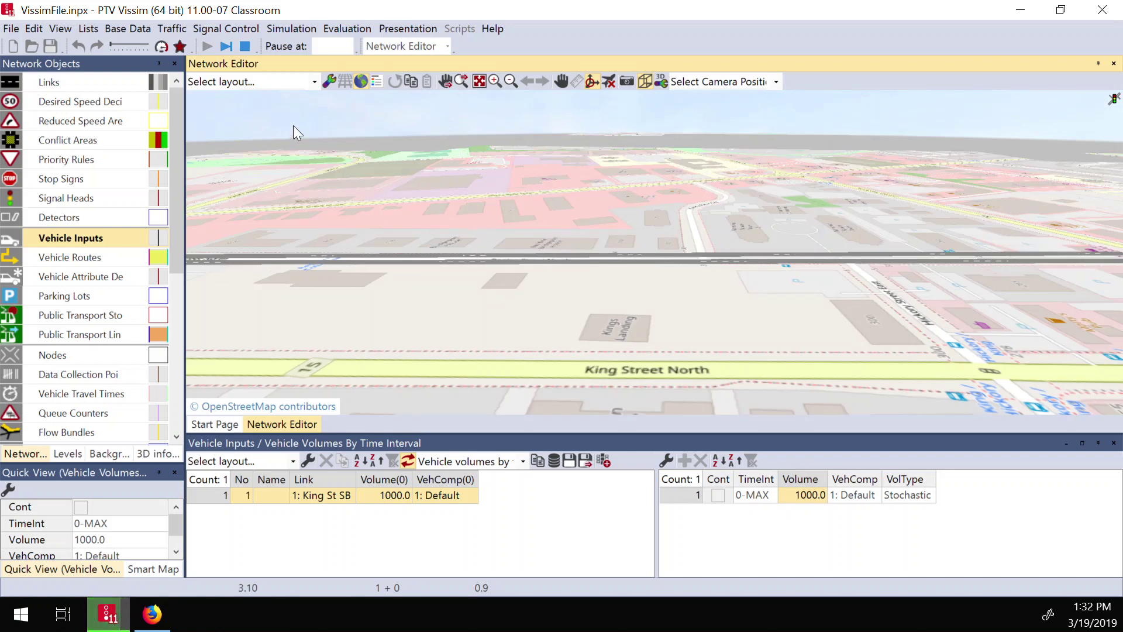
Turn quick mode on and back off, and watch the vehicles on the southbound link up close
left_click(158, 47)
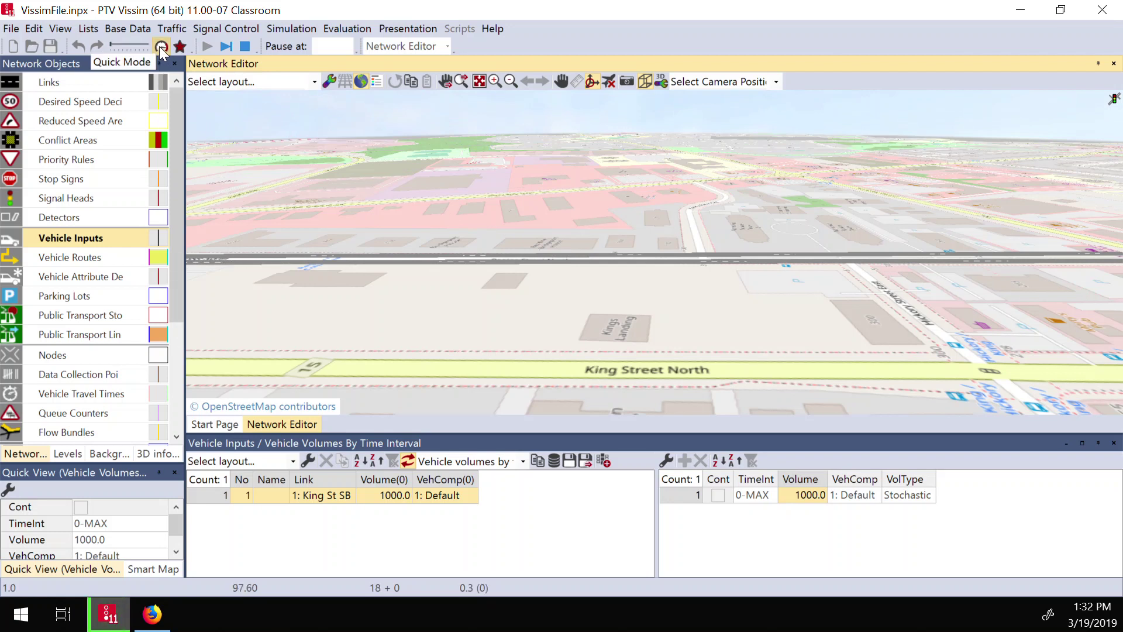
left_click(161, 46)
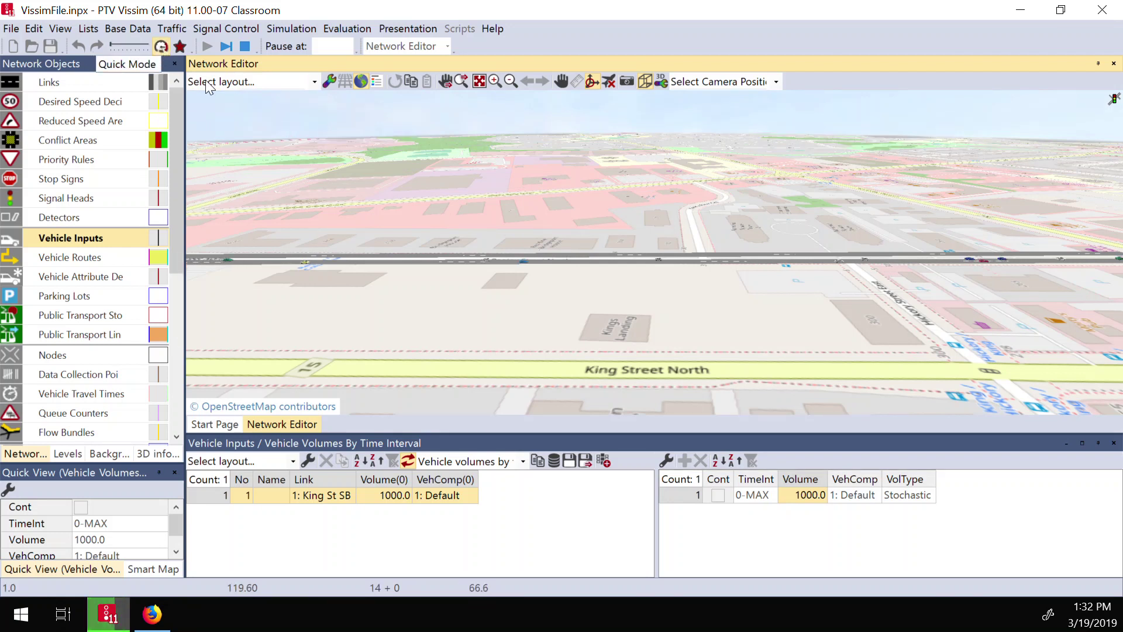
scroll(405, 233, "up", 2)
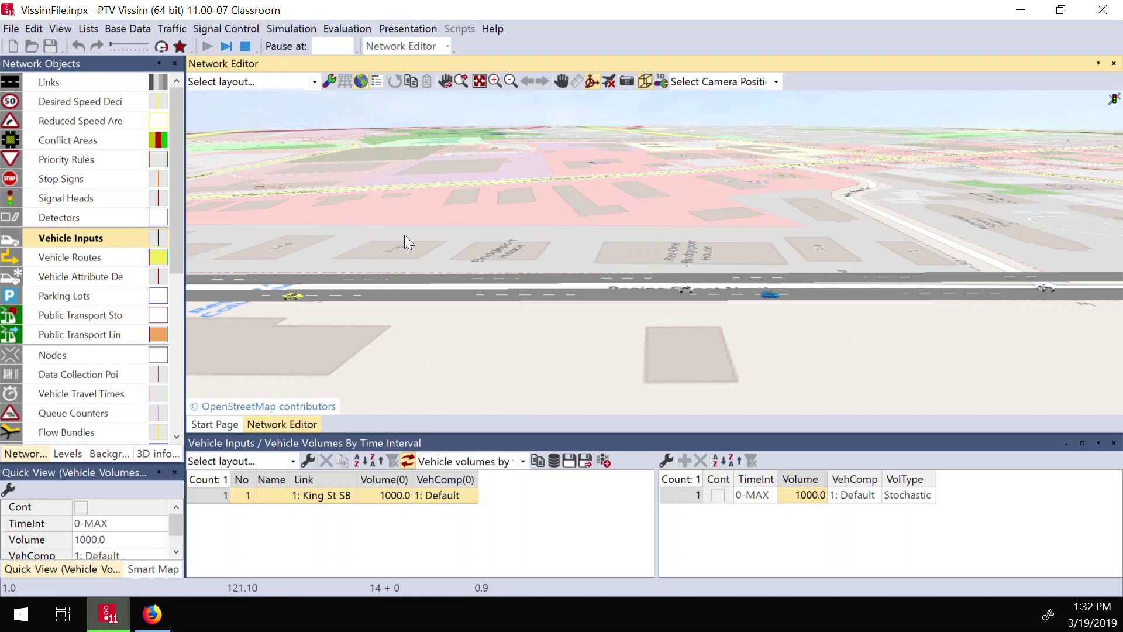
scroll(405, 236, "up", 2)
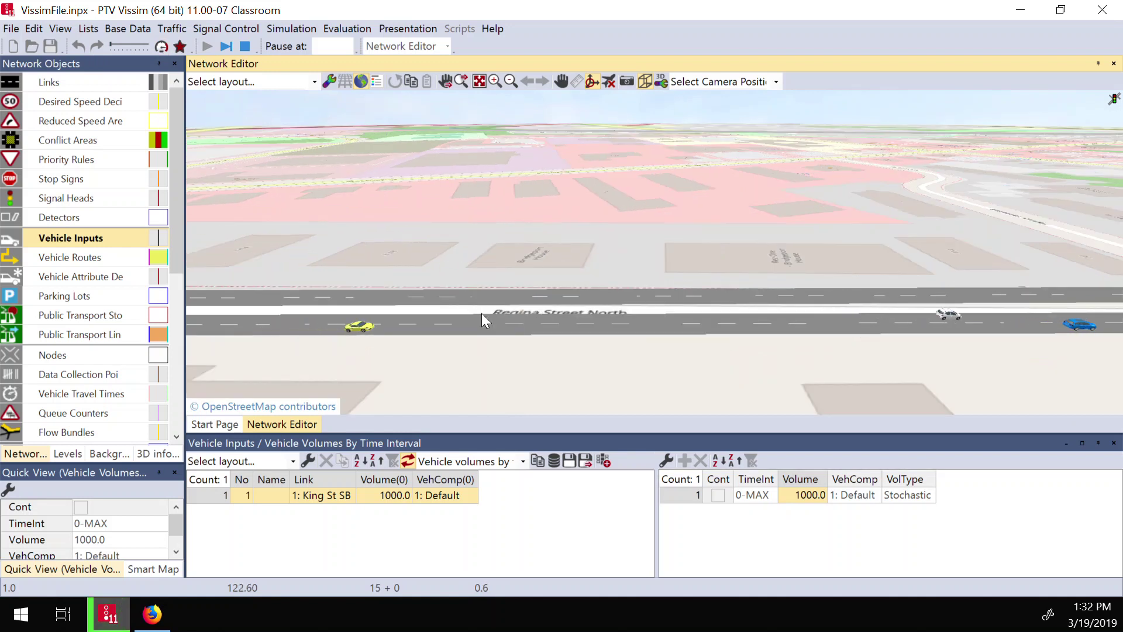
scroll(482, 315, "up", 1)
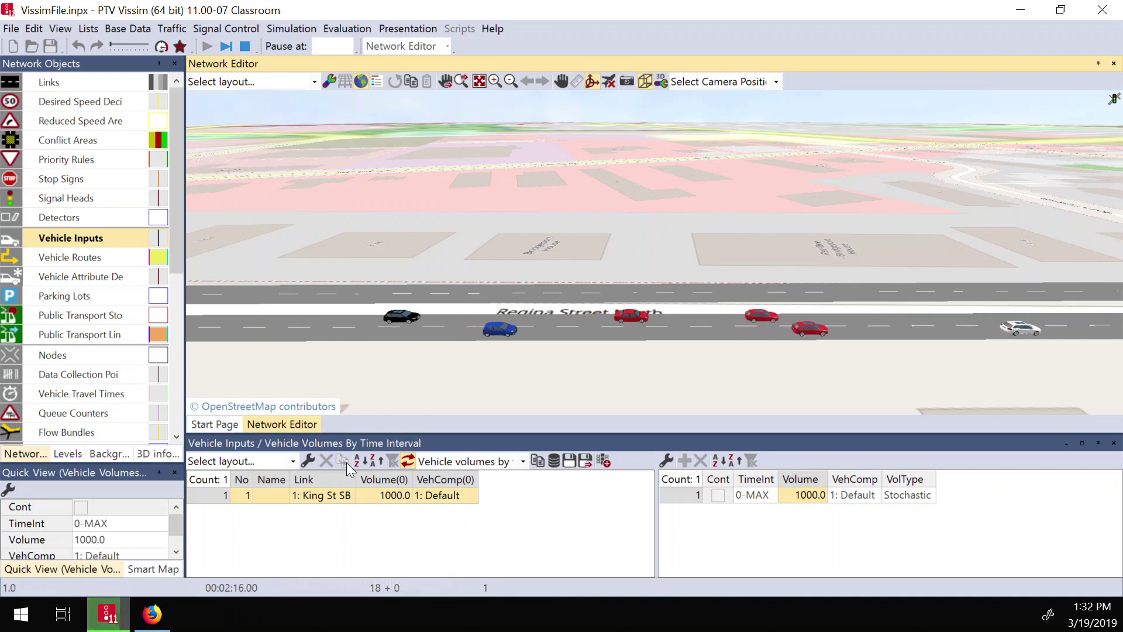
Try display update intervals of 1, 20 and 50 simulation seconds, and set the interval to 0.2 simulation seconds
left_click(127, 44)
left_click(127, 47)
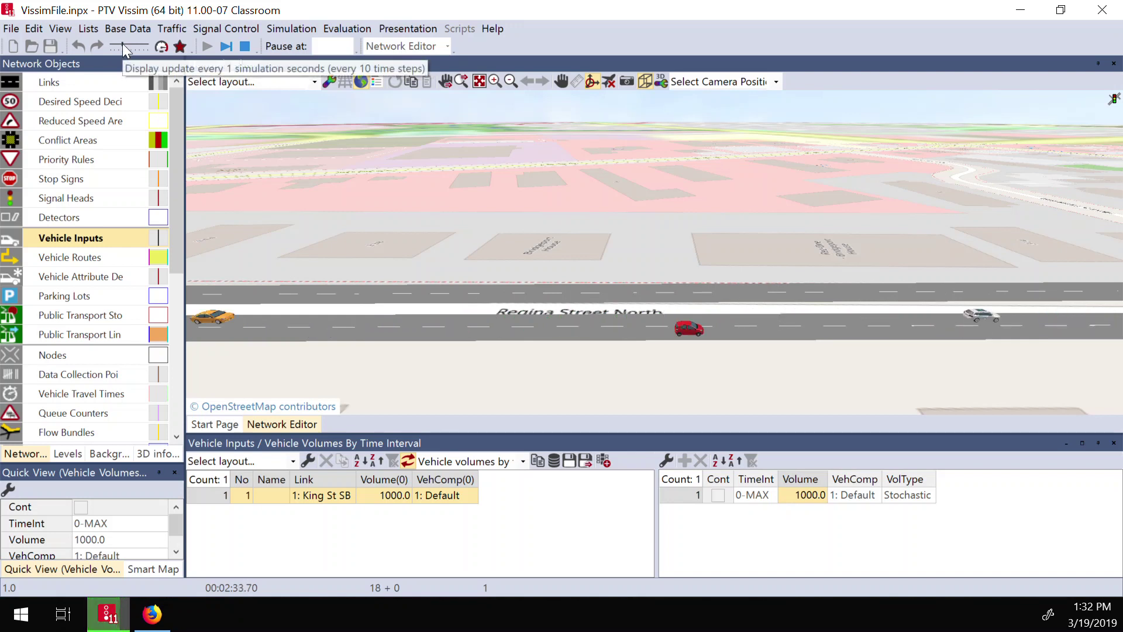
mouse_move(122, 42)
left_mouse_down()
mouse_move(94, 45)
mouse_move(142, 48)
left_mouse_up()
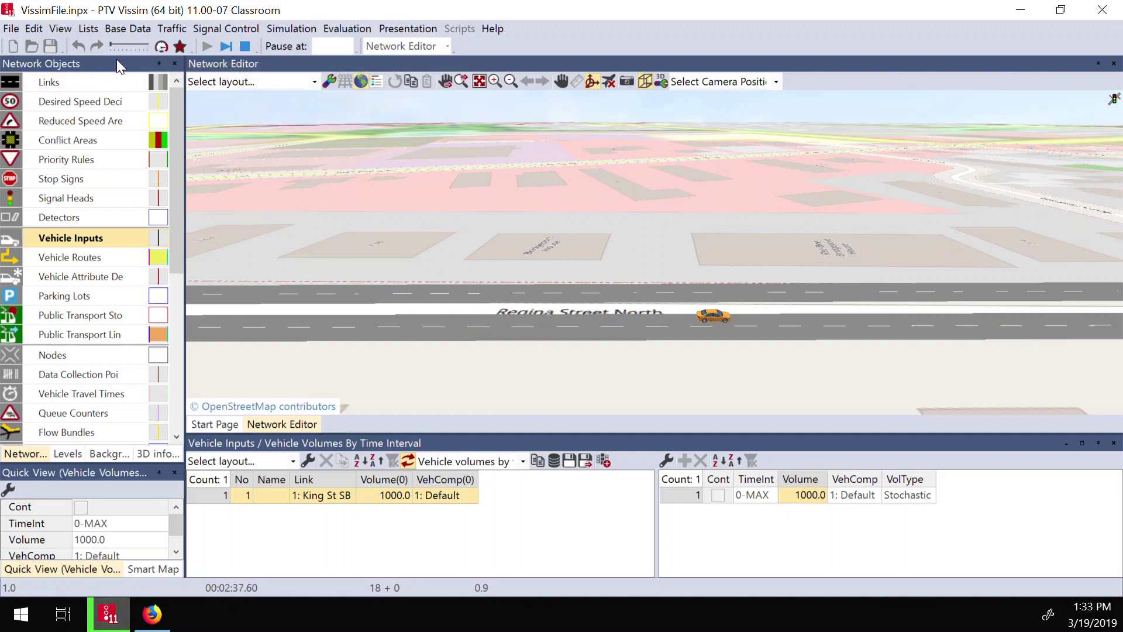
left_click(139, 44)
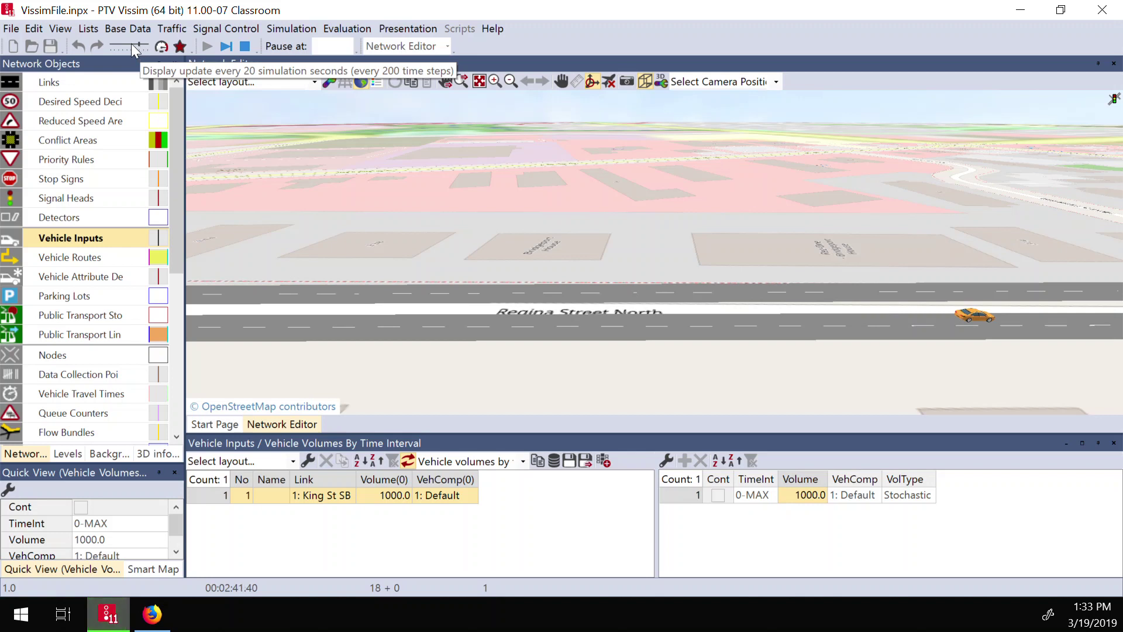
left_click(105, 45)
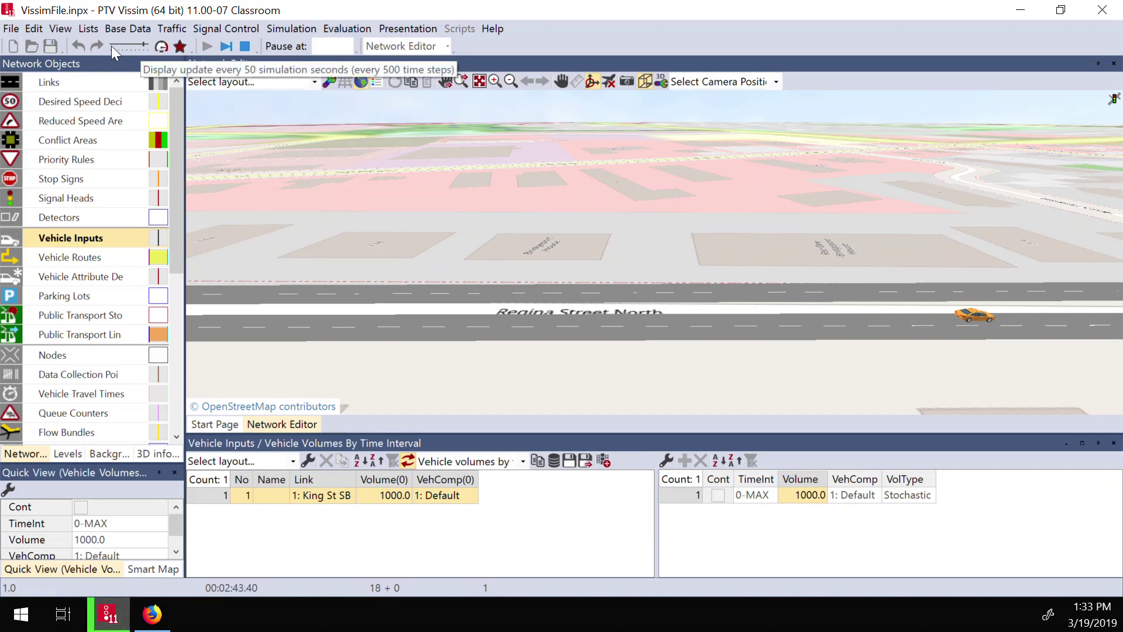
left_click(111, 46)
left_click(111, 46)
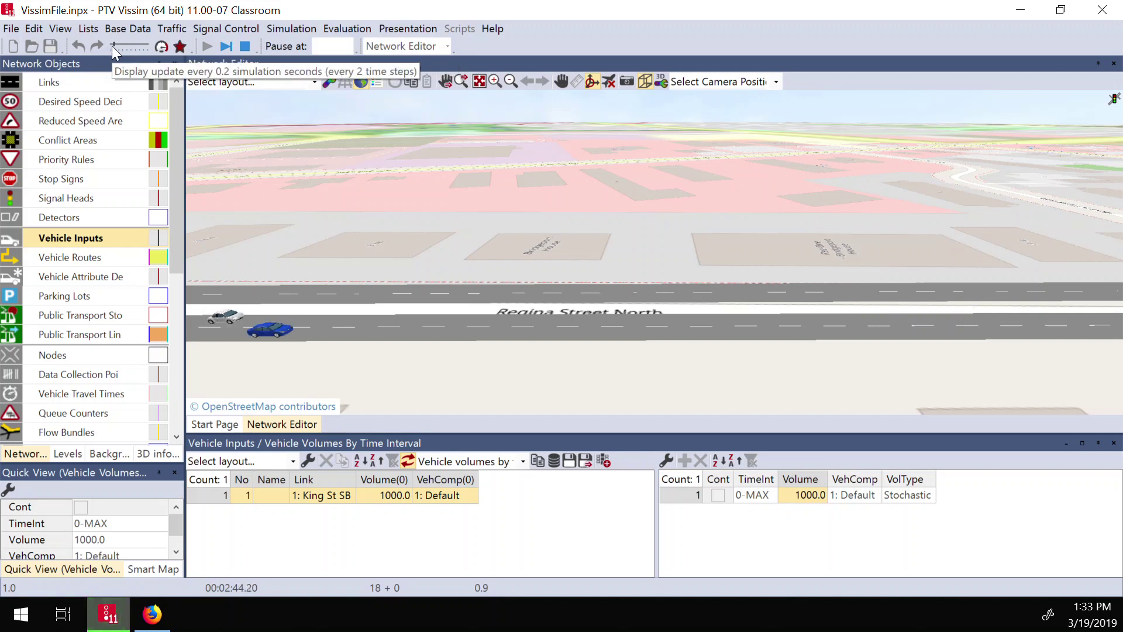
Run the rest of the simulation in quick mode and switch the network back to the 2D view
left_click(159, 47)
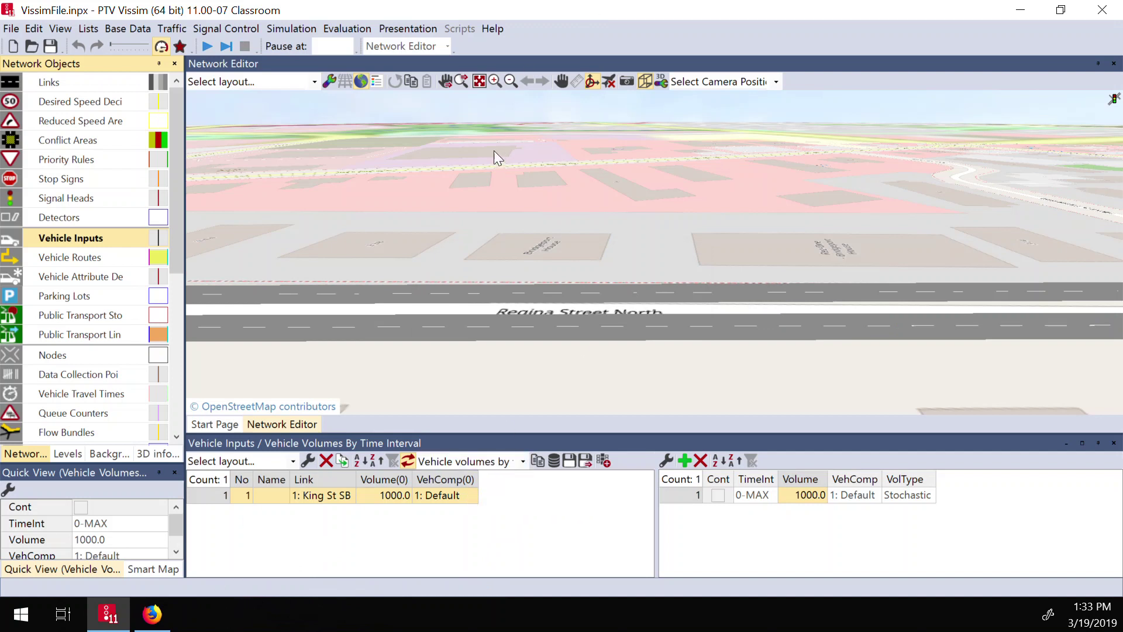
left_click(645, 83)
scroll(628, 158, "down", 3)
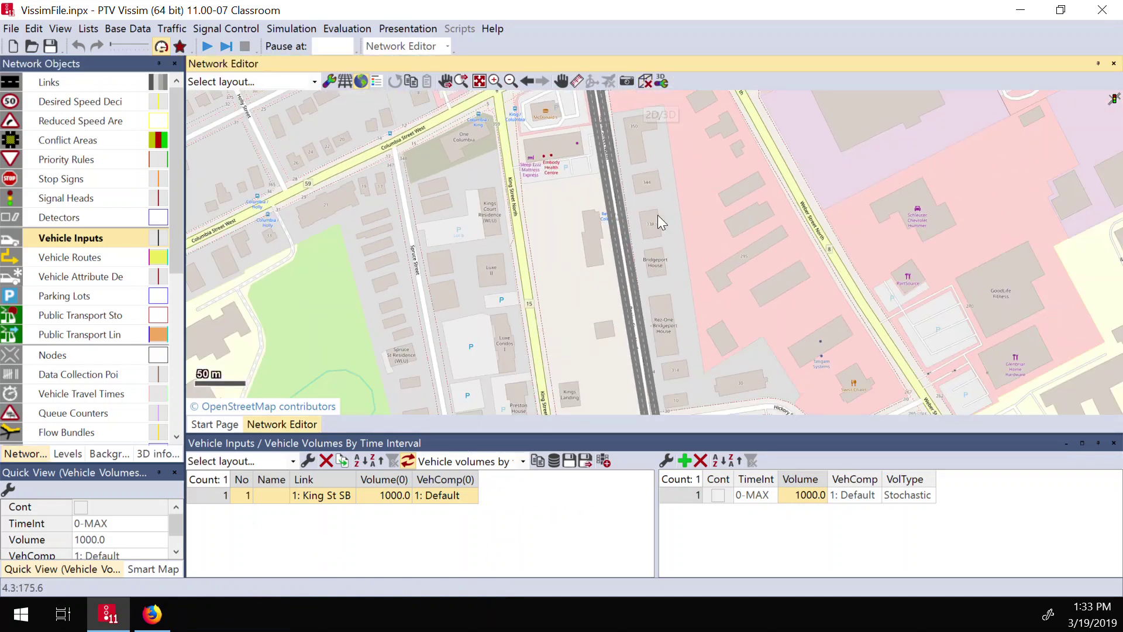
scroll(652, 217, "down", 2)
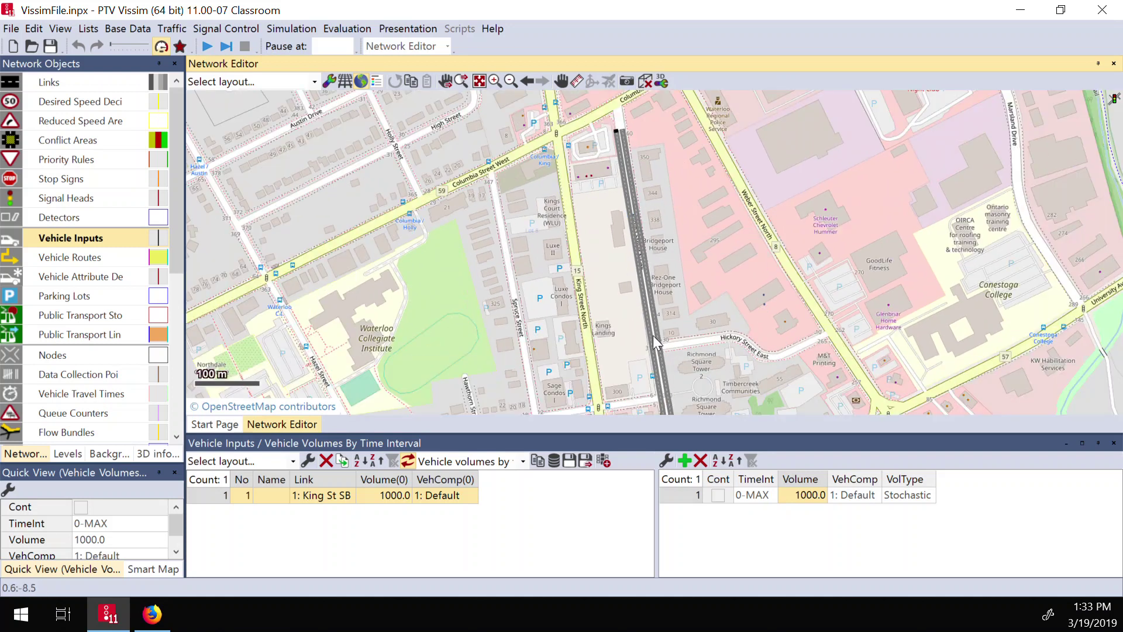
Draw a one-lane link about 205 m long from Hickory Street East to Weber Street North, and extend its start to the existing two-lane links
scroll(723, 343, "up", 2)
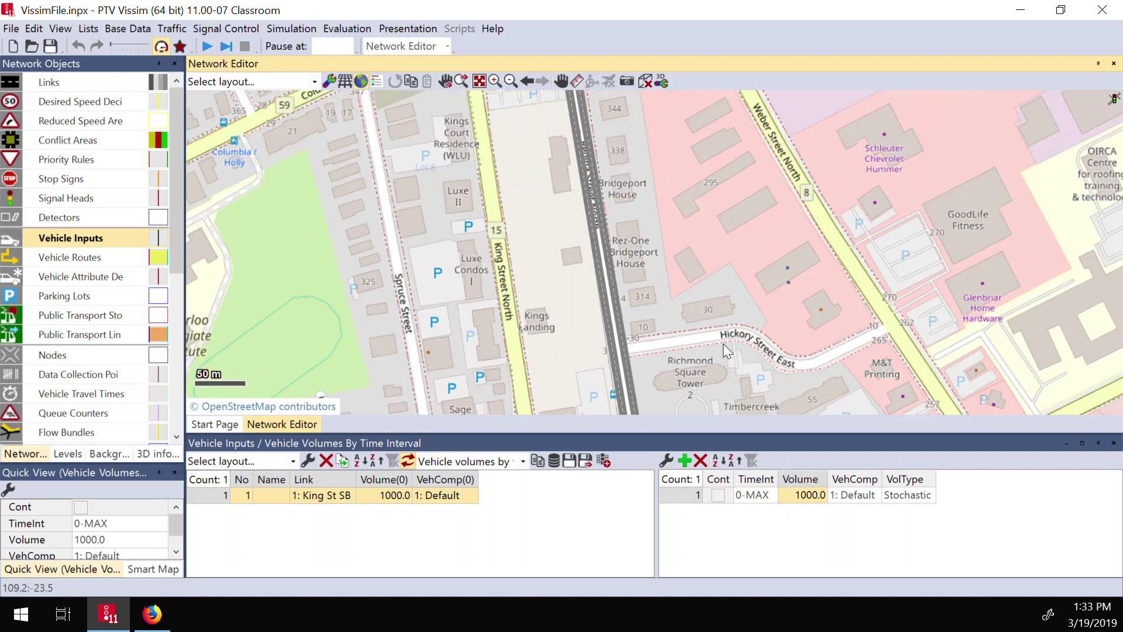
scroll(726, 341, "up", 1)
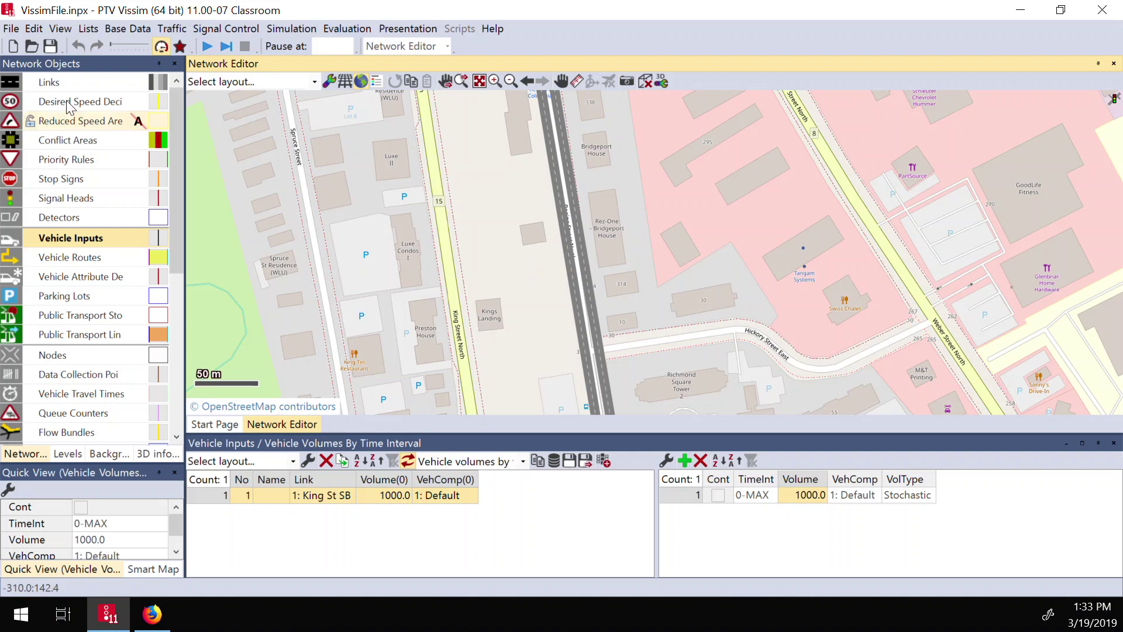
left_click(49, 83)
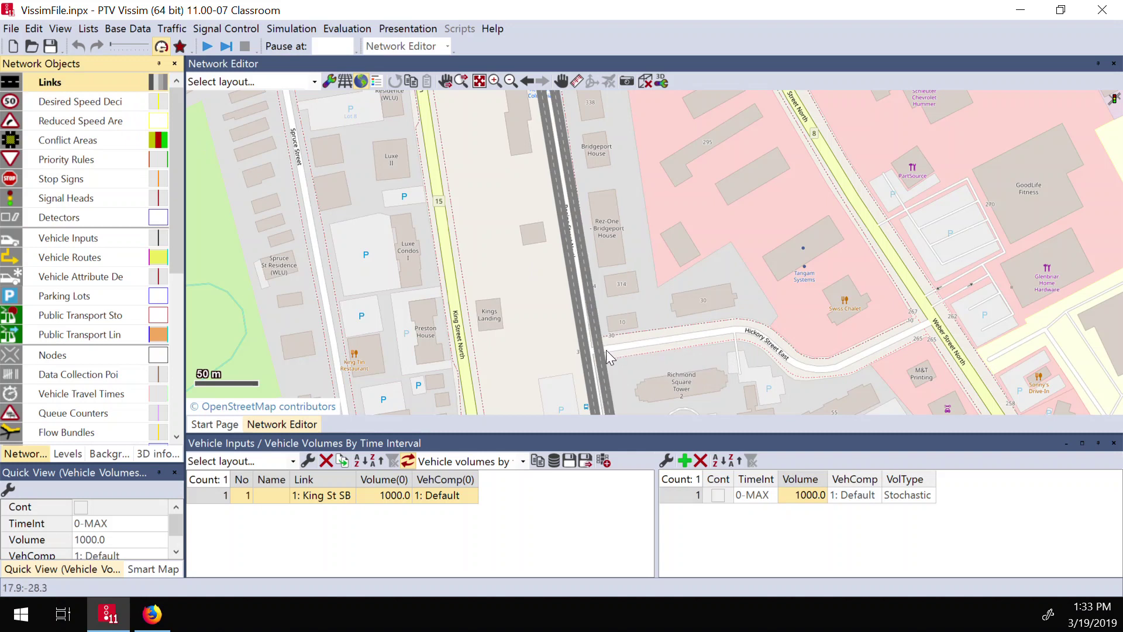
mouse_move(676, 340)
left_mouse_down()
mouse_move(884, 341)
mouse_move(957, 323)
mouse_move(929, 335)
mouse_move(934, 322)
left_mouse_up()
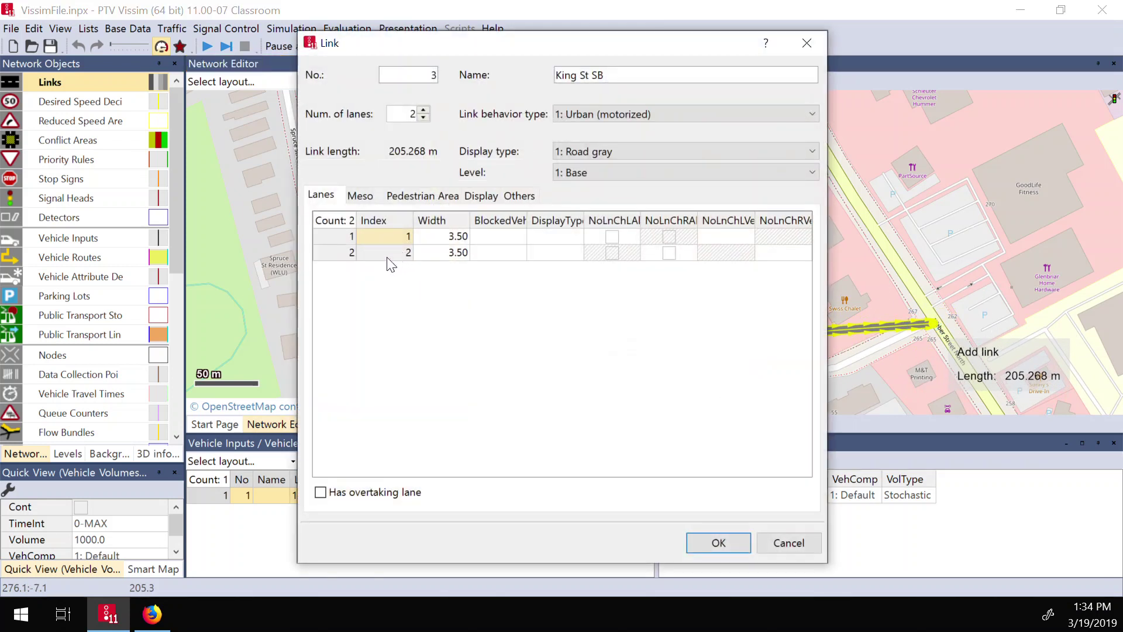
left_click(422, 116)
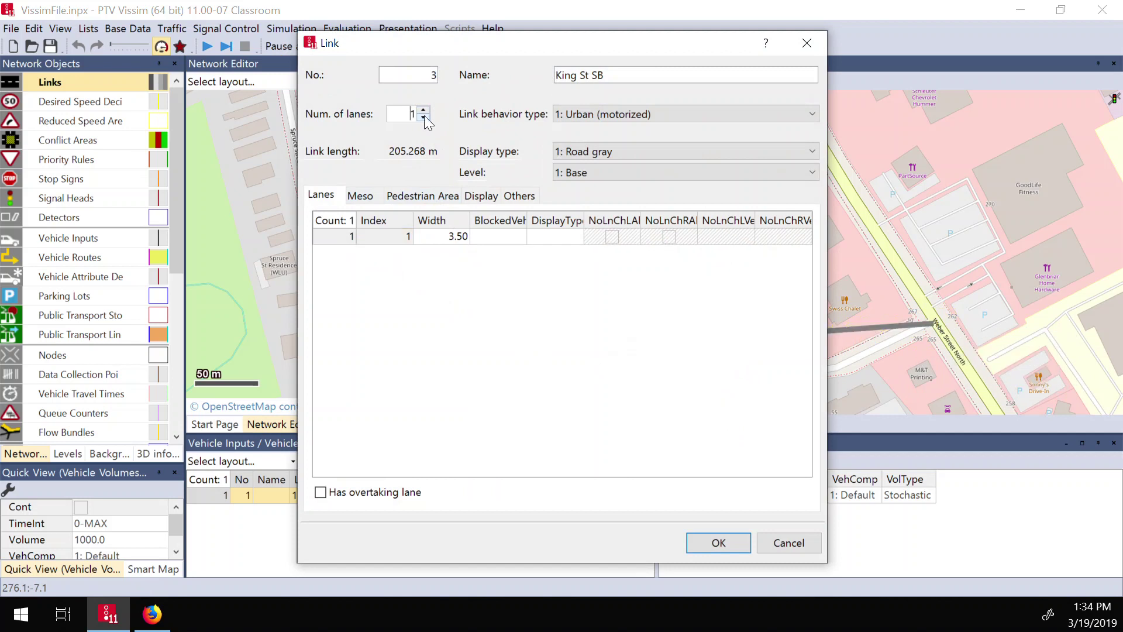
left_click(718, 550)
left_click(711, 345)
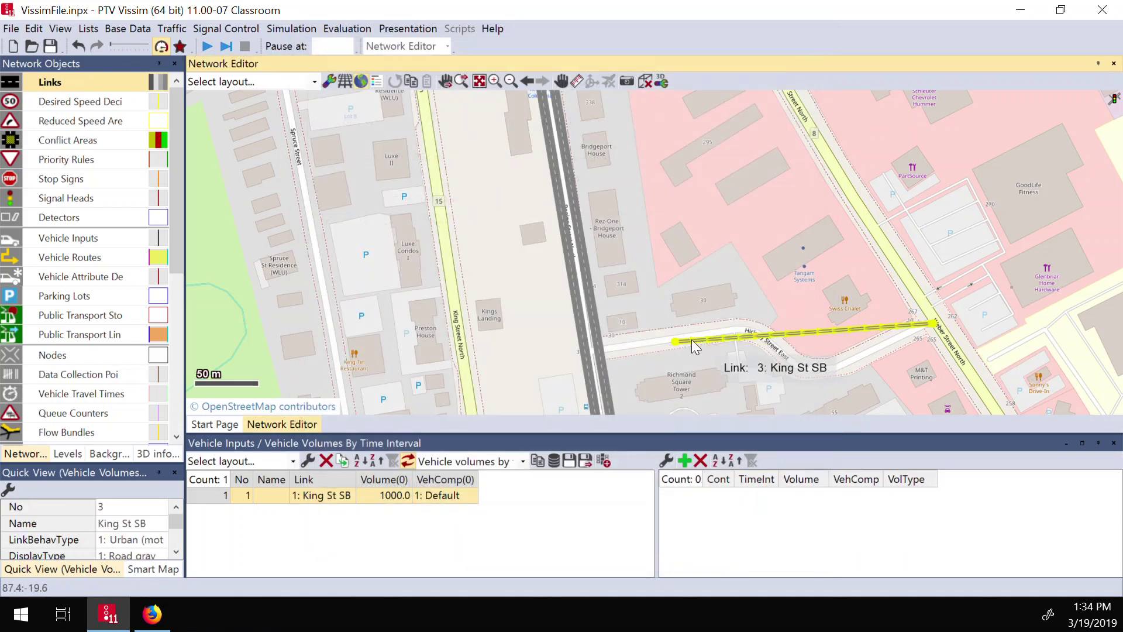
left_click_drag(678, 345, 609, 351)
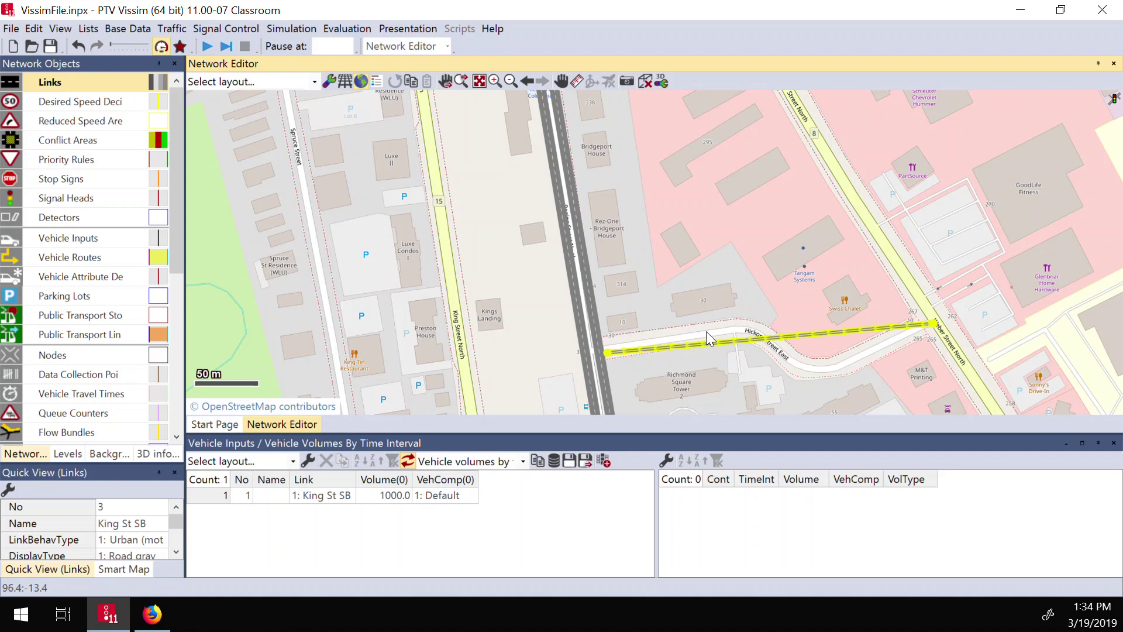
Add three intermediate points to the one-lane link and move them so it follows the bends of Hickory Street East
right_click(750, 345)
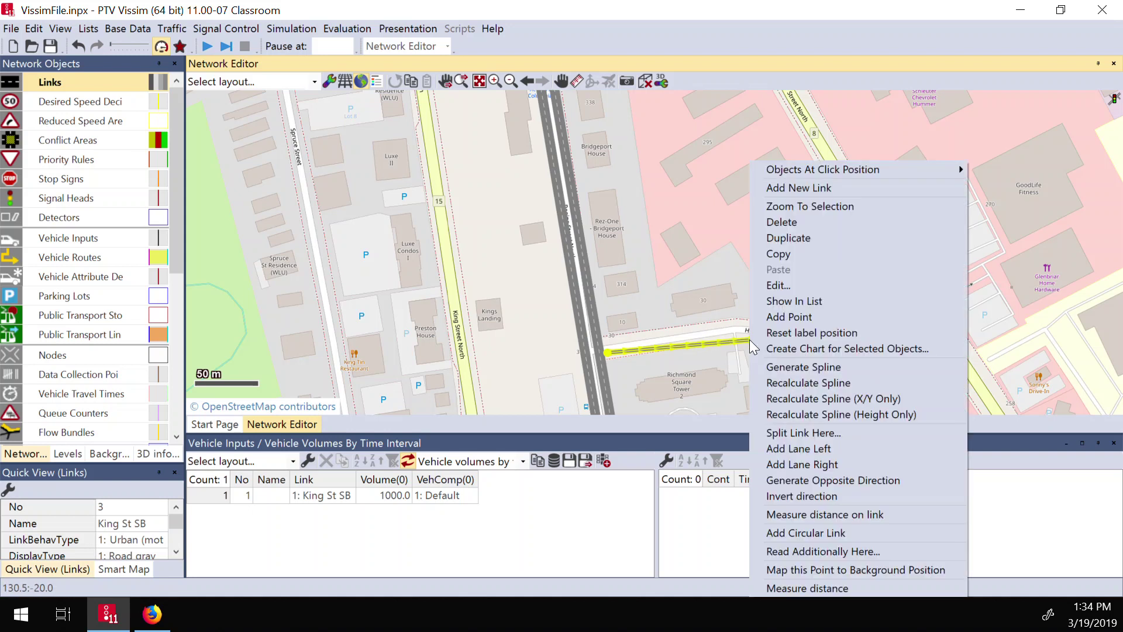
left_click(780, 317)
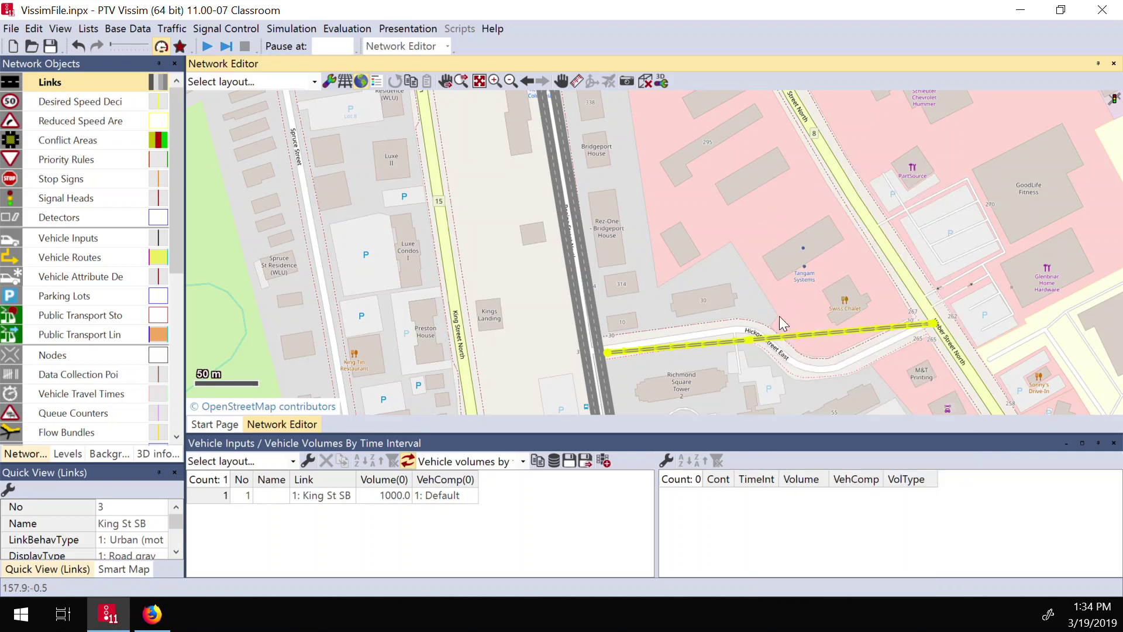
mouse_move(752, 342)
left_mouse_down()
mouse_move(719, 301)
mouse_move(735, 331)
left_mouse_up()
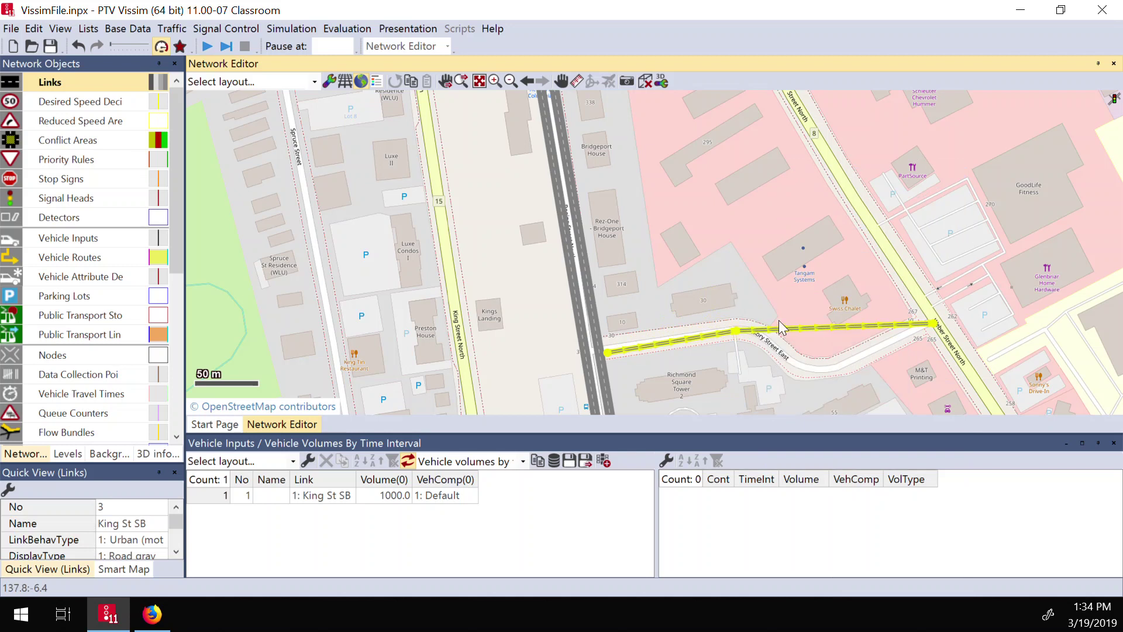
right_click(832, 326)
left_click(865, 316)
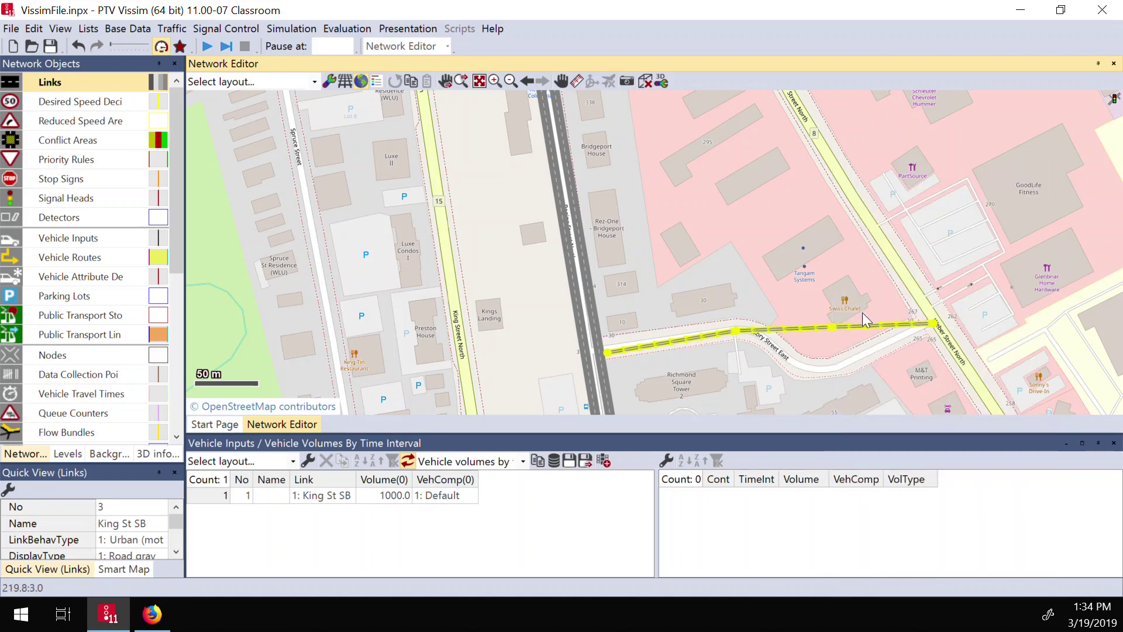
left_click_drag(834, 329, 765, 338)
right_click(834, 331)
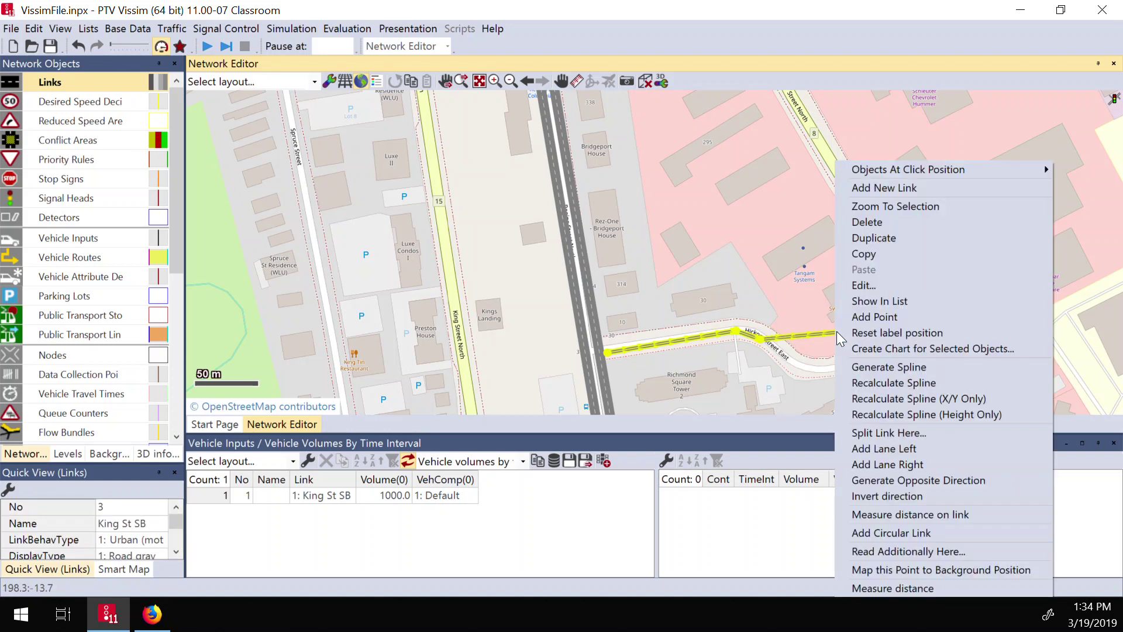
left_click(861, 319)
left_click_drag(836, 336, 827, 375)
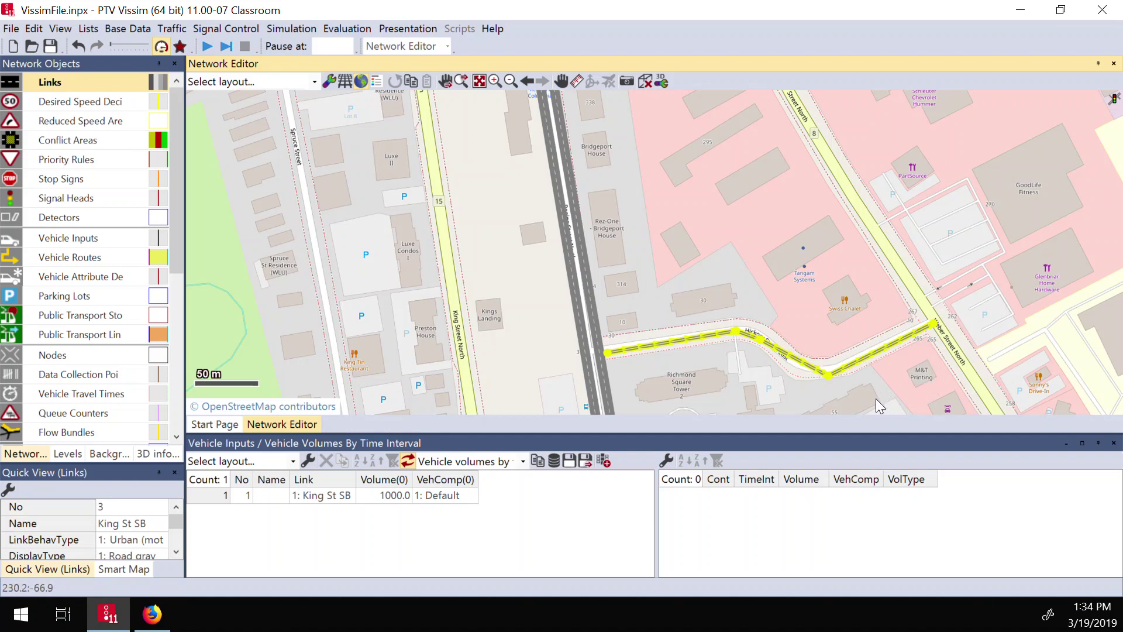
Convert the Hickory Street East link to a spline, keeping its current intermediate points
right_click(806, 370)
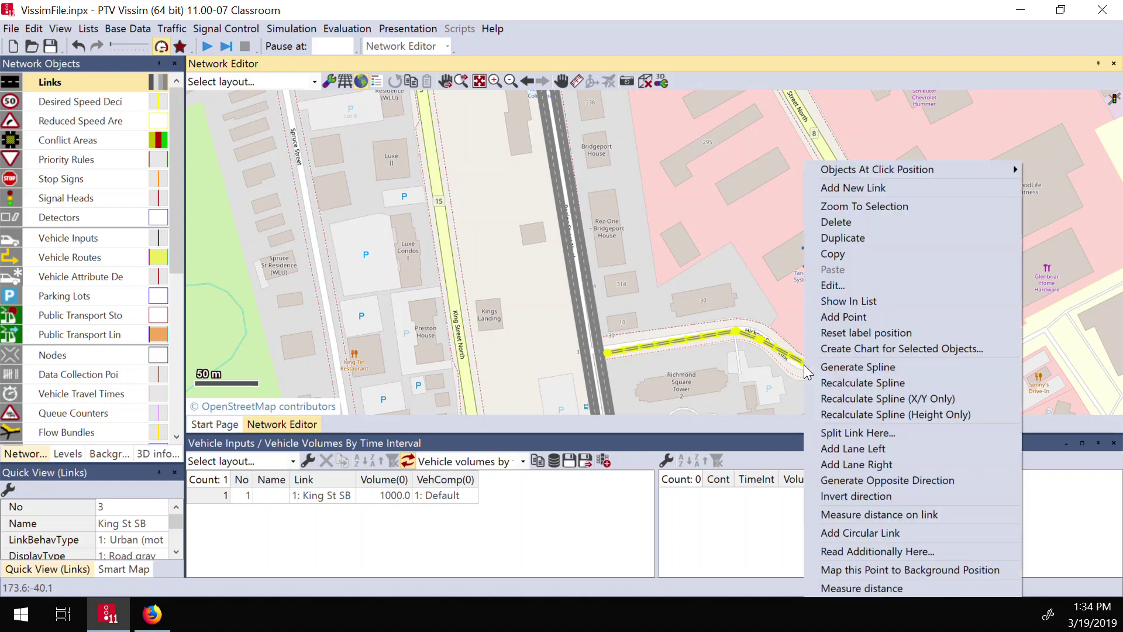
left_click(863, 369)
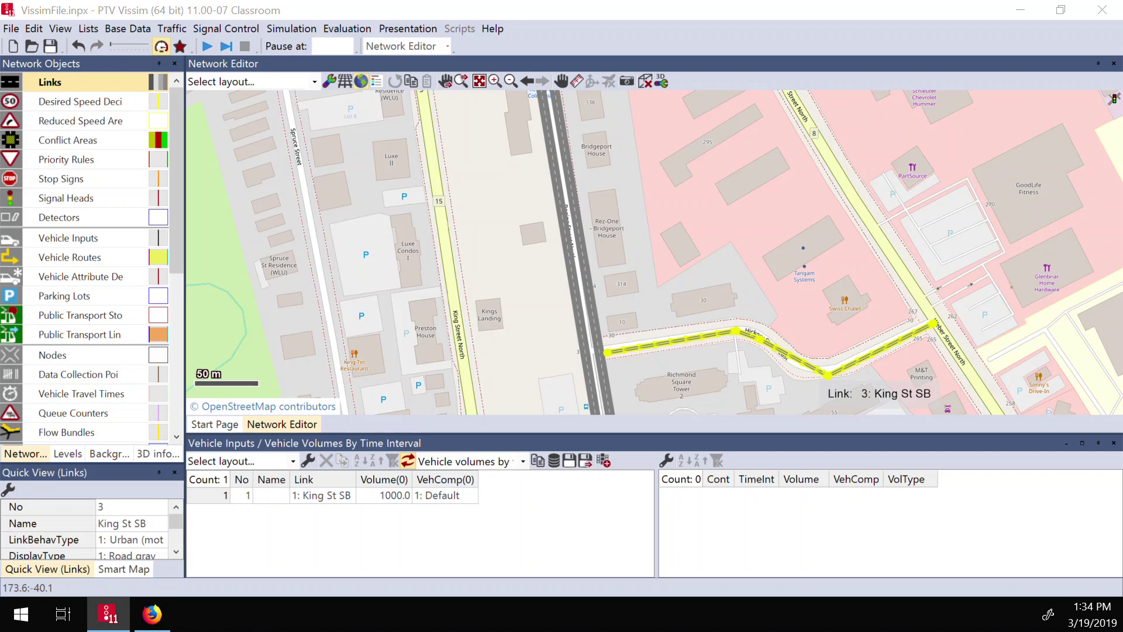
left_click_drag(9, 363, 604, 205)
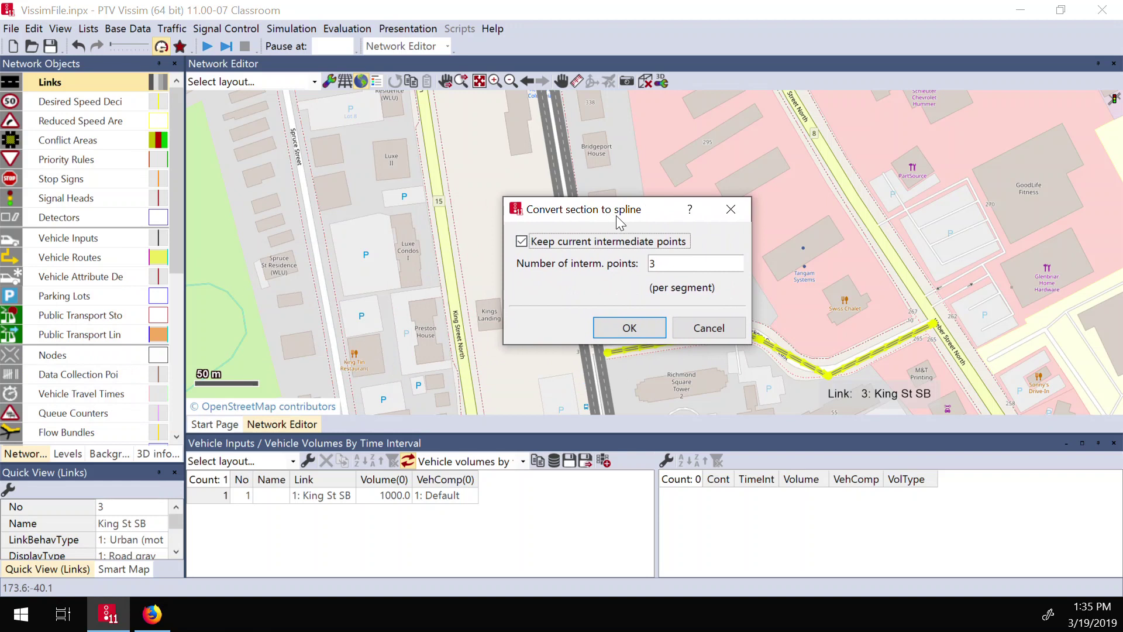
double_click(657, 263)
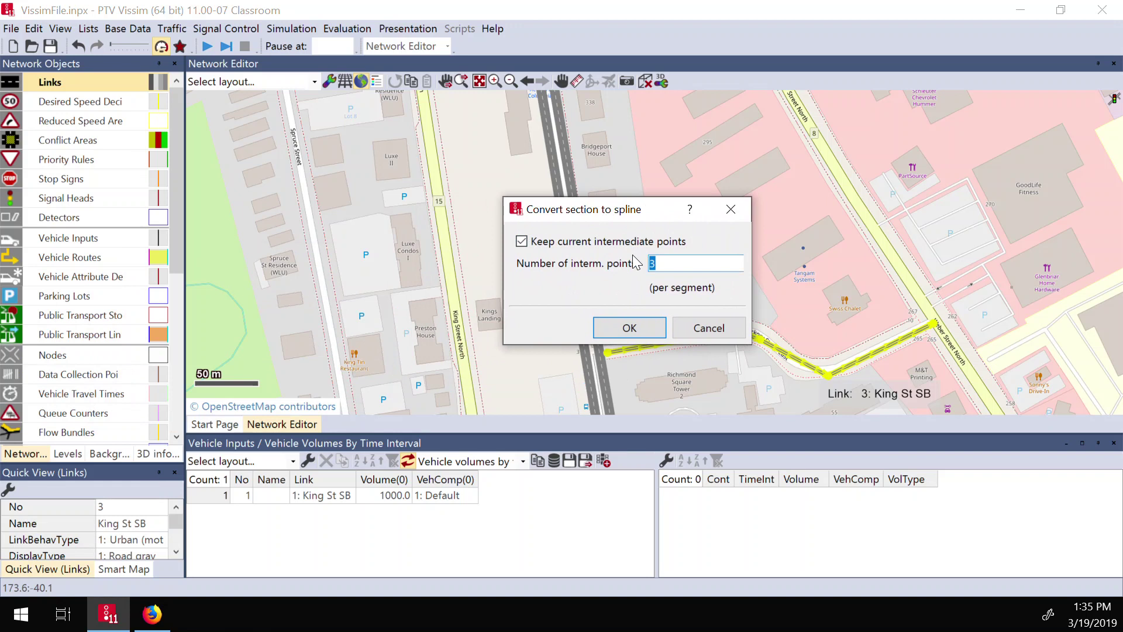
left_click(649, 328)
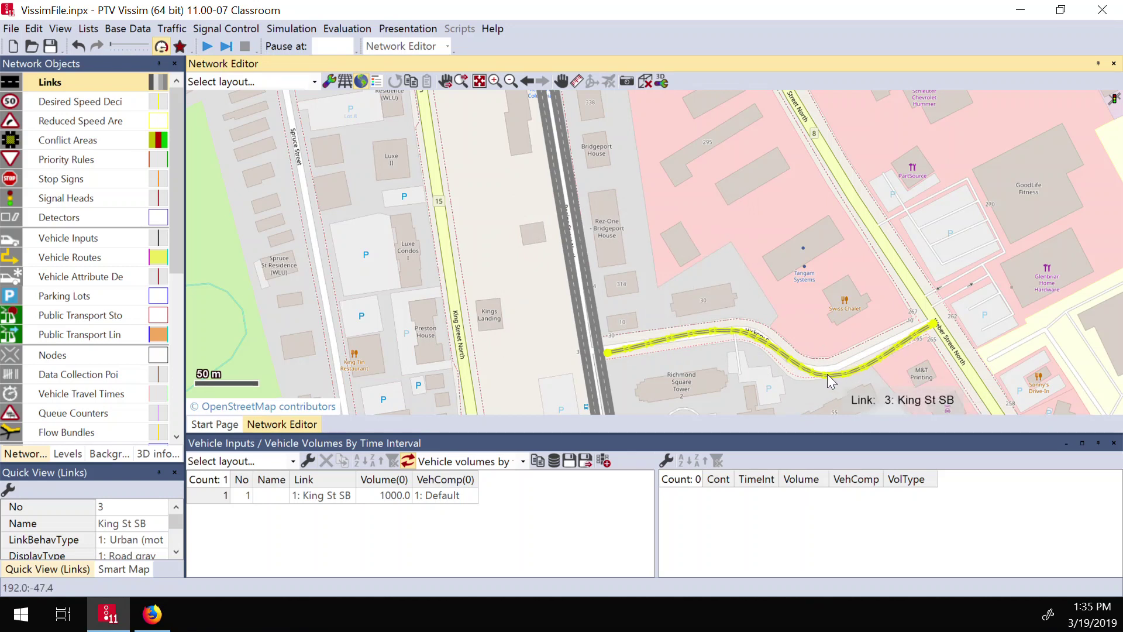
Undo the spline and shift the link's intermediate points closer to the two bends of Hickory Street East
left_click(856, 379)
left_click(851, 375)
left_click_drag(835, 381, 756, 342)
left_click(766, 345)
left_click(766, 350)
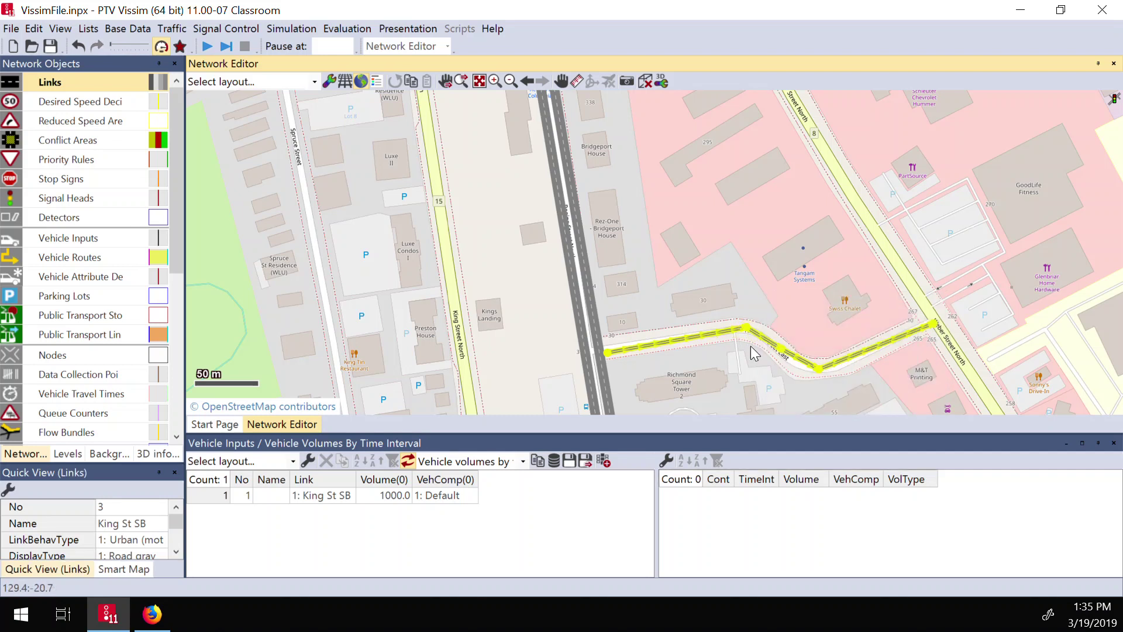
Try a spline with 3 intermediate points per segment on the Hickory Street East link, and undo it
right_click(848, 357)
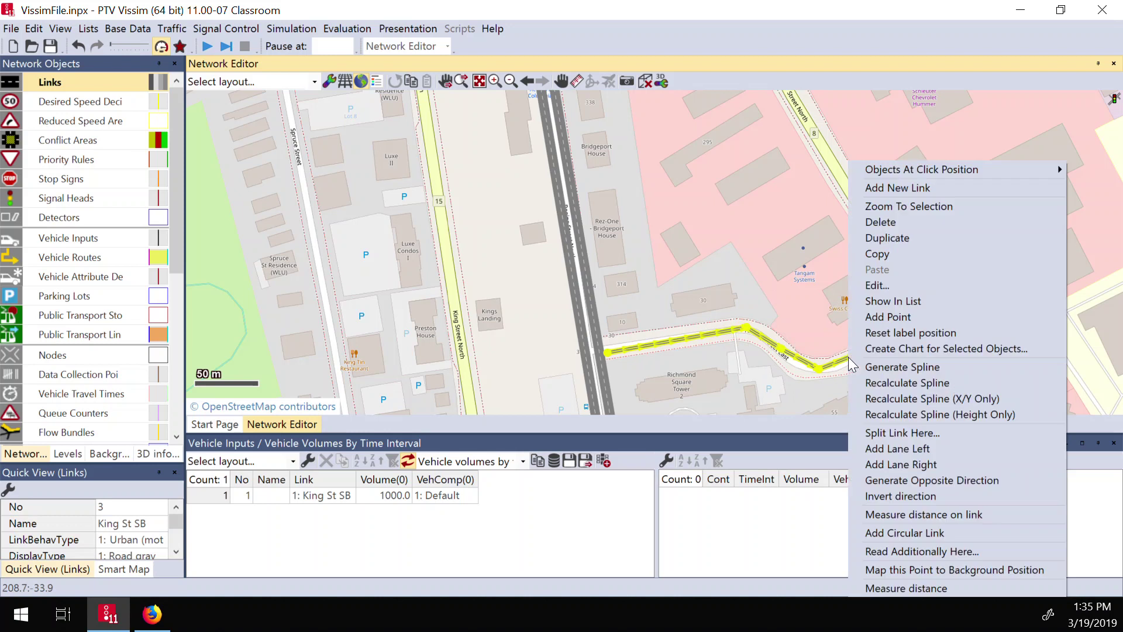
left_click(899, 367)
left_click(629, 328)
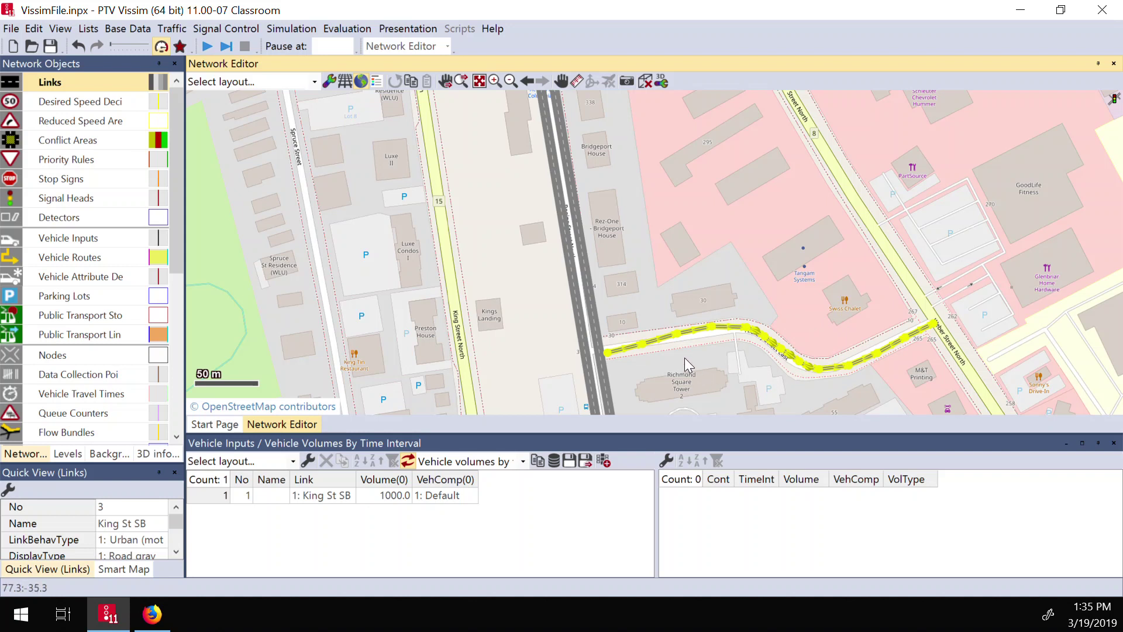
left_click(818, 313)
left_click(764, 339)
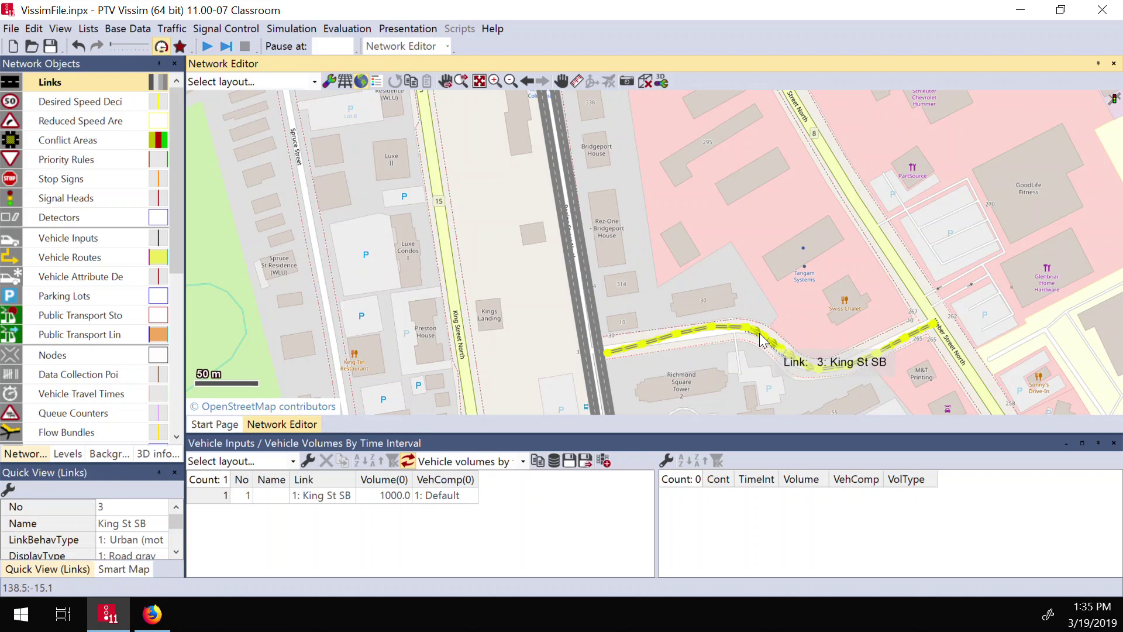
left_click(758, 346)
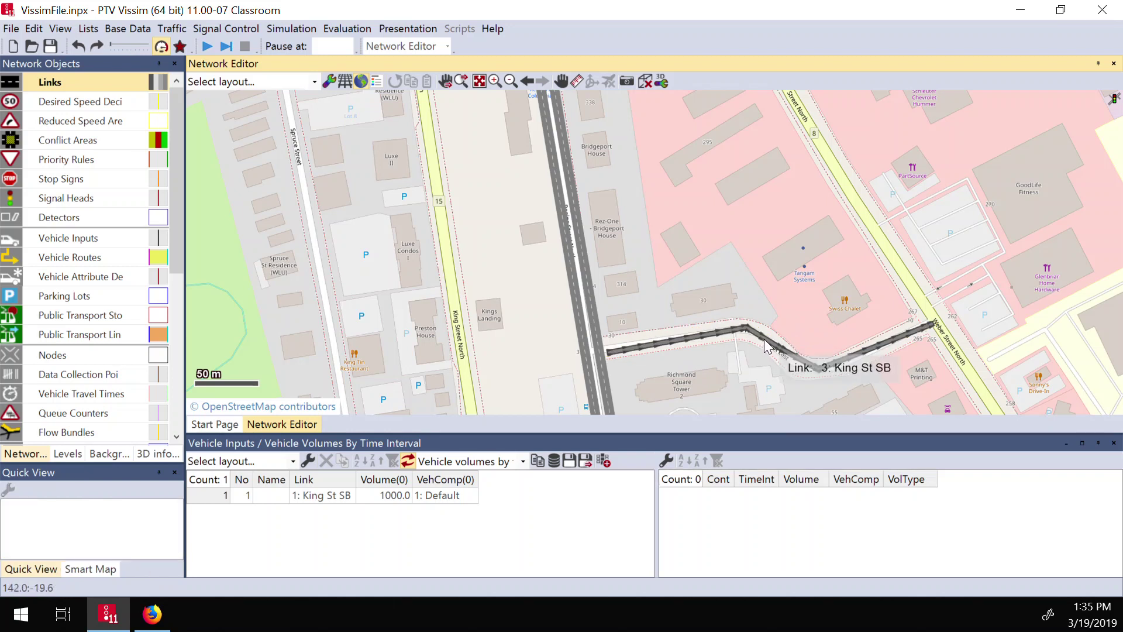
double_click(763, 345)
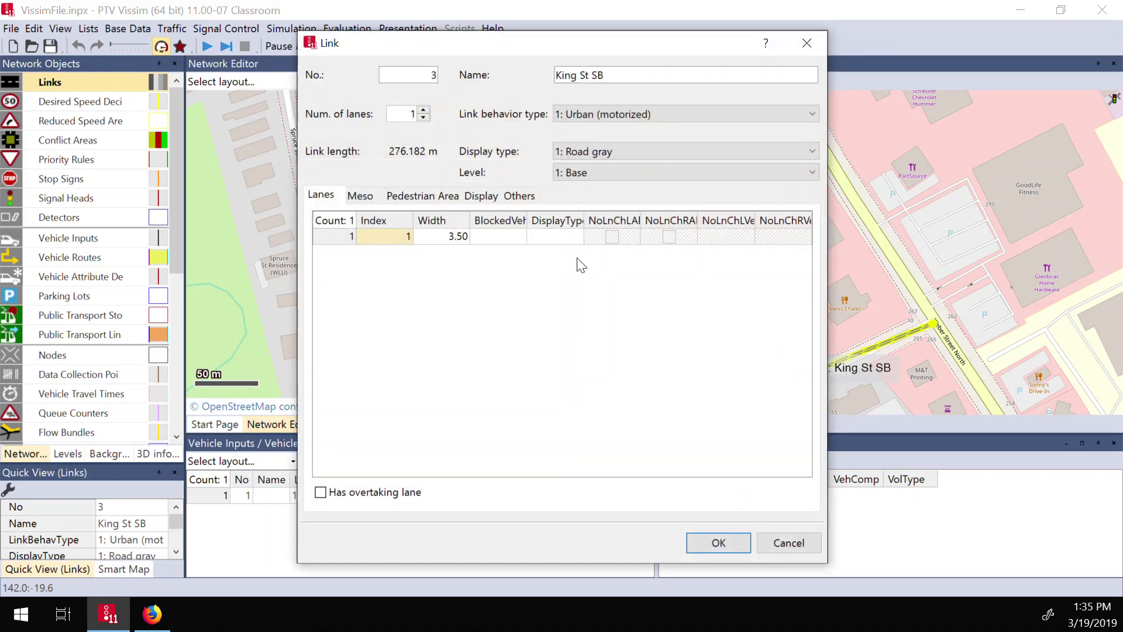
key("Return")
right_click(755, 316)
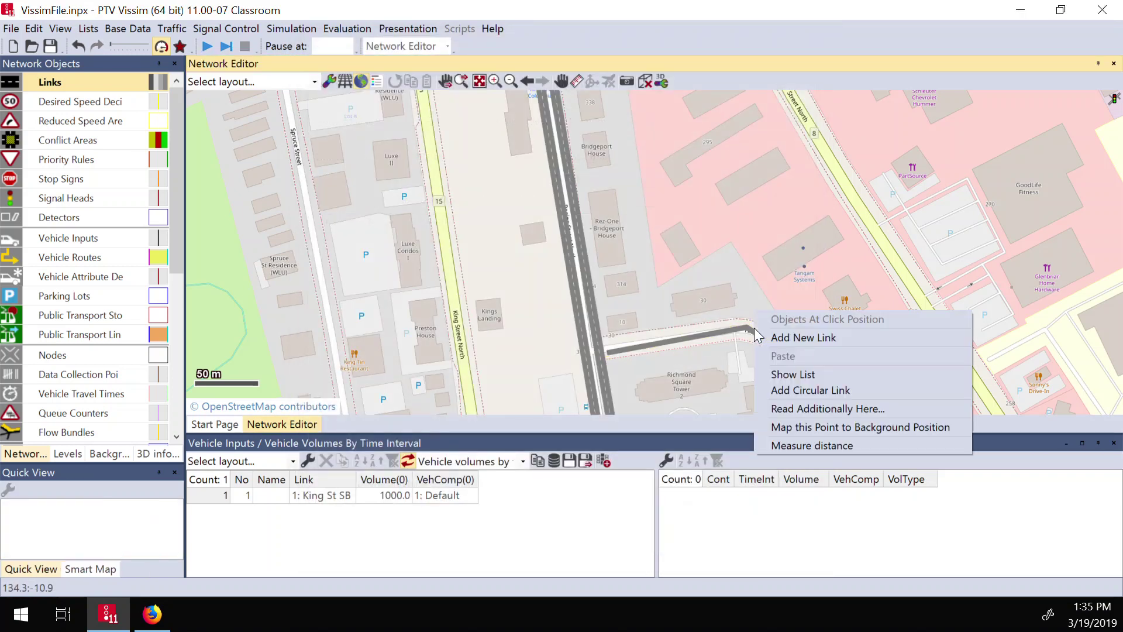
left_click(763, 344)
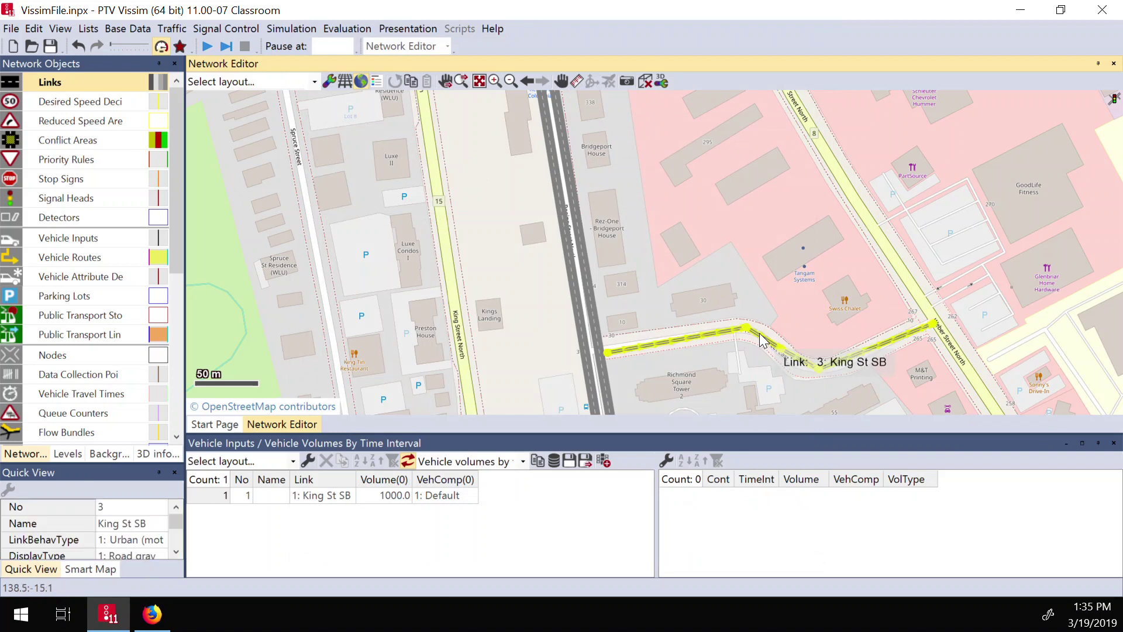
right_click(760, 319)
Generate a spline on the Hickory Street East link with 5 intermediate points per segment, keeping the current points
left_click(763, 342)
right_click(763, 341)
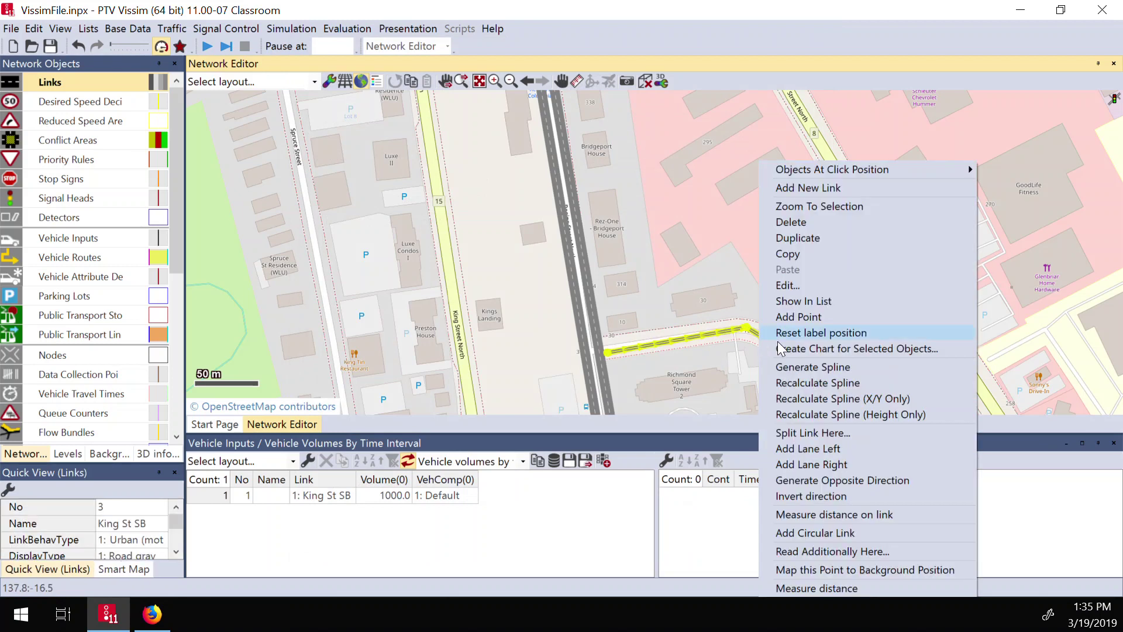
left_click(824, 373)
key("Tab")
type("5")
left_click(599, 326)
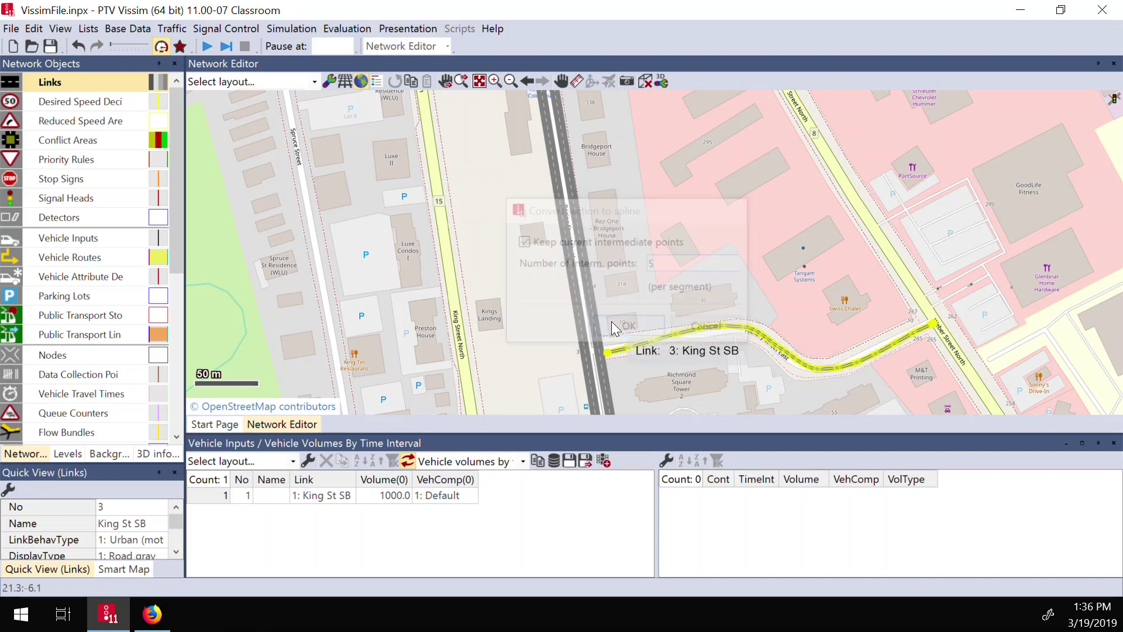
left_click(791, 294)
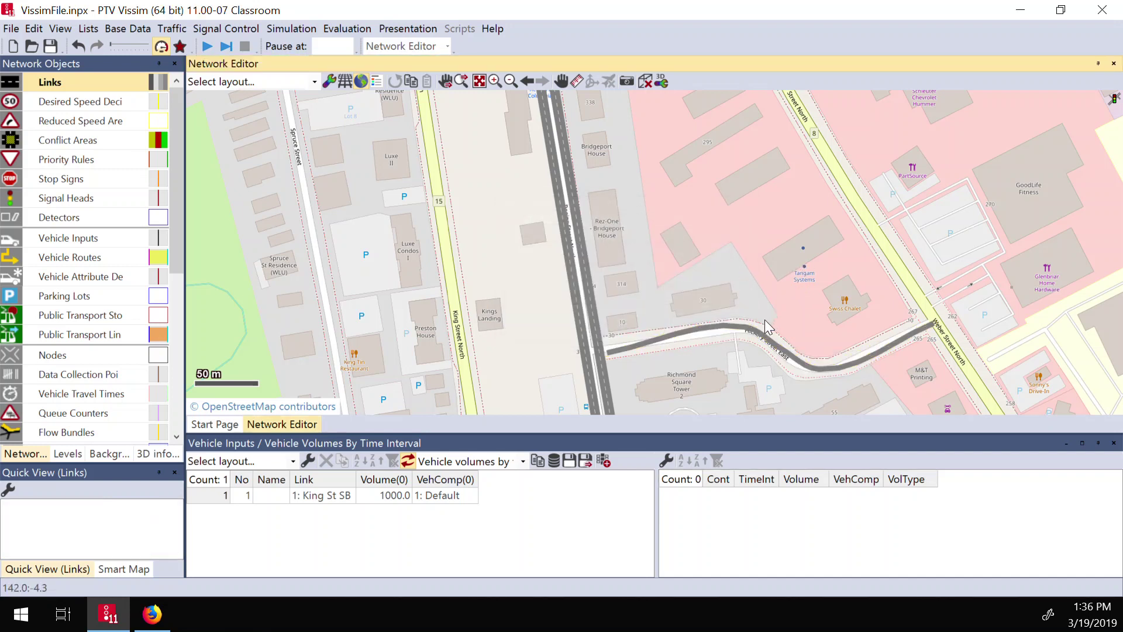
left_click(737, 325)
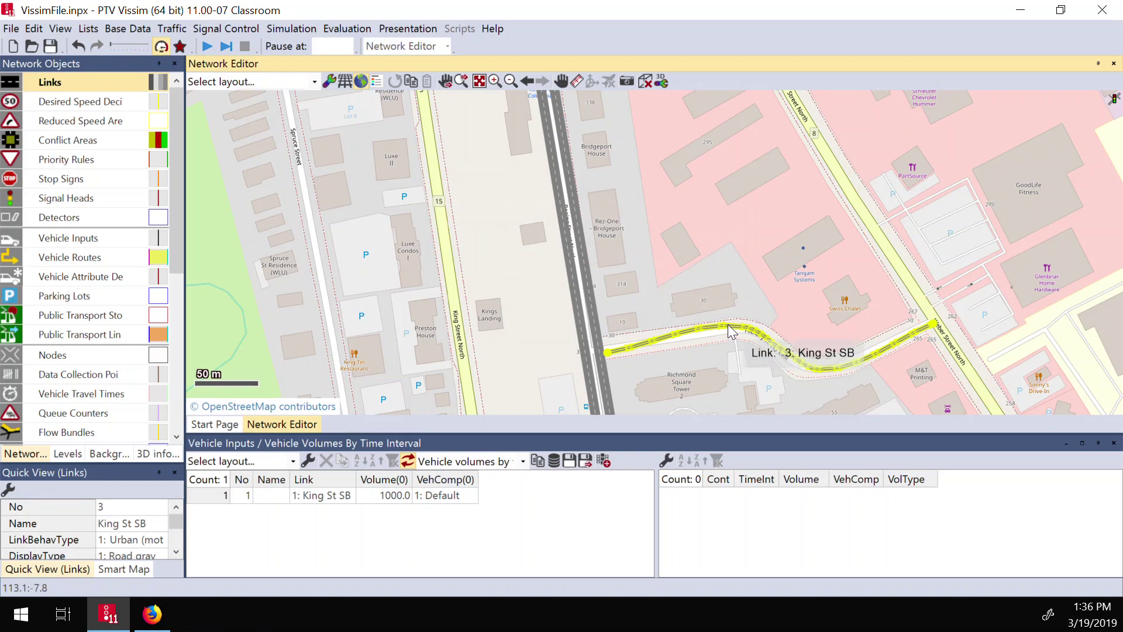
right_click(728, 324)
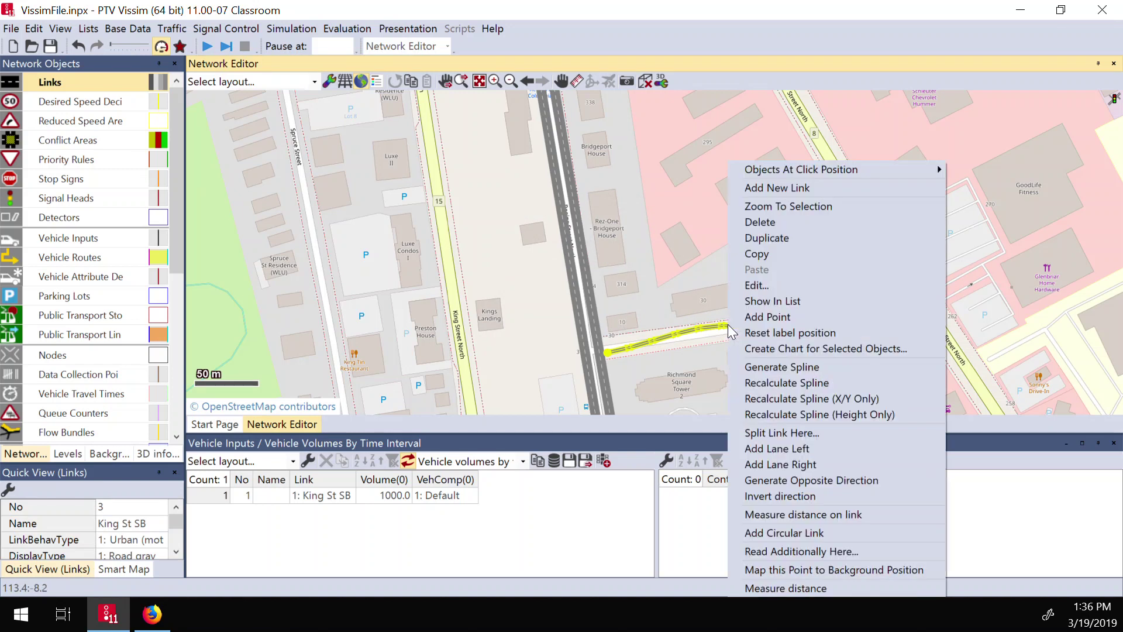
left_click(724, 315)
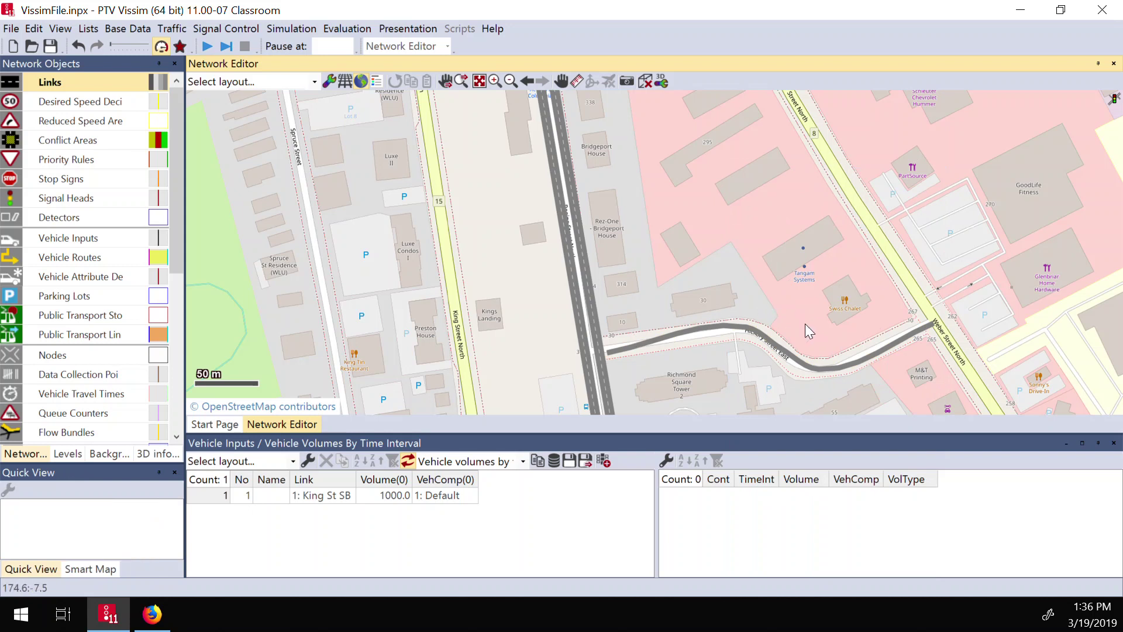
left_click(732, 325)
right_click(721, 332)
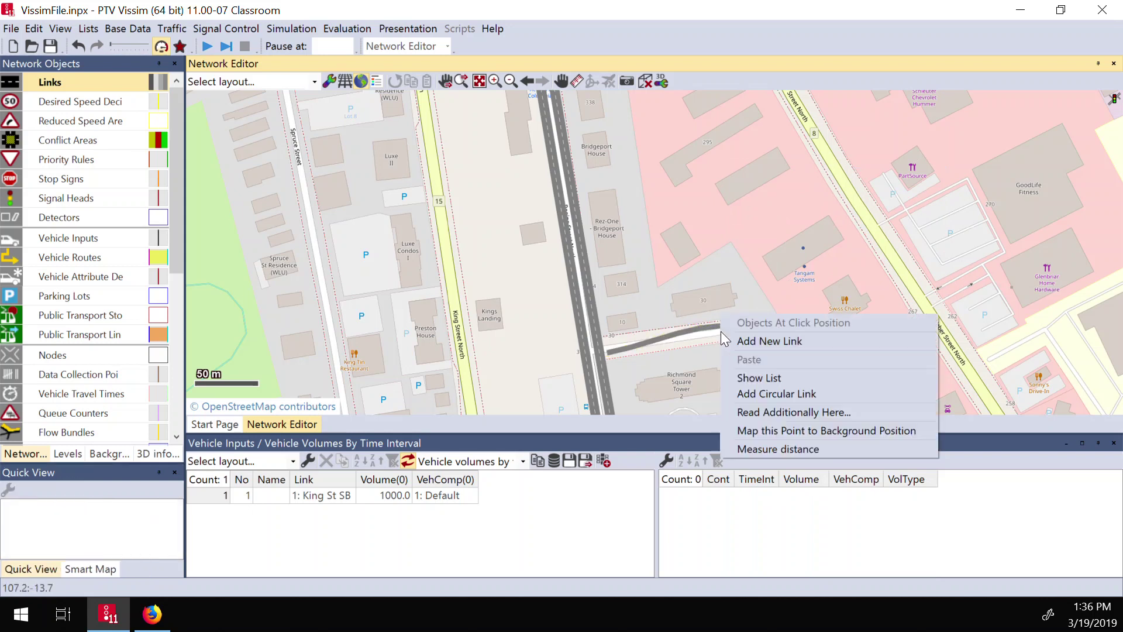
Duplicate the curved one-lane link along Hickory Street East
left_click(715, 322)
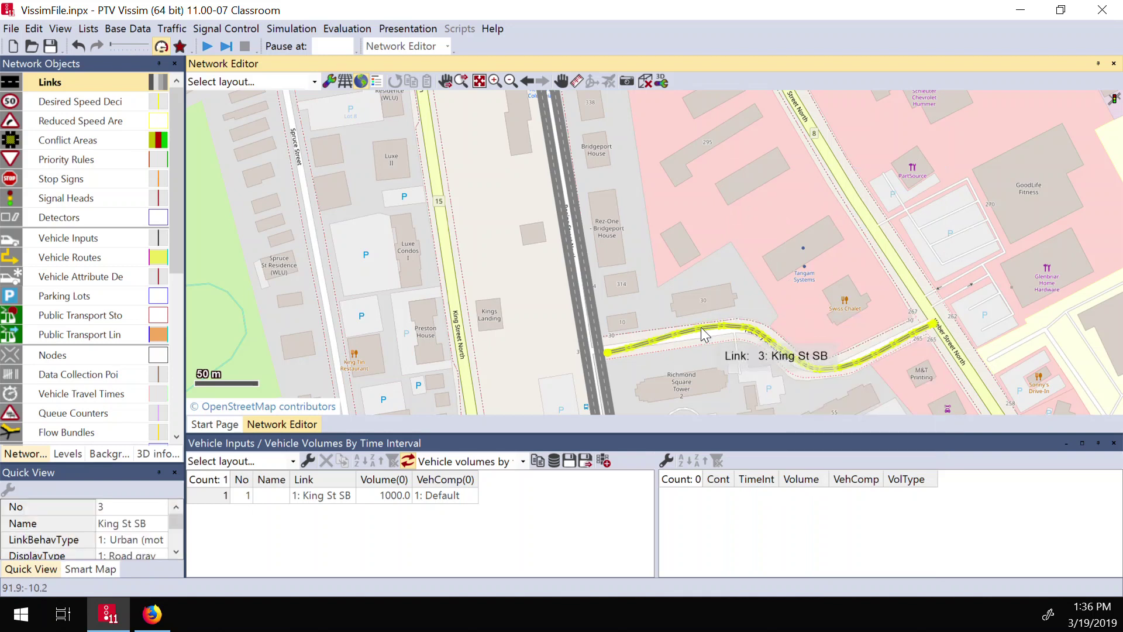
right_click(702, 331)
left_click(752, 238)
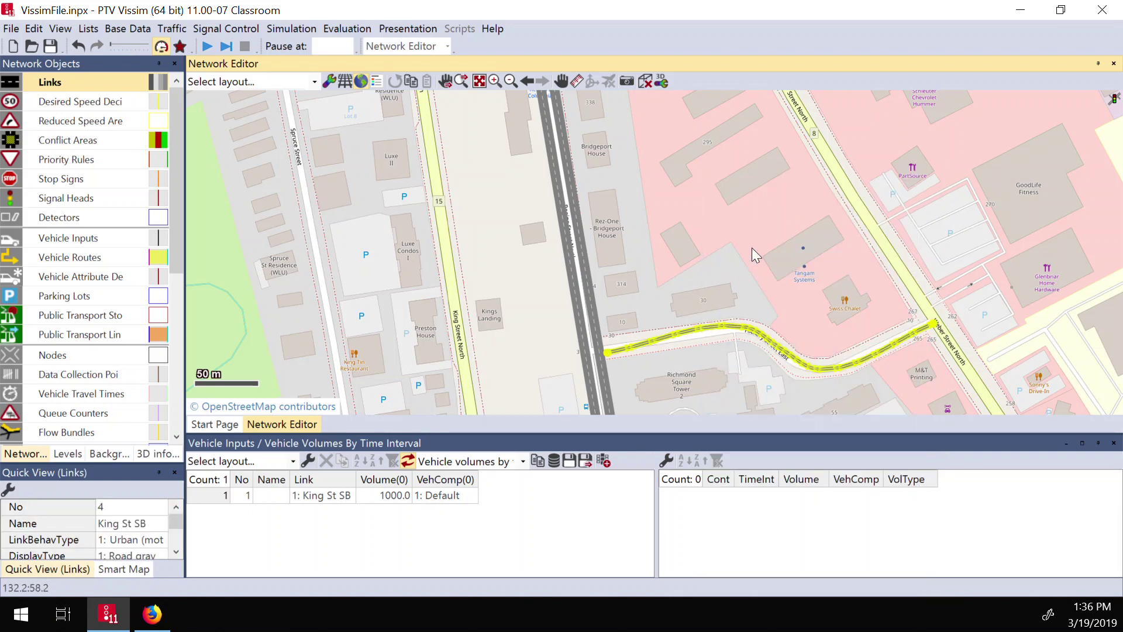
left_click(728, 319)
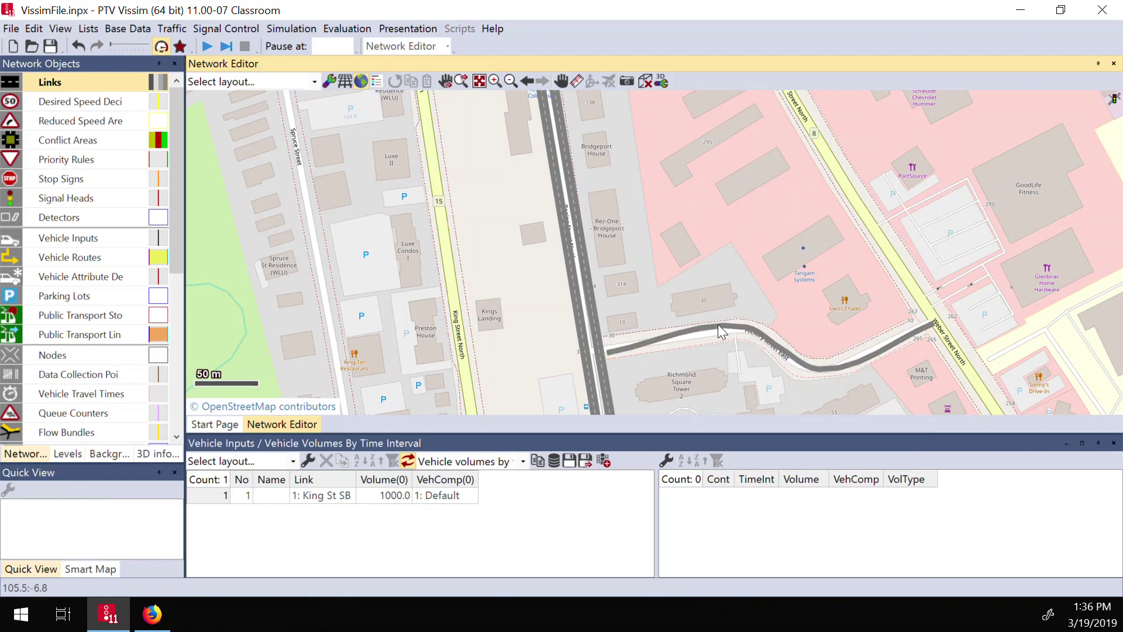
Move one of the two overlapping Hickory Street East links slightly north so that they run side by side
left_click(717, 327)
left_click(708, 310)
left_click(707, 327)
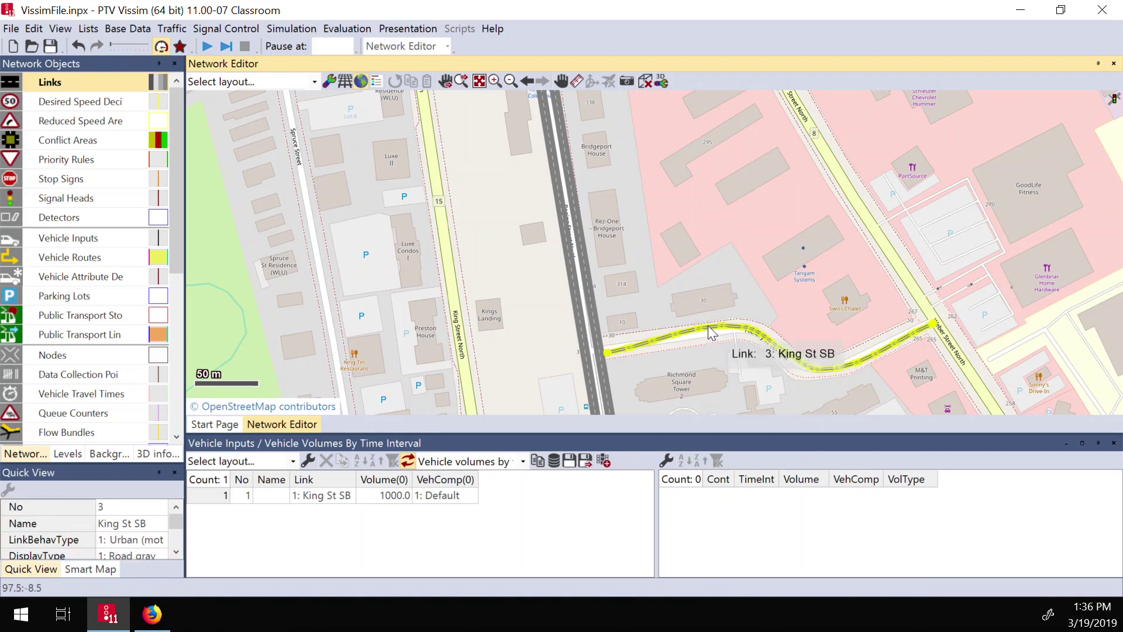
mouse_move(706, 325)
left_mouse_down()
mouse_move(713, 290)
mouse_move(703, 308)
mouse_move(716, 314)
left_mouse_up()
left_click(716, 325)
left_click(757, 283)
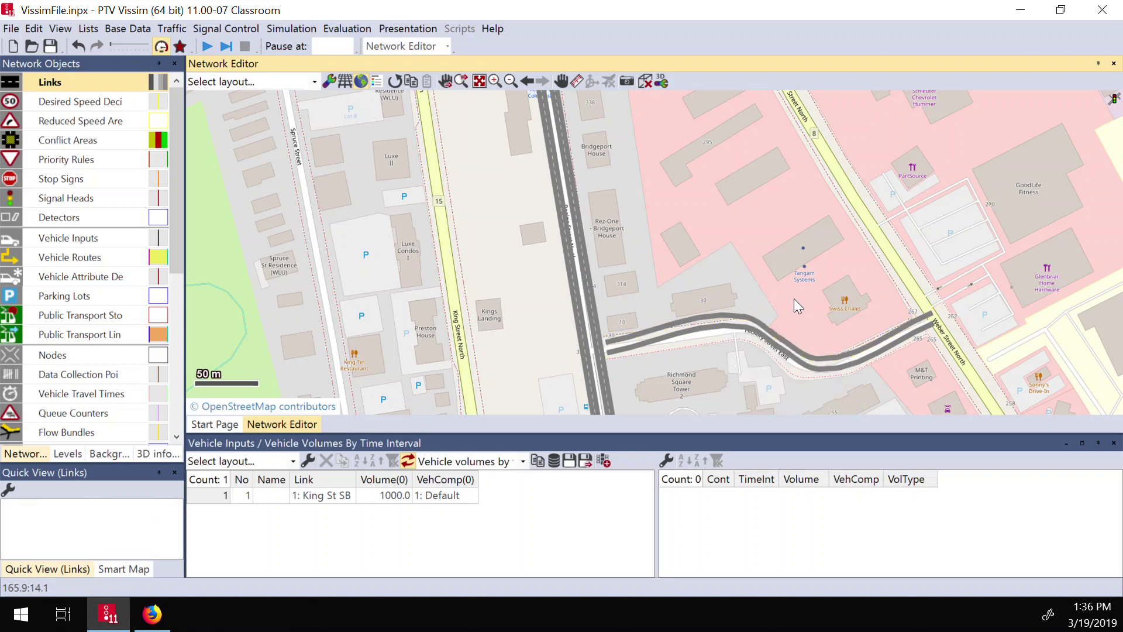
Inspect the travel directions of the two parallel Hickory Street East links near their western end
left_click(740, 318)
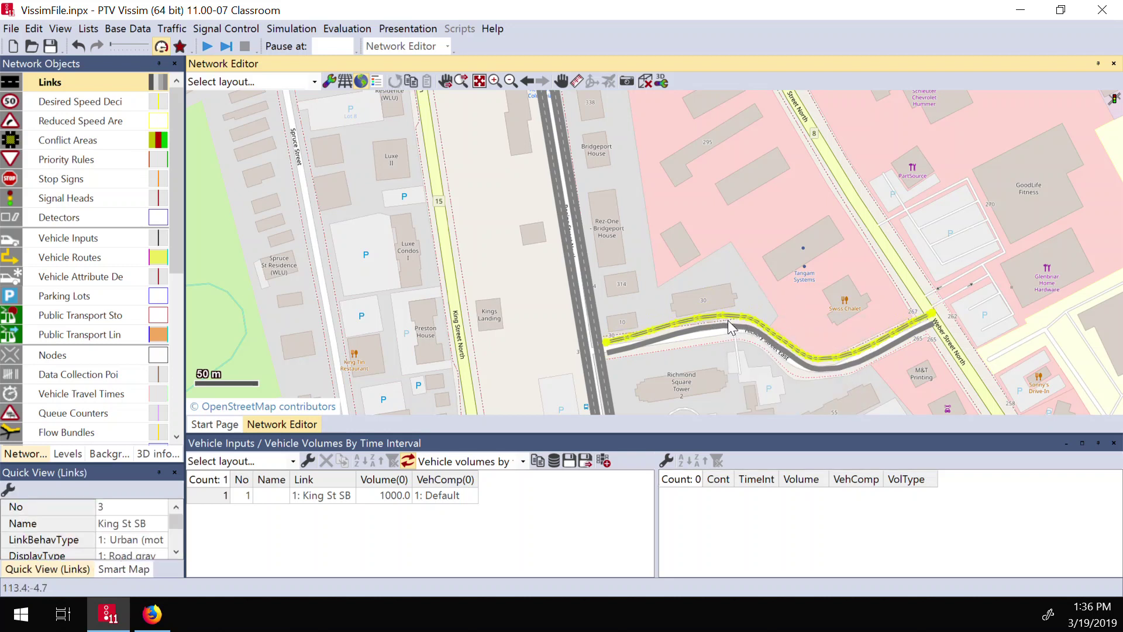
scroll(732, 320, "up", 1)
scroll(732, 320, "up", 1)
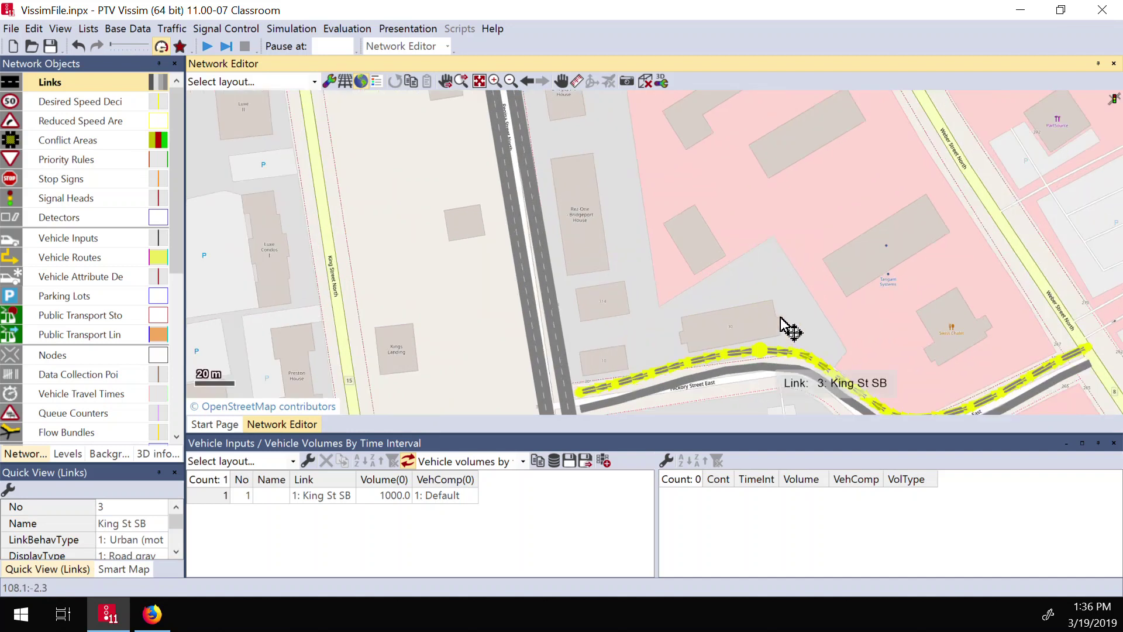
scroll(784, 326, "up", 1)
scroll(759, 381, "up", 1)
left_click(759, 381)
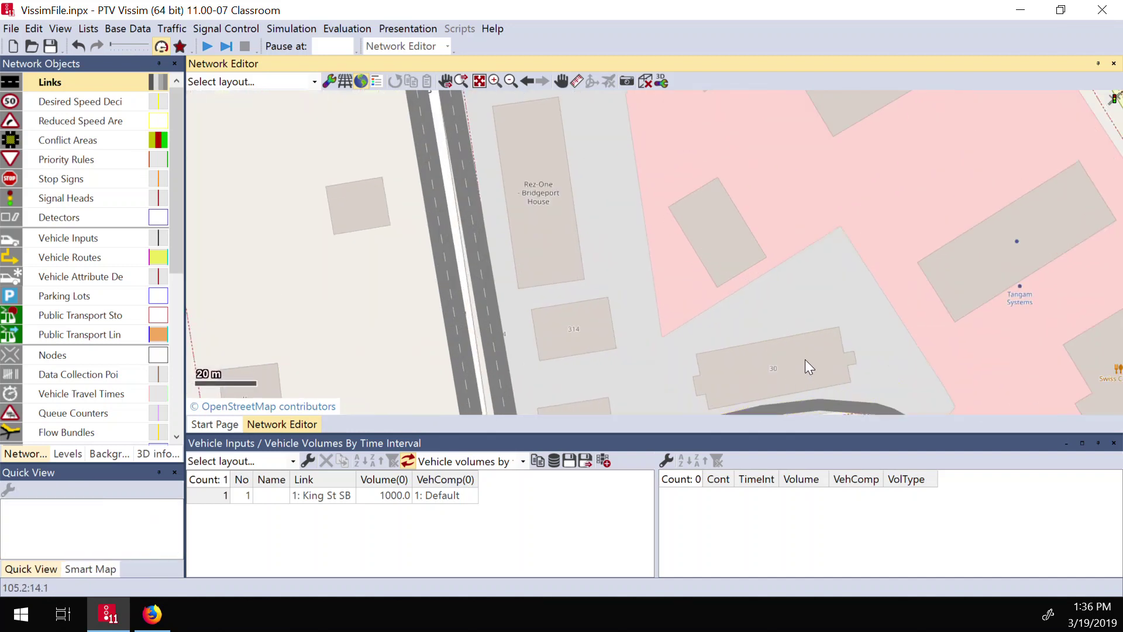
scroll(790, 364, "down", 1)
scroll(777, 340, "up", 1)
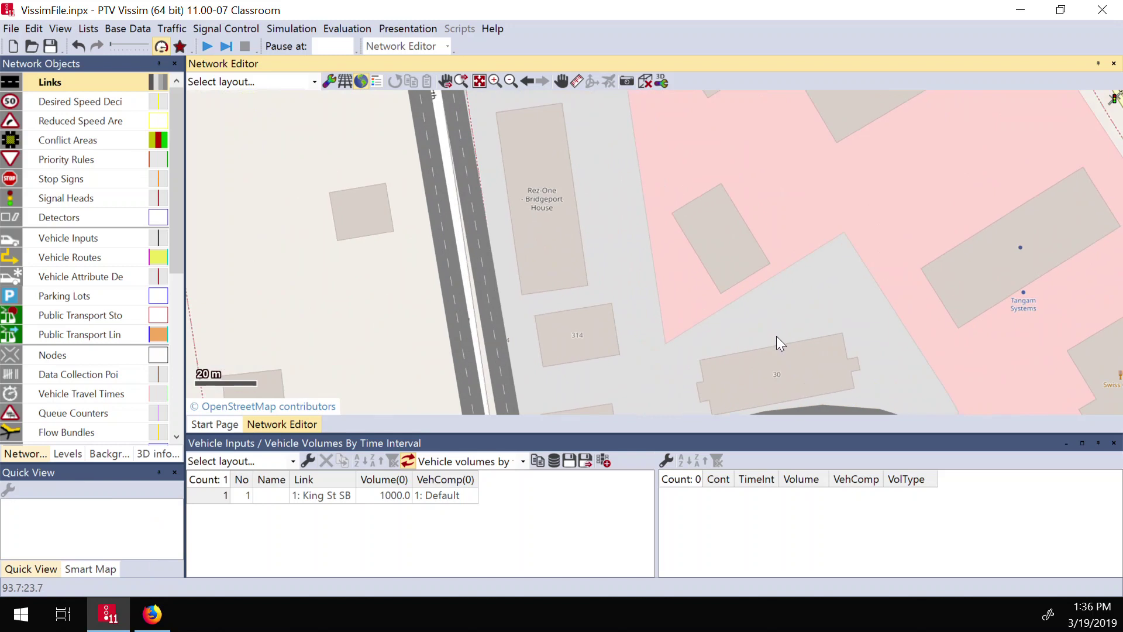
left_click_drag(775, 336, 770, 269)
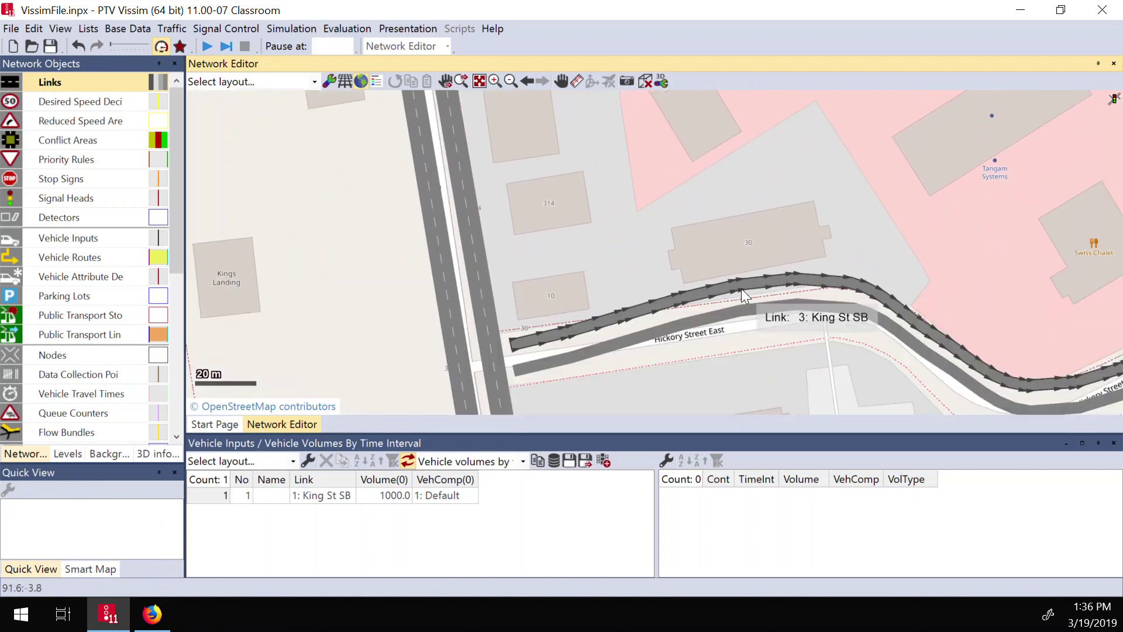
left_click(769, 275)
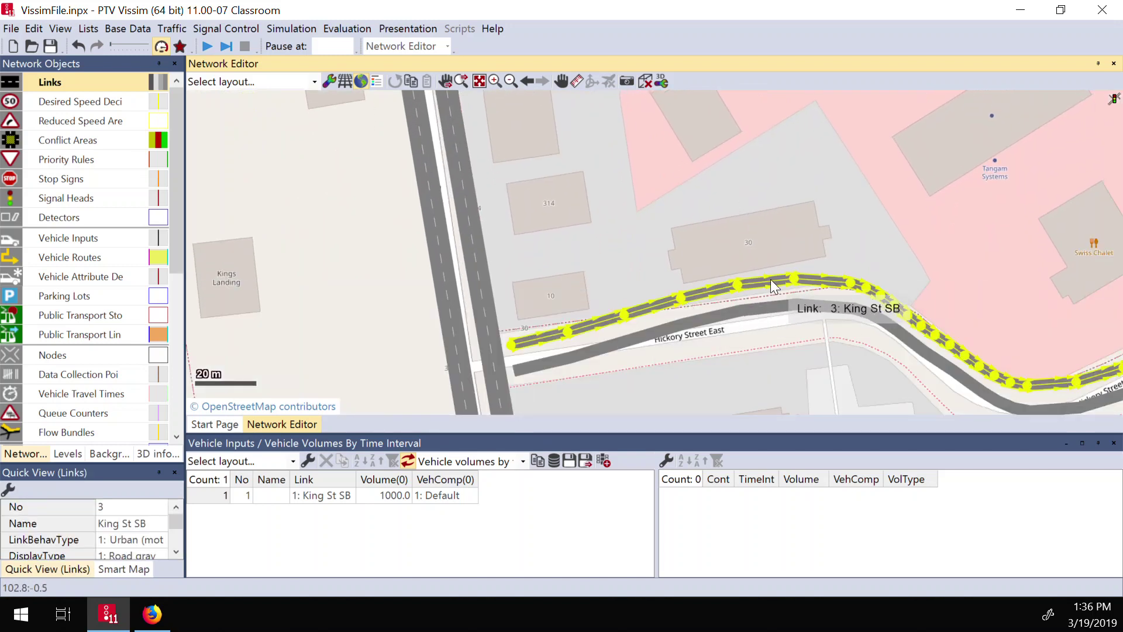
left_click(660, 342)
left_click(658, 335)
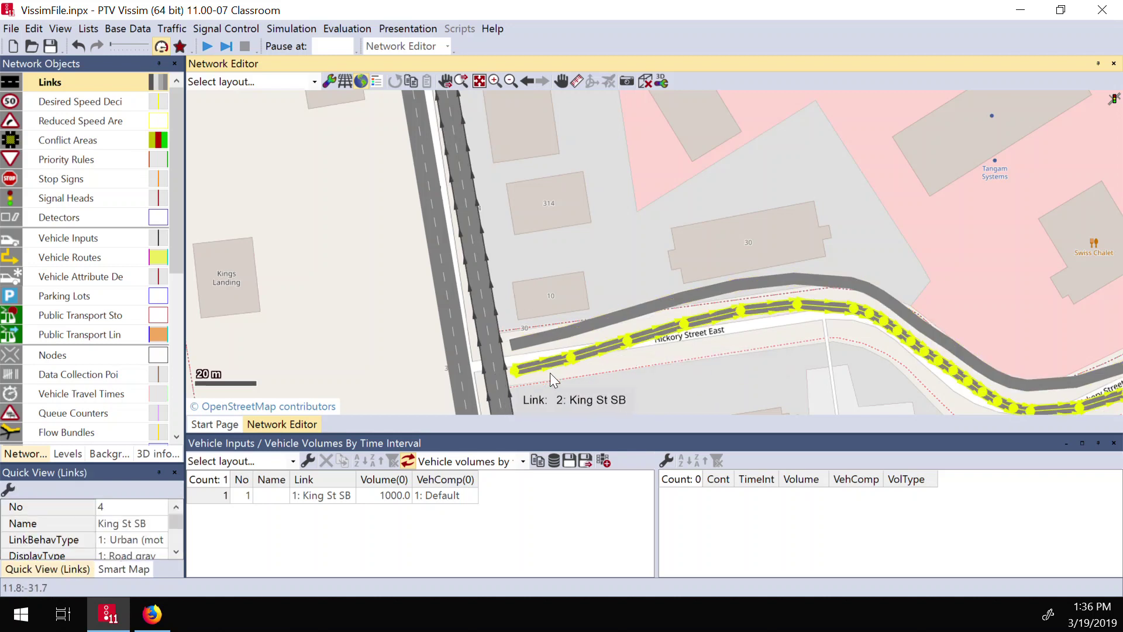
Invert the direction of the northern Hickory Street East link and shift it slightly south, closer to the parallel link
left_click(630, 316)
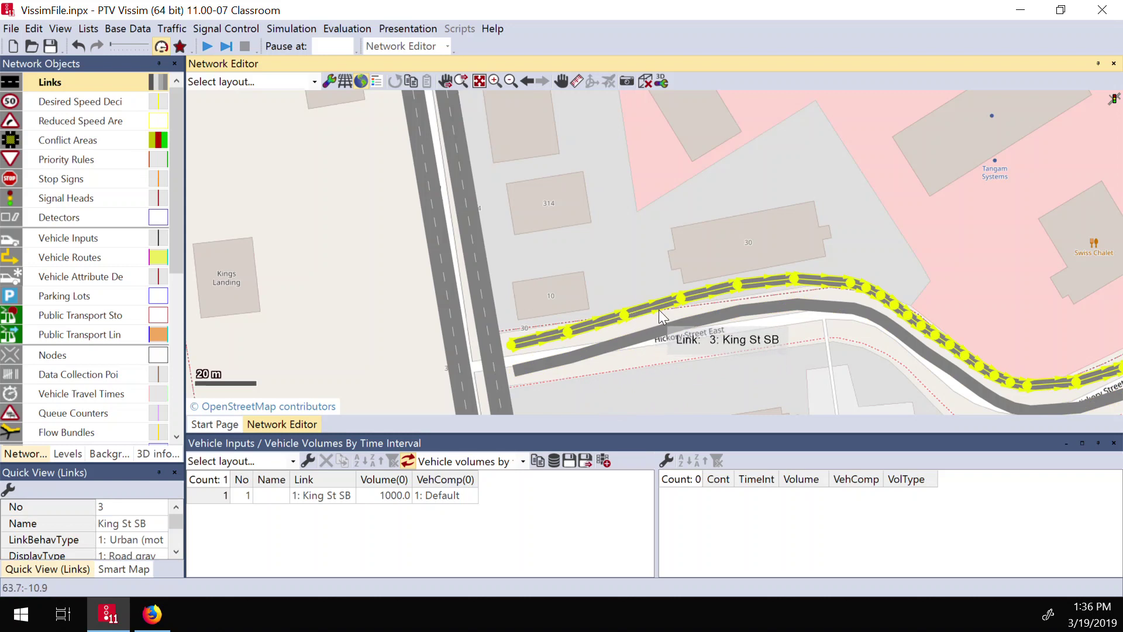
right_click(651, 306)
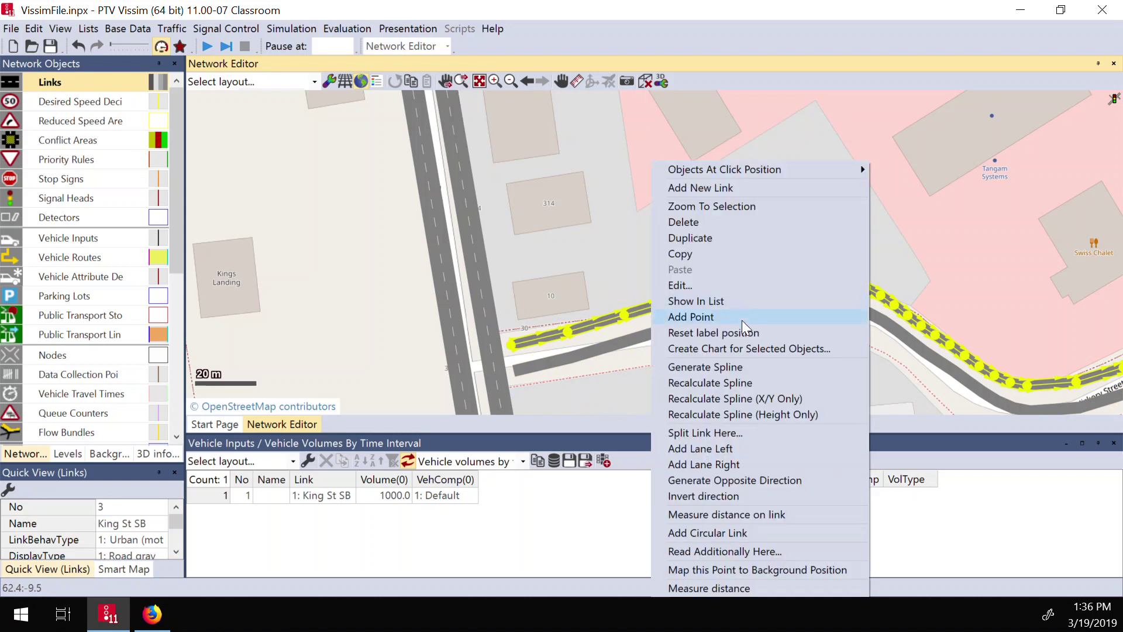
left_click(694, 497)
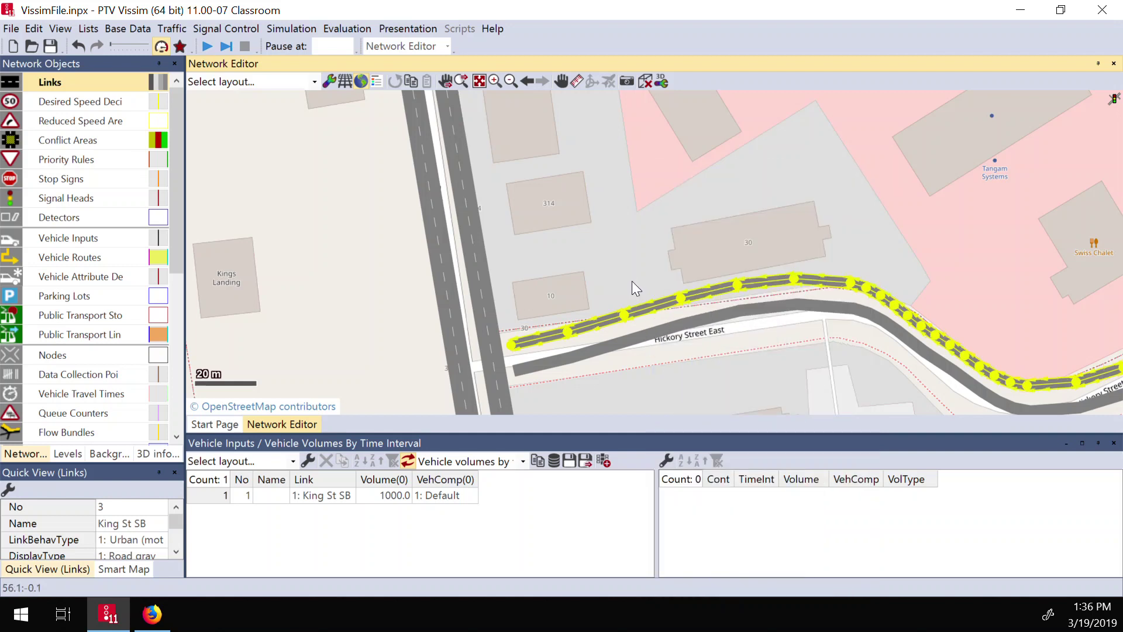
mouse_move(661, 303)
left_mouse_down()
mouse_move(645, 316)
mouse_move(695, 318)
mouse_move(651, 313)
mouse_move(676, 318)
mouse_move(657, 320)
left_mouse_up()
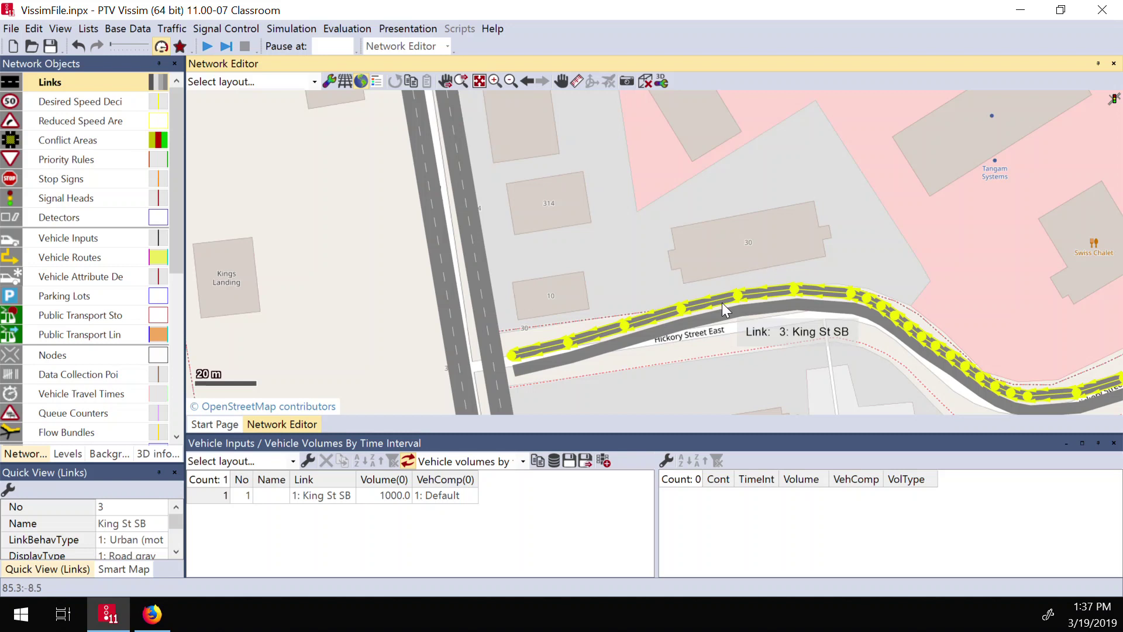
left_click(943, 307)
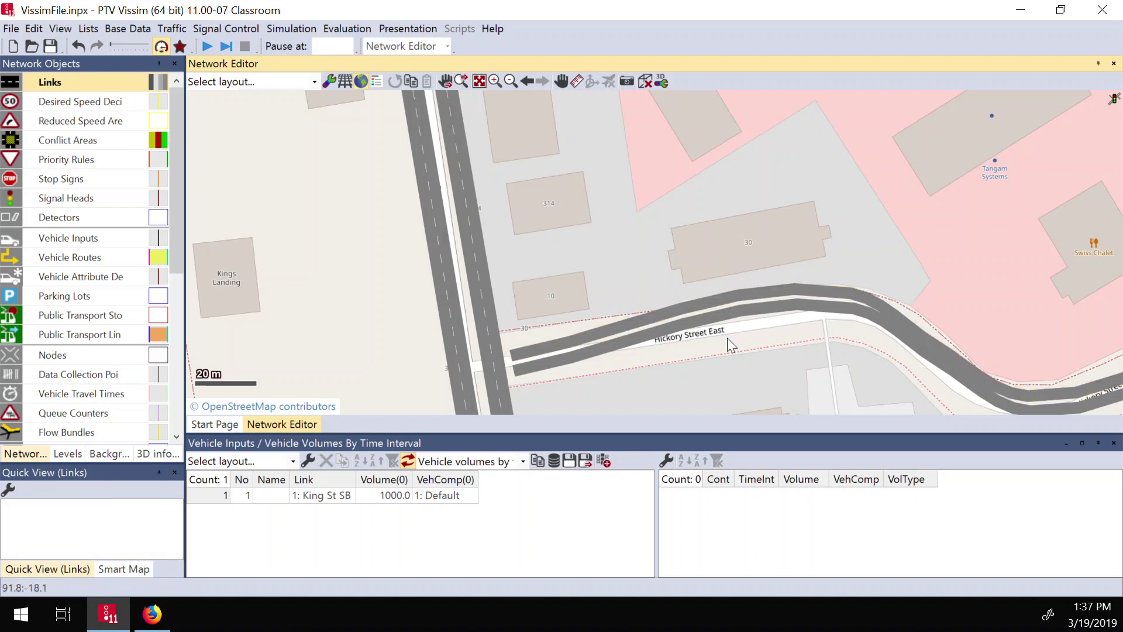
Name the northern Hickory Street East link "Hicory WB"
left_click(596, 331)
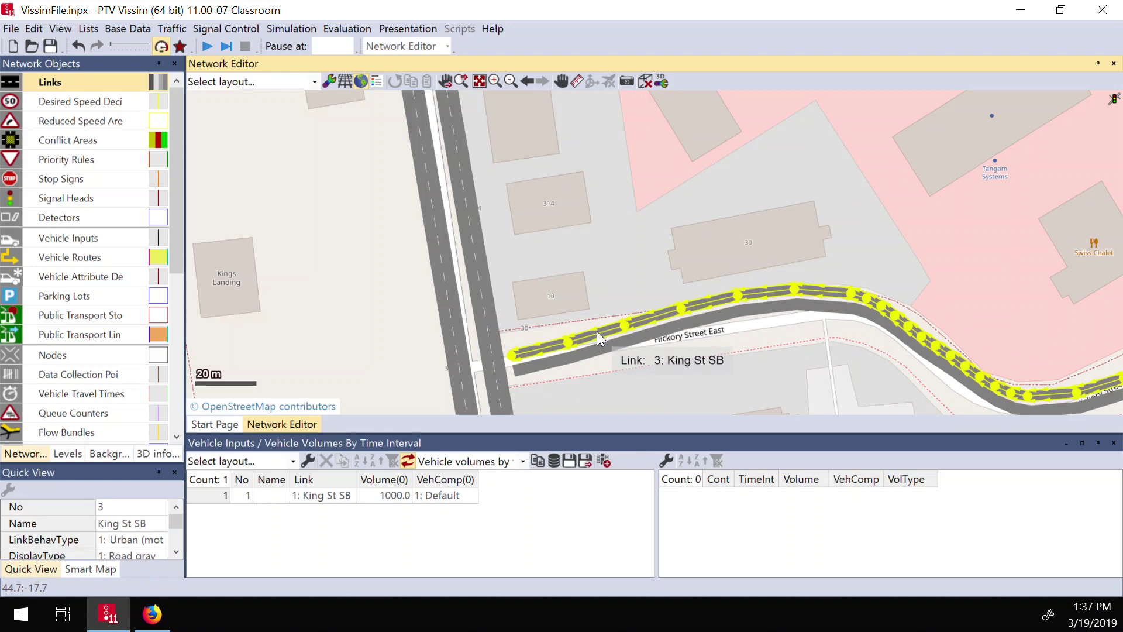
double_click(596, 331)
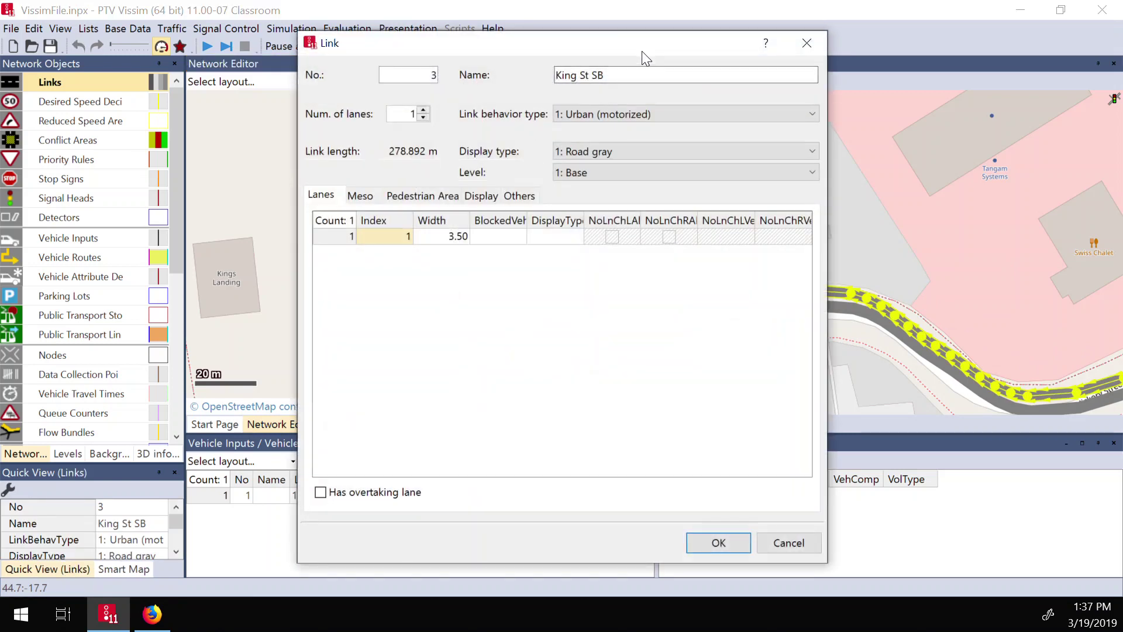
left_click_drag(647, 75, 321, 91)
type("Hicory WB")
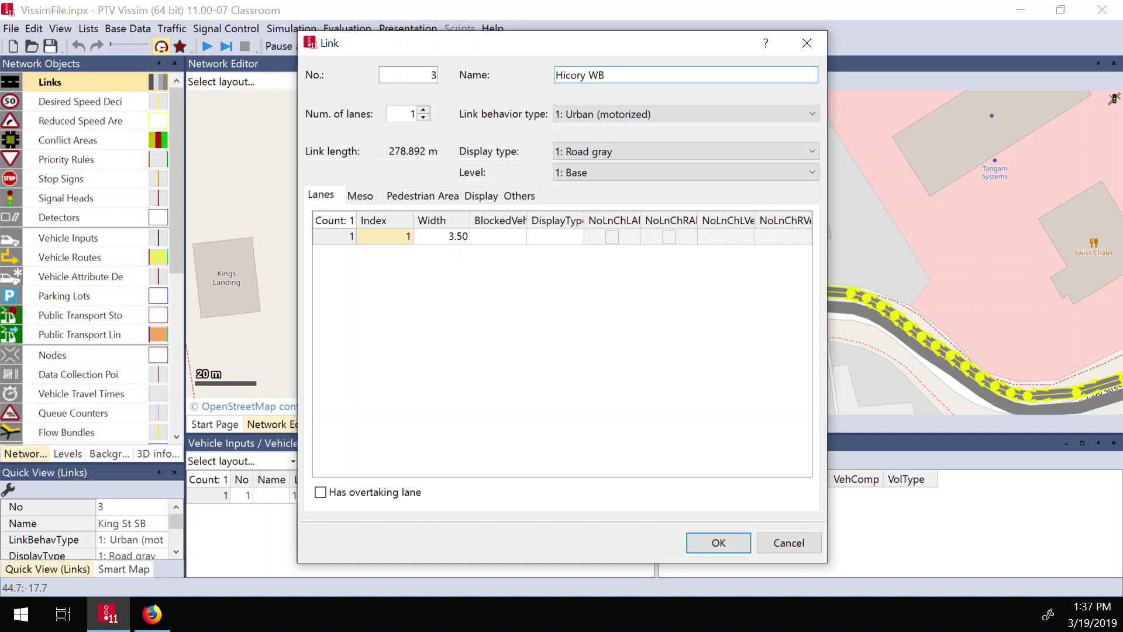
left_click(709, 552)
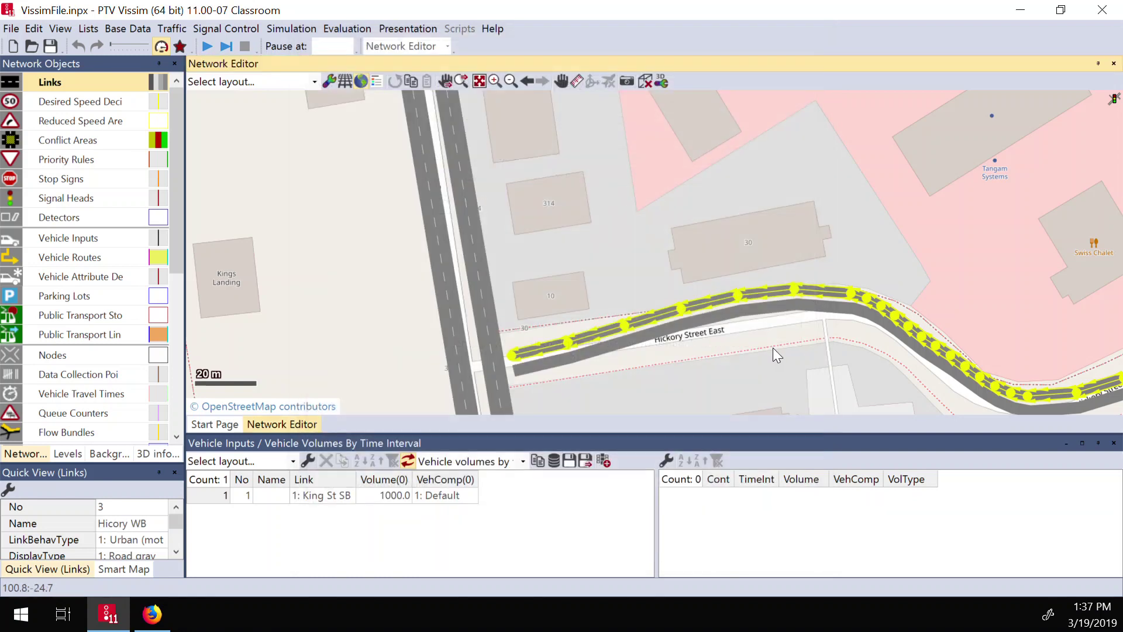
Name the southern Hickory Street East link "Hicory EB"
left_click(787, 309)
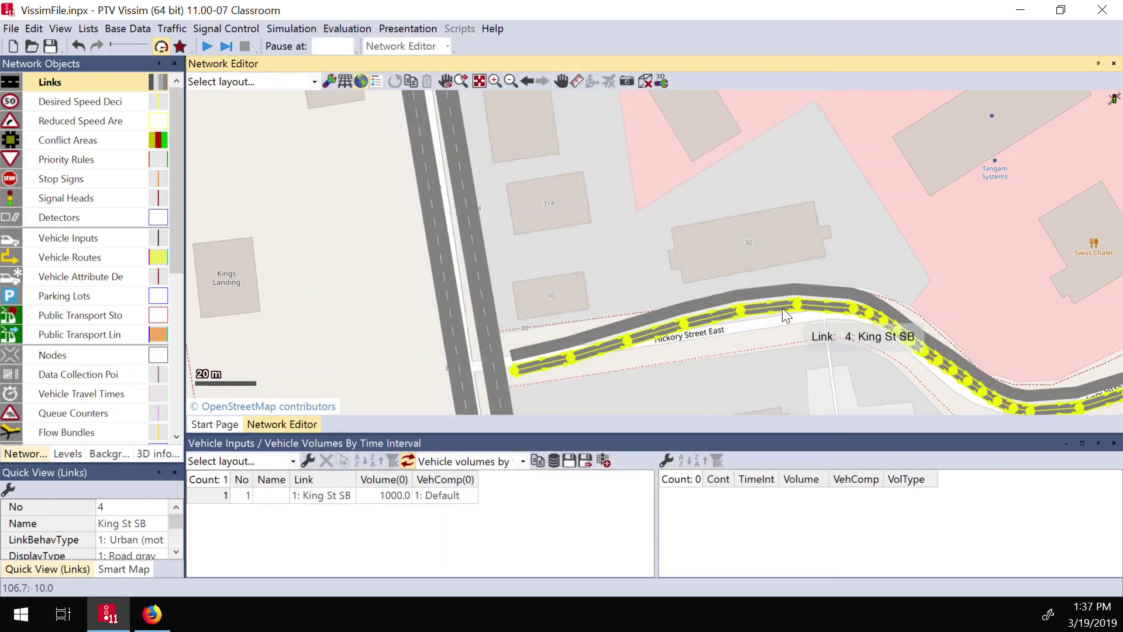
double_click(780, 307)
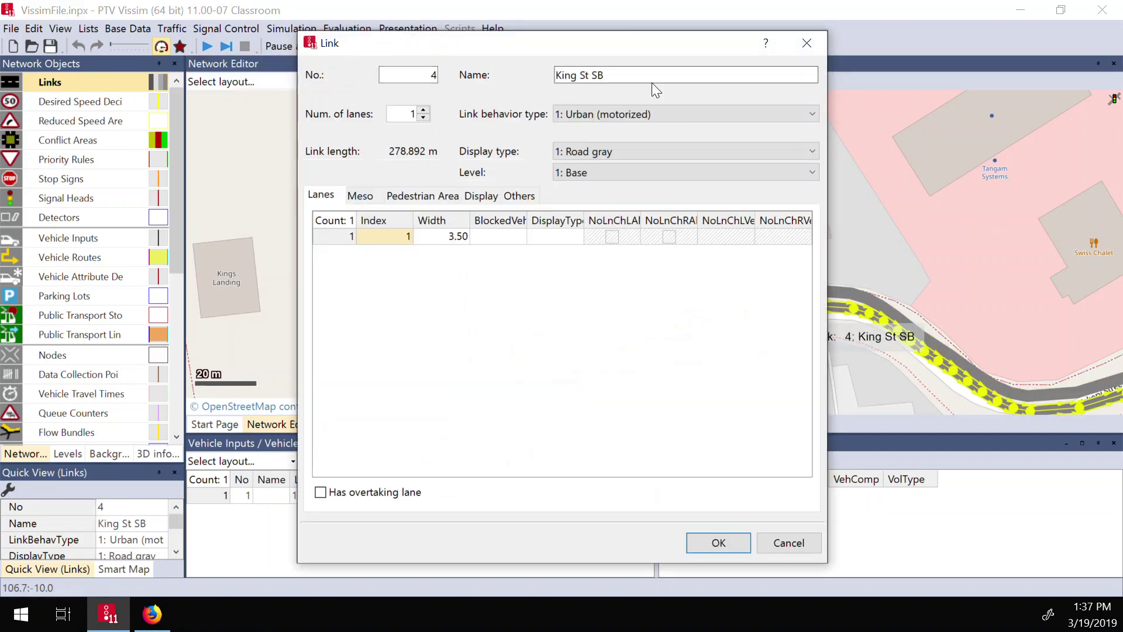
left_click_drag(611, 74, 555, 75)
type("Hicory EB")
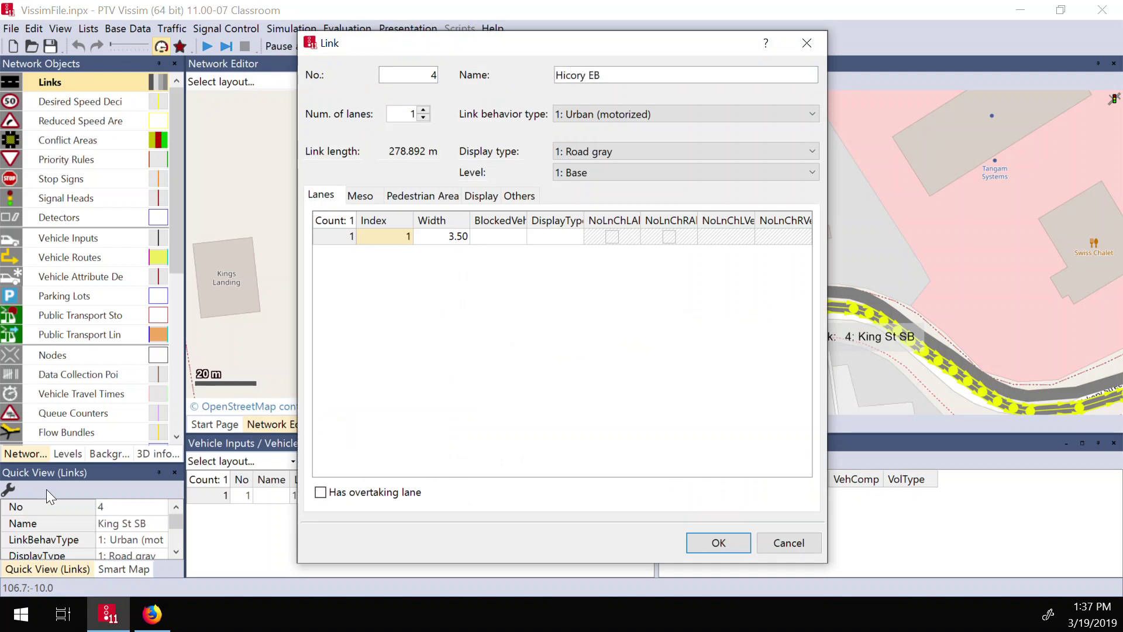
left_click(710, 532)
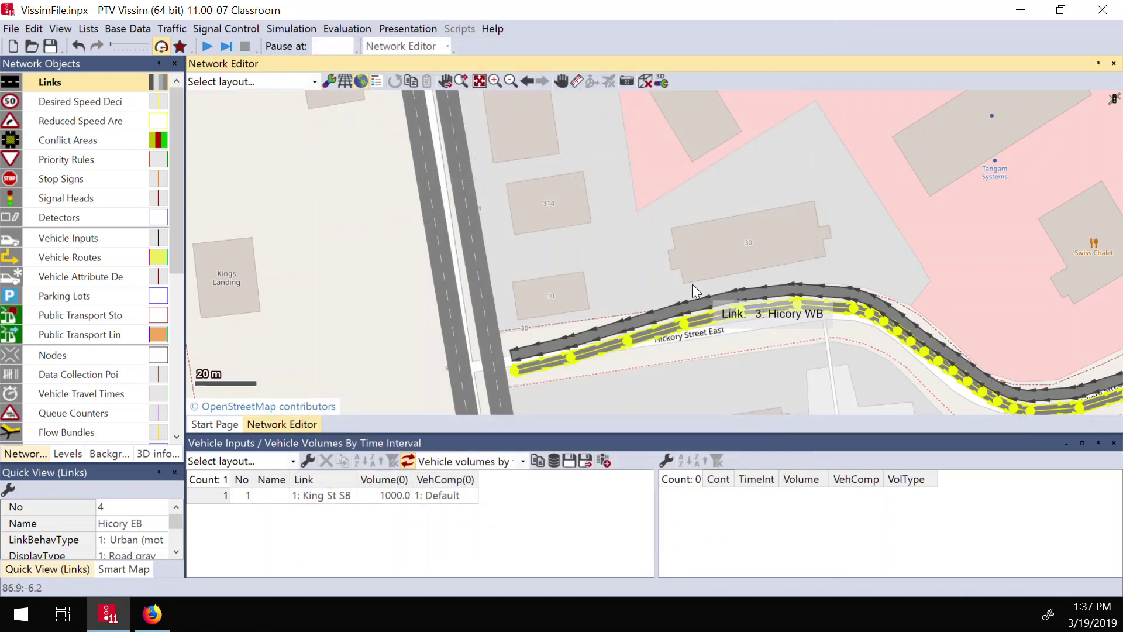
left_click(650, 272)
Rename the two-lane northbound main street link, number 2, as "King St NB"
left_click(483, 272)
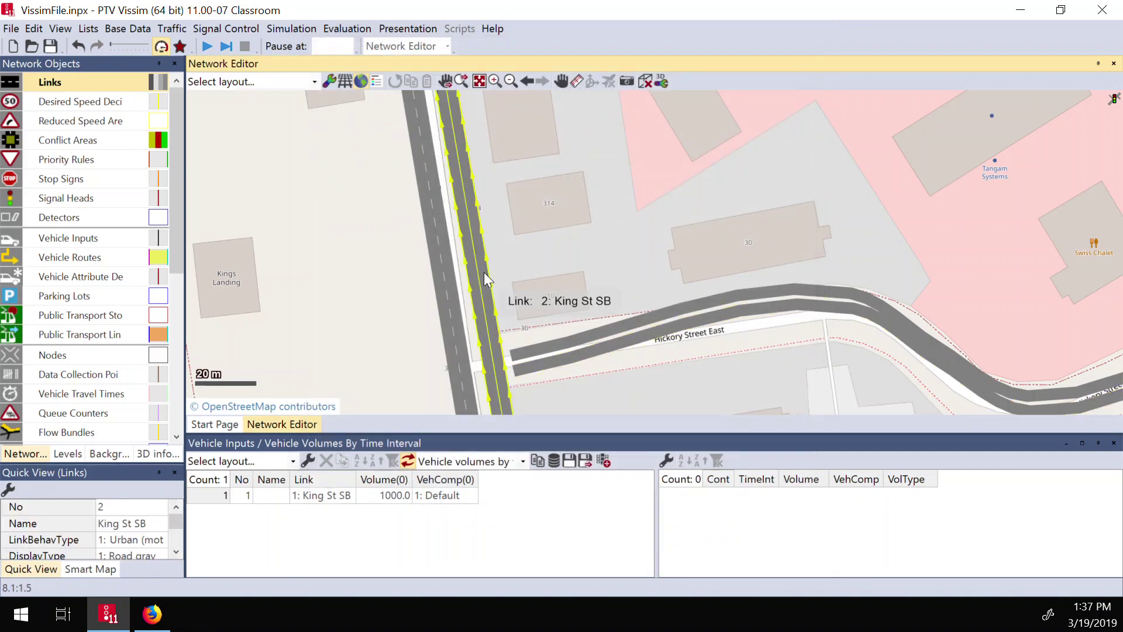
double_click(476, 261)
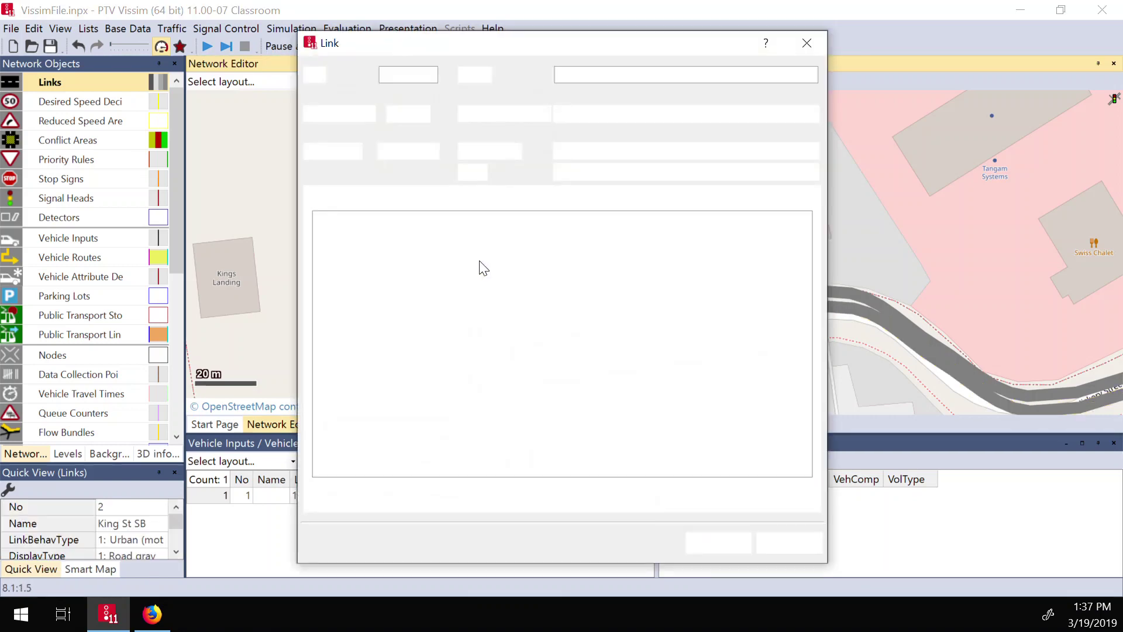
left_click(607, 77)
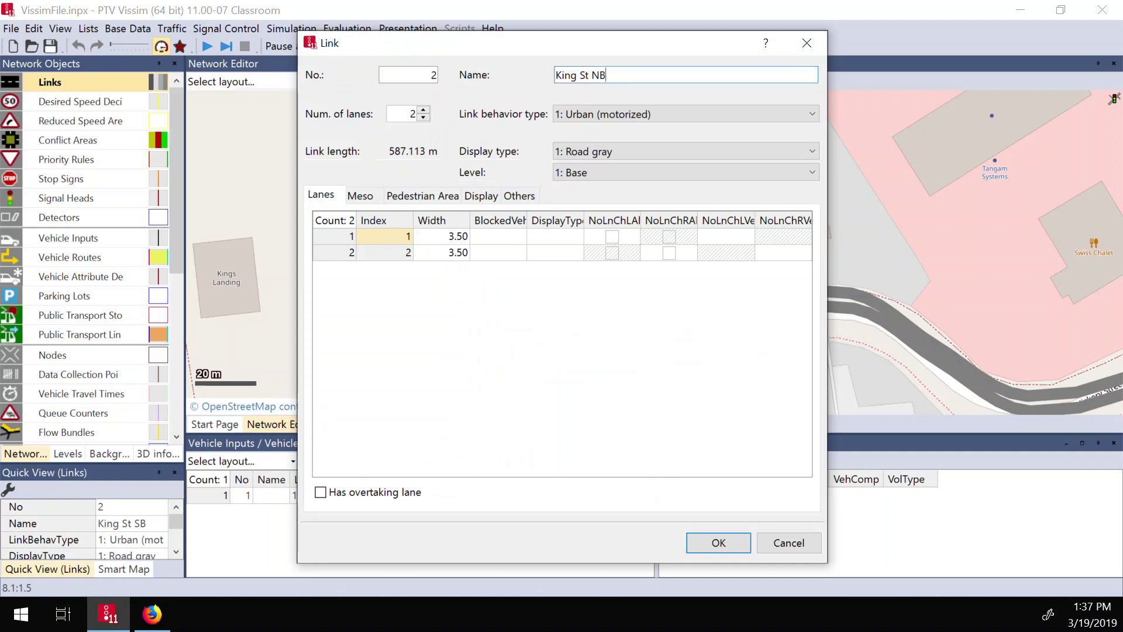
left_click(710, 545)
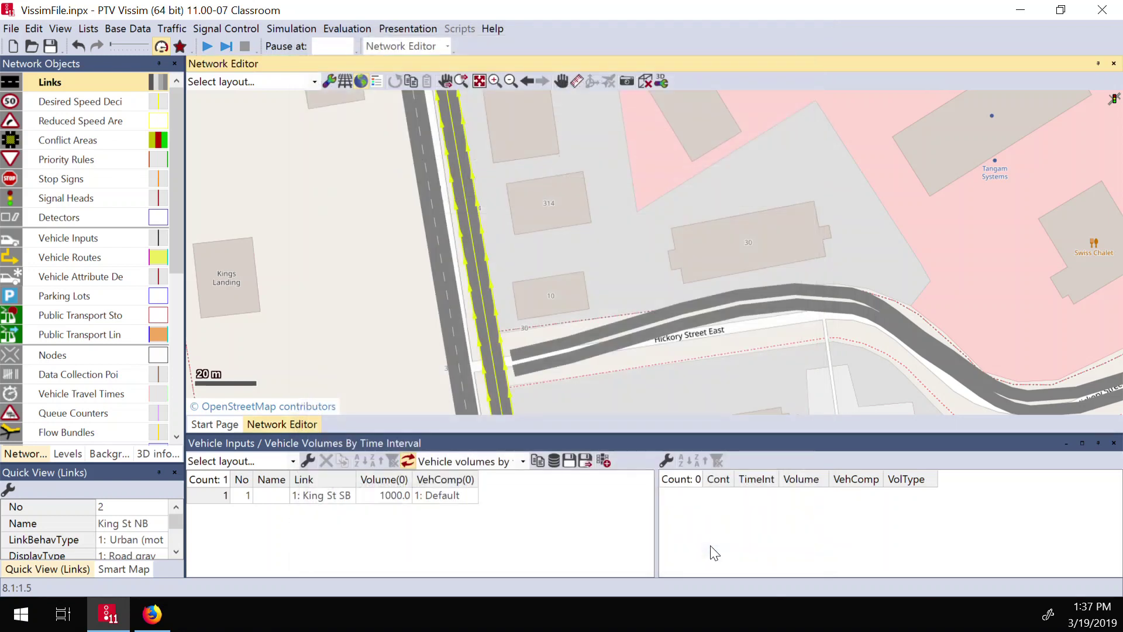
left_click(664, 265)
Add a vehicle input at the eastern start of the Hicory WB link
scroll(713, 266, "down", 3)
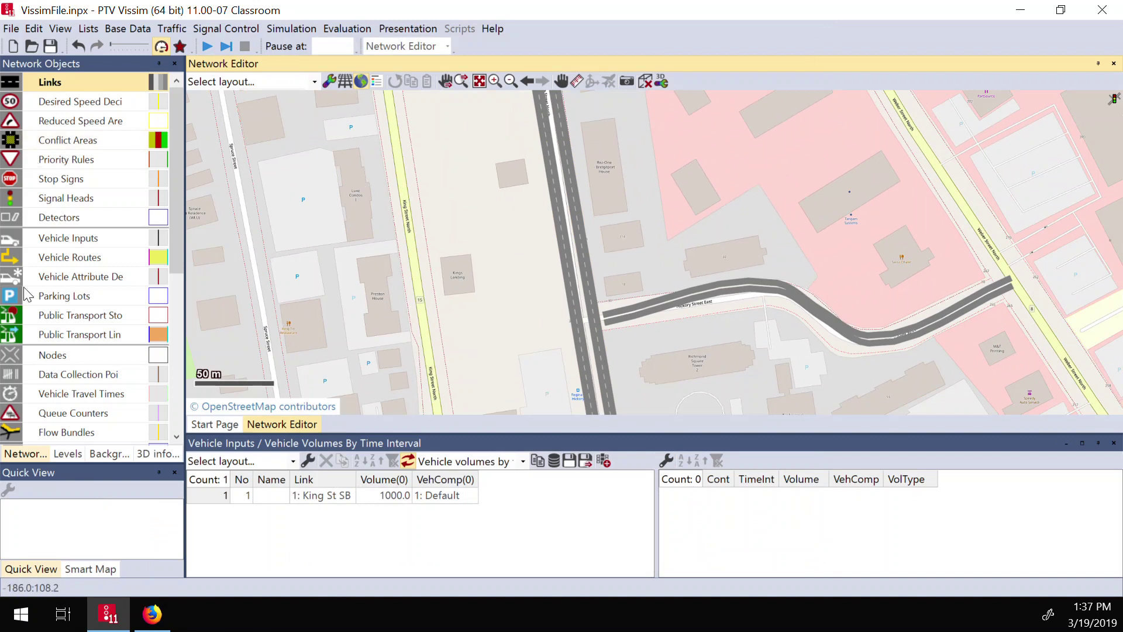
left_click(135, 237)
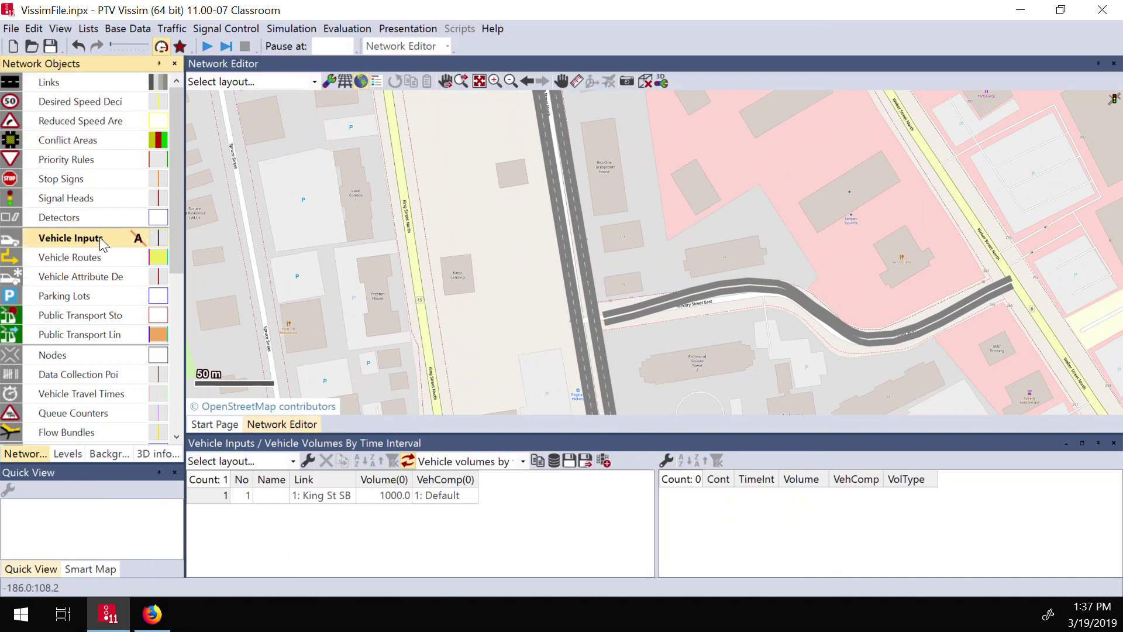
left_click(1004, 286)
right_click(1003, 286)
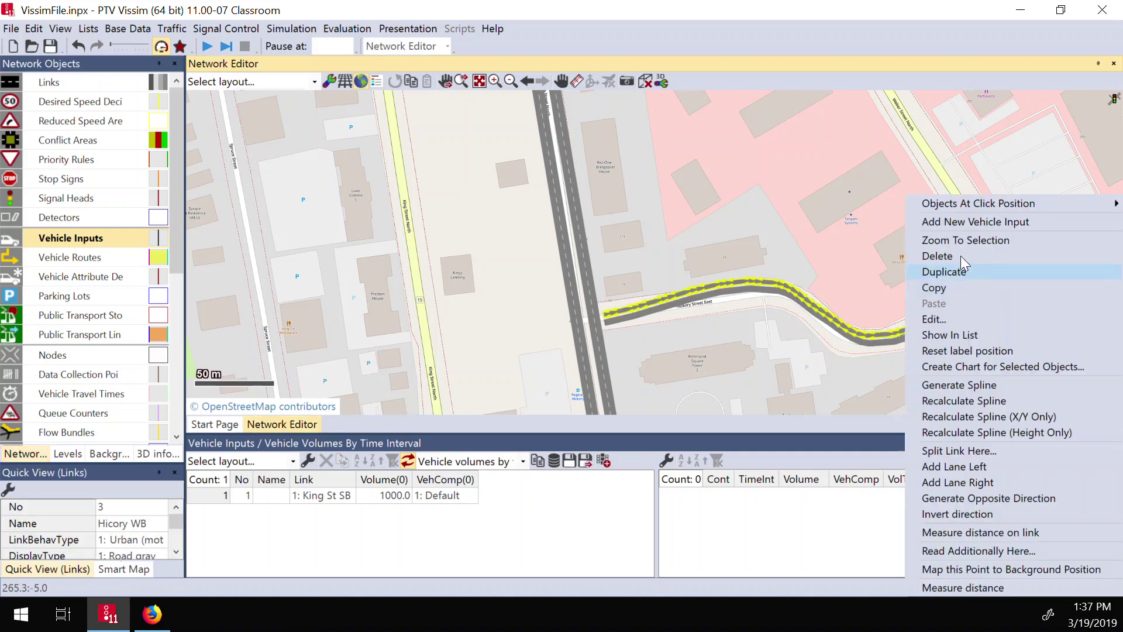
left_click(965, 222)
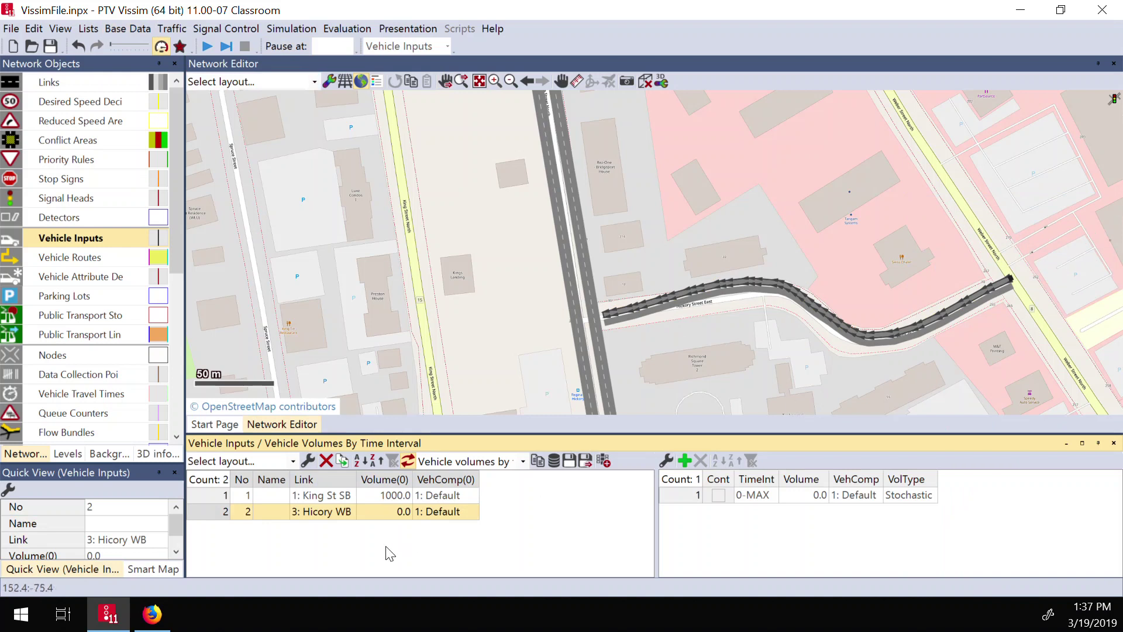
Set the volume of the Hicory WB vehicle input to 500 and widen the time interval column to fit
left_click(799, 497)
left_click(801, 496)
left_click(793, 496)
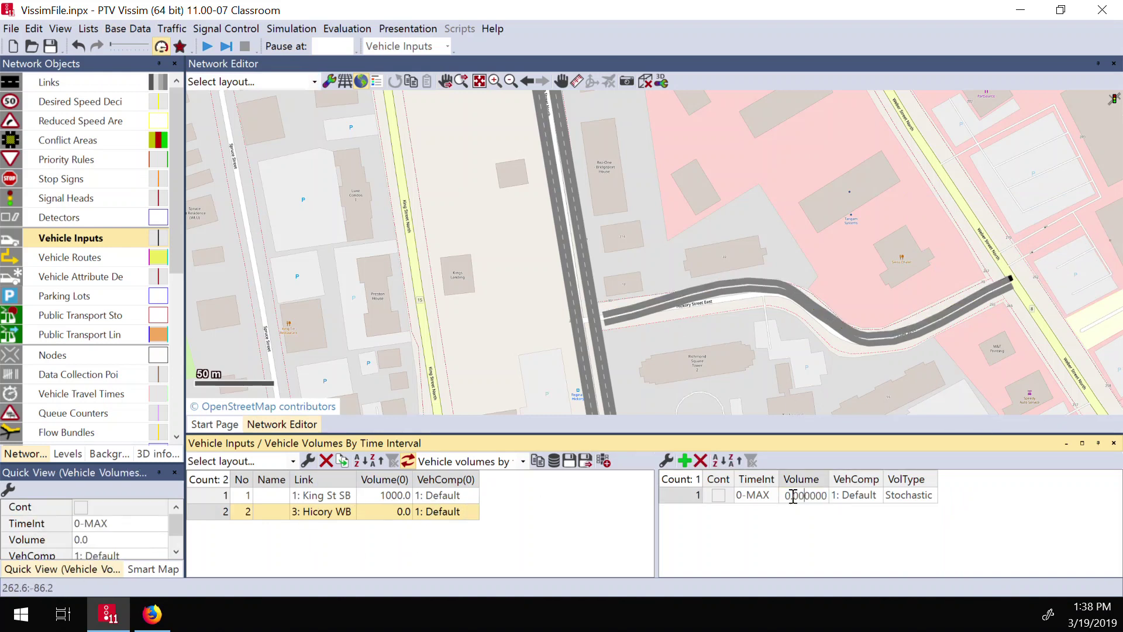
double_click(789, 489)
type("500")
key("Return")
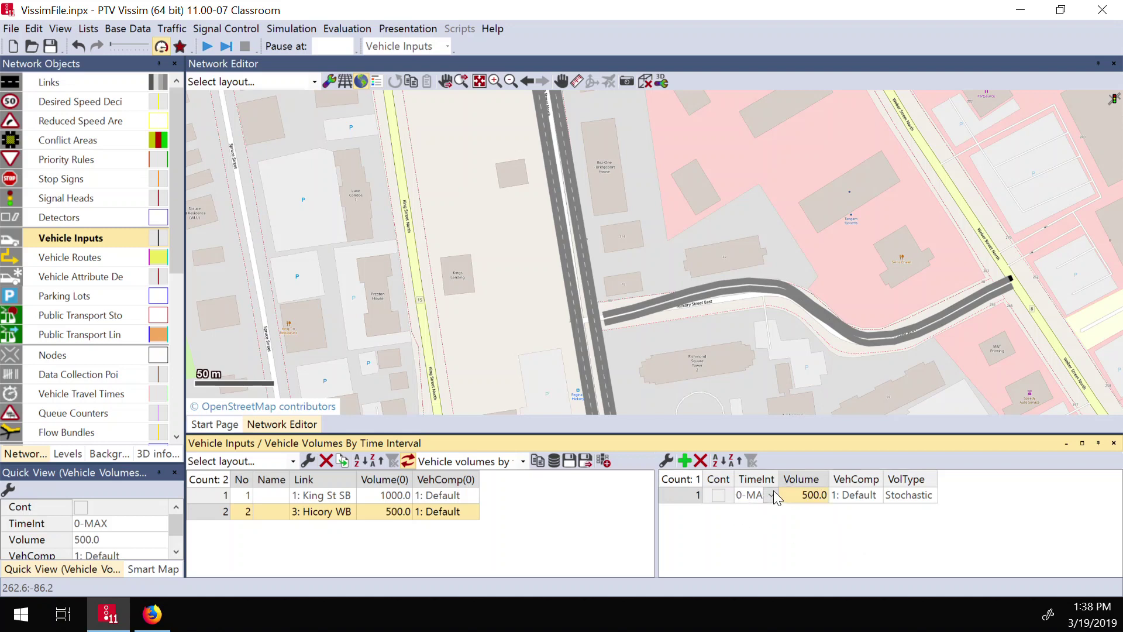
double_click(803, 474)
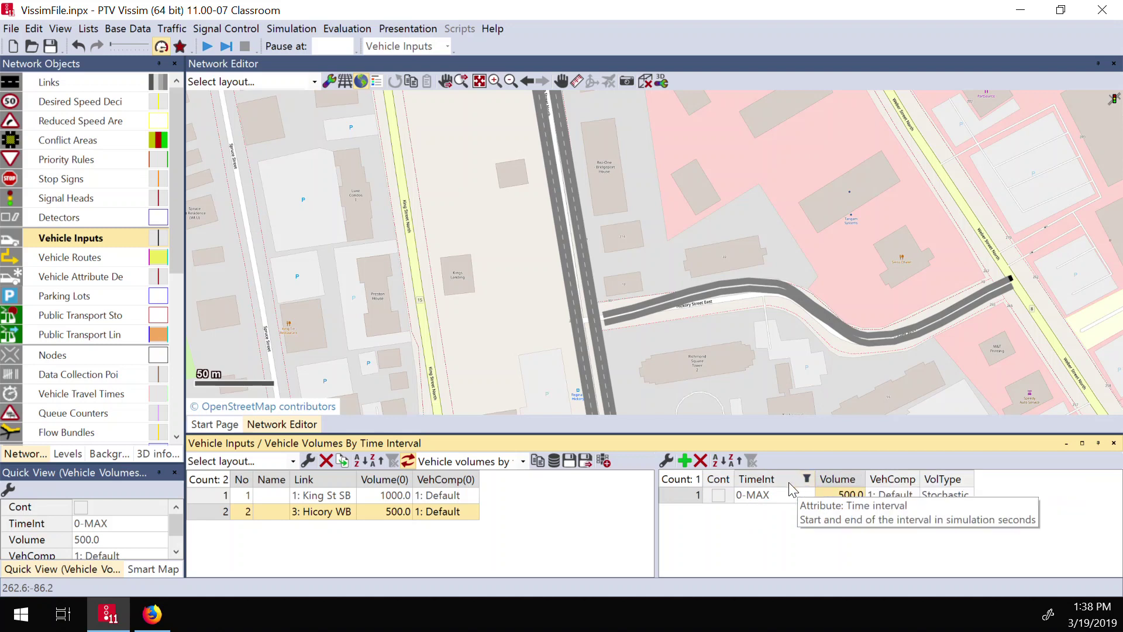
left_click(684, 461)
left_click(672, 310)
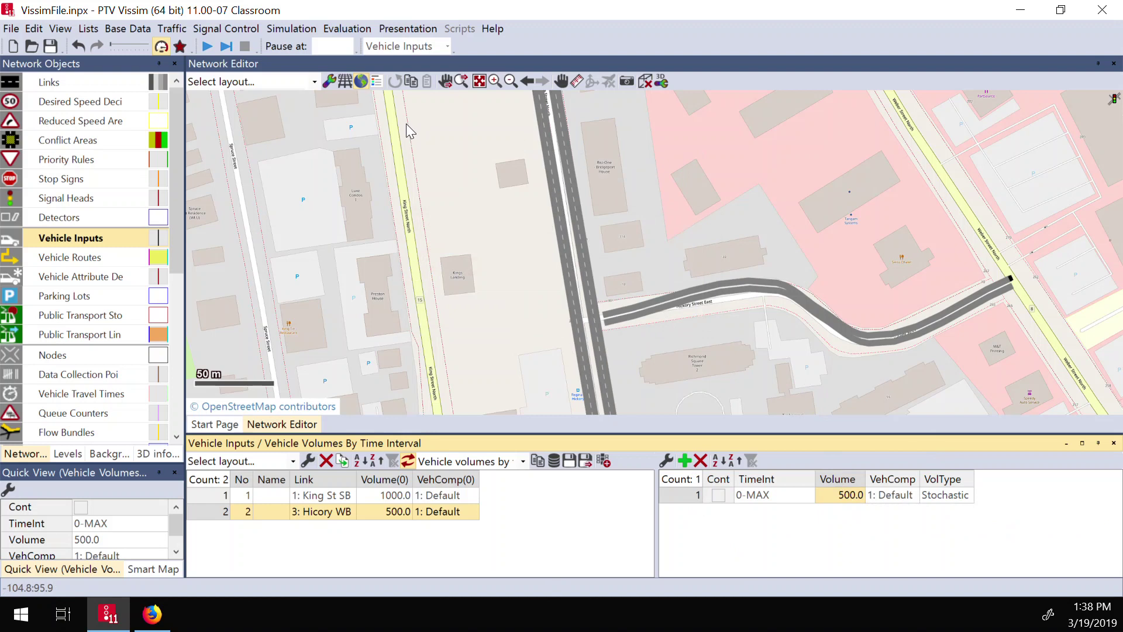
Start the simulation, saving the network changes first, and select the Hicory WB link while it runs
left_click(206, 46)
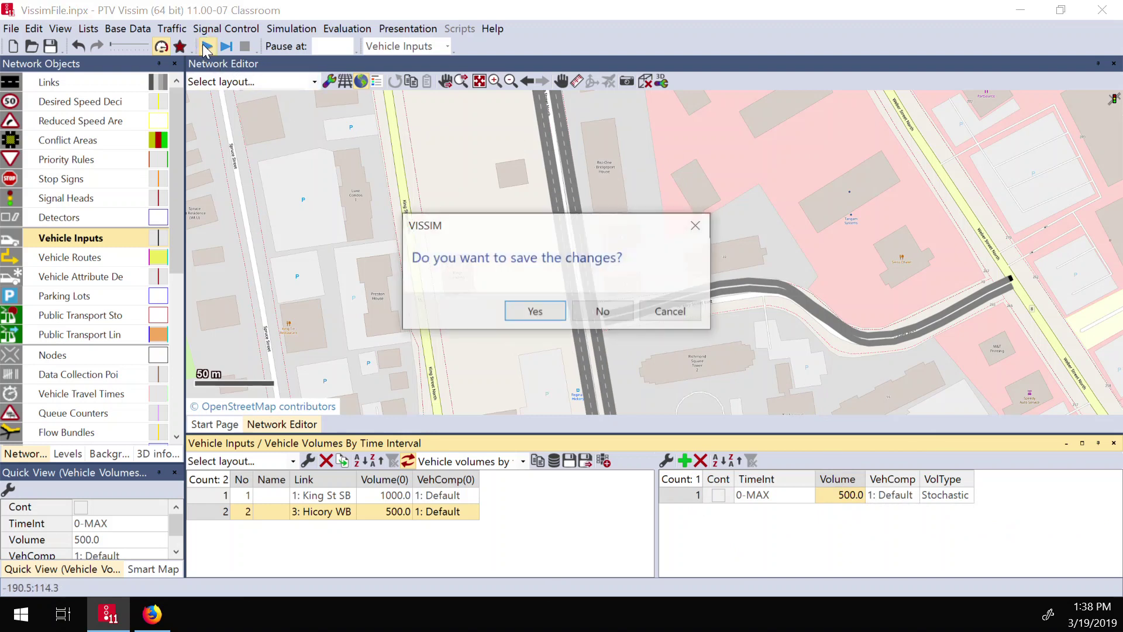
left_click(522, 308)
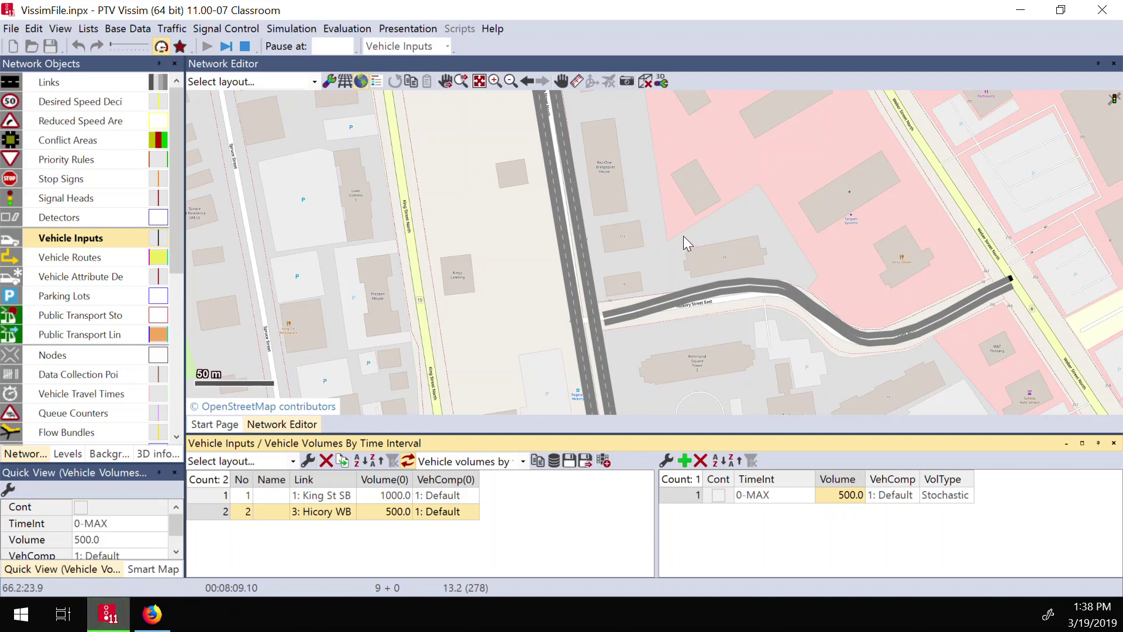
left_click(1004, 289)
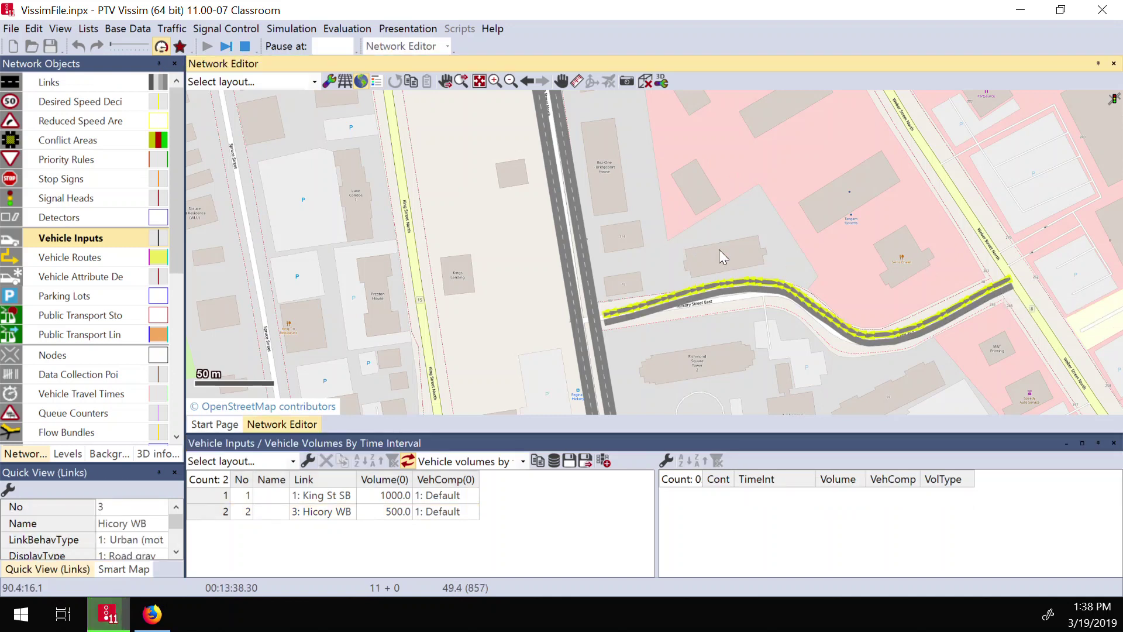
Set the simulation speed to Maximum in the simulation parameters and stop the running simulation
scroll(722, 249, "down", 2)
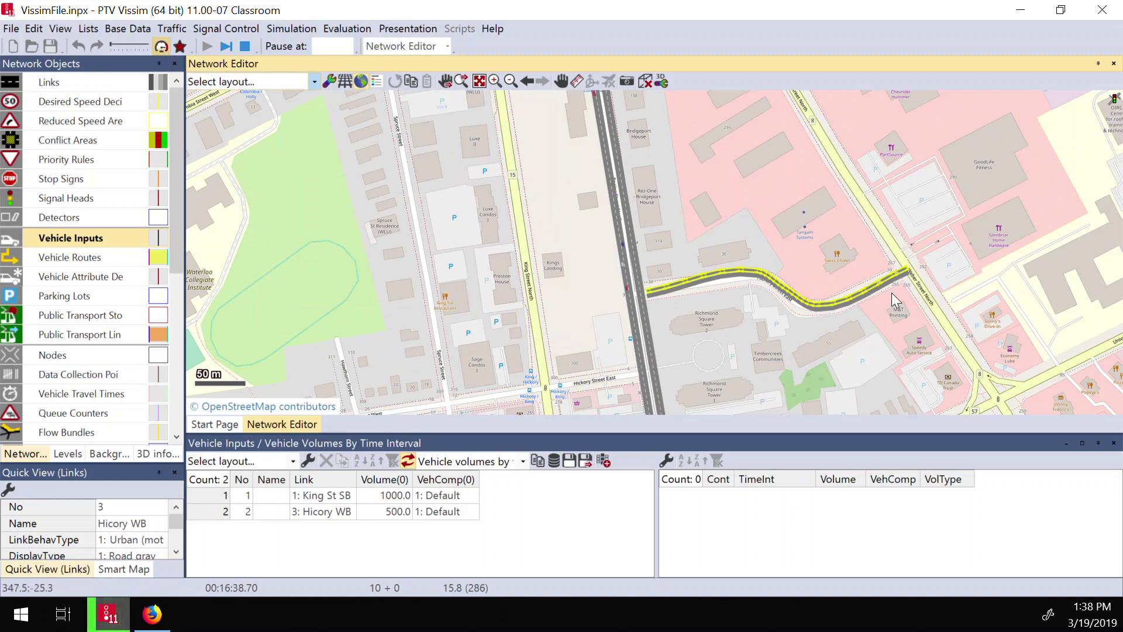
scroll(814, 279, "up", 1)
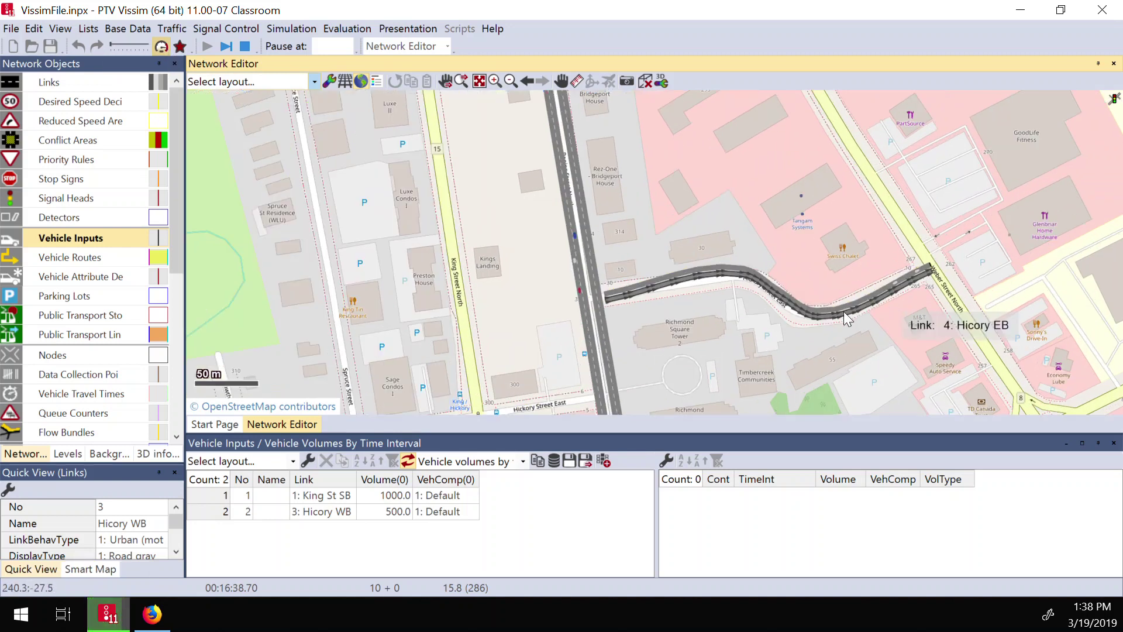
scroll(865, 304, "up", 3)
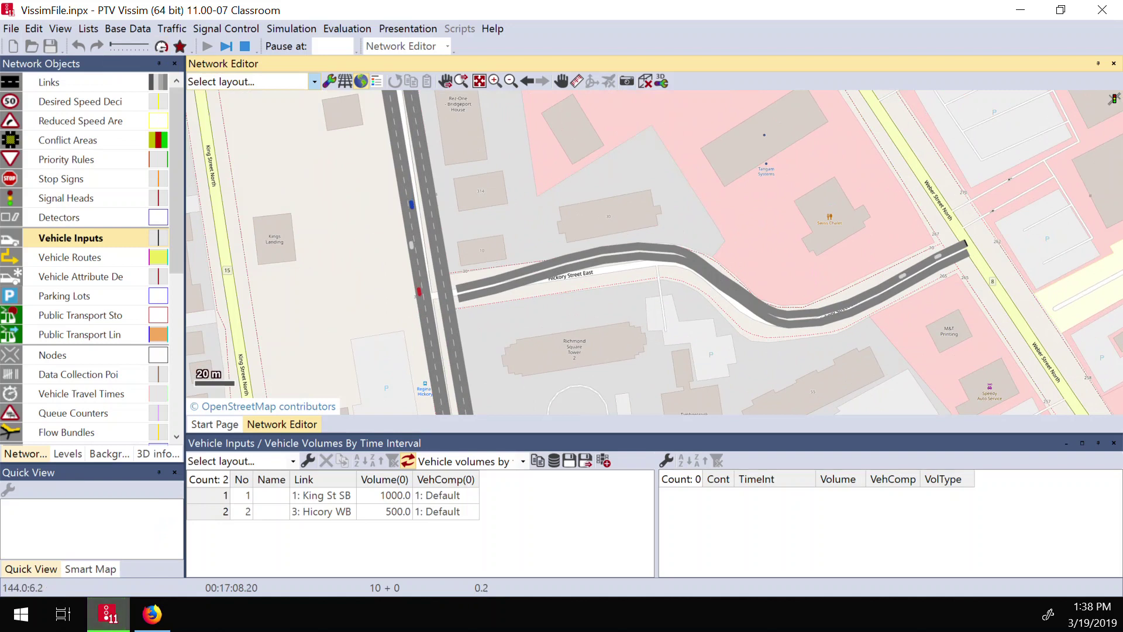
left_click(300, 30)
left_click(270, 44)
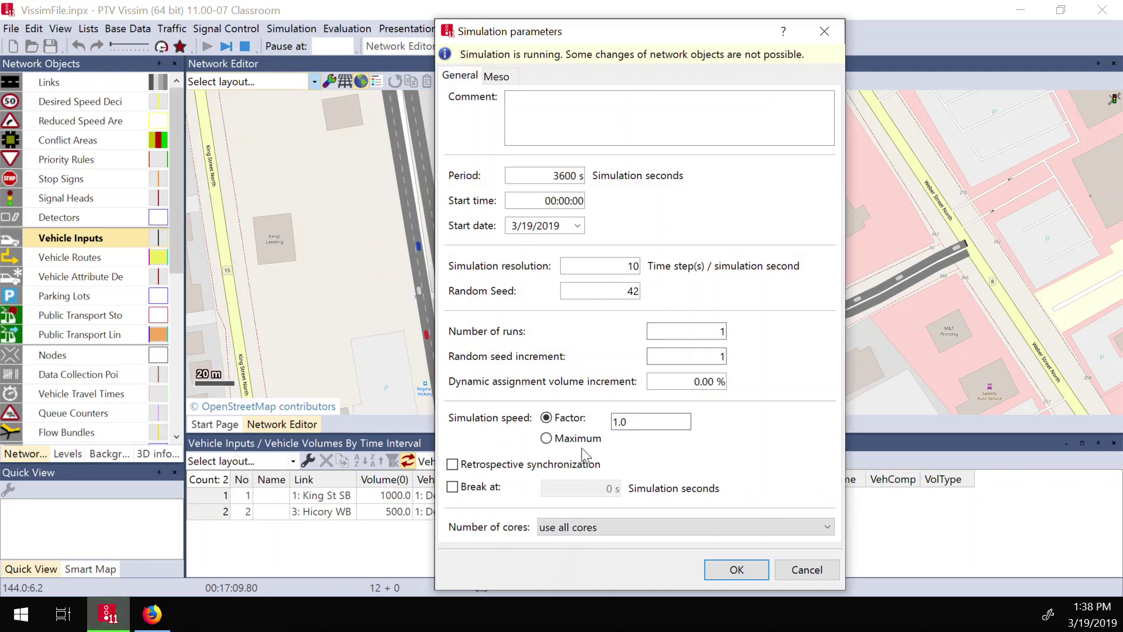
left_click(576, 439)
left_click(736, 569)
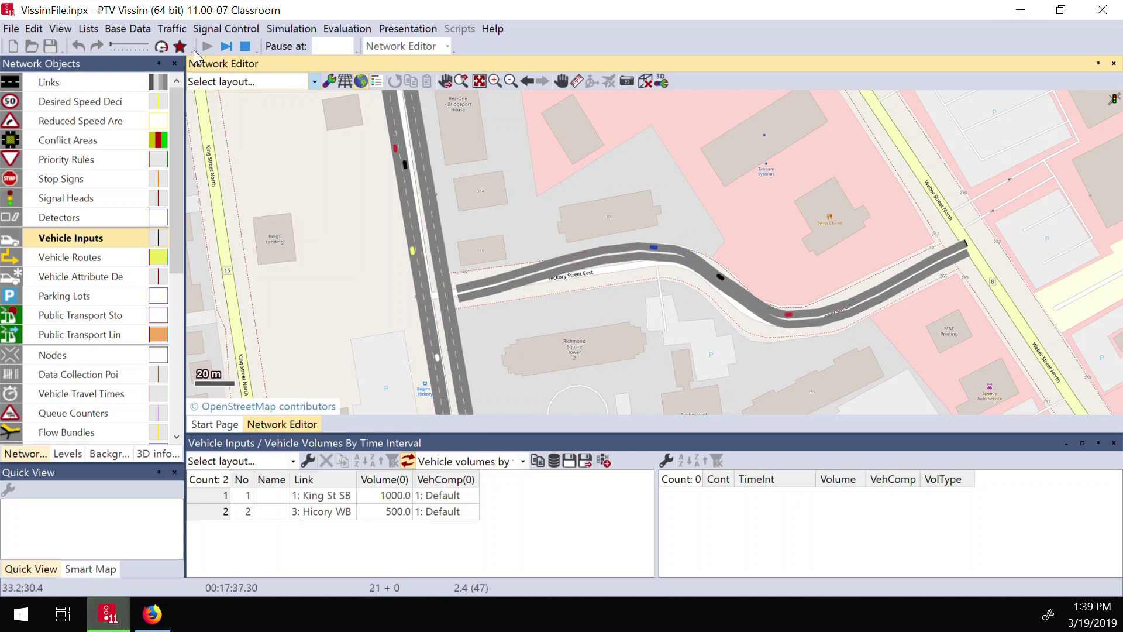
left_click(243, 47)
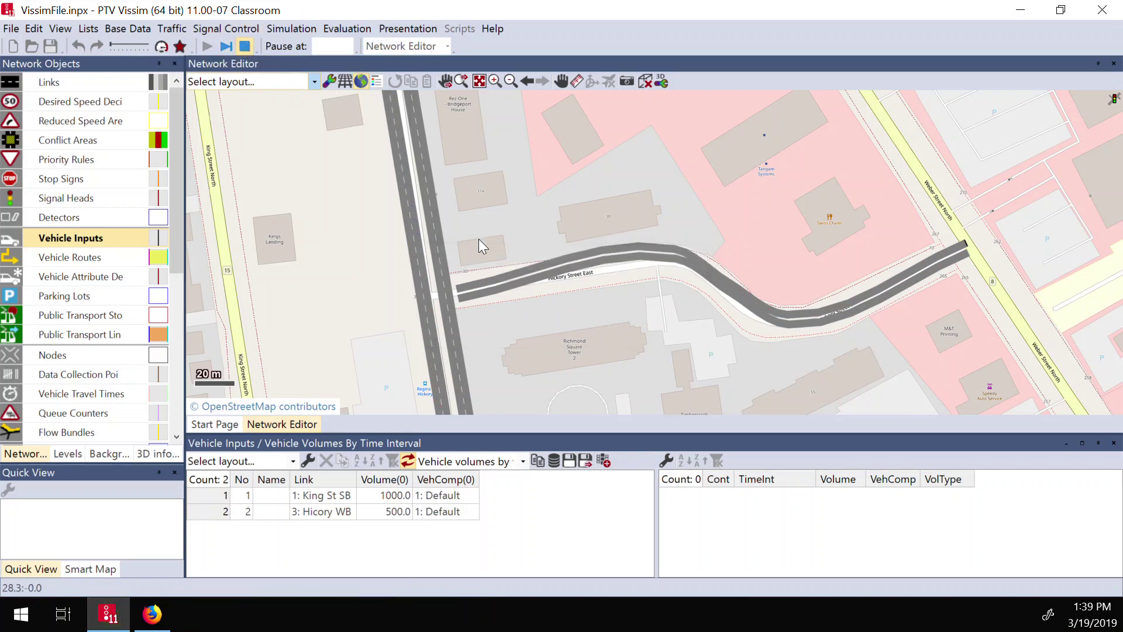
Add a connector with spline value 8 from the western end of Hicory WB to lane 1 of King St NB, and select it
left_click(467, 282)
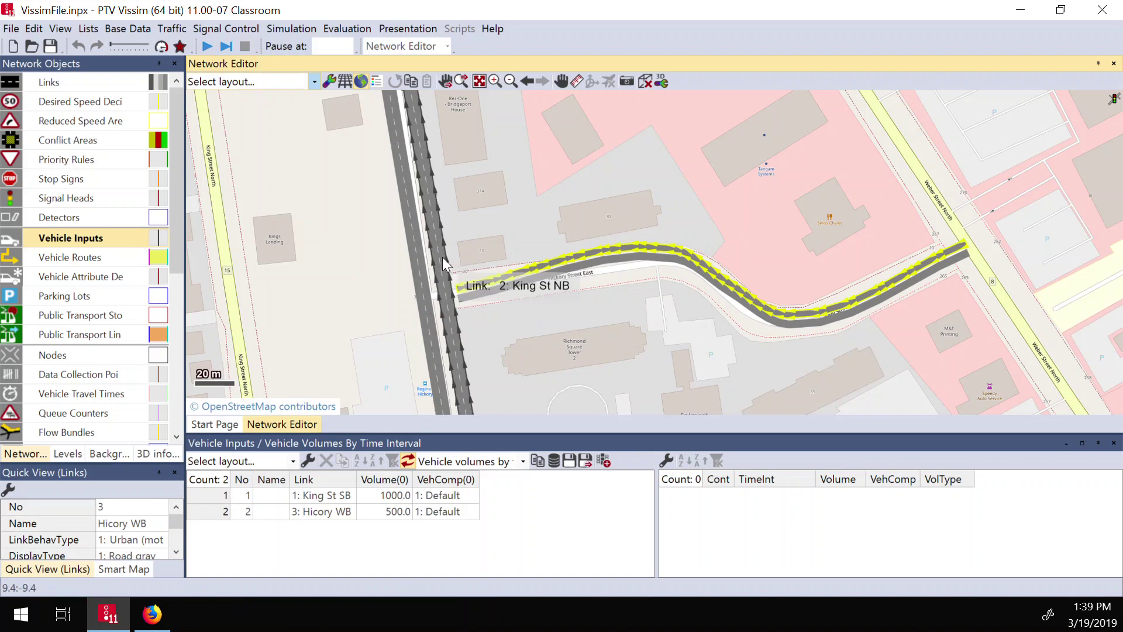
scroll(450, 286, "up", 3)
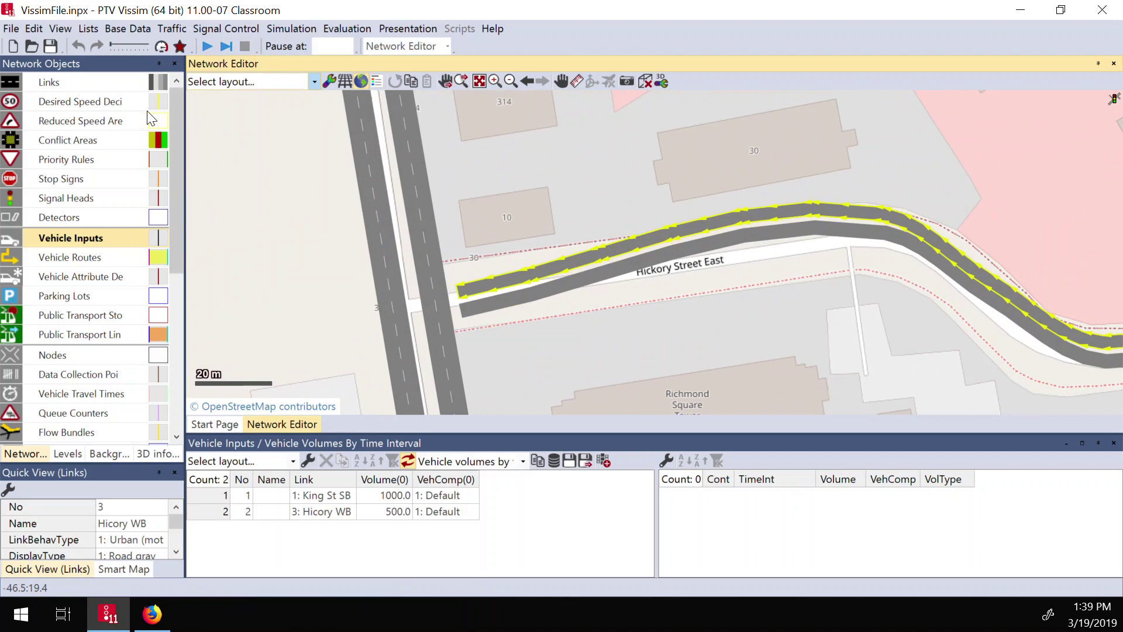
left_click(93, 80)
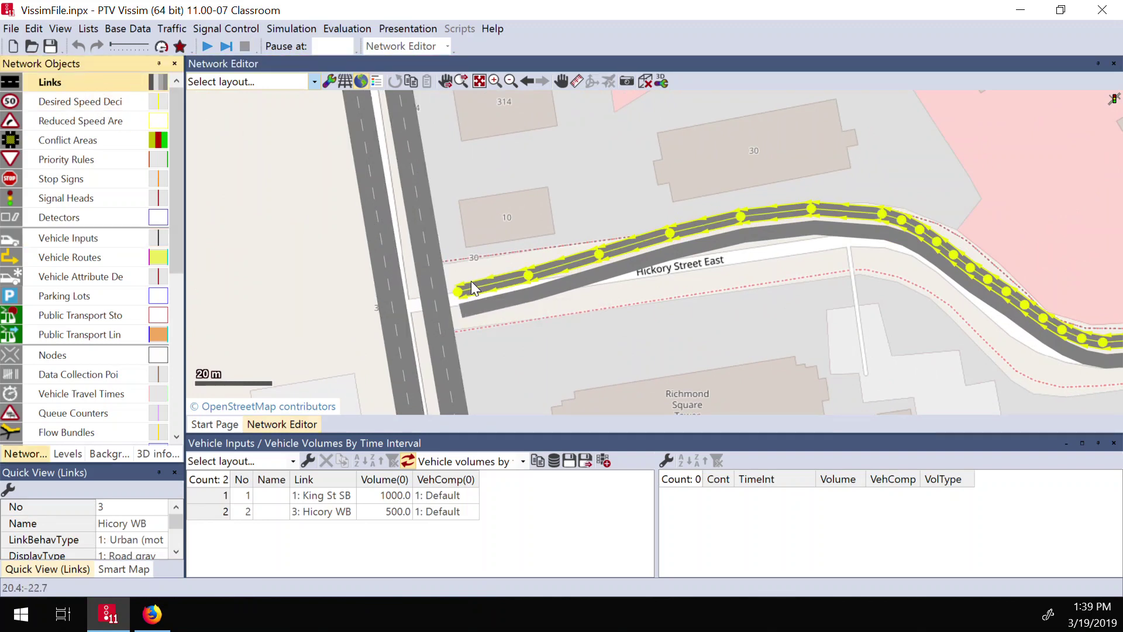
left_click_drag(473, 283, 434, 262)
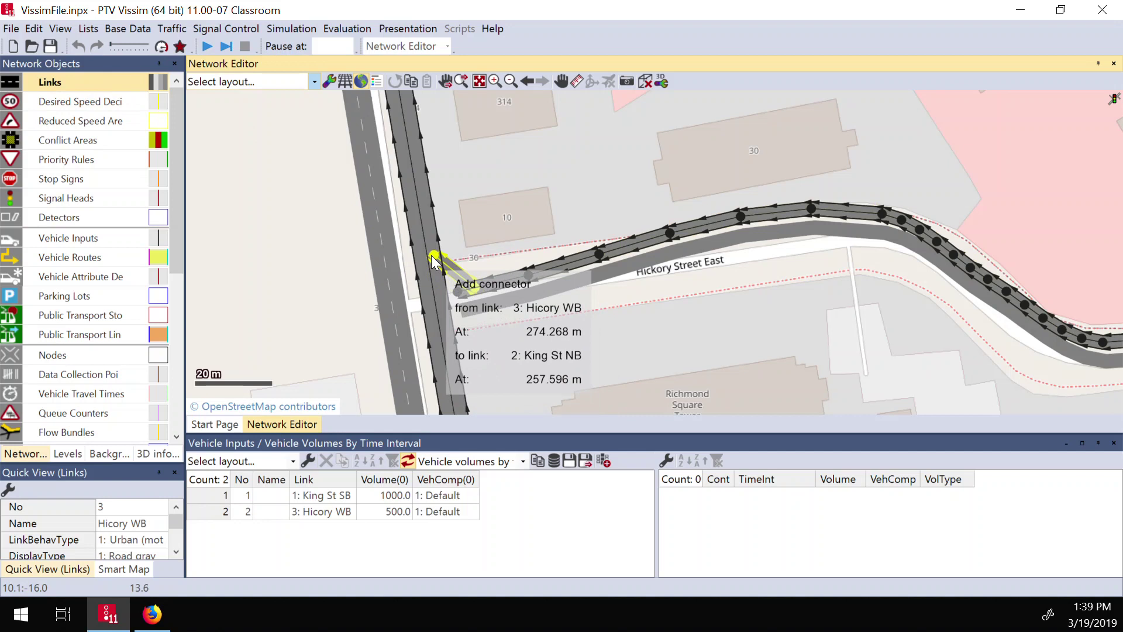
left_click_drag(433, 262, 434, 266)
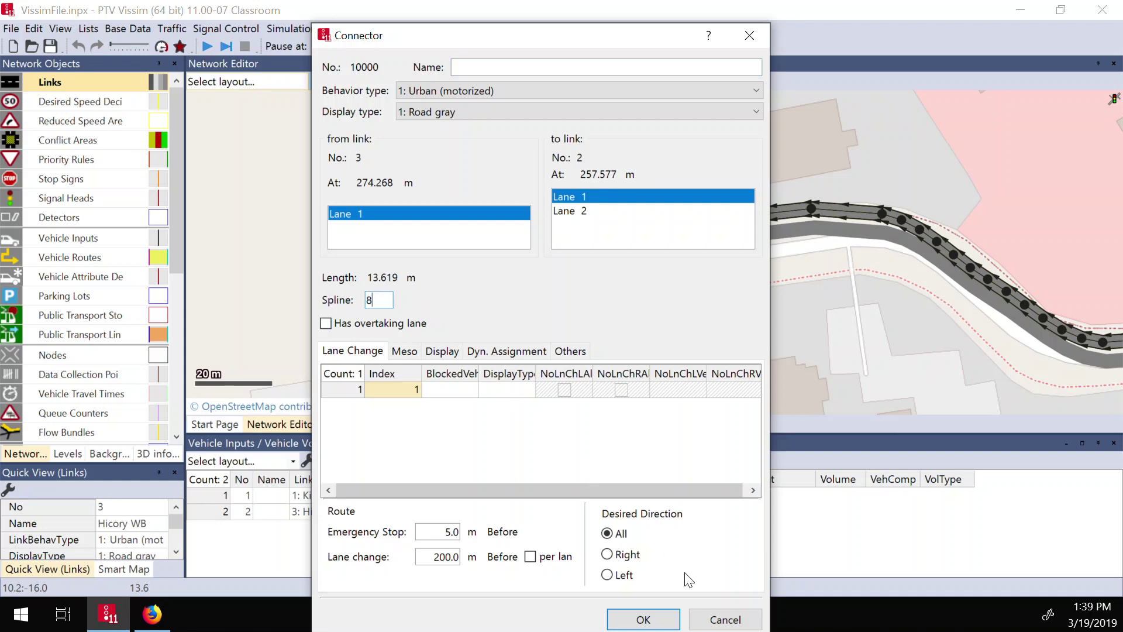
left_click(646, 619)
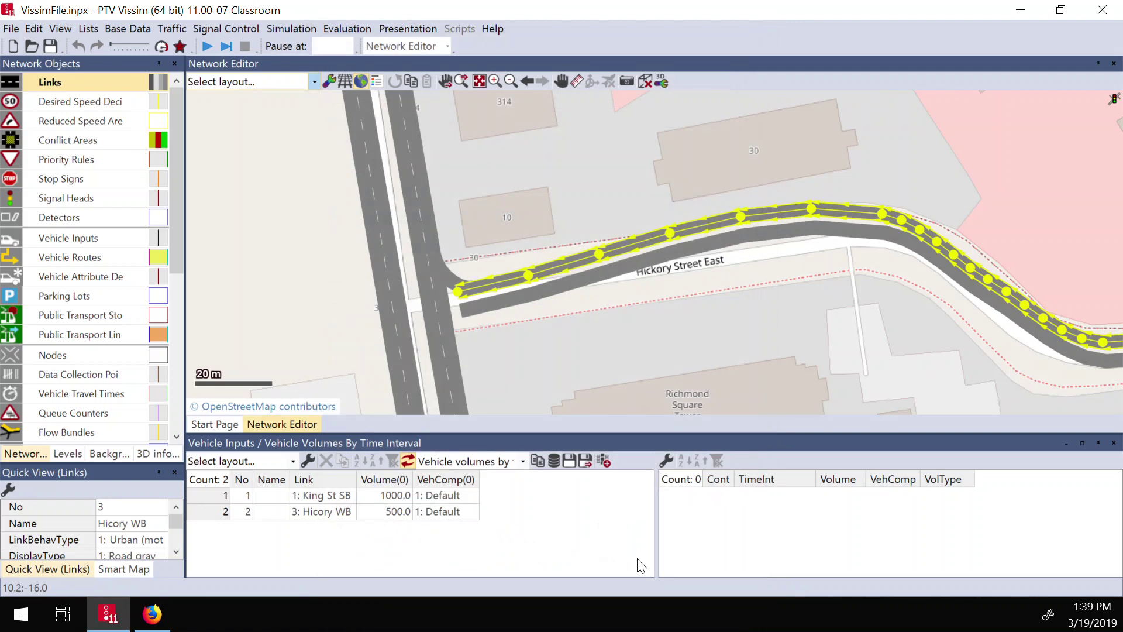
left_click(510, 359)
left_click(482, 286)
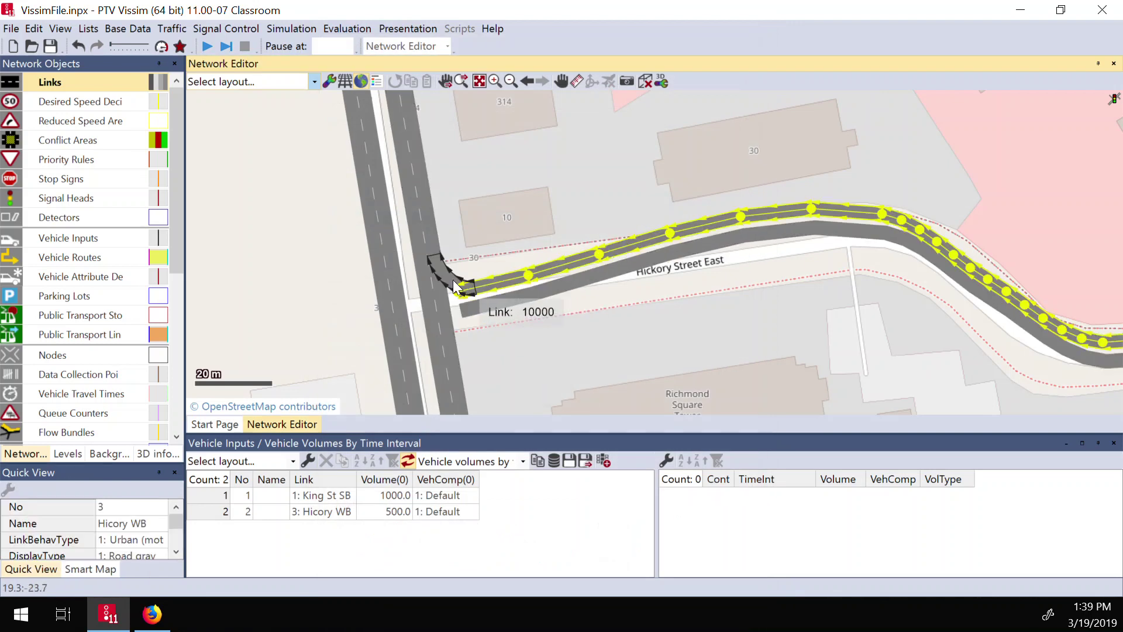
left_click(448, 286)
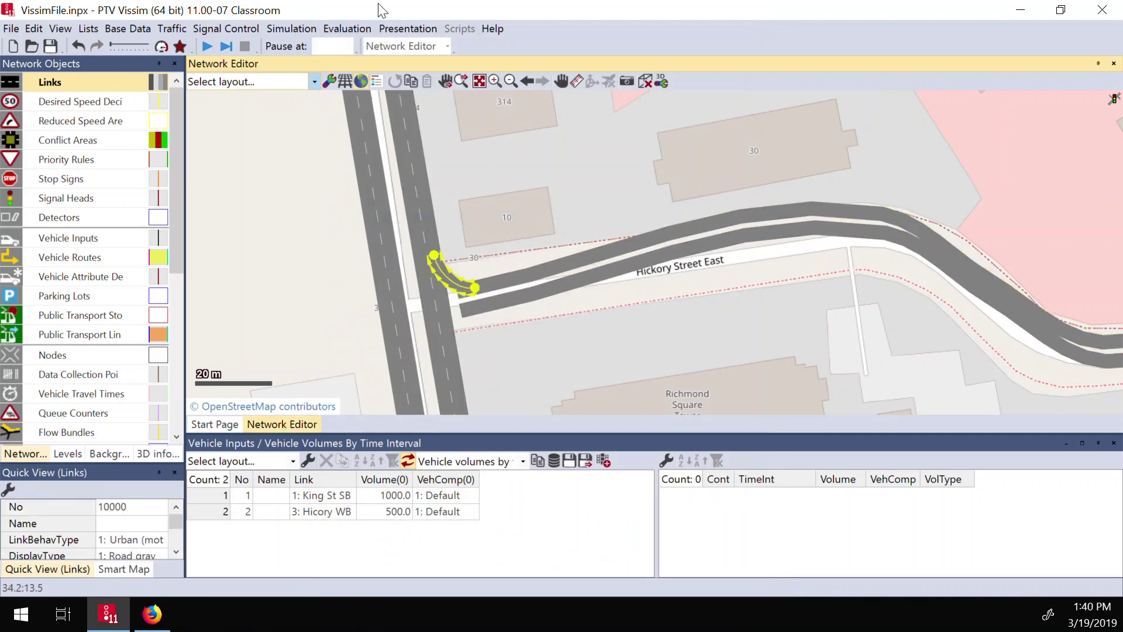
Run the simulation after saving the changes, watch traffic turning from Hickory Street East onto King St NB, and stop the run
left_click(208, 44)
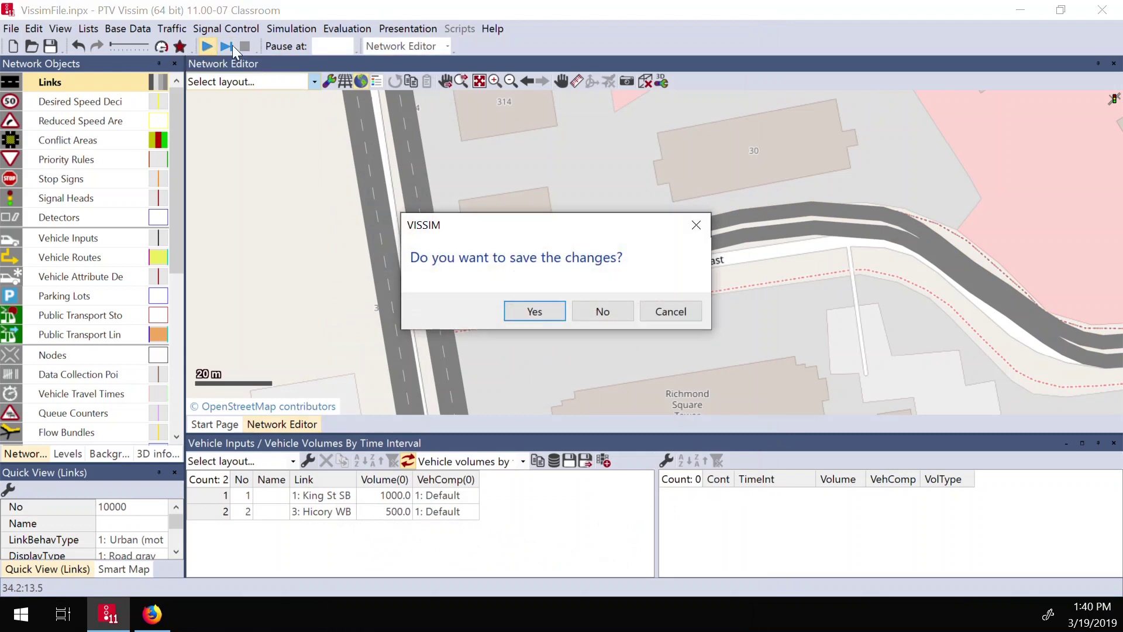
left_click(521, 310)
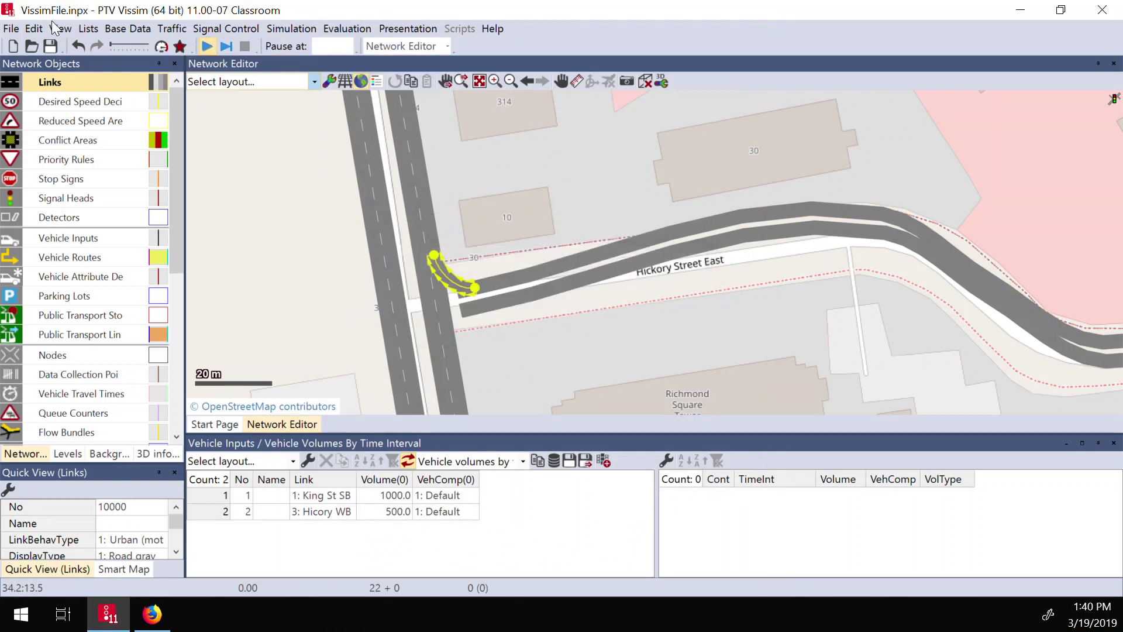
left_click(162, 48)
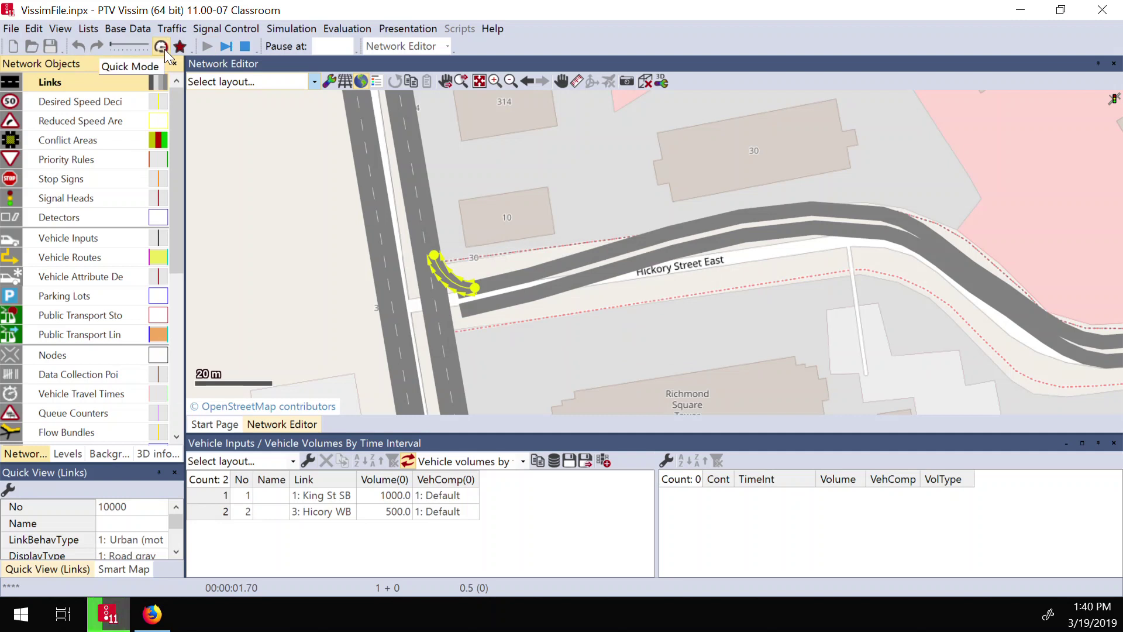
left_click(626, 198)
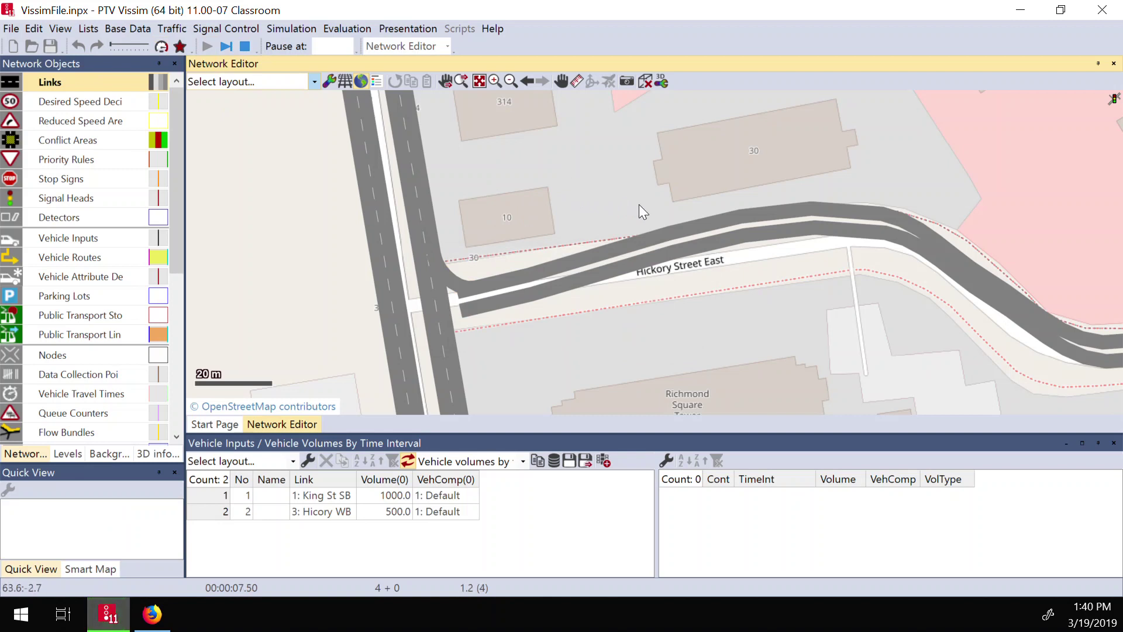
scroll(643, 208, "down", 2)
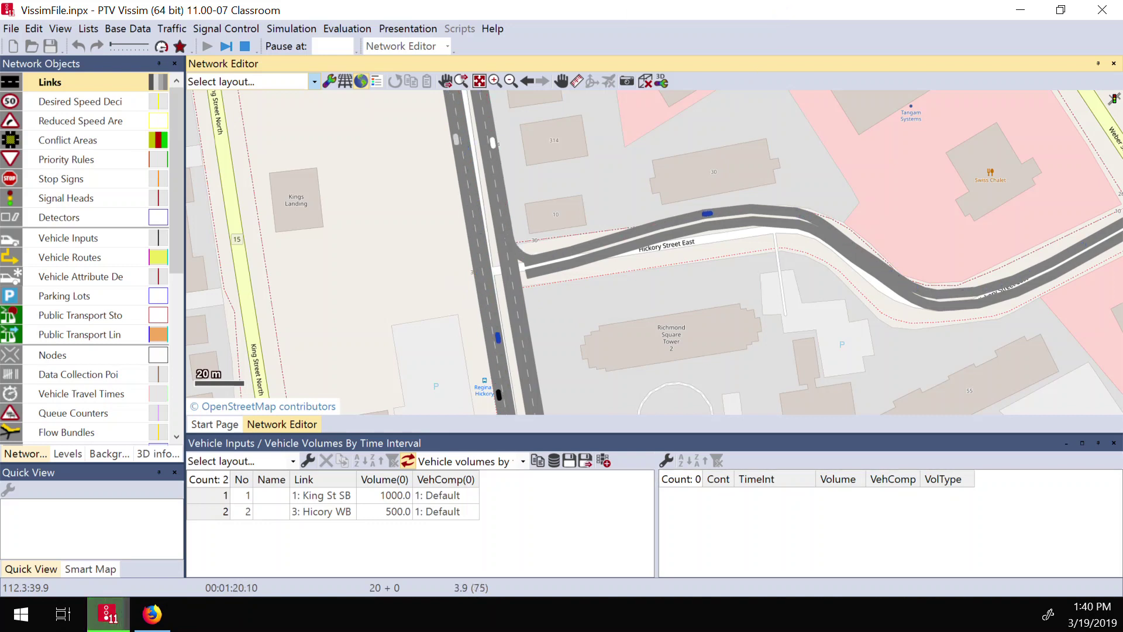
left_click(245, 46)
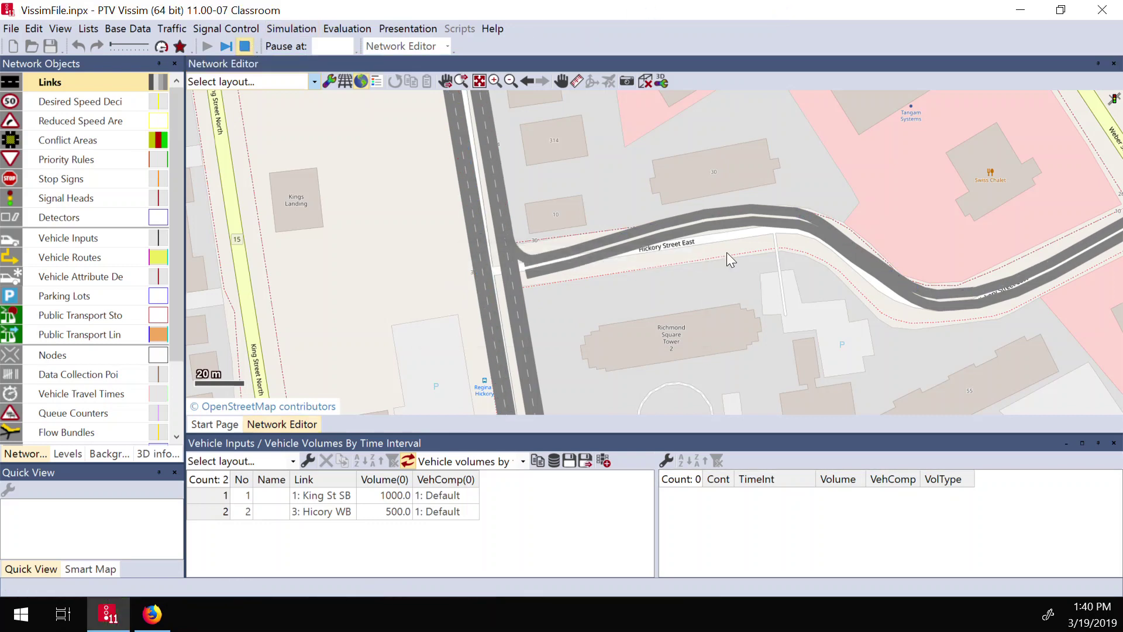
Add a vehicle input at the southern start of the King St NB link, near University Avenue East
left_click(516, 313)
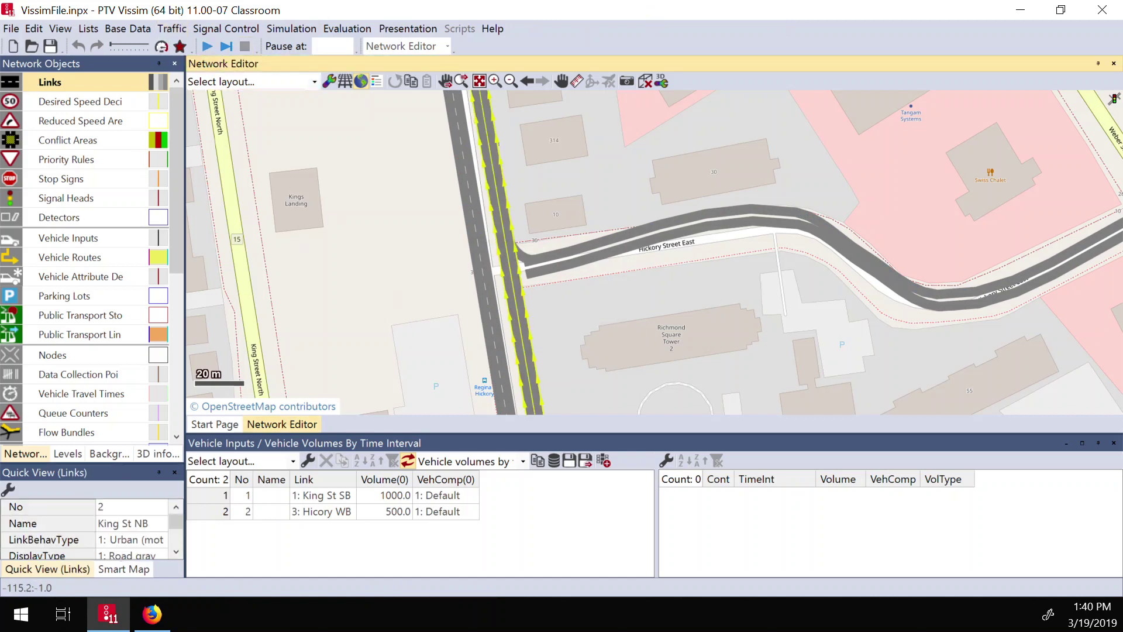
left_click(138, 238)
scroll(641, 299, "down", 1)
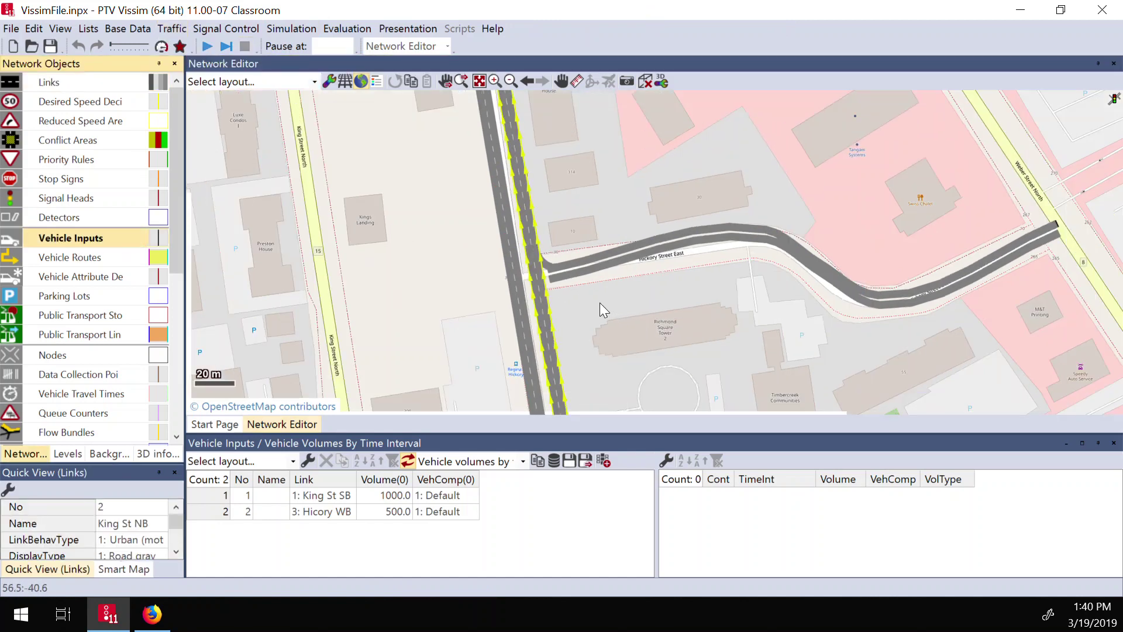
scroll(591, 317, "down", 1)
left_click_drag(591, 317, 564, 199)
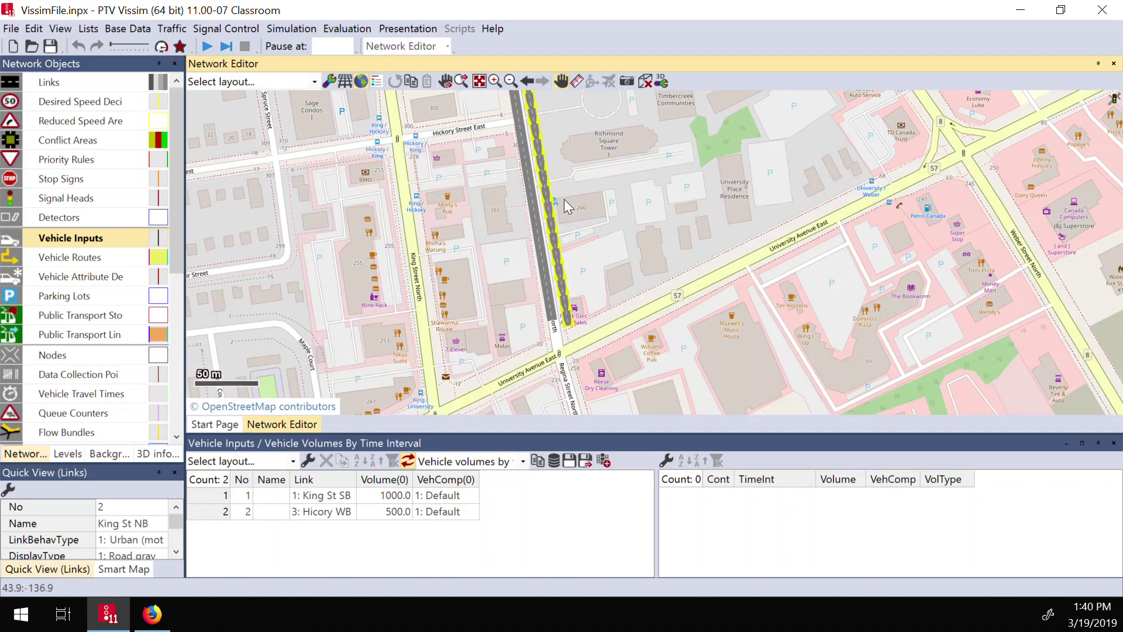
right_click(562, 272)
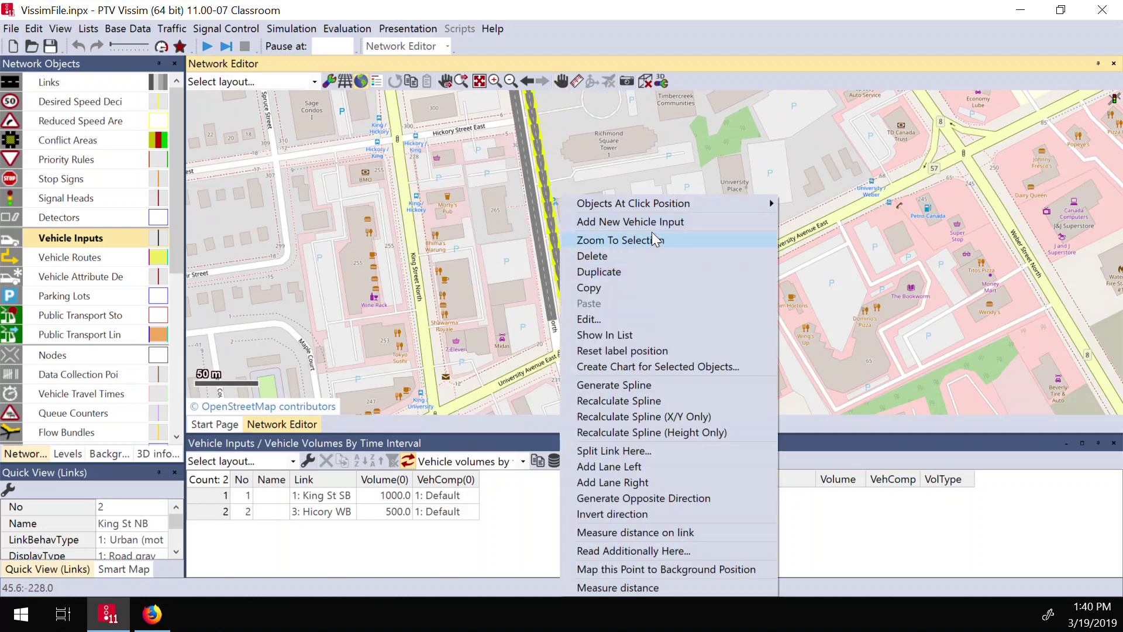
left_click(647, 222)
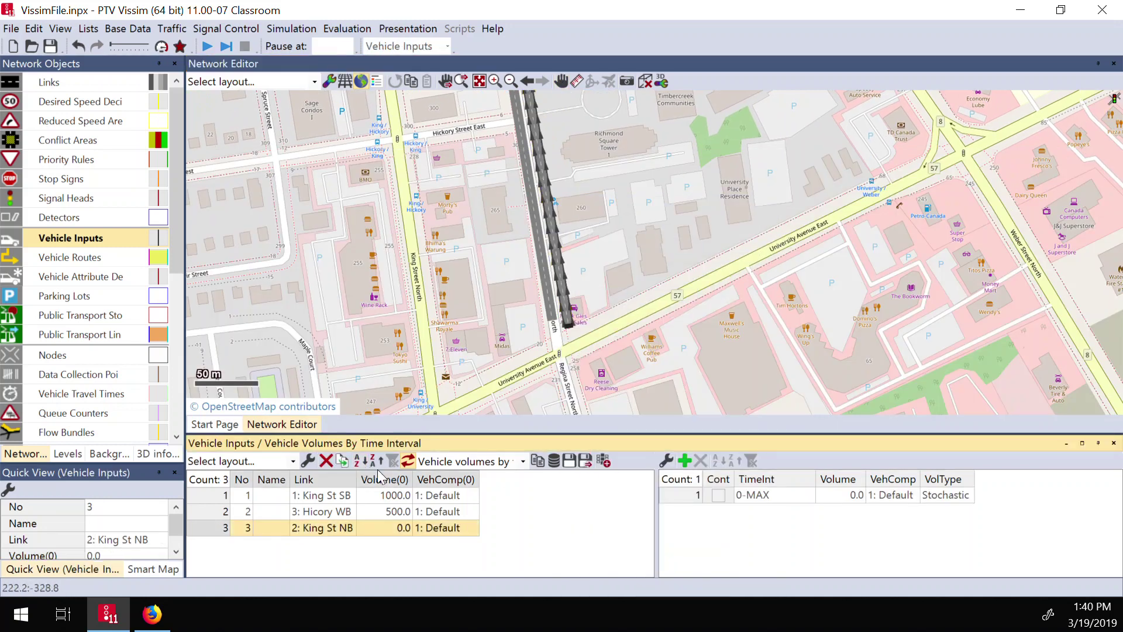
Set the volume of the King St NB vehicle input to 1000 for the 0-MAX interval
left_click(840, 494)
type("1000")
key("Return")
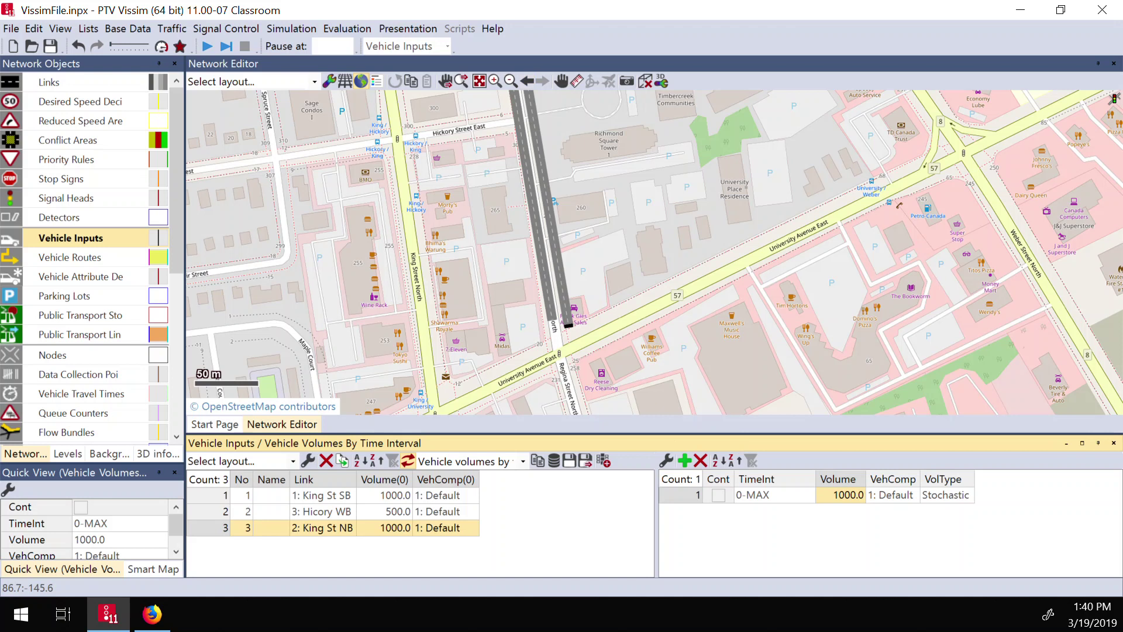
Save the changes and simulate with the northbound input, examine how vehicles merge at the Hickory Street East junction, and stop the simulation
left_click(207, 46)
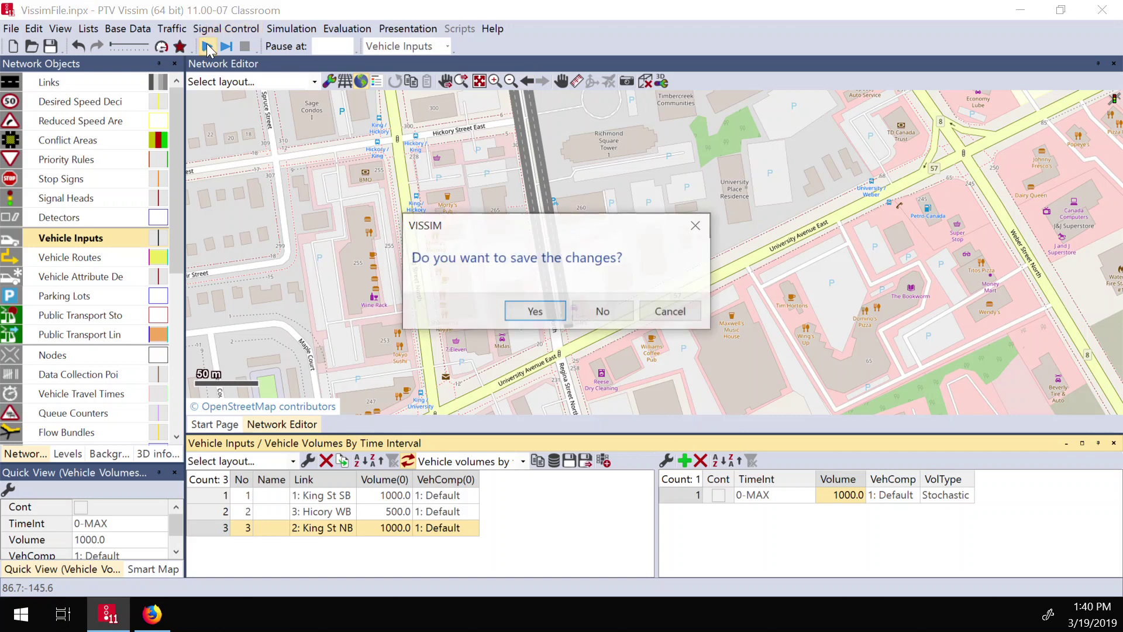
left_click(529, 310)
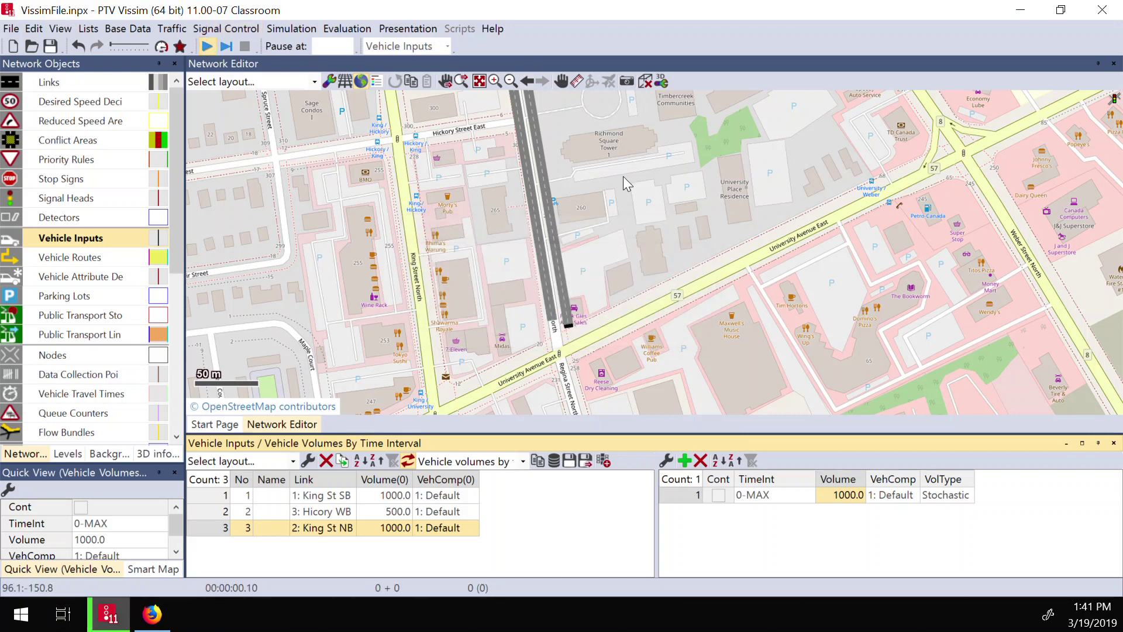
scroll(617, 181, "down", 1)
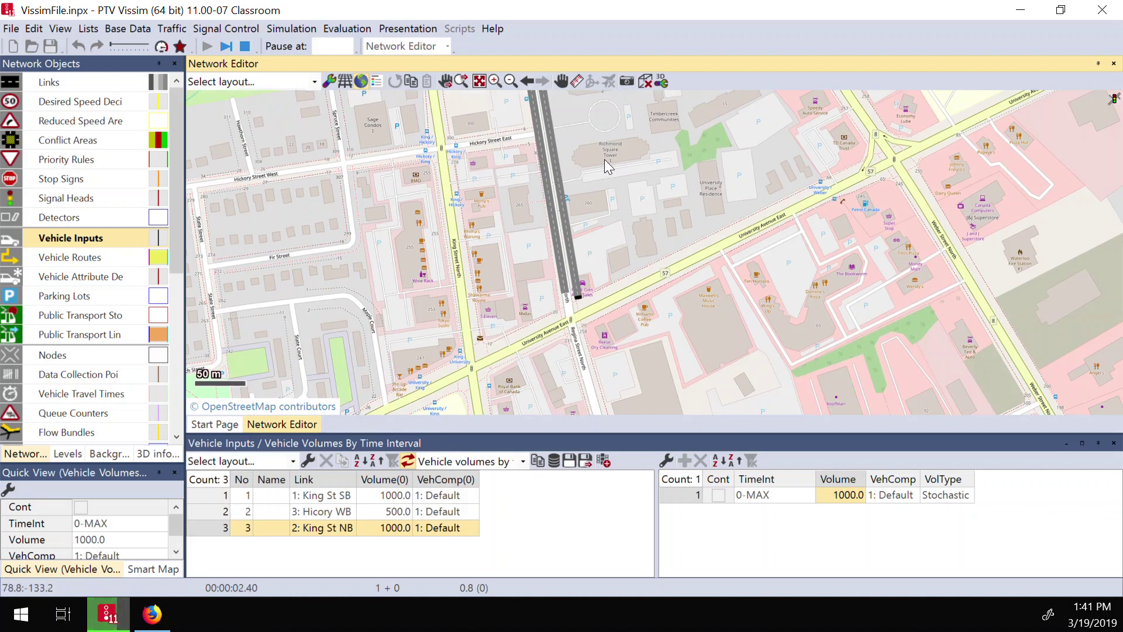
left_click_drag(606, 159, 659, 331)
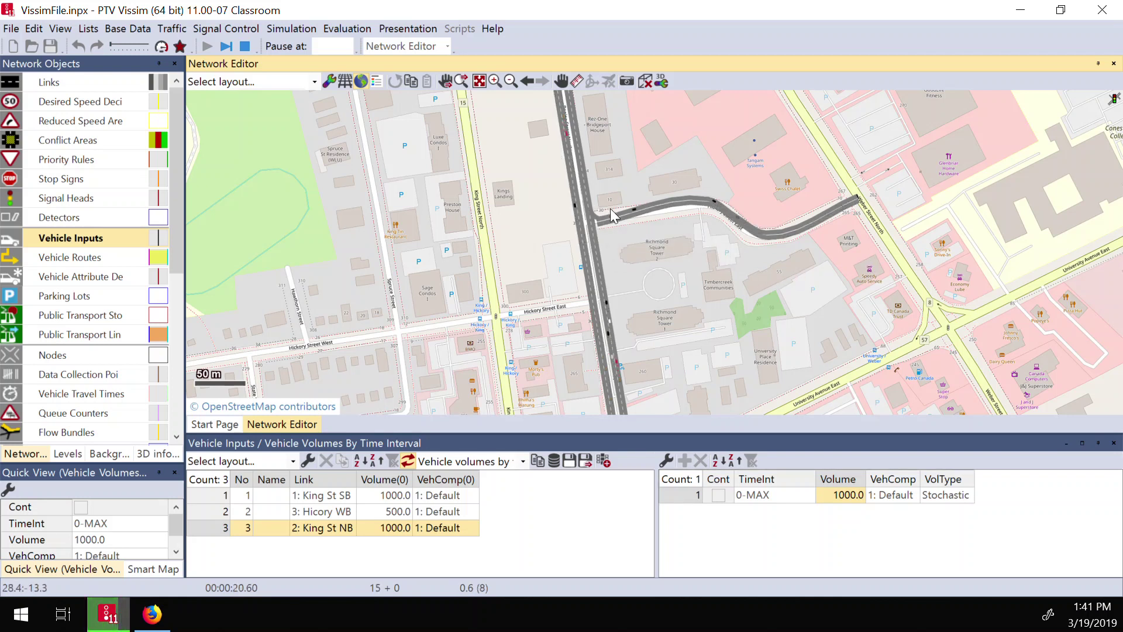
scroll(588, 224, "up", 1)
scroll(587, 225, "up", 4)
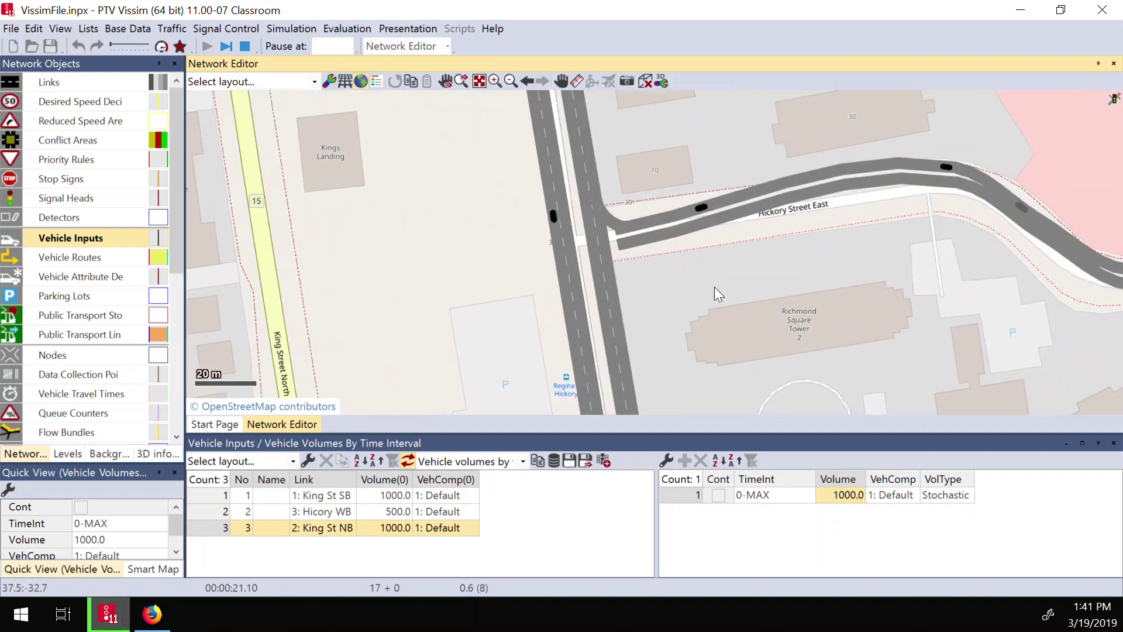
scroll(707, 269, "up", 1)
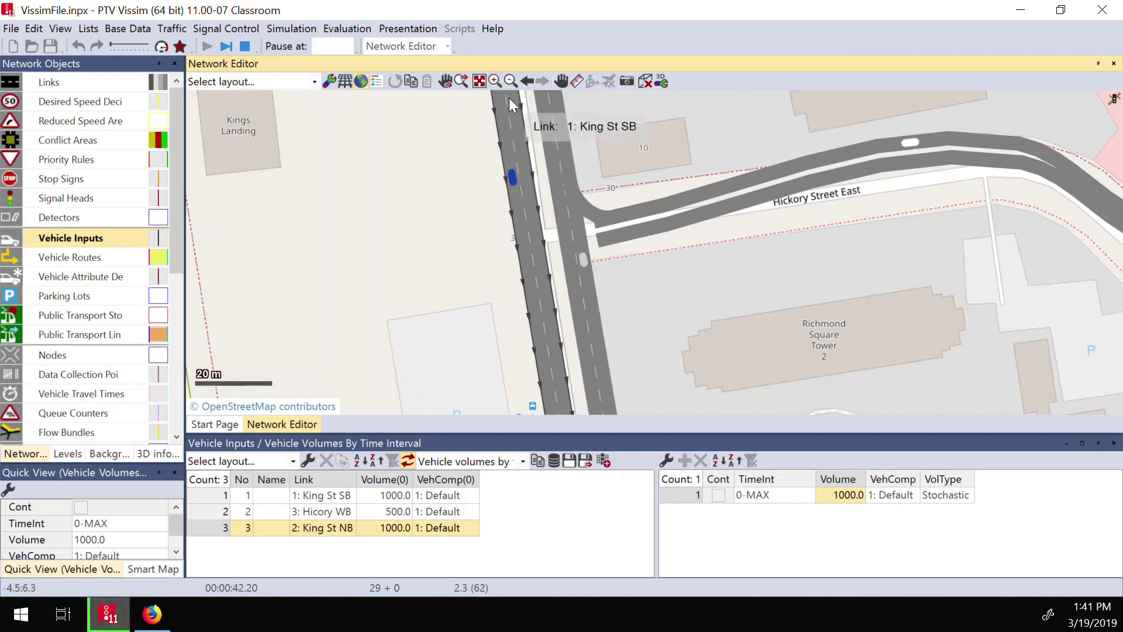
left_click(247, 45)
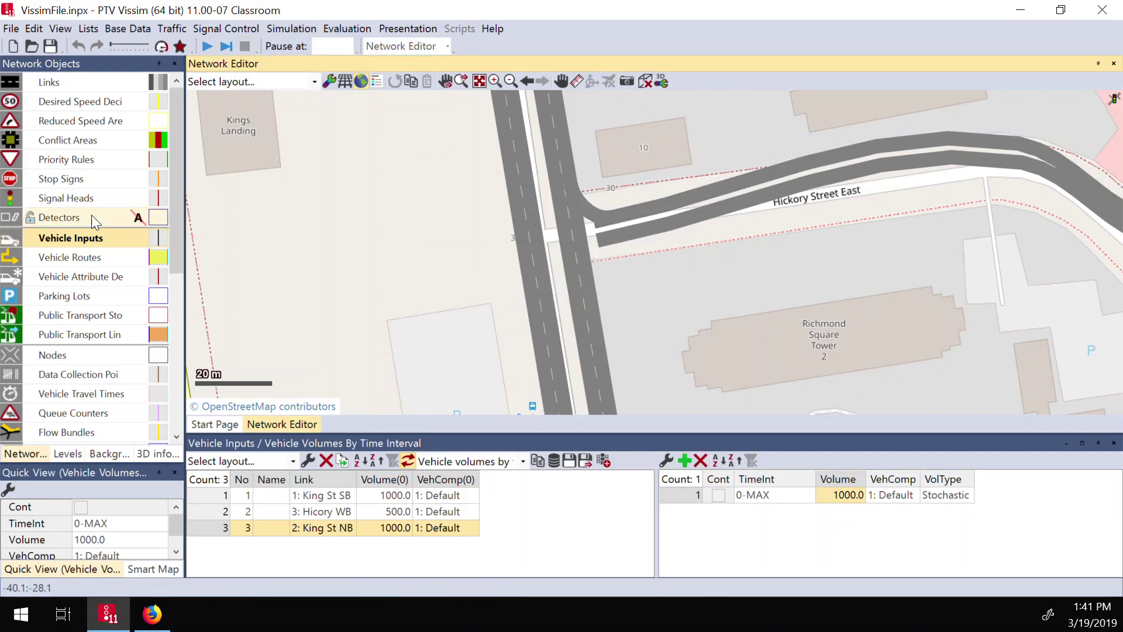
Add a stop sign on lane 1 of the Hicory WB link, at 270.739 m just before the King St junction
left_click(66, 180)
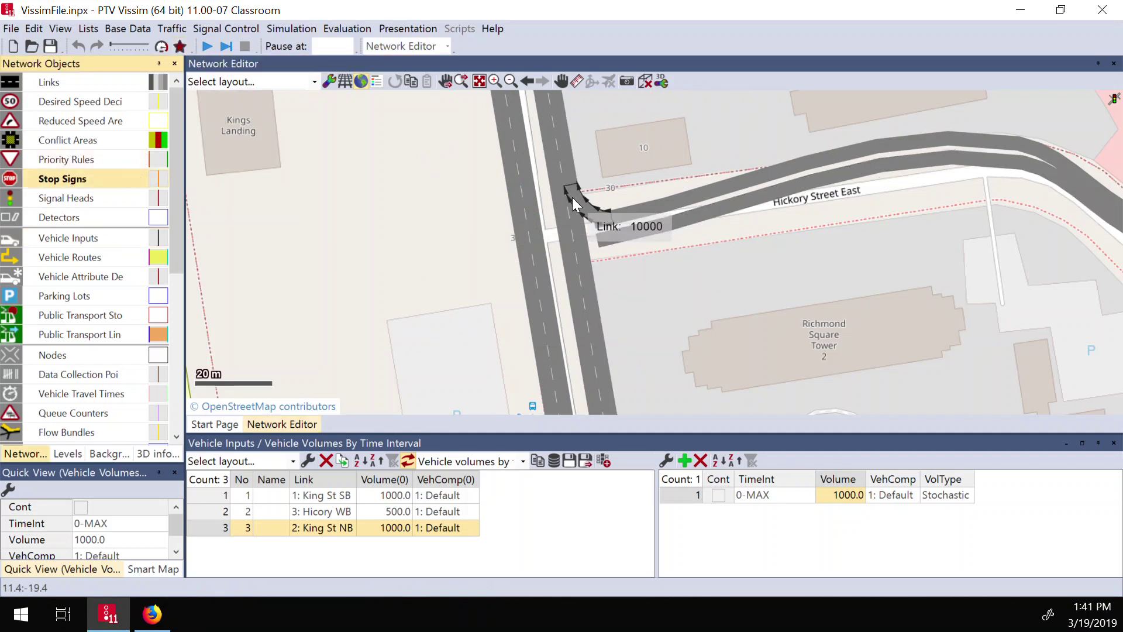
right_click(623, 213)
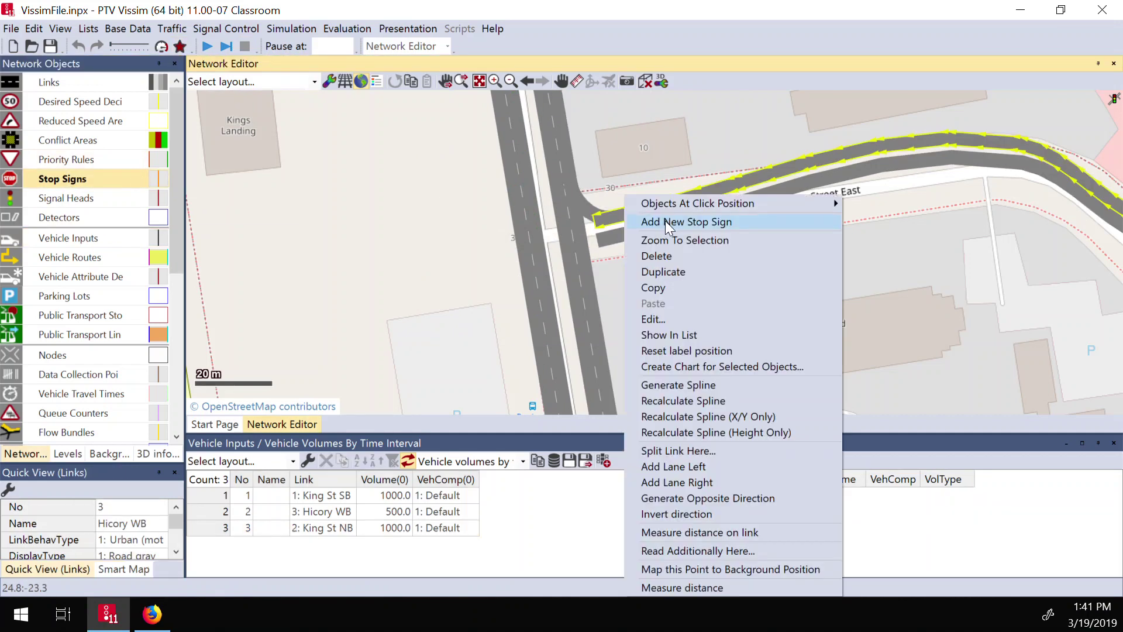
left_click(665, 221)
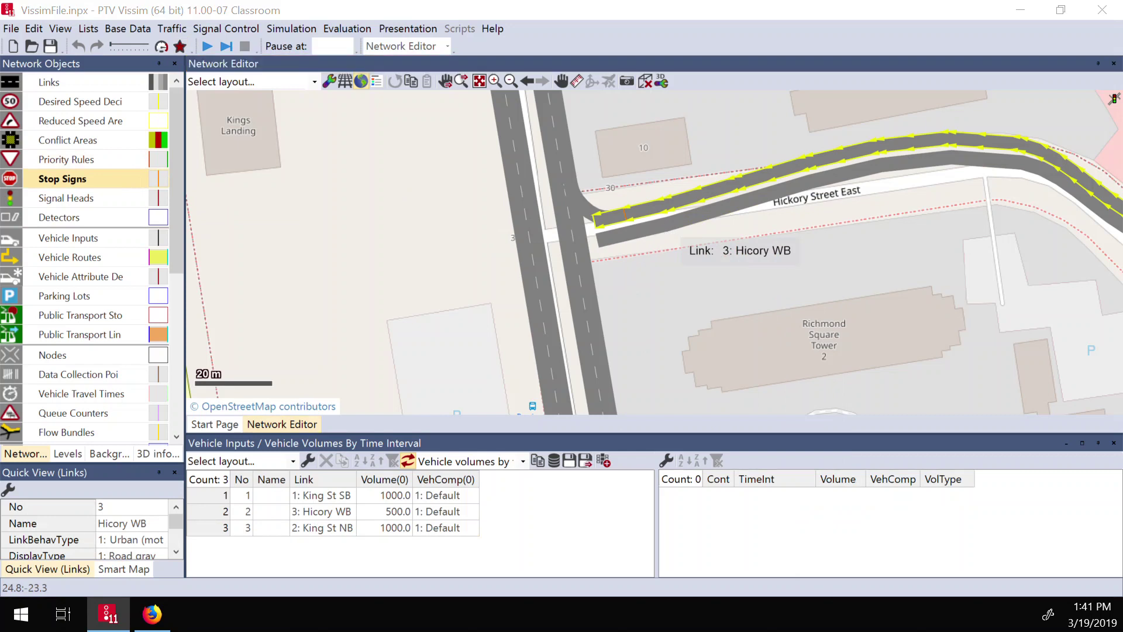
left_click_drag(543, 122, 654, 96)
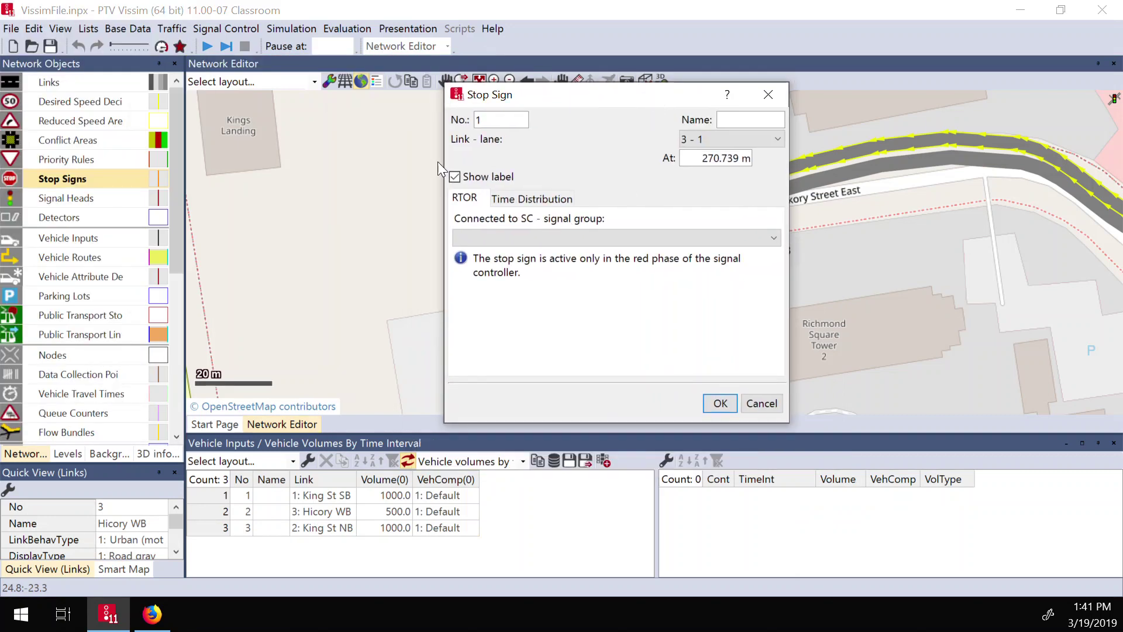
left_click(720, 403)
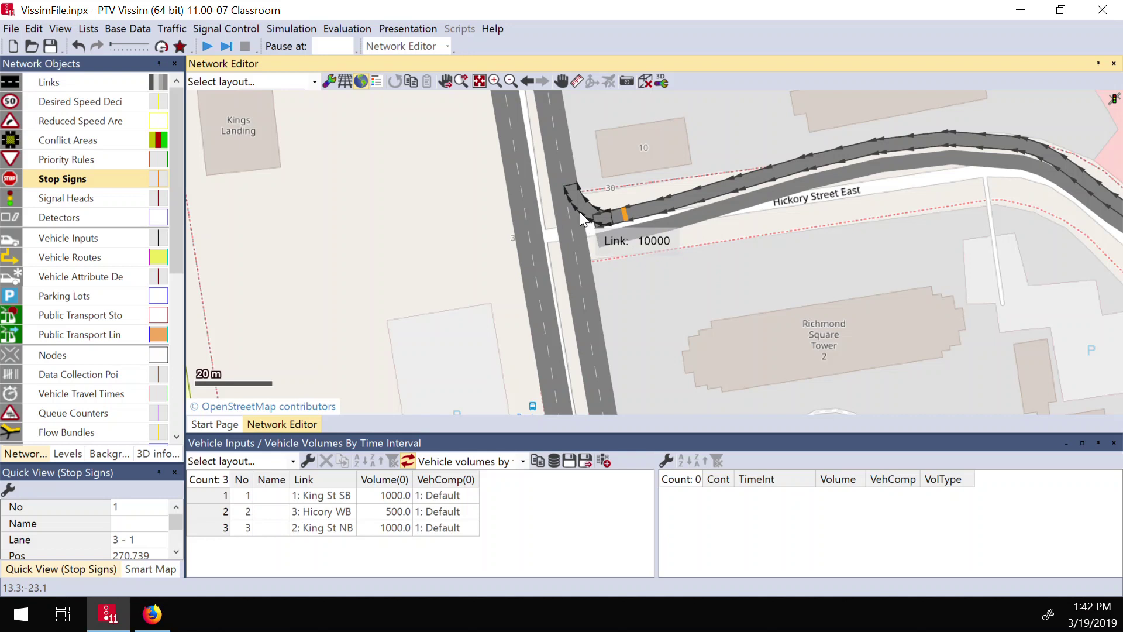
key("ctrl+z")
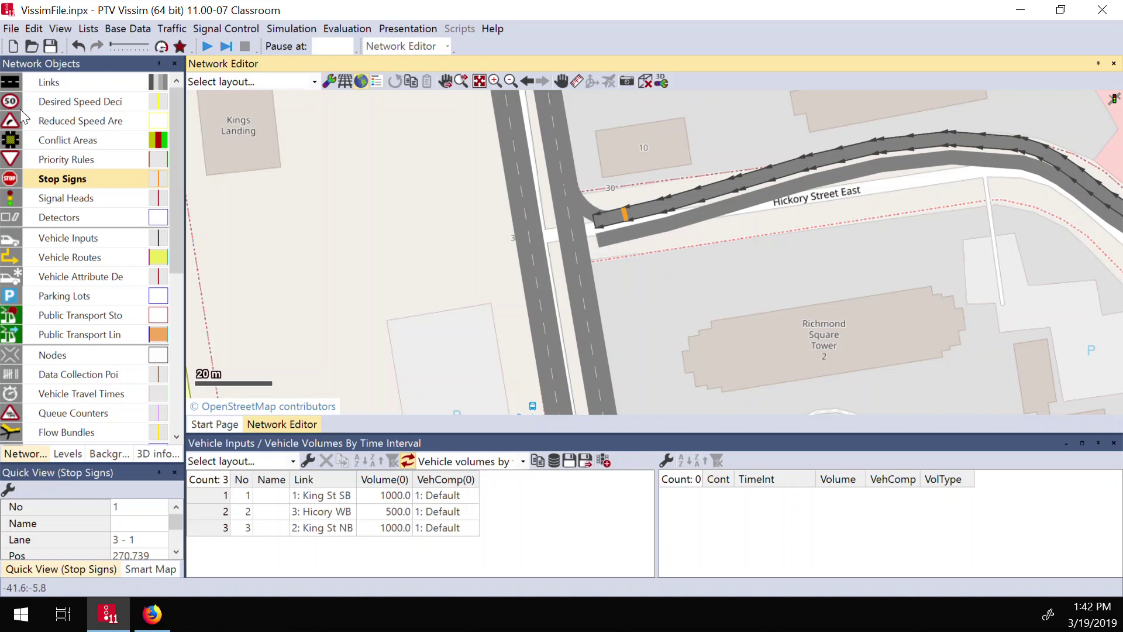
Set the status of the conflict area between King St NB and turning connector 10000 to "2 waits for 1"
left_click(76, 142)
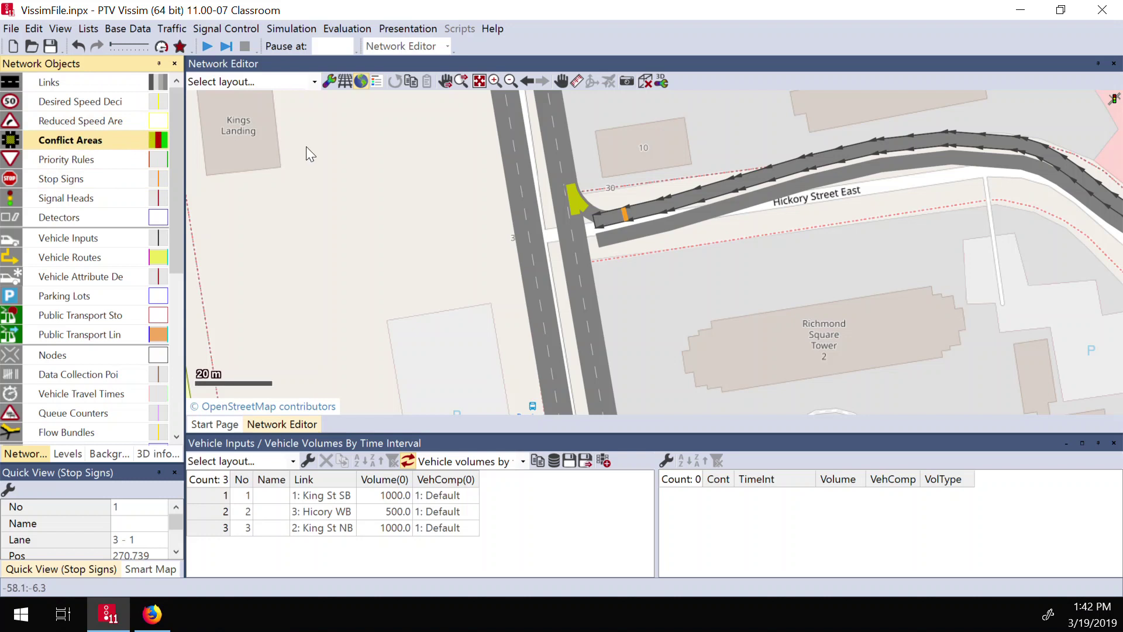
left_click(581, 196)
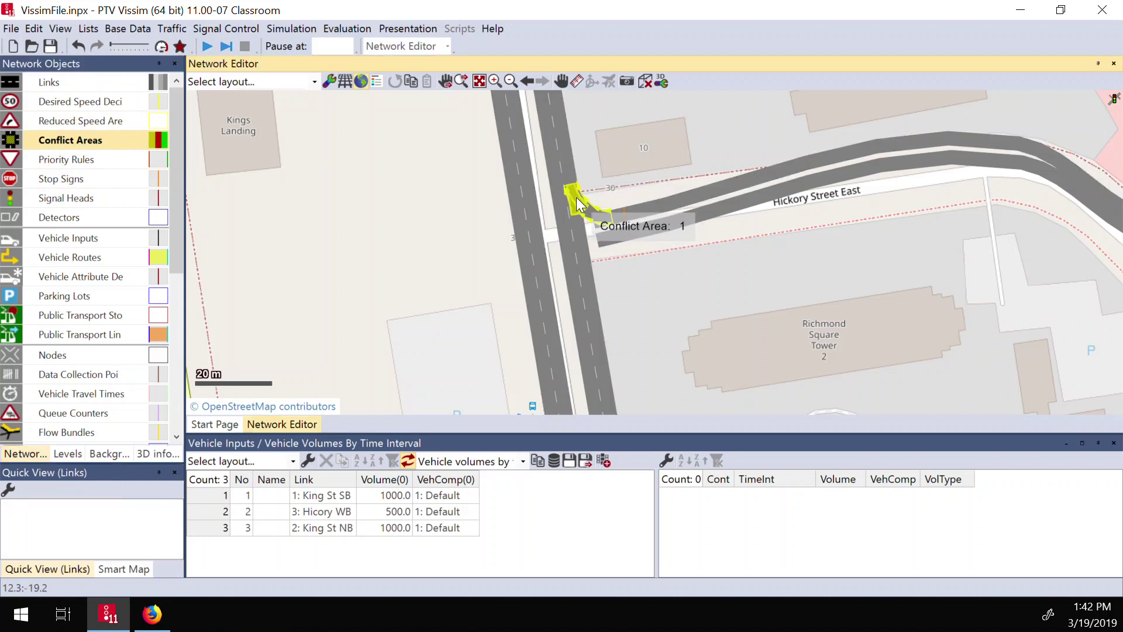
right_click(578, 199)
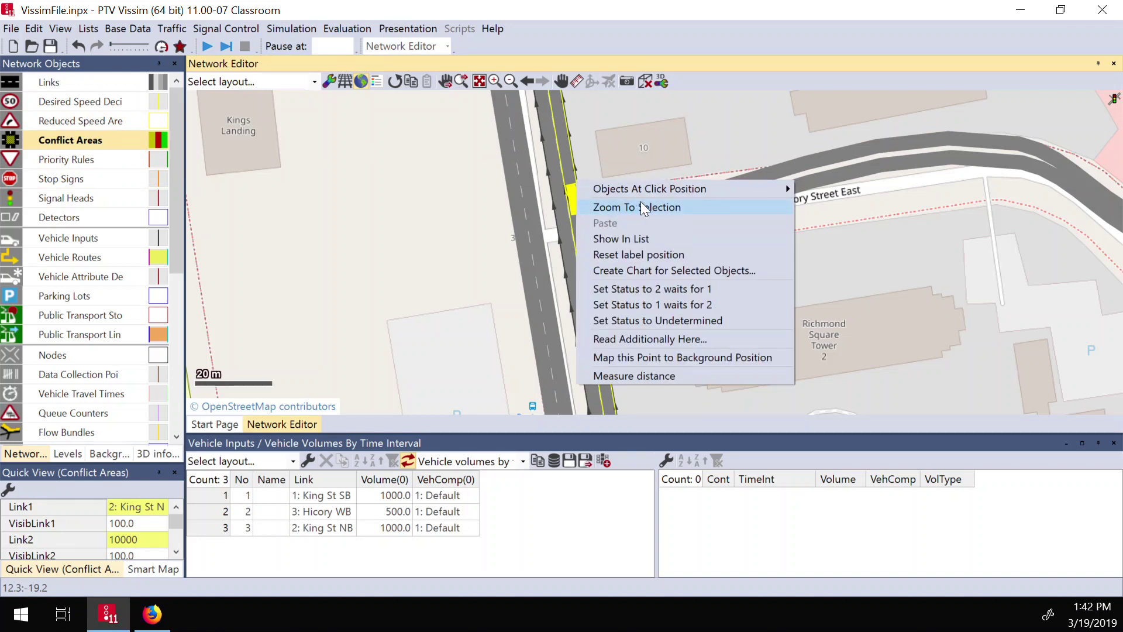
left_click(669, 254)
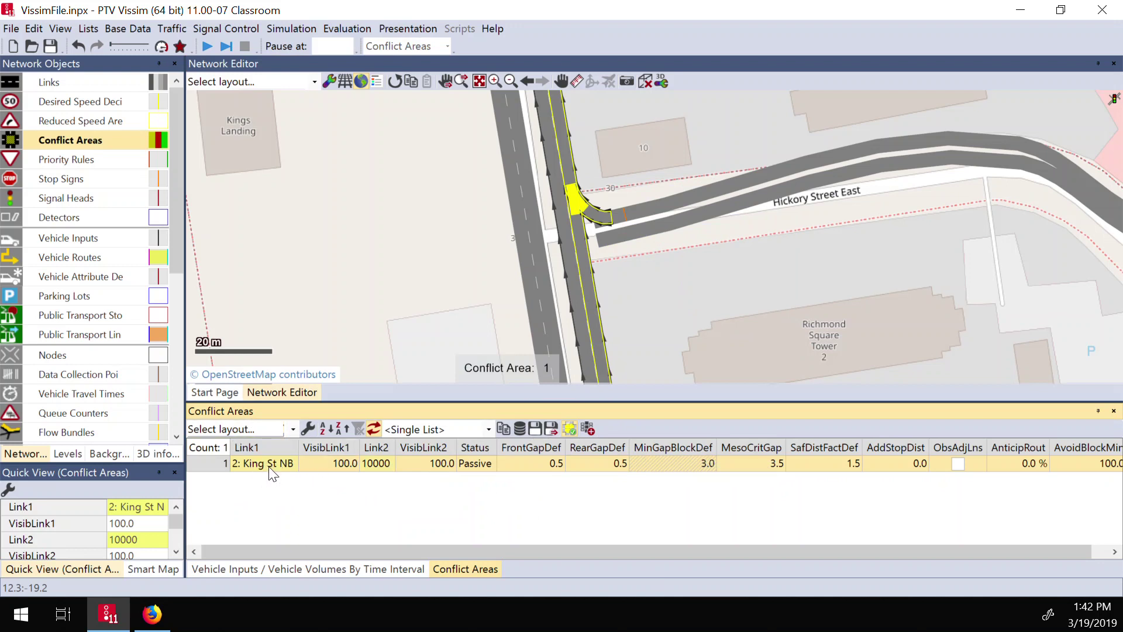
left_click(377, 465)
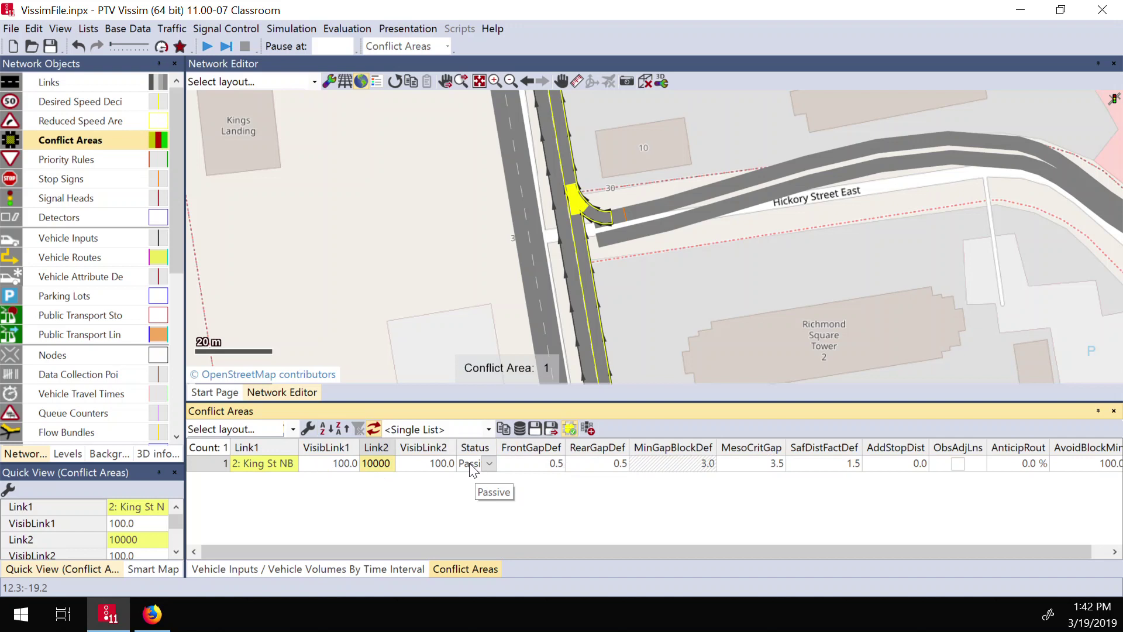
left_click(487, 463)
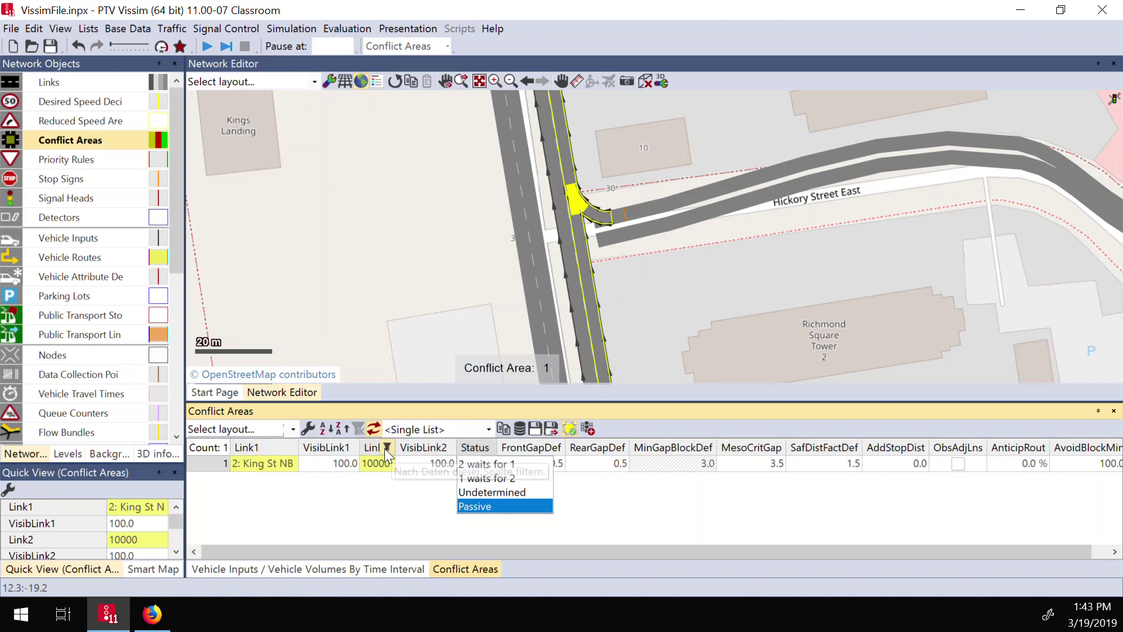
left_click(479, 463)
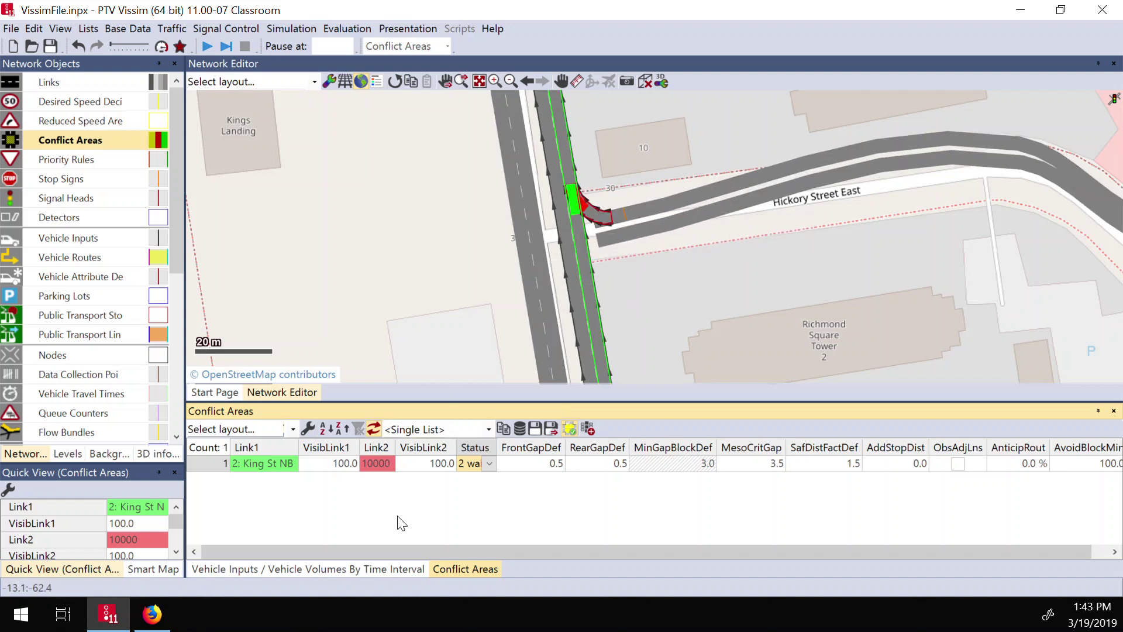
Set the volume of the Hicory WB vehicle input to 1000 for the 0-MAX interval
left_click(241, 567)
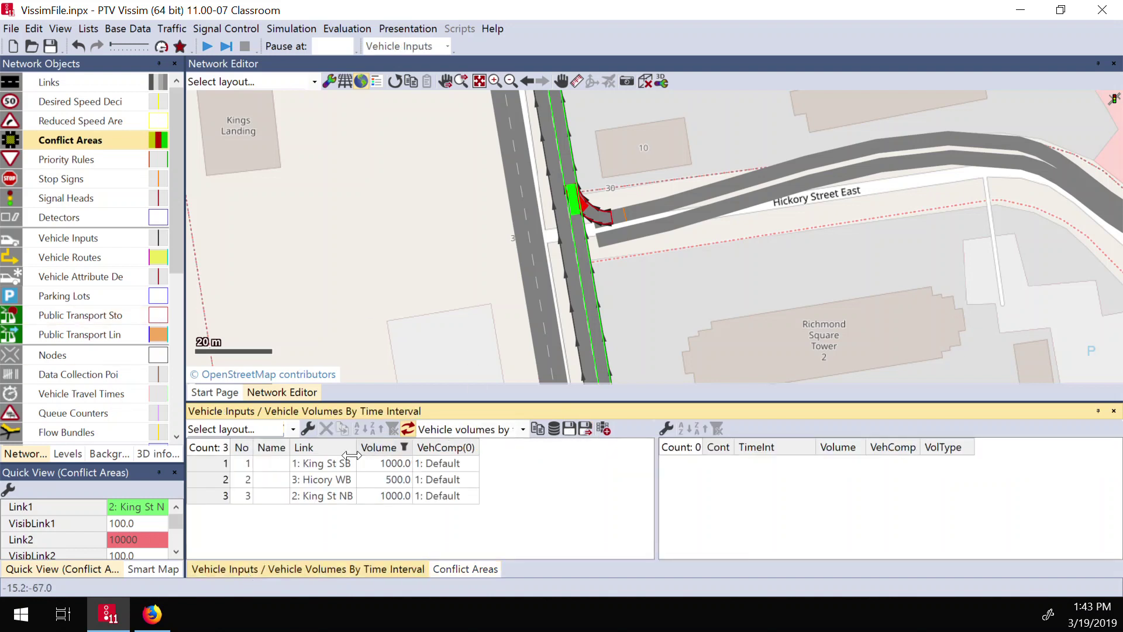
left_click(438, 479)
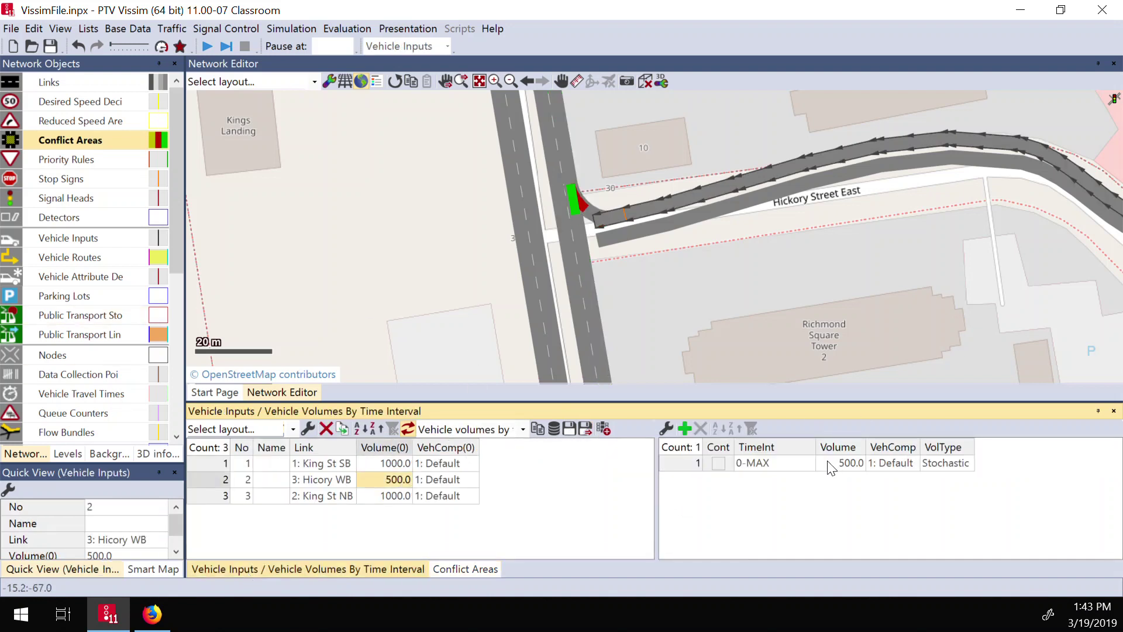
left_click(829, 463)
type("100")
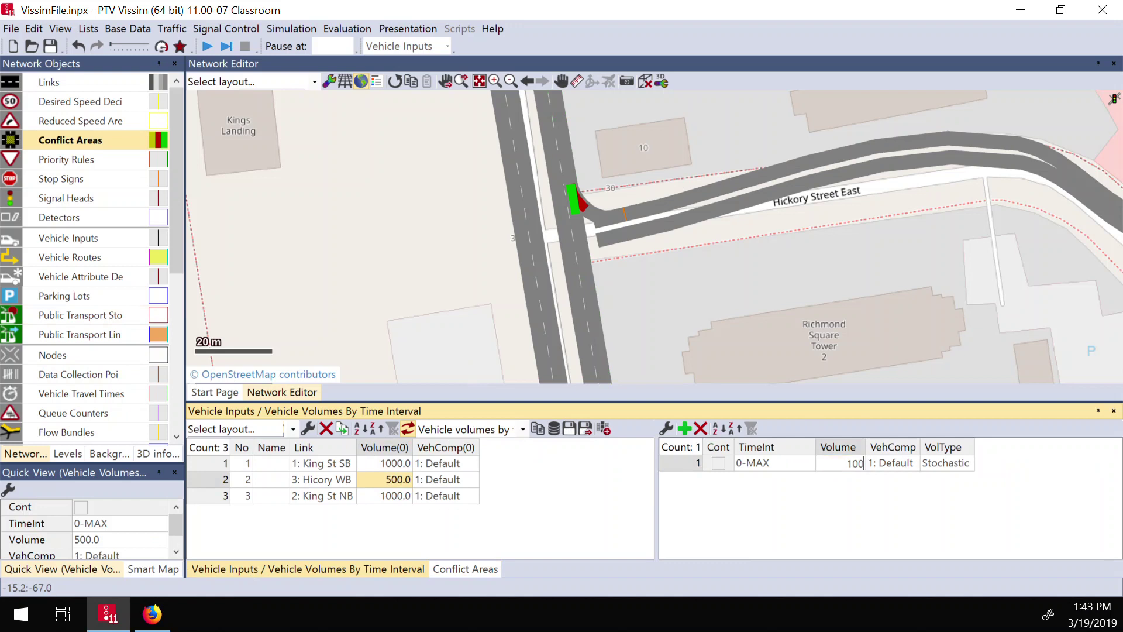
key("Return")
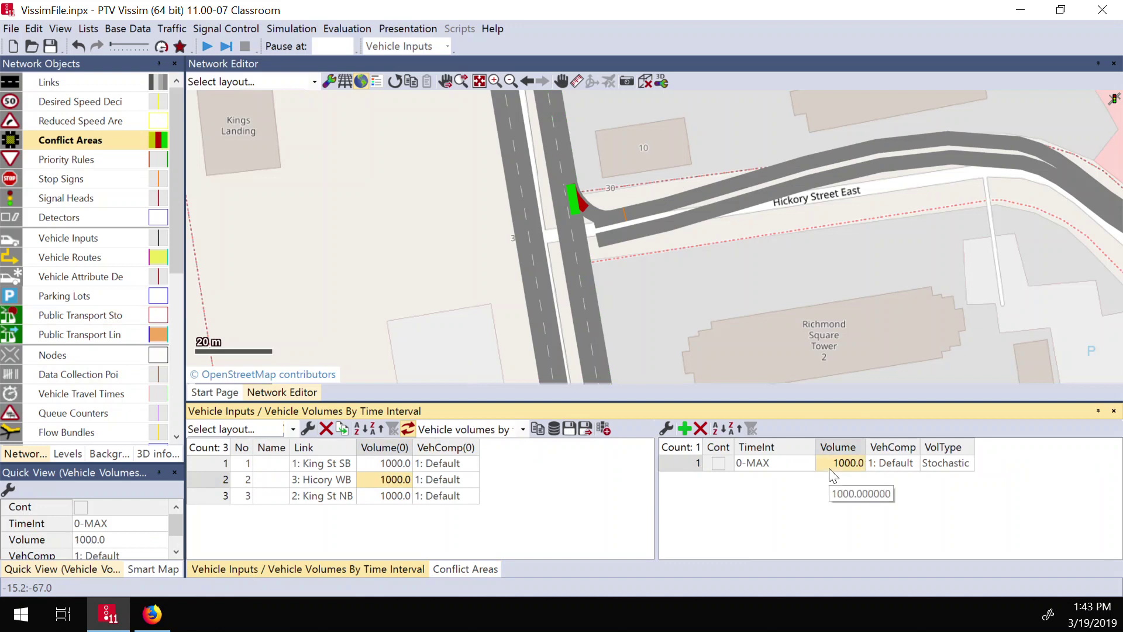
Run the simulation, watch Hickory Street East traffic stop and yield to King St NB, end the run, and ignore the warnings
left_click(217, 46)
left_click(520, 306)
left_click(890, 272)
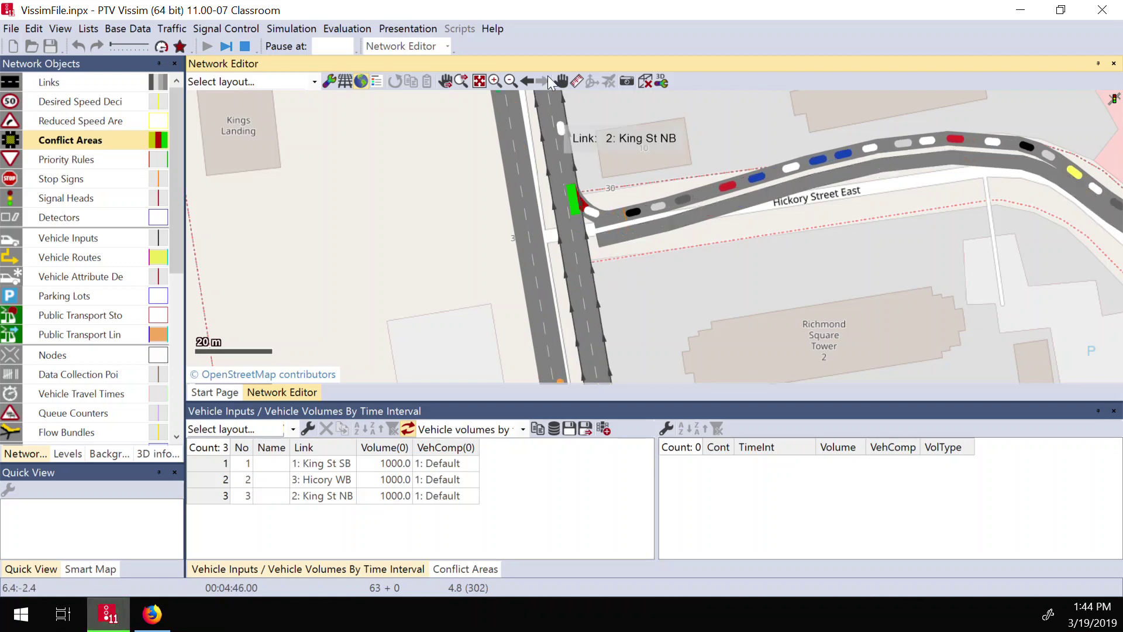
left_click(246, 46)
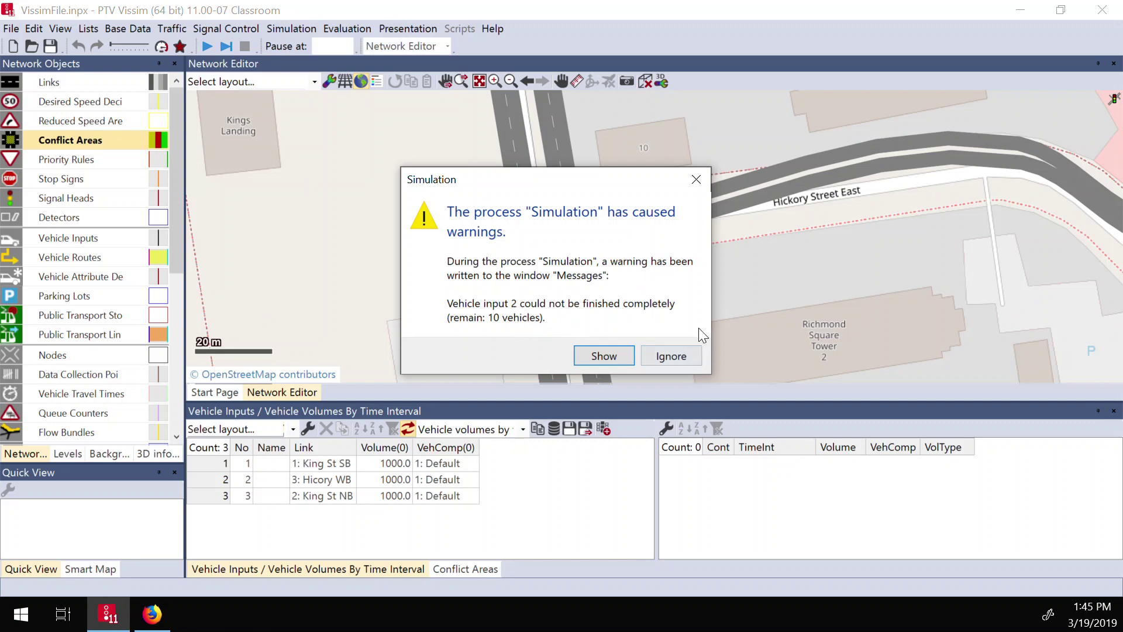
left_click(667, 354)
Examine the network layout from the Hickory Street East junction to the southern ends of the King St links at University Avenue East
scroll(612, 307, "down", 4)
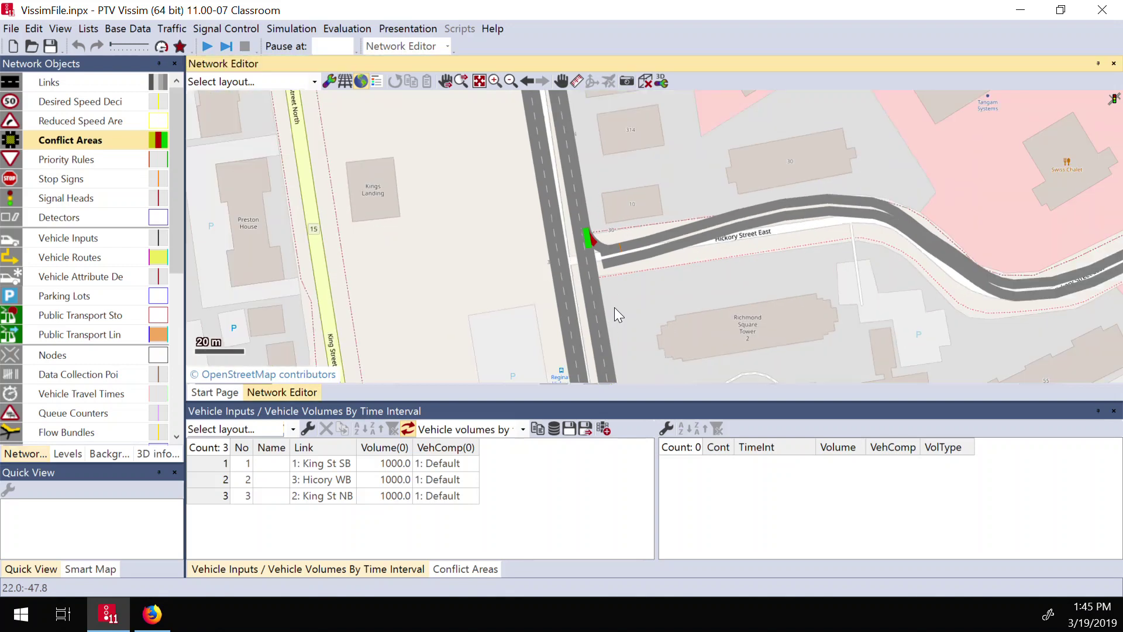
scroll(614, 307, "down", 3)
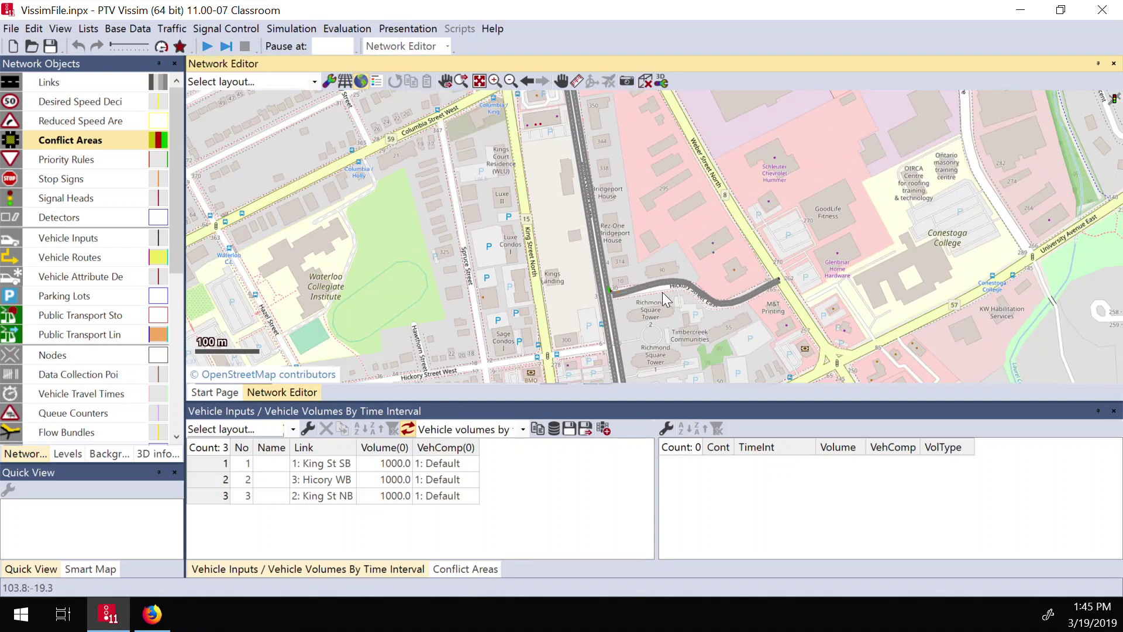
left_click_drag(644, 308, 626, 158)
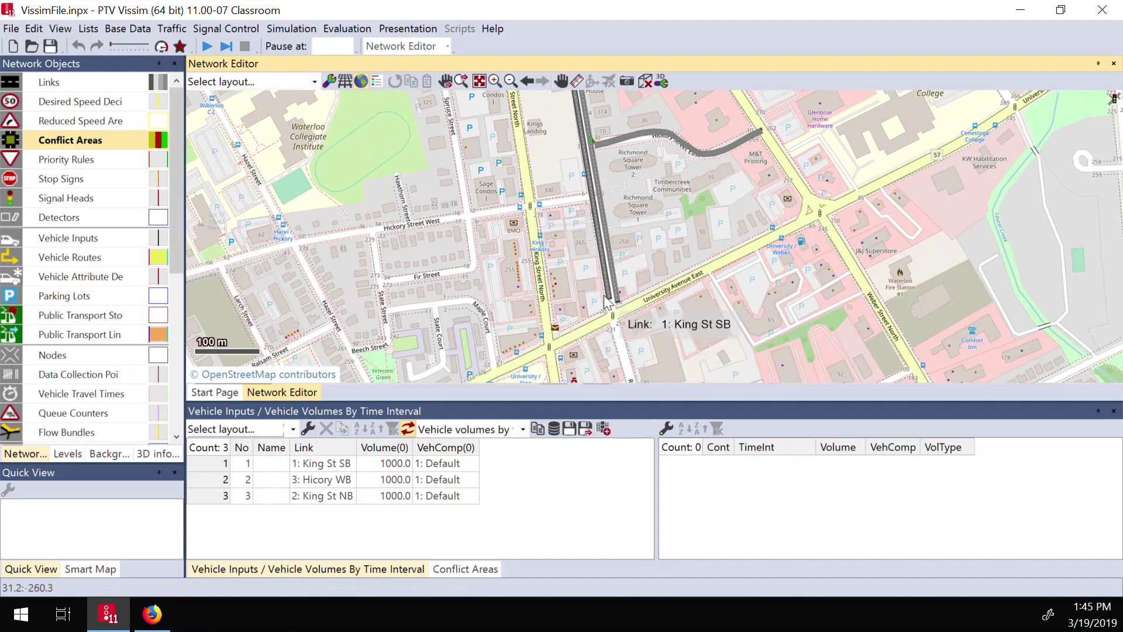
scroll(611, 299, "up", 2)
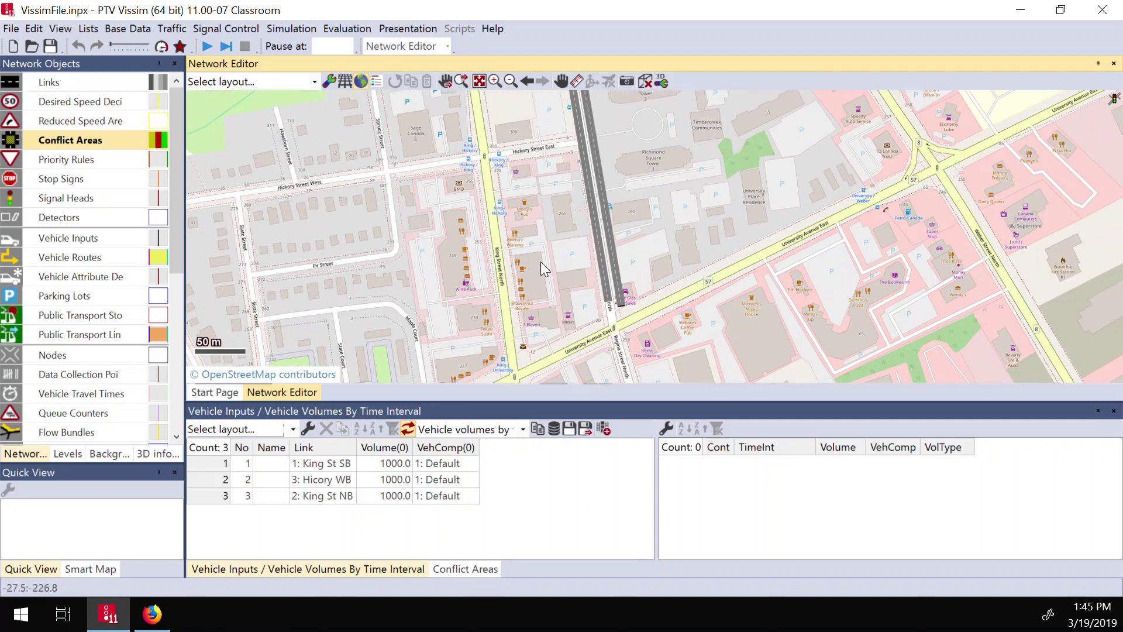
scroll(614, 335, "up", 1)
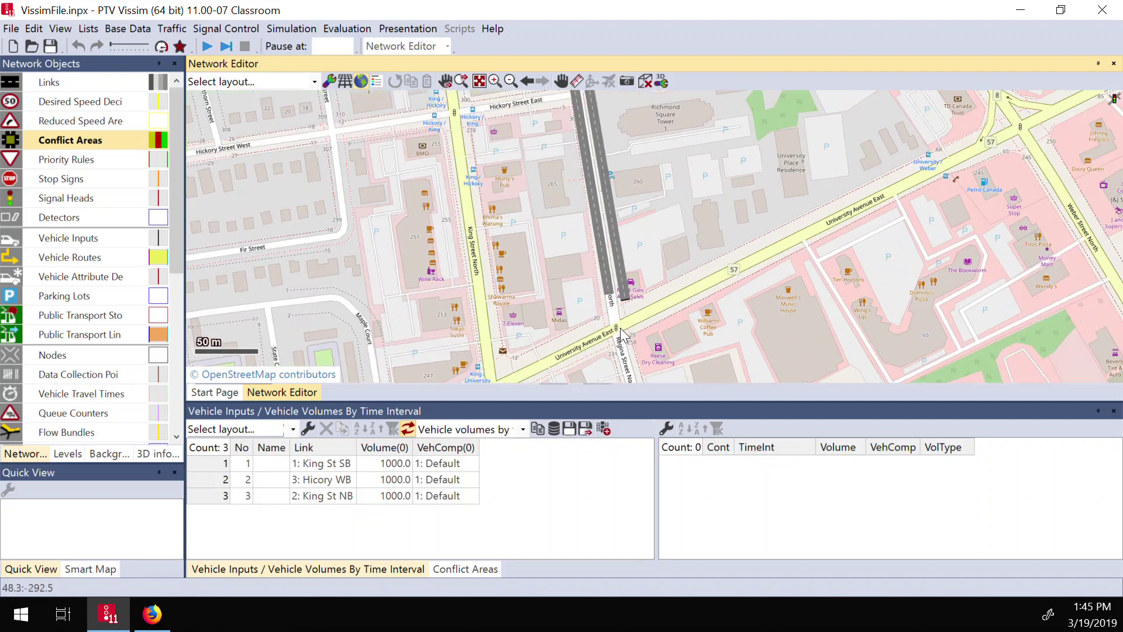
scroll(620, 321, "up", 1)
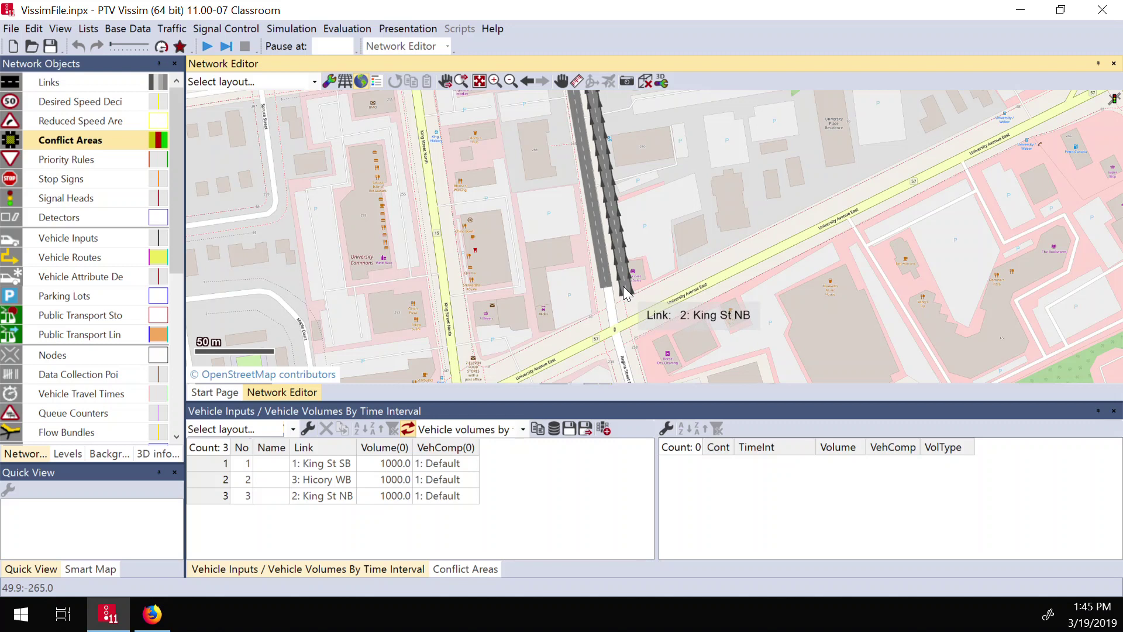
scroll(621, 319, "up", 1)
scroll(623, 309, "up", 1)
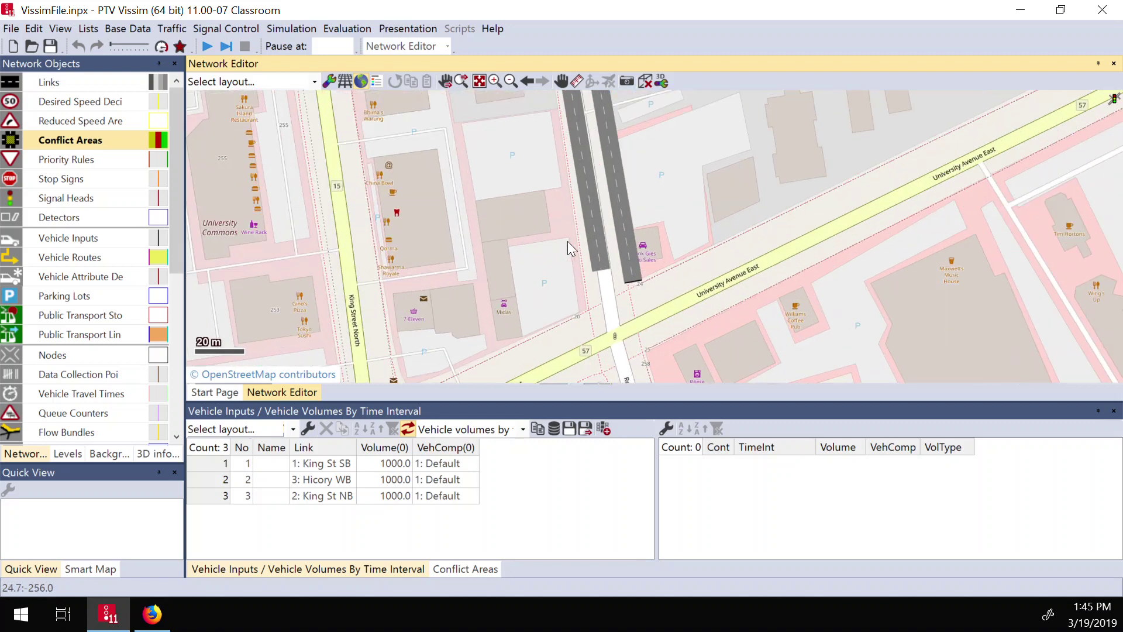
scroll(577, 219, "down", 1)
scroll(581, 201, "down", 1)
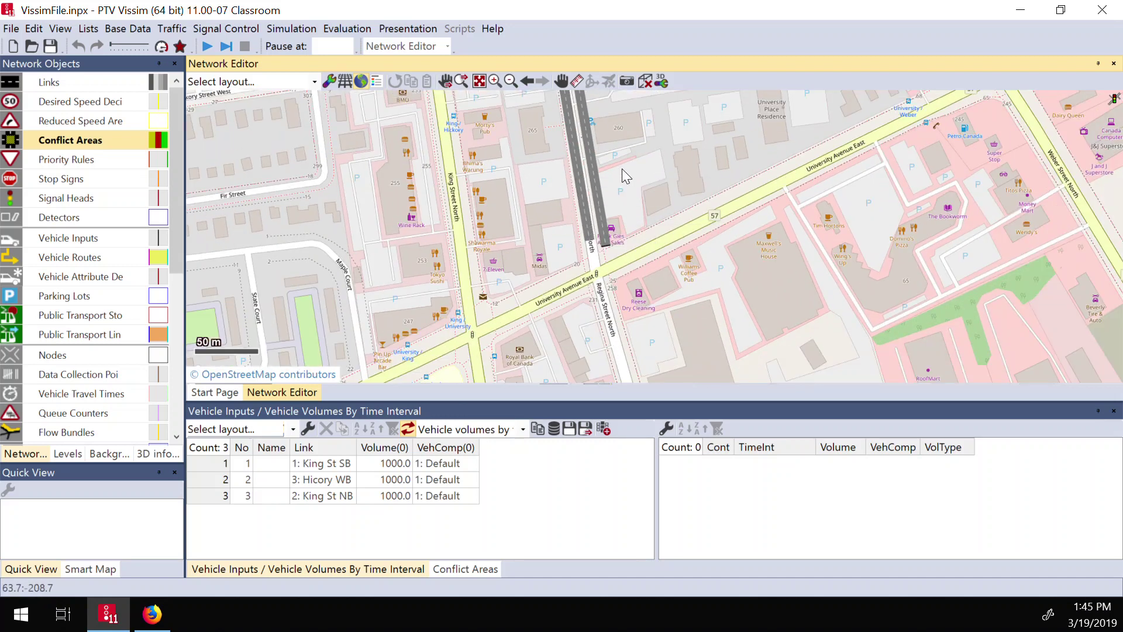
scroll(623, 162, "down", 2)
scroll(620, 141, "down", 1)
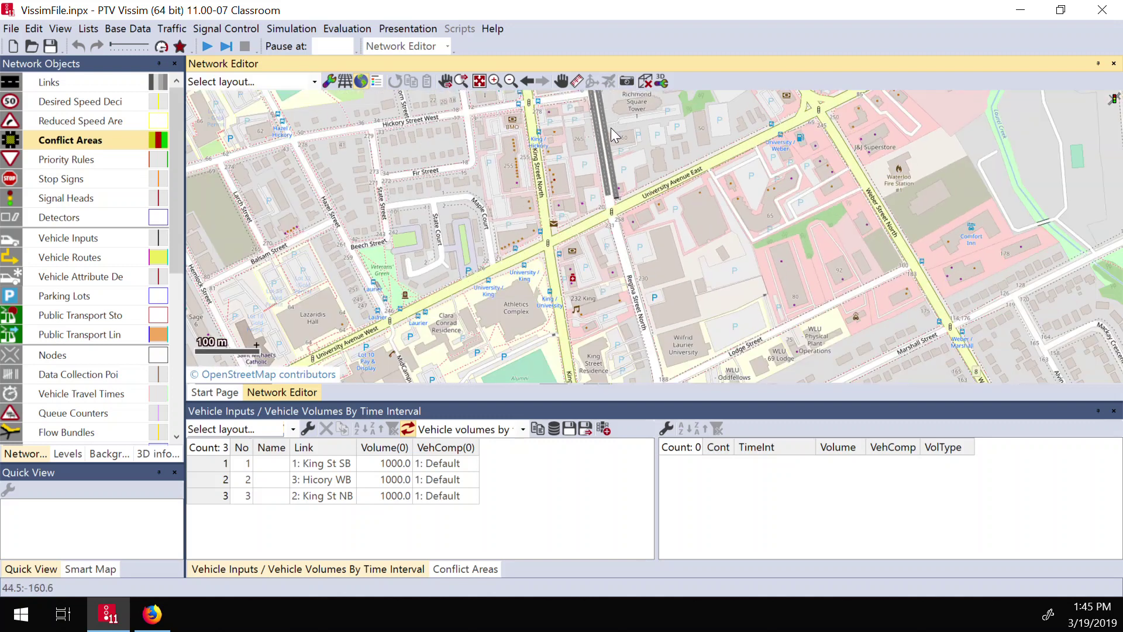
Switch the network display to wireframe mode with the King St and Hickory Street East links in view
left_click_drag(654, 124, 651, 205)
key("ctrl+a")
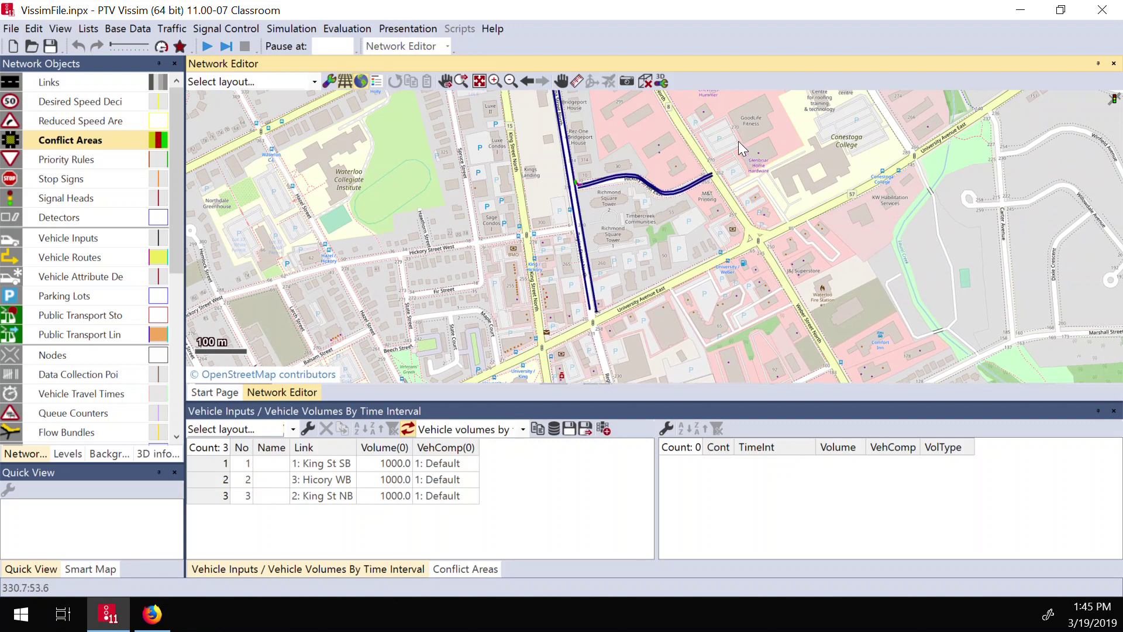
left_click(605, 183)
left_click_drag(620, 199, 567, 193)
left_click(630, 187)
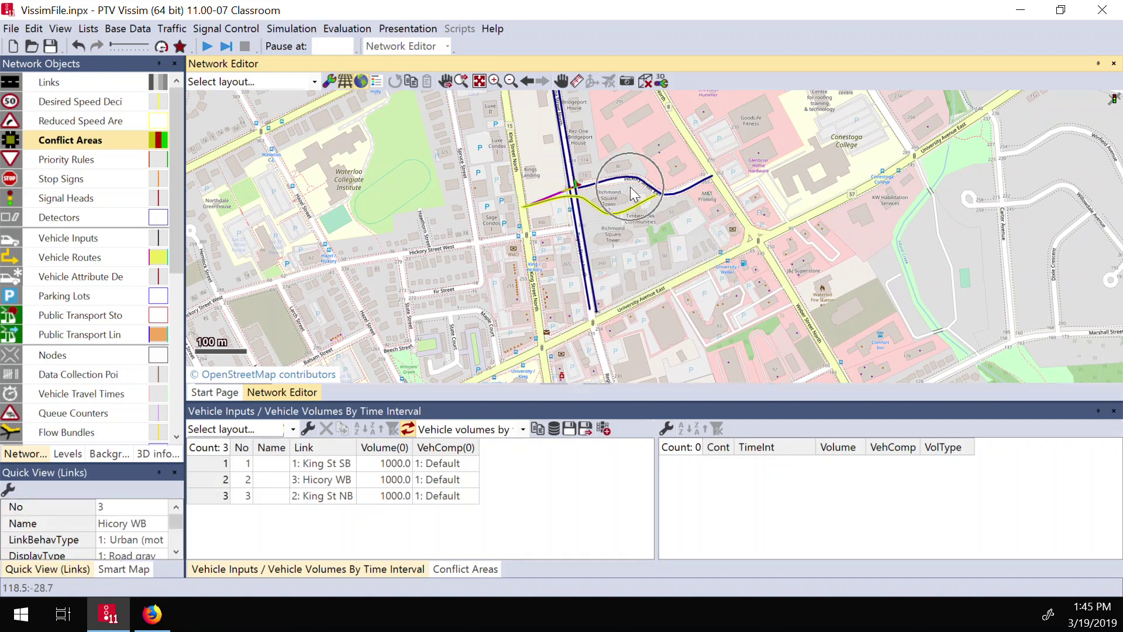
left_click(596, 179)
right_click(596, 174)
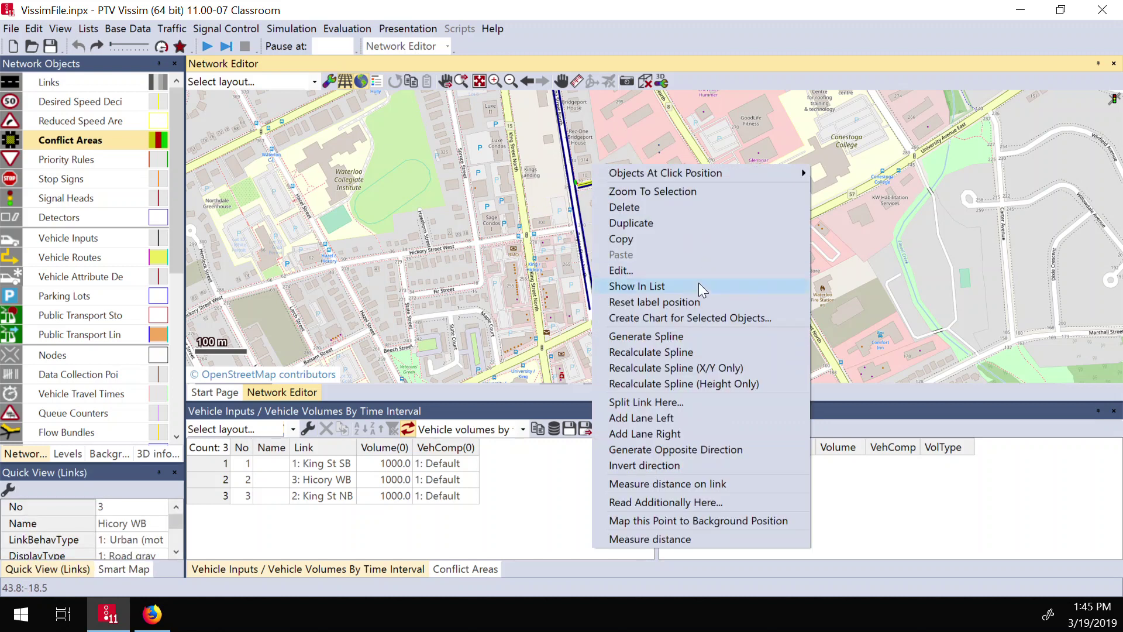
left_click(553, 268)
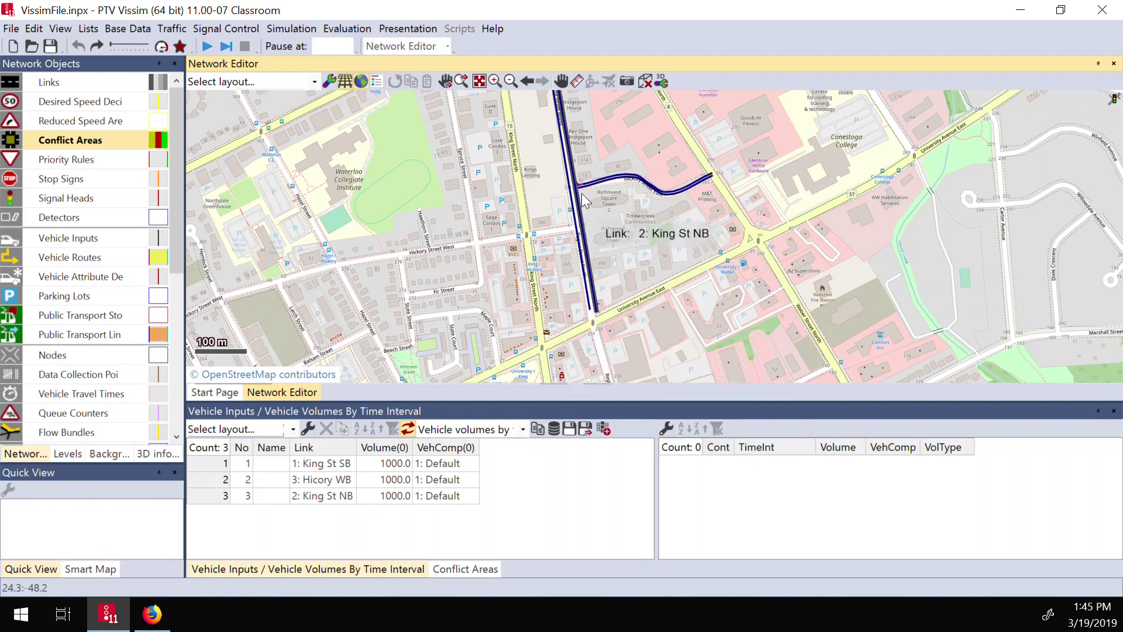
Set the background map provider of the network display to Bing Maps (Aerial View)
scroll(628, 212, "up", 1)
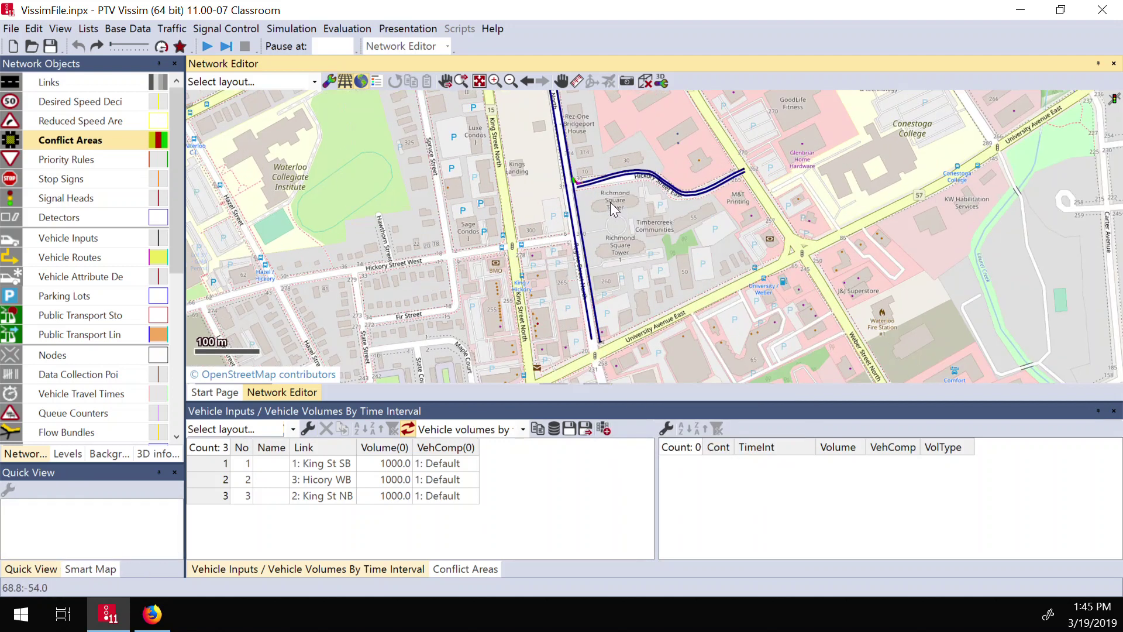
left_click(331, 82)
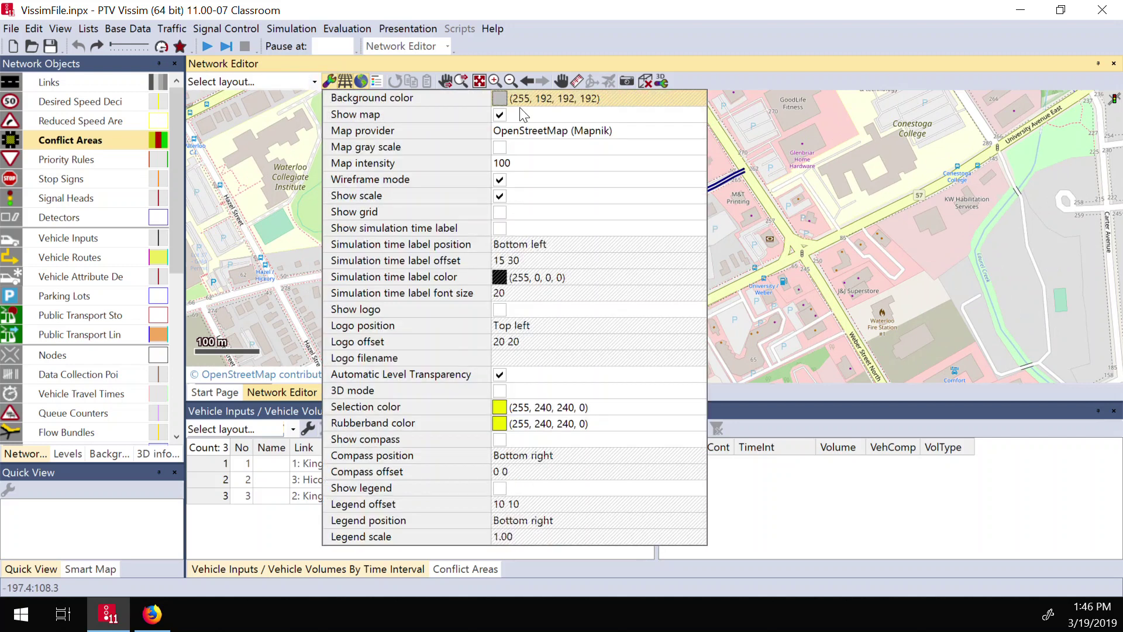
left_click(693, 131)
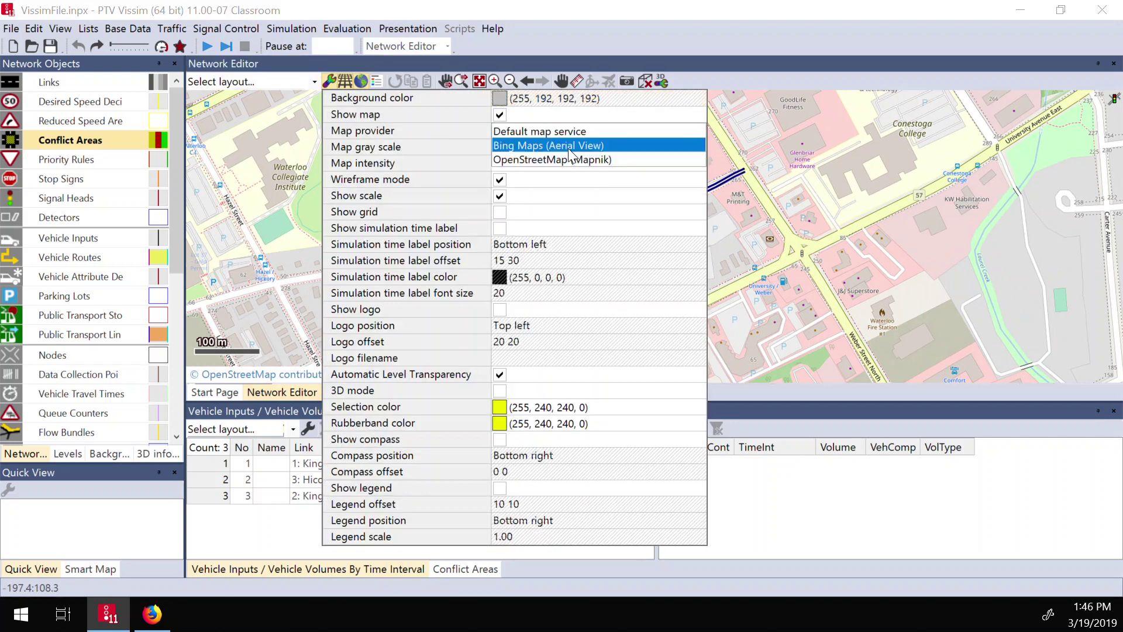
left_click(743, 222)
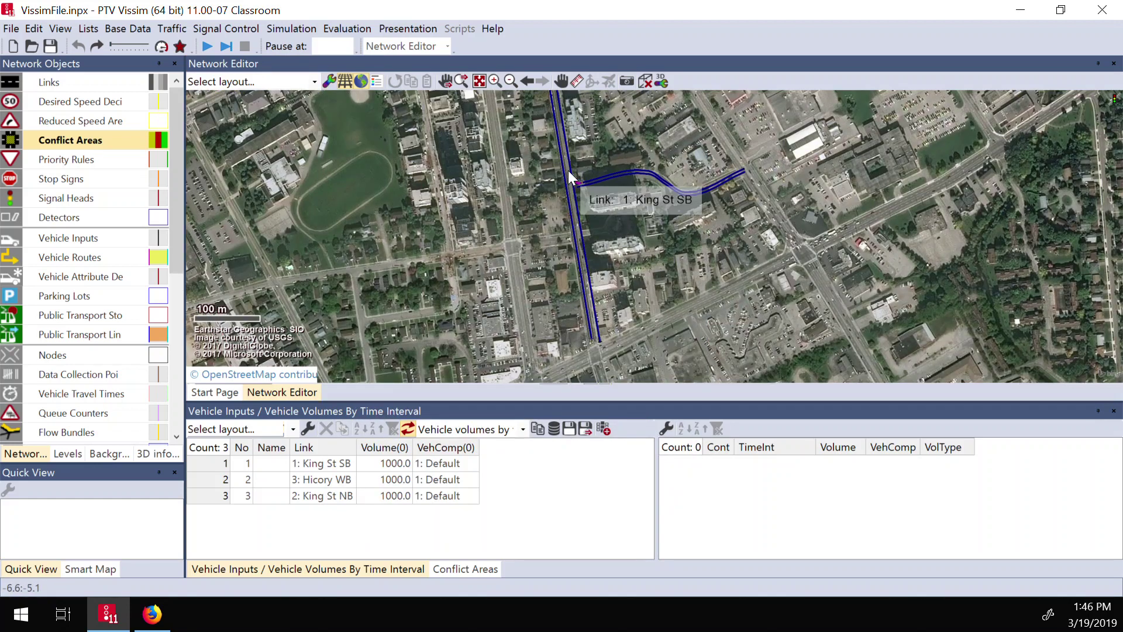
Compare the King St and Hickory Street East links with the streets in the aerial image, using normal and wireframe display
scroll(582, 178, "up", 4)
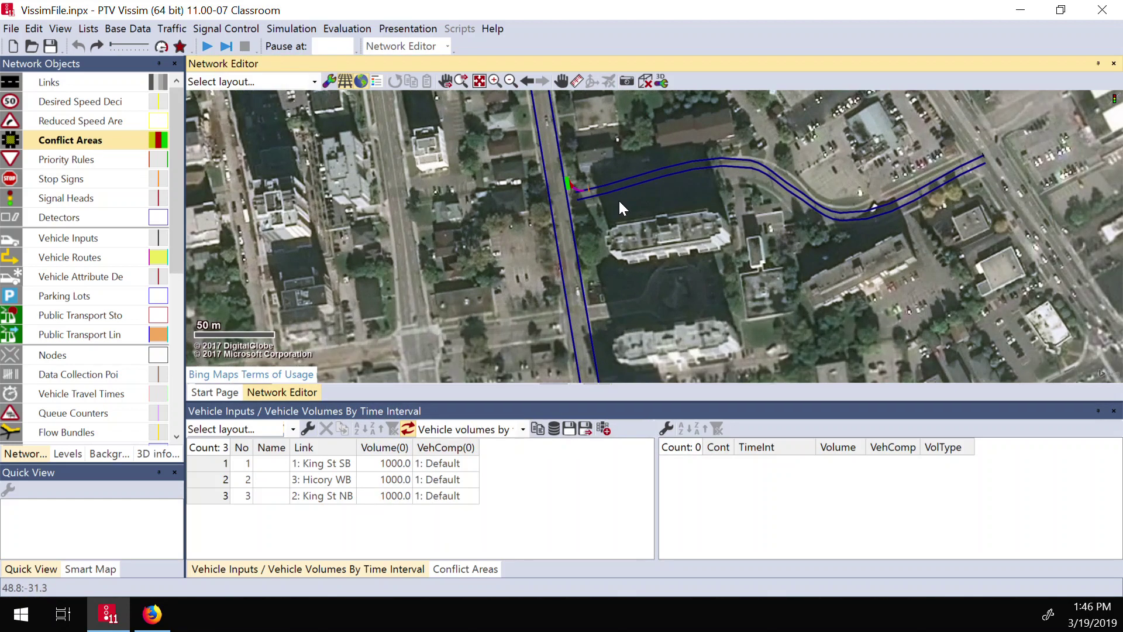
scroll(575, 189, "up", 3)
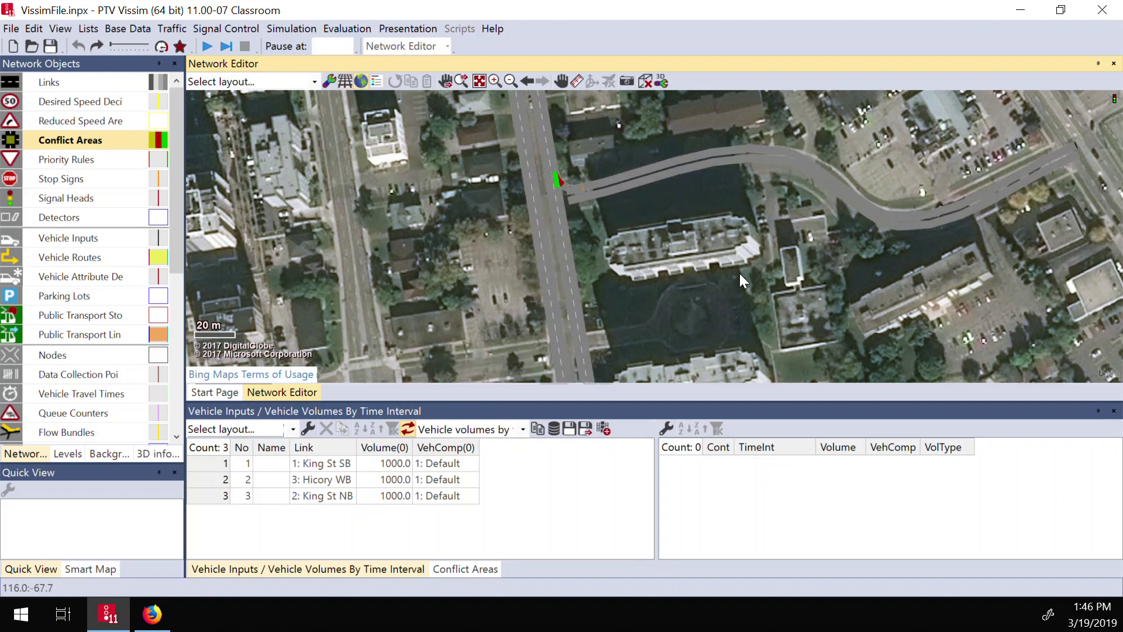
left_click(552, 205)
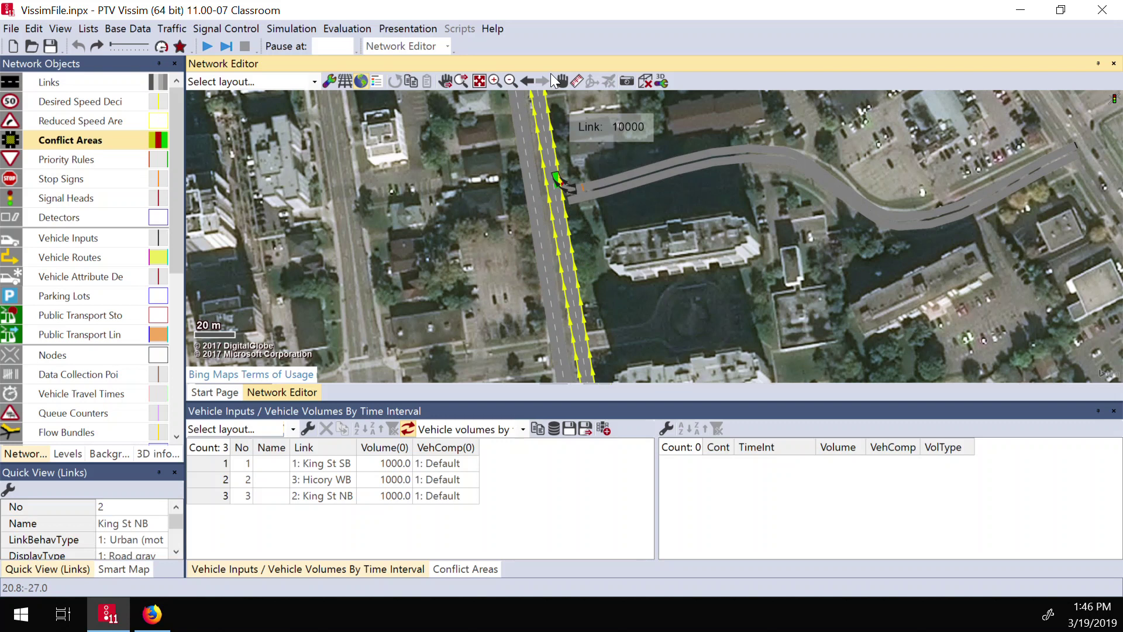
key("ctrl+w")
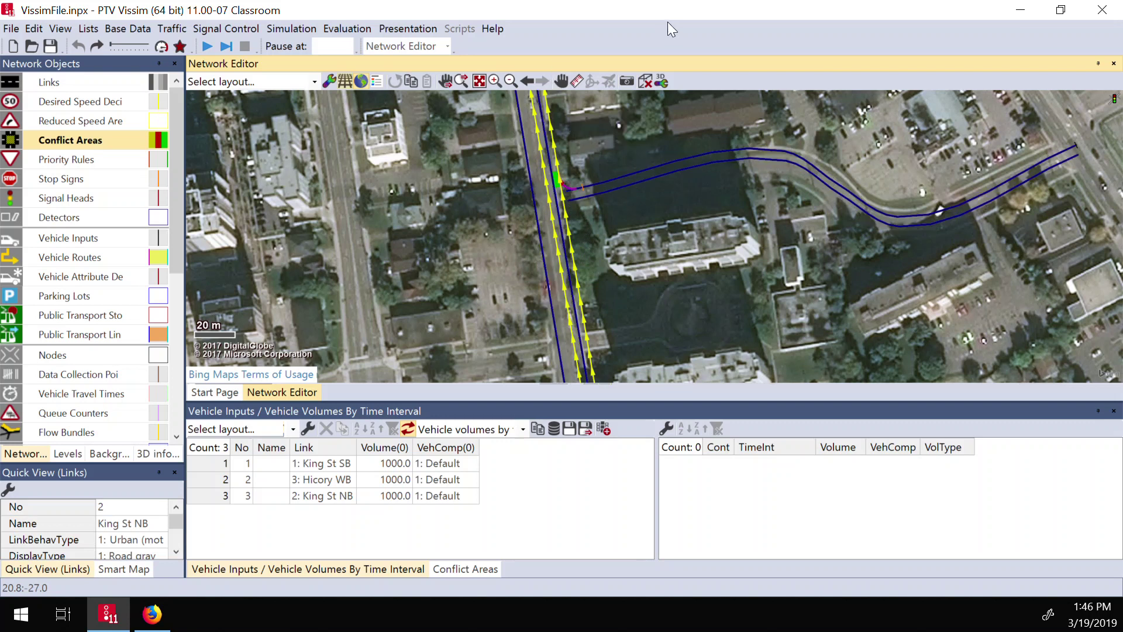
scroll(727, 184, "up", 2)
scroll(588, 191, "up", 2)
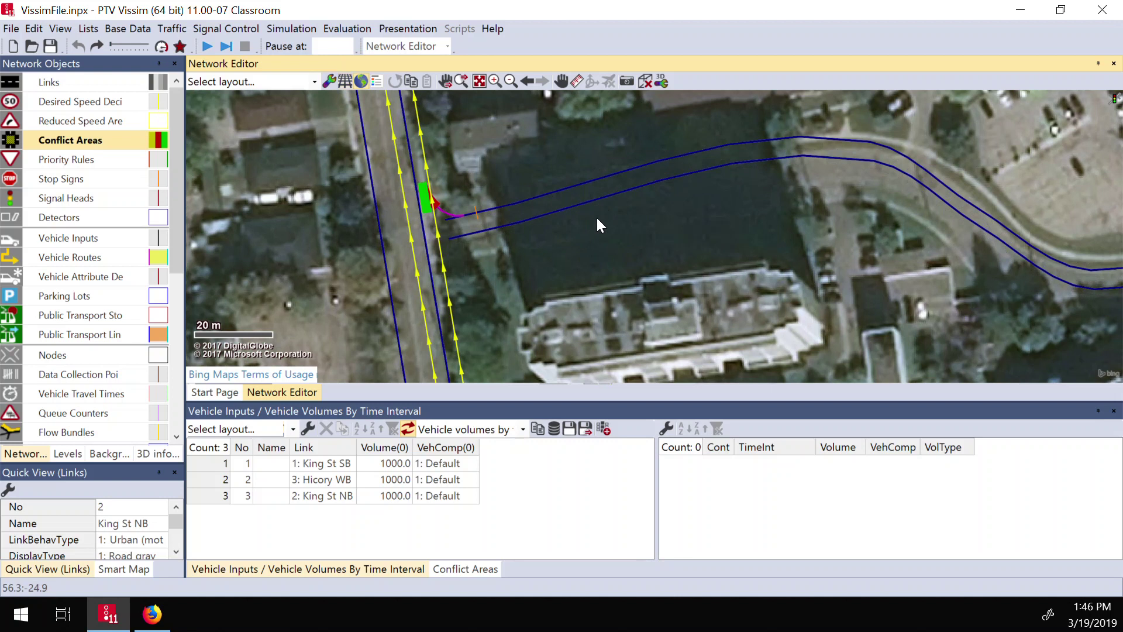
scroll(592, 221, "down", 3)
scroll(576, 255, "down", 1)
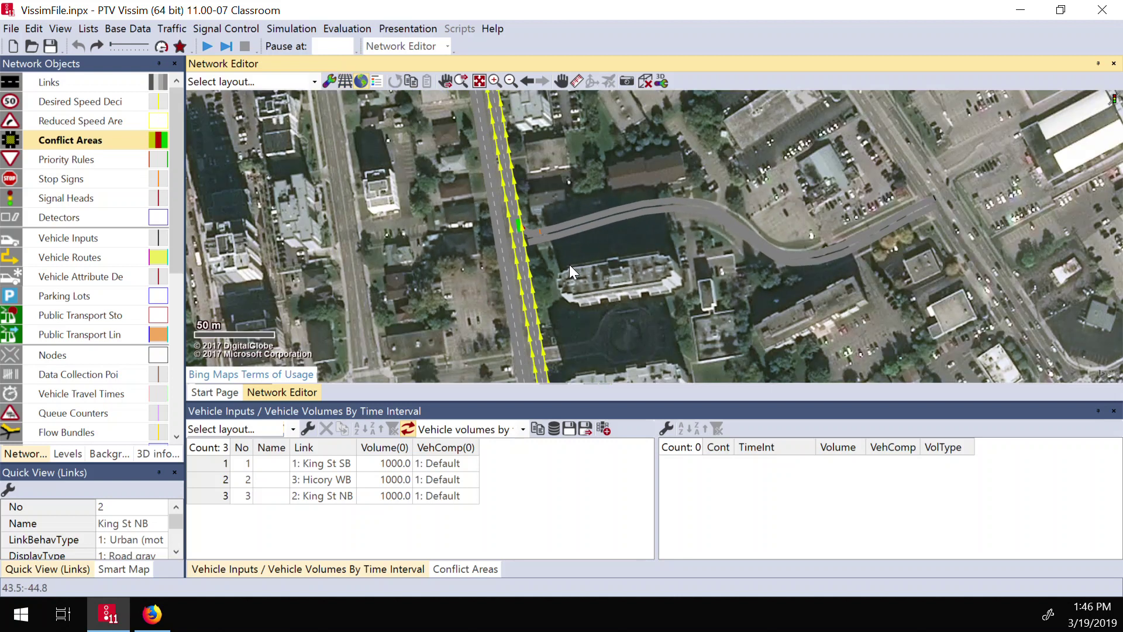
scroll(451, 295, "down", 1)
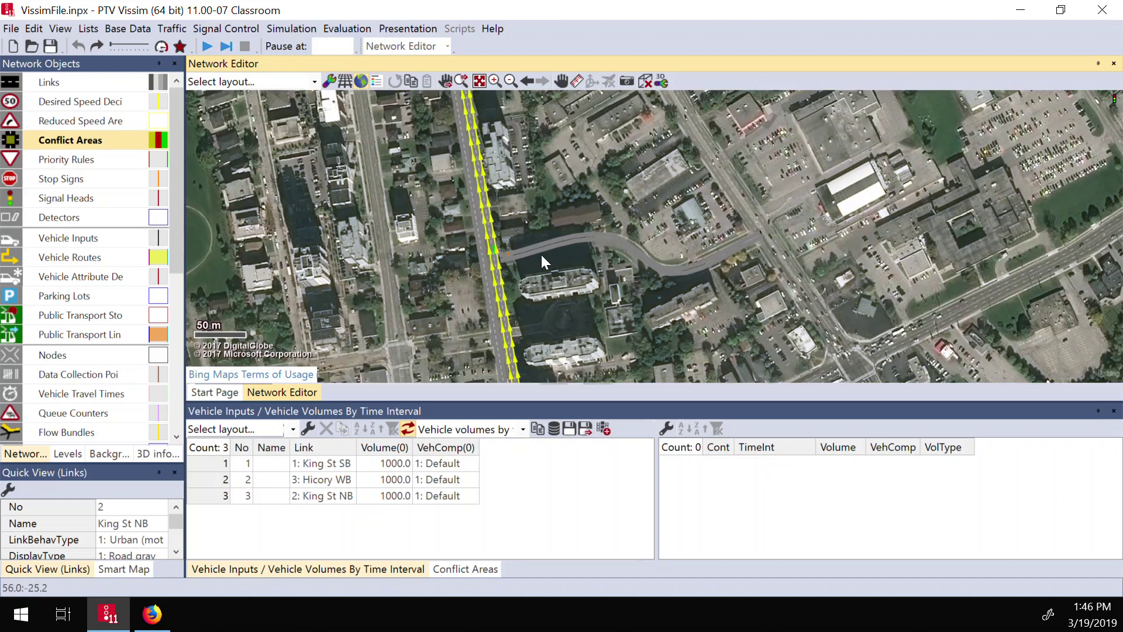
scroll(644, 244, "down", 2)
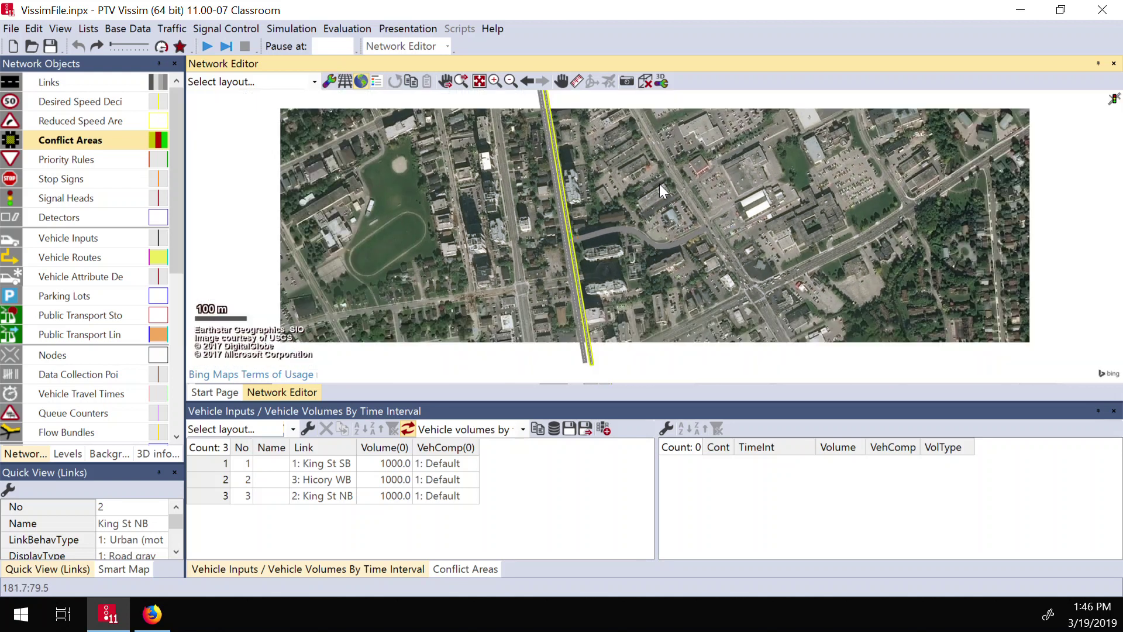
scroll(661, 182, "down", 1)
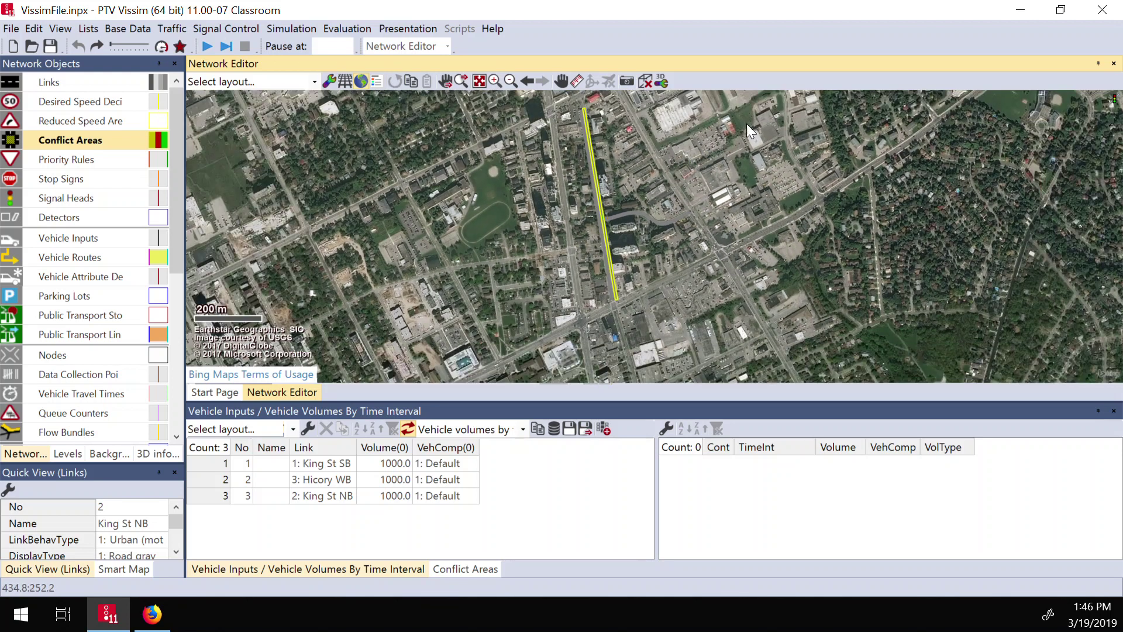
Try to move the network west onto the neighbouring street in the aerial image, then undo the displacement
left_click(796, 114)
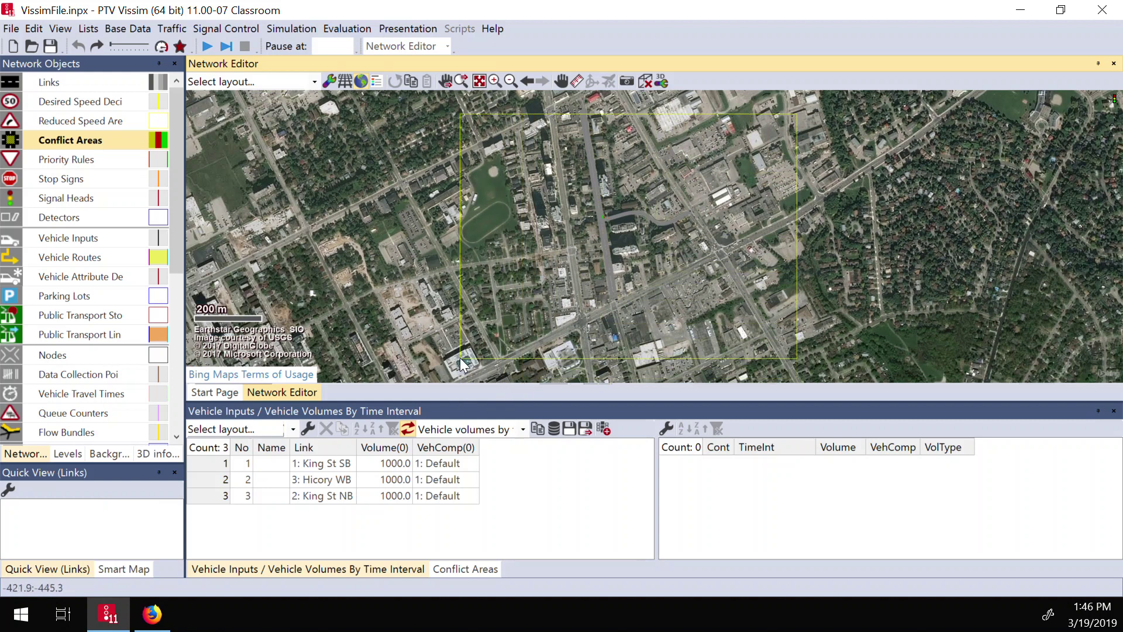
left_click(606, 252)
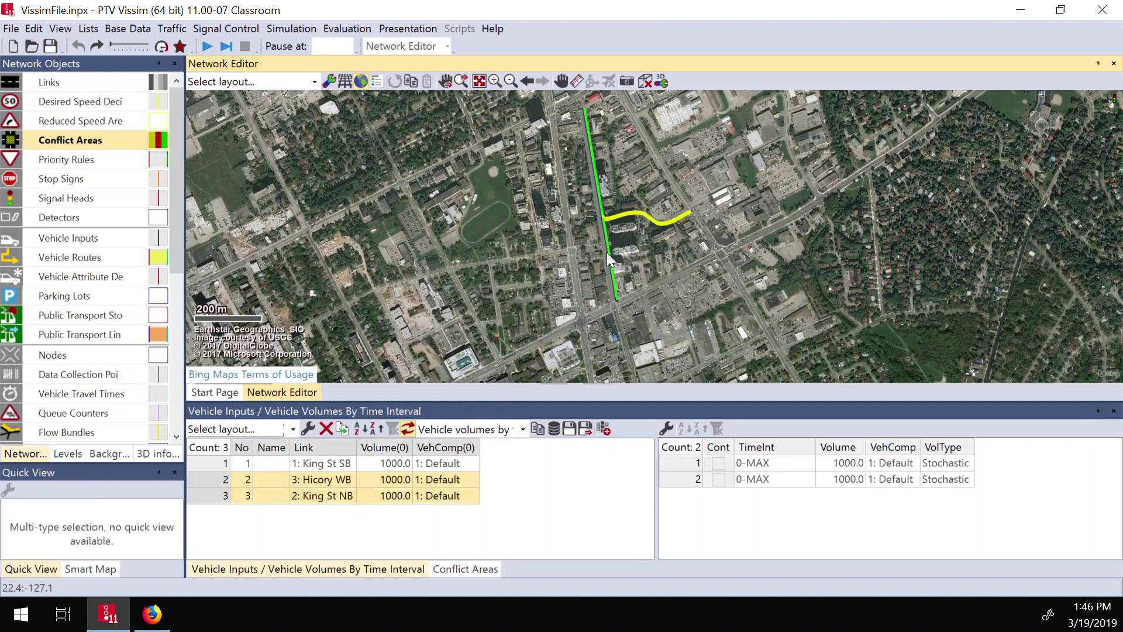
left_click_drag(607, 253, 580, 267)
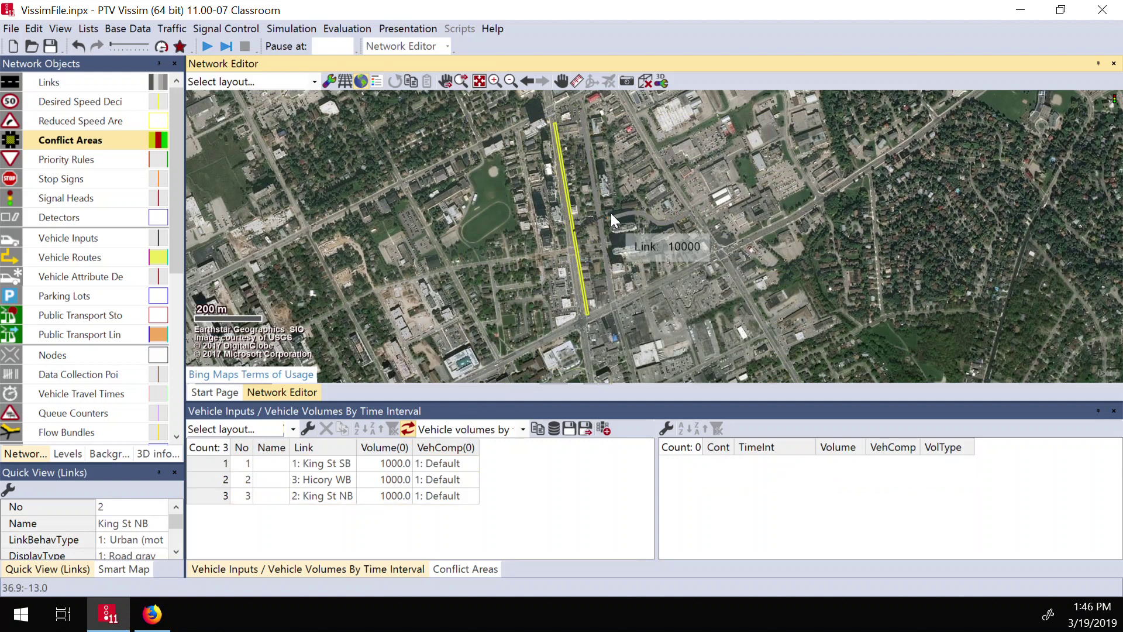
scroll(603, 220, "up", 5)
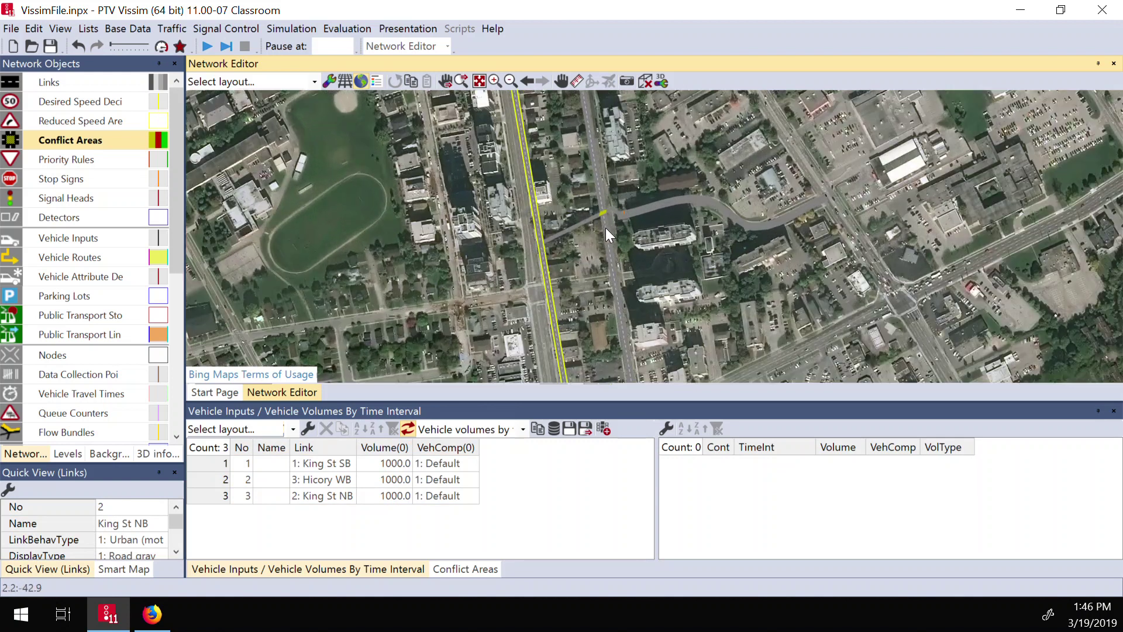
left_click(651, 224)
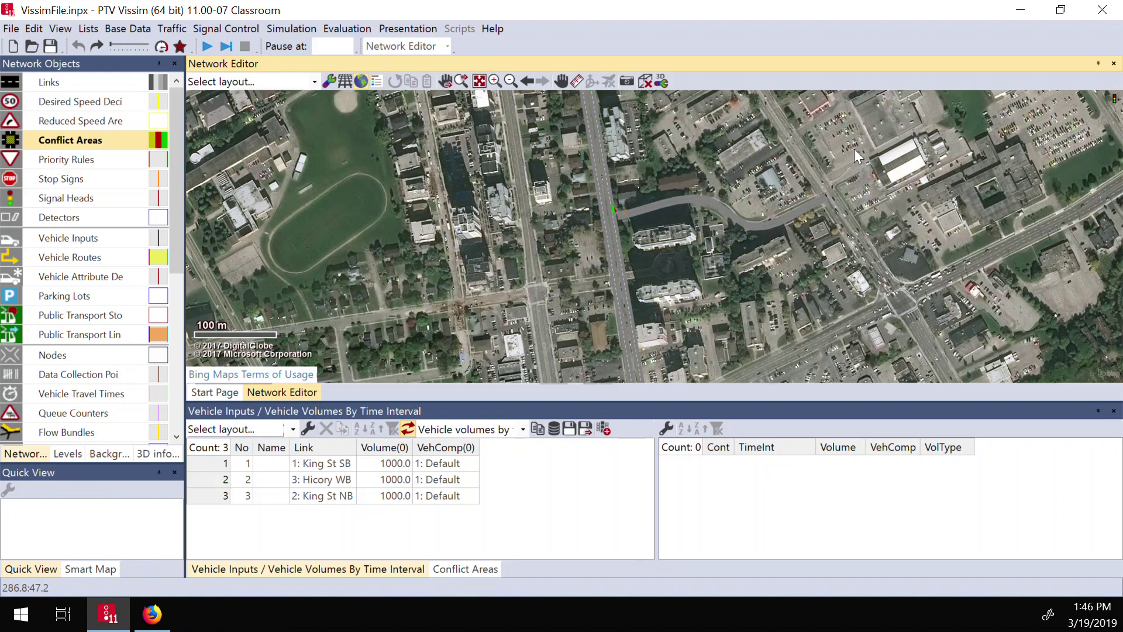
Select all the King St and Hickory Street East links and move them southwest onto the next street, ending at University Avenue East
scroll(833, 177, "down", 2)
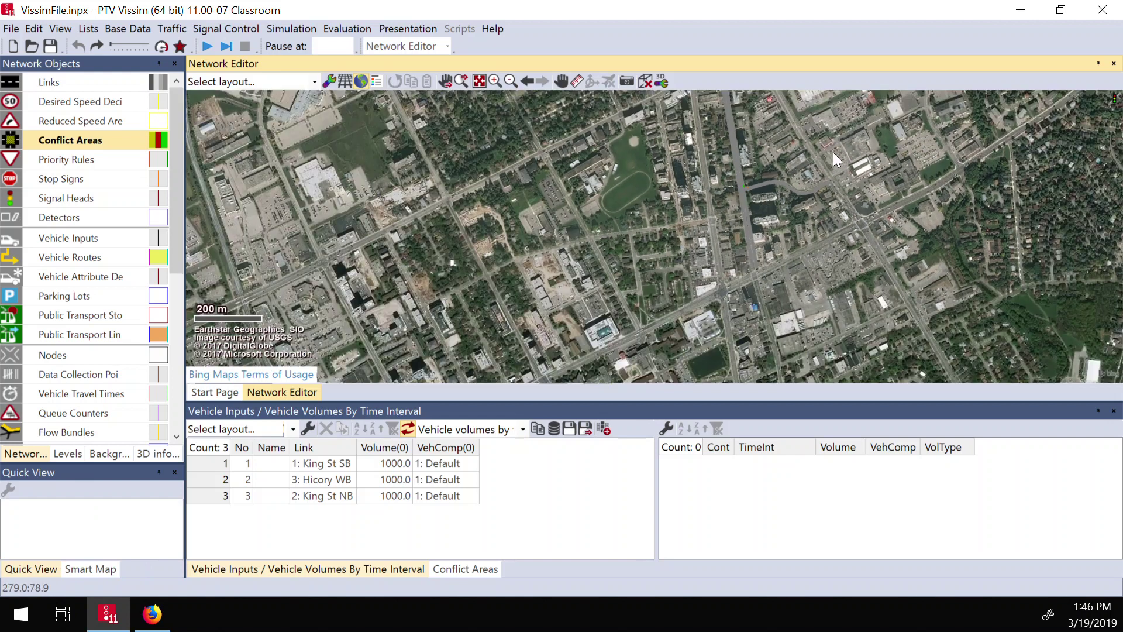
right_click(843, 147)
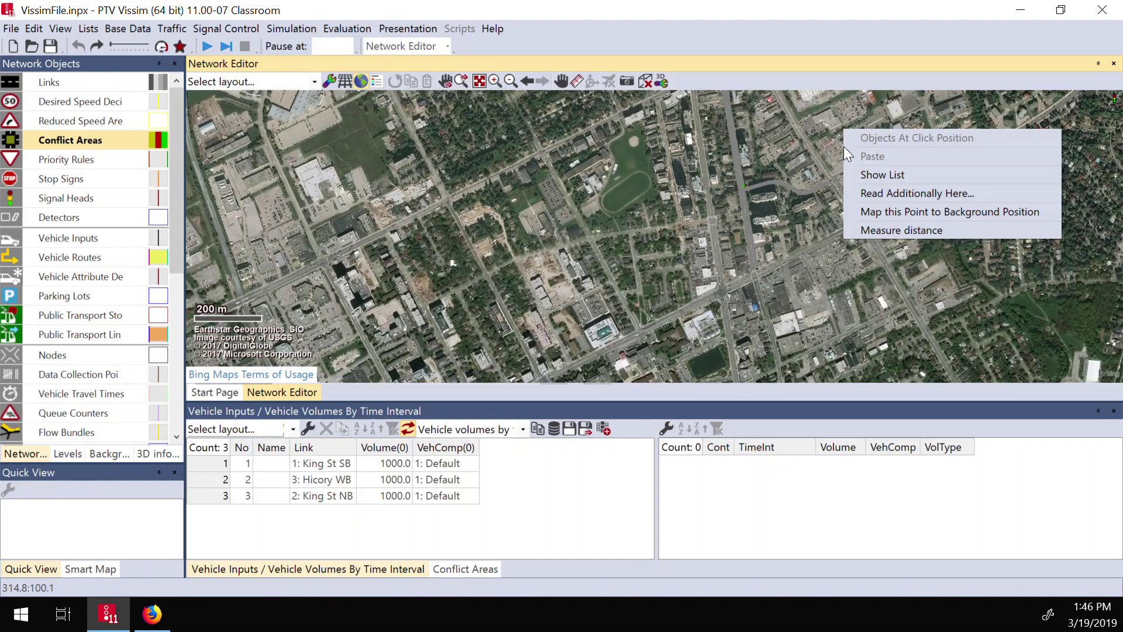
left_click(807, 136)
scroll(809, 137, "down", 2)
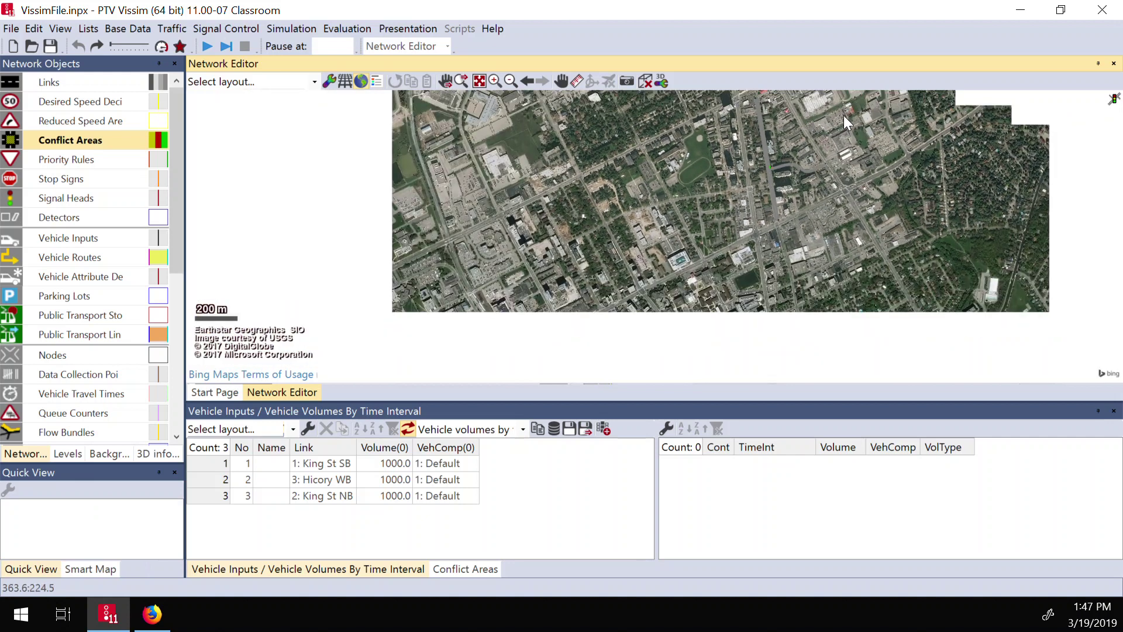
scroll(845, 109, "down", 2)
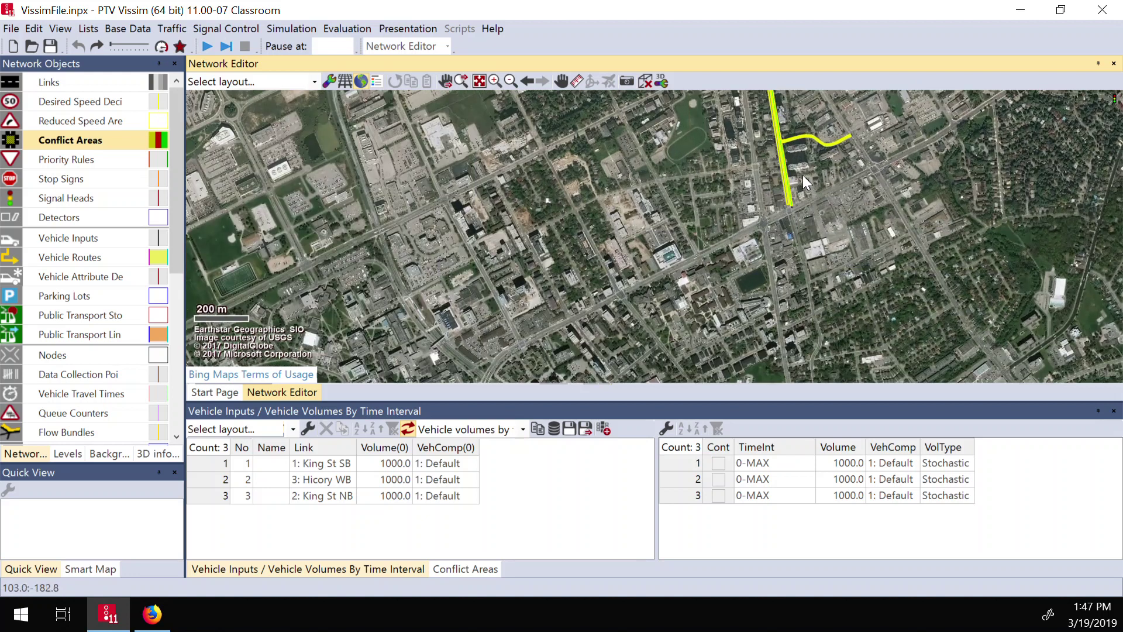
scroll(802, 175, "up", 2)
left_click_drag(781, 190, 743, 230)
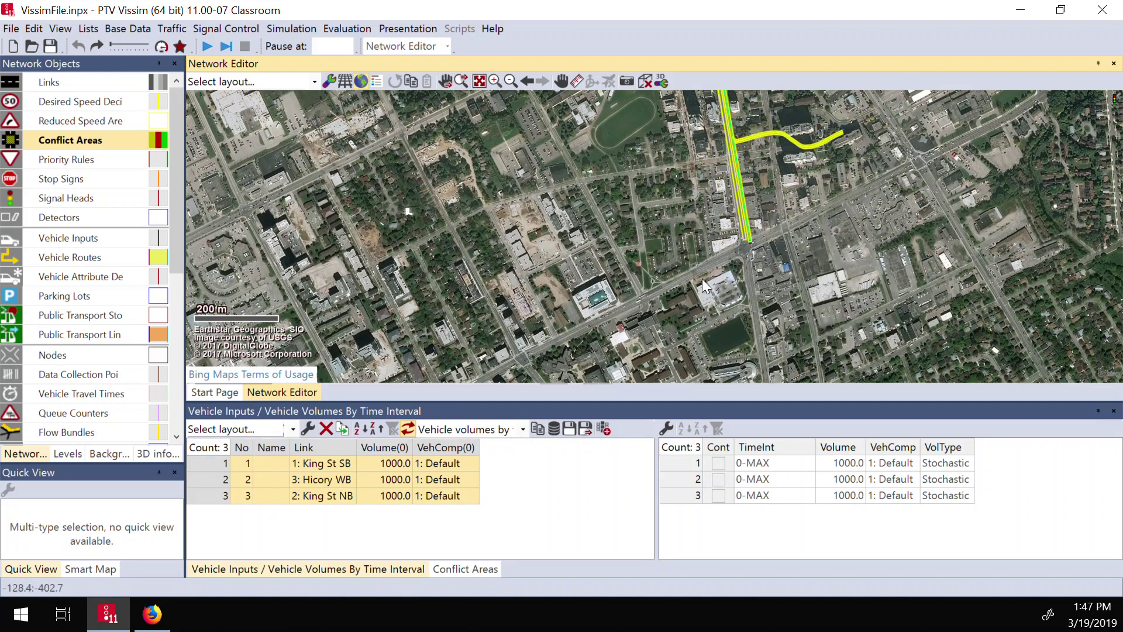
left_click(788, 251)
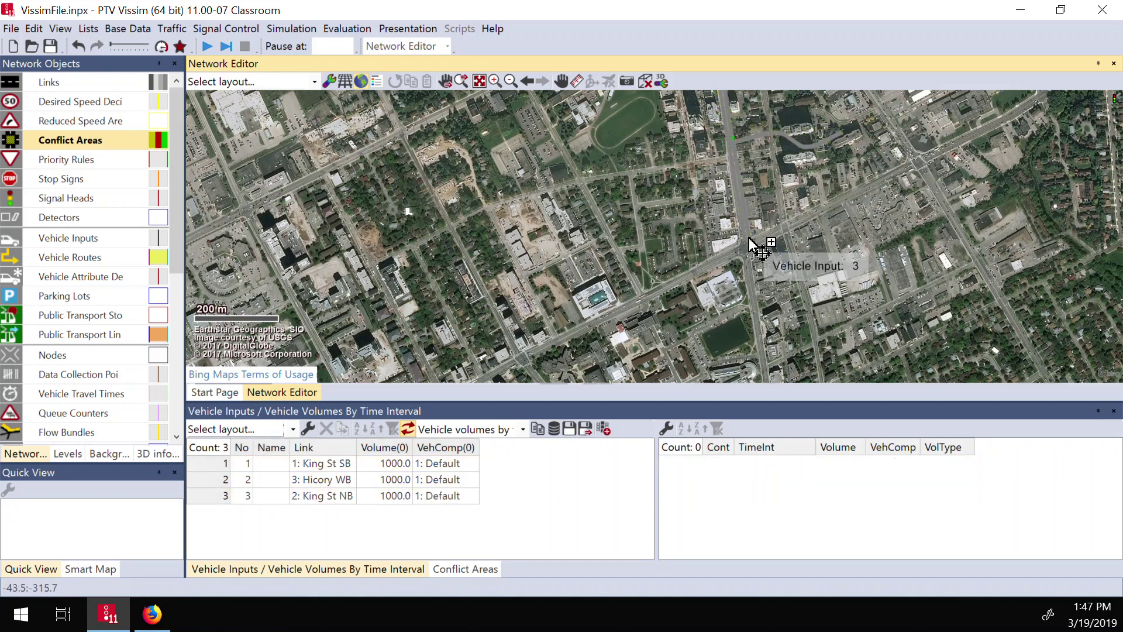
Pull the southern end point of the King St NB link north so it starts clear of the University Avenue East intersection
scroll(749, 250, "up", 1)
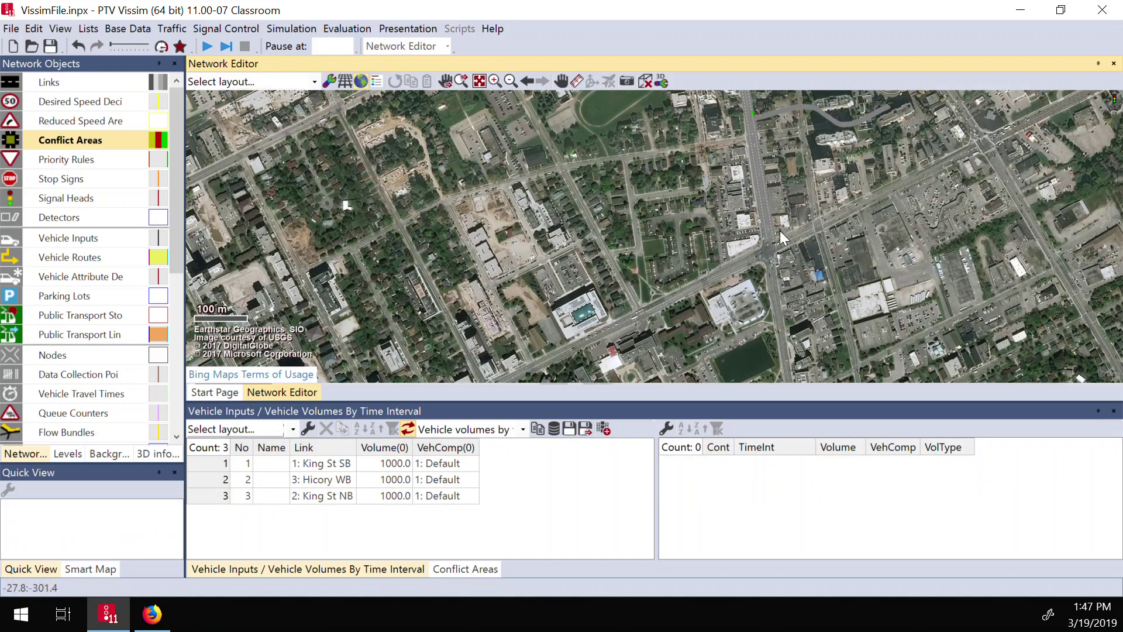
scroll(781, 230, "up", 1)
scroll(893, 216, "down", 1)
scroll(813, 198, "up", 1)
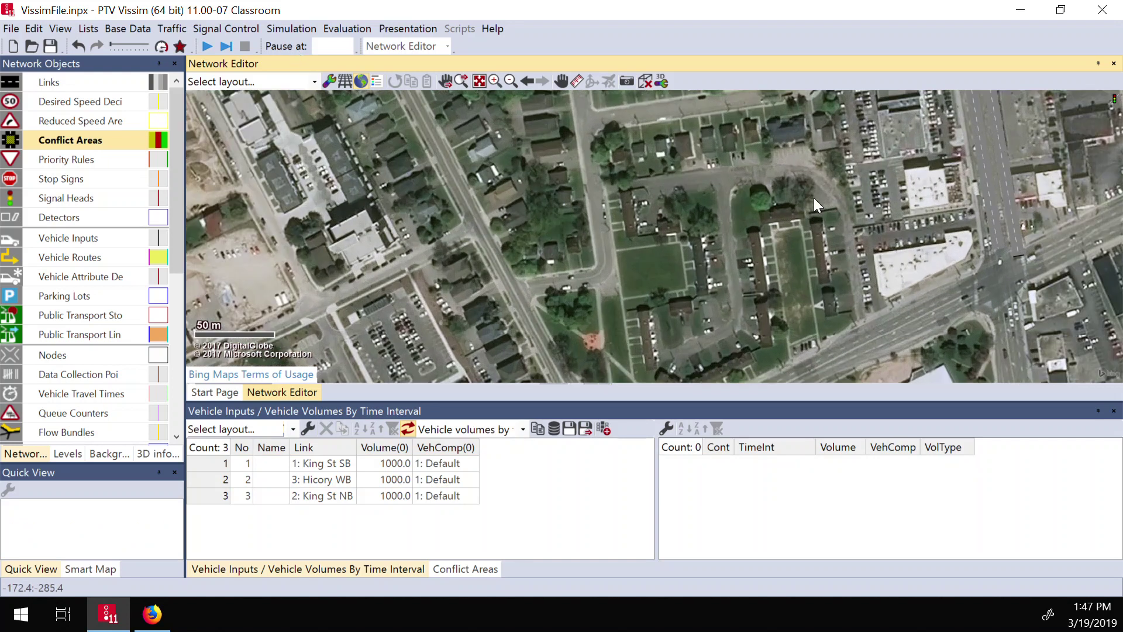
left_click(1017, 240)
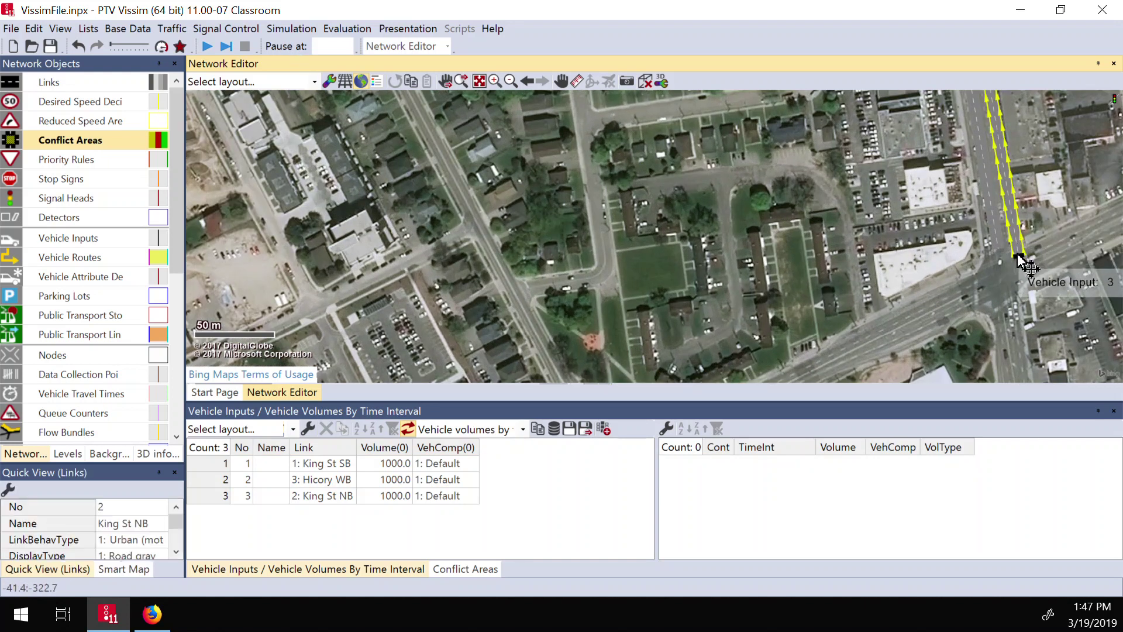
left_click(1016, 237)
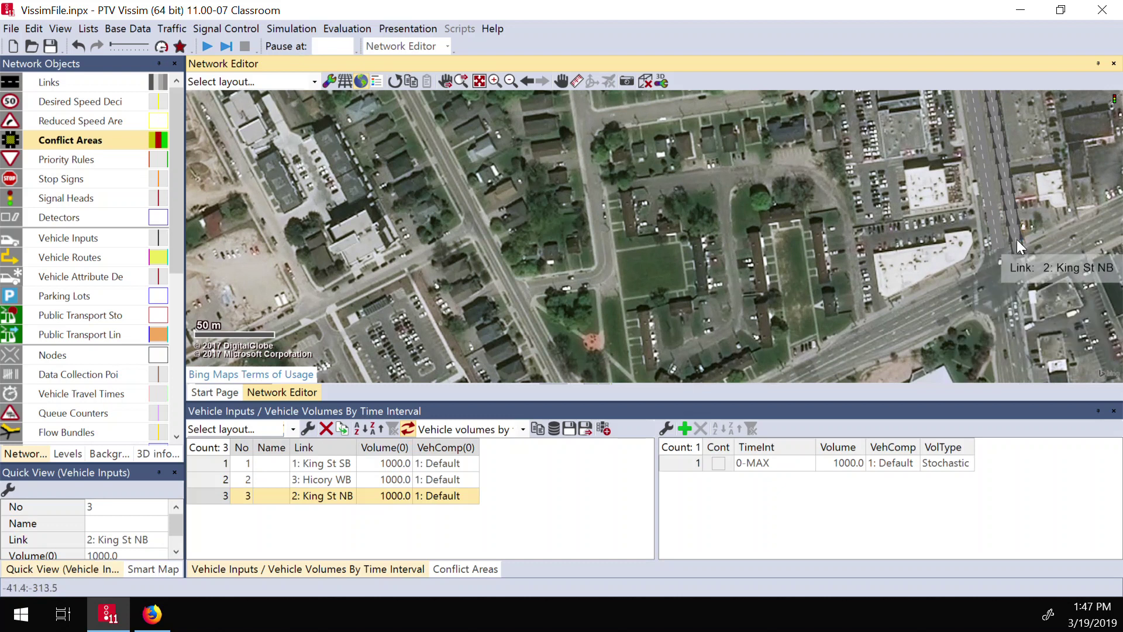
left_click(1017, 240)
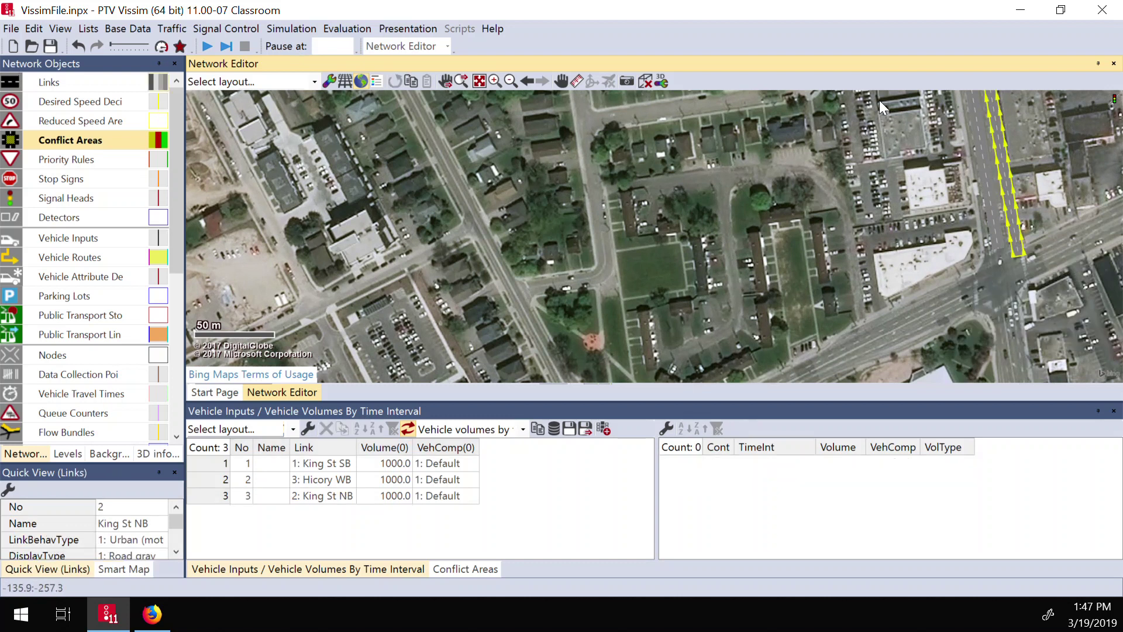
left_click(82, 85)
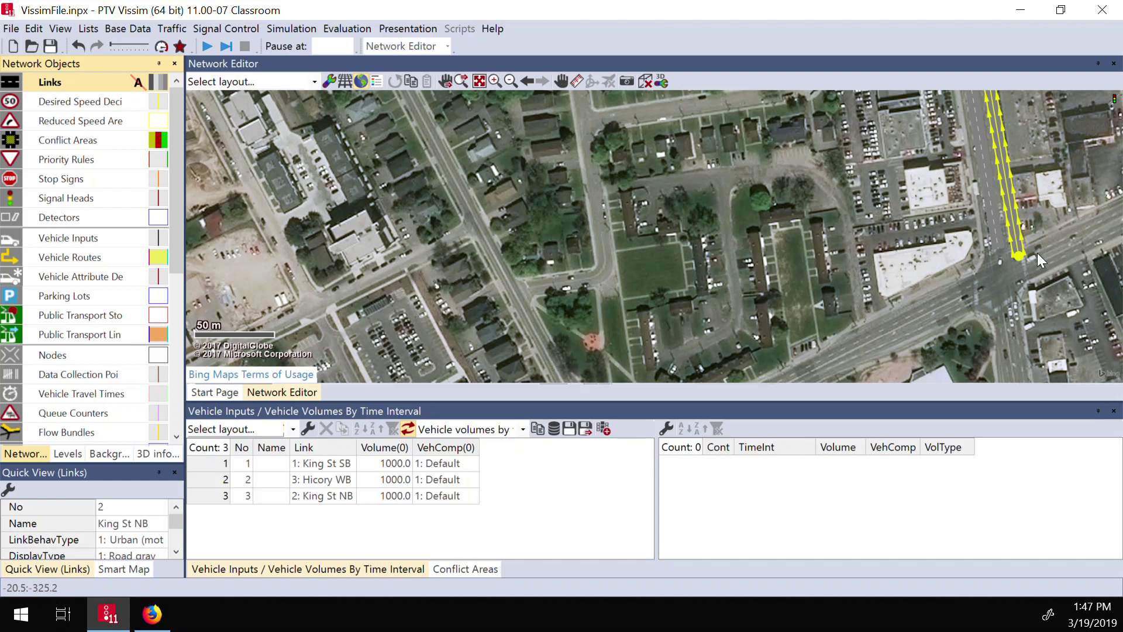
left_click(1018, 254)
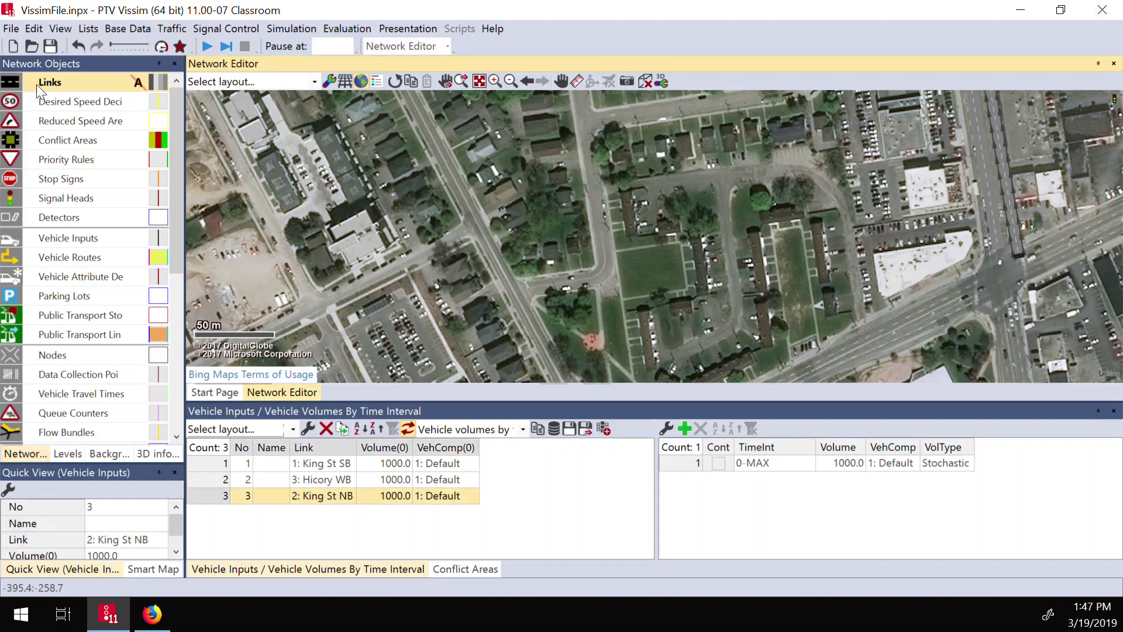
left_click(137, 82)
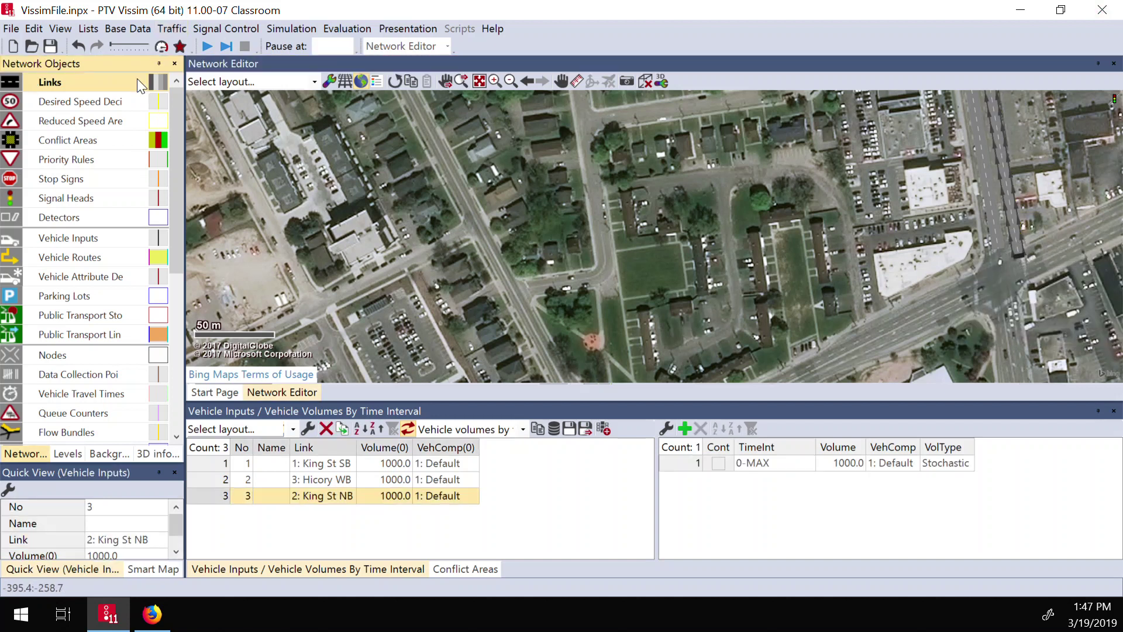
left_click(1018, 253)
left_click_drag(1022, 252, 1021, 234)
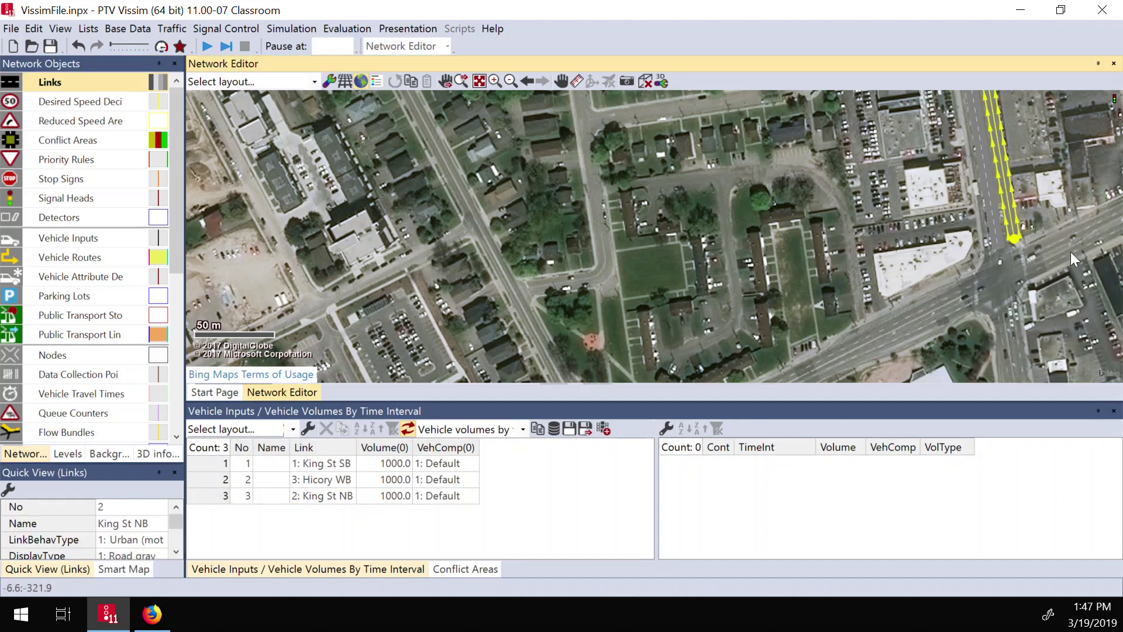
Draw a westbound link about 79 m long on University Avenue East, ending at King St, named Univ Wb with two lanes
scroll(1071, 250, "down", 1)
left_click_drag(1056, 242, 599, 200)
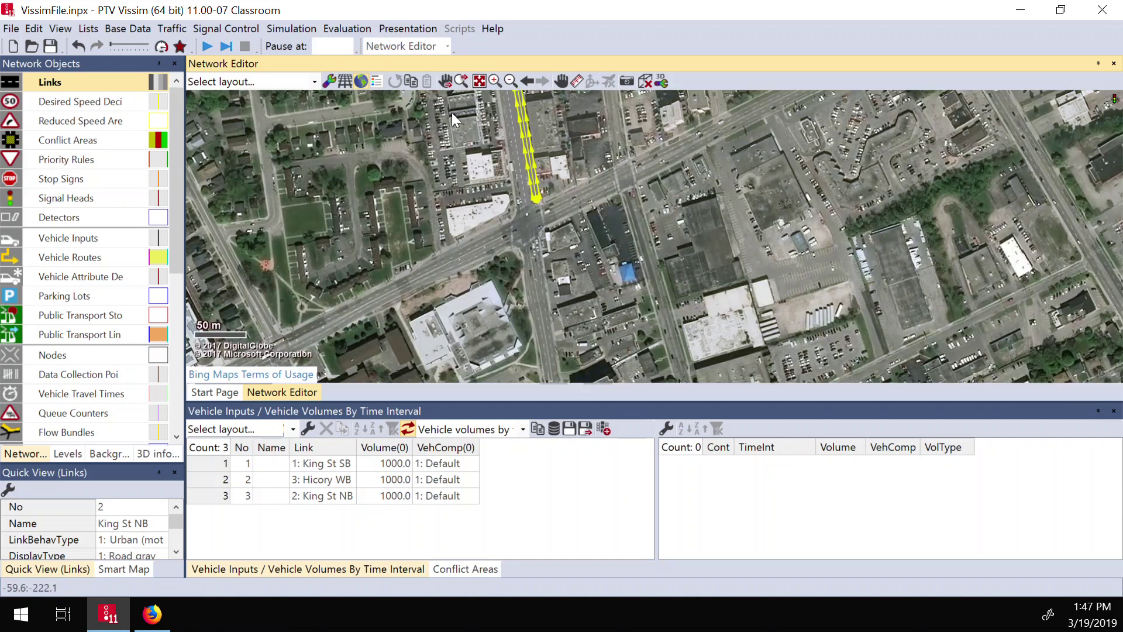
left_click(579, 202)
mouse_move(614, 175)
left_mouse_down()
mouse_move(544, 209)
mouse_move(560, 208)
left_mouse_up()
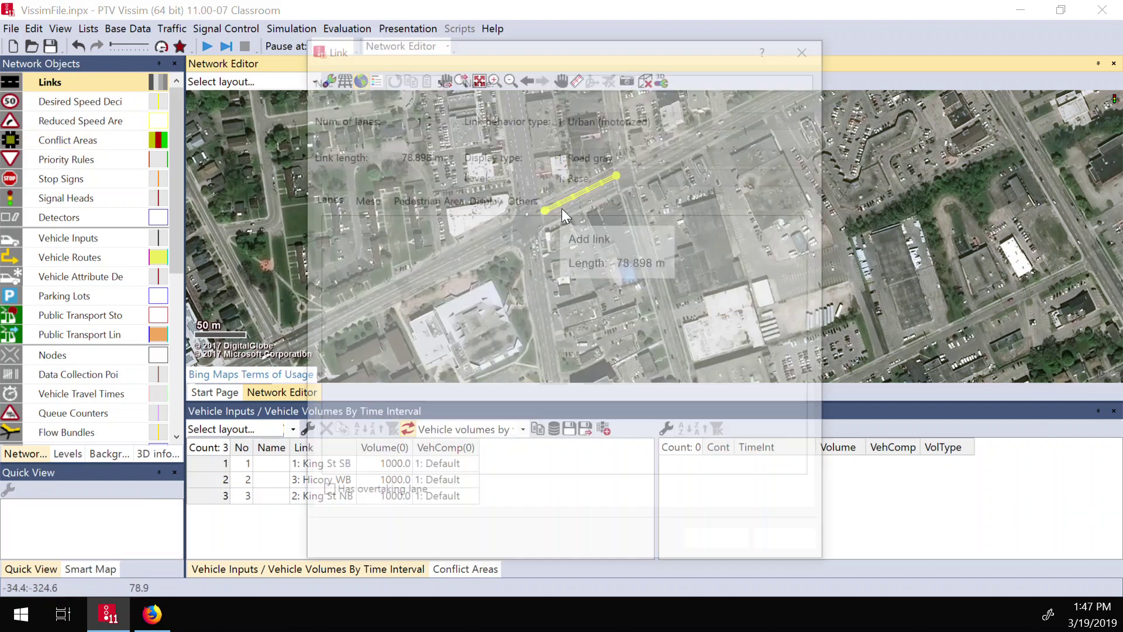
left_click(579, 75)
type("Univ Wb")
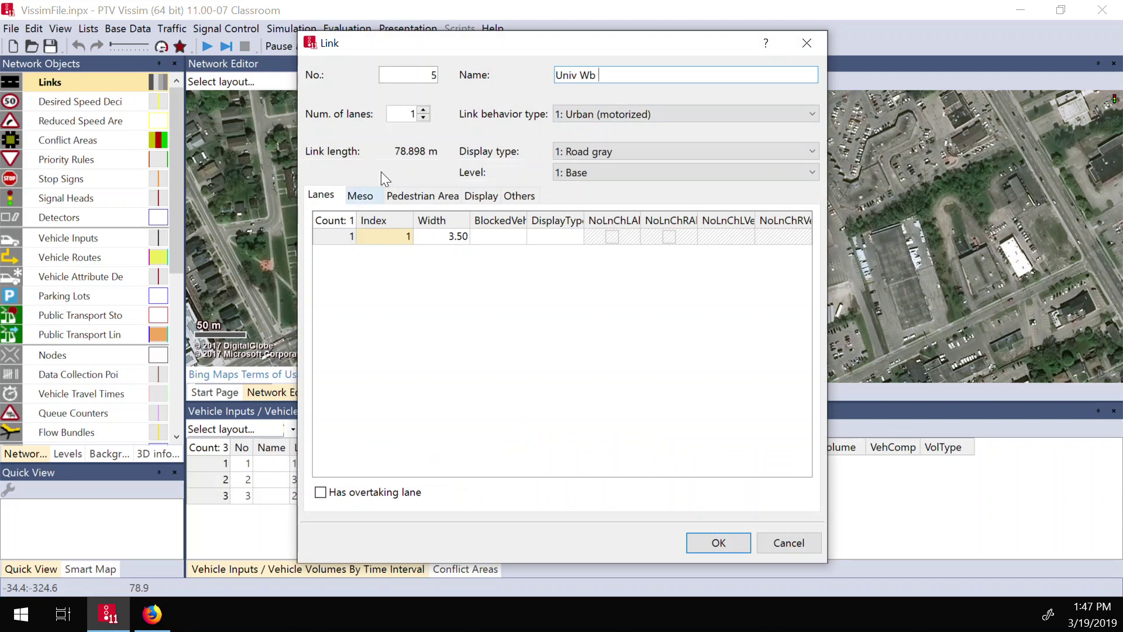
left_click(422, 110)
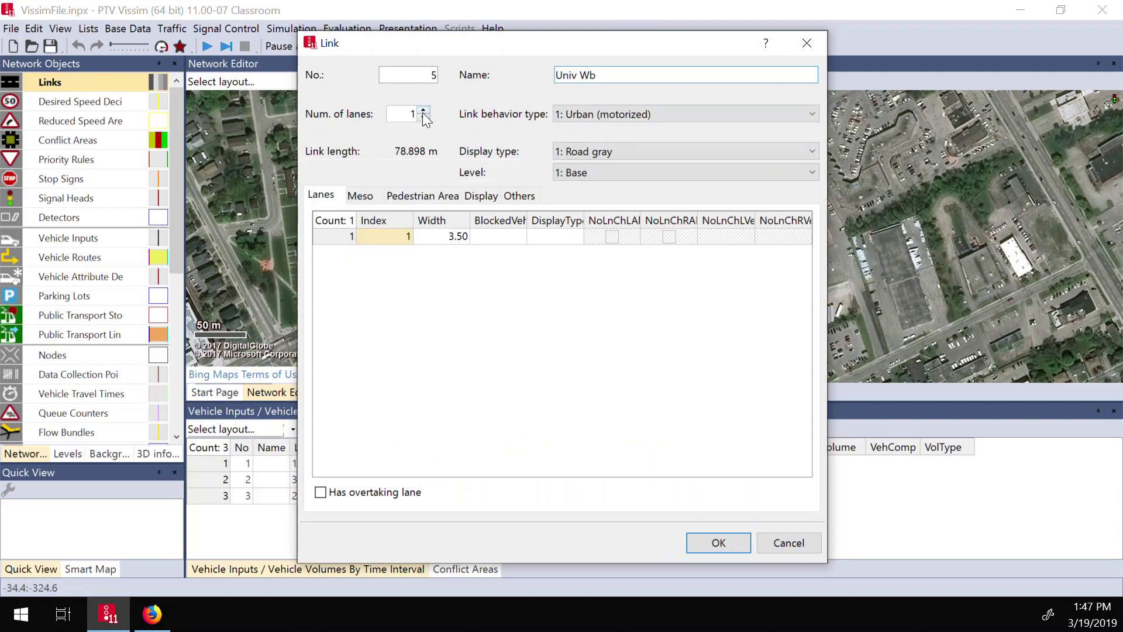
left_click(715, 538)
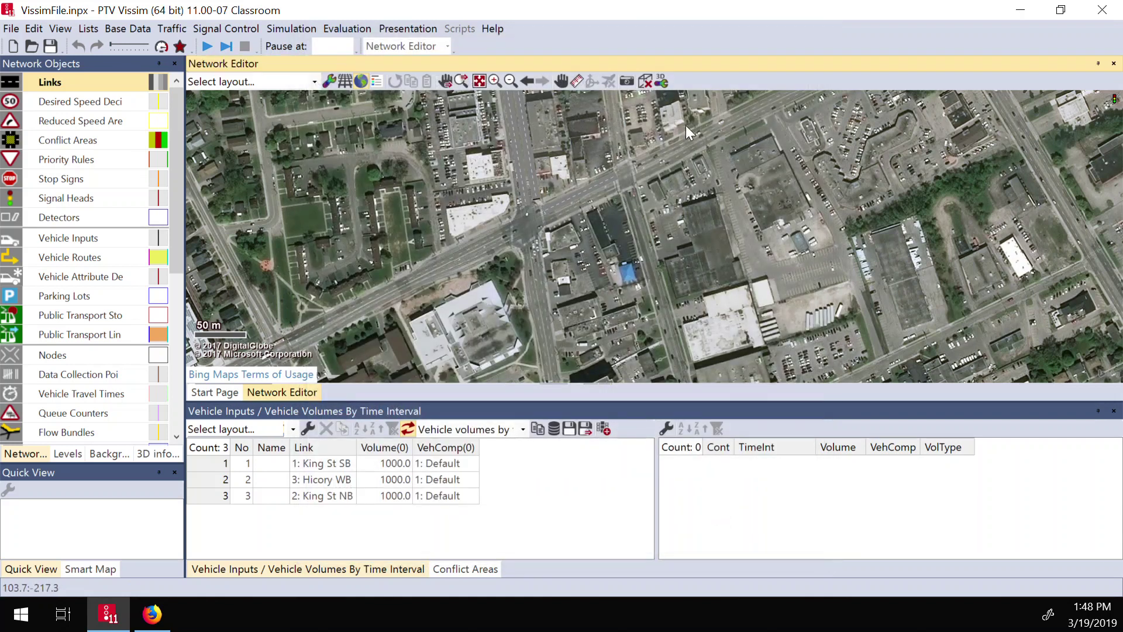
Duplicate the Univ Wb link onto the eastbound side of University Avenue East and invert the copy's direction
left_click(591, 185)
left_click_drag(591, 184, 588, 182)
right_click(588, 182)
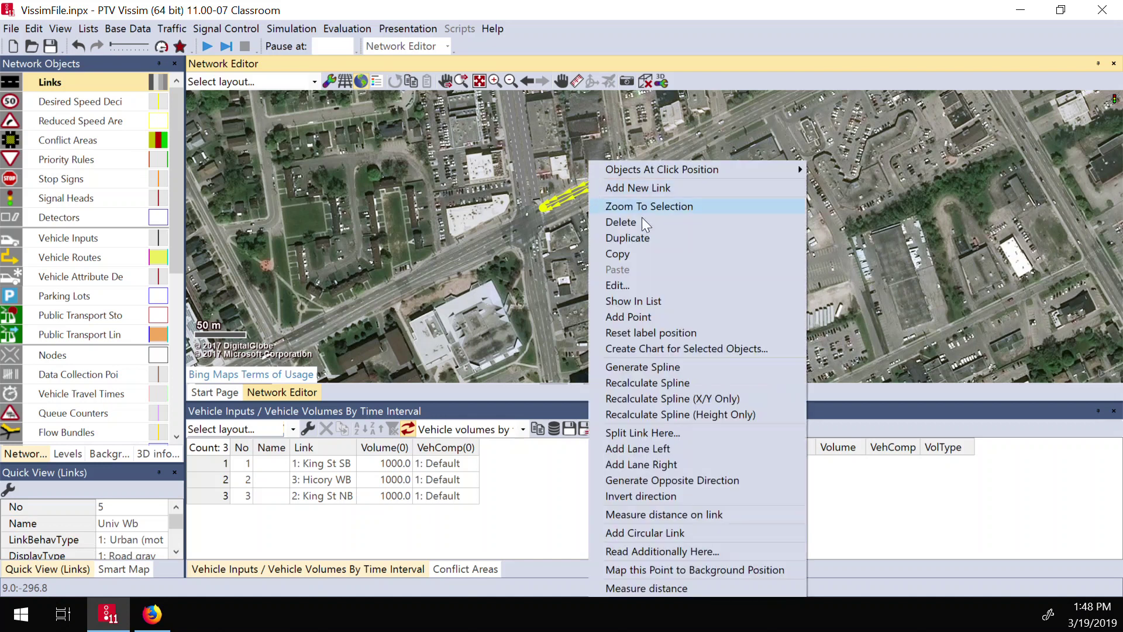
left_click(638, 236)
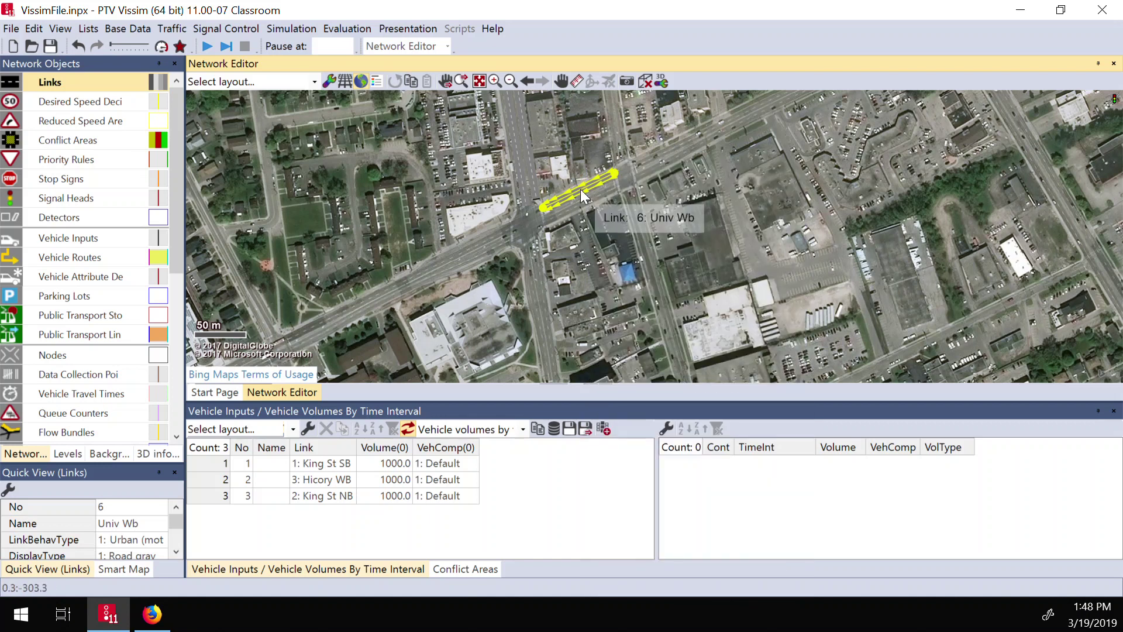
mouse_move(574, 190)
left_mouse_down()
mouse_move(588, 205)
mouse_move(573, 201)
left_mouse_up()
right_click(577, 204)
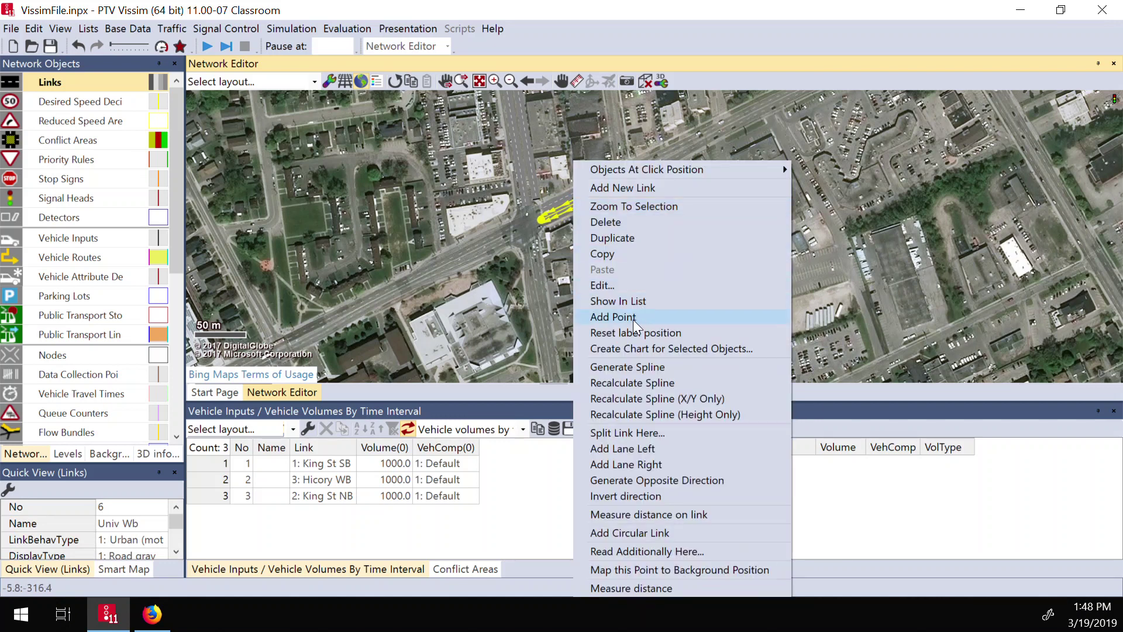
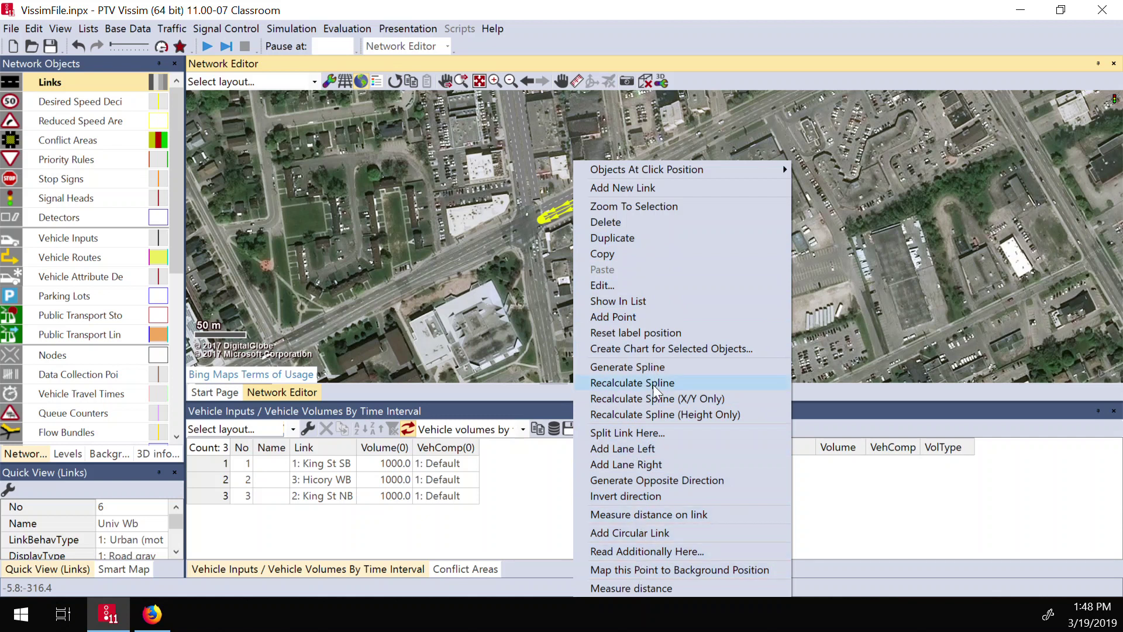
left_click(630, 532)
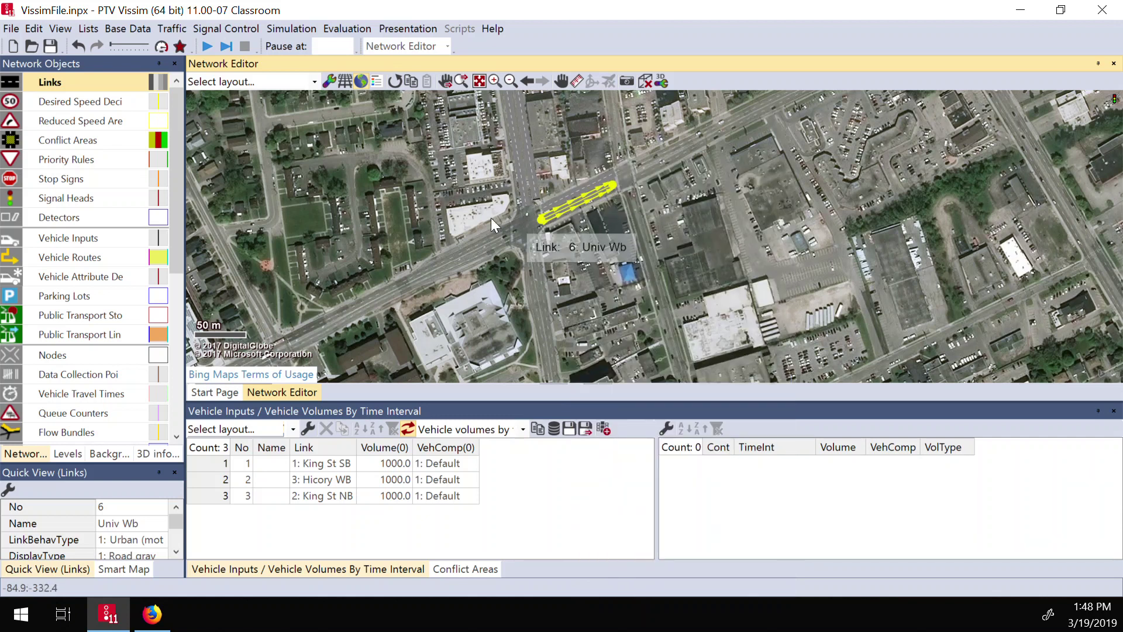
Copy both University Avenue links to the road's west leg and align them with its lanes beside the King St intersection
left_click(550, 202)
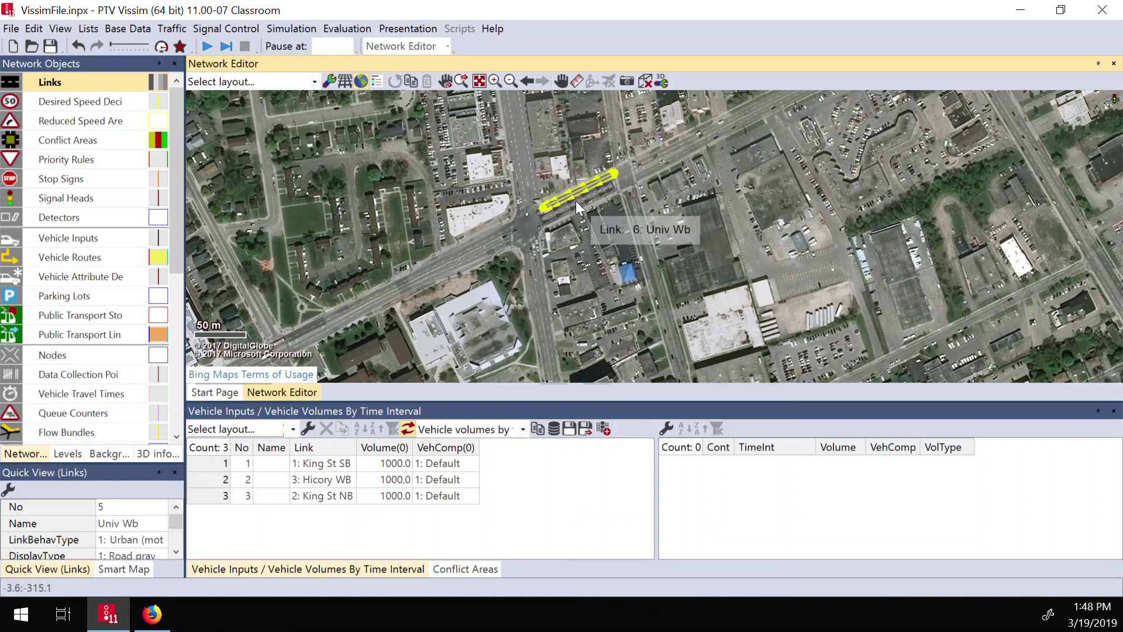
left_click(458, 250)
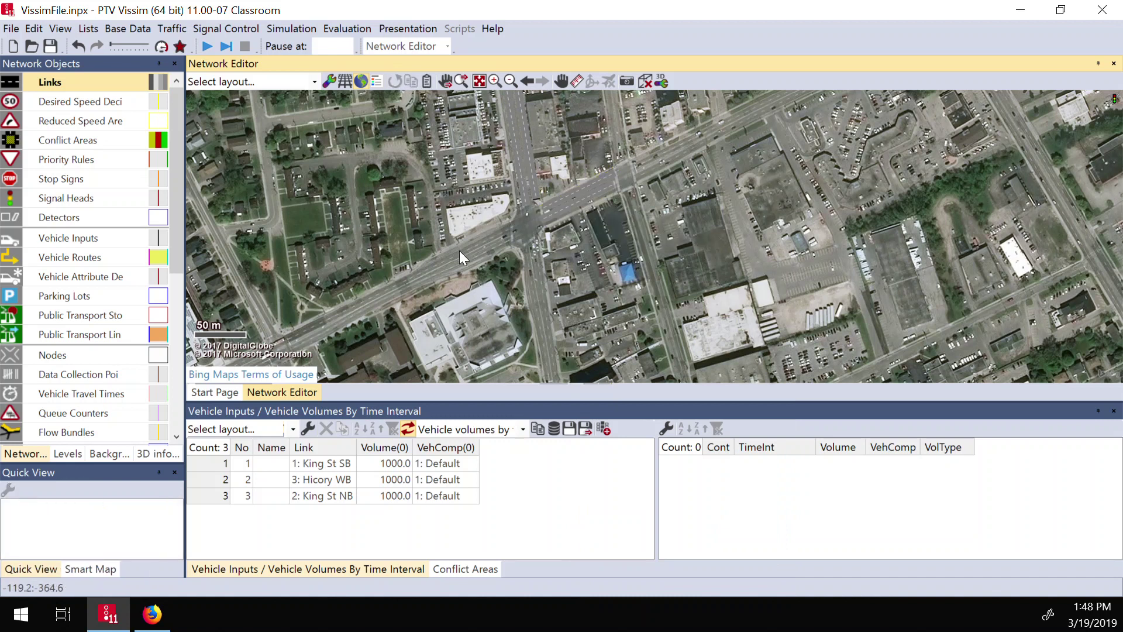
left_click(475, 247)
left_click(476, 239)
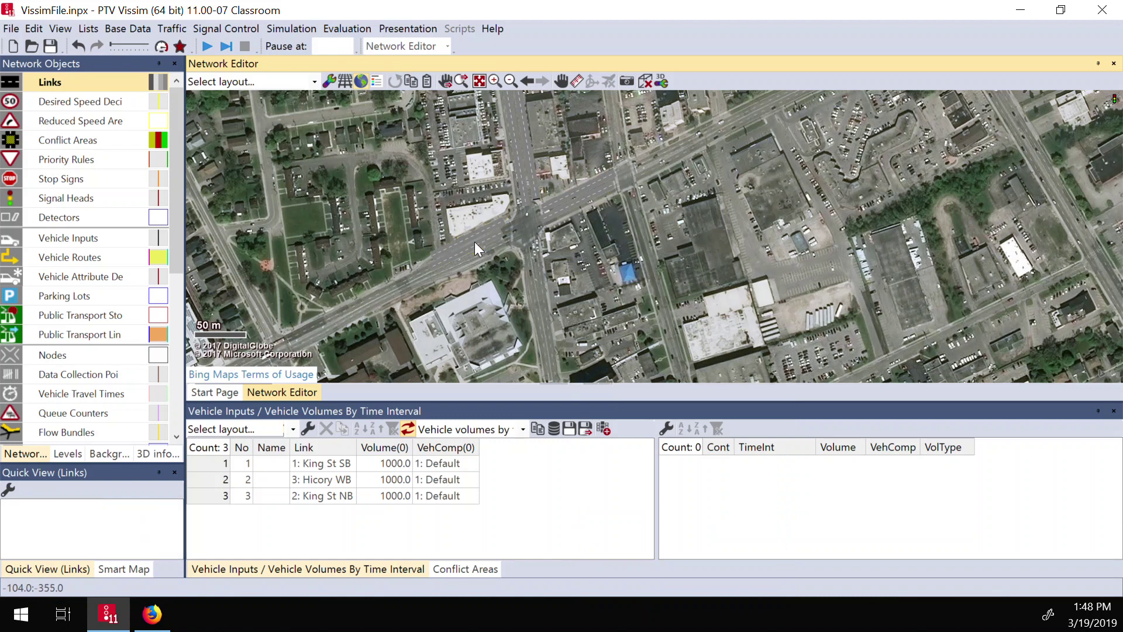
left_click(508, 229)
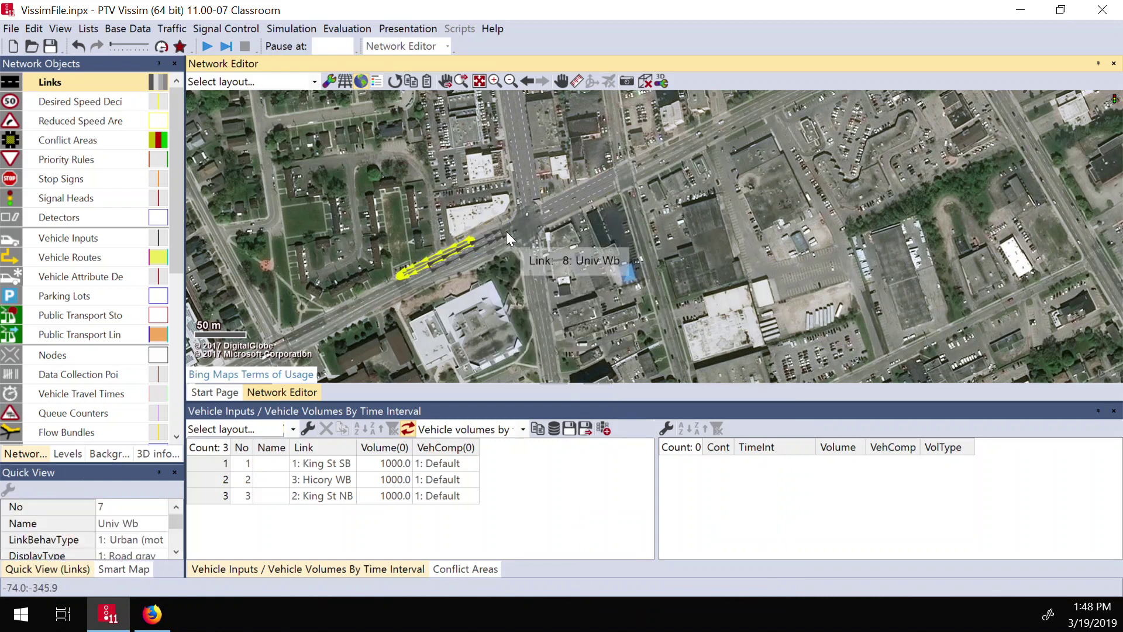
left_click(507, 230)
left_click_drag(521, 221, 403, 285)
left_click(461, 233)
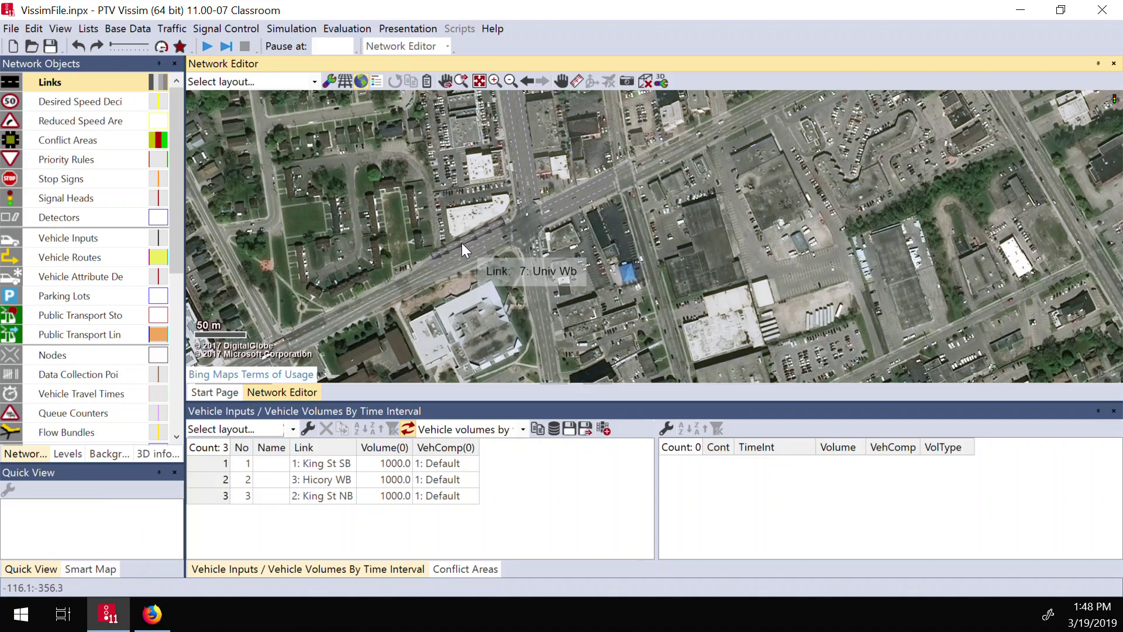
left_click(461, 243)
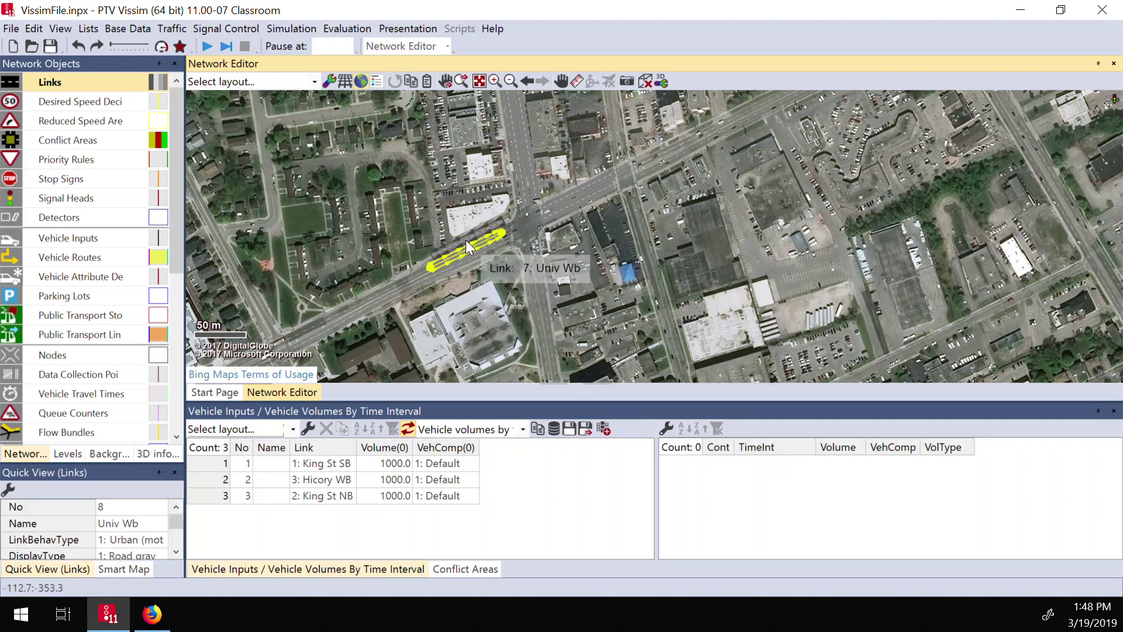
Extend the western ends of the two copied University Avenue links southwest along the road in the aerial image
left_click(465, 240, "ctrl")
left_click_drag(466, 240, 302, 347)
left_click(438, 269)
left_click(443, 271)
left_click(463, 242)
left_click(461, 250)
left_click_drag(433, 262, 292, 333)
left_click(549, 266)
Draw a northbound link about 189 m long on King St south of University Avenue, named King NB S with two lanes
scroll(549, 265, "down", 1)
scroll(549, 264, "down", 1)
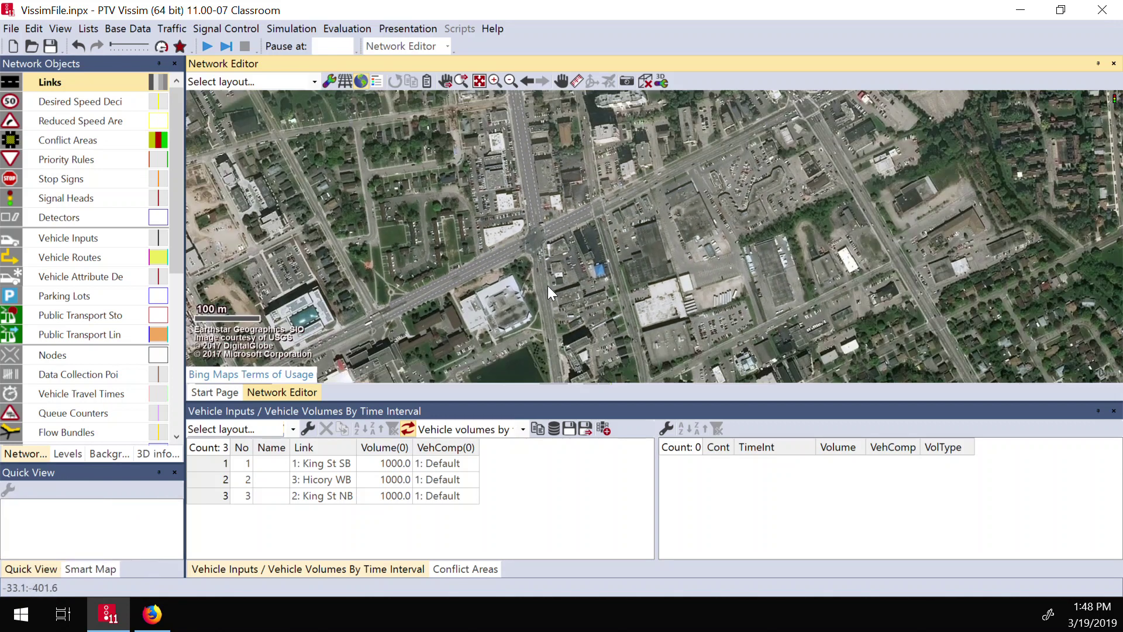
left_click_drag(558, 370, 547, 250)
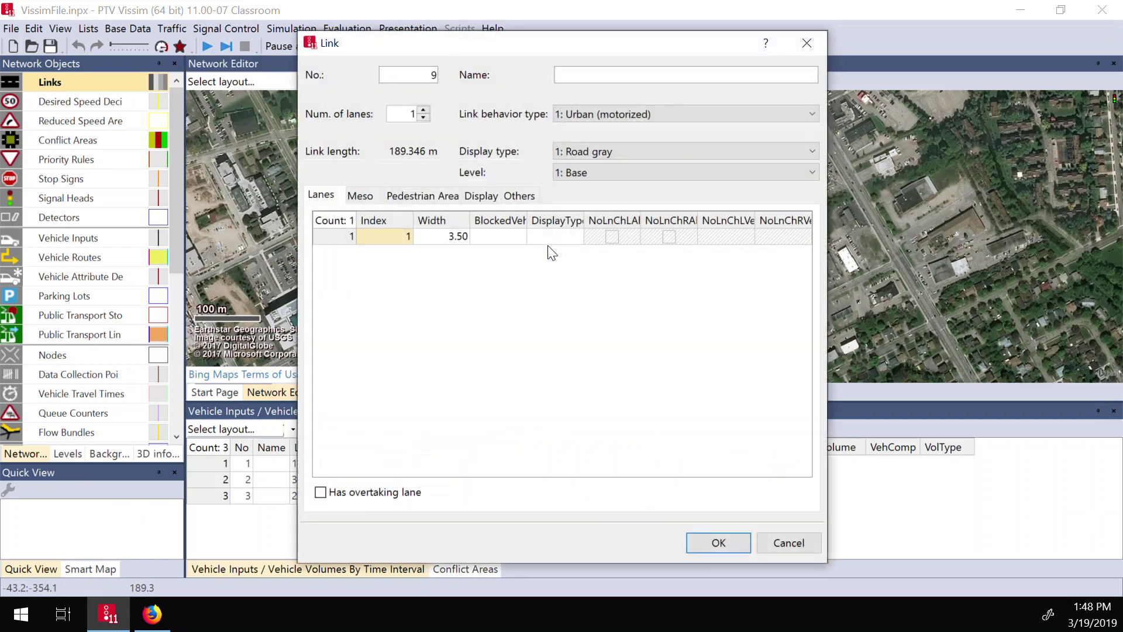
left_click(594, 79)
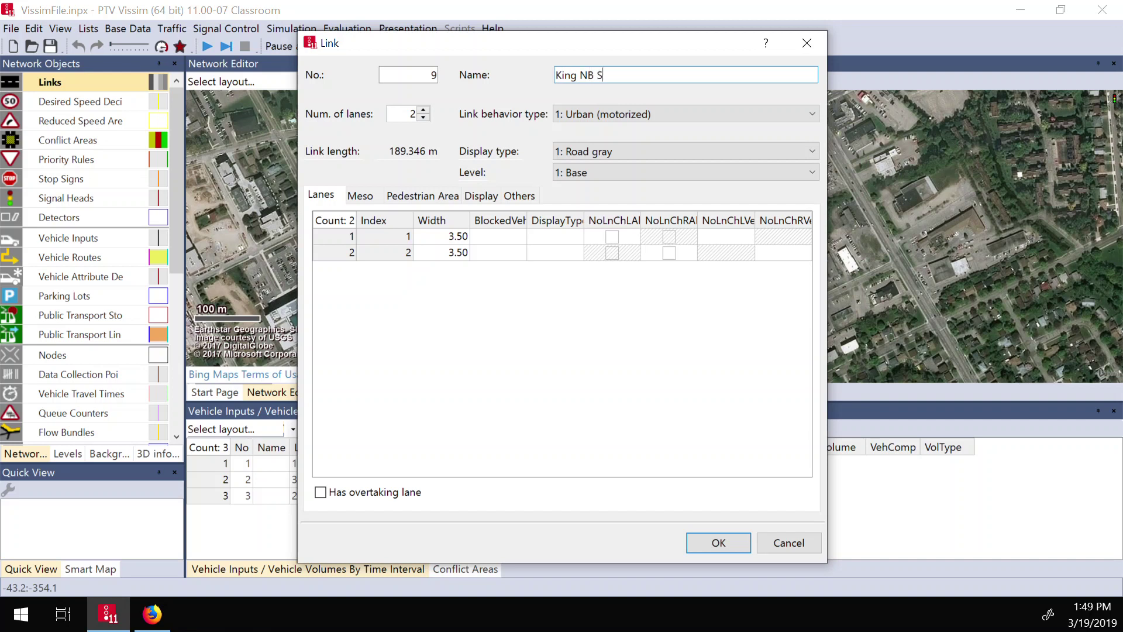
left_click(742, 536)
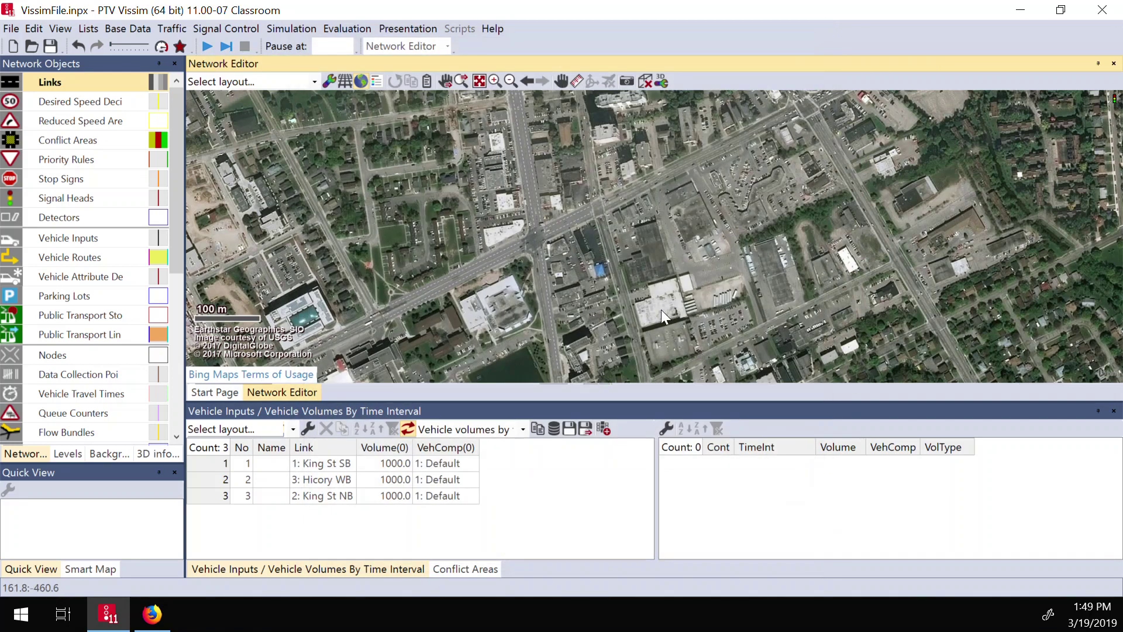
Duplicate the King NB S link and move the copy west onto the southbound lanes of King St
left_click(545, 286)
left_click_drag(546, 286, 553, 304)
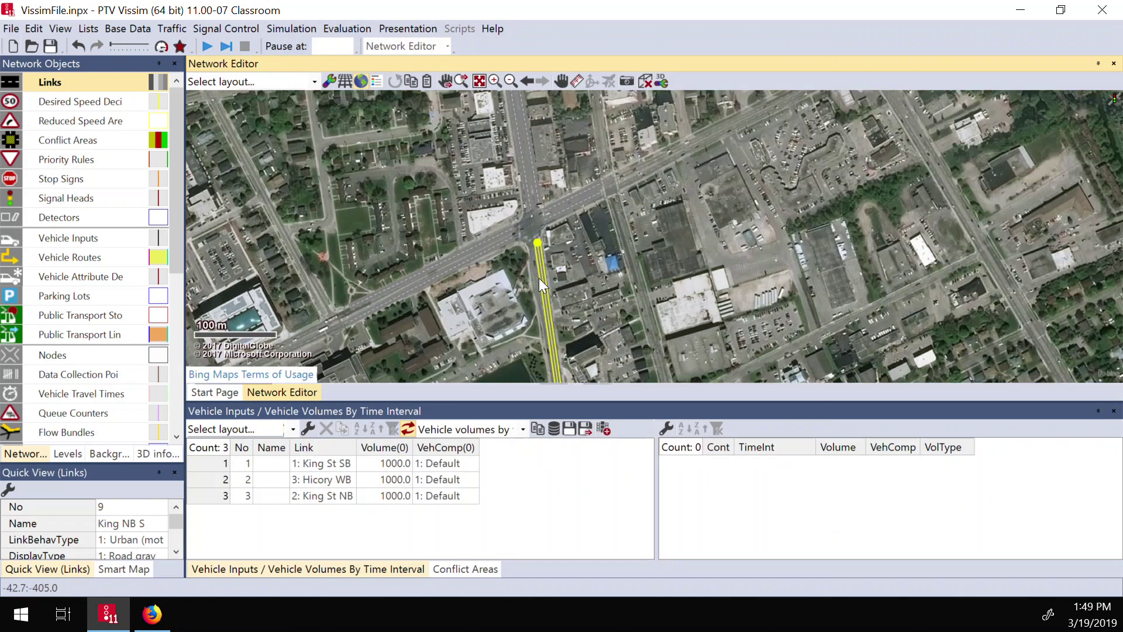
scroll(539, 278, "up", 2)
left_click_drag(549, 276, 551, 272)
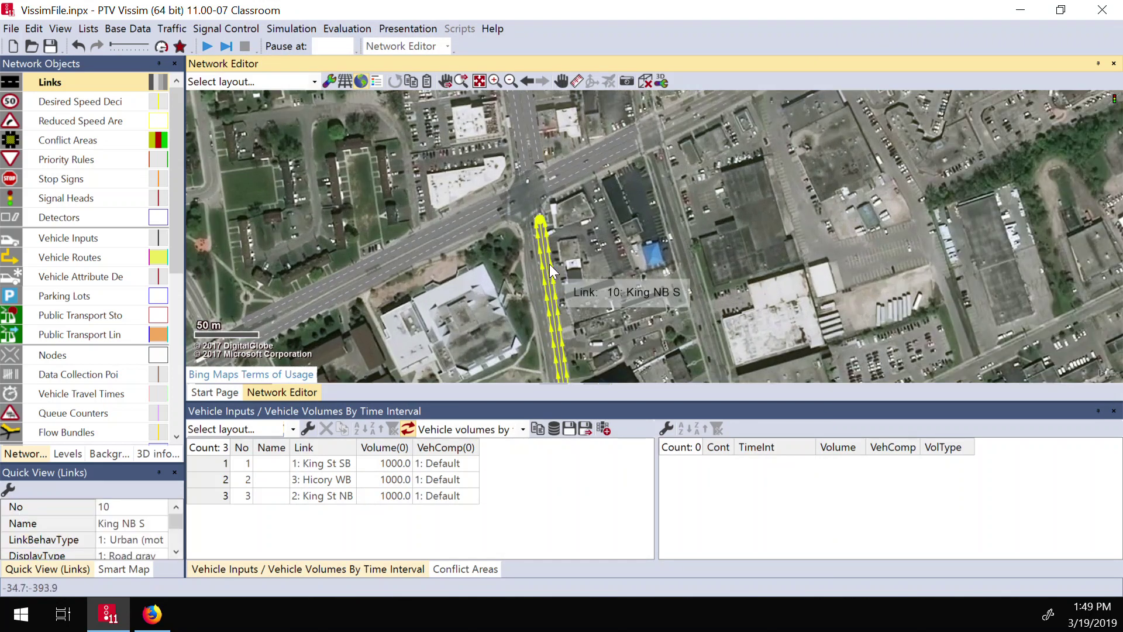
left_click_drag(547, 264, 541, 266)
Invert the direction of the copied link on the southbound side of King St, south of University Avenue
left_click(609, 251)
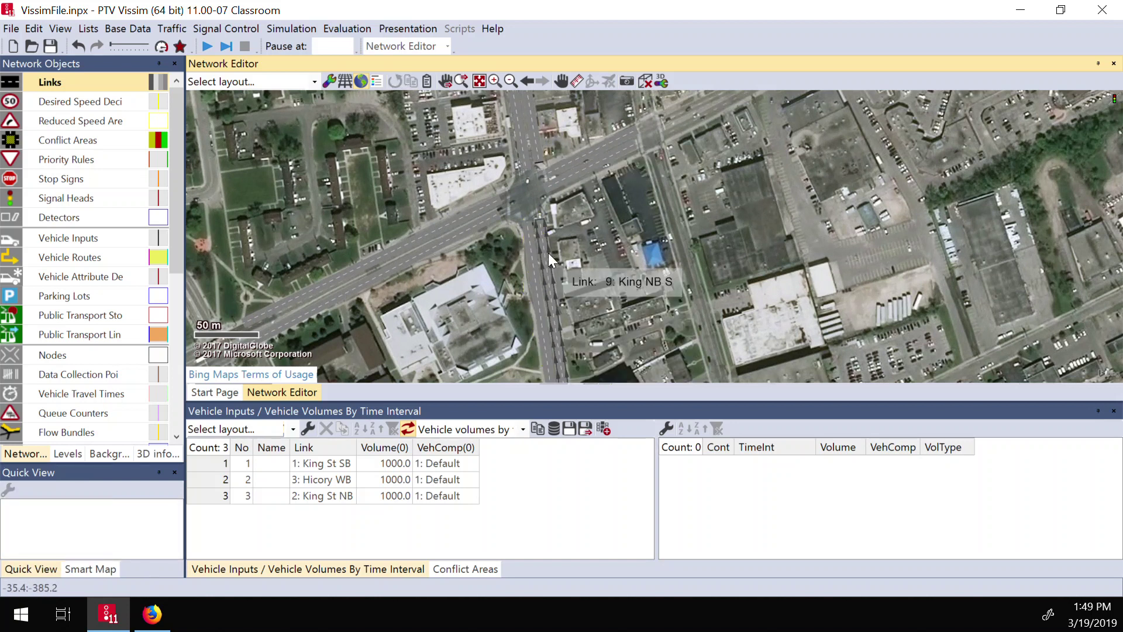
left_click(532, 252)
right_click(532, 252)
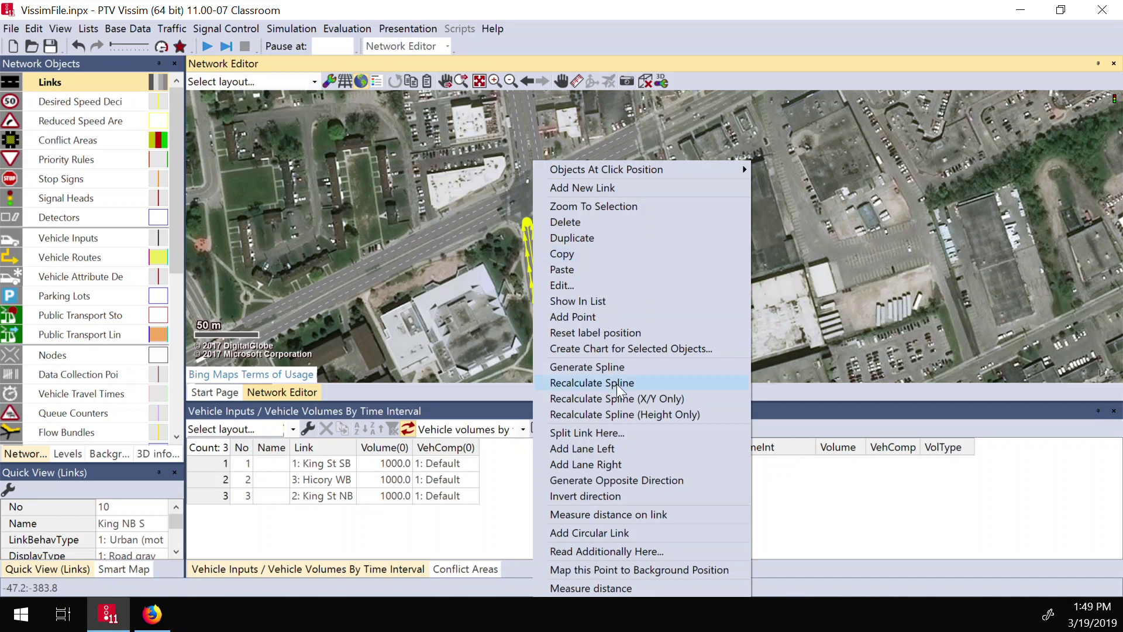
key("Escape")
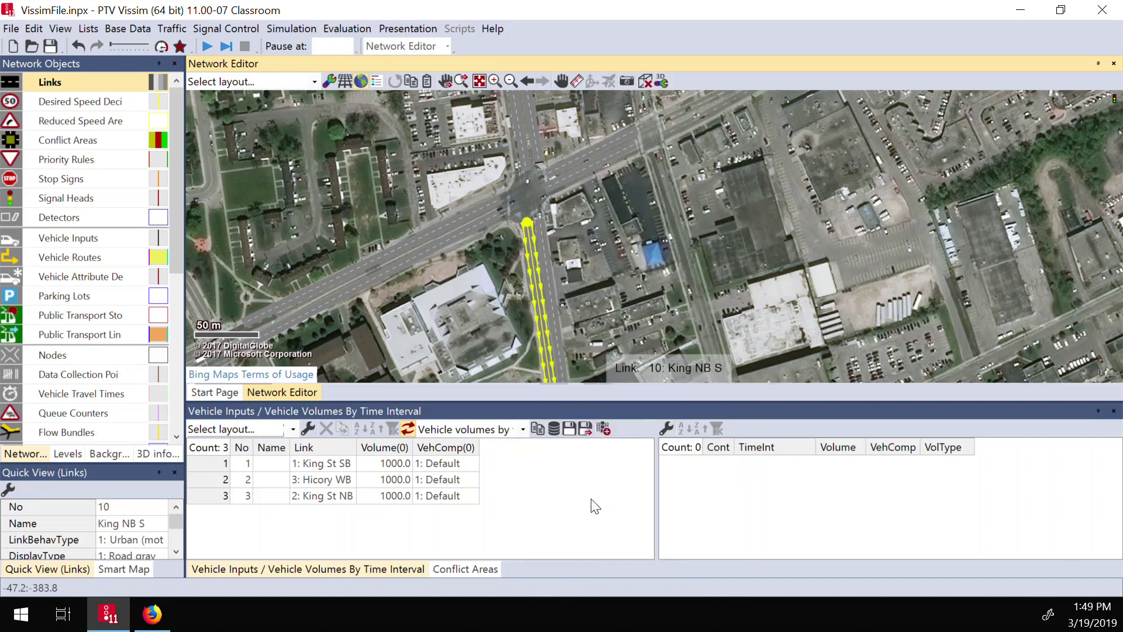
left_click(581, 264)
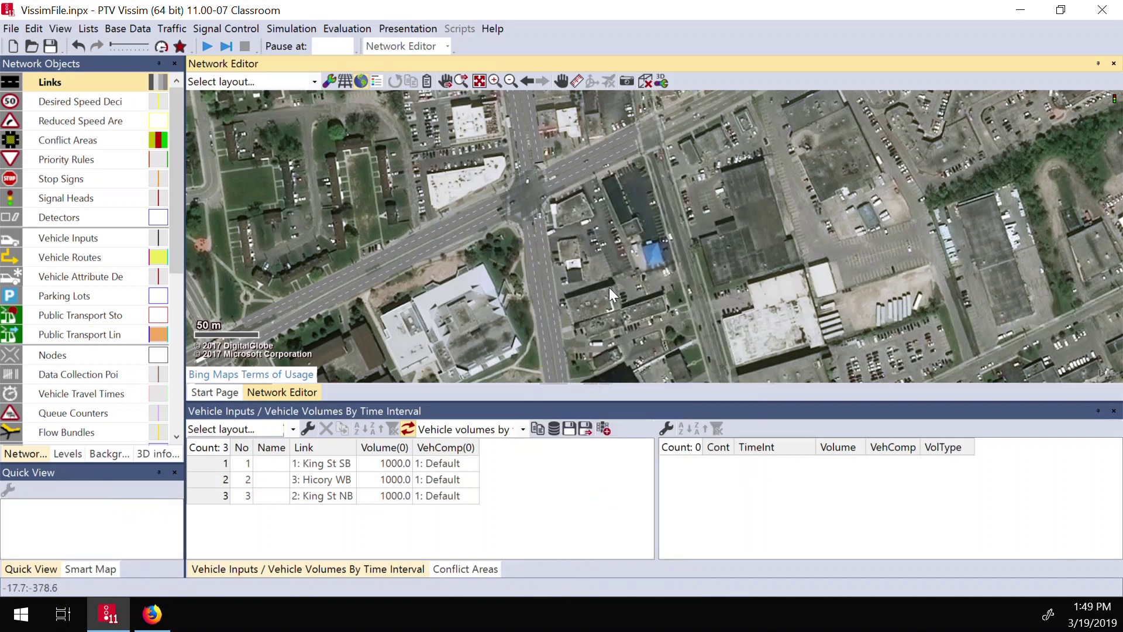
Delete the vehicle input on the King St NB link just north of the University Avenue intersection
scroll(552, 220, "up", 3)
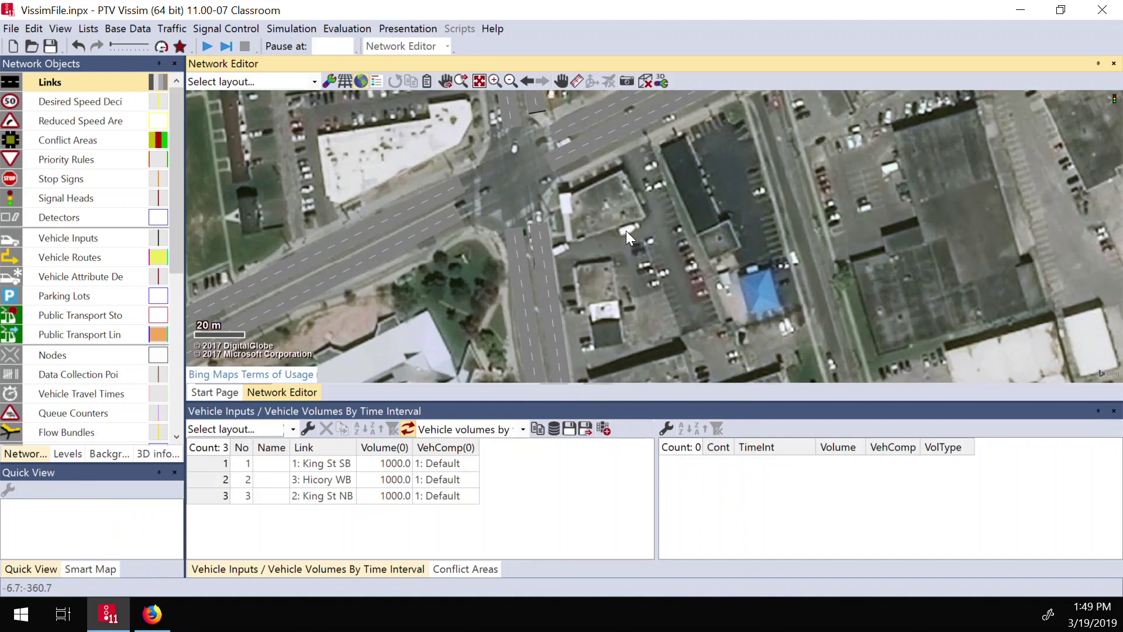
left_click(539, 115)
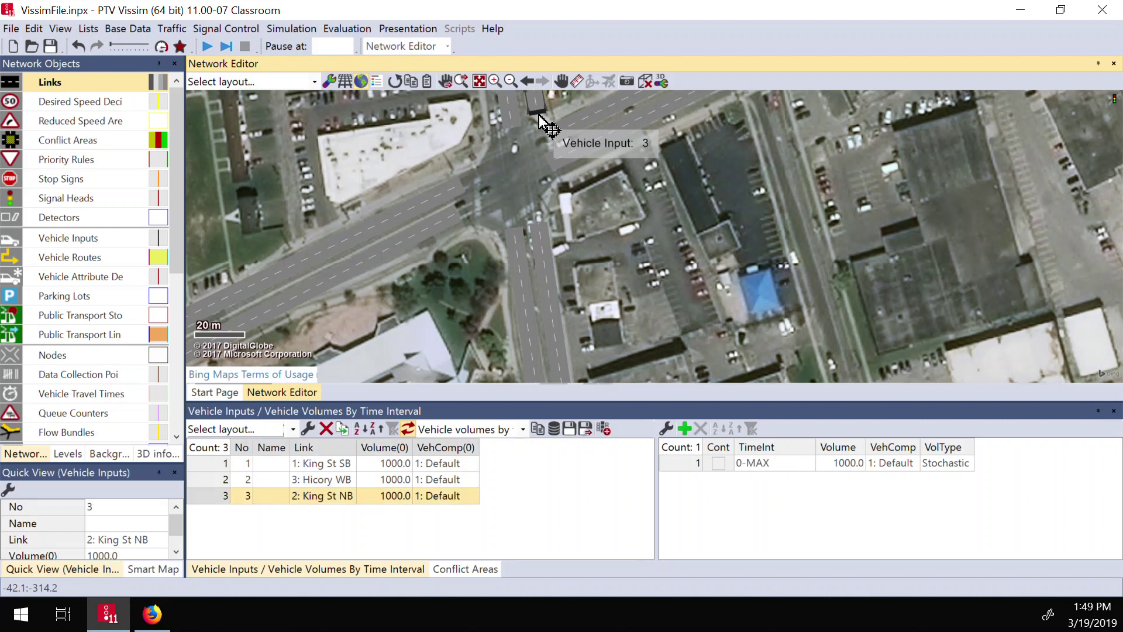
left_click(307, 494)
key("Delete")
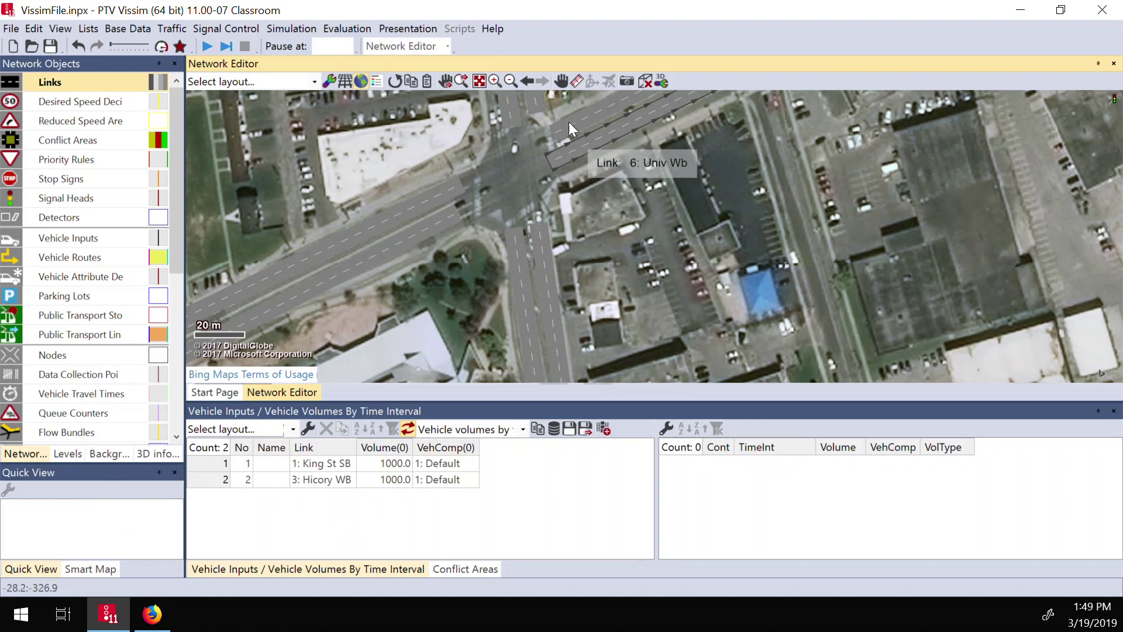
Draw a right-turn connector from the King NB S link to the eastbound University Avenue link, starting only from Lane 1
left_click(514, 121)
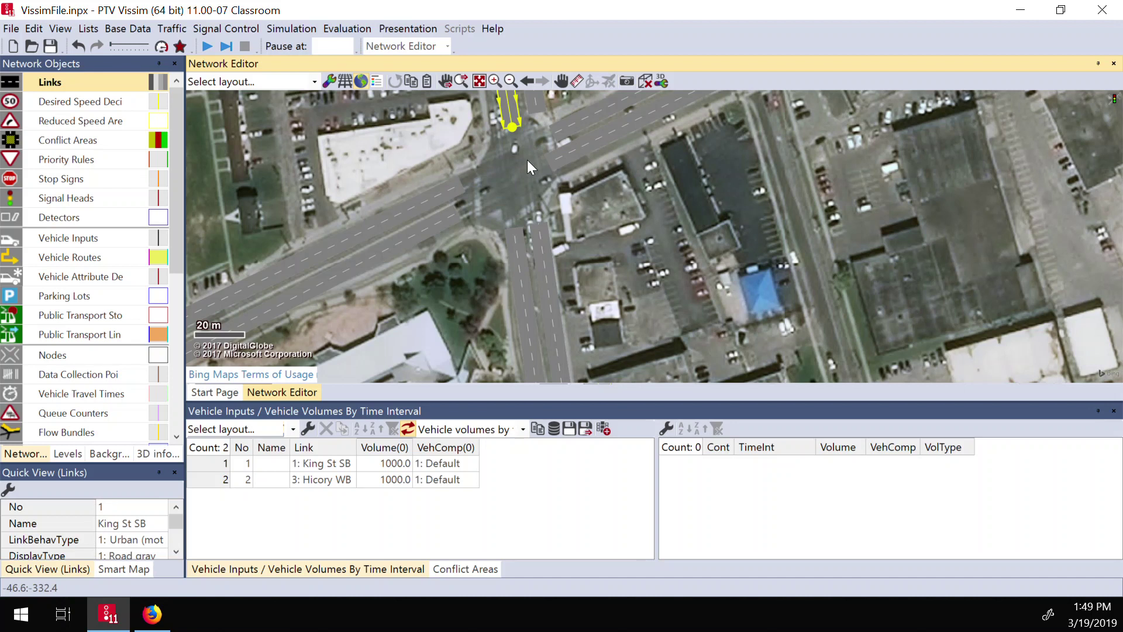
scroll(528, 159, "down", 1)
left_click_drag(528, 157, 476, 221)
left_click(506, 204)
left_click(485, 203)
left_click(503, 236)
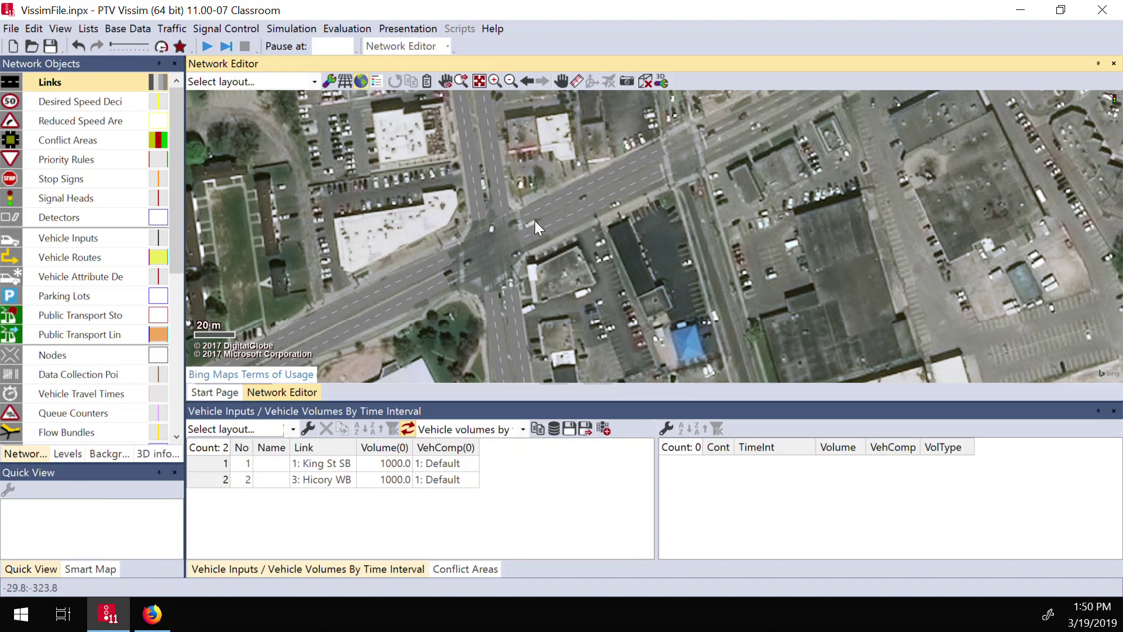
left_click(513, 297)
left_click_drag(513, 297, 532, 237)
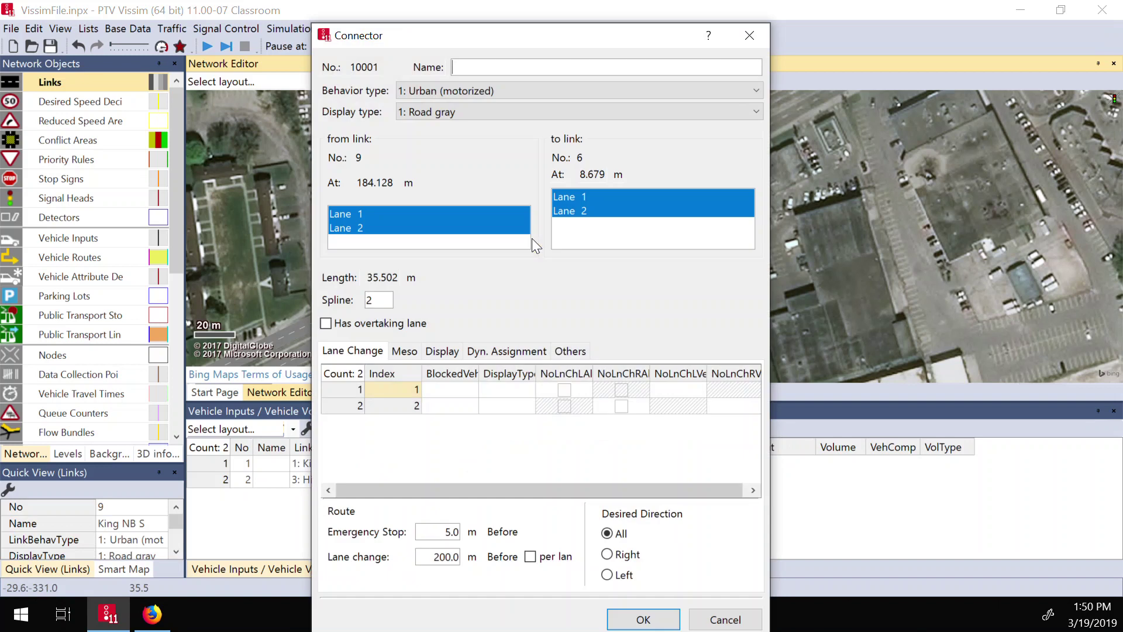
left_click(413, 217)
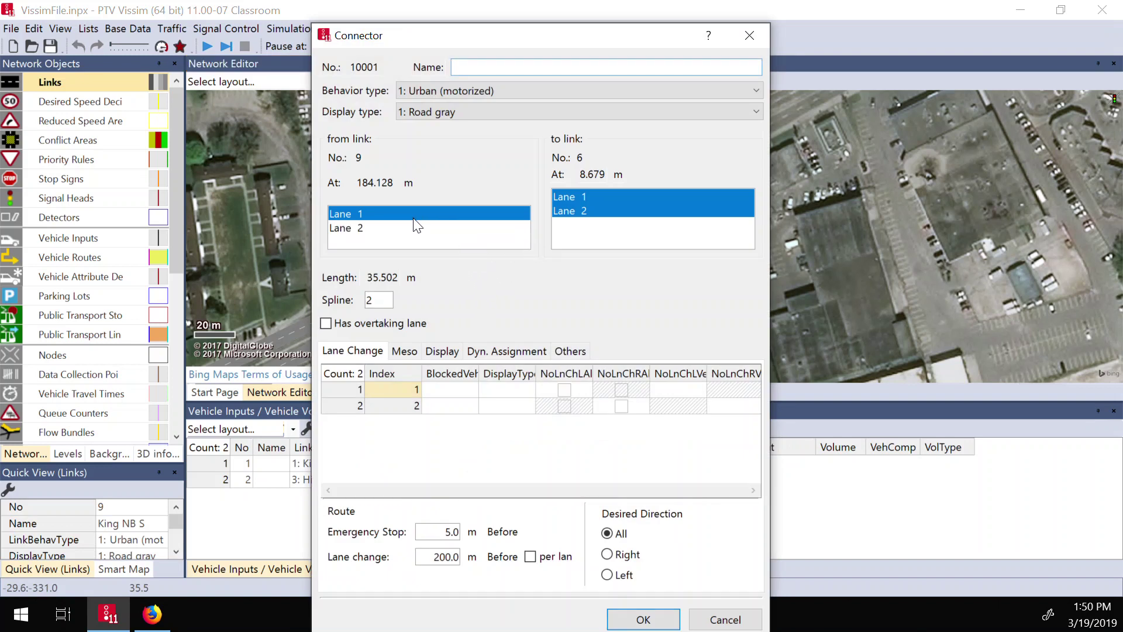
Create the right-turn connector from lane 1 of link 9 to lane 2 of link 6
left_click(584, 210)
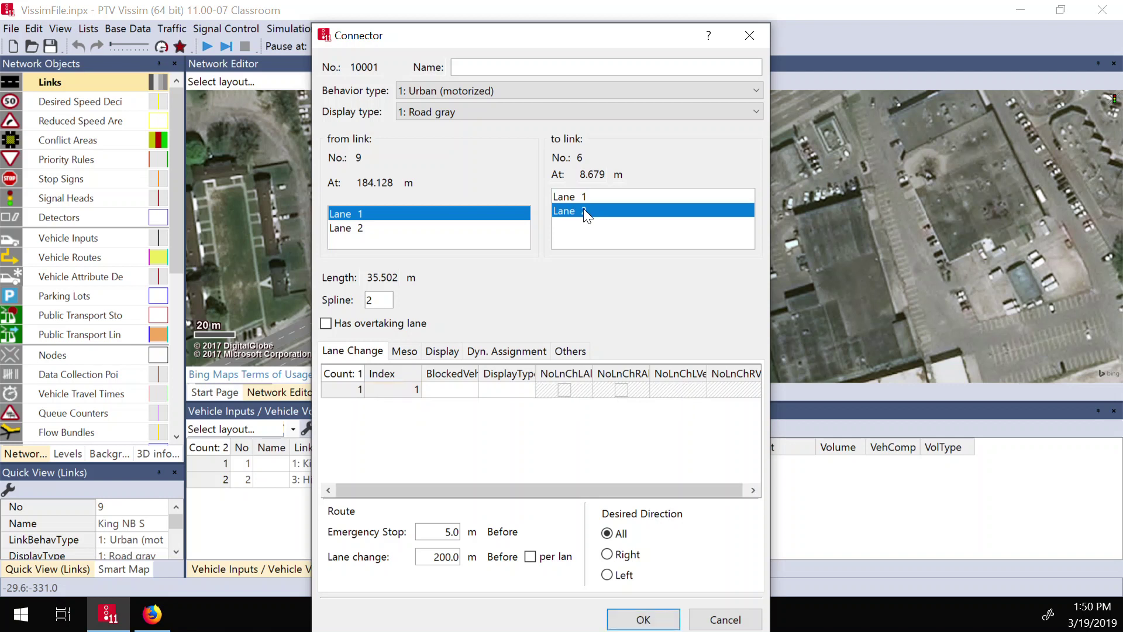
left_click_drag(482, 35, 803, 76)
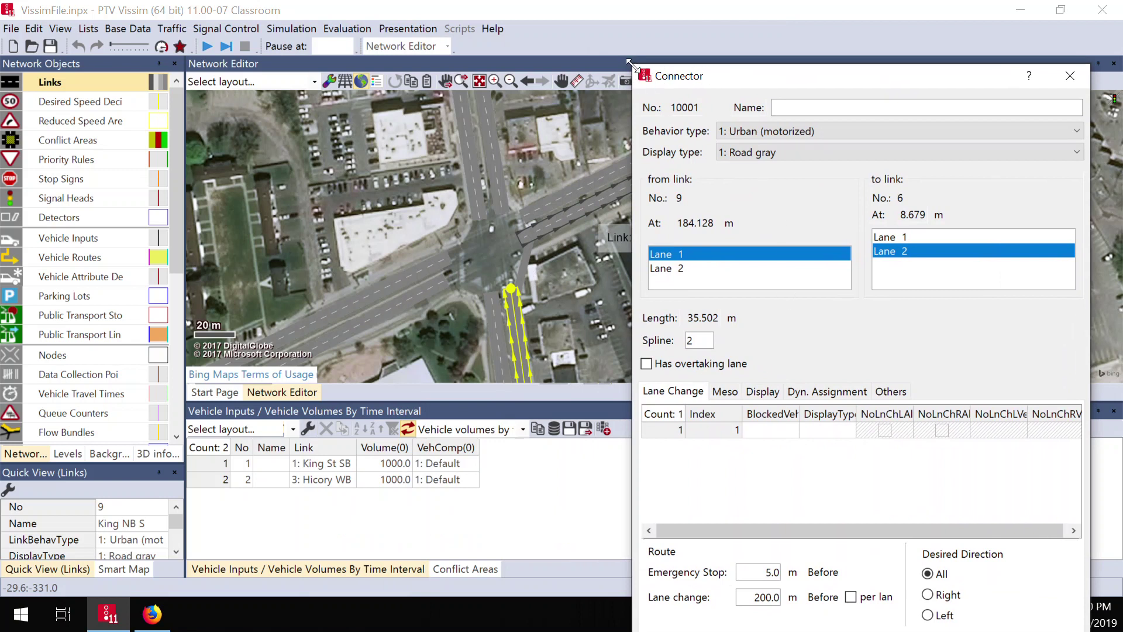
left_click_drag(633, 64, 644, 94)
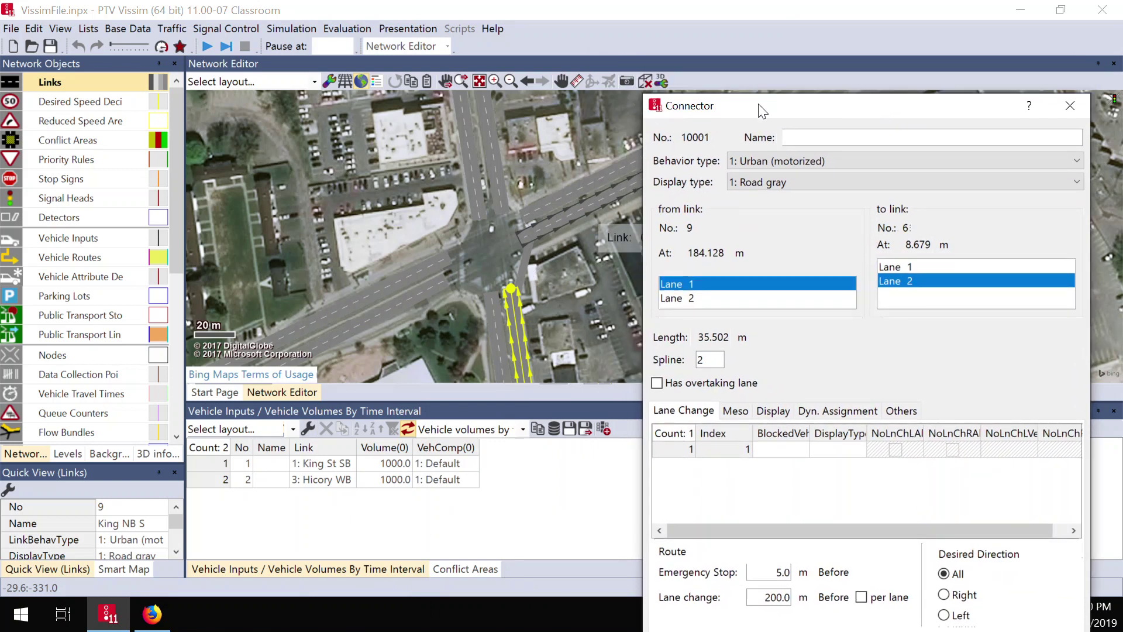
left_click_drag(762, 111, 735, 69)
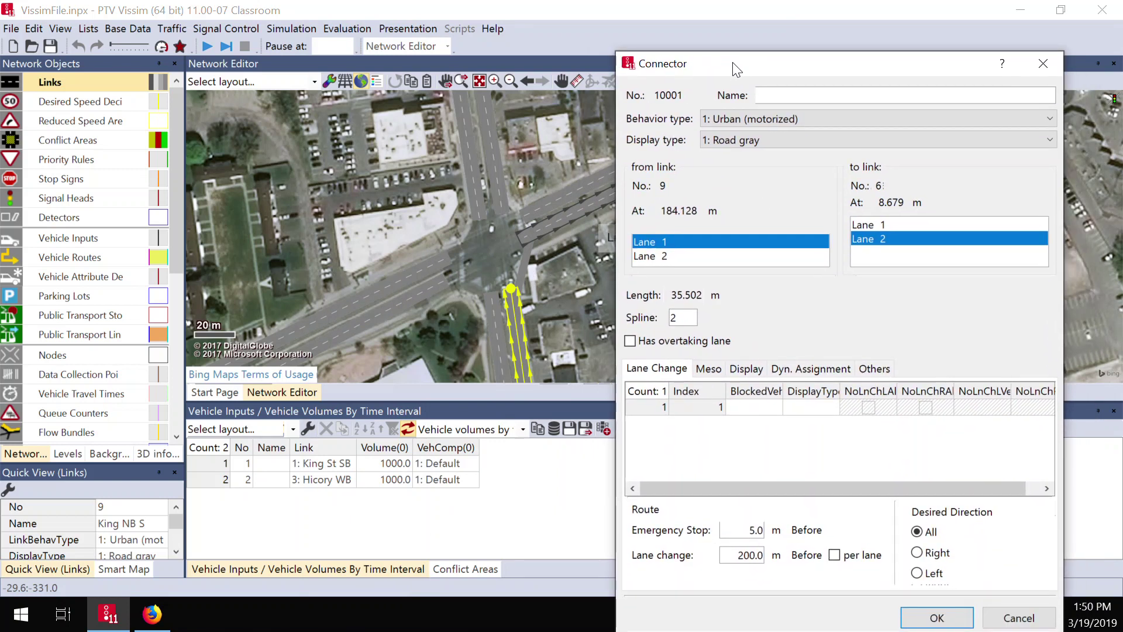
left_click(942, 622)
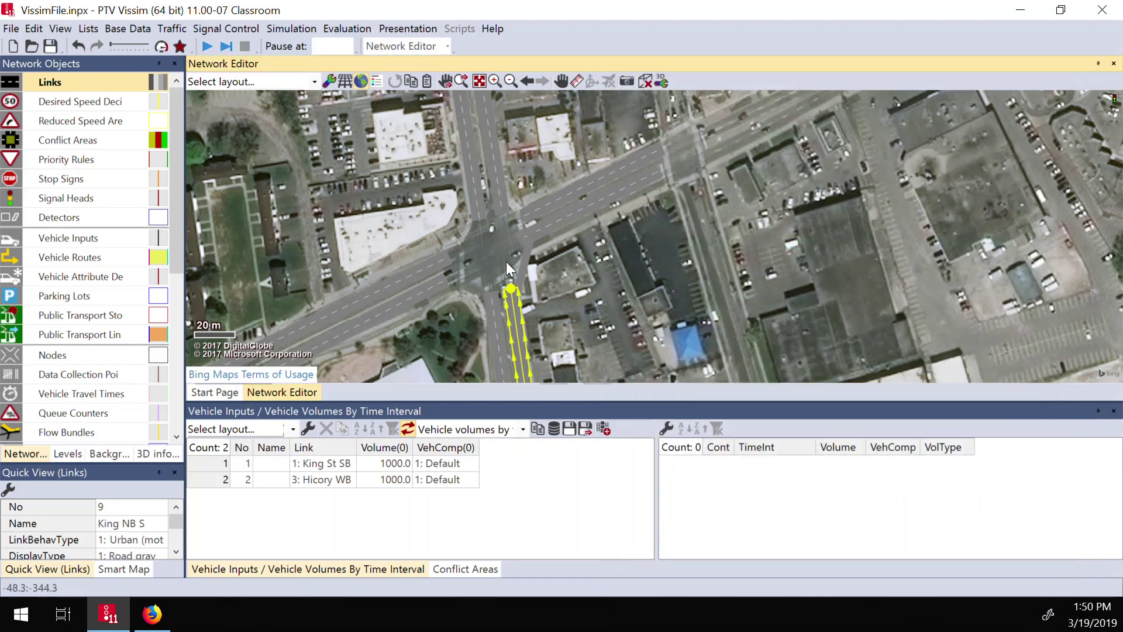
Generate a spline with 5 intermediate points for connector 10001 and pull its downstream end back along link 6
scroll(507, 262, "up", 3)
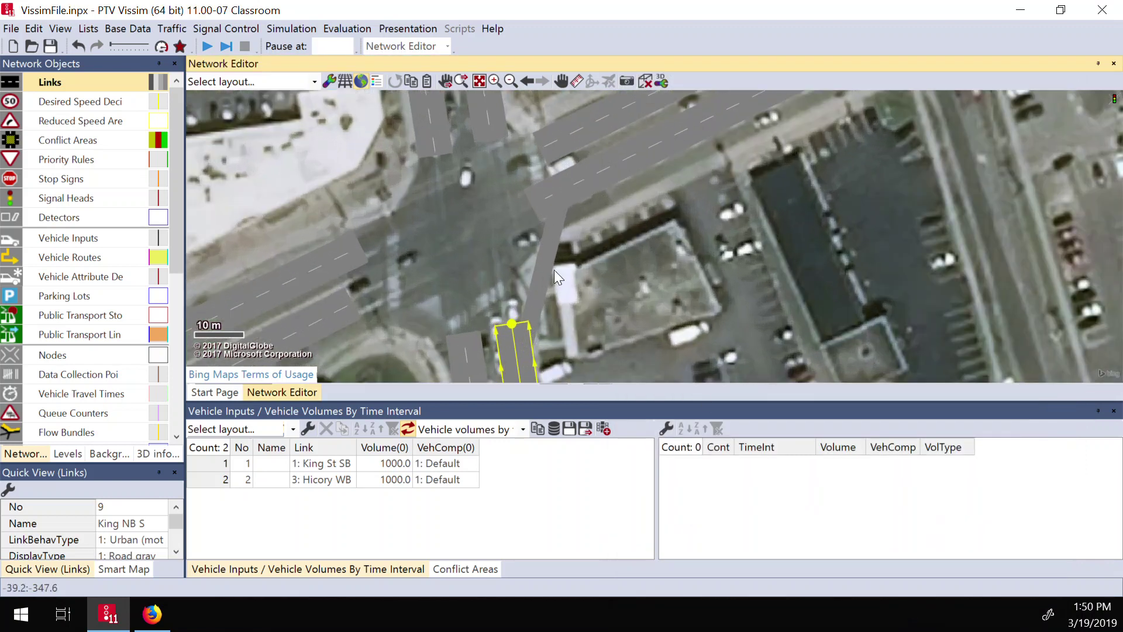
scroll(551, 272, "up", 1)
left_click(556, 268)
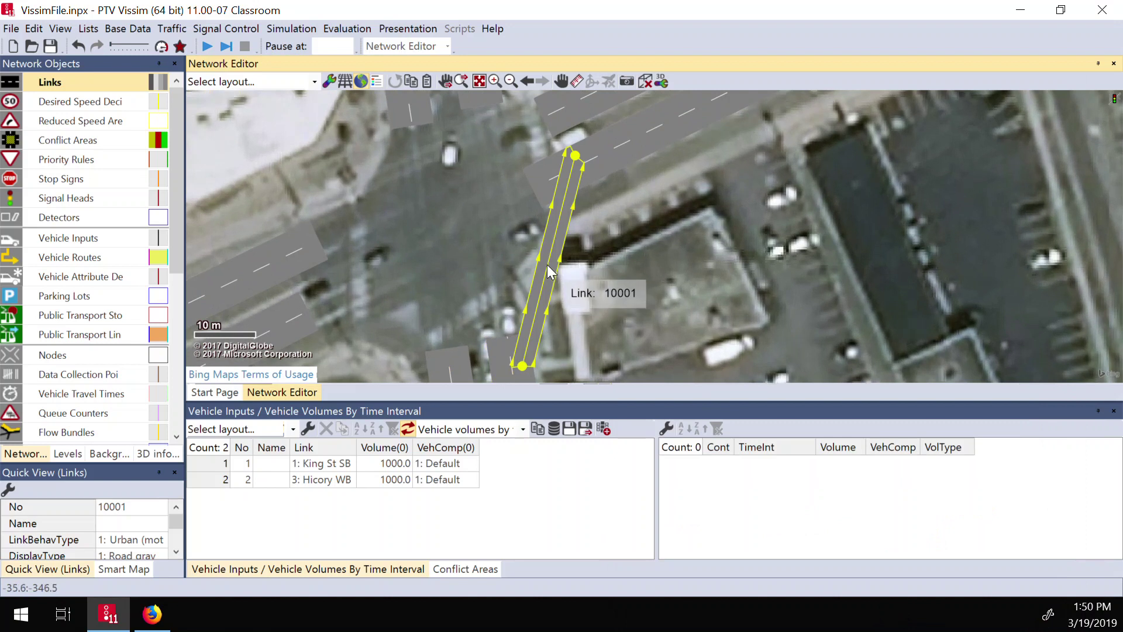
right_click(547, 265)
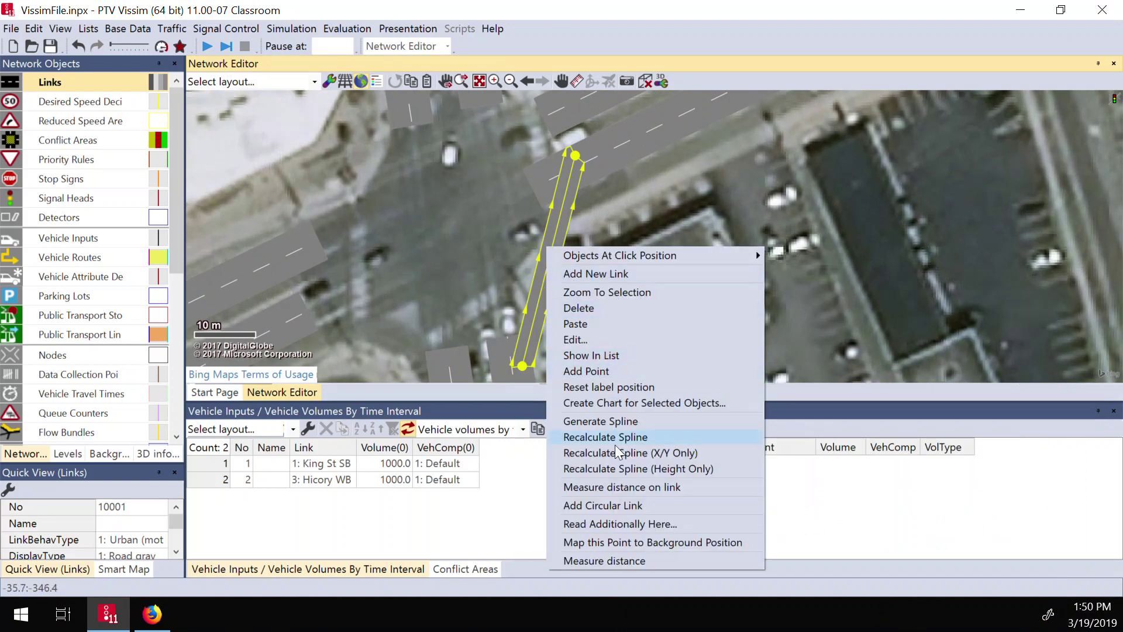
left_click(625, 422)
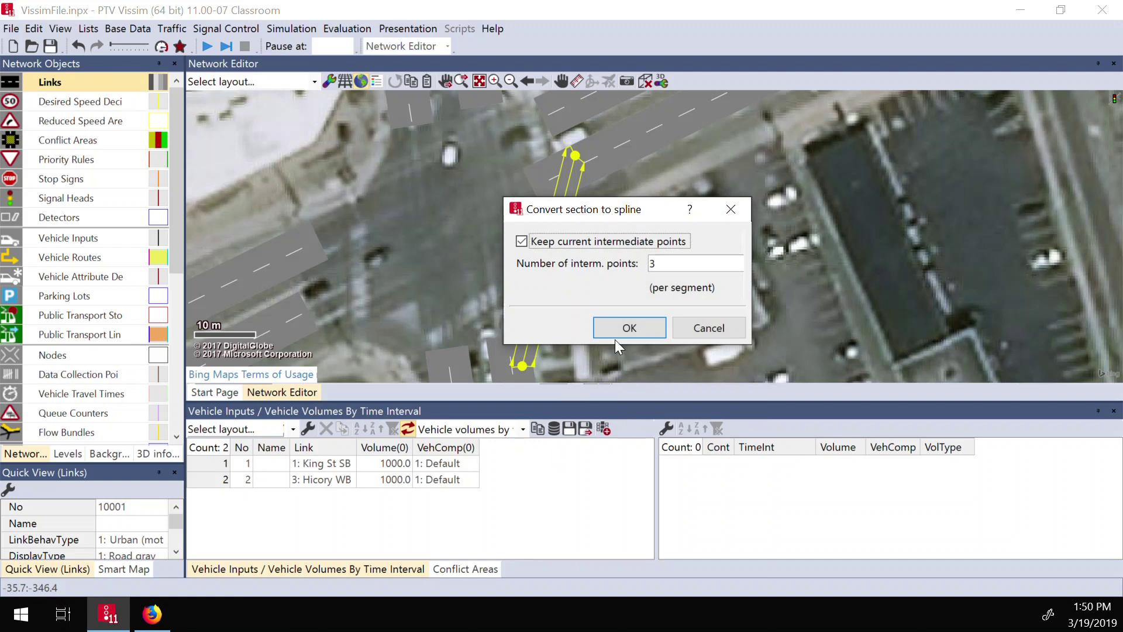
double_click(650, 264)
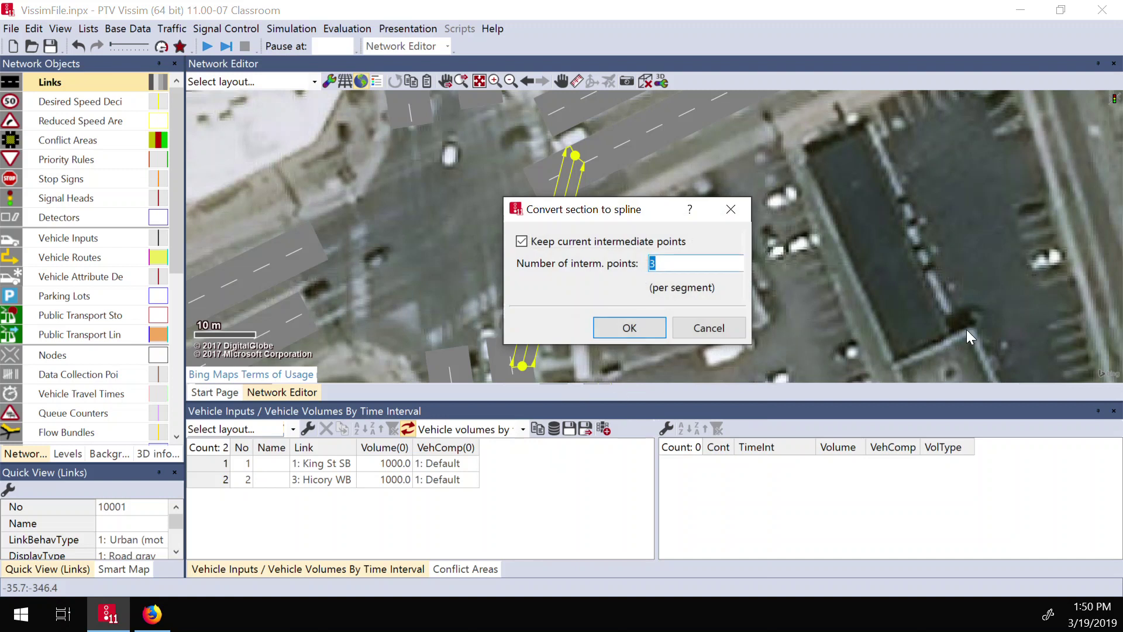
key("Return")
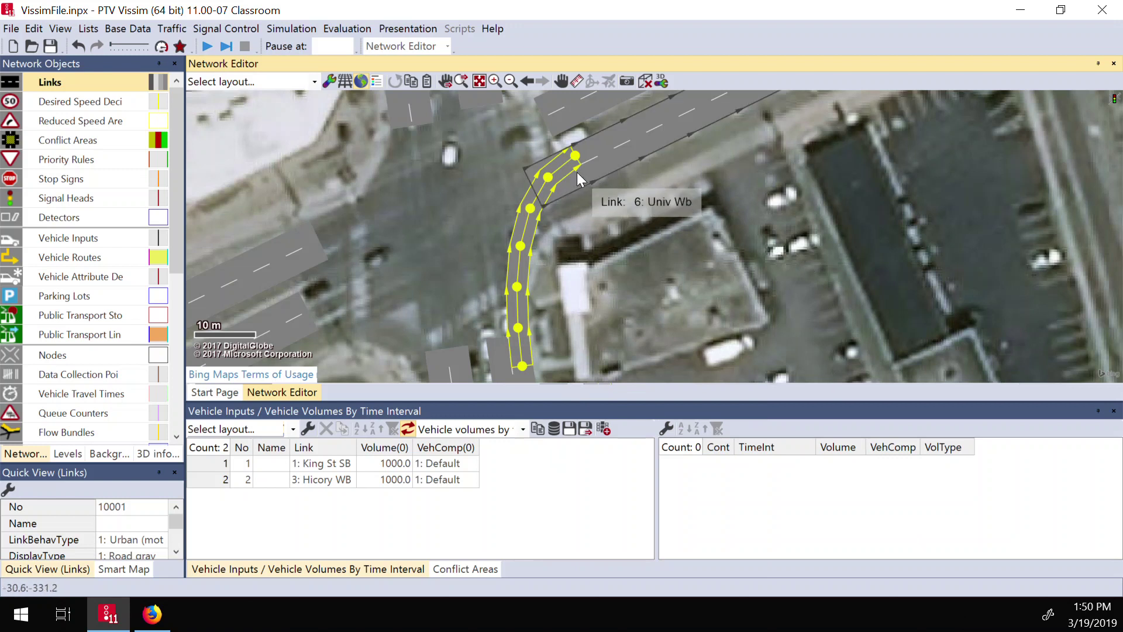
left_click_drag(574, 156, 563, 187)
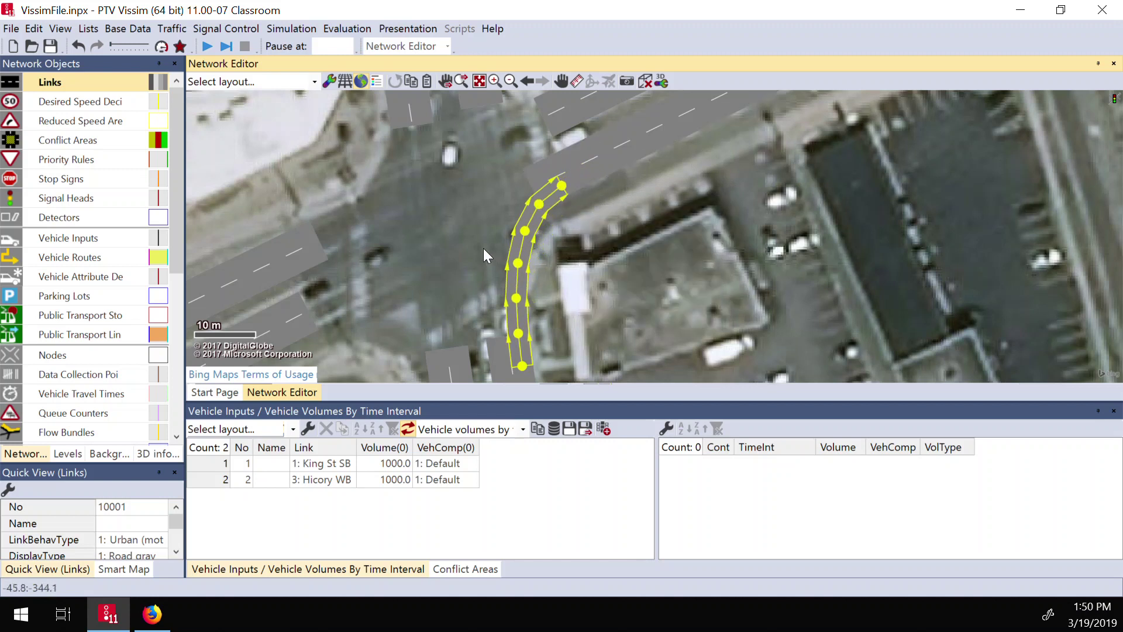
Add a northbound through connector across the intersection from both lanes of link 9 to both lanes of link 2
left_click(345, 276)
left_click(300, 325)
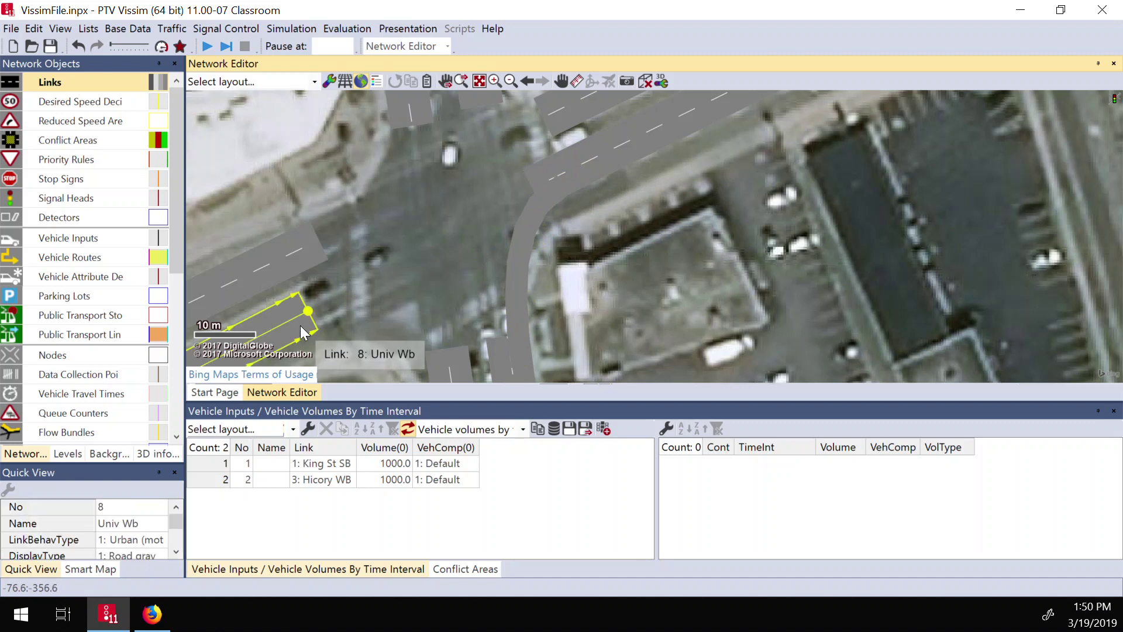
mouse_move(500, 347)
left_mouse_down()
mouse_move(503, 124)
mouse_move(490, 107)
left_mouse_up()
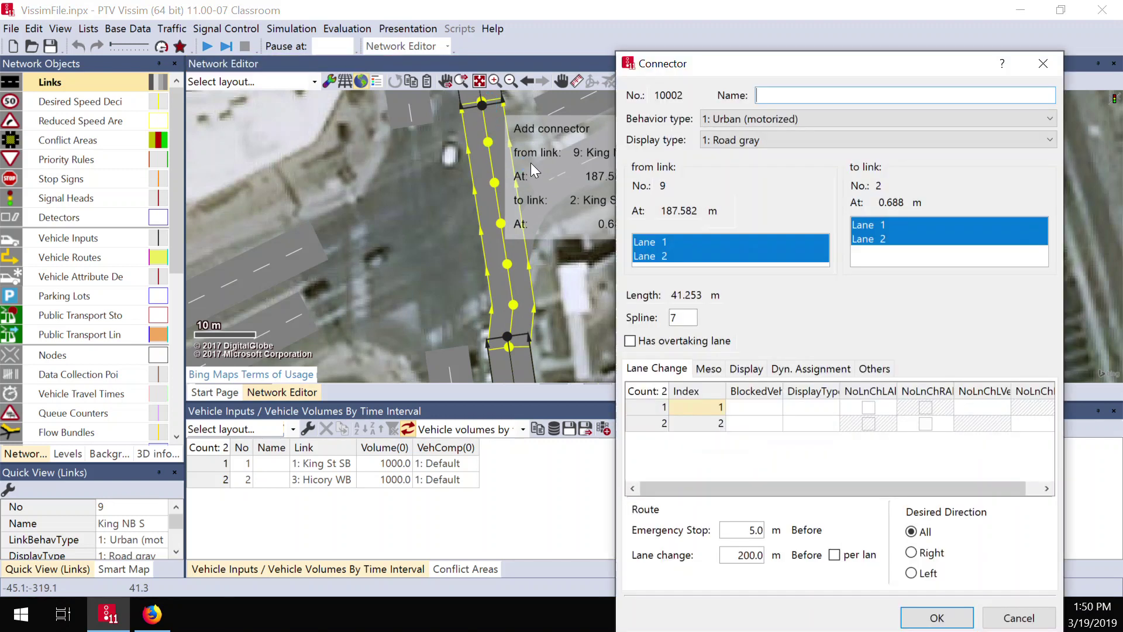
left_click(938, 617)
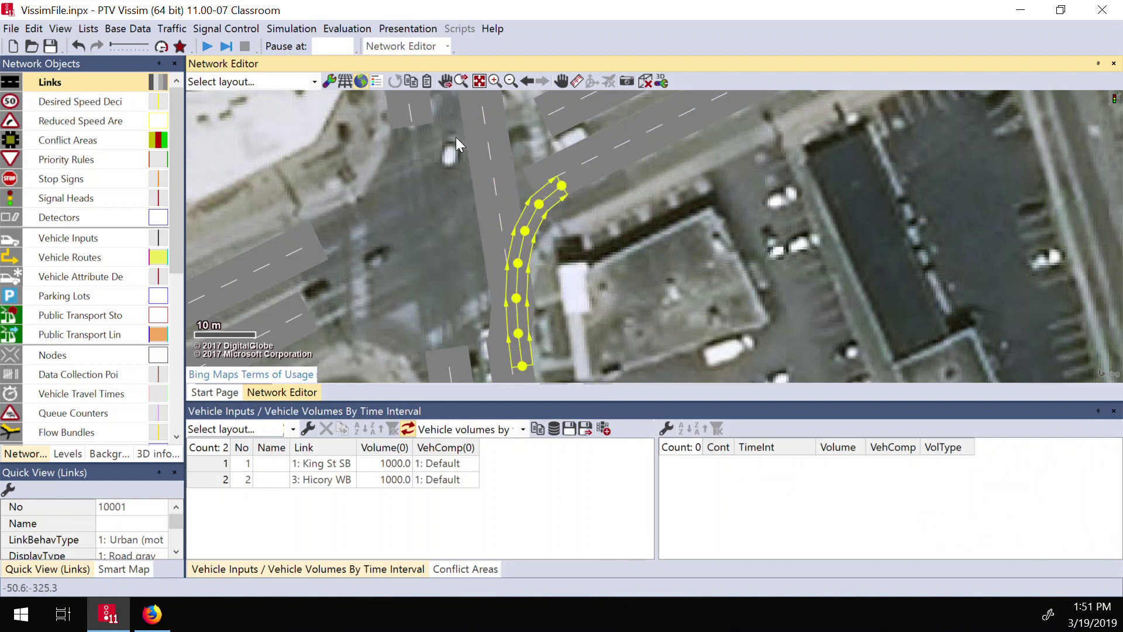
Add a southbound through connector from both lanes of link 1 (King St SB) to both lanes of link 10
left_click(426, 118)
left_click_drag(415, 117, 455, 373)
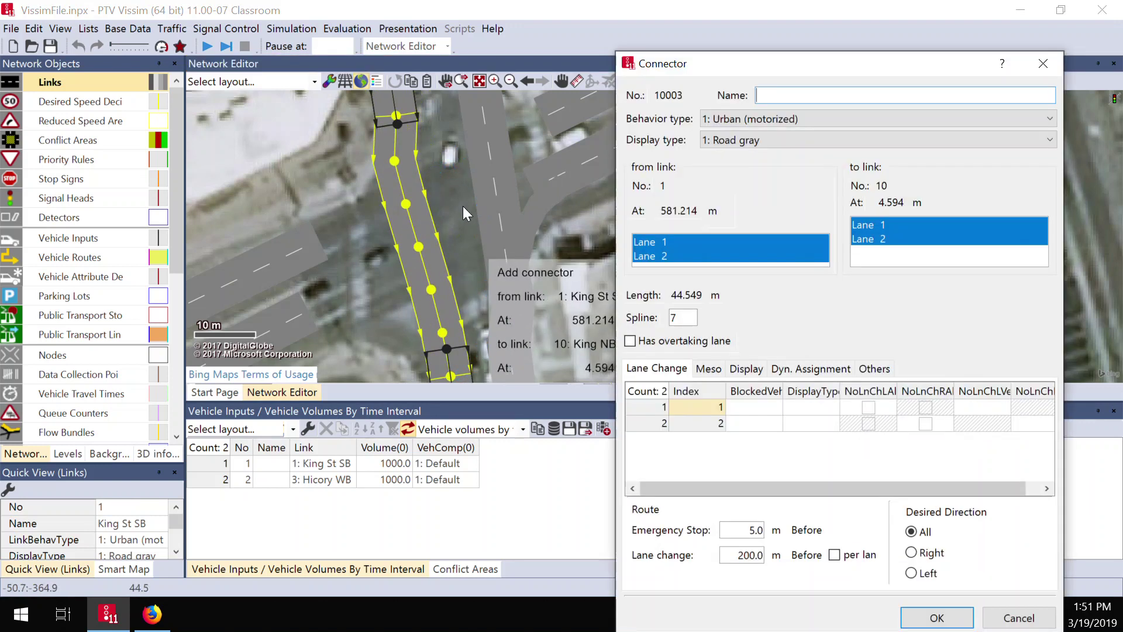
left_click(932, 614)
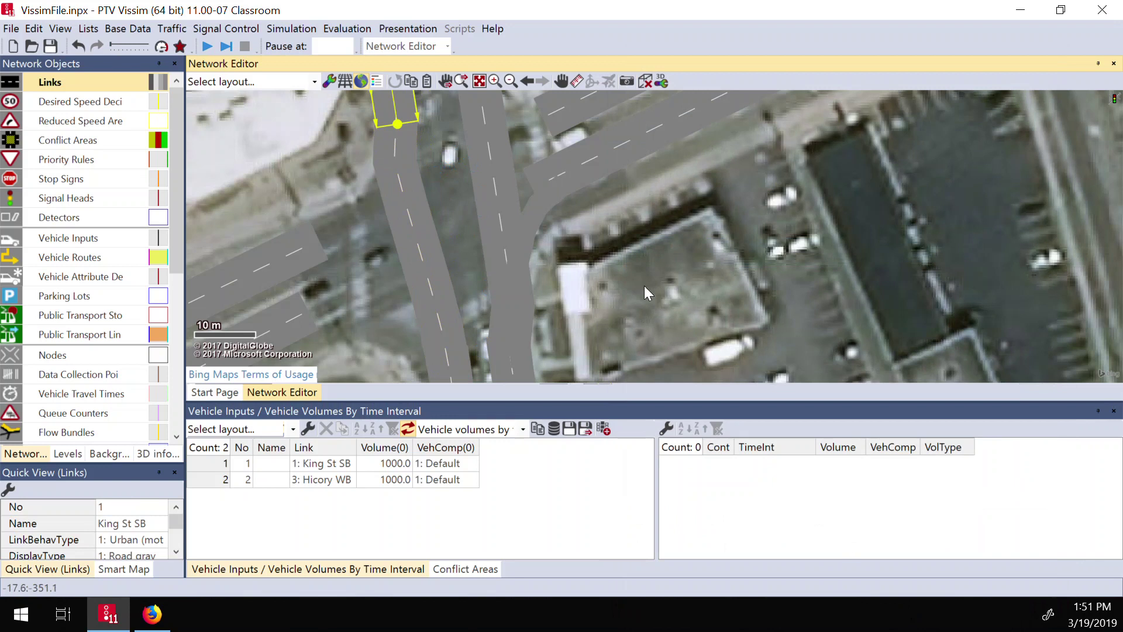
Shift the northern intermediate points of connector 10003 and recalculate its spline to smooth the alignment
left_click(424, 204)
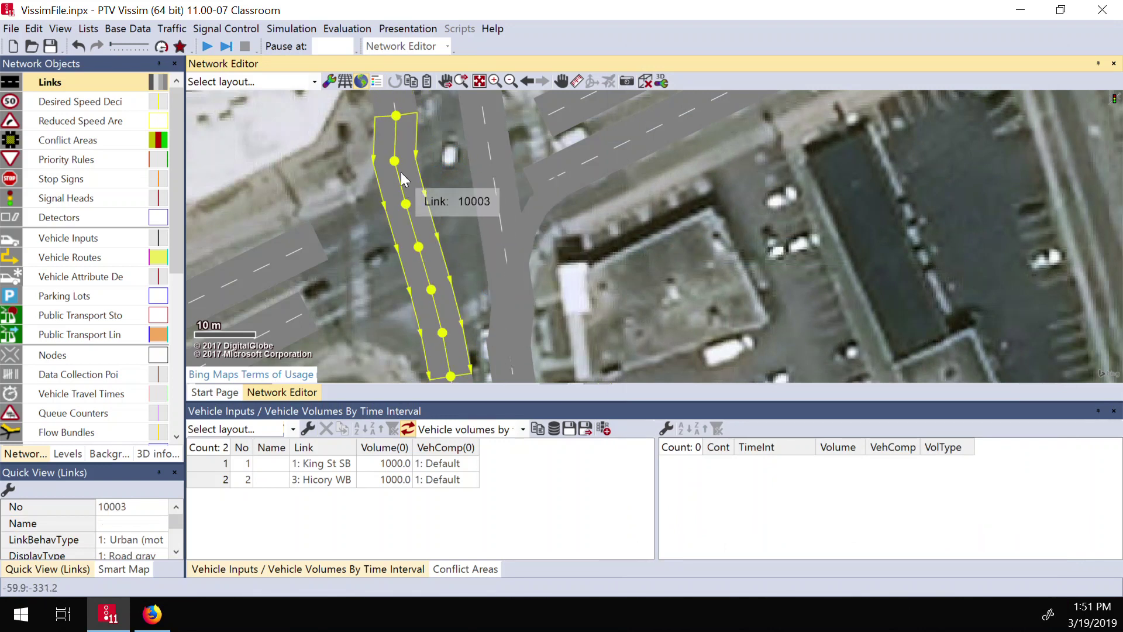
left_click_drag(394, 162, 416, 204)
right_click(416, 204)
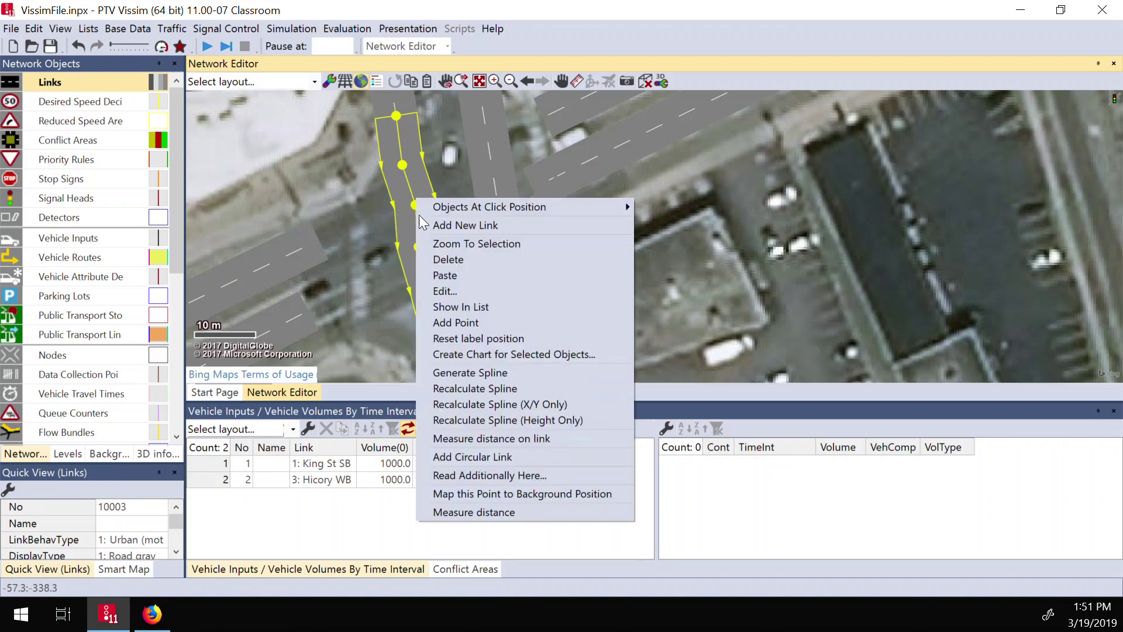
left_click(483, 387)
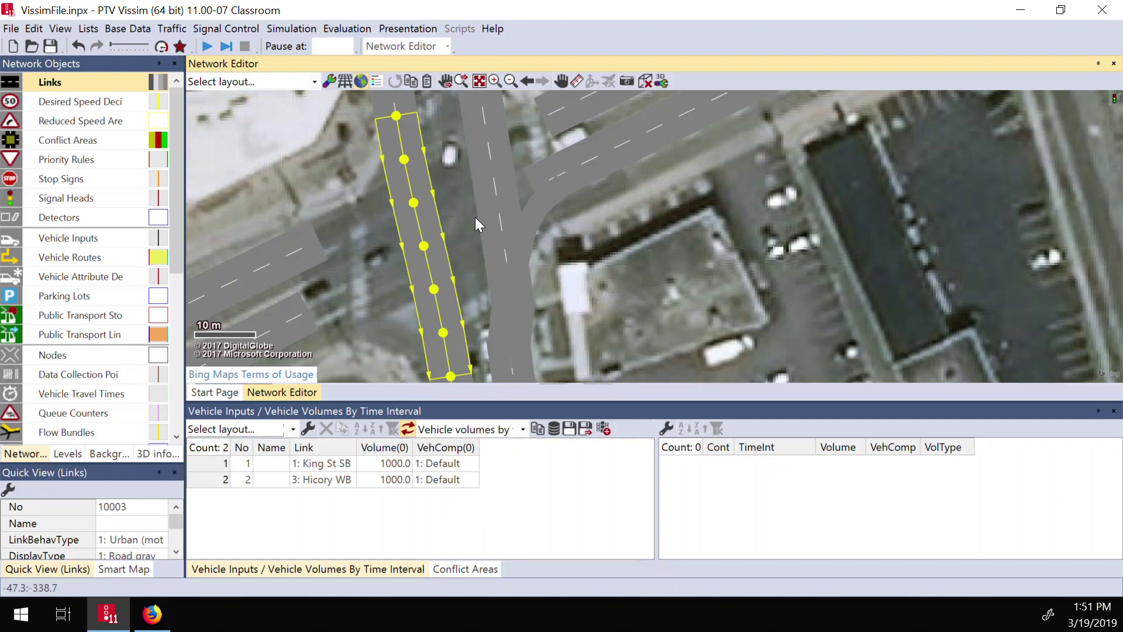
left_click(372, 228)
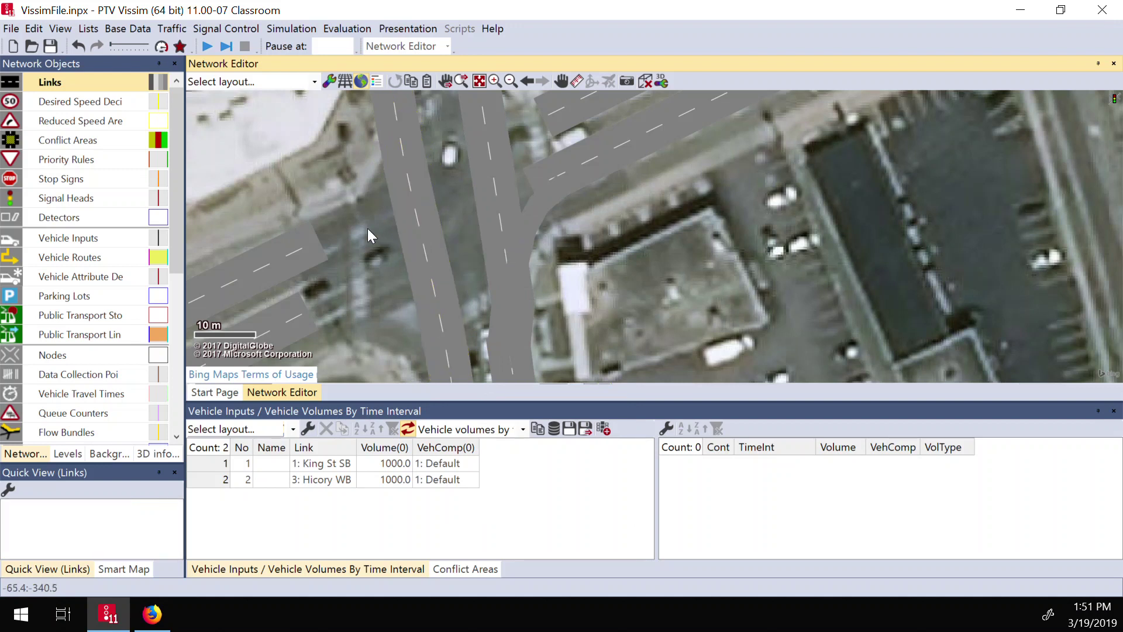
Add a through connector across the intersection from both lanes of link 5 to both lanes of link 7
left_click(295, 254)
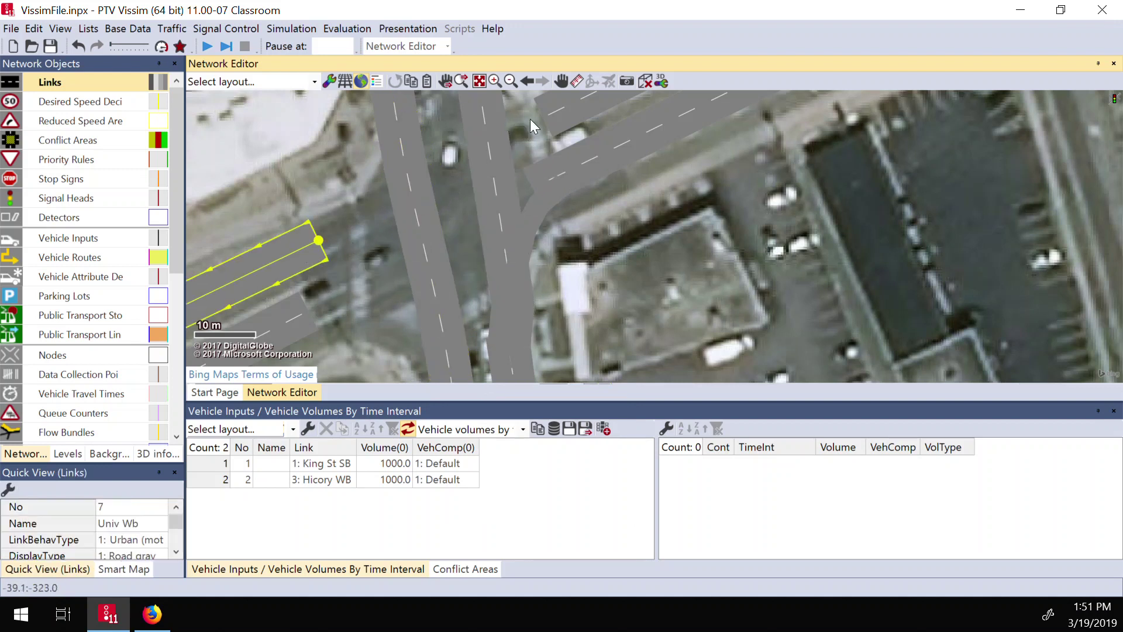
left_click(560, 109)
mouse_move(560, 108)
left_mouse_down()
mouse_move(466, 141)
mouse_move(330, 293)
mouse_move(366, 297)
left_mouse_up()
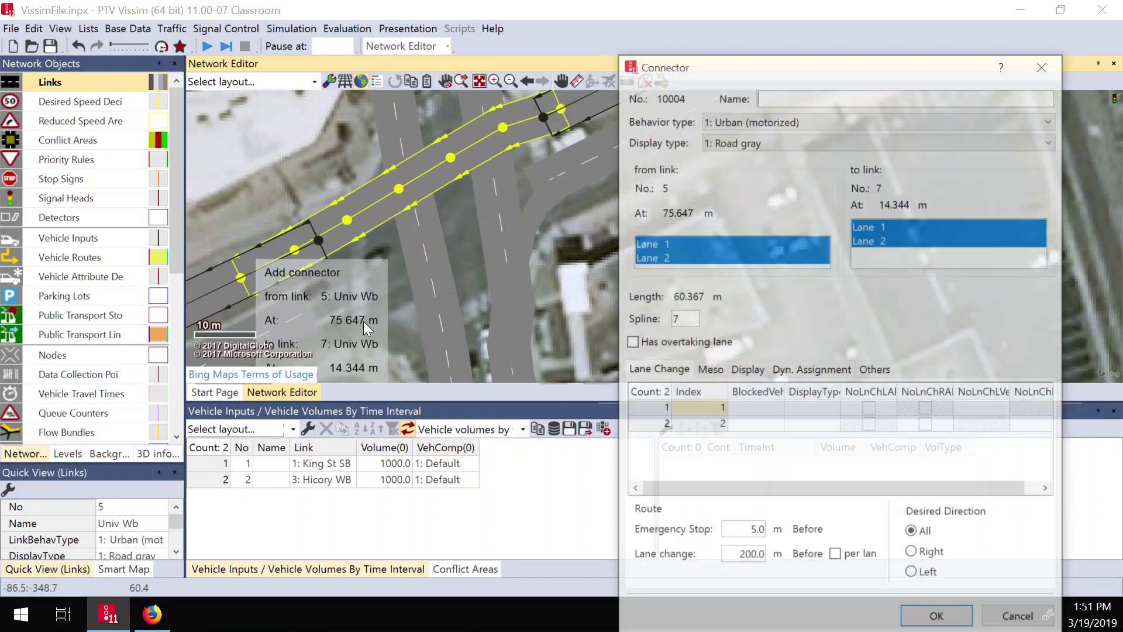
left_click(942, 614)
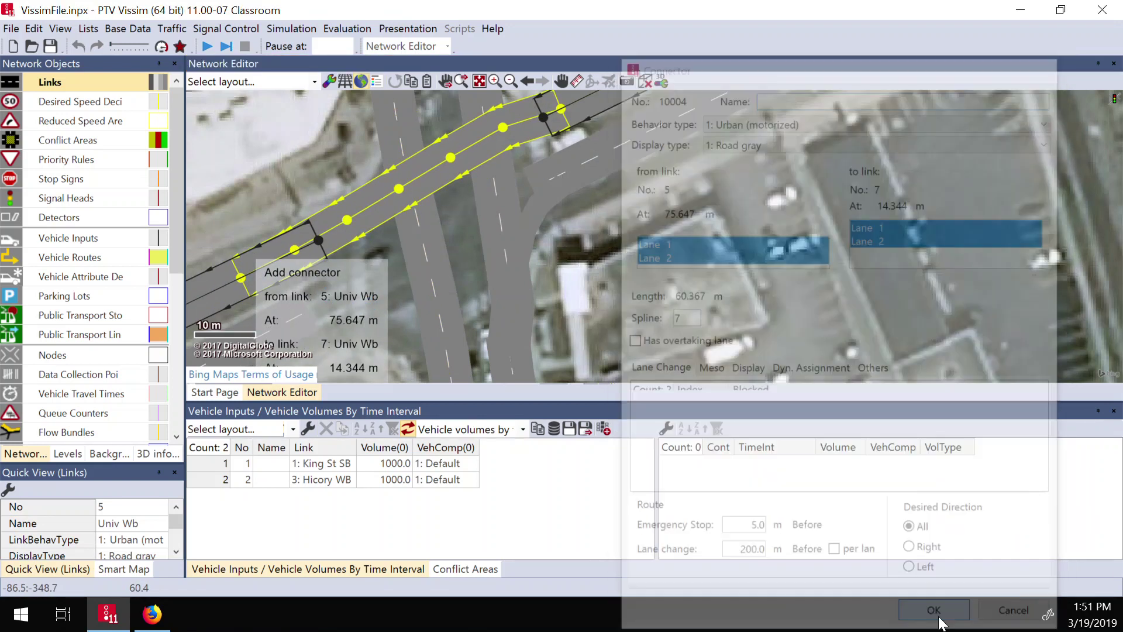
Add a through connector in the opposite direction from both lanes of link 8 to both lanes of link 6
left_click(262, 322)
left_click_drag(279, 317, 558, 172)
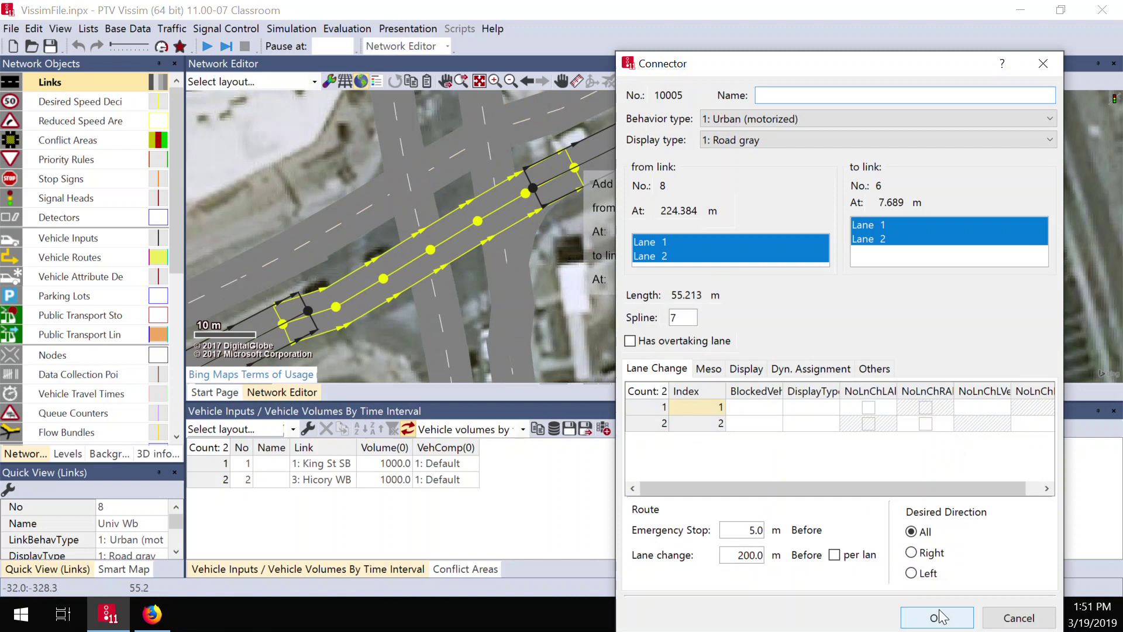
left_click(940, 615)
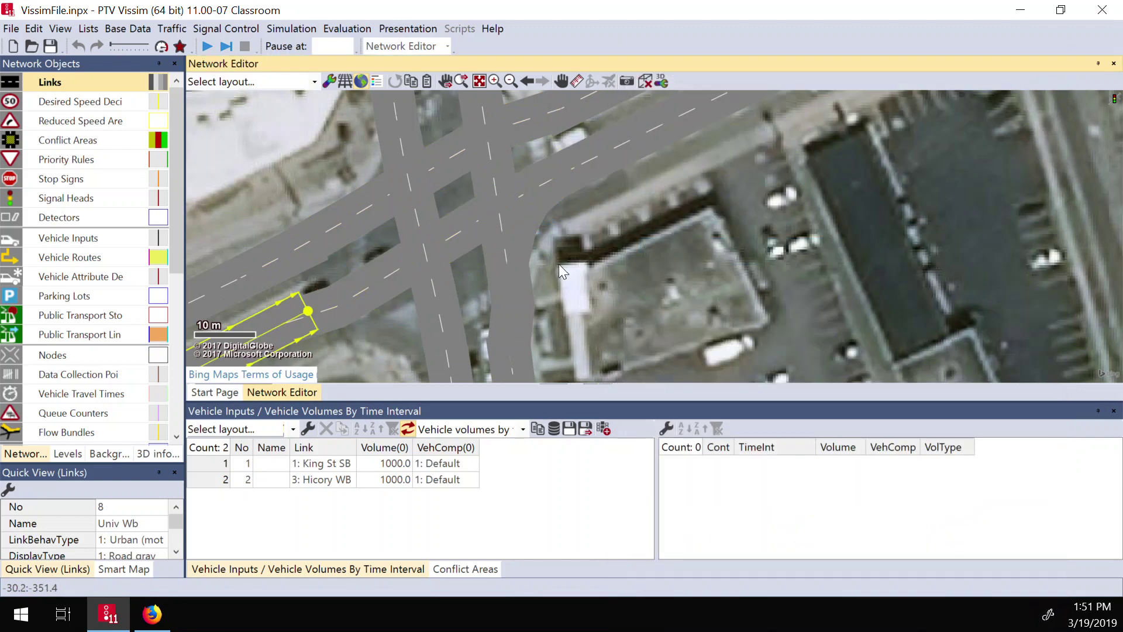
Delete the curved right-turn connector between link 9 and link 6
left_click(519, 257)
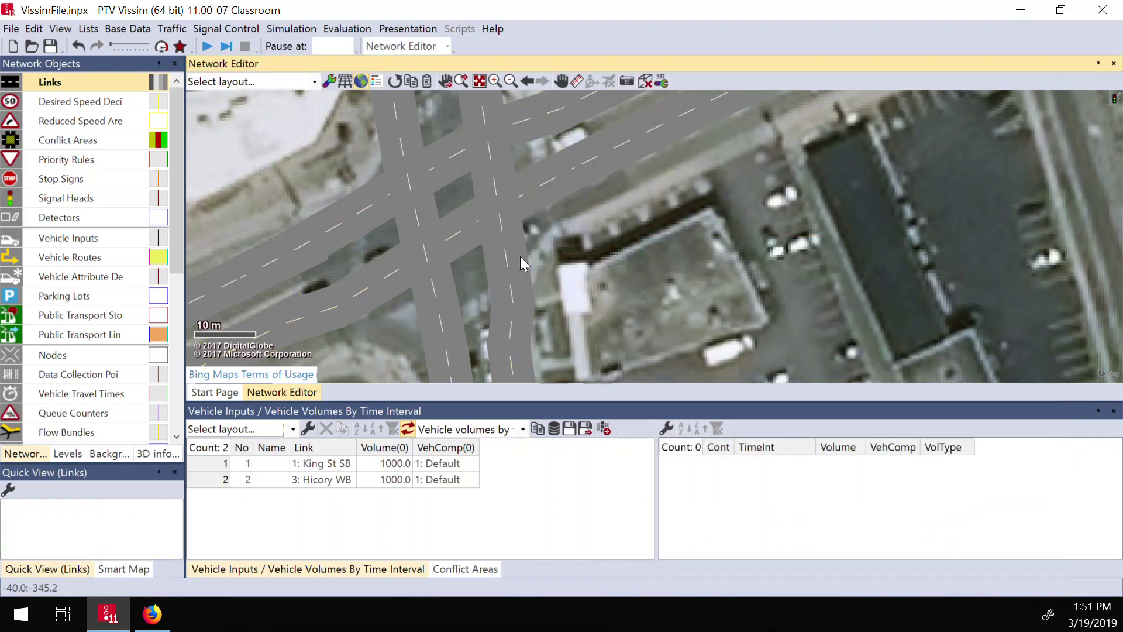
Straighten northbound connector 10002 by repositioning its southern and northern points and recalculating its spline
left_click(512, 303)
left_click_drag(518, 301, 504, 299)
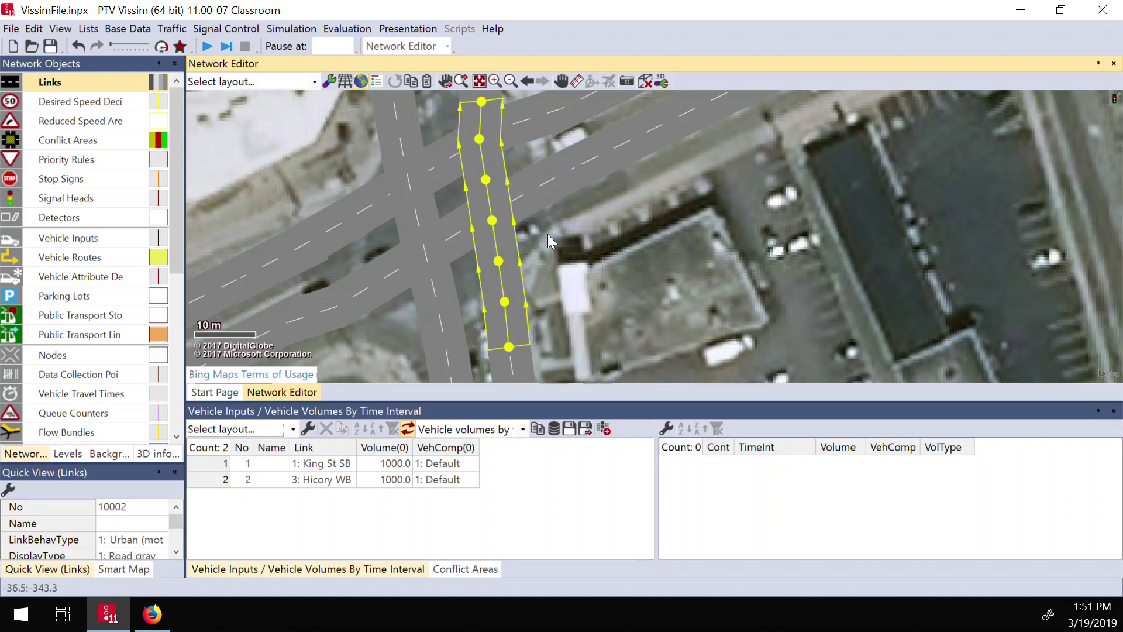
scroll(531, 203, "down", 1)
scroll(509, 148, "down", 2)
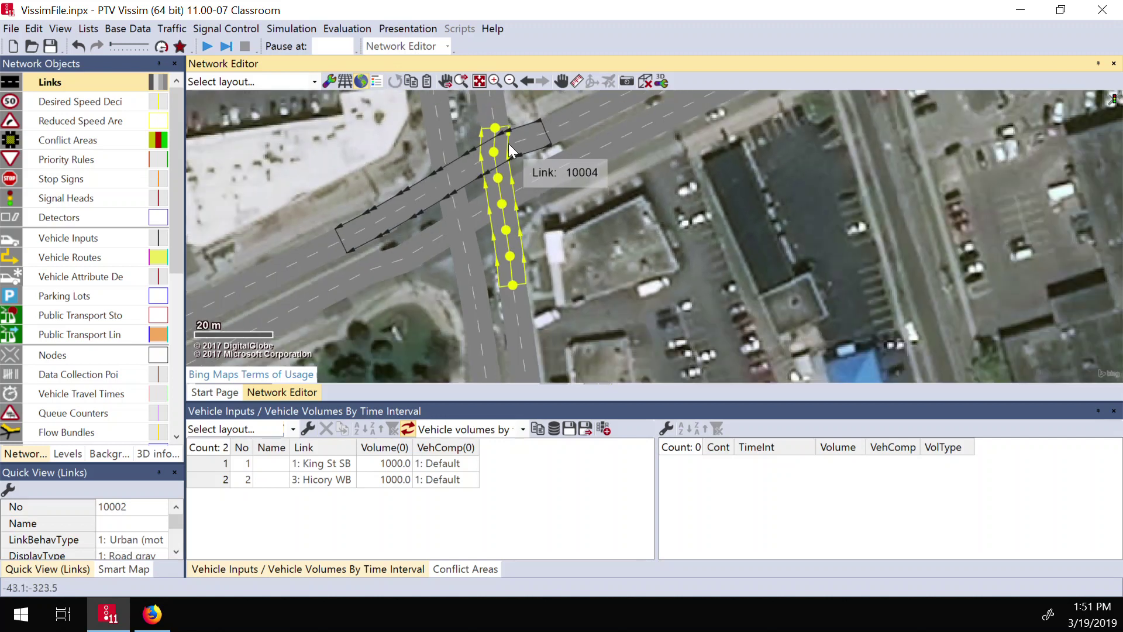
left_click_drag(500, 133, 488, 132)
left_click(498, 132)
left_click(498, 146)
right_click(504, 153)
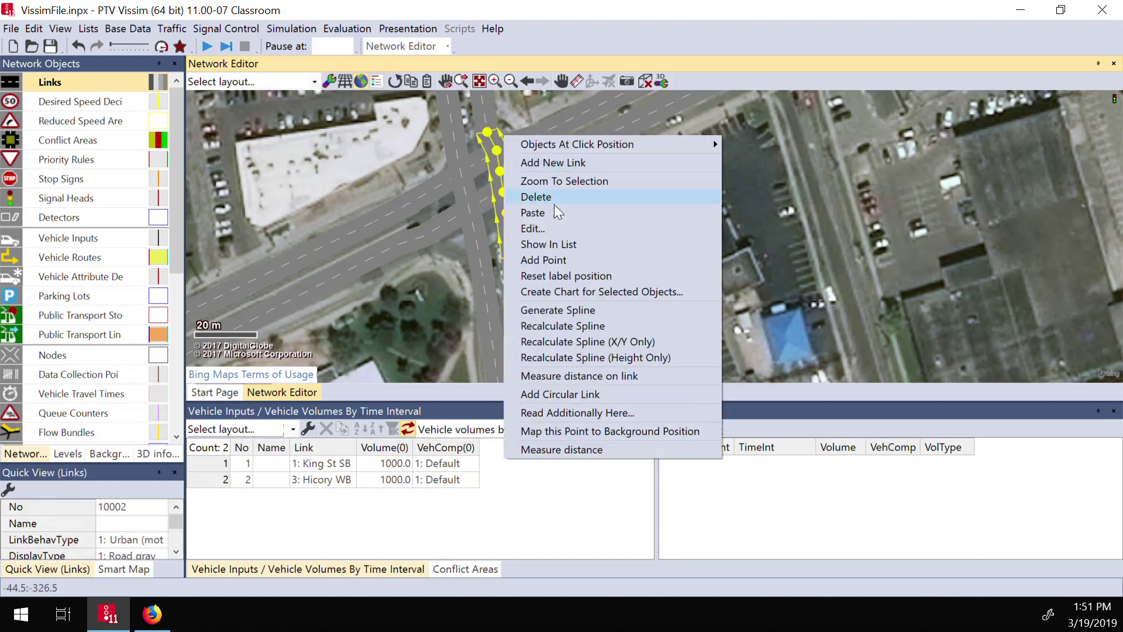
left_click(540, 322)
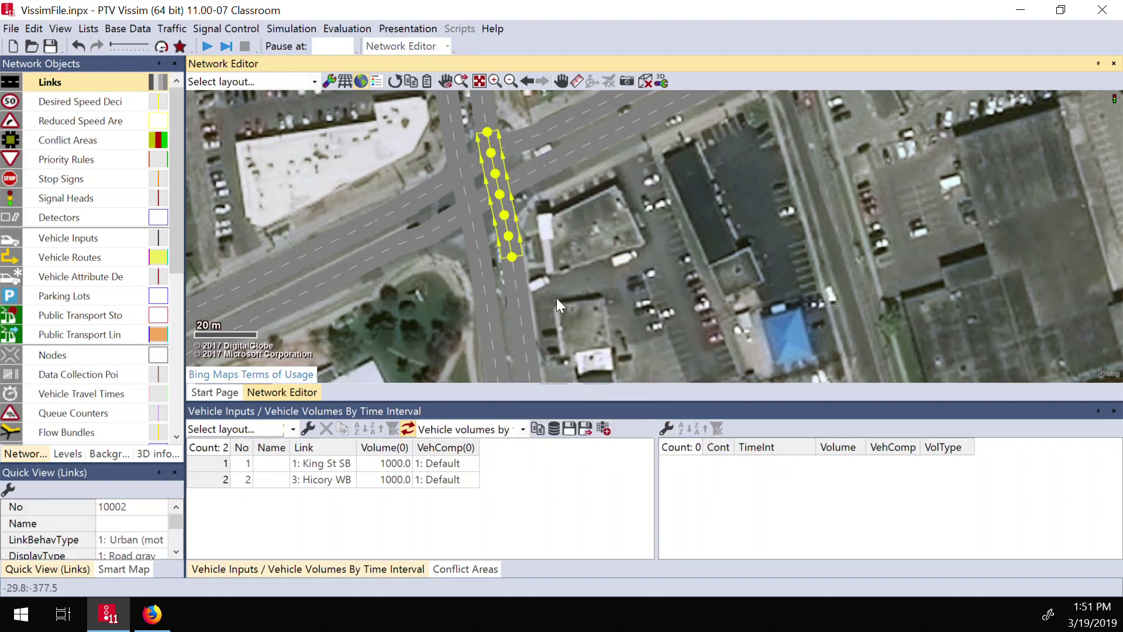
left_click(580, 258)
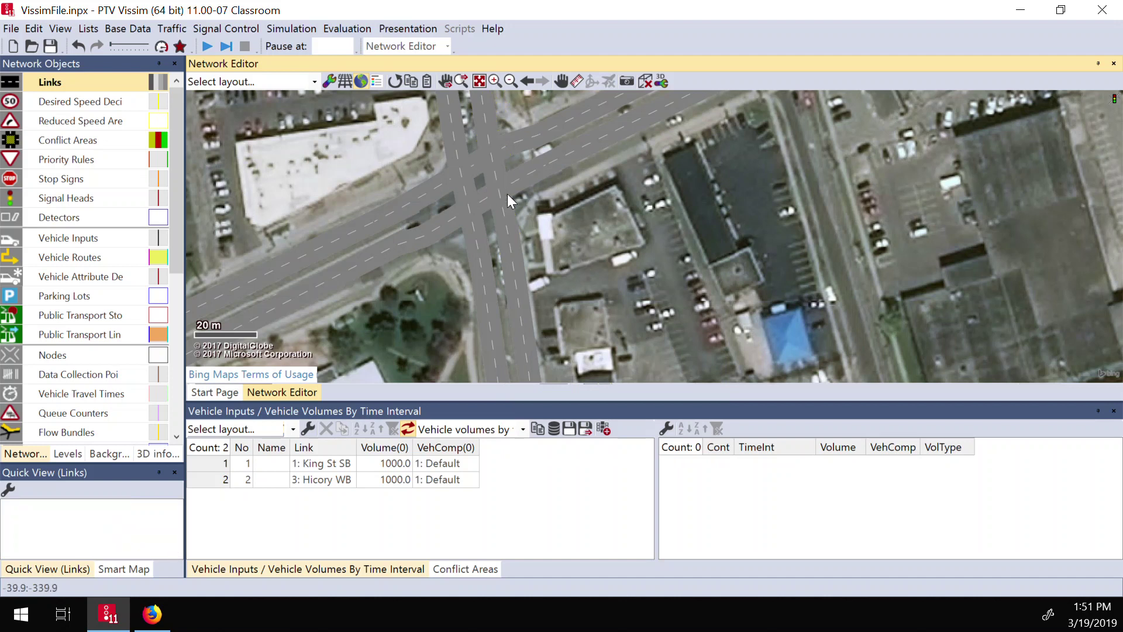
Recalculate the spline of connector 10005 between link 8 and link 6
left_click(433, 224)
right_click(434, 224)
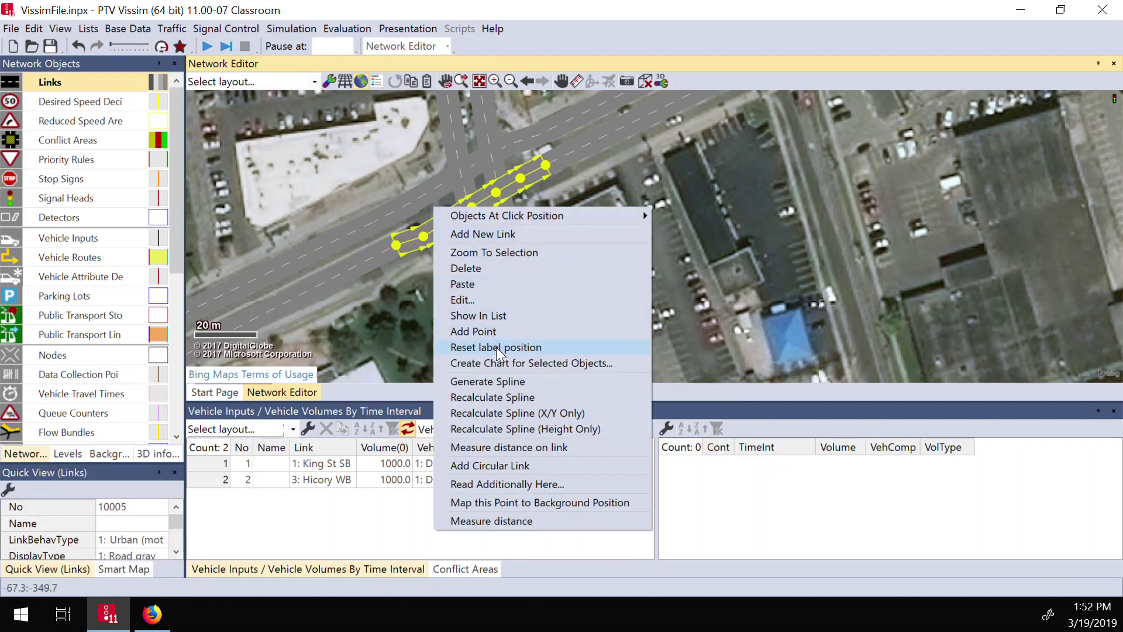
left_click(505, 390)
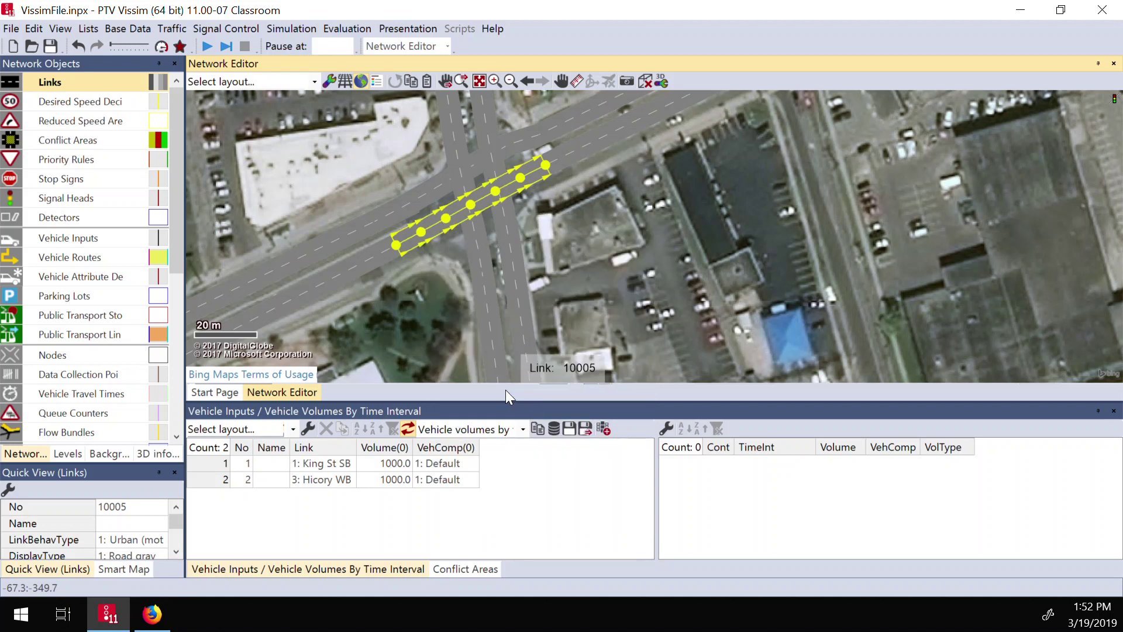
left_click(431, 268)
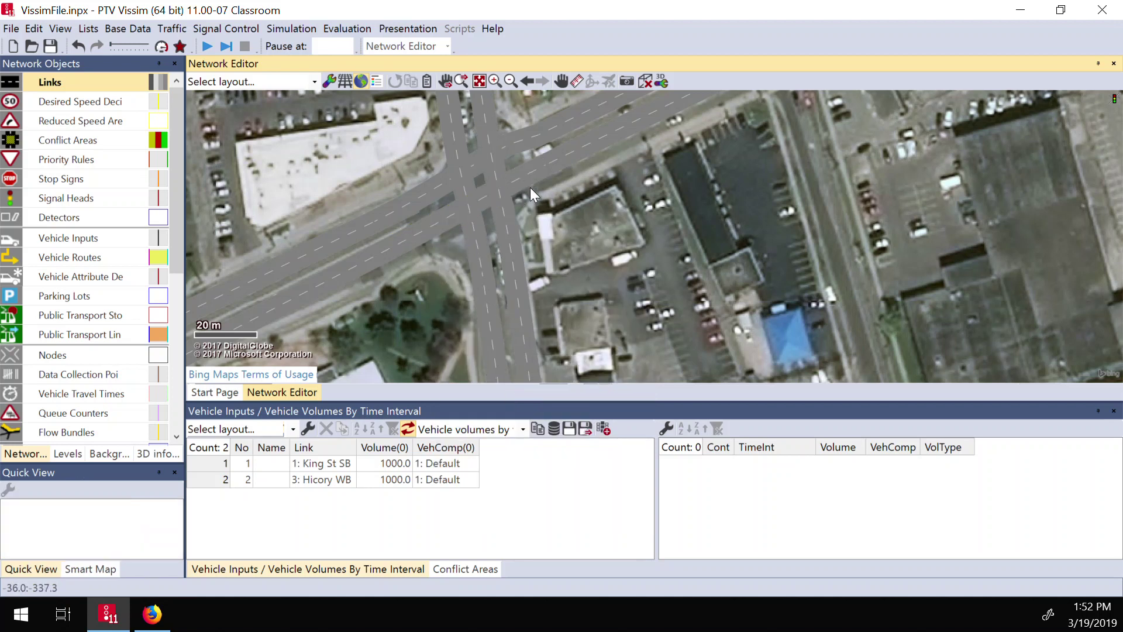
Recalculate the spline of through connector 10004 across the King St and University intersection
scroll(530, 187, "down", 2)
scroll(529, 165, "down", 1)
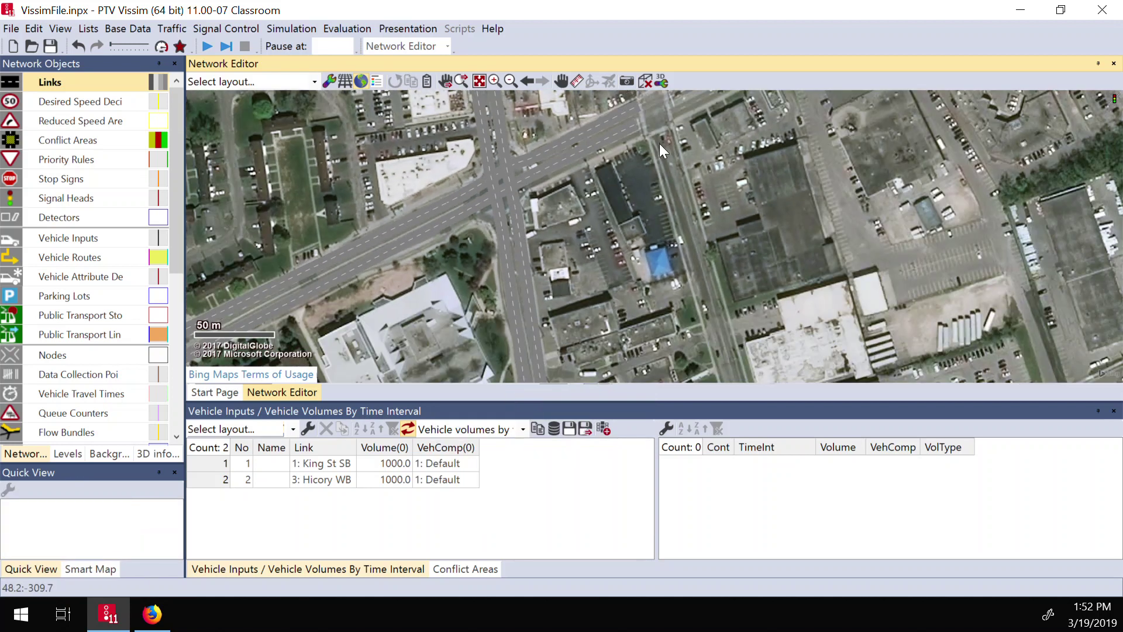
left_click(530, 152)
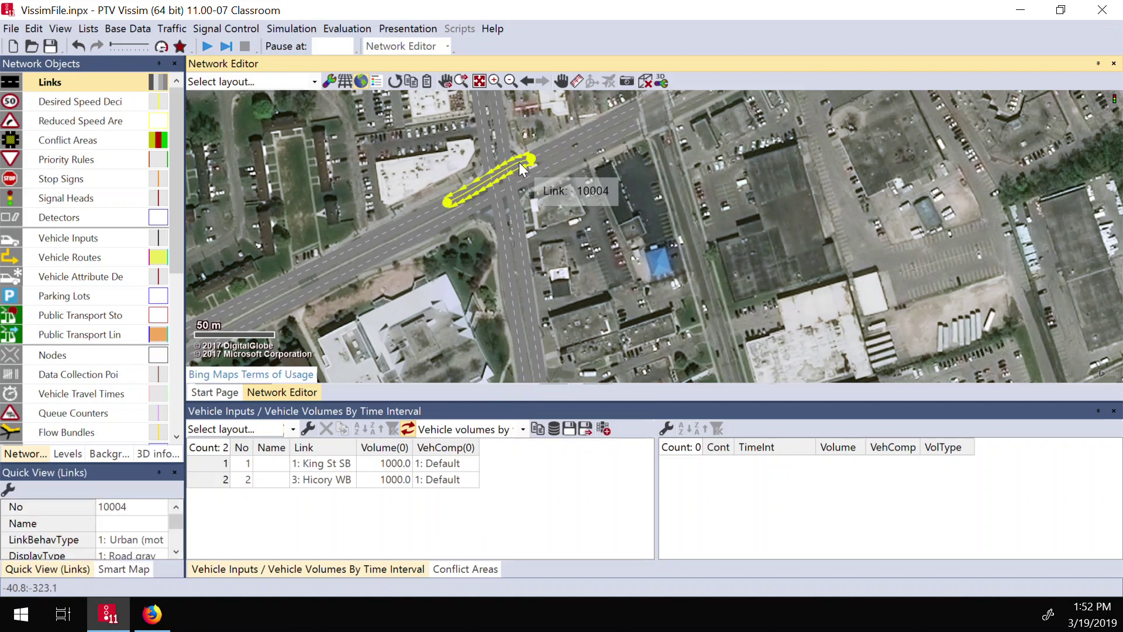
right_click(518, 162)
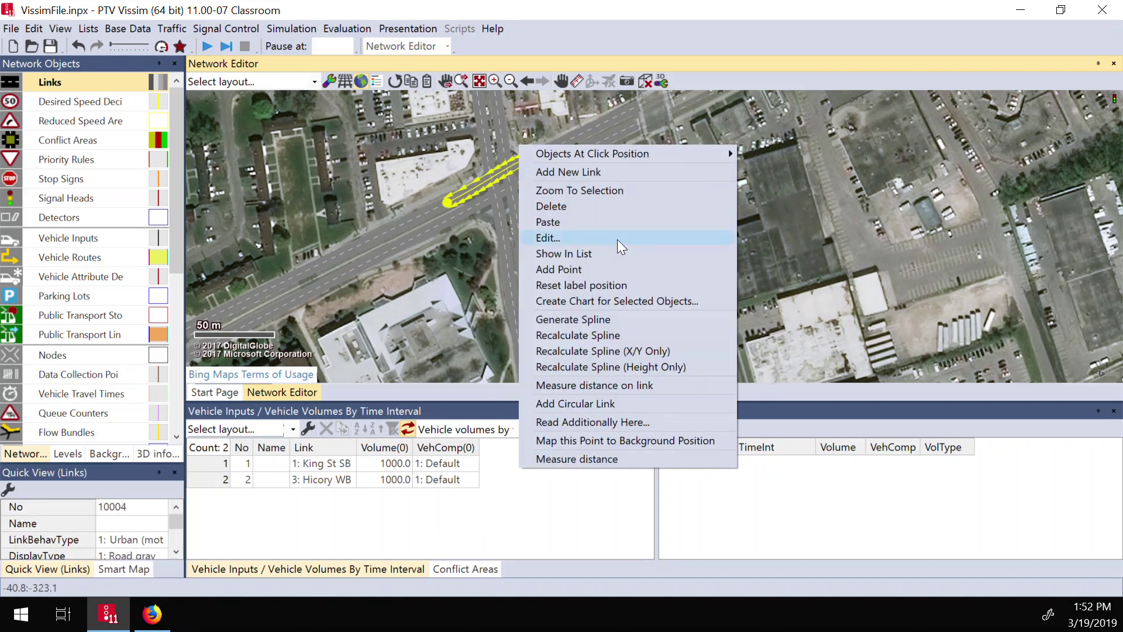
left_click(578, 329)
left_click(672, 188)
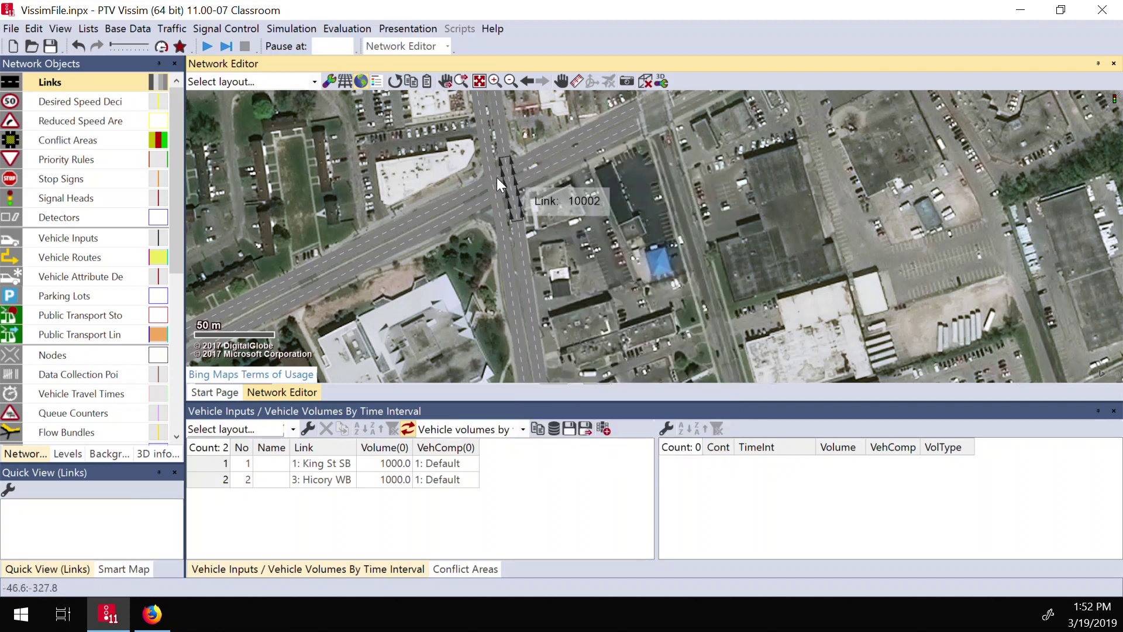
Add a new vehicle input on University westbound link 5, east of the King St intersection
scroll(498, 172, "up", 3)
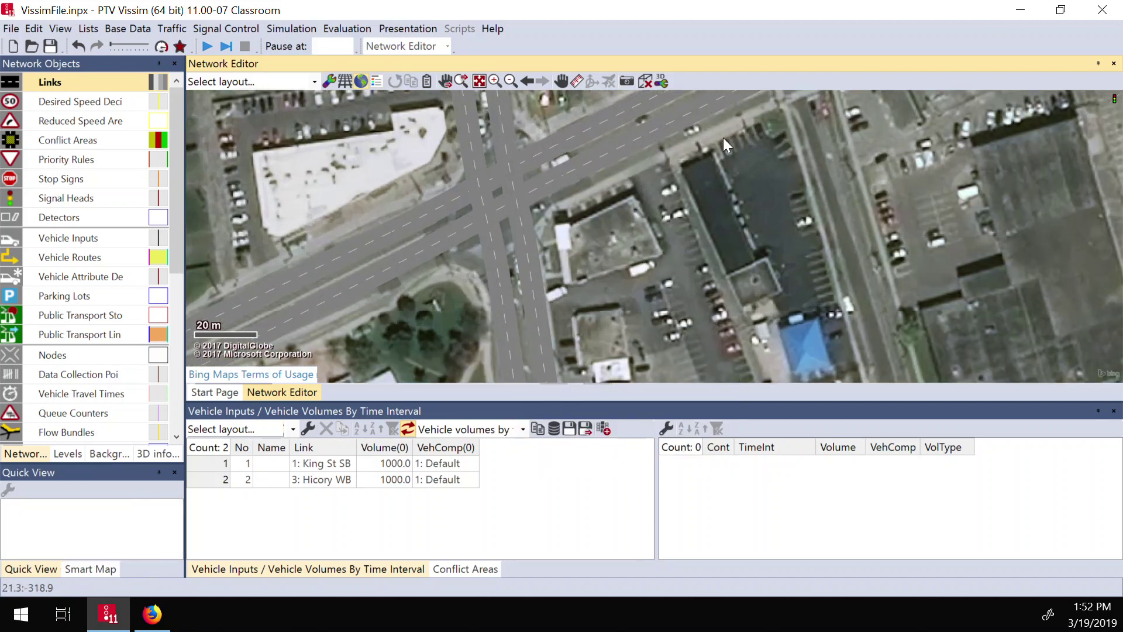
scroll(723, 138, "down", 1)
scroll(537, 163, "up", 1)
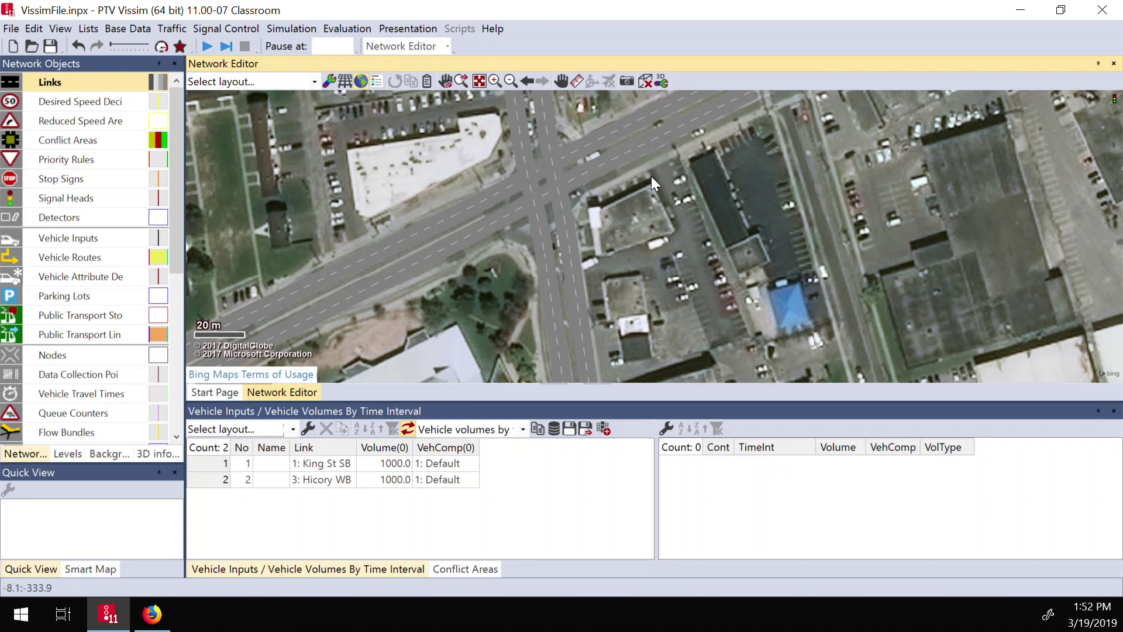
scroll(651, 174, "down", 1)
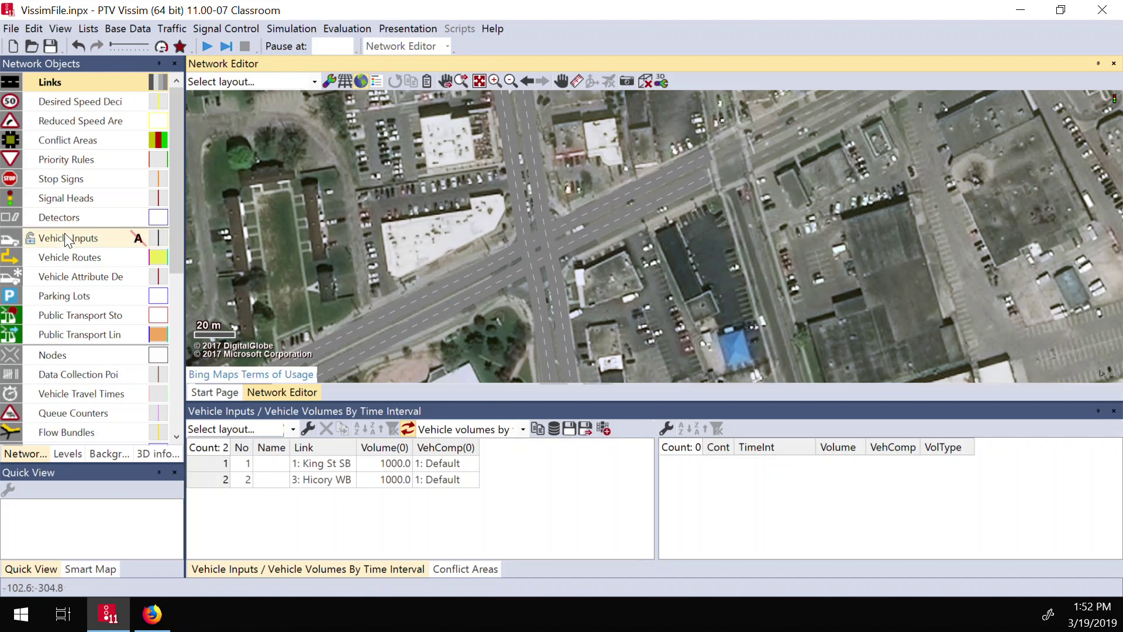
left_click(69, 238)
right_click(706, 150)
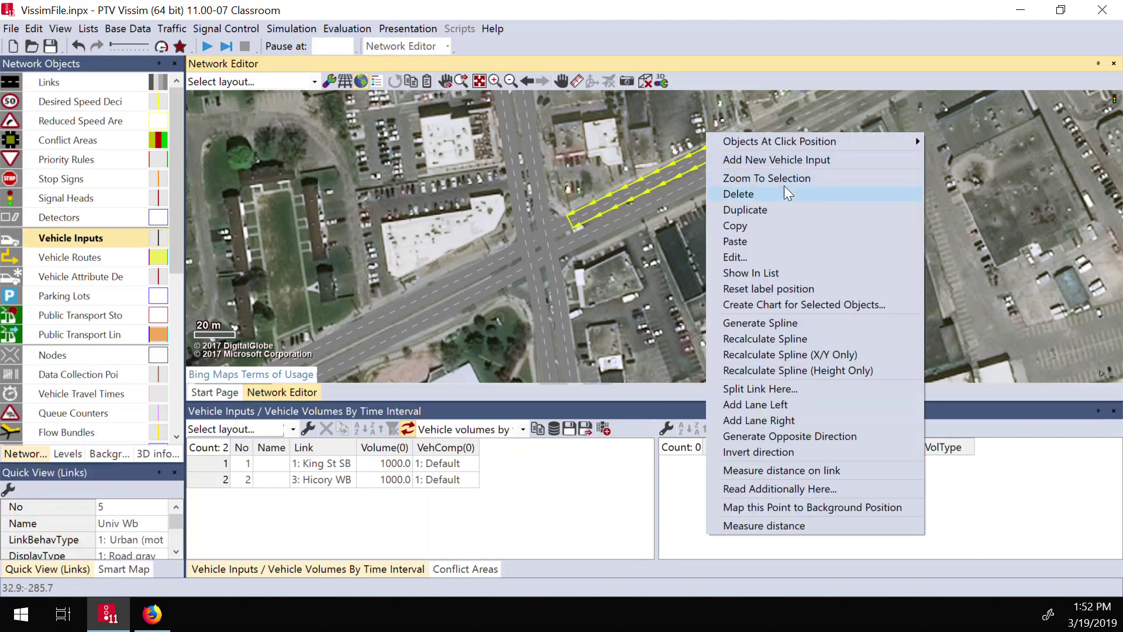
left_click(775, 162)
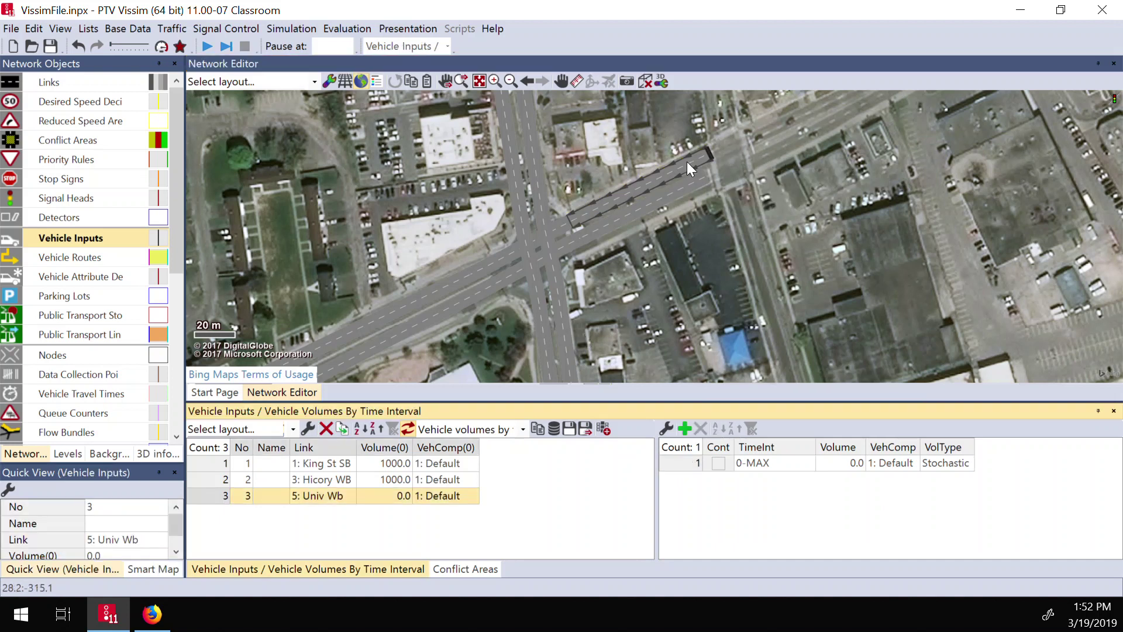
Add vehicle inputs on University link 8 and King NB link 9, and set the volume of inputs 3, 4 and 5 to 1000
right_click(348, 360)
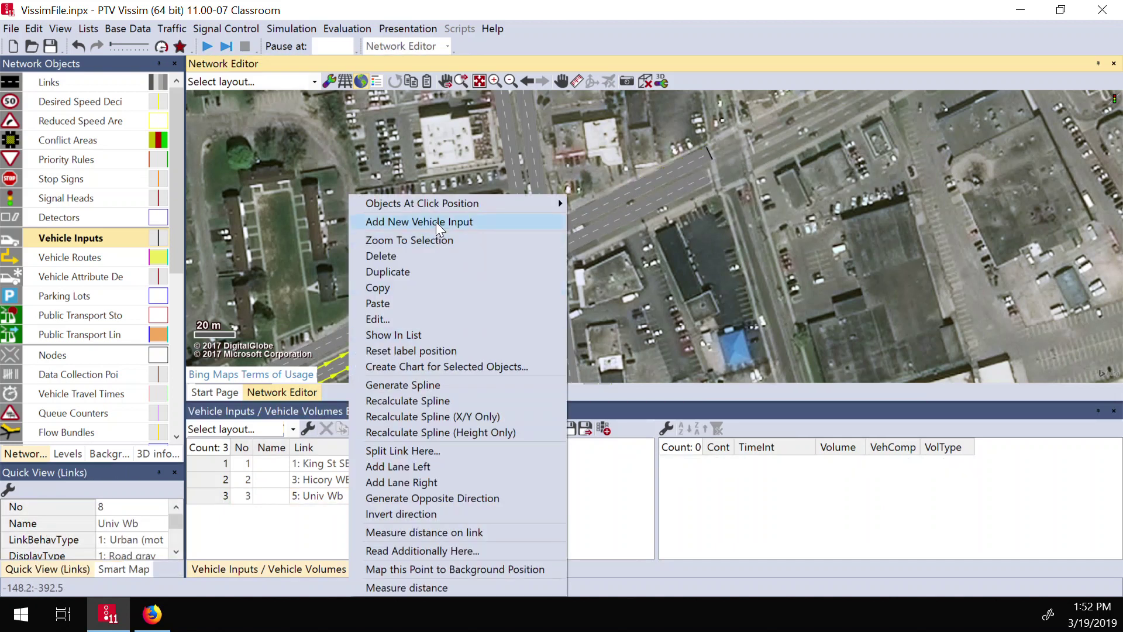
left_click(436, 222)
right_click(567, 321)
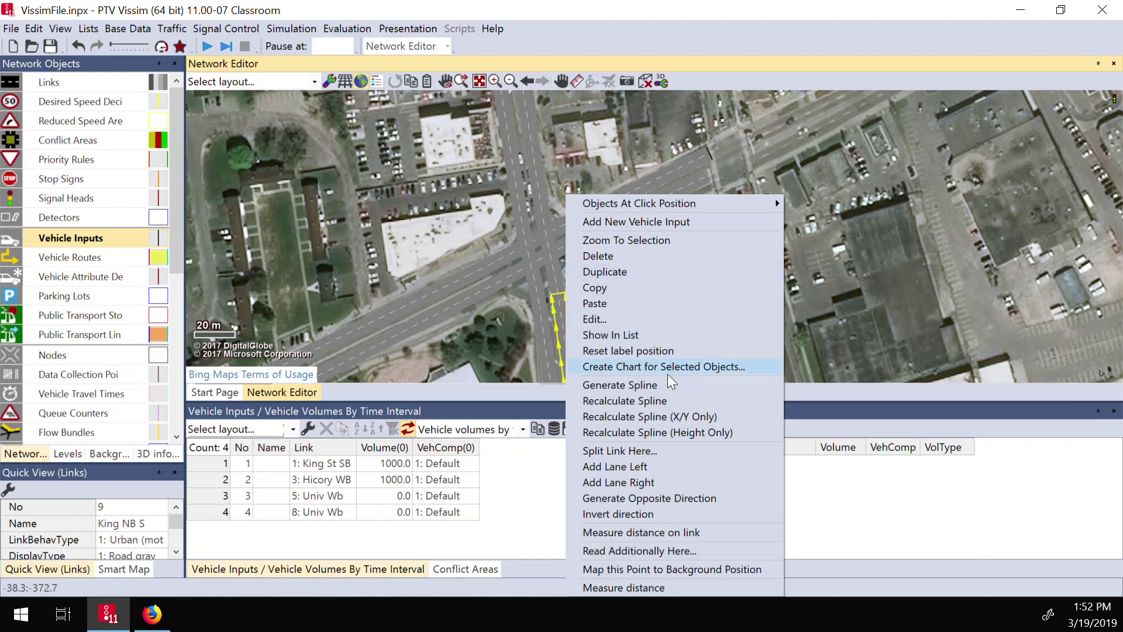
left_click(624, 220)
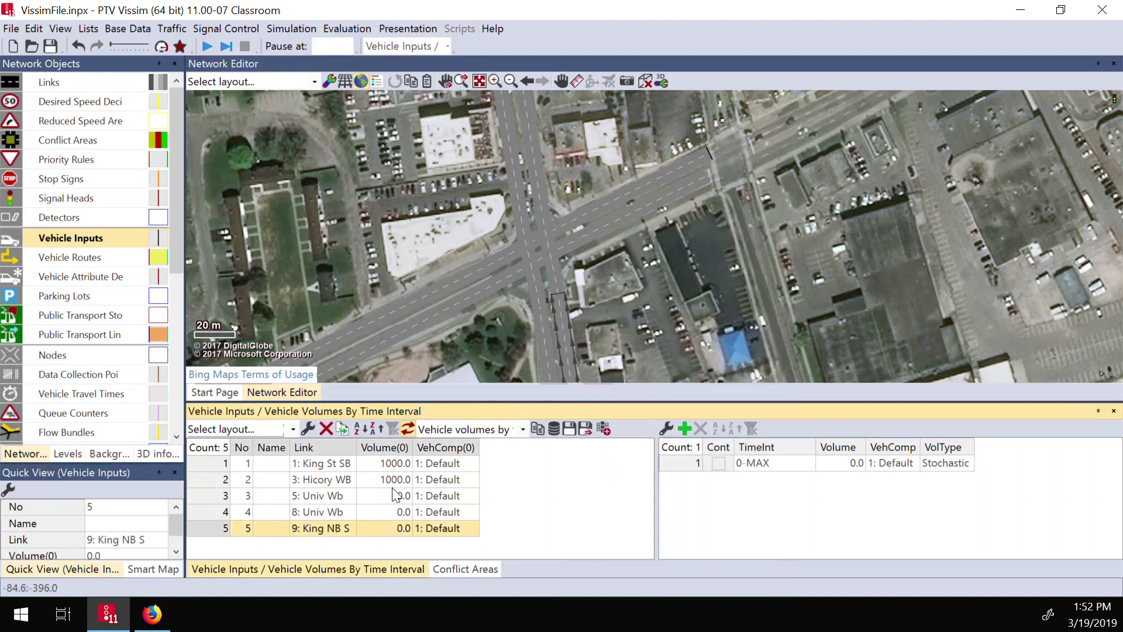
left_click_drag(381, 499, 398, 527)
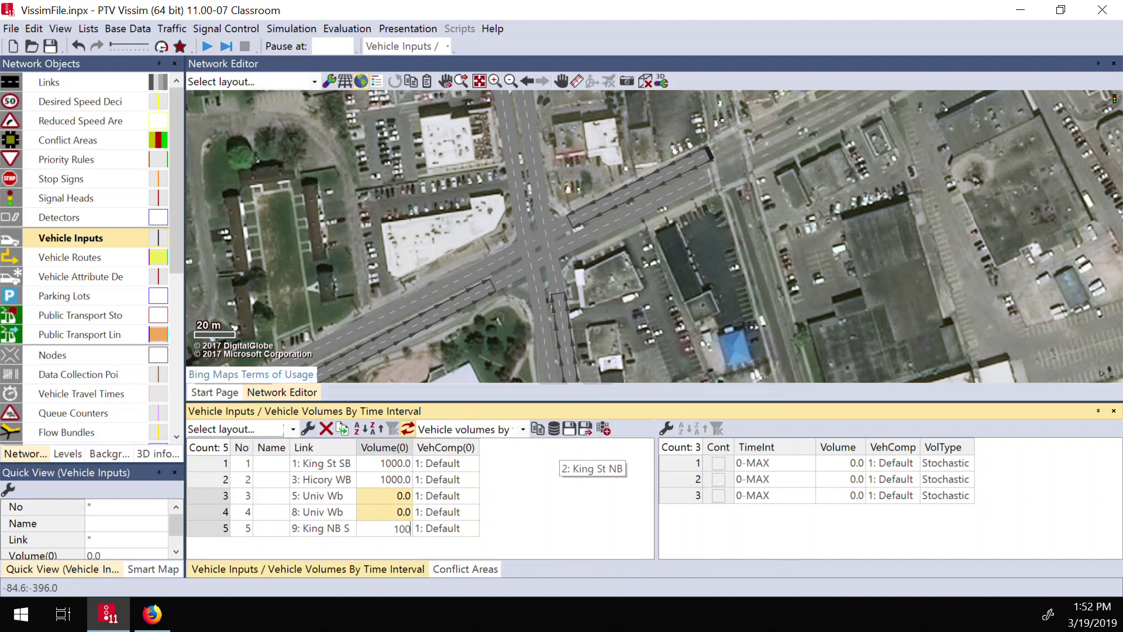
key("Return")
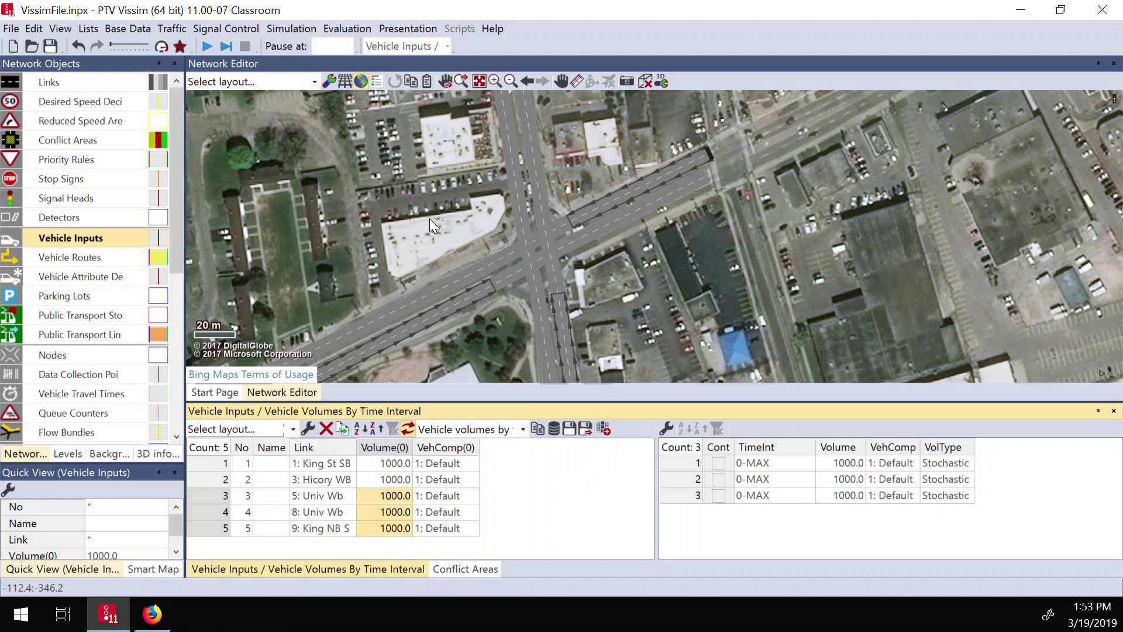
Save the network changes and run the simulation to examine traffic crossing the intersection, stopping it and ignoring any warnings
left_click(208, 45)
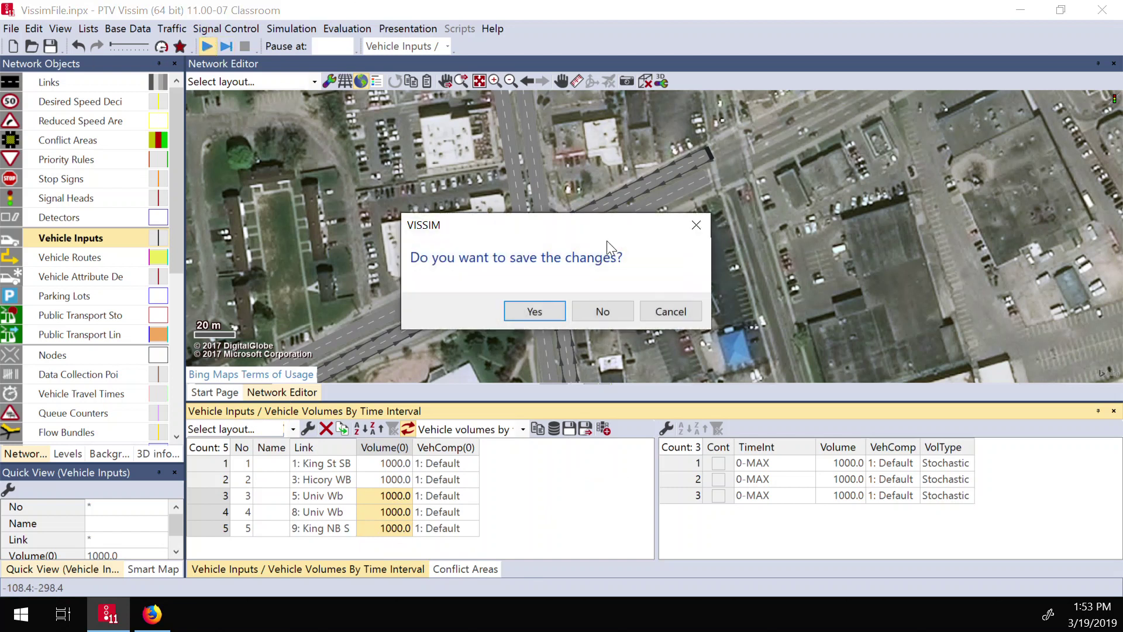
left_click(540, 303)
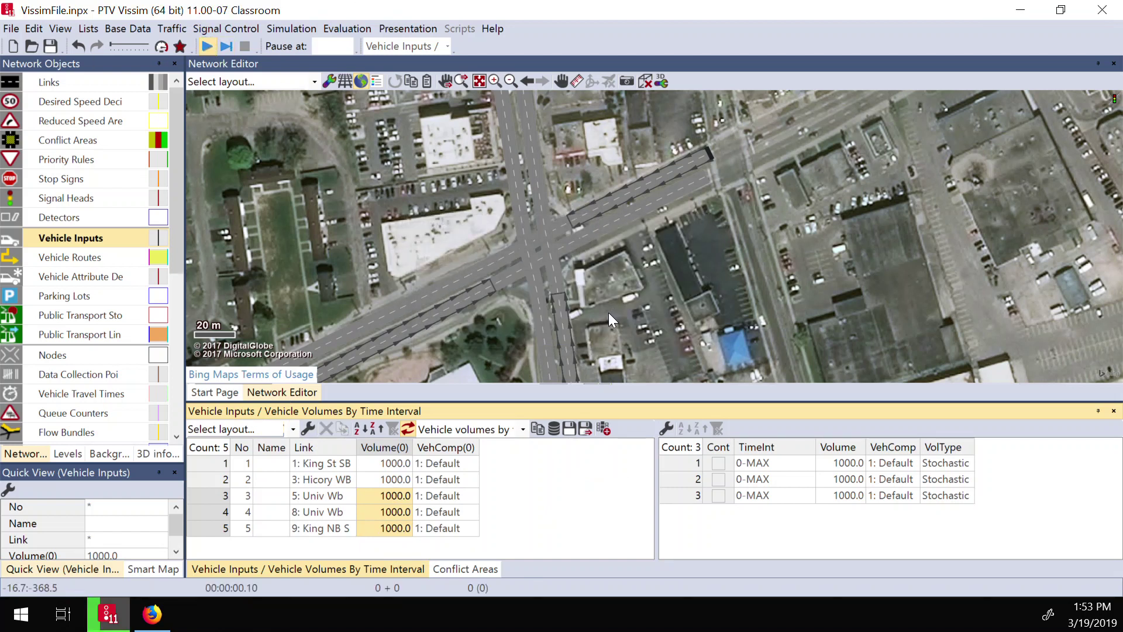
left_click(621, 275)
left_click(616, 277)
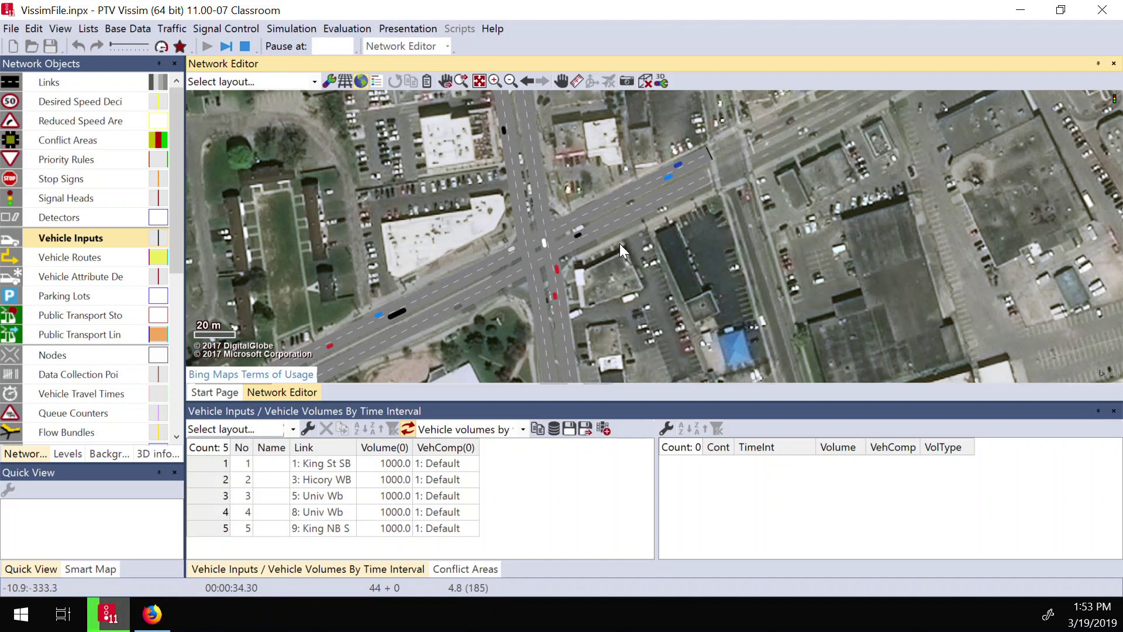
scroll(539, 257, "up", 1)
scroll(538, 260, "up", 1)
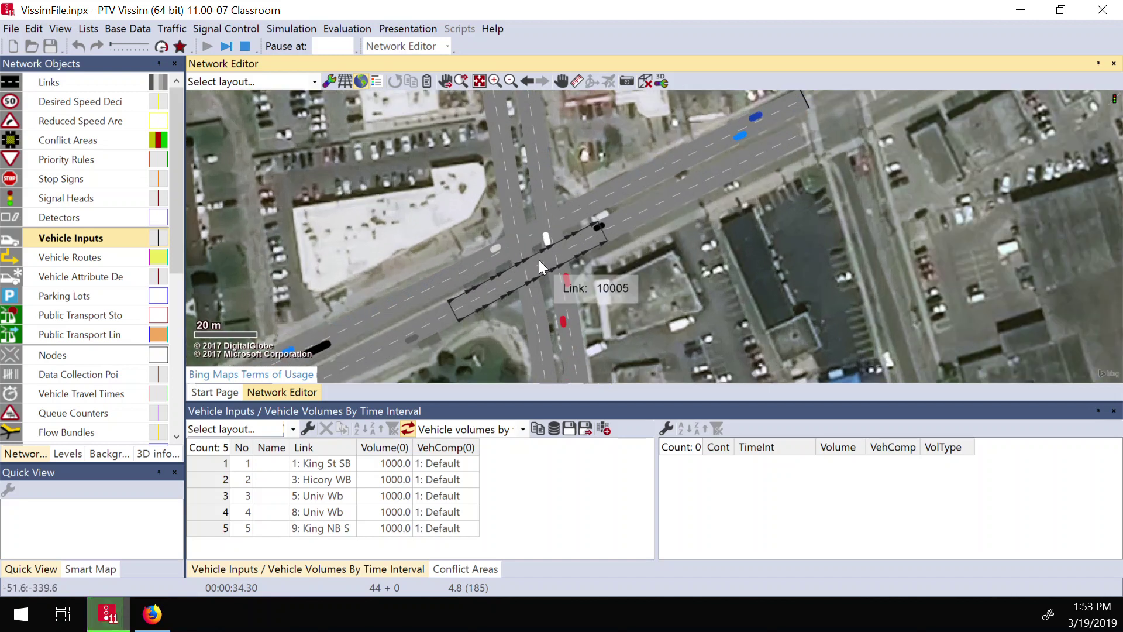
scroll(538, 260, "up", 2)
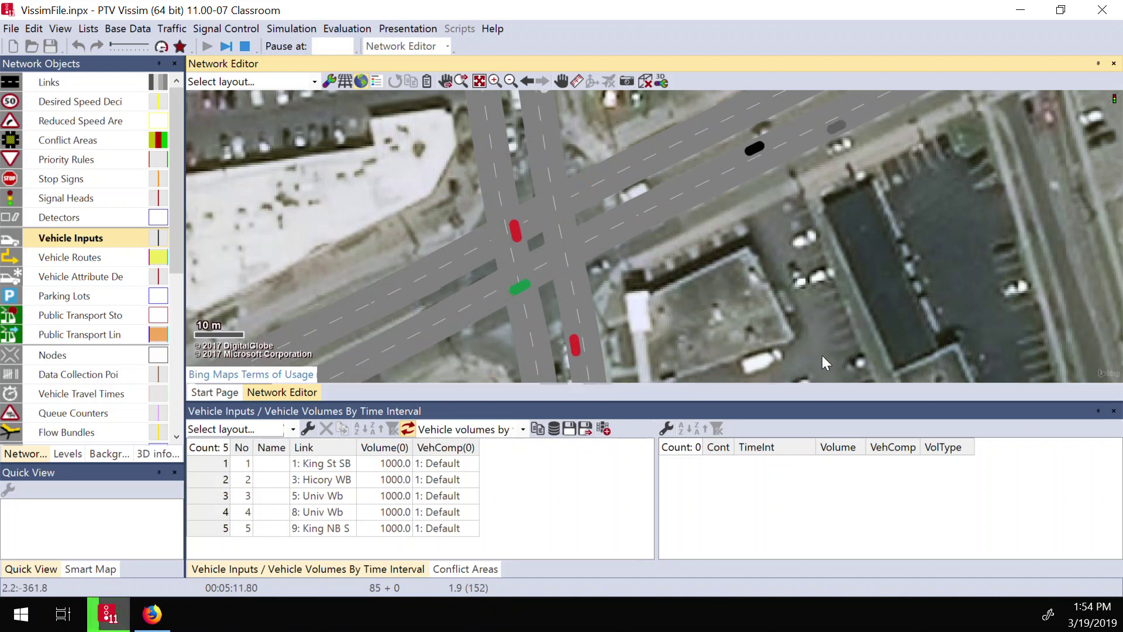
left_click(245, 46)
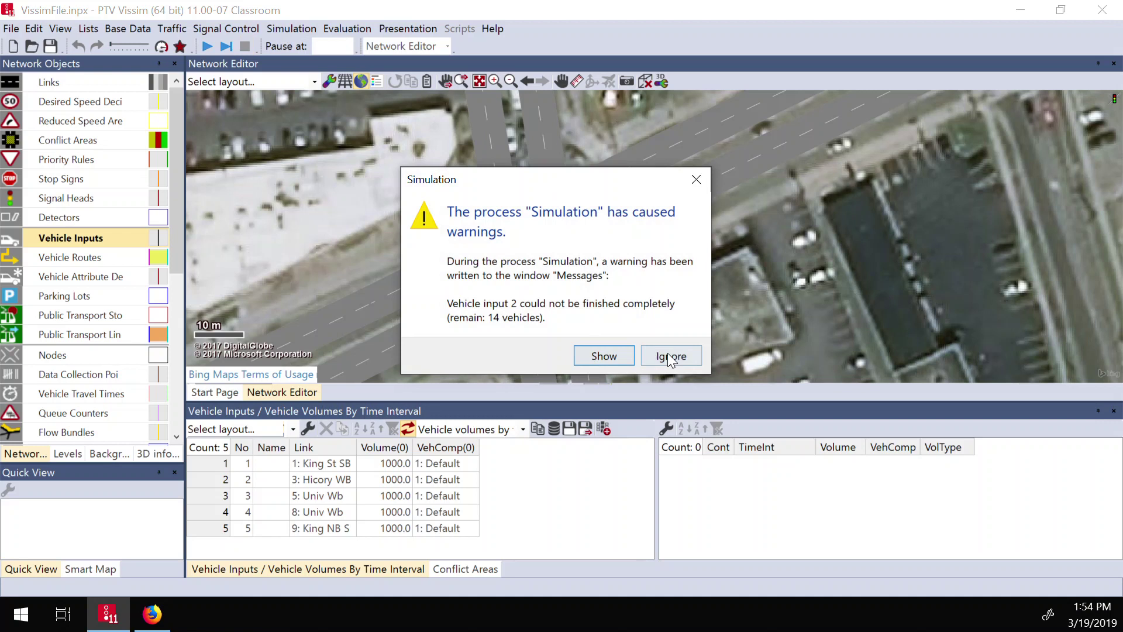
left_click(671, 357)
left_click(283, 29)
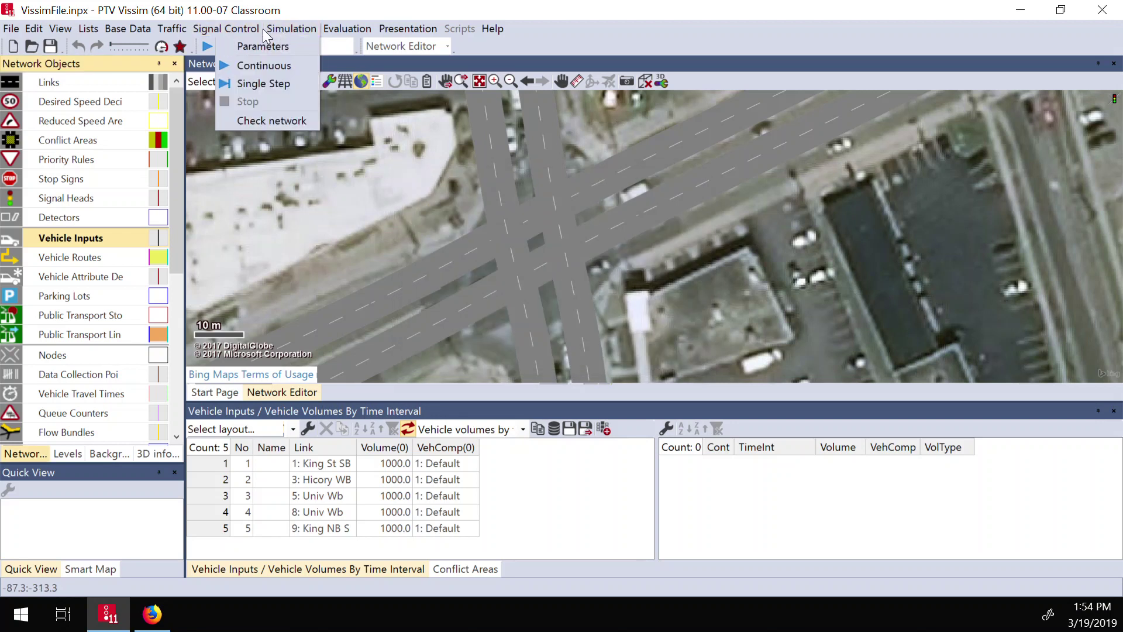
mouse_move(239, 34)
left_click(192, 47)
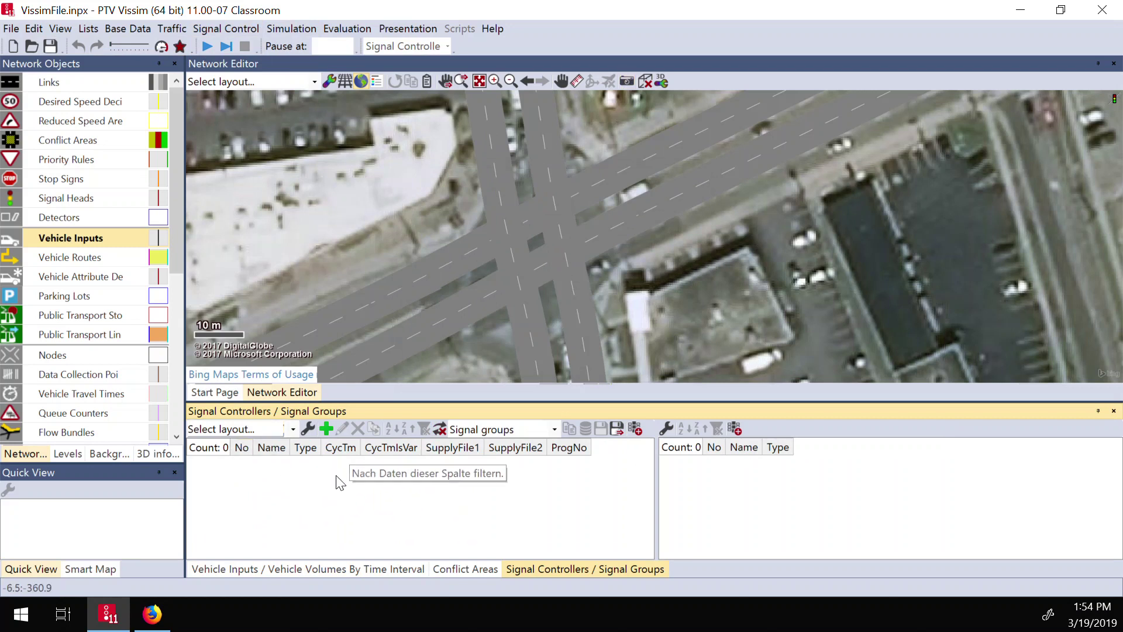
left_click(327, 431)
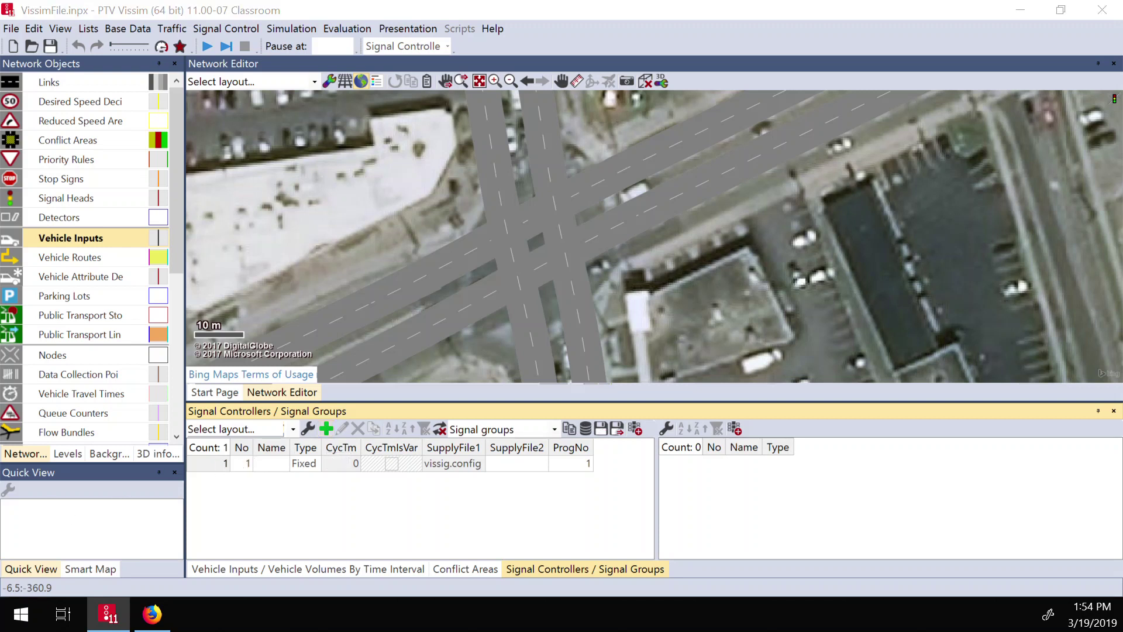
left_click_drag(431, 5, 646, 35)
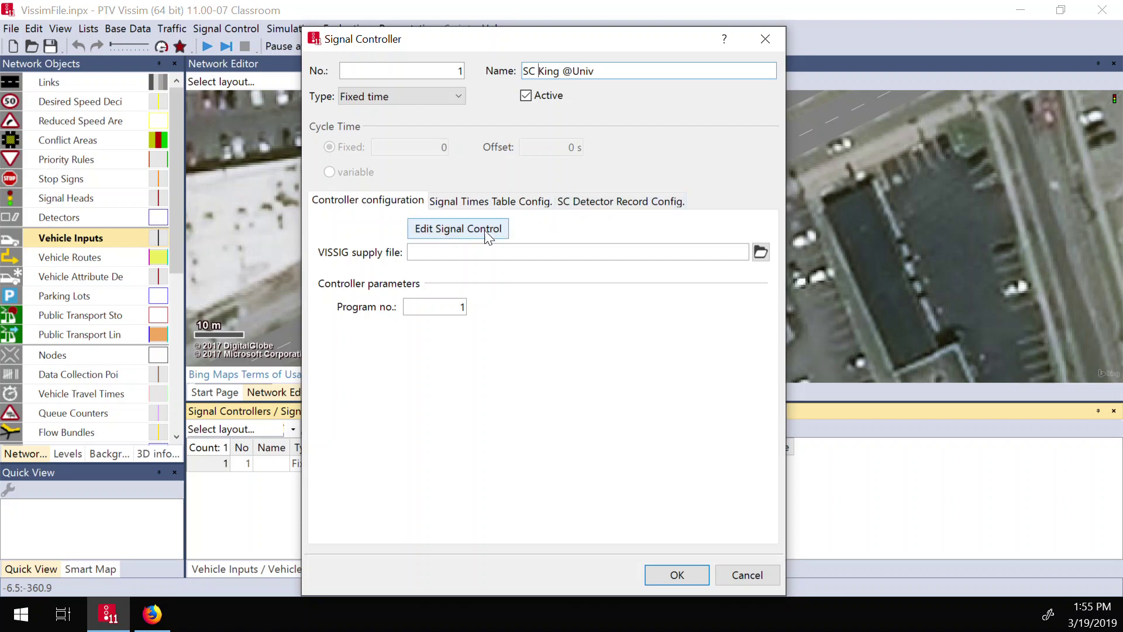
left_click(434, 96)
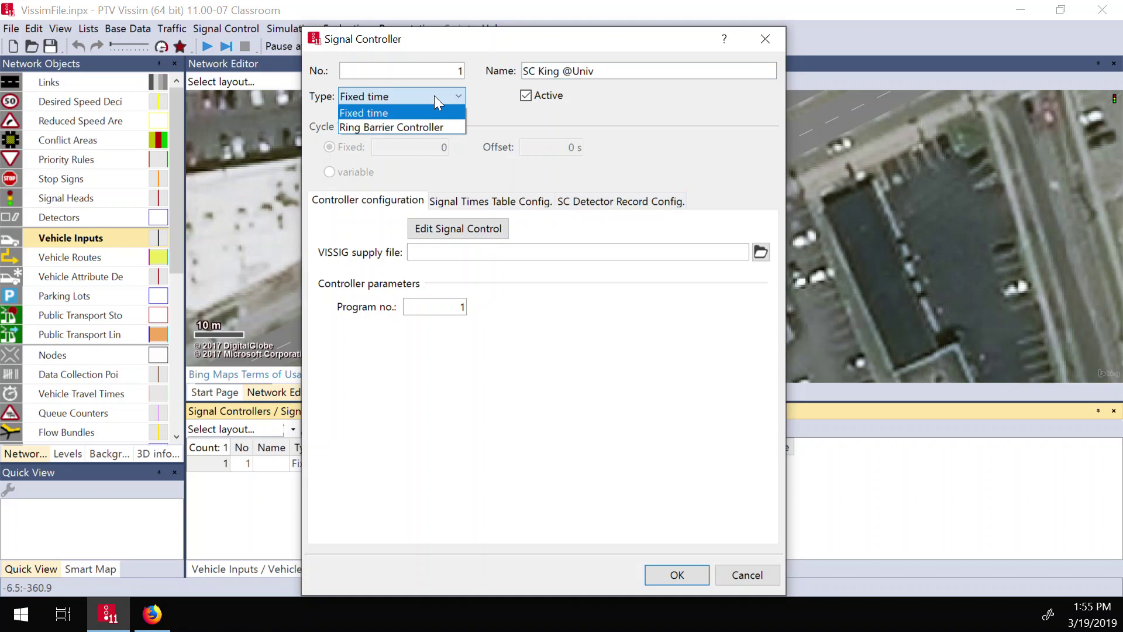
left_click(434, 96)
left_click(434, 96)
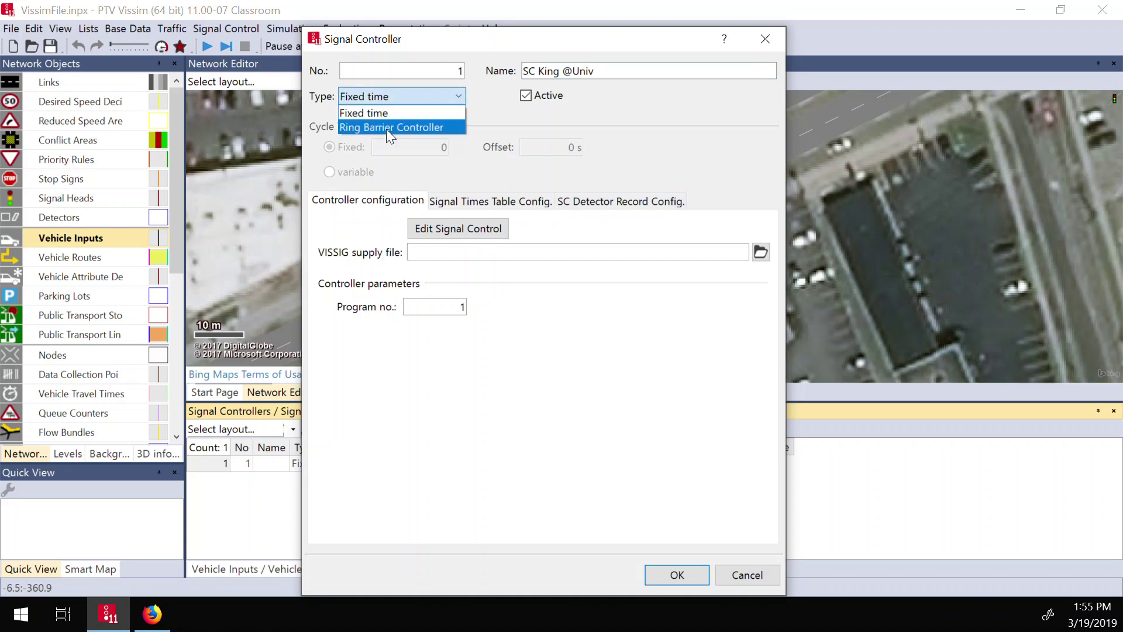
left_click(392, 115)
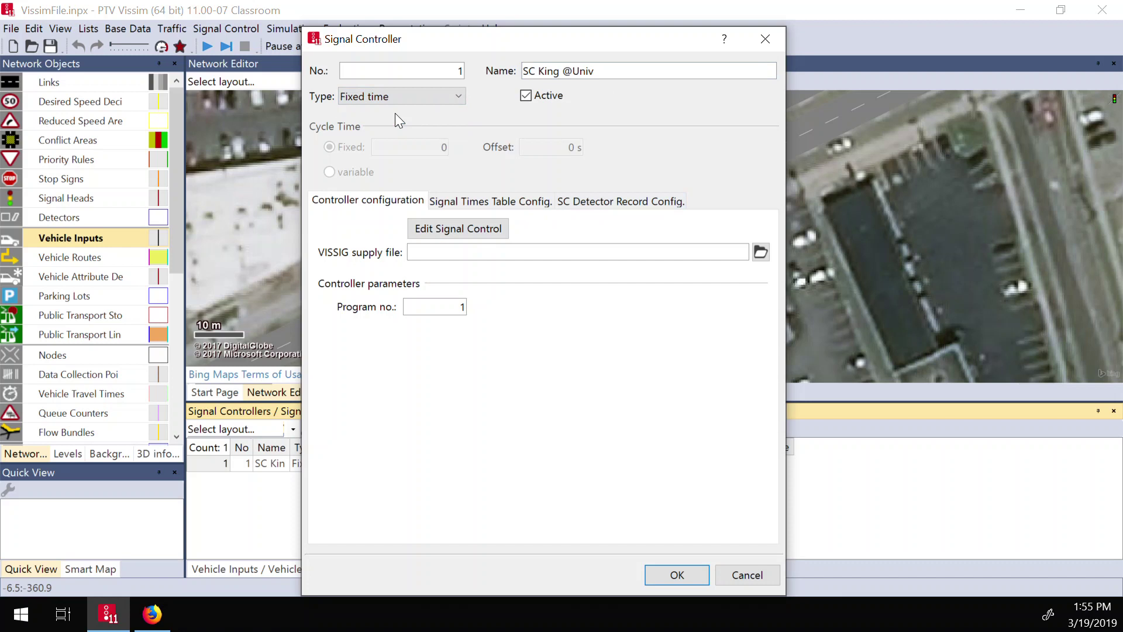
Open the controller's signal control for editing and name it "King @ University"
left_click(460, 237)
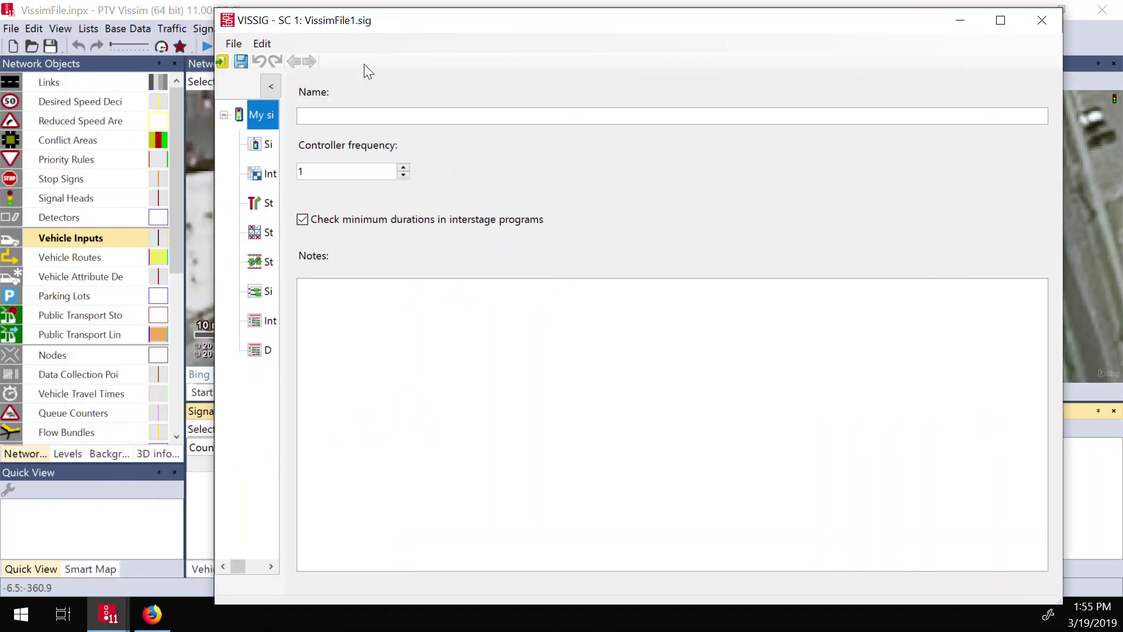
left_click_drag(283, 132, 441, 131)
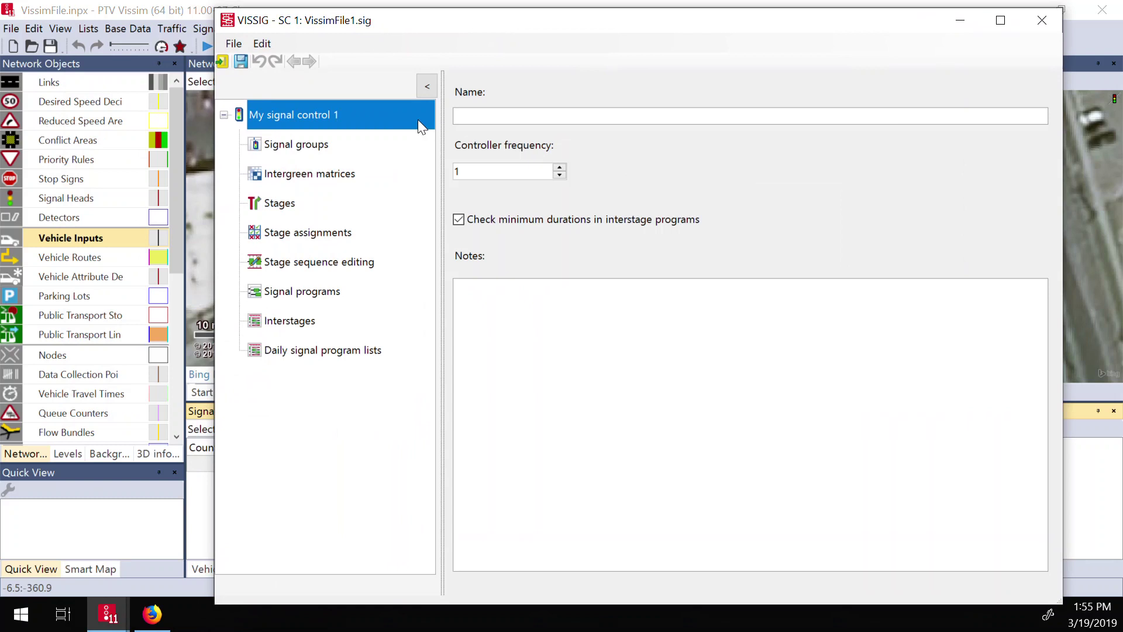
left_click(473, 114)
type("King @")
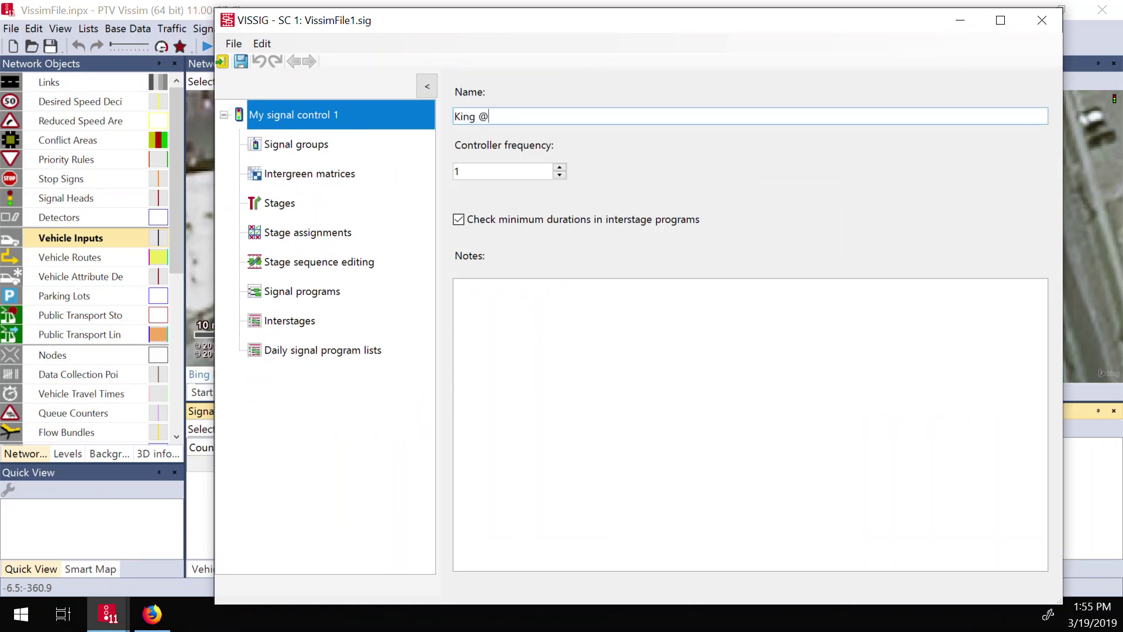
type(" University")
key("Return")
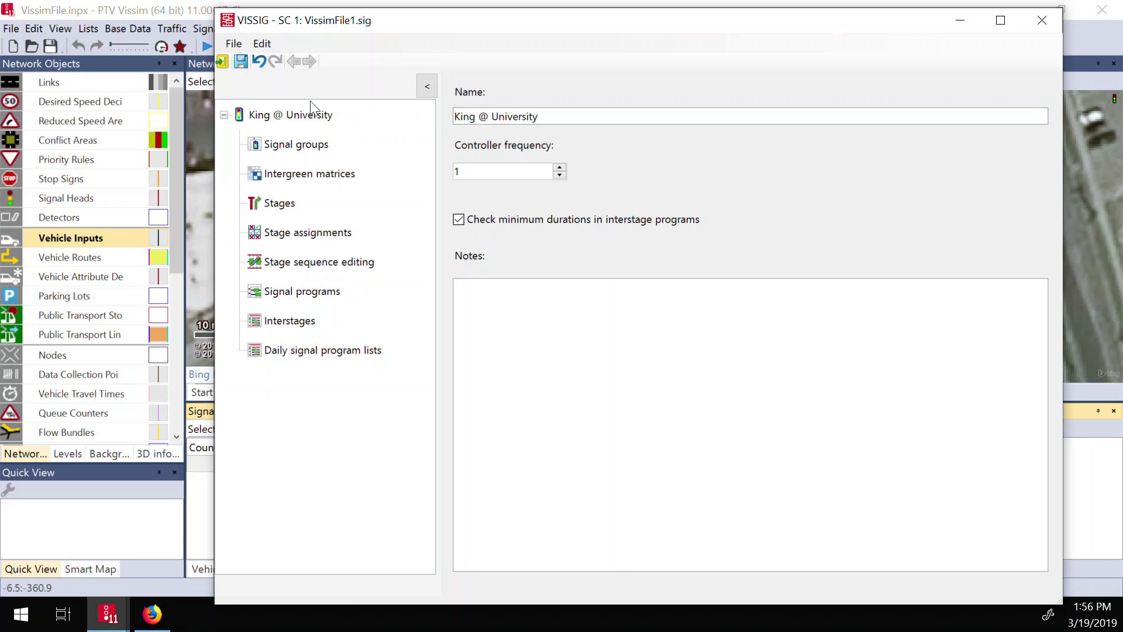
Add two signal groups to the King @ University signal control
left_click(325, 140)
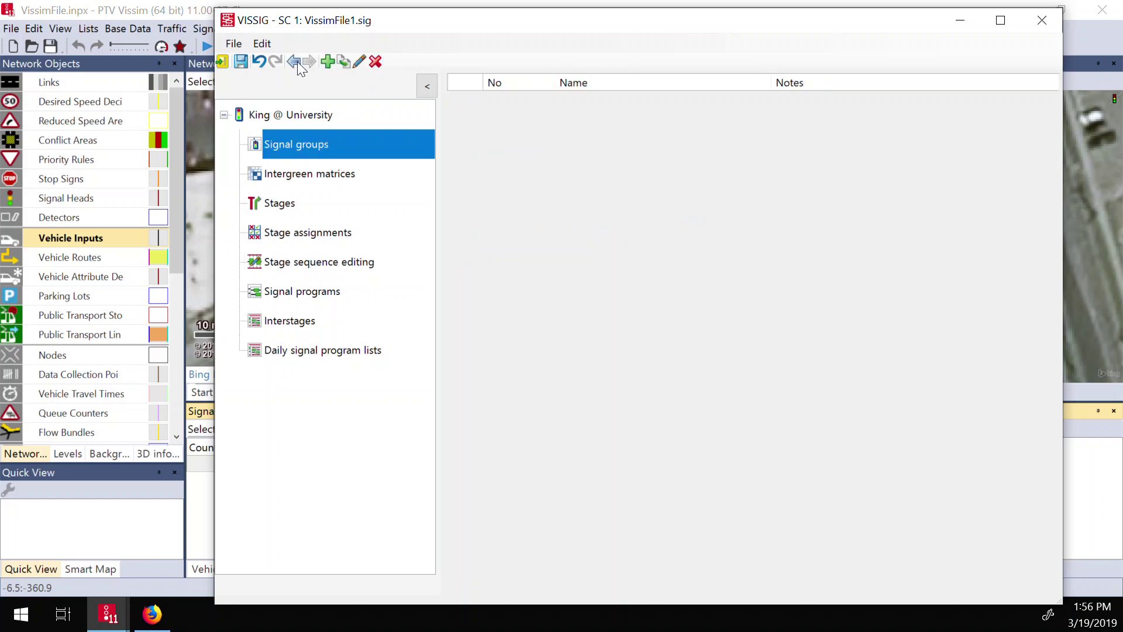
left_click(327, 60)
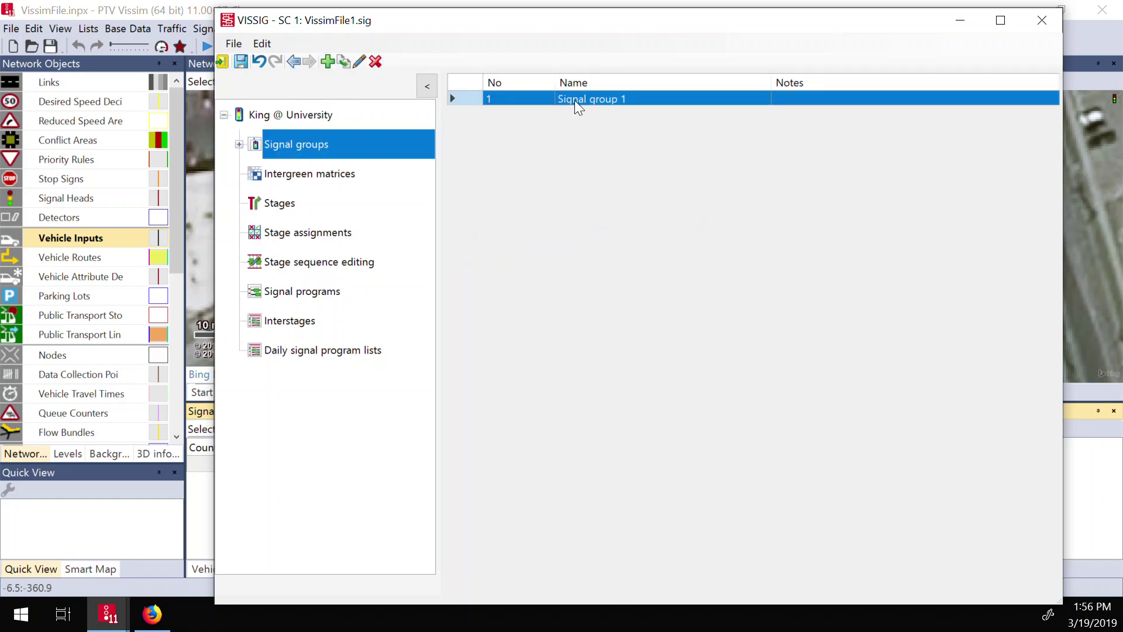
left_click(327, 61)
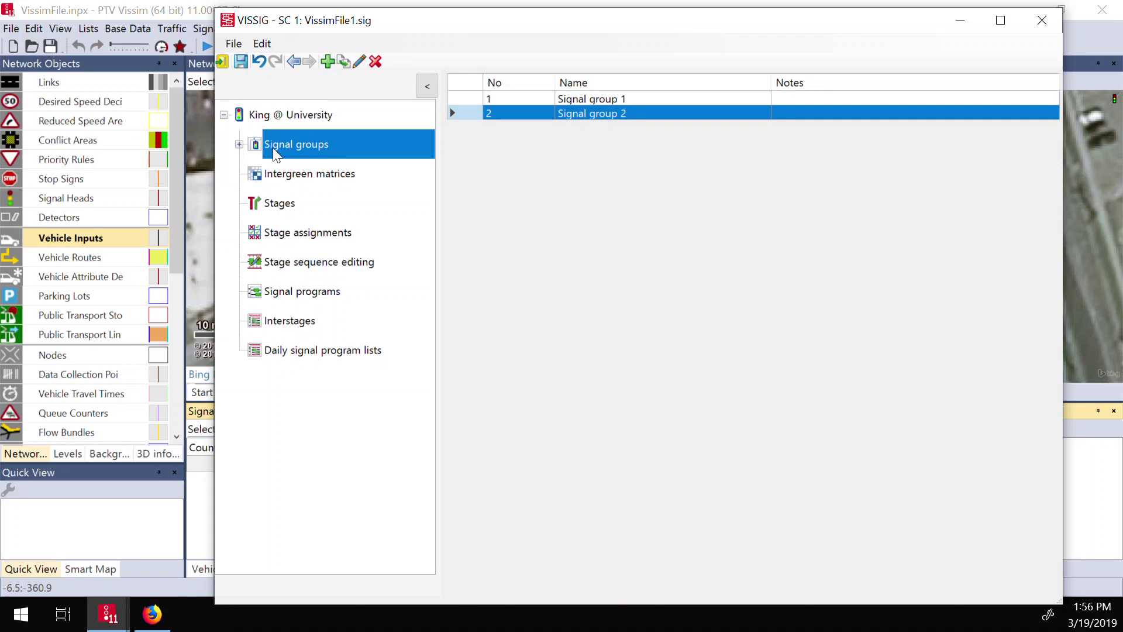
Rename signal group 1 as "SG University TM" and signal group 2 as "SG King TM"
double_click(321, 145)
left_click(322, 169)
left_click(546, 106)
left_click_drag(546, 105, 300, 107)
type("SG ")
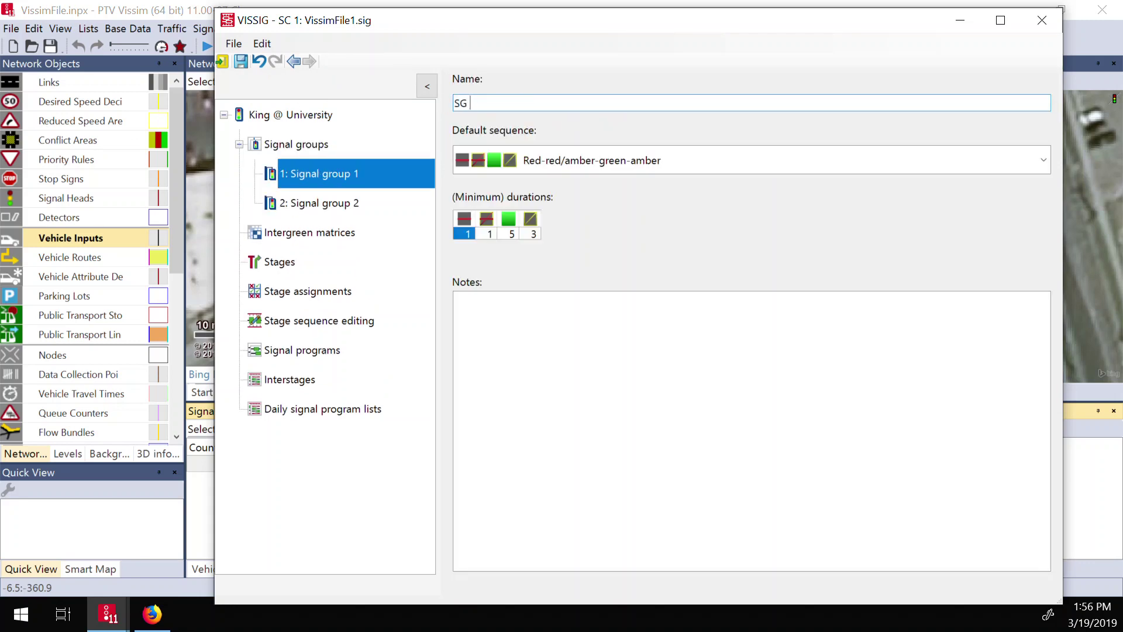
type("University TM")
left_click(311, 202)
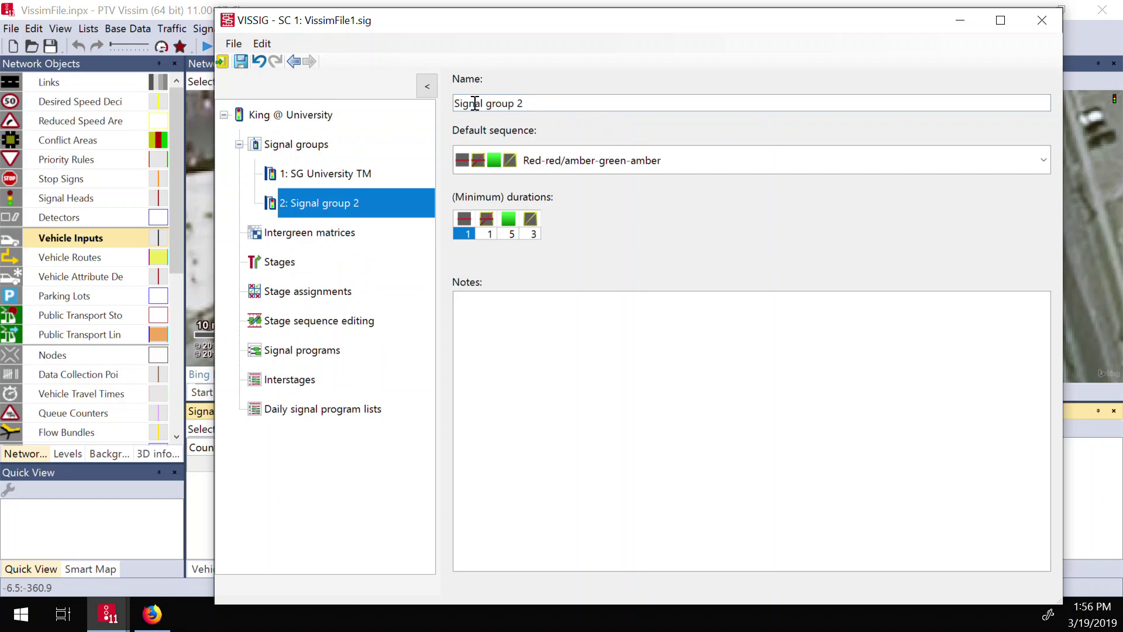
left_click_drag(534, 101, 307, 105)
type("SG King TM")
Set the default sequence of both signal groups to Red-green-amber
left_click(351, 174)
left_click(556, 164)
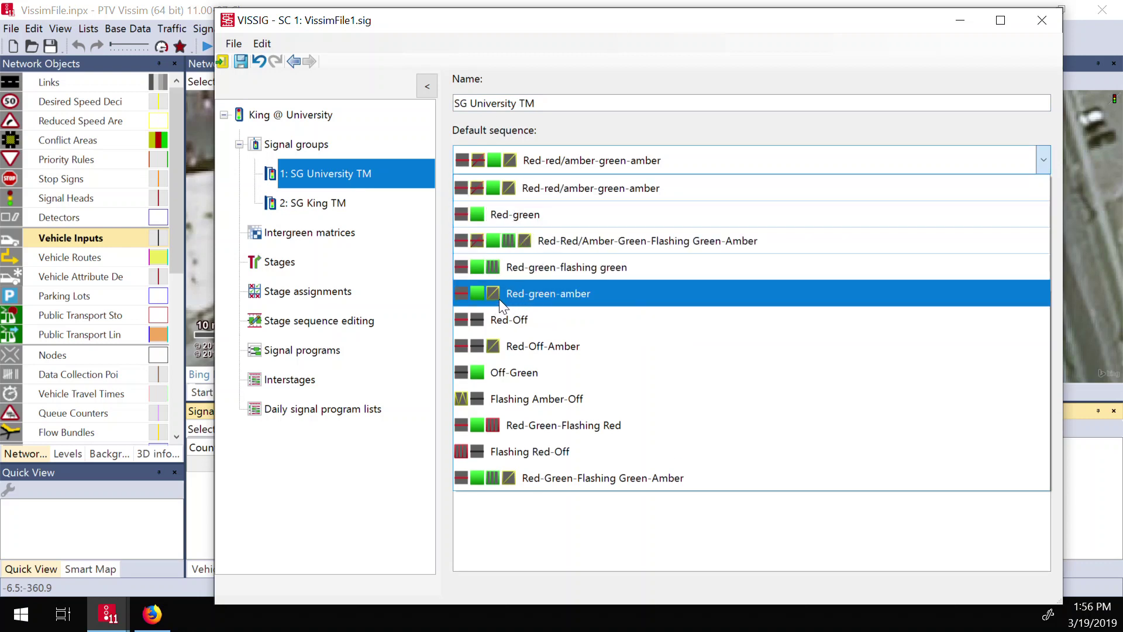
left_click(562, 296)
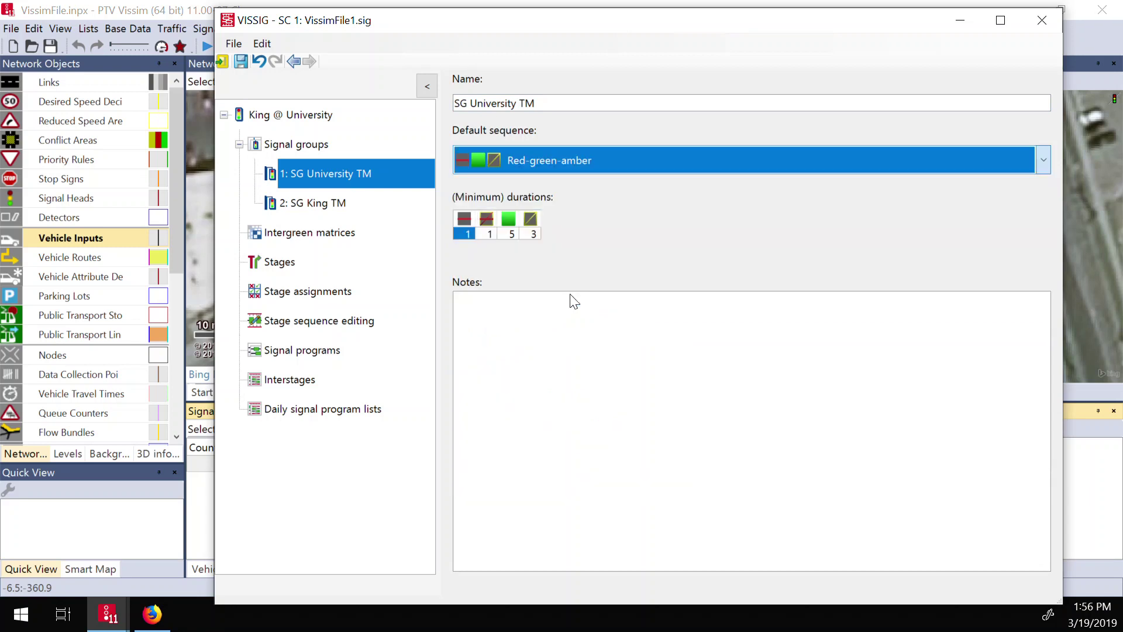
left_click(345, 210)
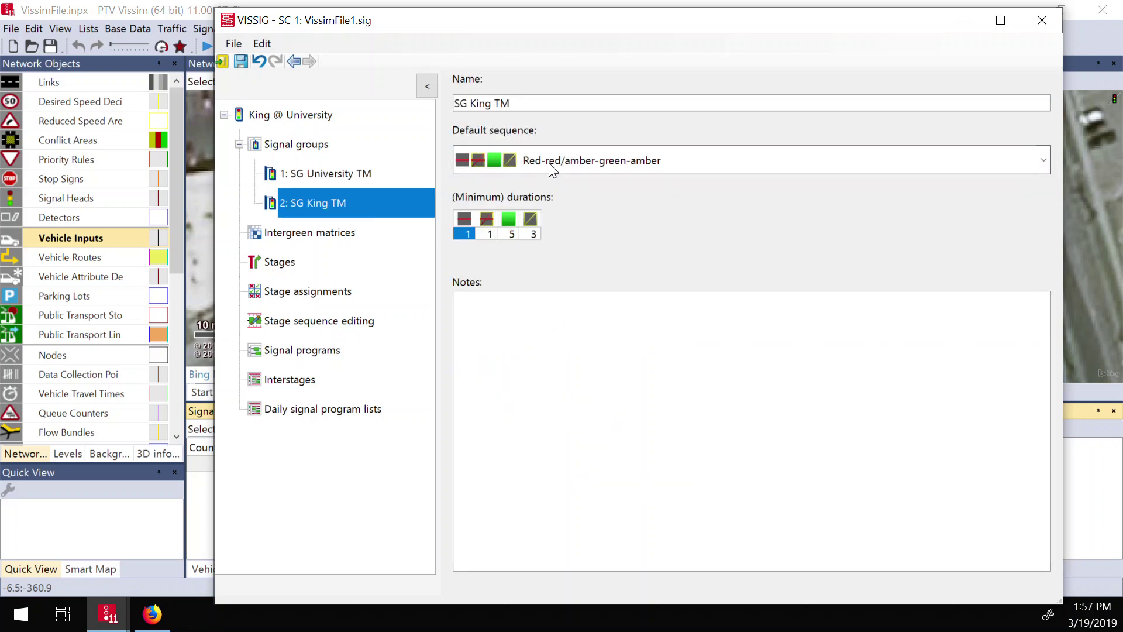
left_click(549, 162)
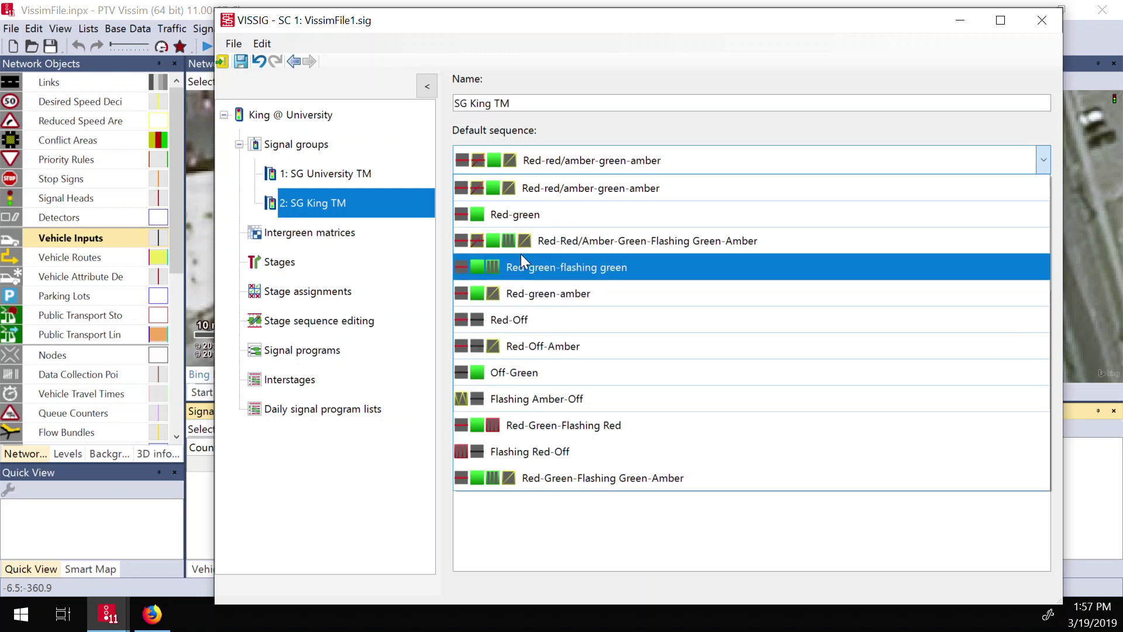
left_click(529, 293)
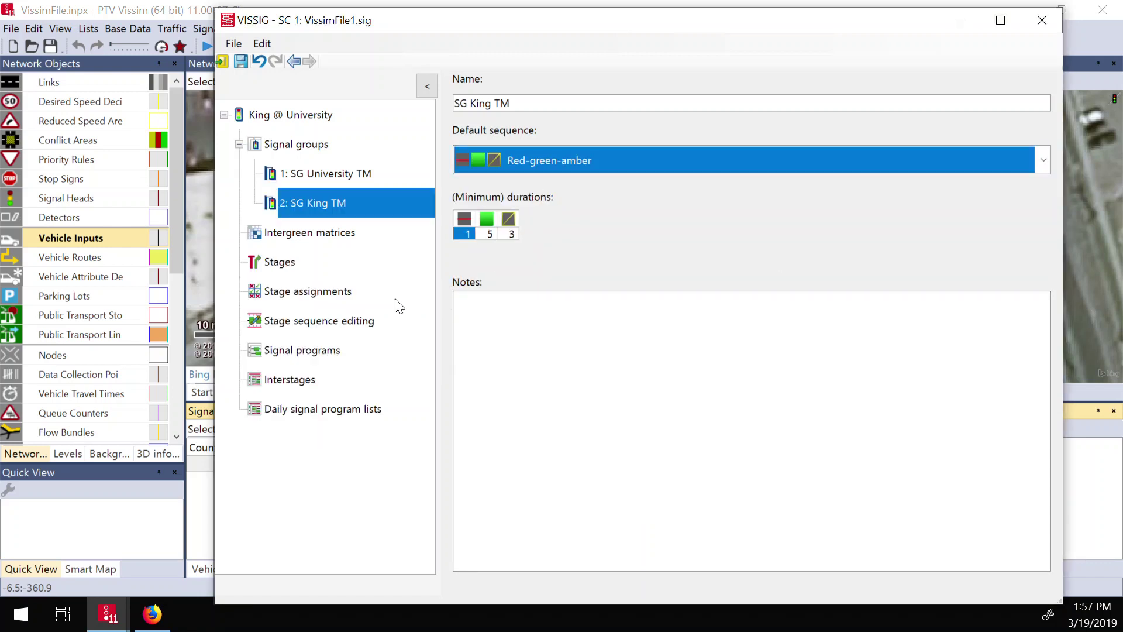
Save the signal control data, add a signal program and open it for editing
left_click(318, 353)
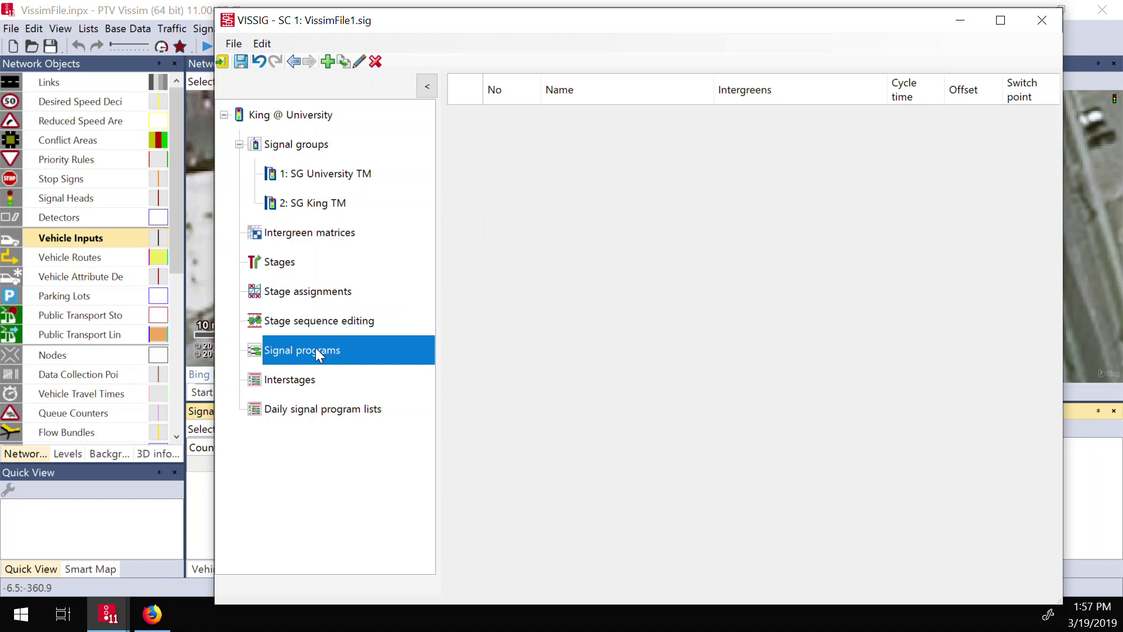
left_click(241, 61)
left_click(331, 62)
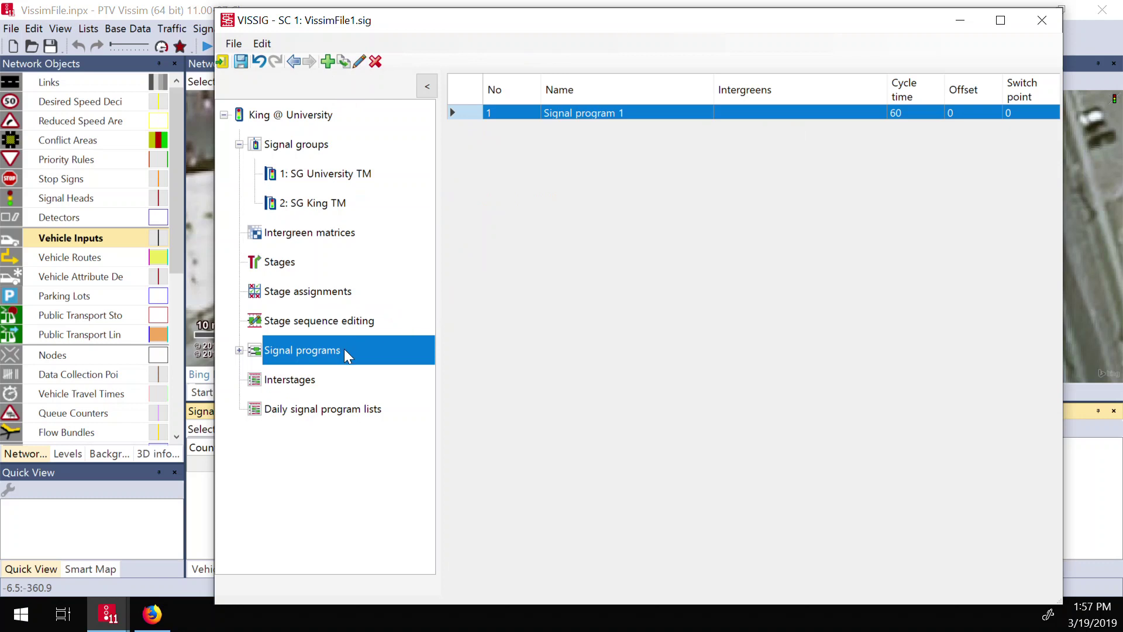
left_click(239, 350)
left_click(300, 370)
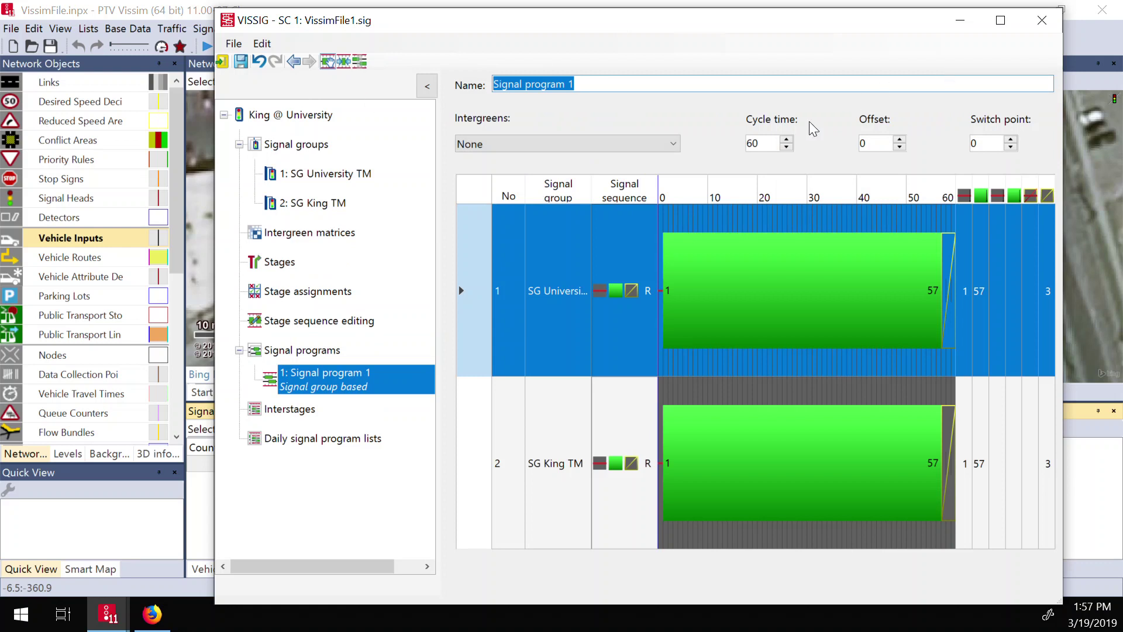
left_click(743, 140)
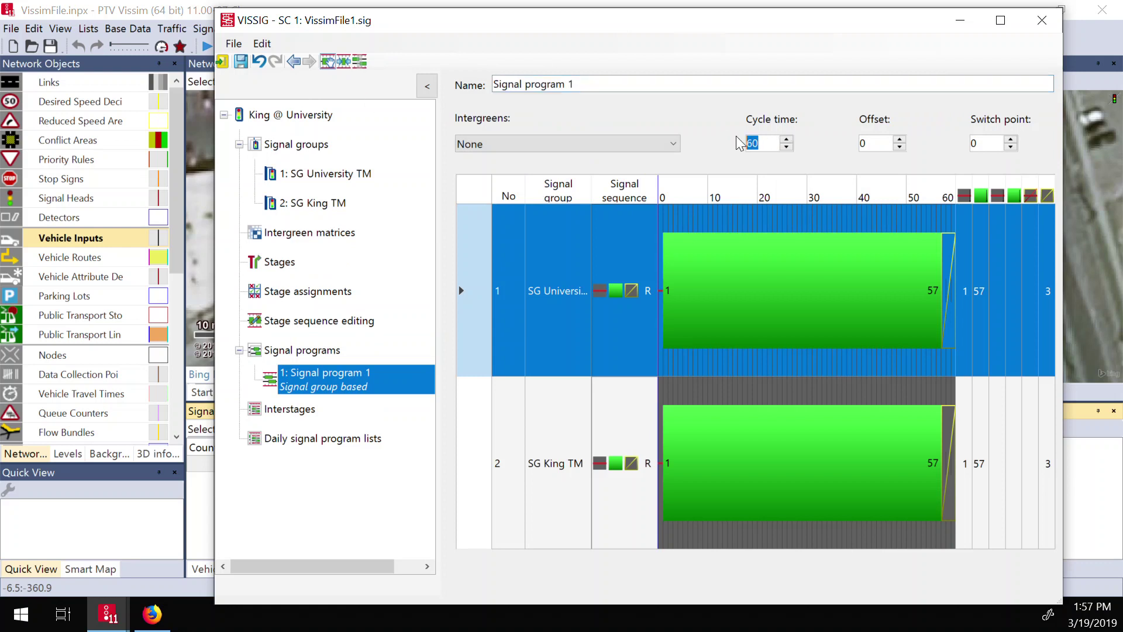
left_click(765, 143)
left_click(768, 135)
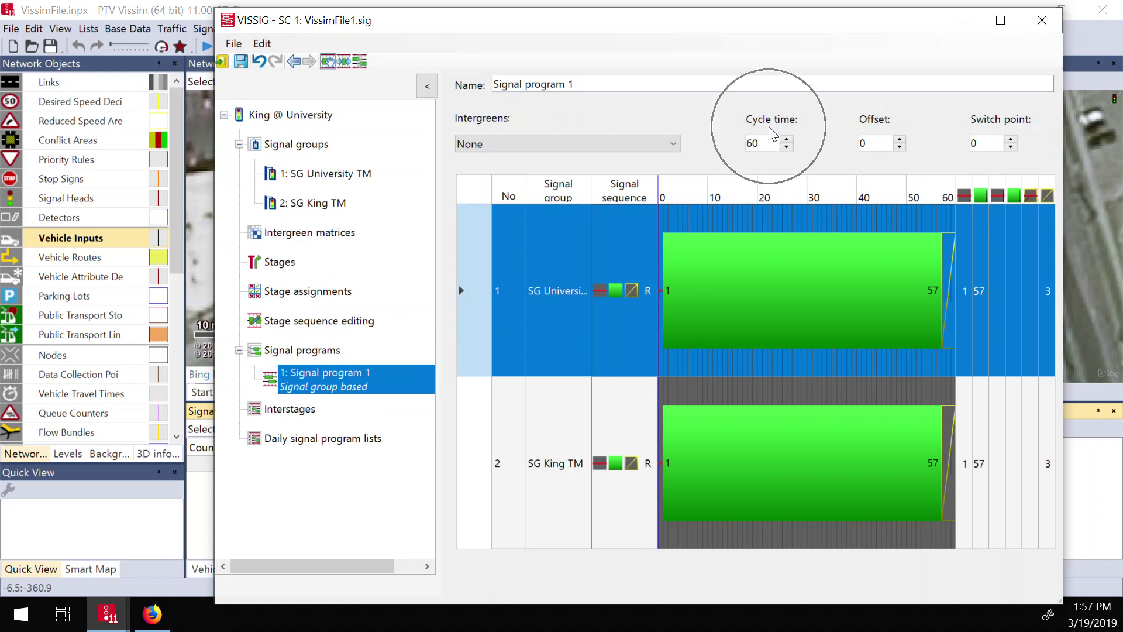
left_click(914, 145)
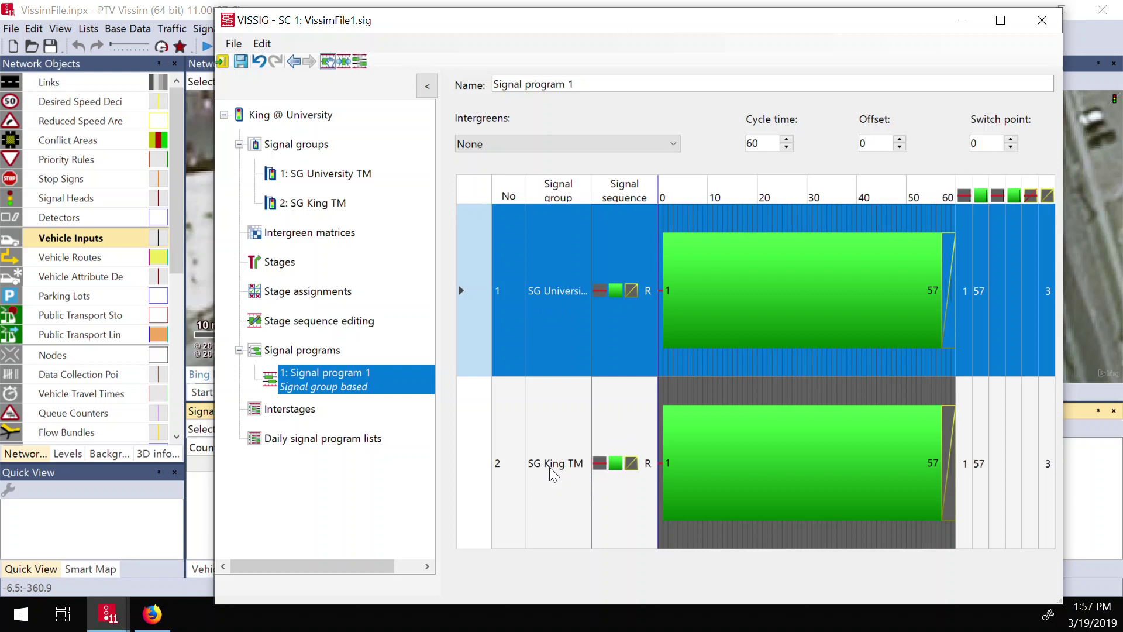
left_click(572, 464)
left_click(573, 464)
Set the green times in the signal program to 0–25 for SG University TM and 30–55 for SG King TM
left_click_drag(935, 276, 778, 282)
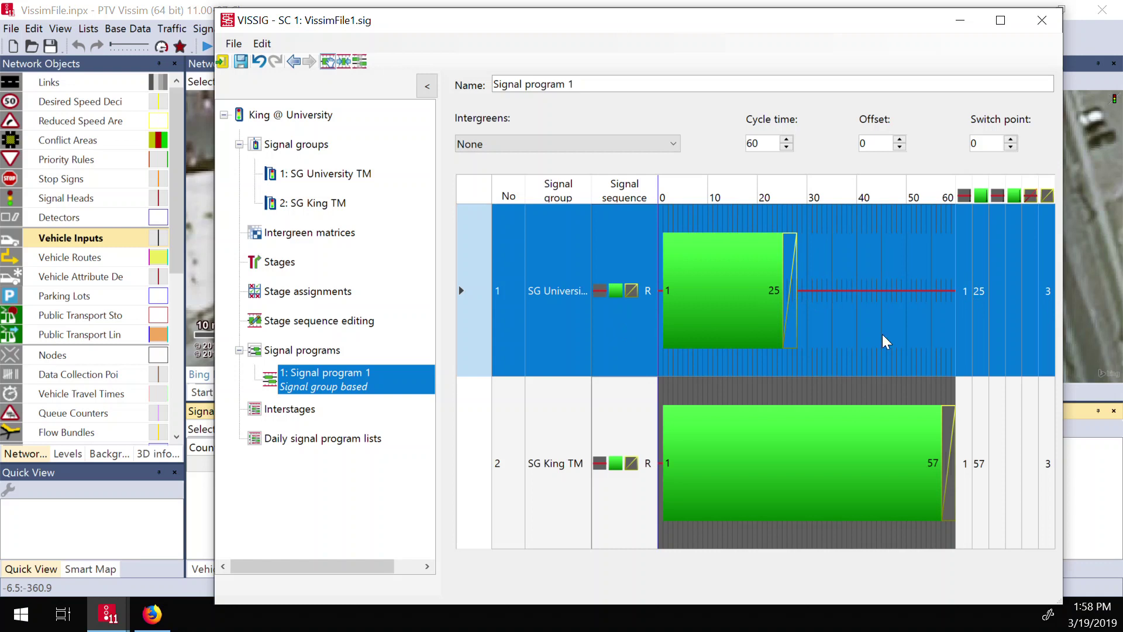
left_click(826, 434)
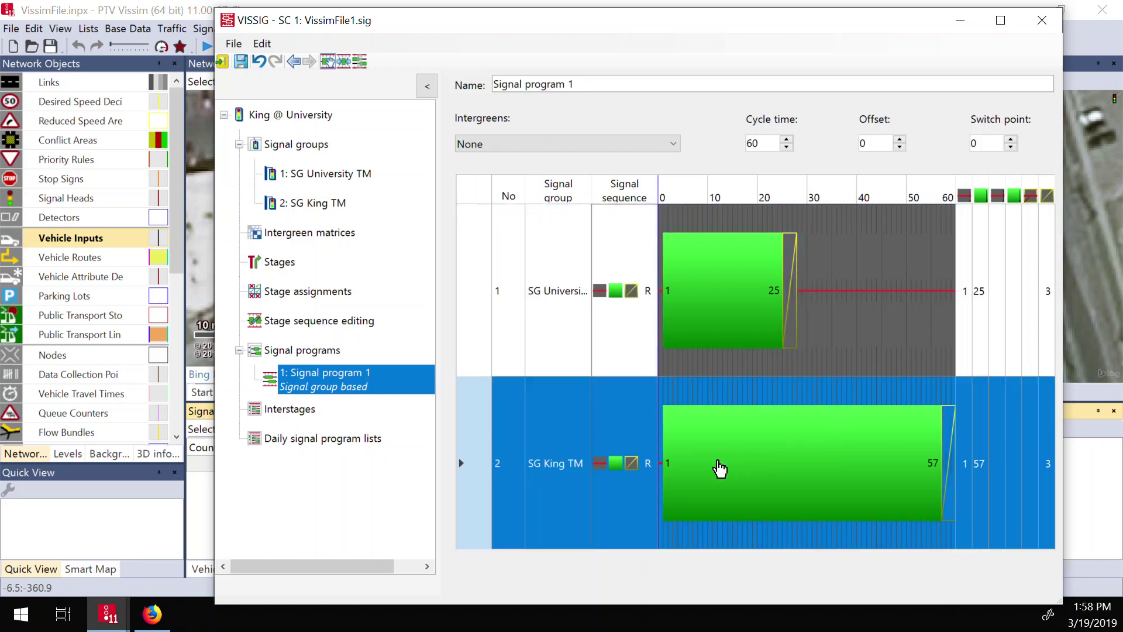
left_click_drag(659, 462, 696, 461)
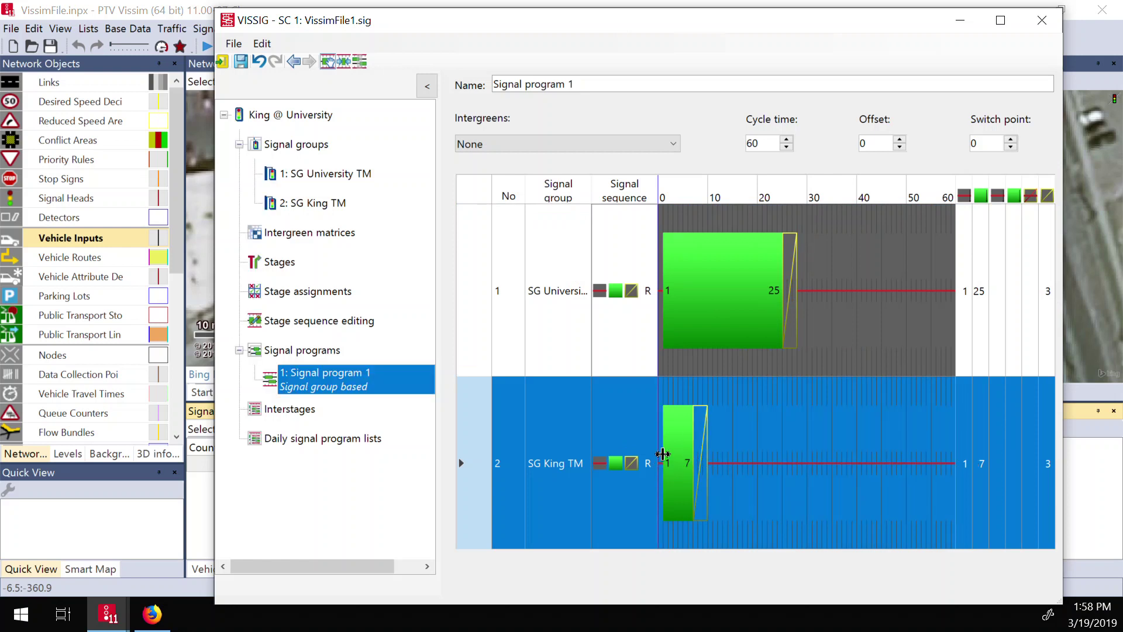
left_click_drag(682, 459, 927, 417)
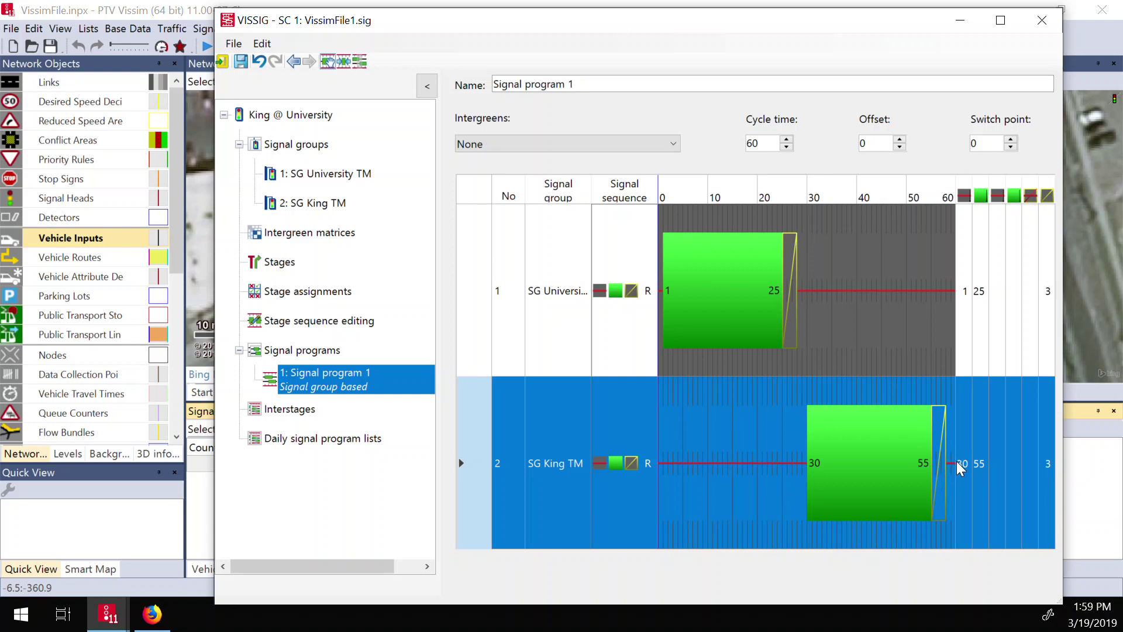
left_click(664, 282)
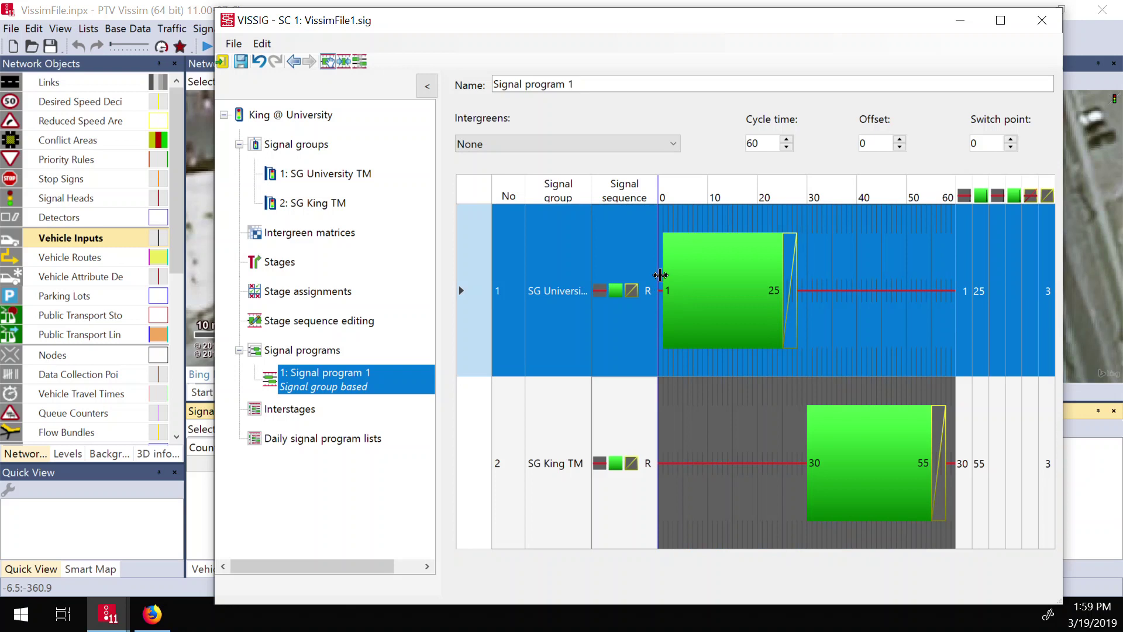
left_click_drag(660, 272, 656, 272)
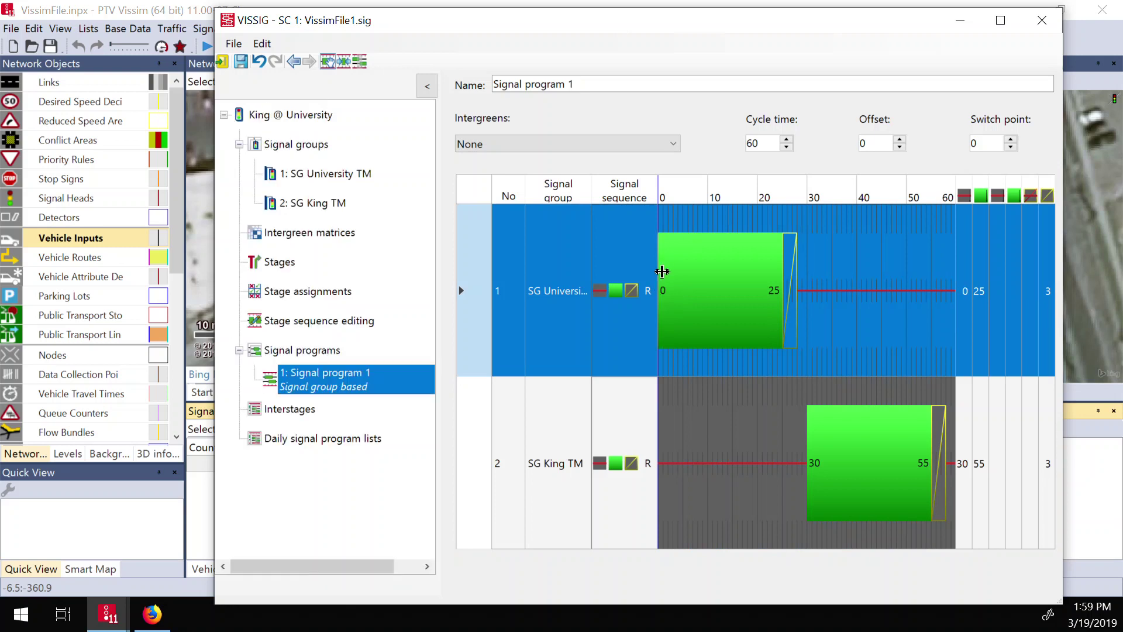
Save the signal program, close its editor and accept the signal controller's settings
left_click(246, 67)
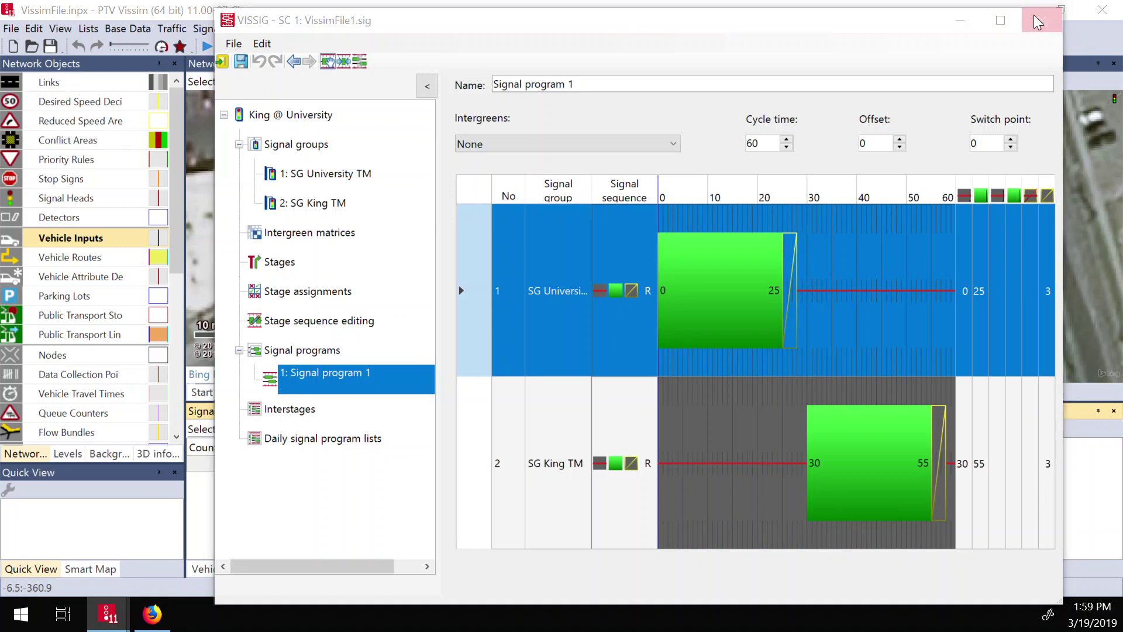
left_click(1036, 22)
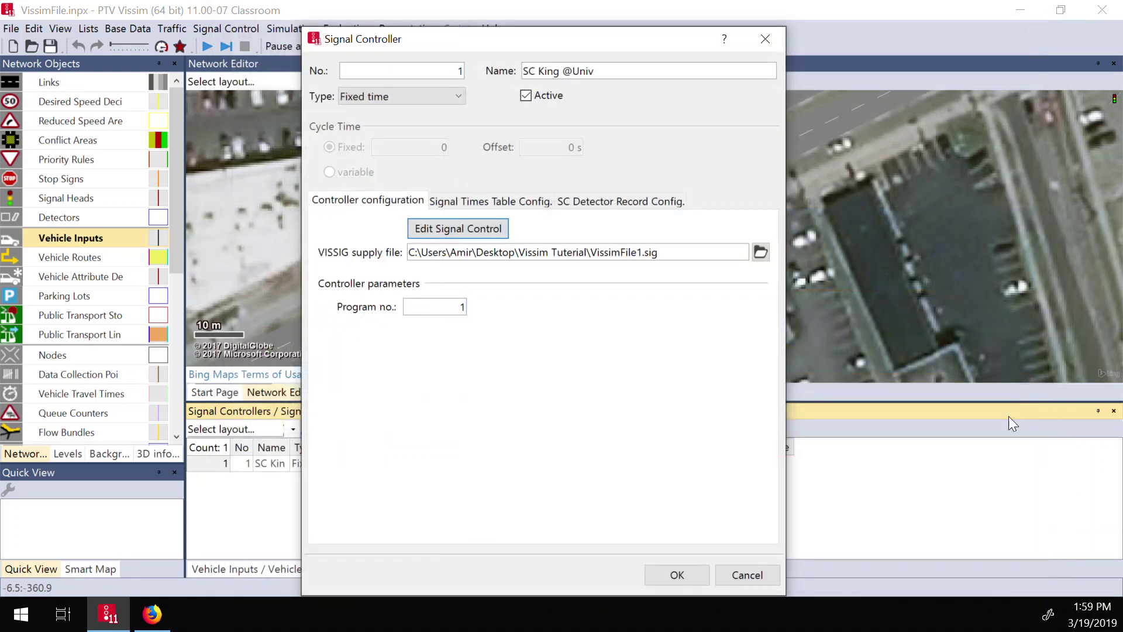
left_click(675, 574)
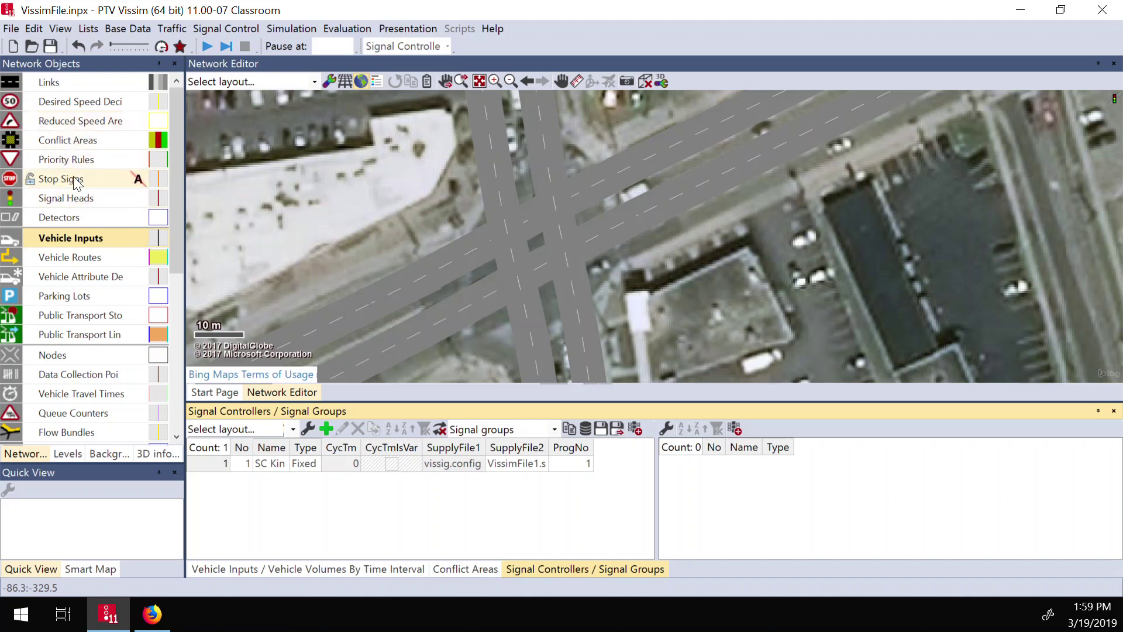
Add a signal head on lane 1 of link 10002 at 12.448, just before the intersection, assigned to SG King TM
left_click(68, 200)
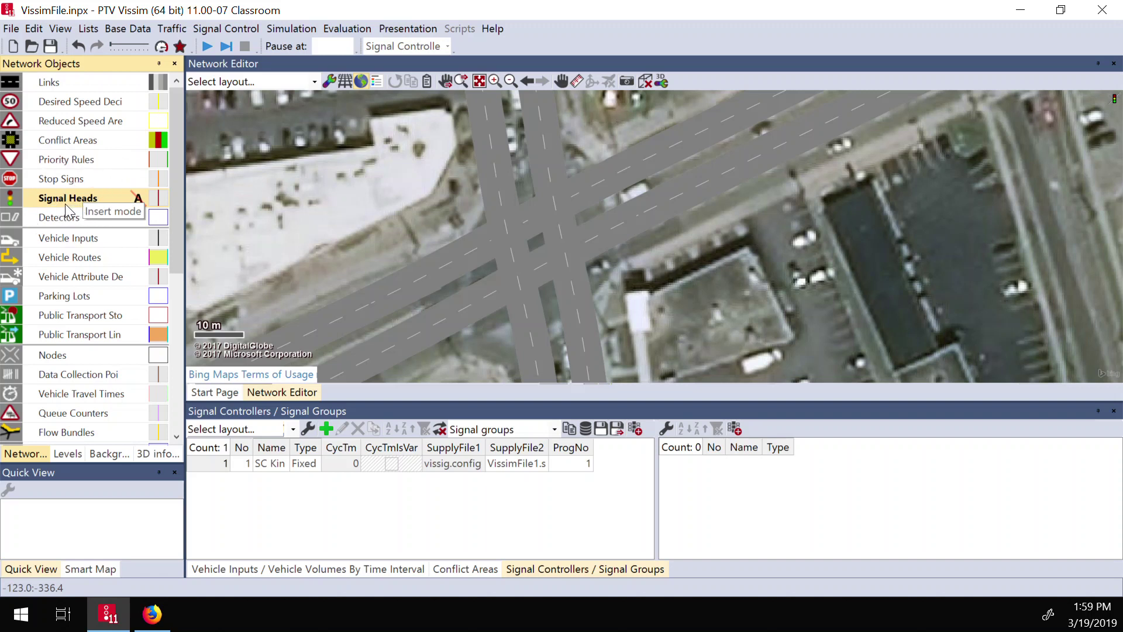
right_click(585, 297)
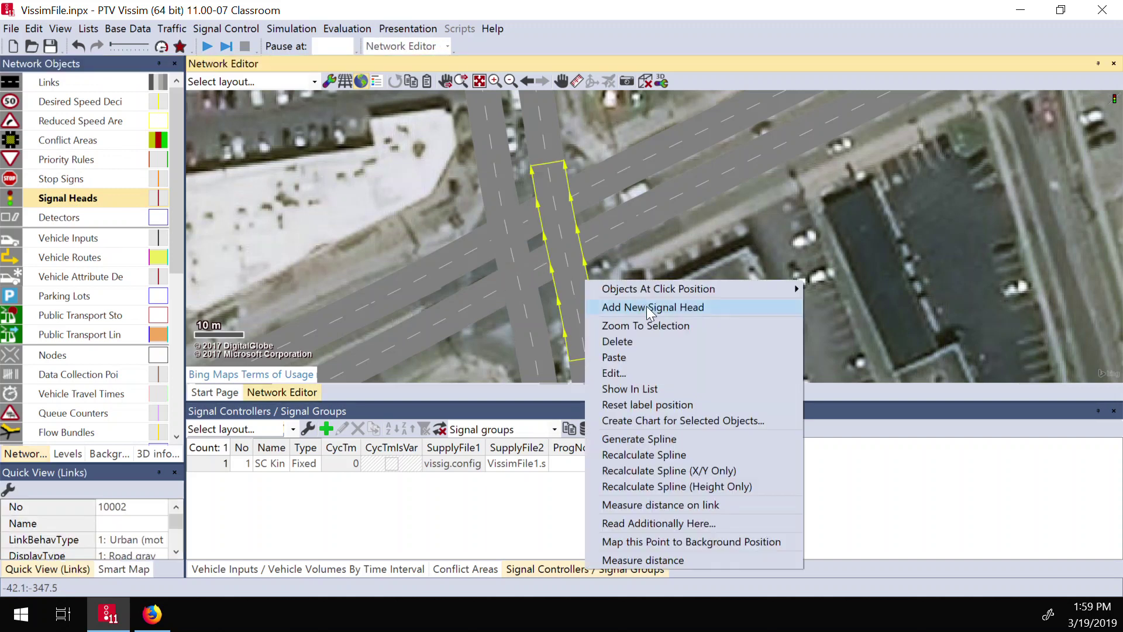
left_click(649, 308)
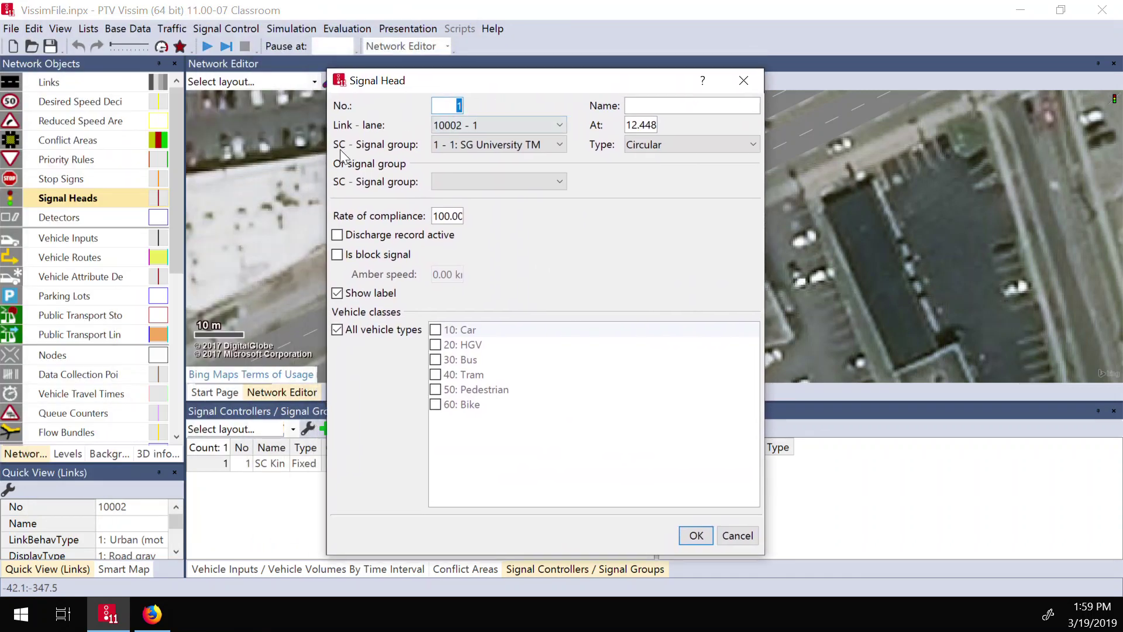
left_click_drag(521, 83, 867, 96)
left_click(885, 156)
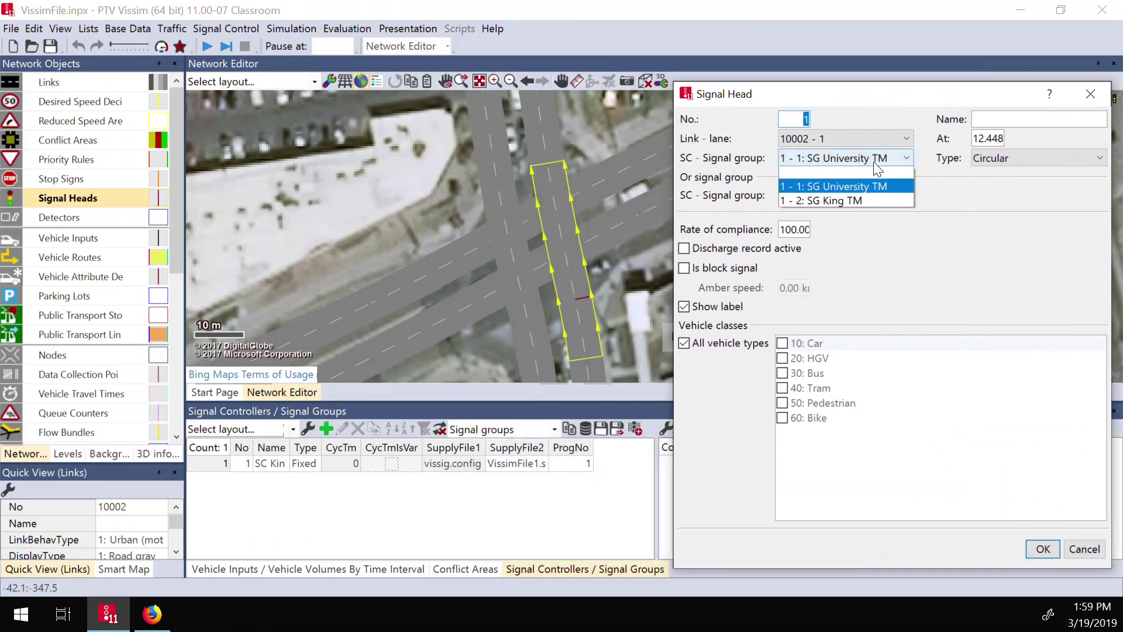
left_click(830, 205)
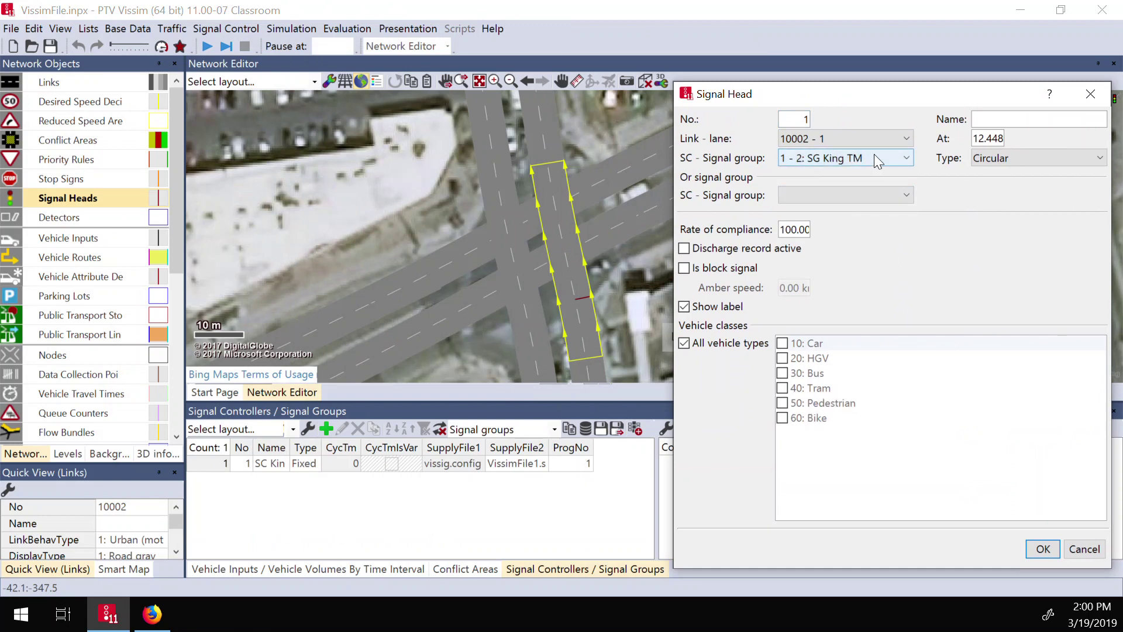
left_click(1042, 550)
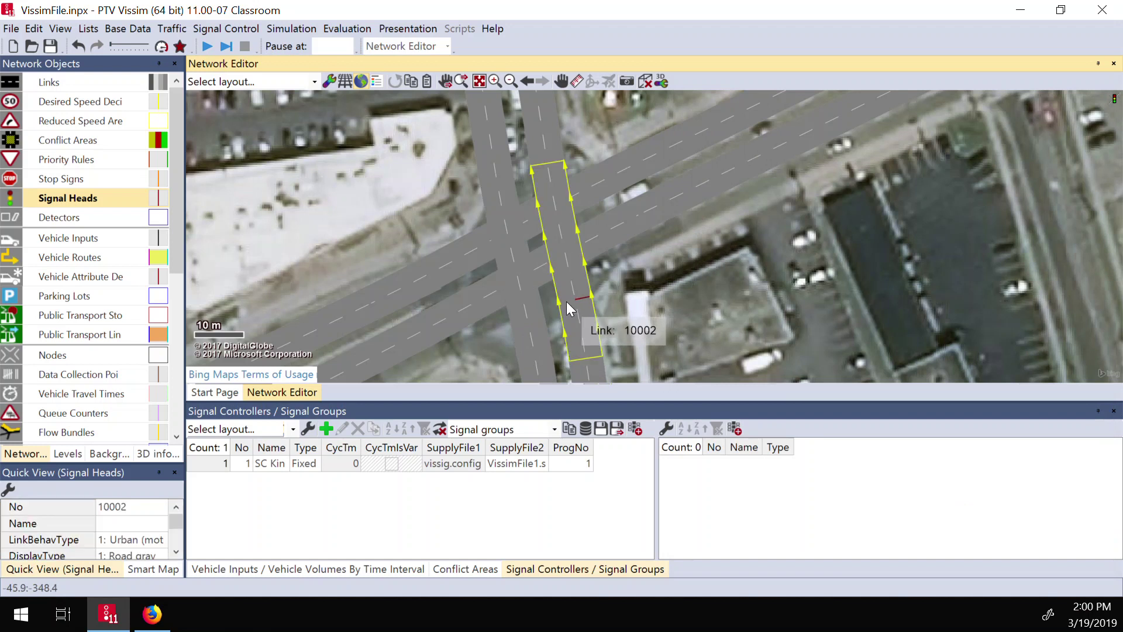
Add a matching signal head on lane 2 of link 10002 at 12.319, assigned to SG King TM
right_click(566, 300)
left_click(625, 310)
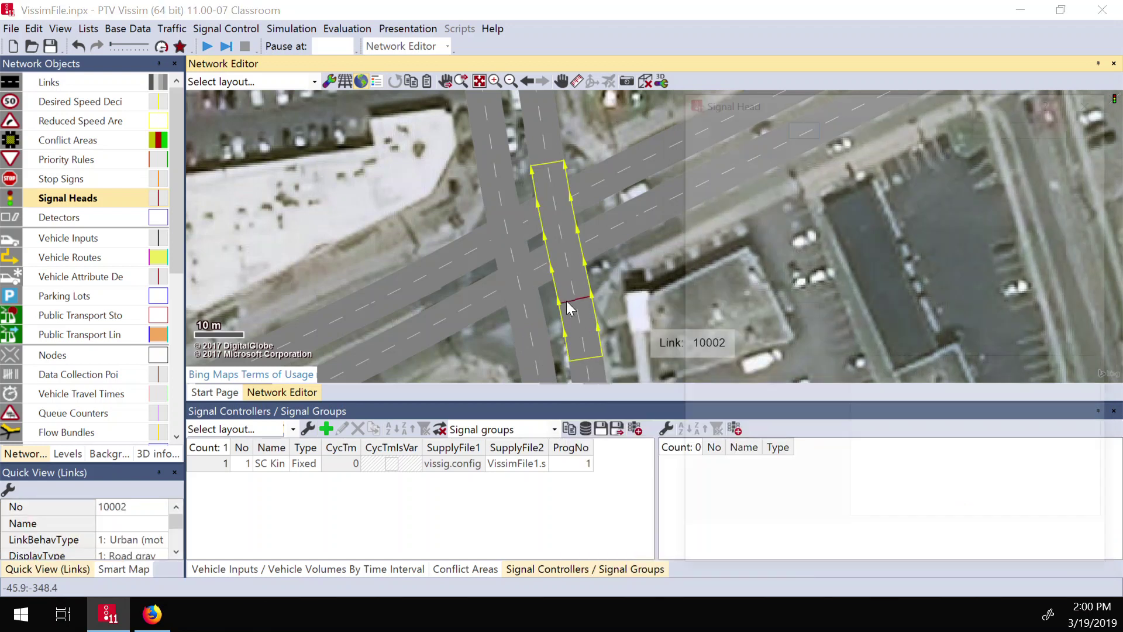
left_click(865, 159)
left_click(849, 202)
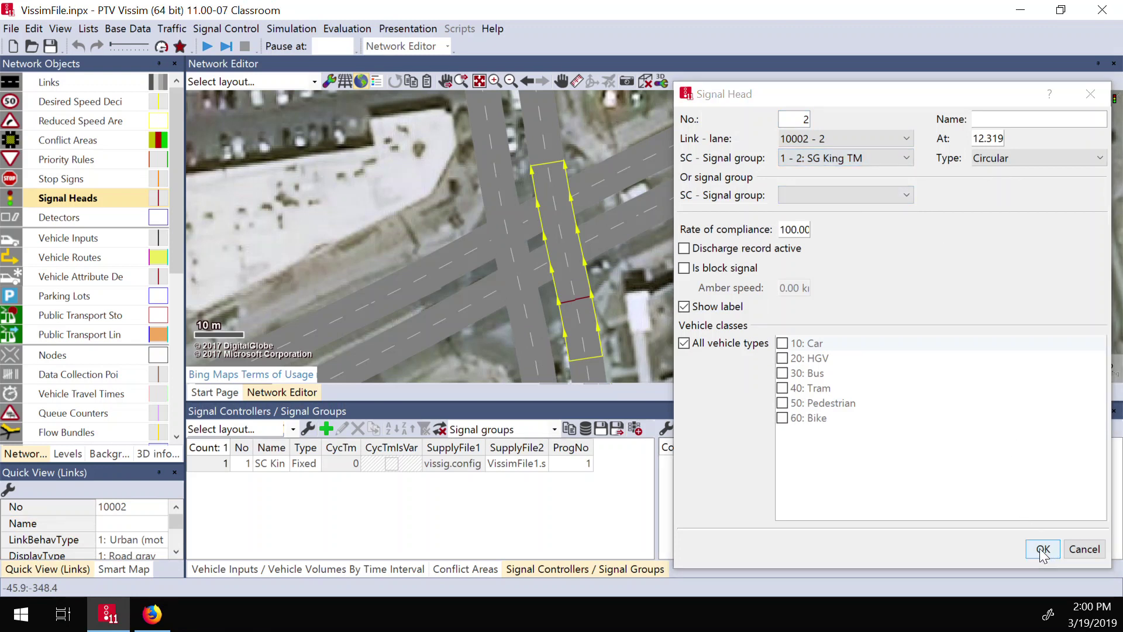
left_click(1043, 549)
Add a signal head on lane 1 of King St SB at about 578.04, near the stop line, assigned to SG King TM
right_click(492, 159)
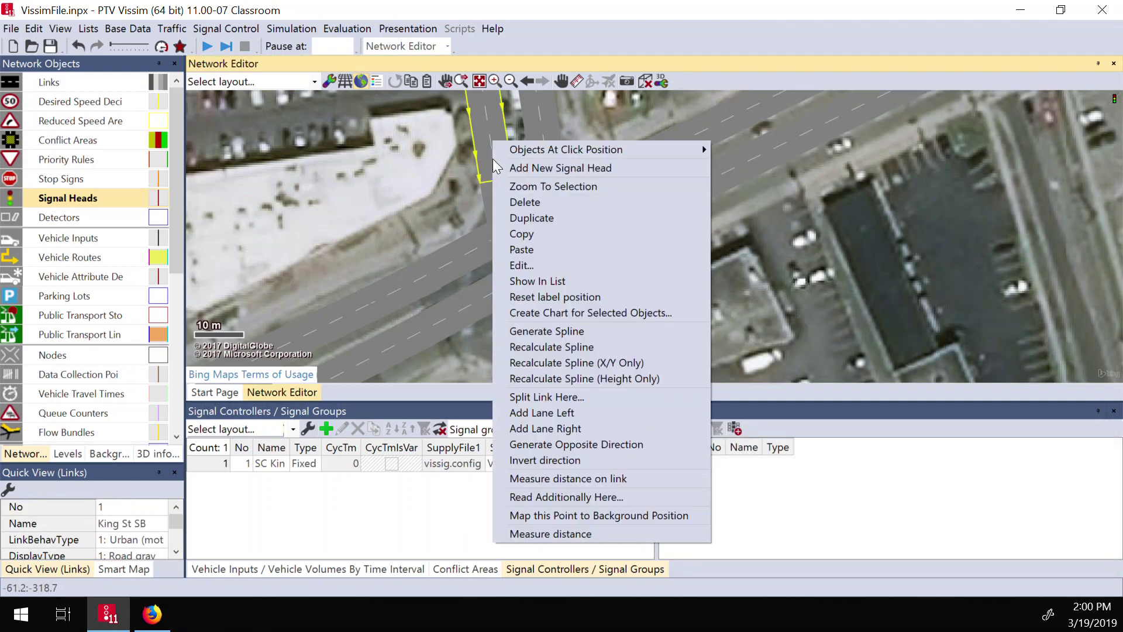
left_click(556, 171)
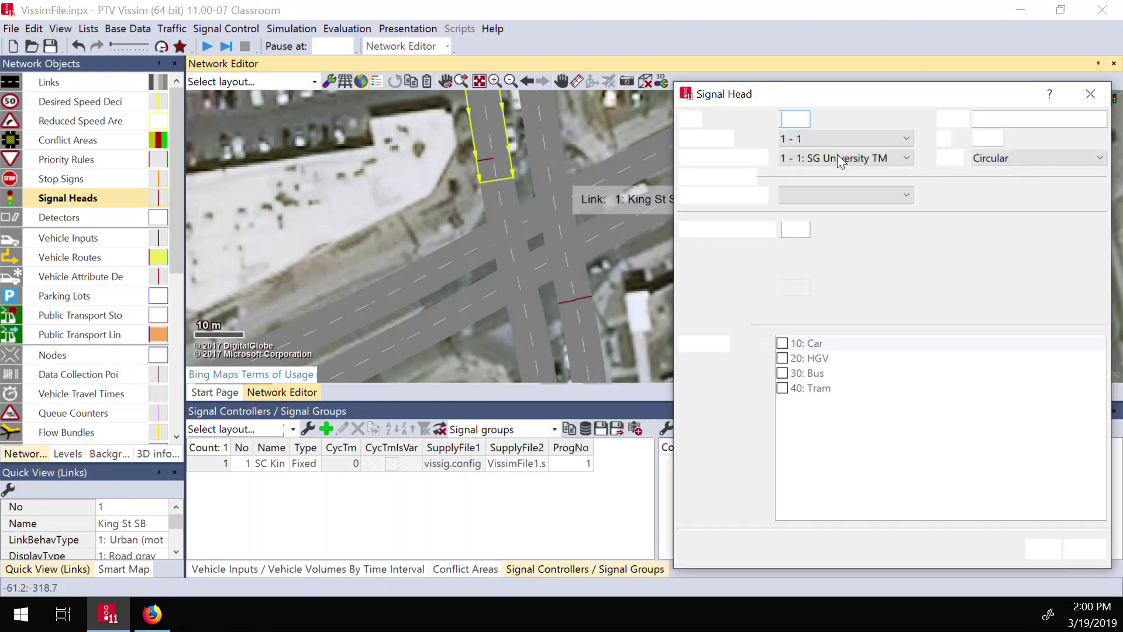
left_click(837, 159)
left_click(827, 200)
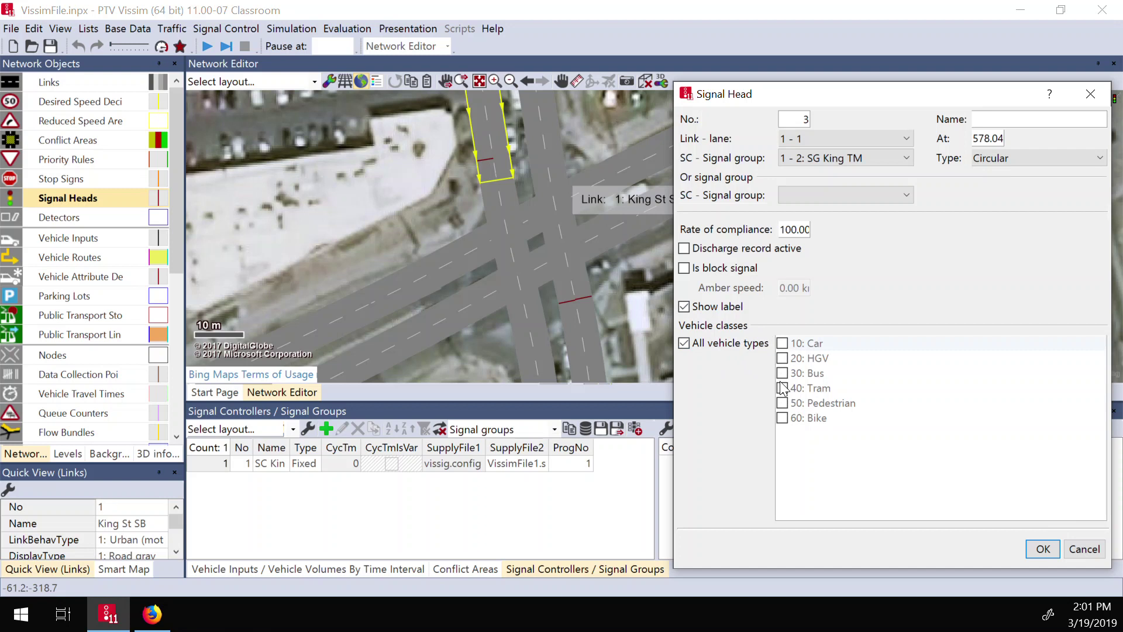
left_click(1040, 550)
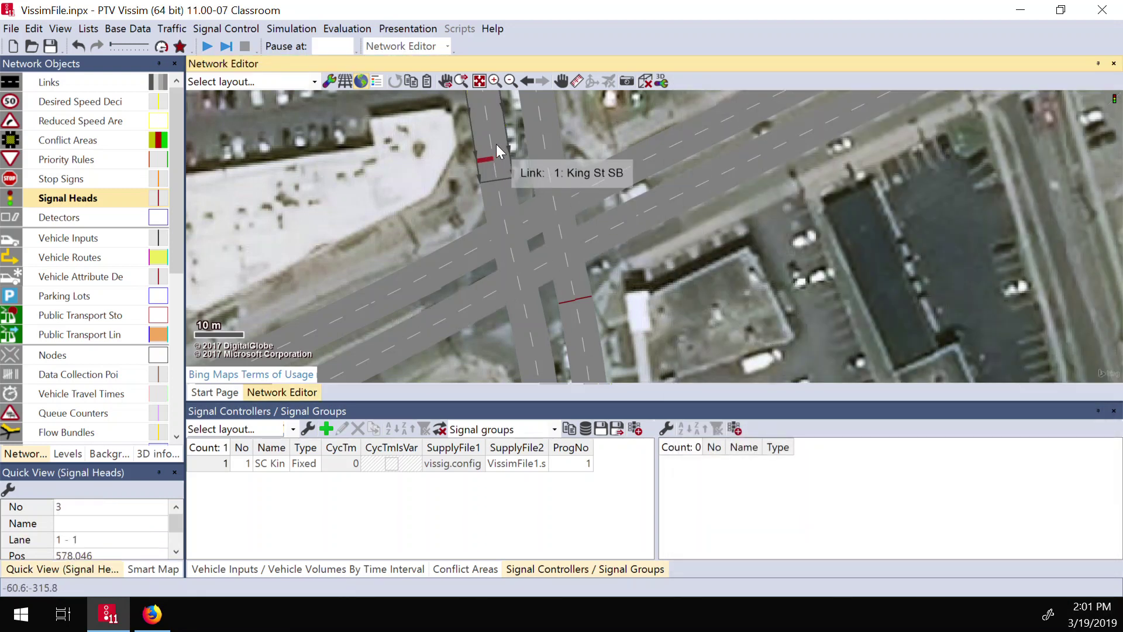
Add a signal head on lane 2 of King St SB and move it to about 578.15, in line with the lane 1 head
right_click(496, 144)
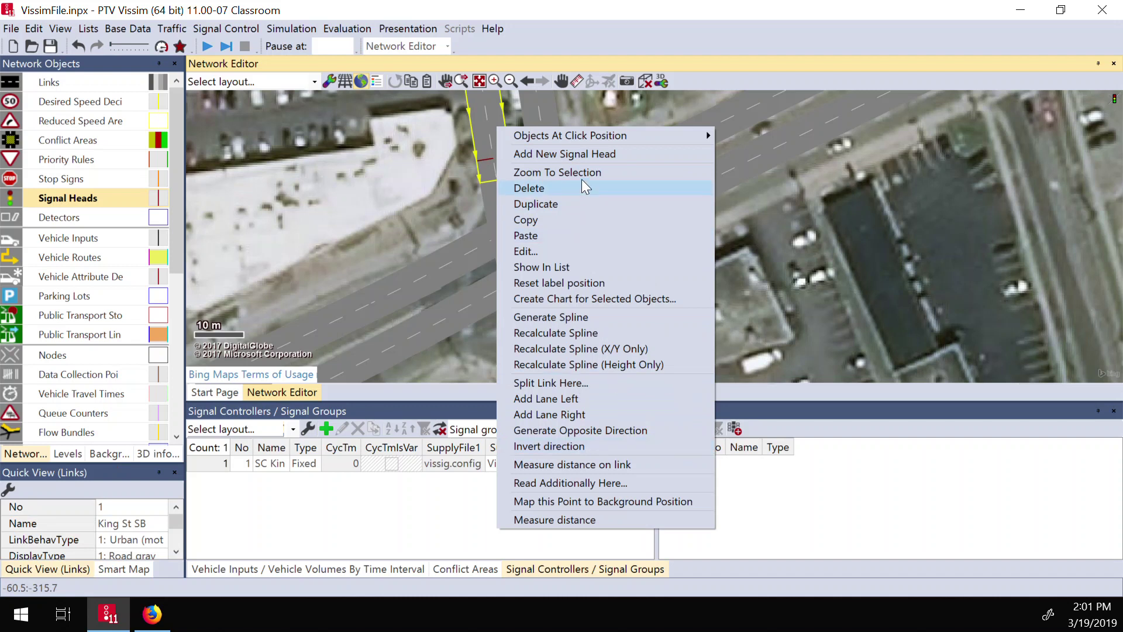
left_click(593, 153)
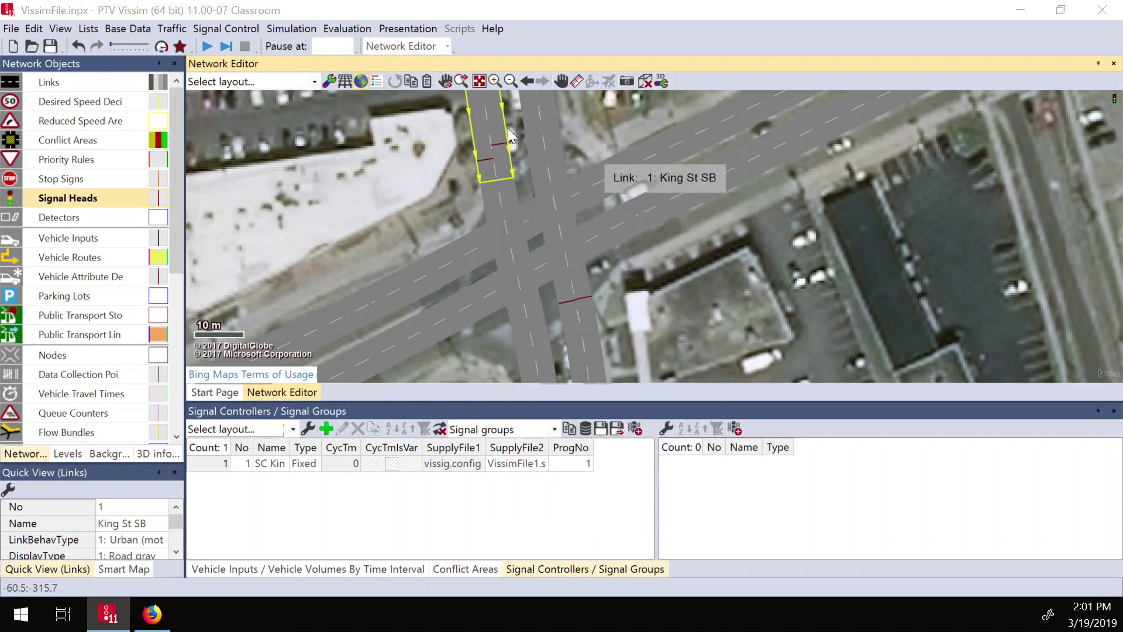
left_click(1043, 550)
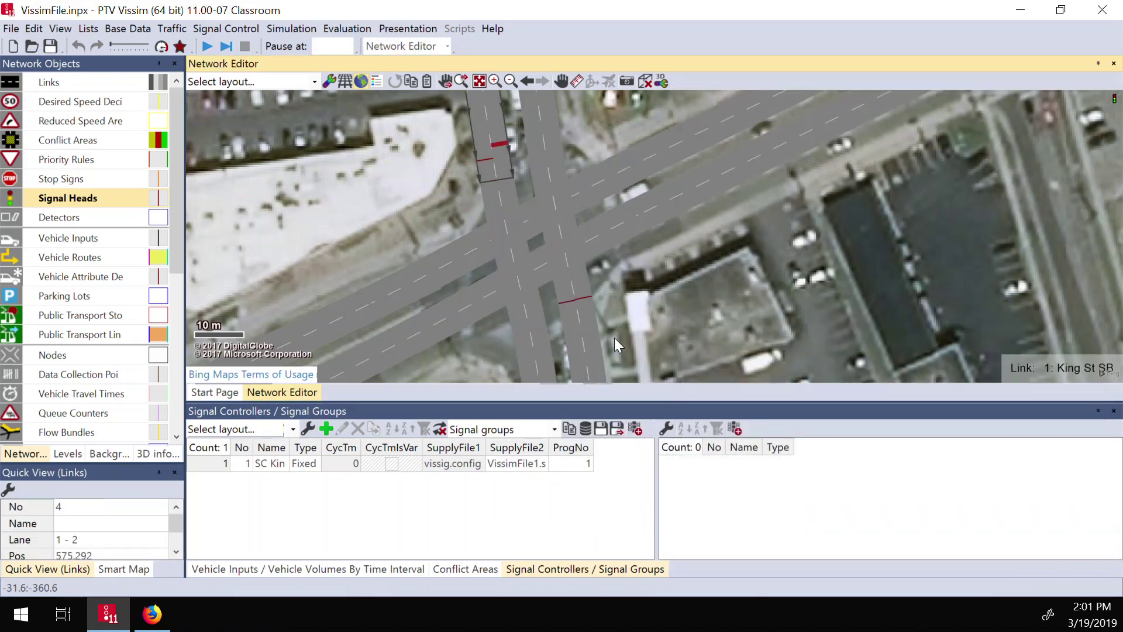
left_click_drag(498, 153, 498, 157)
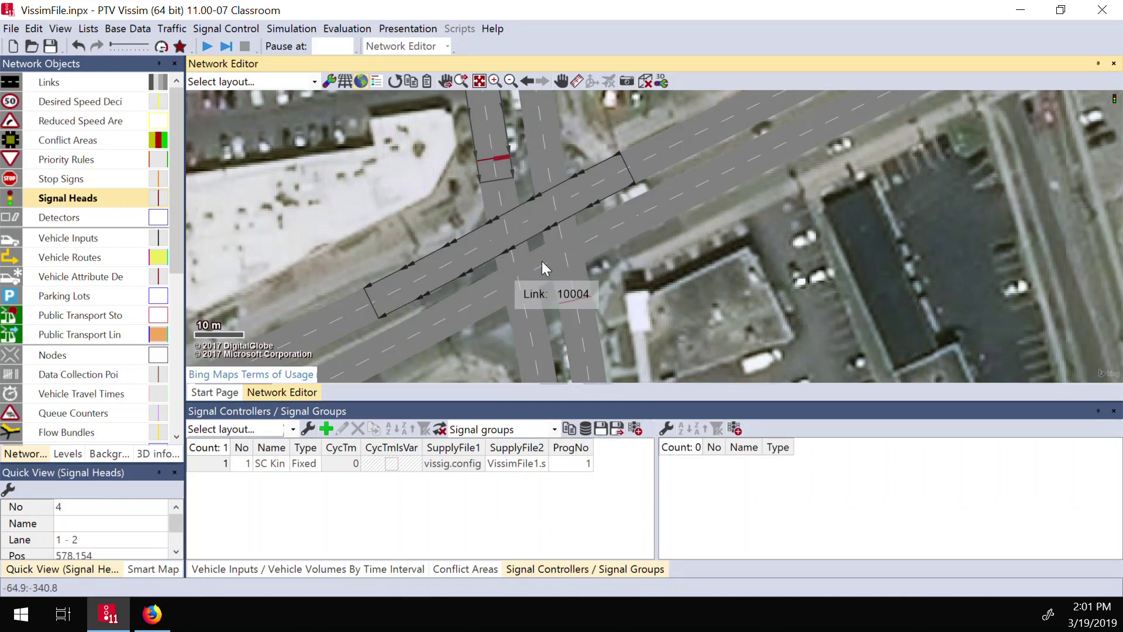
Add a signal head on lane 1 of Univ Wb at about 66.80, near the stop line, assigned to SG University TM
left_click(664, 147)
right_click(665, 146)
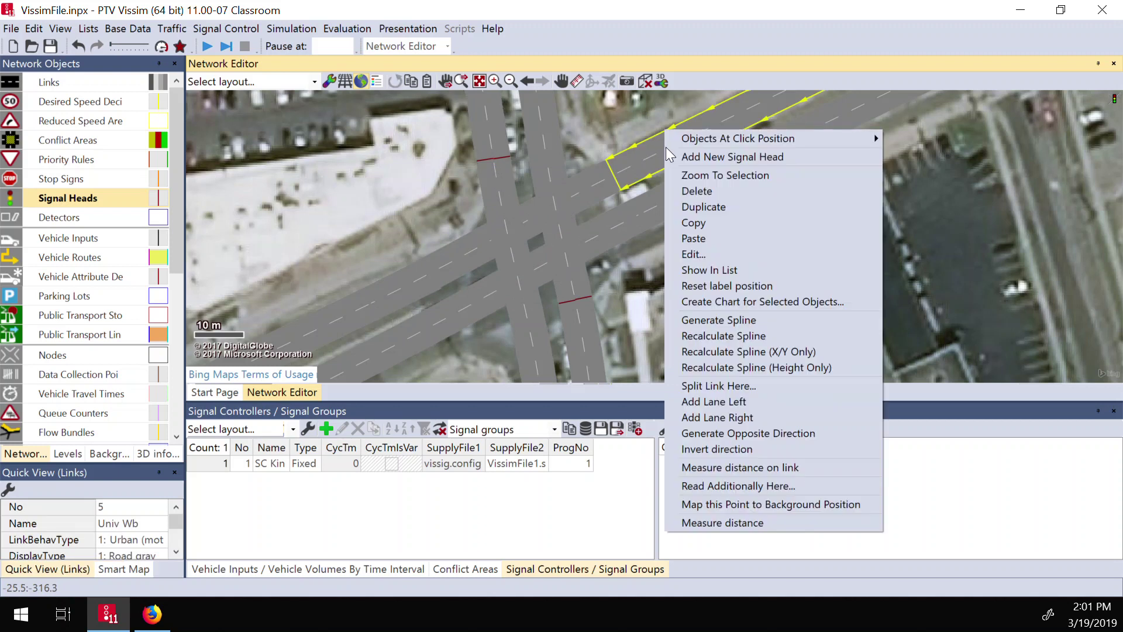
left_click(714, 162)
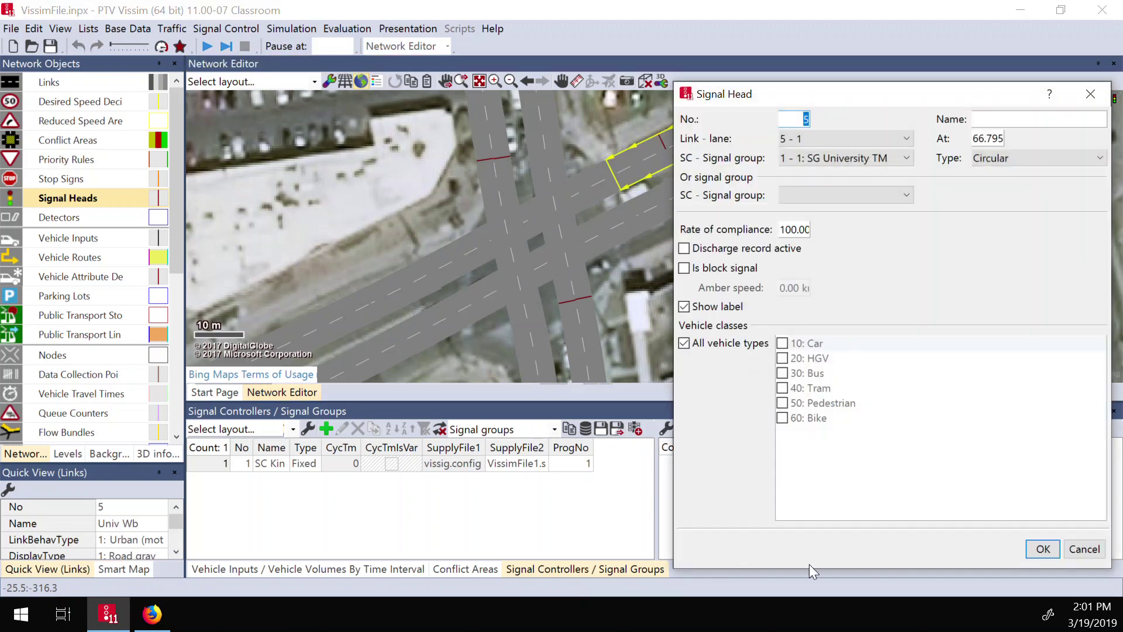
key("Return")
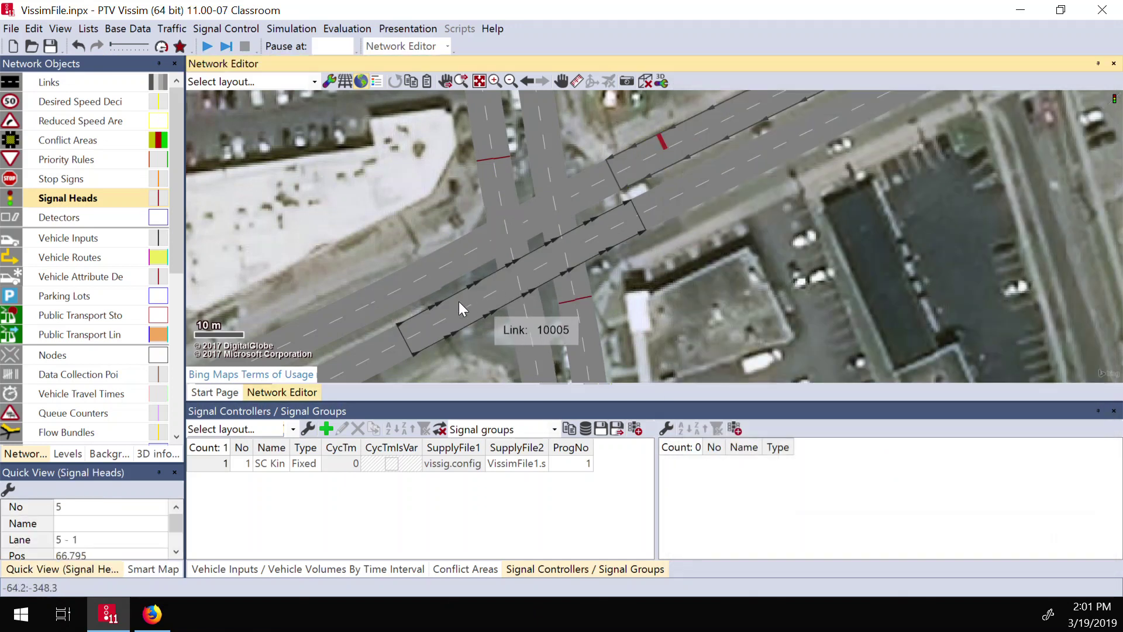
Add a signal head on lane 1 of link 10005 at about 13.15, just before the intersection, assigned to SG University TM
right_click(461, 313)
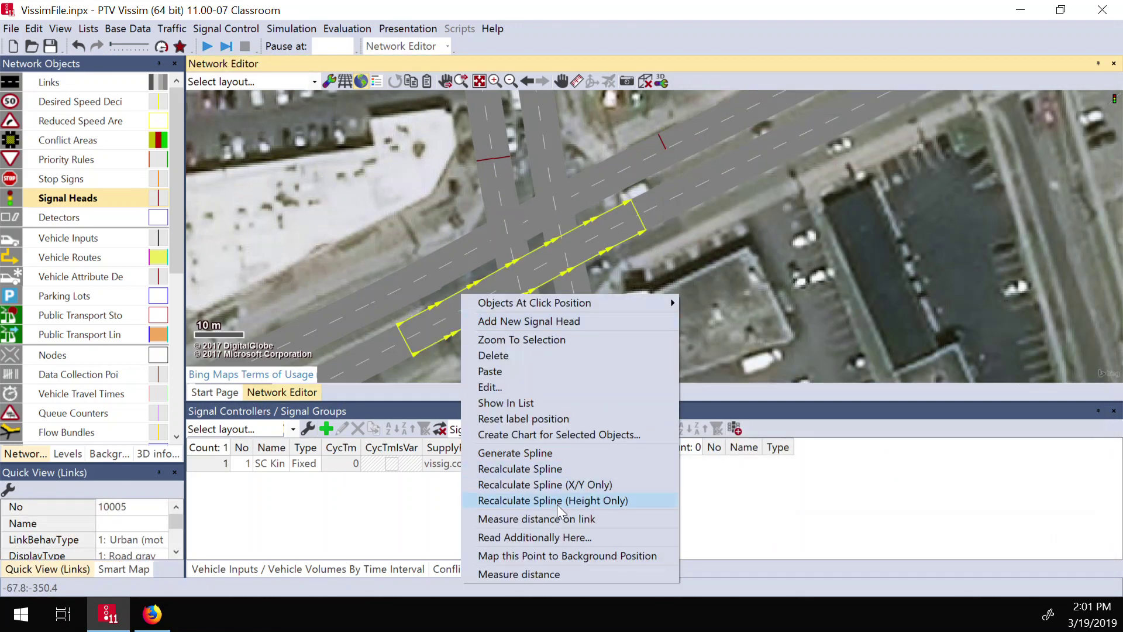
key("Escape")
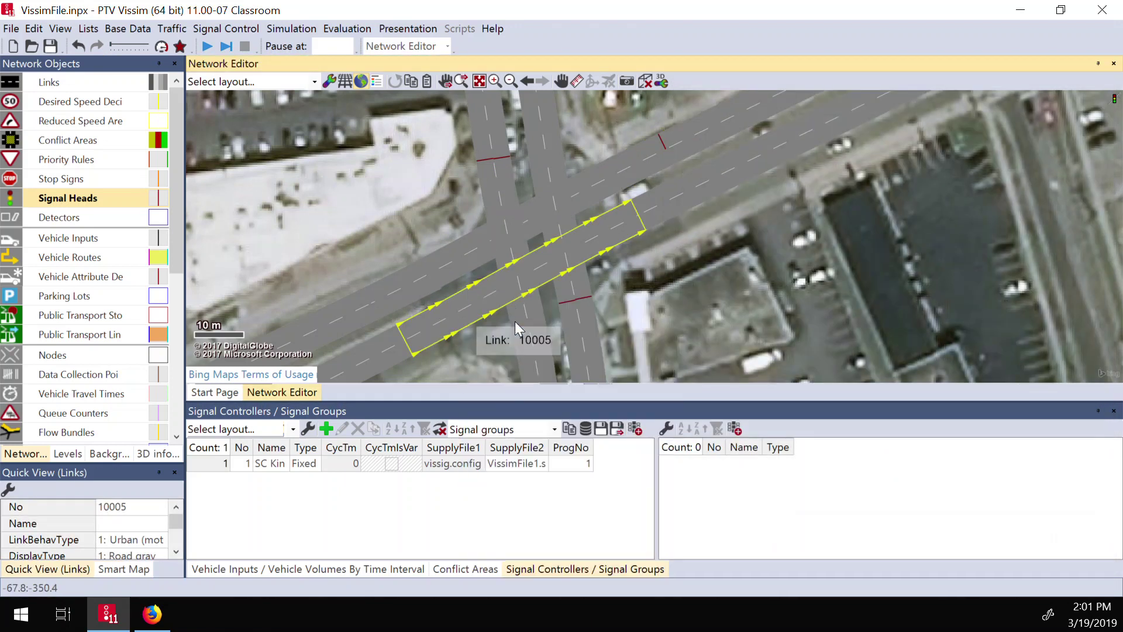
right_click(455, 300, "ctrl")
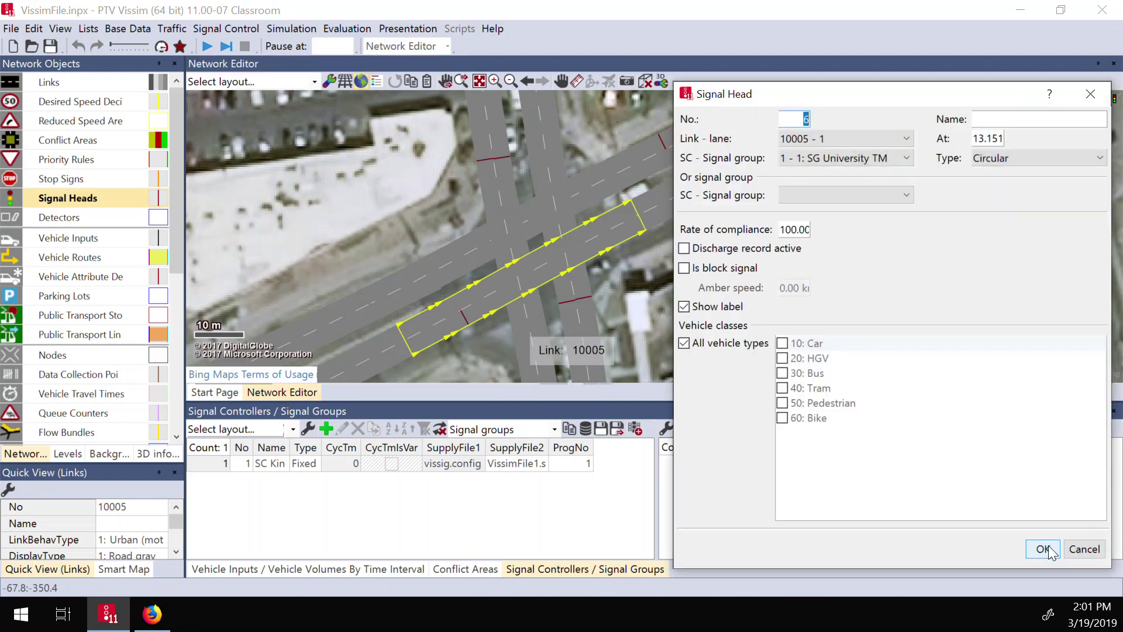
key("Return")
Add a matching signal head on lane 2 of link 10005 at about 13.20, assigned to SG University TM
right_click(459, 288)
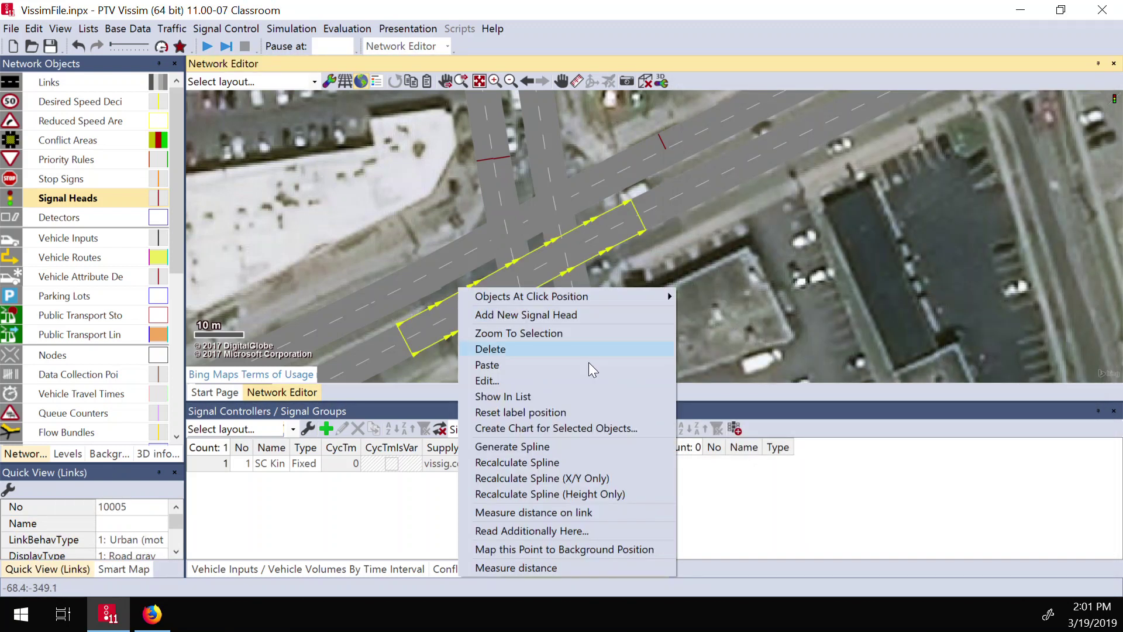
left_click(517, 314)
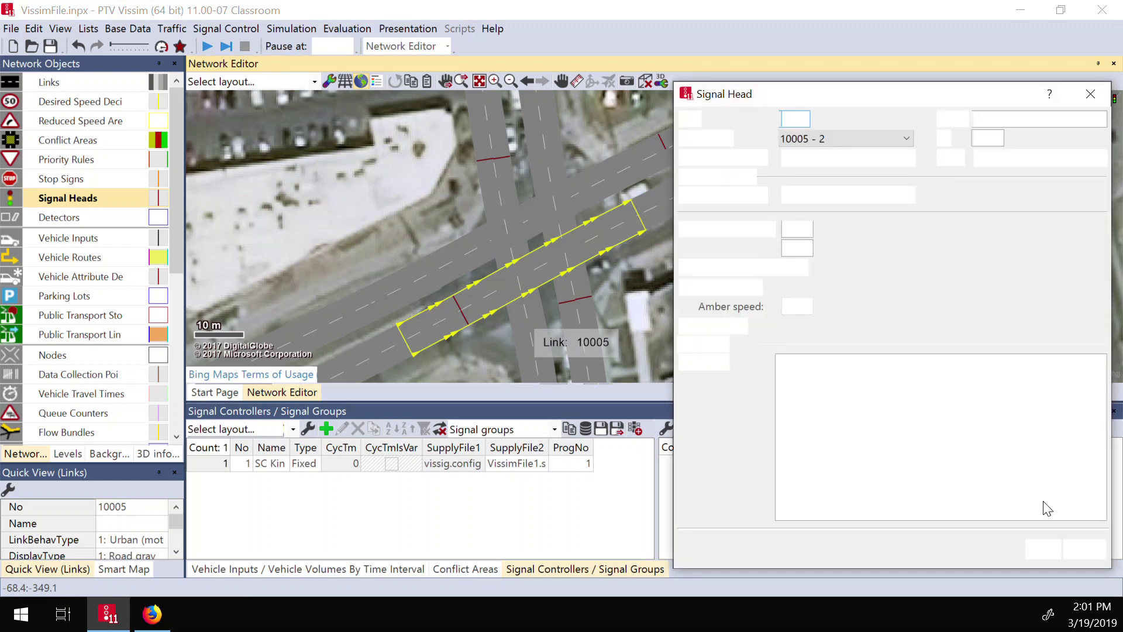
left_click(1043, 550)
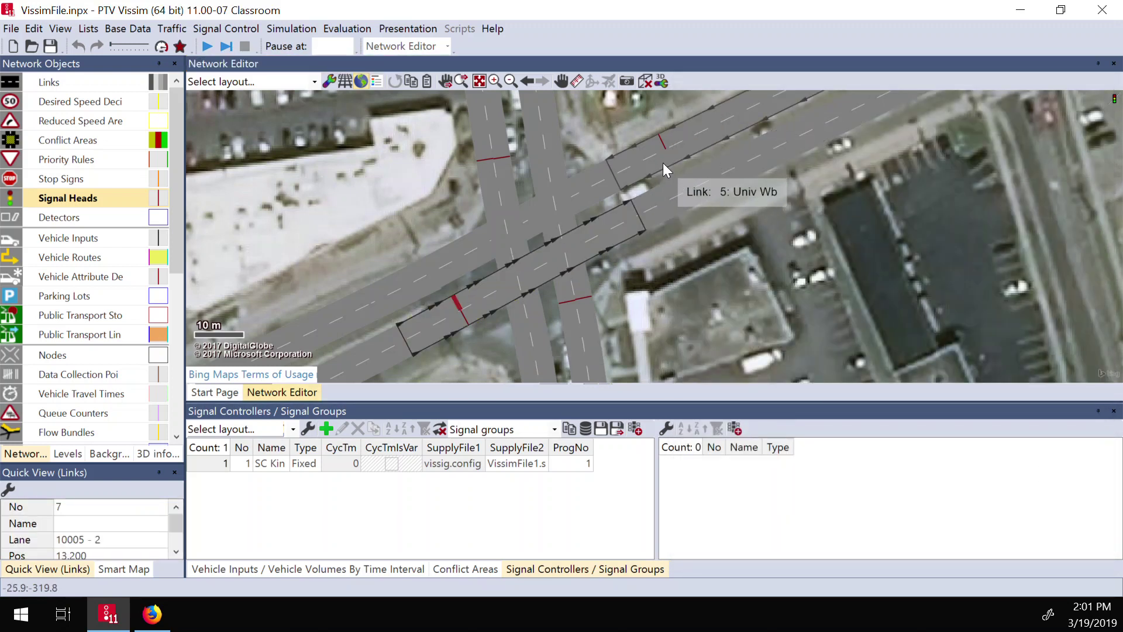
Add a signal head on lane 2 of Univ Wb at about 66.98, beside the lane 1 head, assigned to SG University TM
left_click(669, 160)
right_click(669, 159)
left_click(735, 174)
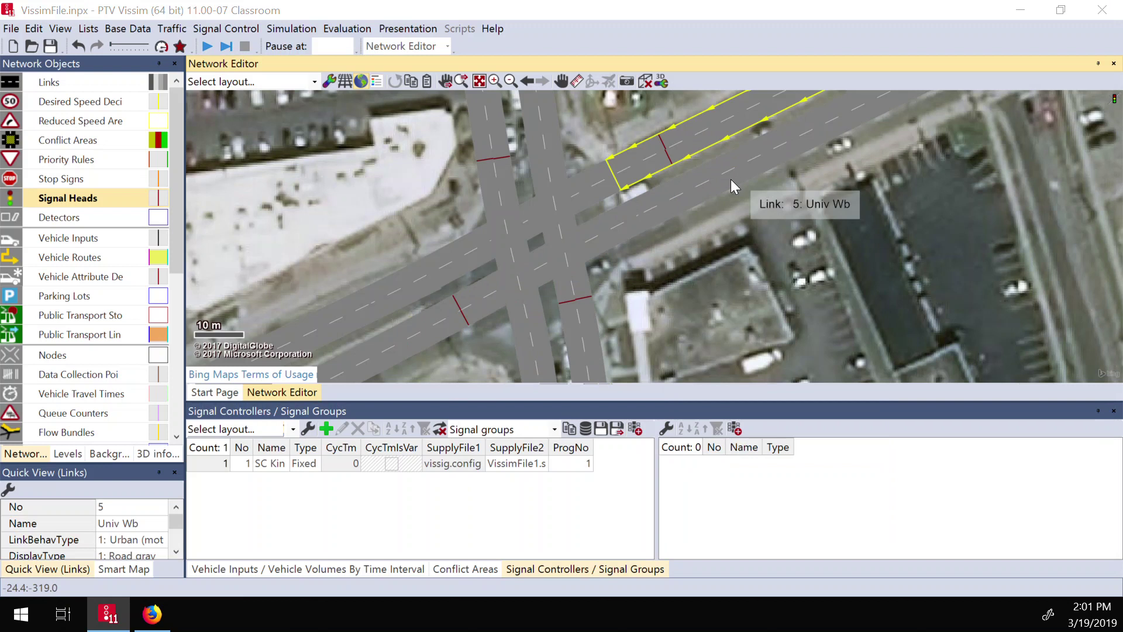
left_click(1053, 550)
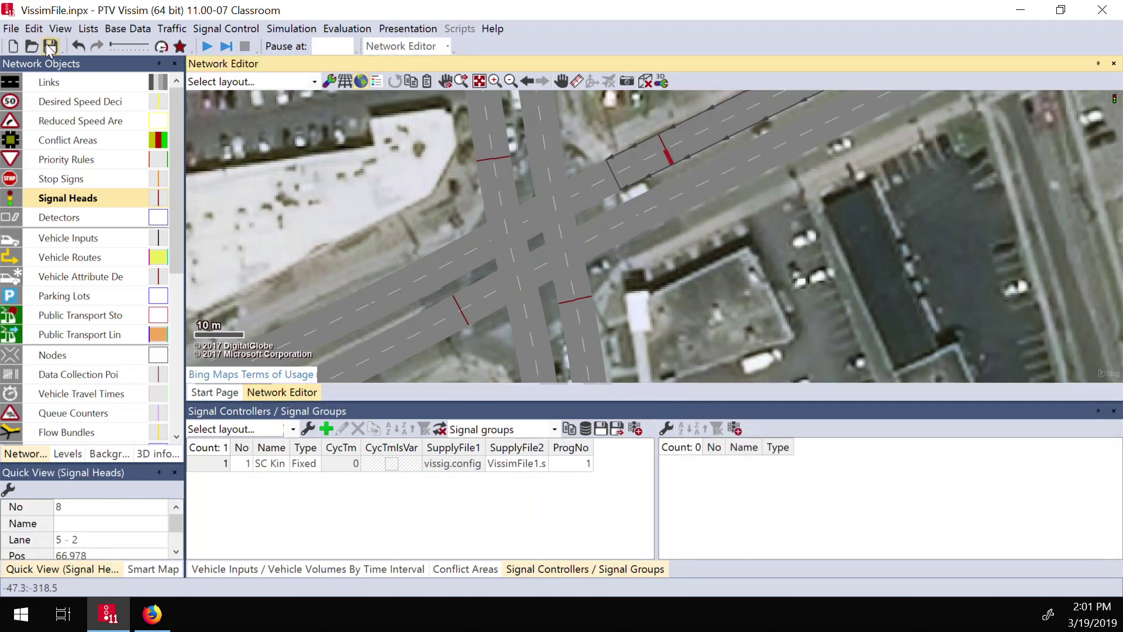
Run the simulation to check how the signals operate at the intersection, then stop it and ignore any simulation warnings
left_click(207, 46)
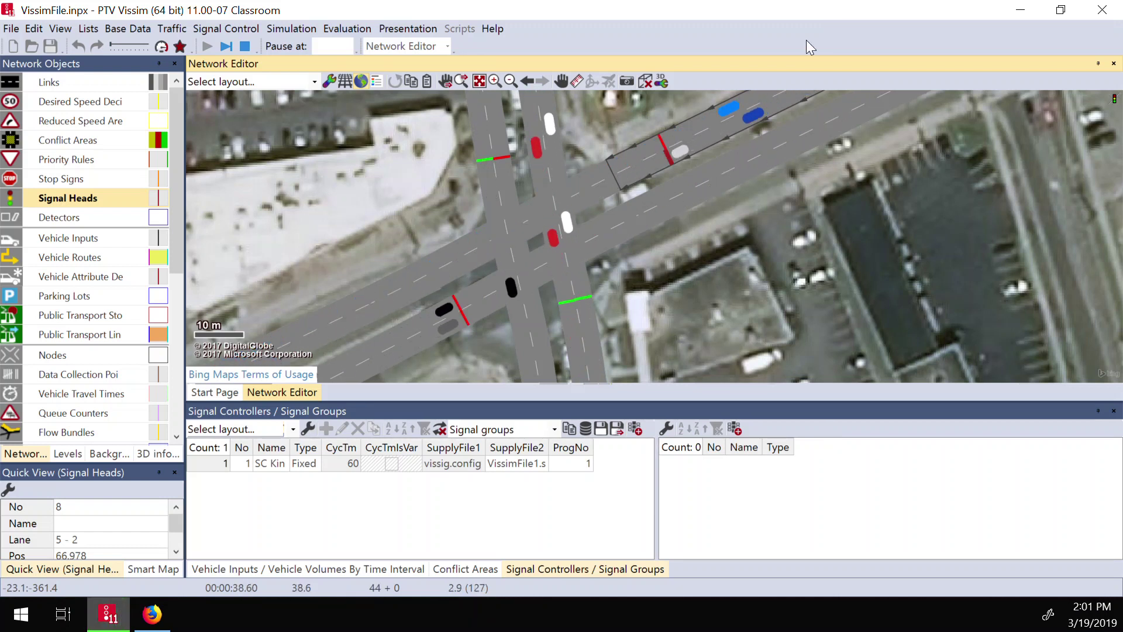
left_click(246, 47)
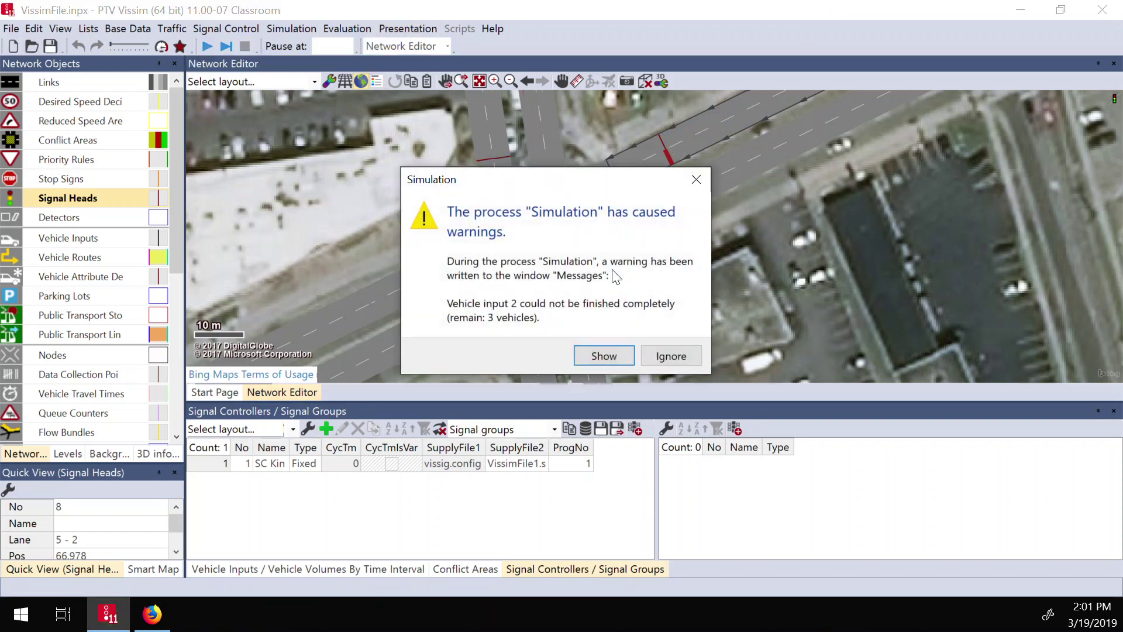
left_click(671, 354)
Reassign the signal head on lane 2 of King St SB to SG King TM
left_click(501, 159)
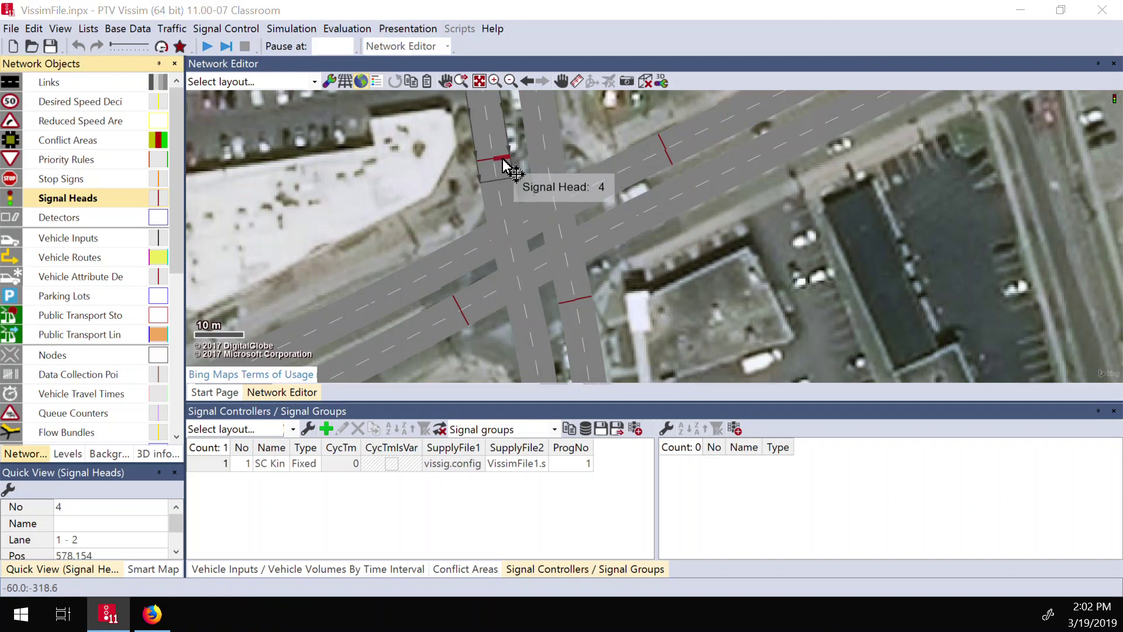
double_click(501, 159)
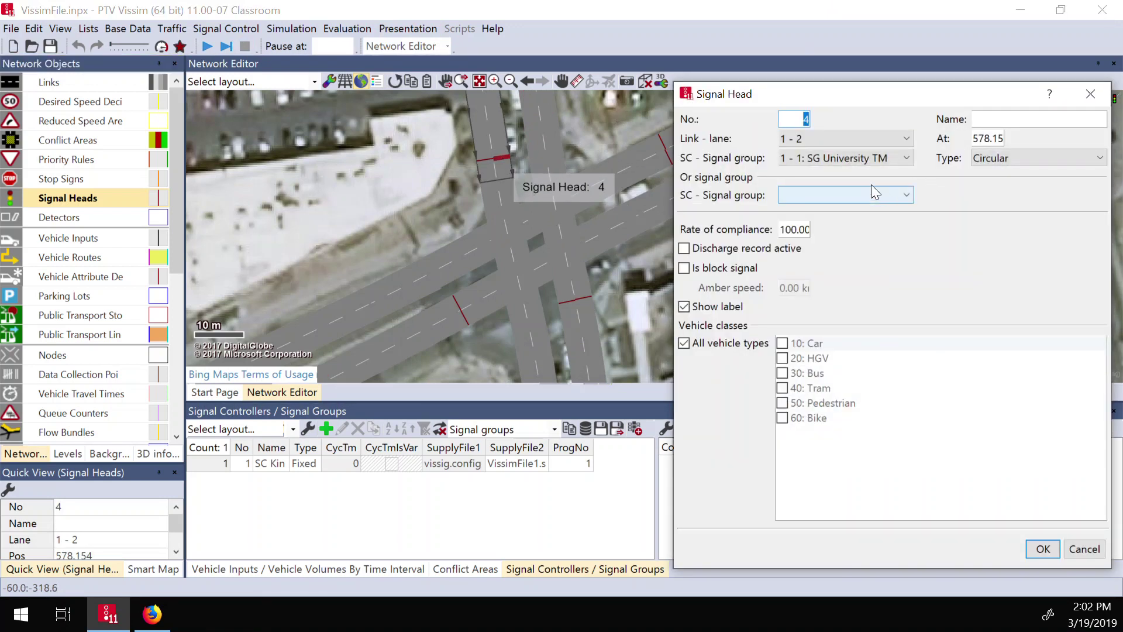
left_click(870, 164)
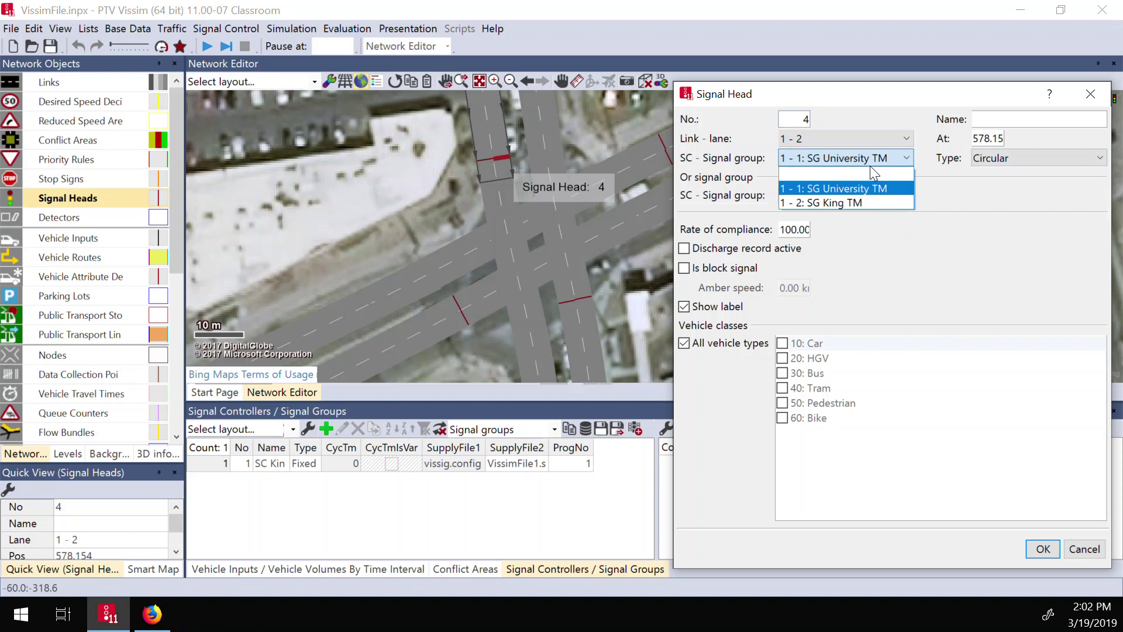
left_click(852, 202)
left_click(1043, 548)
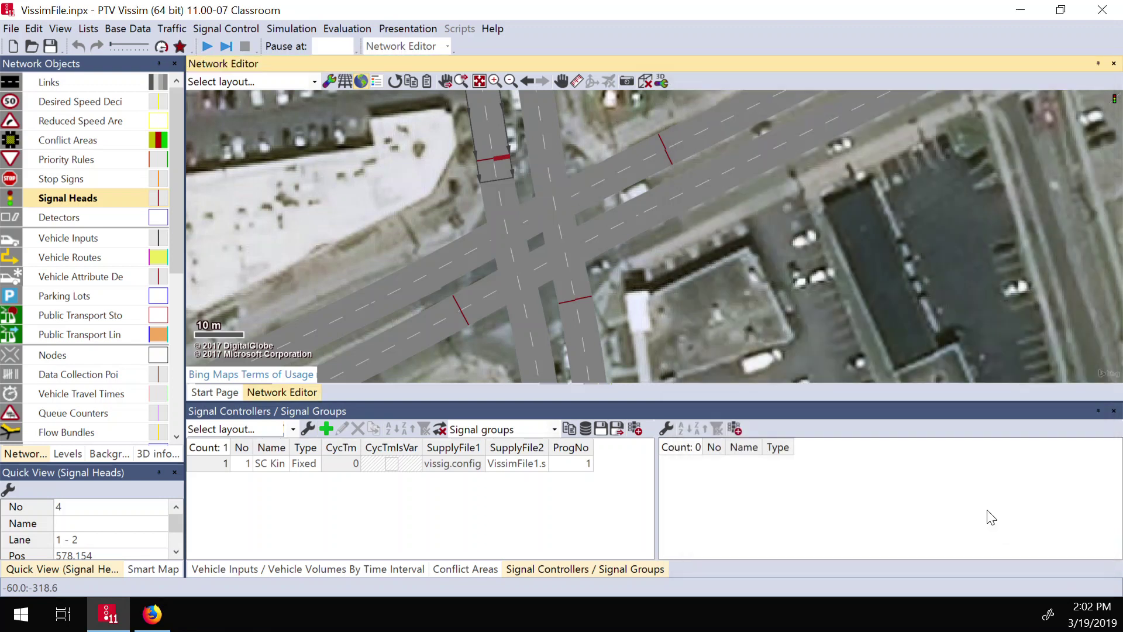
Show the list of all signal heads, starting from the head on lane 2 of Univ Wb
left_click(671, 155)
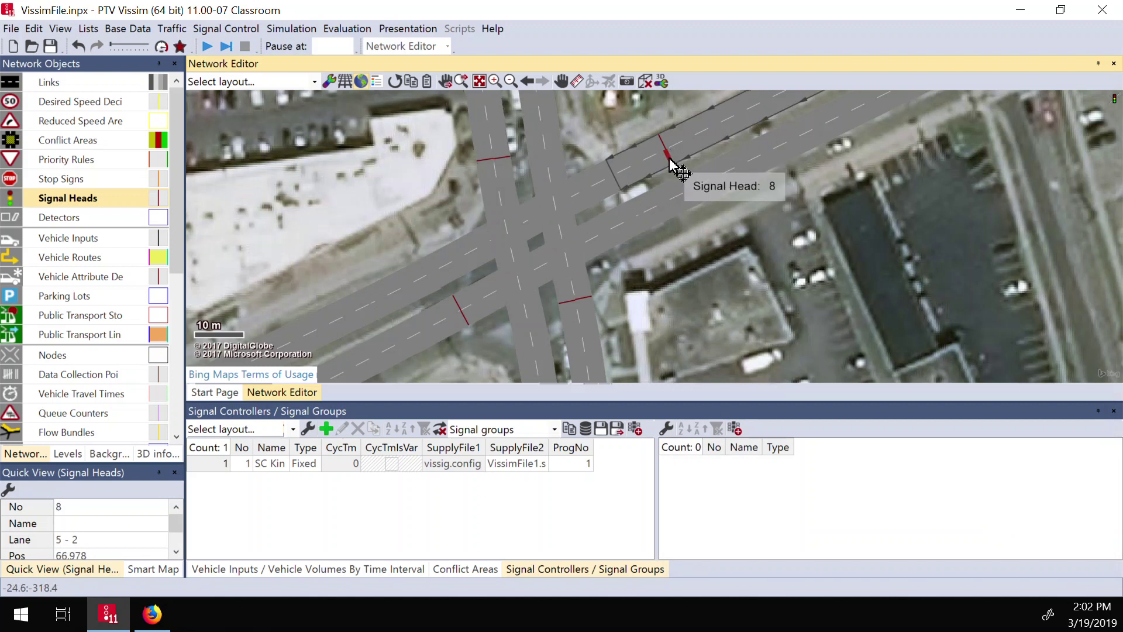
right_click(670, 161)
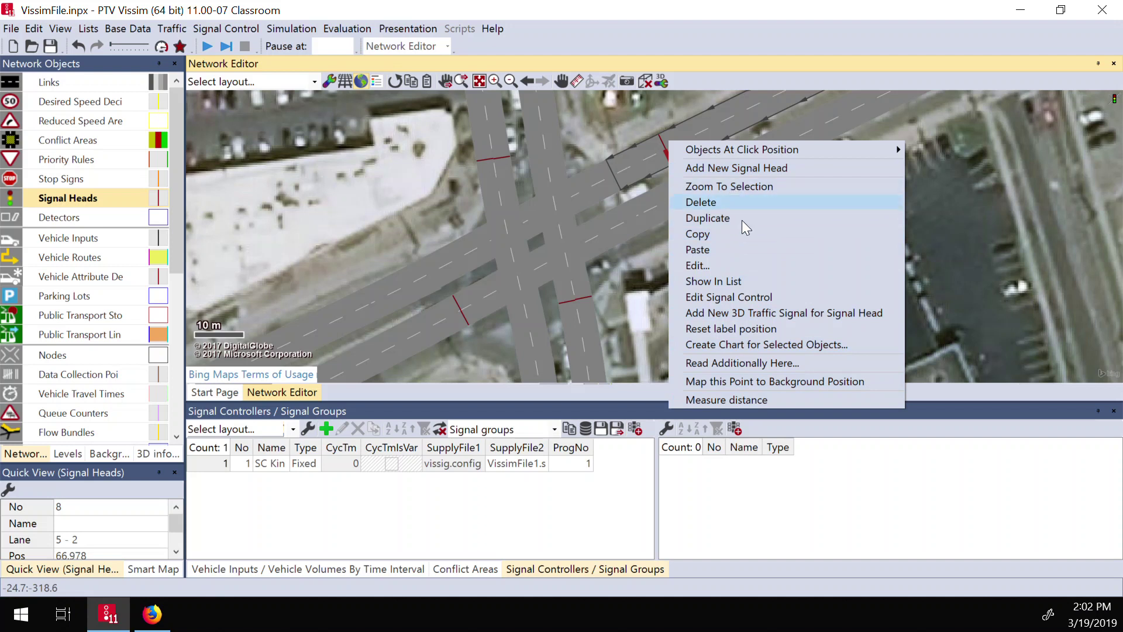
left_click(736, 281)
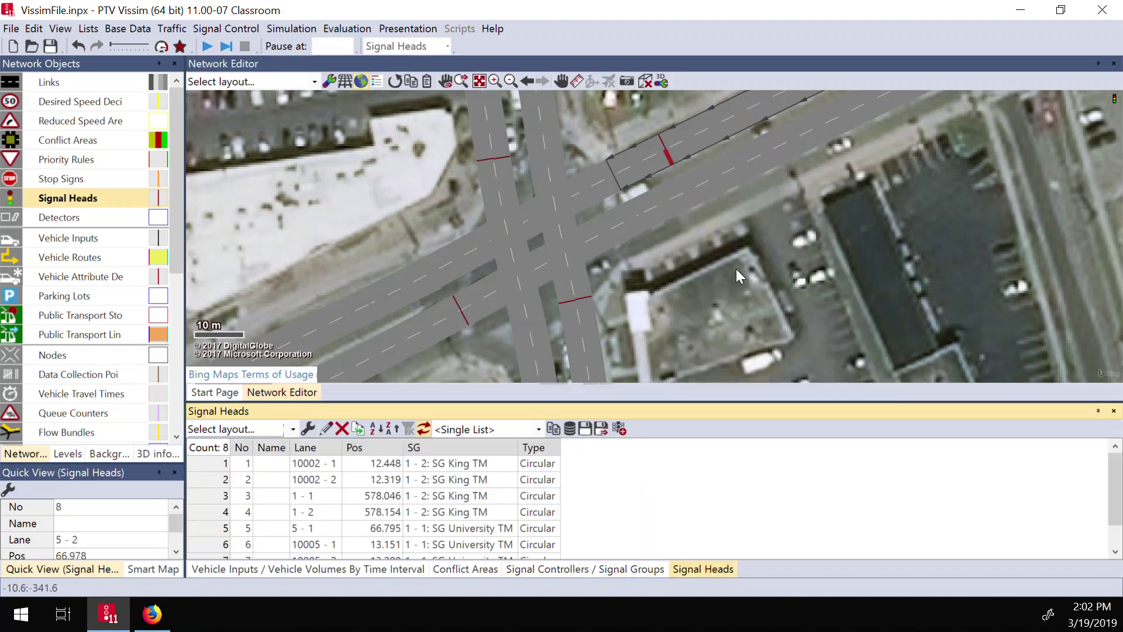
Check the signal group assignments of the two signal heads on Univ Wb without changing their settings
left_click(668, 159)
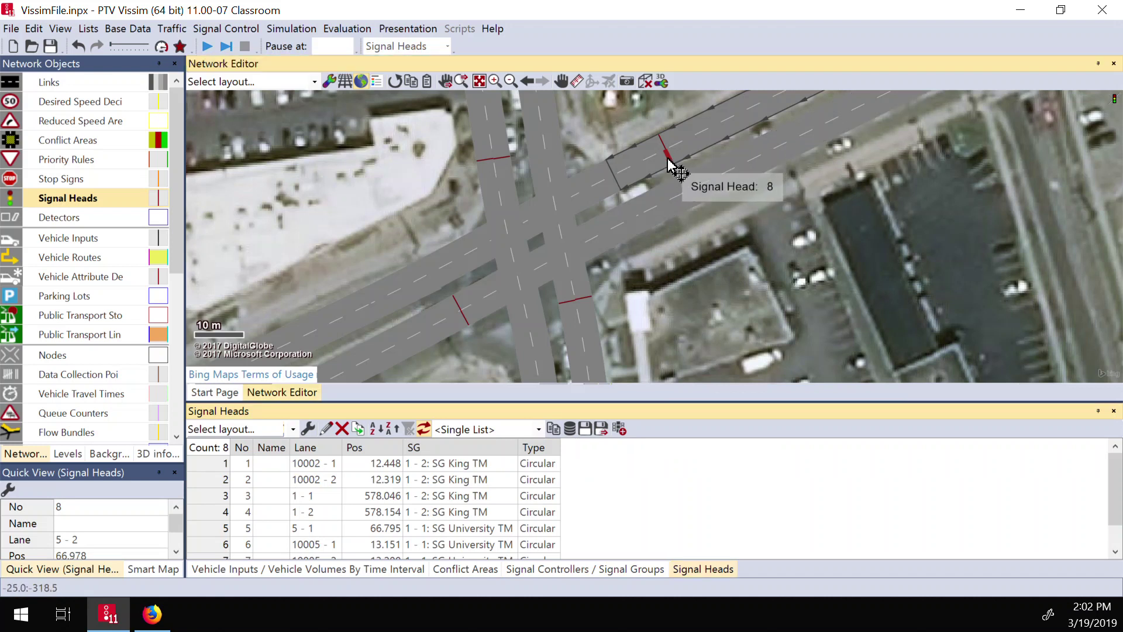
double_click(668, 160)
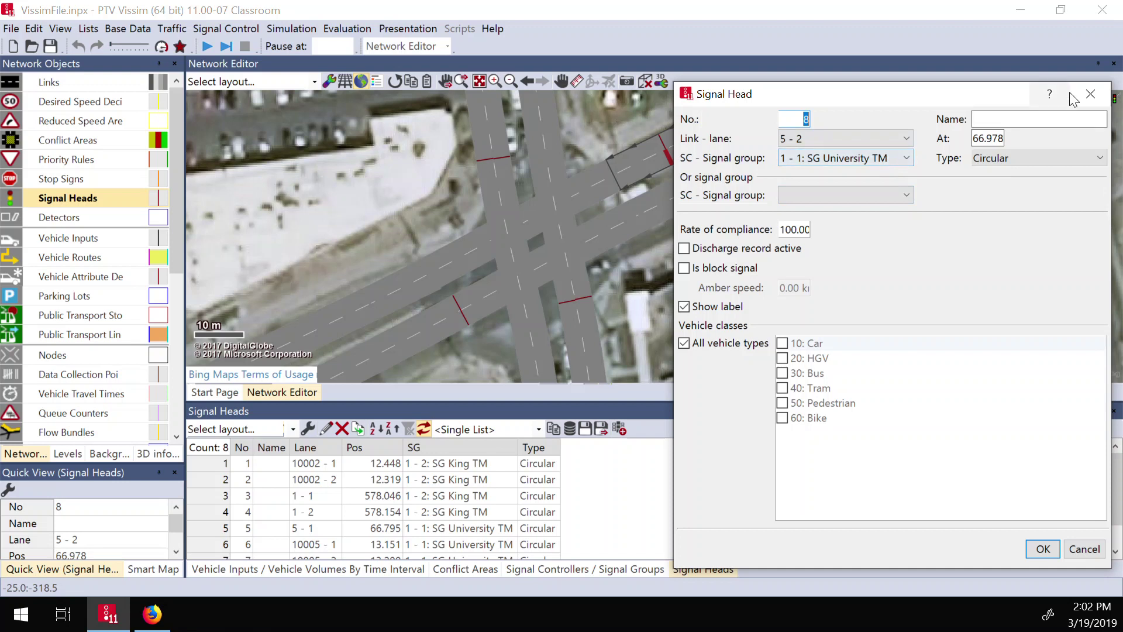
left_click(1091, 94)
left_click(660, 144)
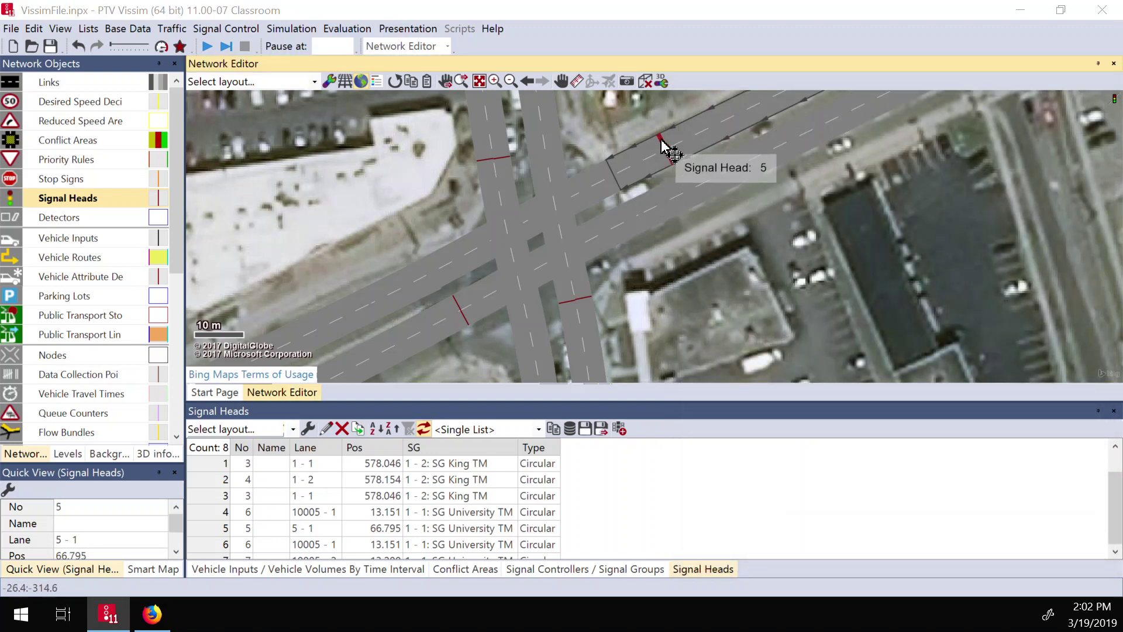
double_click(661, 141)
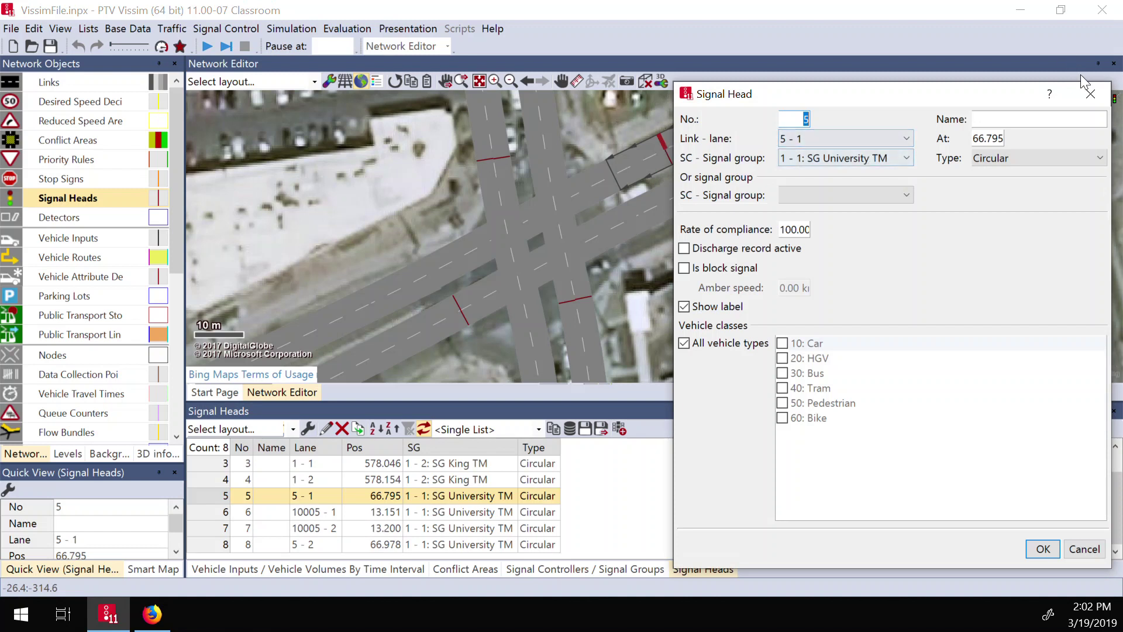
left_click(1090, 93)
Check the signal group assignments of both heads on link 10005 and the lane 2 head on link 10002, leaving their settings unchanged
left_click(462, 305)
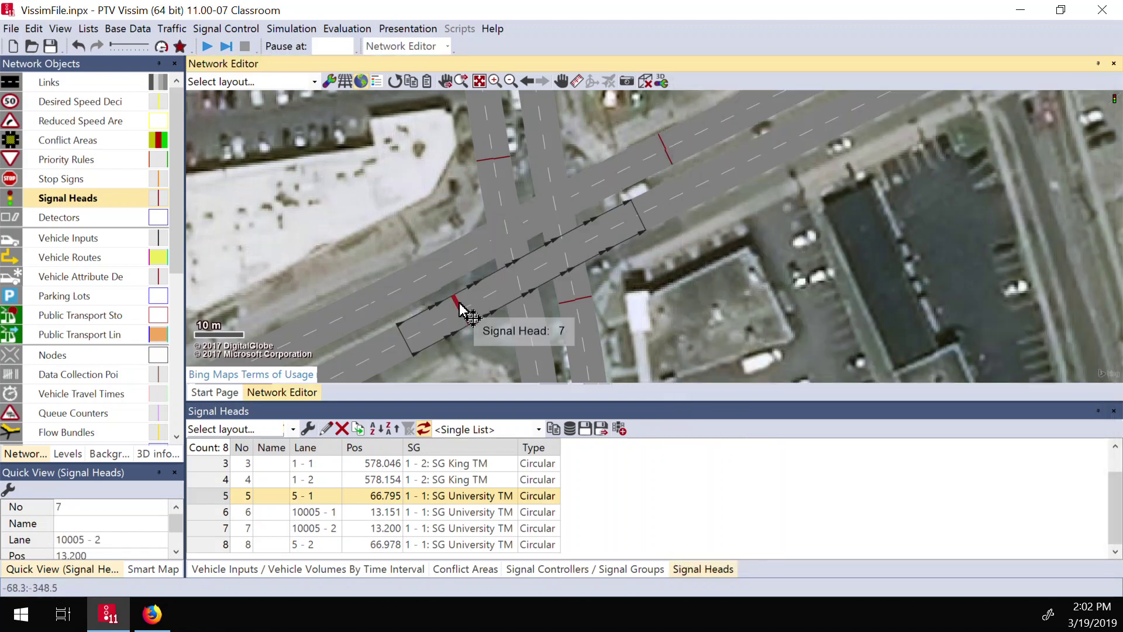
double_click(462, 306)
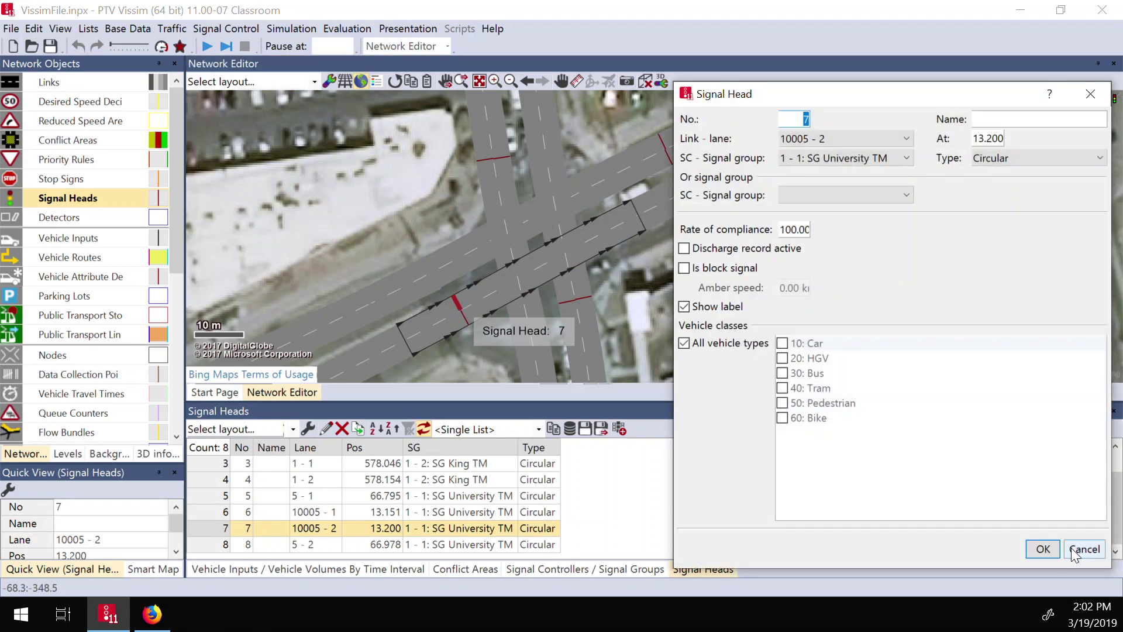
left_click(1083, 549)
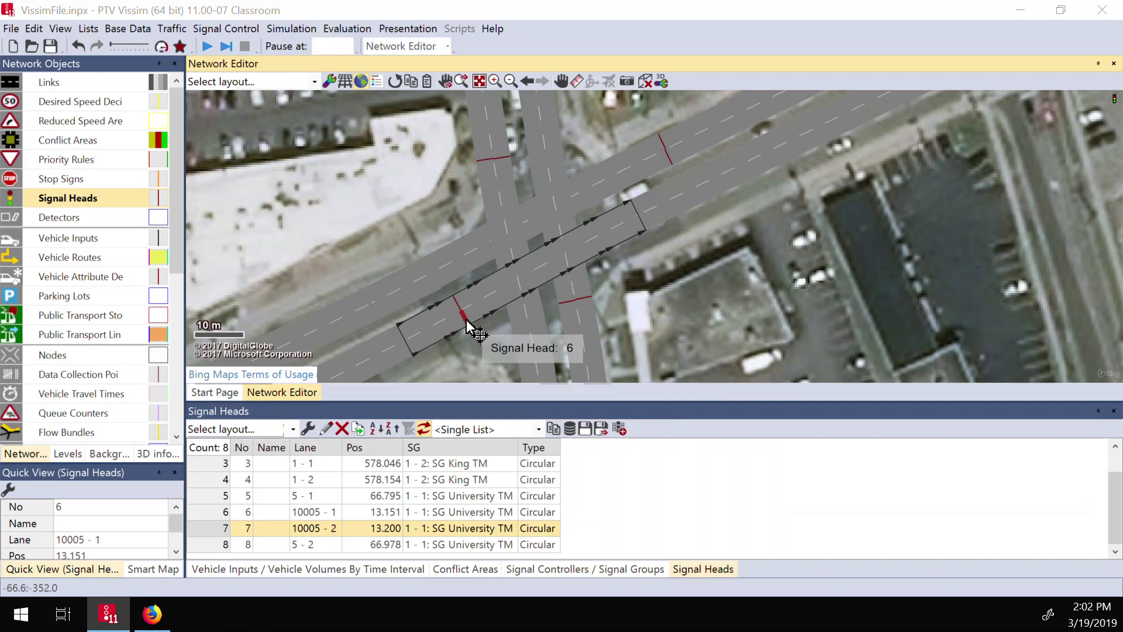
double_click(467, 321)
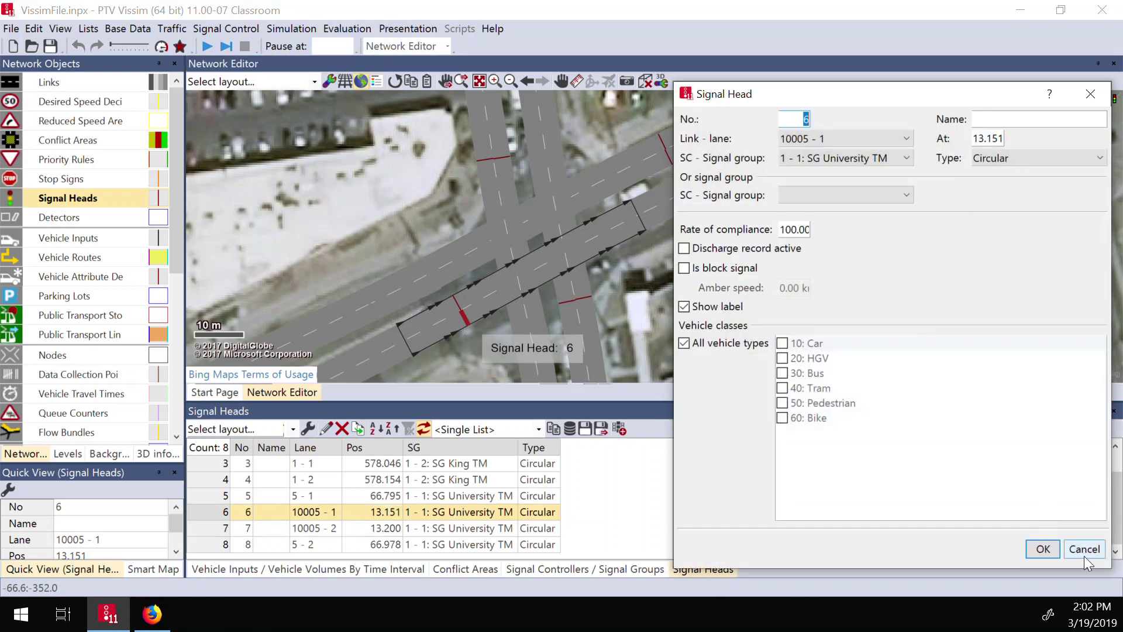
left_click(1084, 551)
left_click(569, 303)
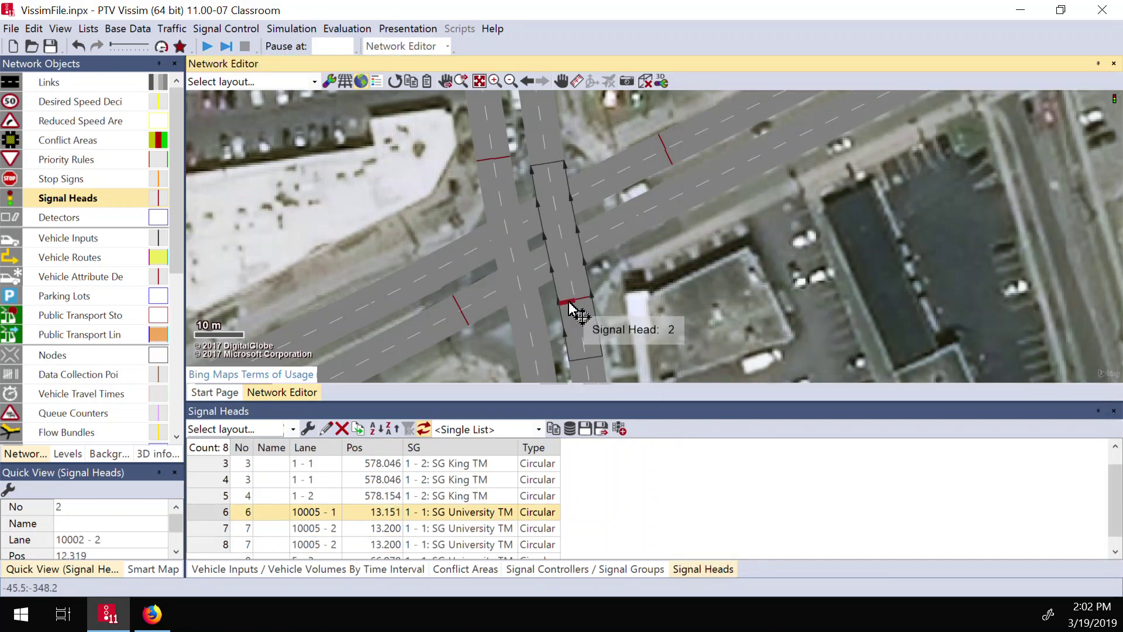
double_click(569, 302)
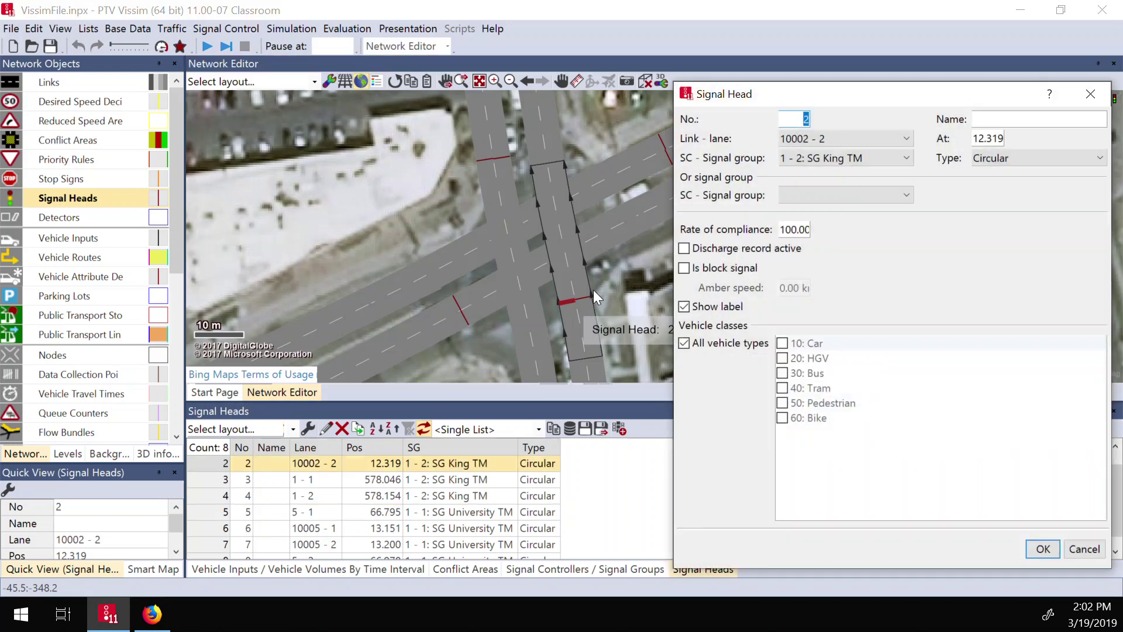
left_click(1084, 548)
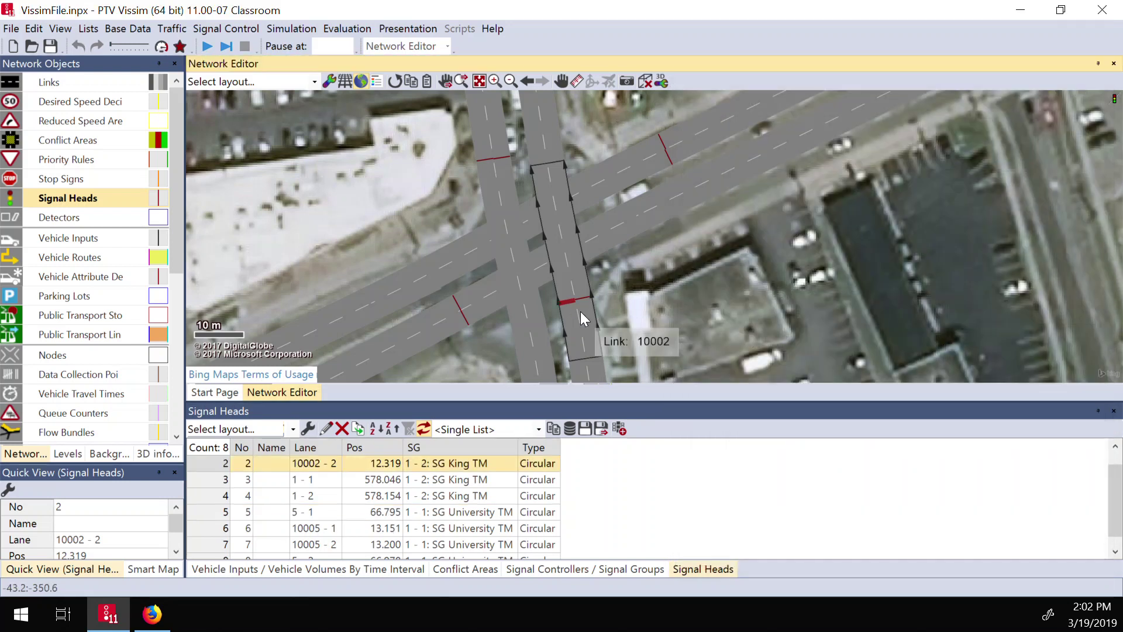
Check the signal group assignment of the lane 1 signal head on link 10002 without changing its settings
left_click(585, 301)
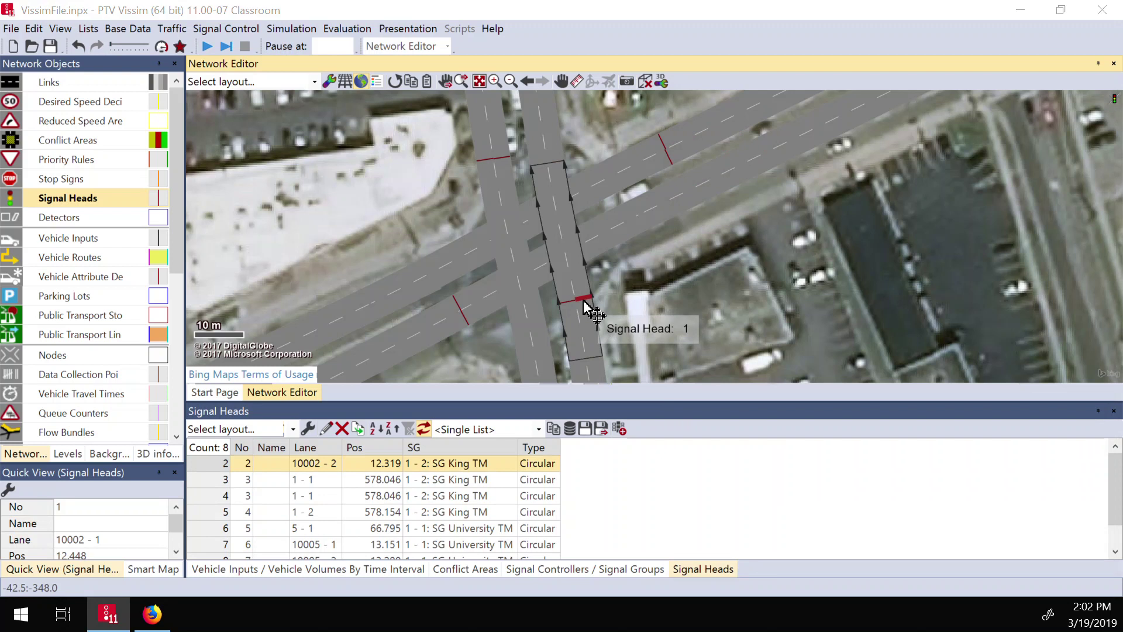
double_click(585, 301)
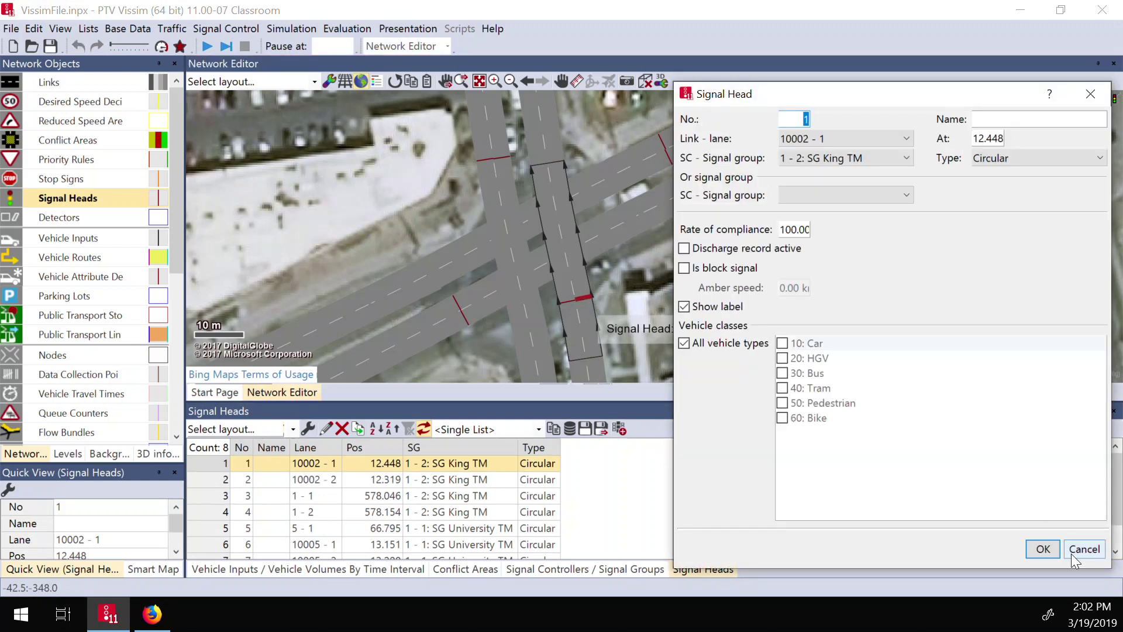
left_click(1070, 547)
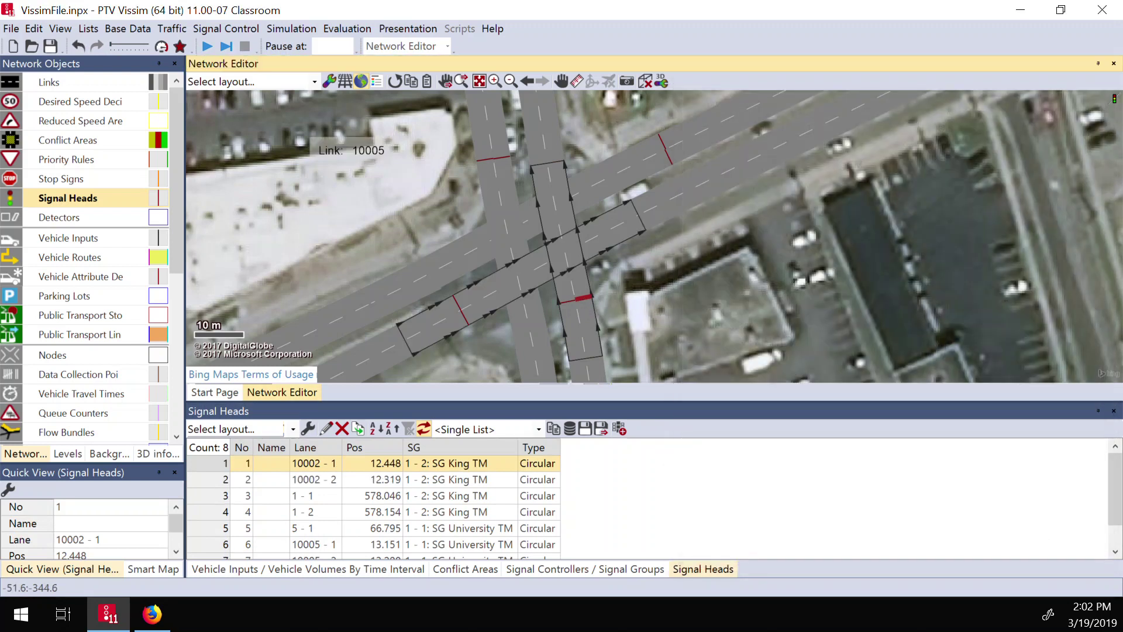
Run the simulation and watch how traffic responds to the signals at the intersection
left_click(208, 49)
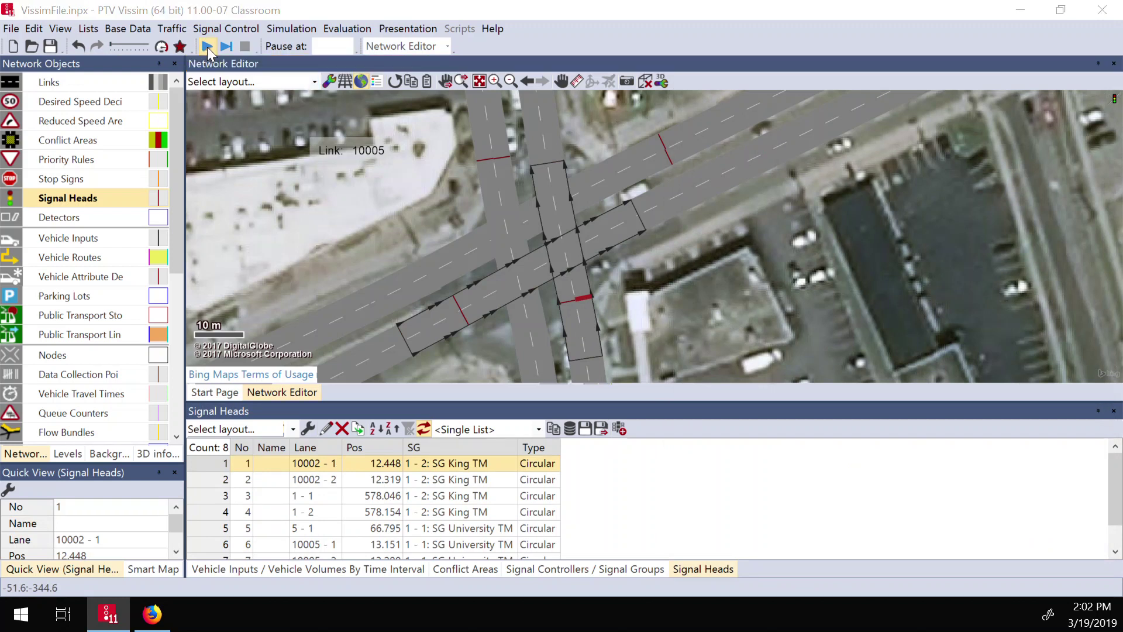
key("Return")
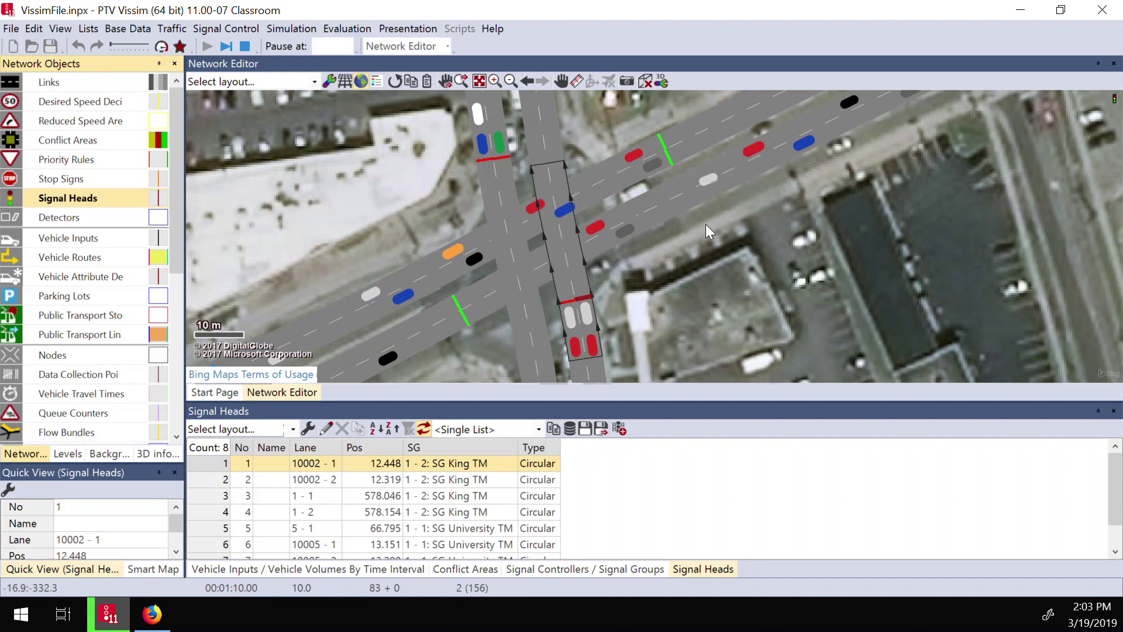
left_click(256, 46)
left_click(613, 287)
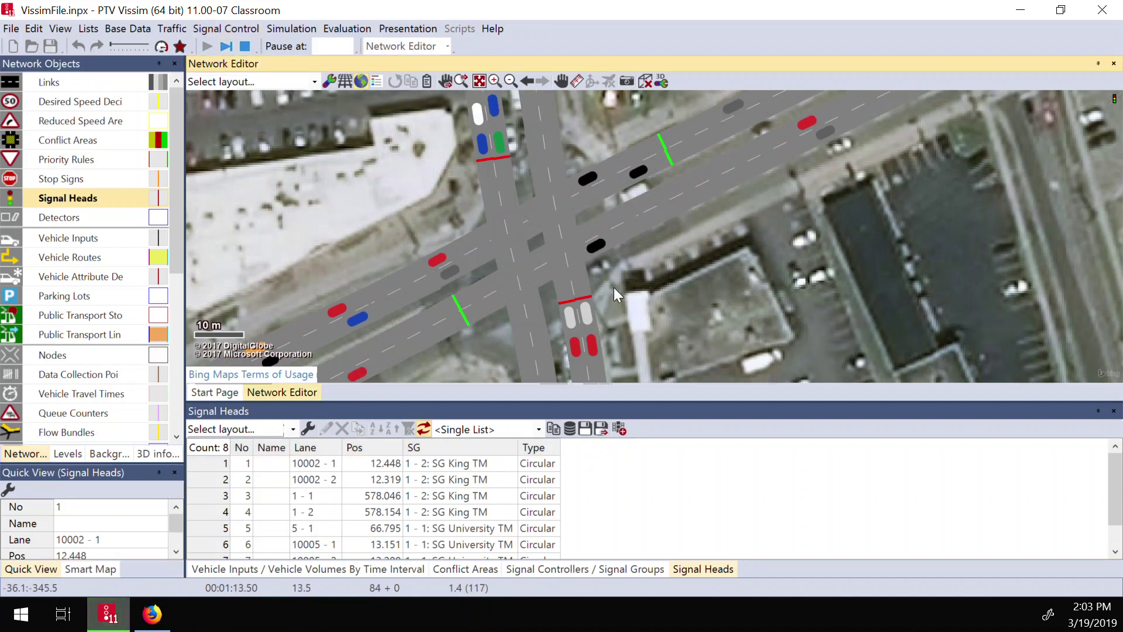
Check the settings of the lane 1 signal head on link 10002 during the run, leave them unchanged, and stop the simulation
left_click(587, 298)
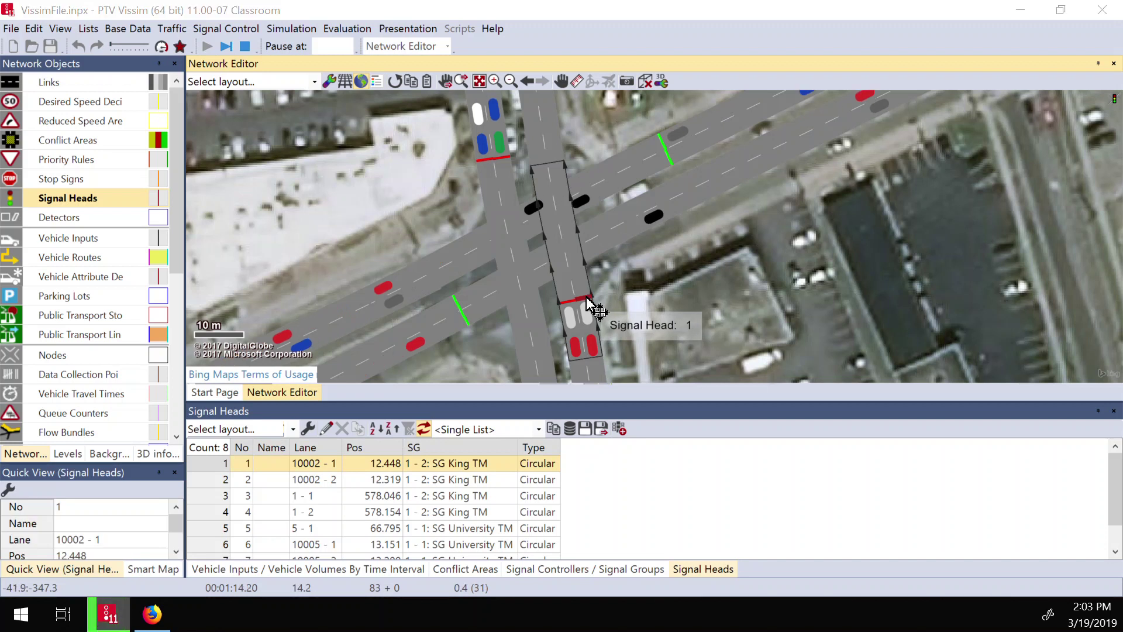
double_click(584, 299)
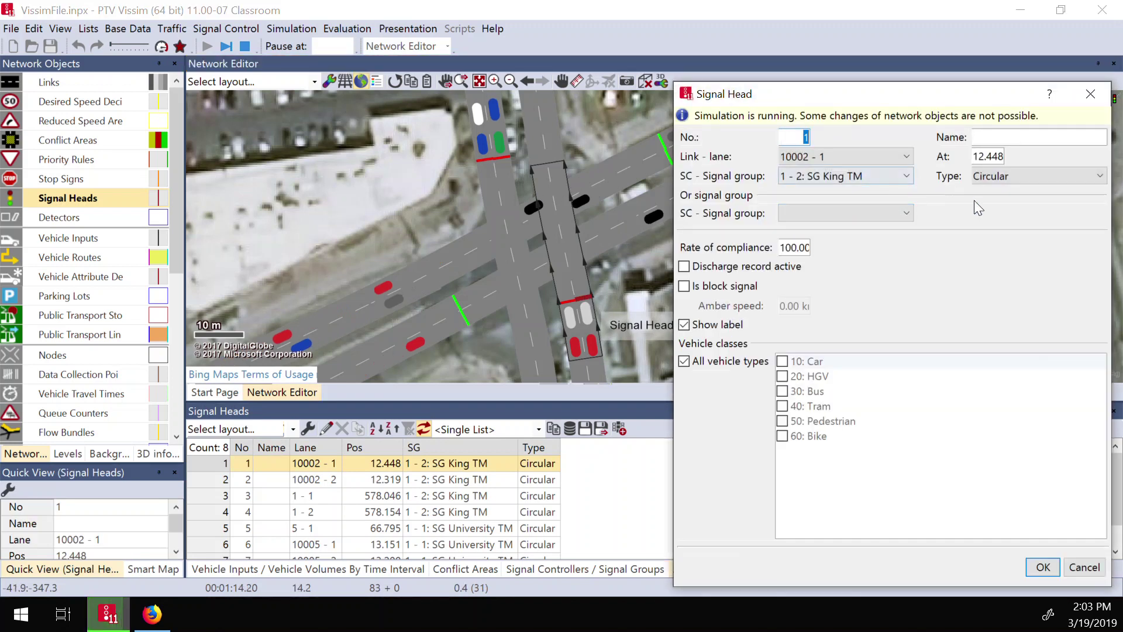
left_click(1086, 567)
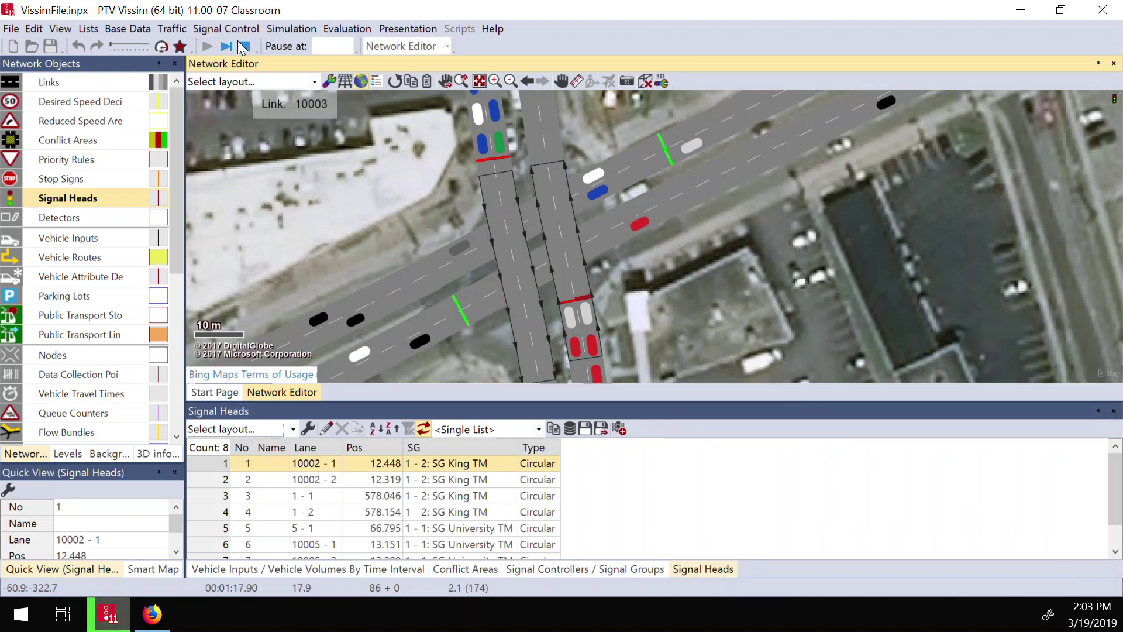
left_click(770, 301)
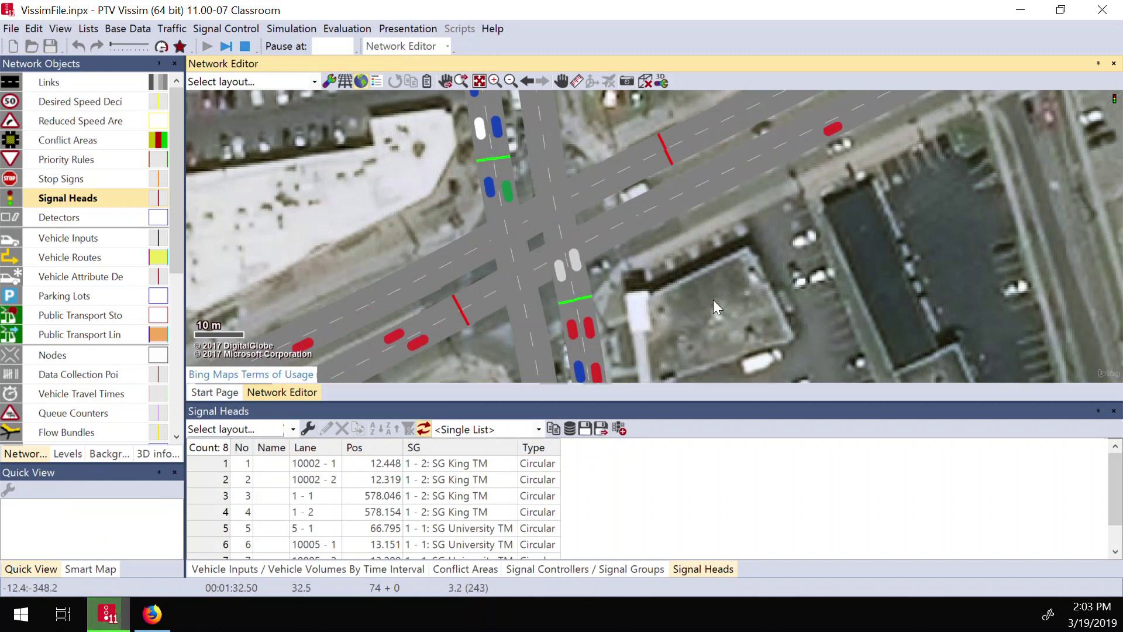
left_click(244, 47)
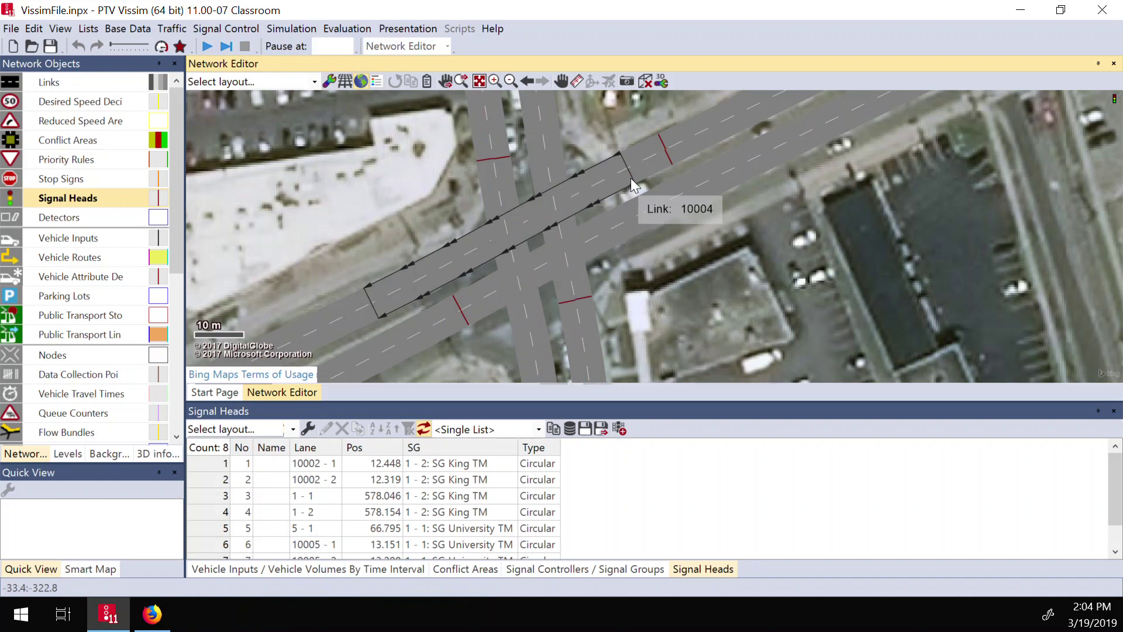
Switch to Google Street View in Firefox and examine the lane layout of University Avenue east of King St
scroll(729, 150, "down", 1)
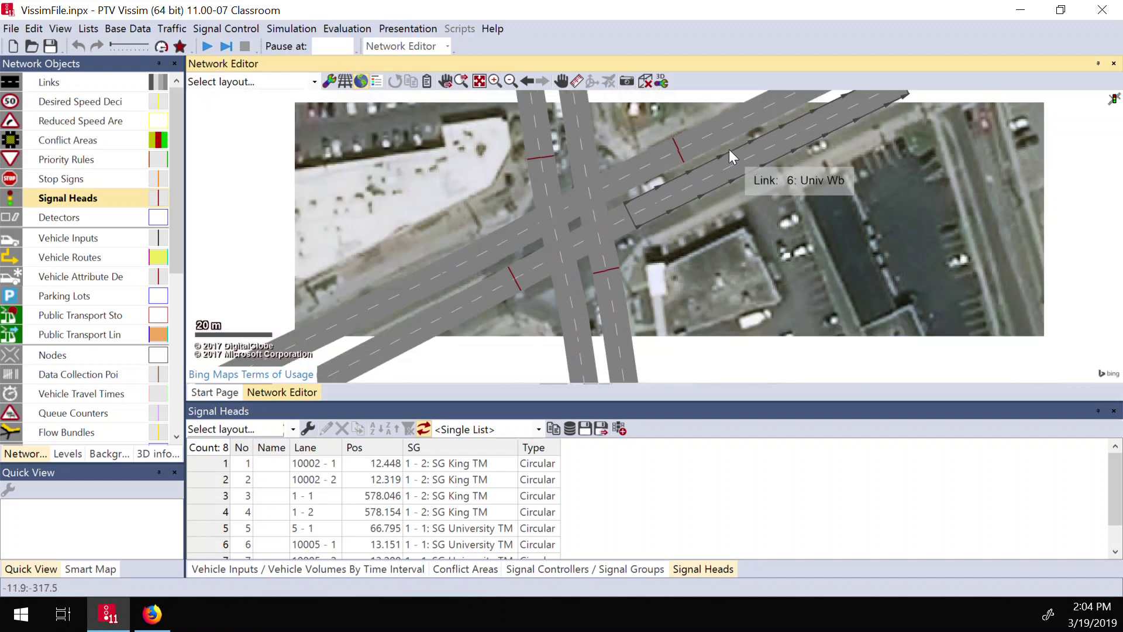
left_click(154, 614)
left_click(649, 378)
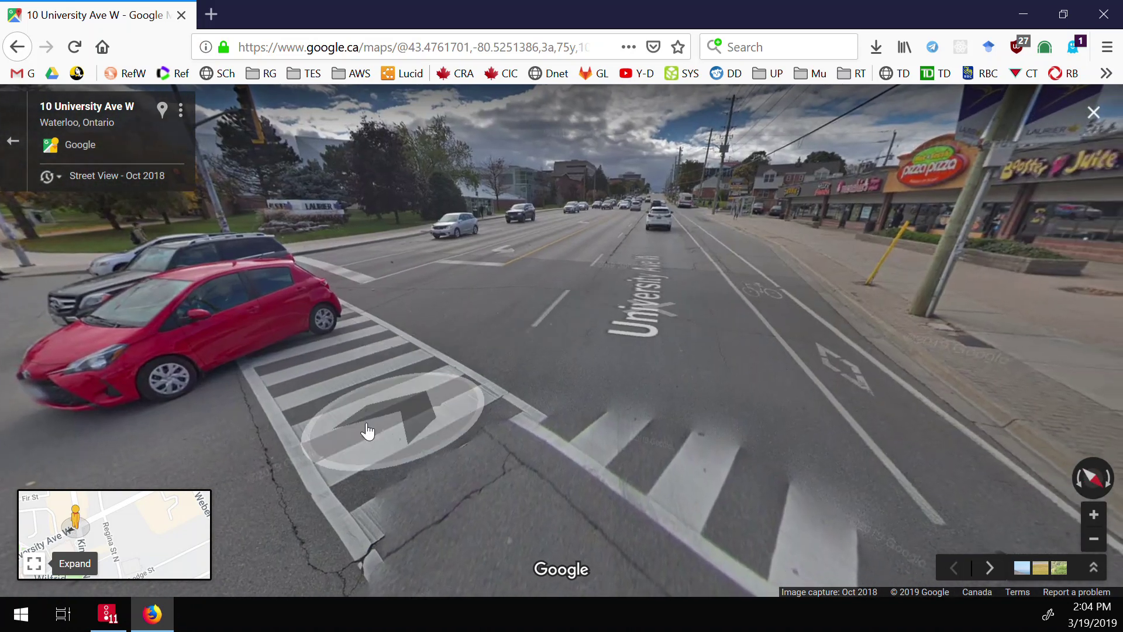
left_click(369, 433)
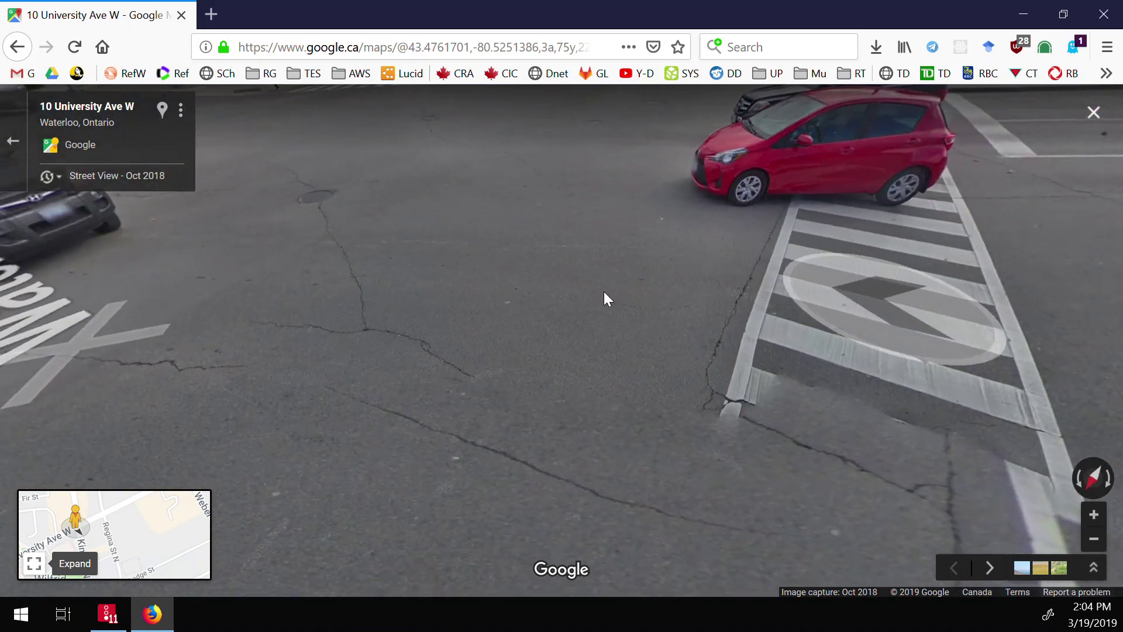
left_click(822, 291)
left_click_drag(218, 243, 277, 288)
left_click(240, 261)
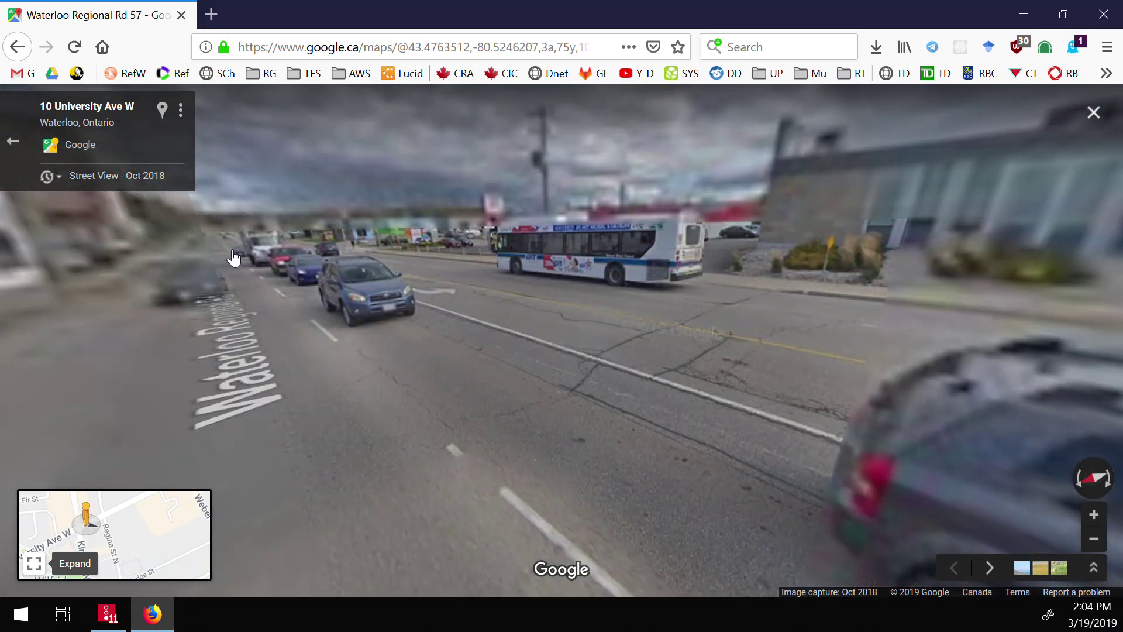
left_click(233, 253)
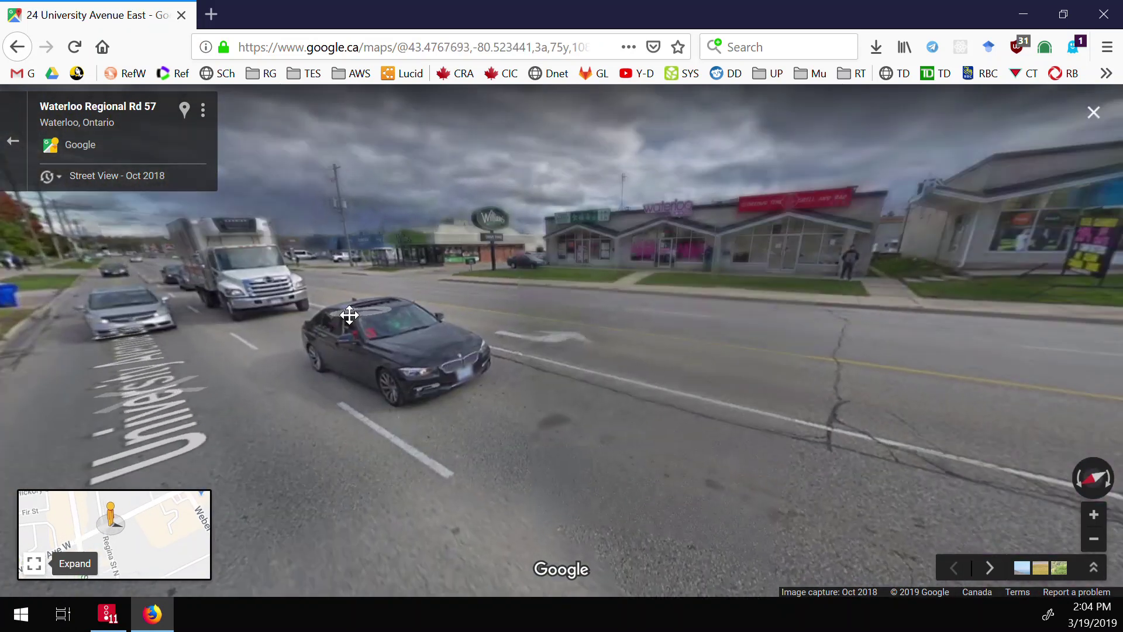
left_click(349, 316)
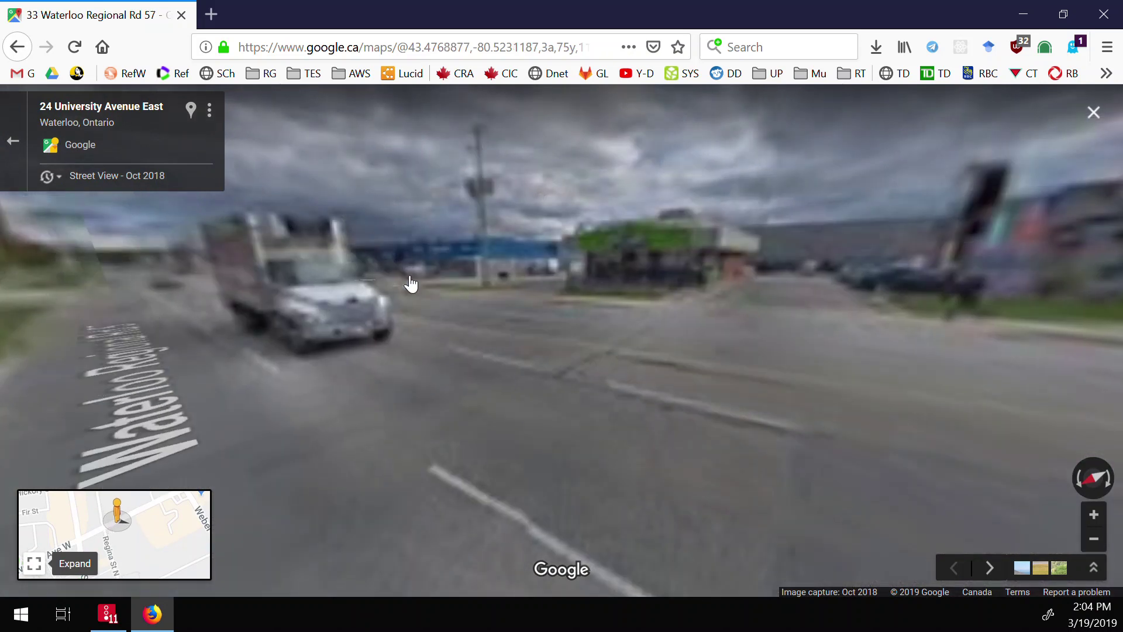
left_click_drag(659, 359, 175, 381)
left_click_drag(581, 378, 850, 304)
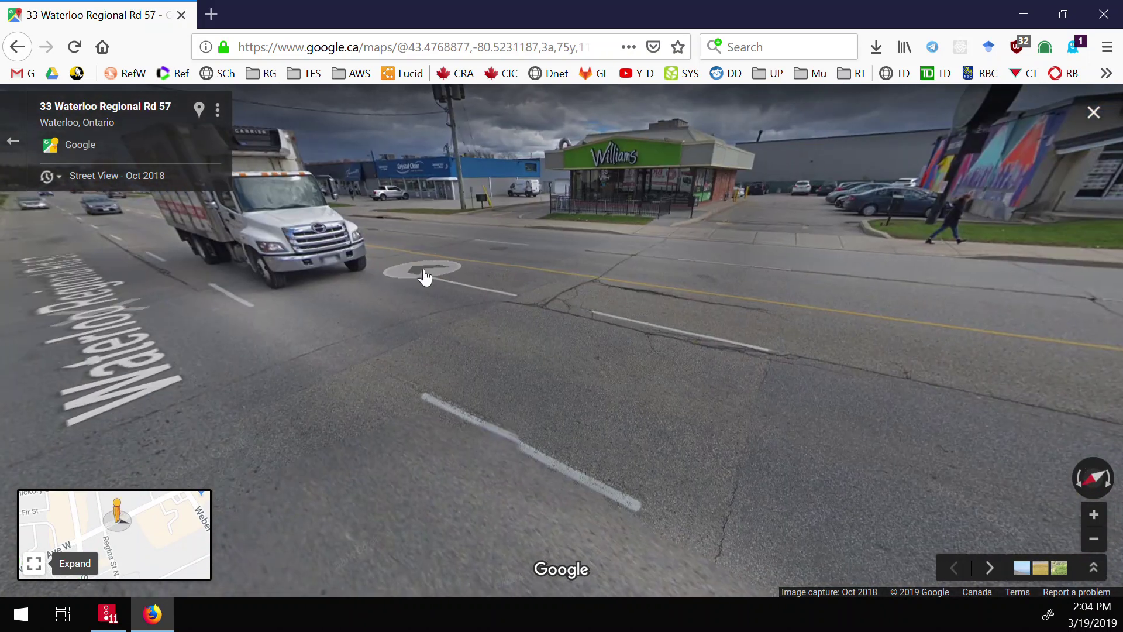
left_click(425, 277)
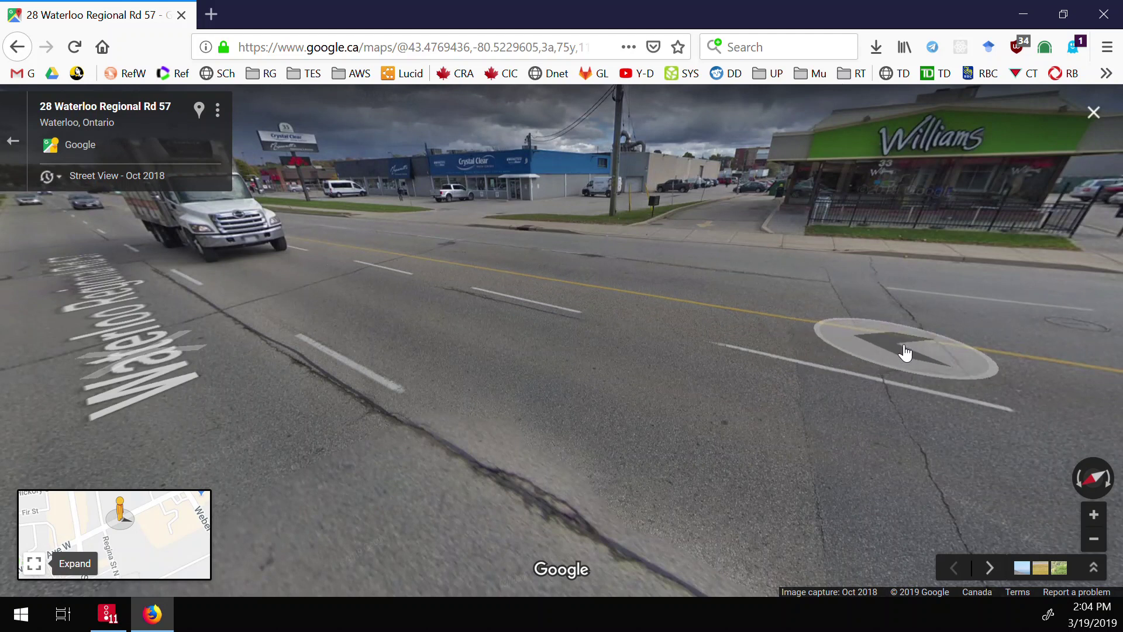
left_click_drag(910, 363, 426, 402)
left_click_drag(719, 338, 606, 370)
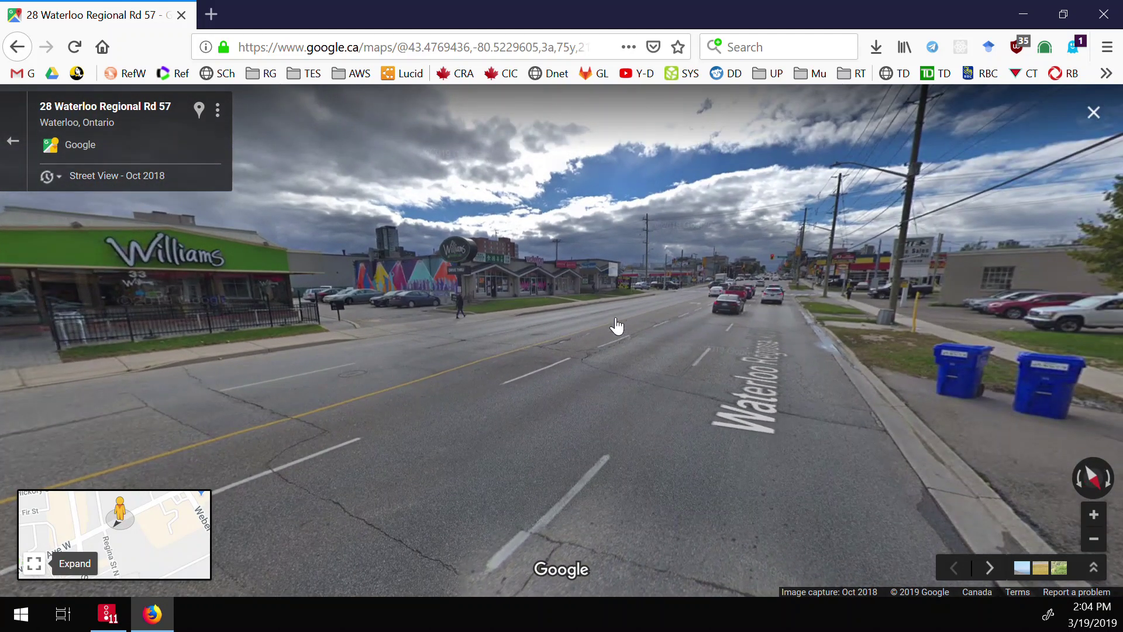
Switch back to Vissim and draw a one-lane westbound link about 56 m long along the inner side of Univ Wb toward the intersection
left_click(107, 613)
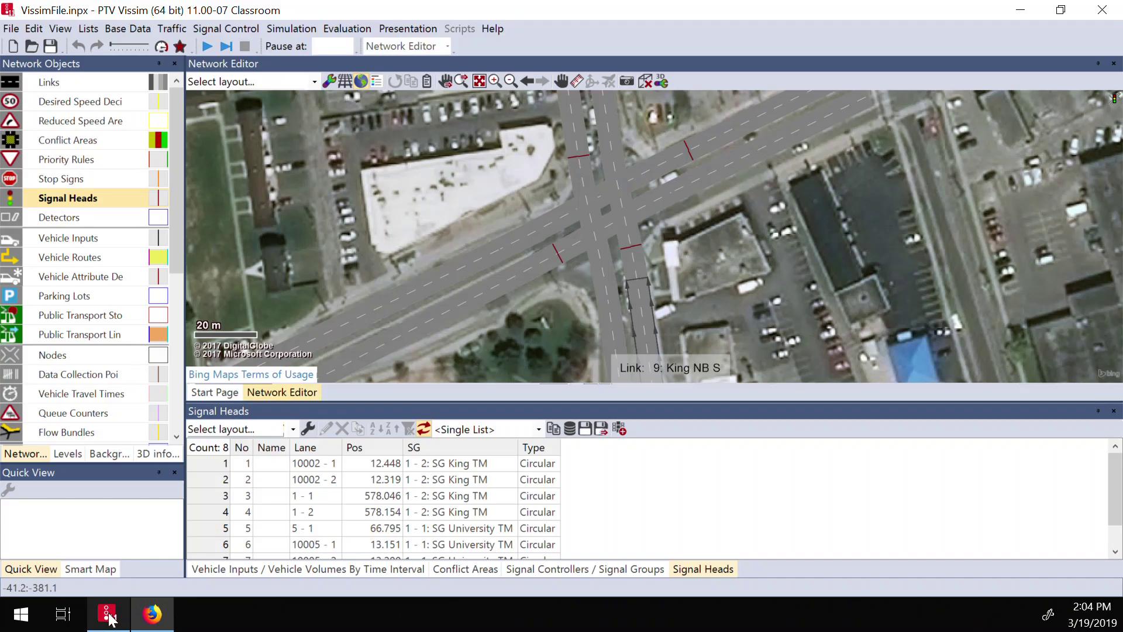
left_click(719, 143)
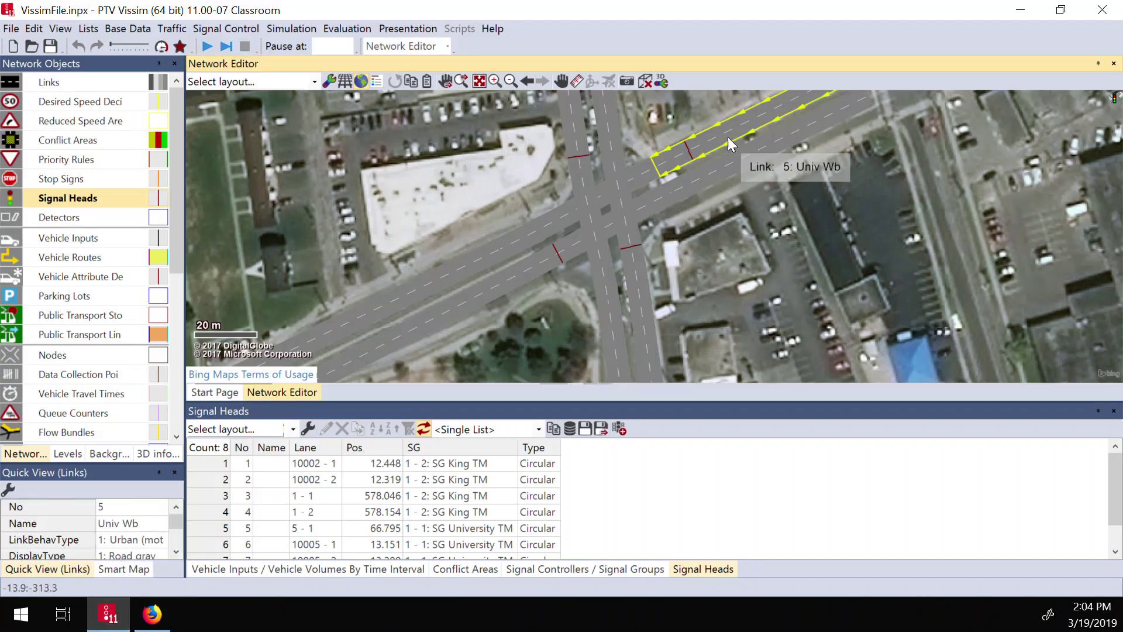
scroll(743, 135, "up", 1)
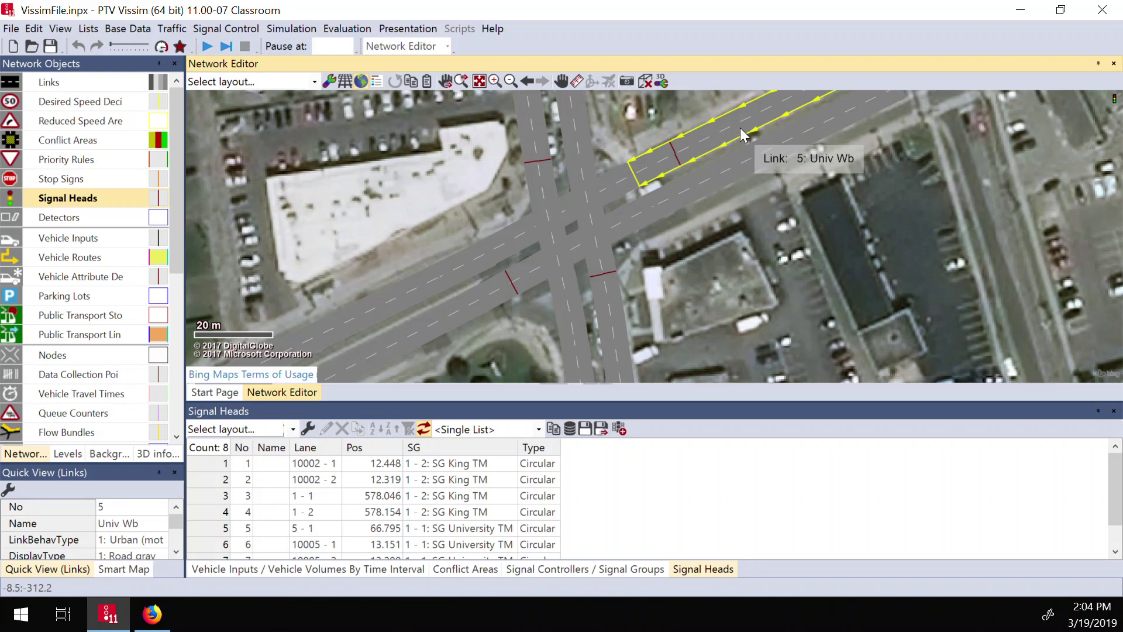
scroll(739, 128, "up", 1)
scroll(809, 149, "down", 2)
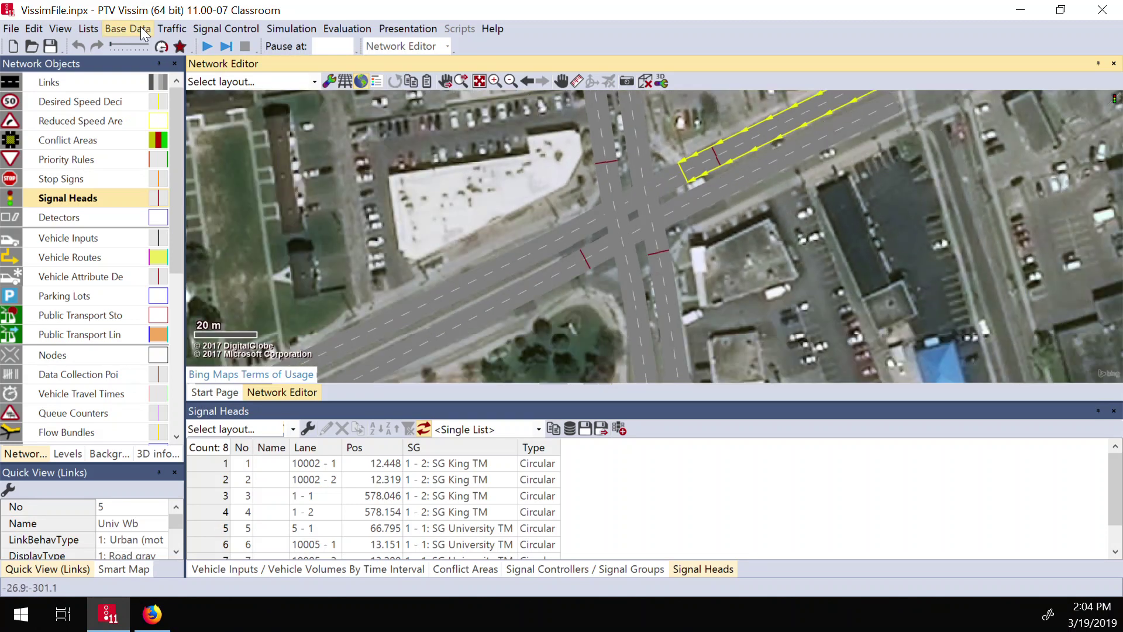
left_click(54, 82)
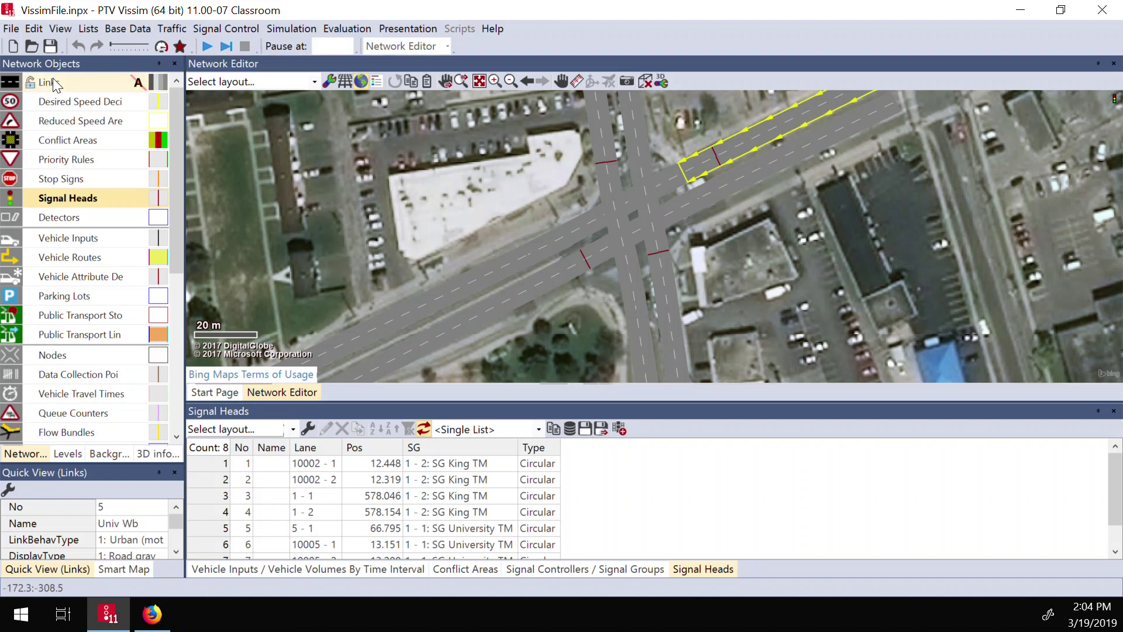
right_click(823, 119)
left_click(872, 134)
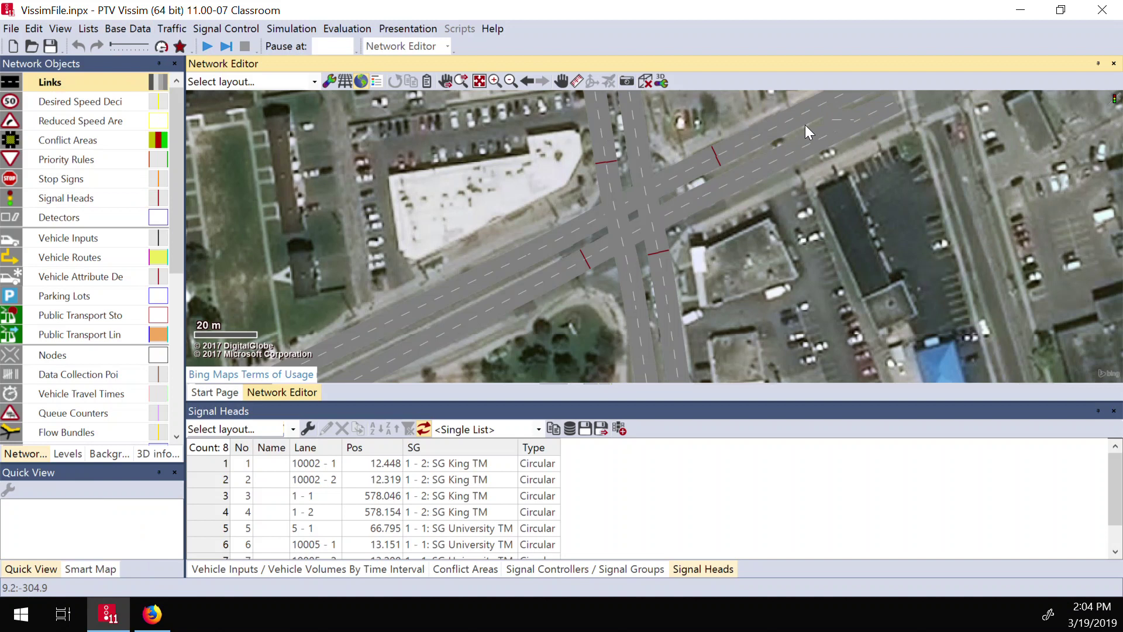
left_click(837, 124)
key("Return")
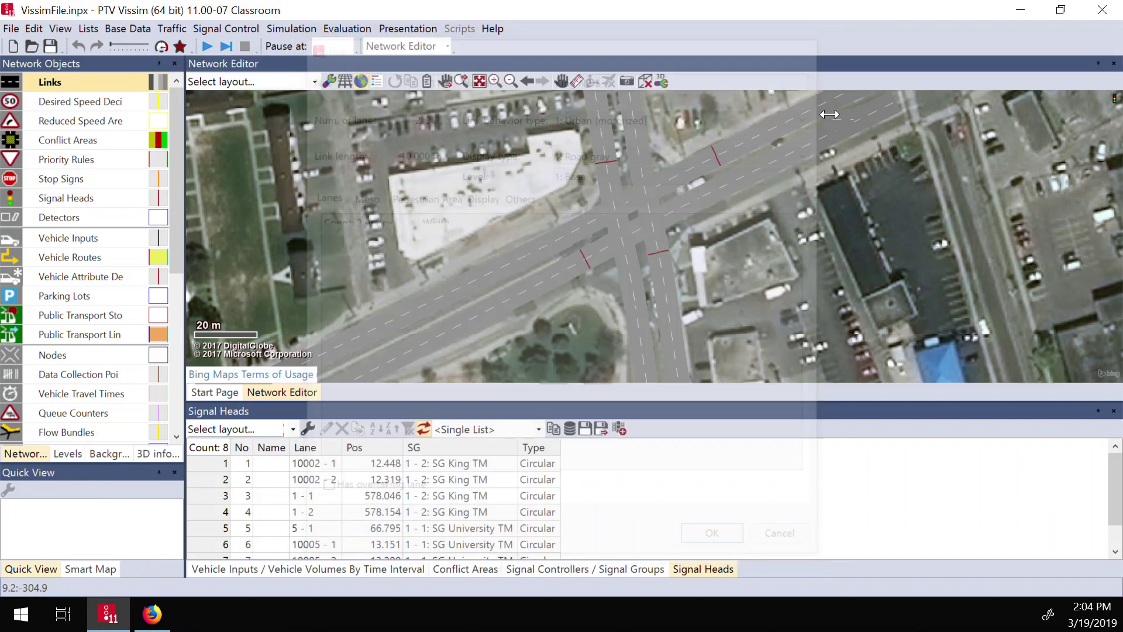
left_click_drag(821, 120, 664, 199)
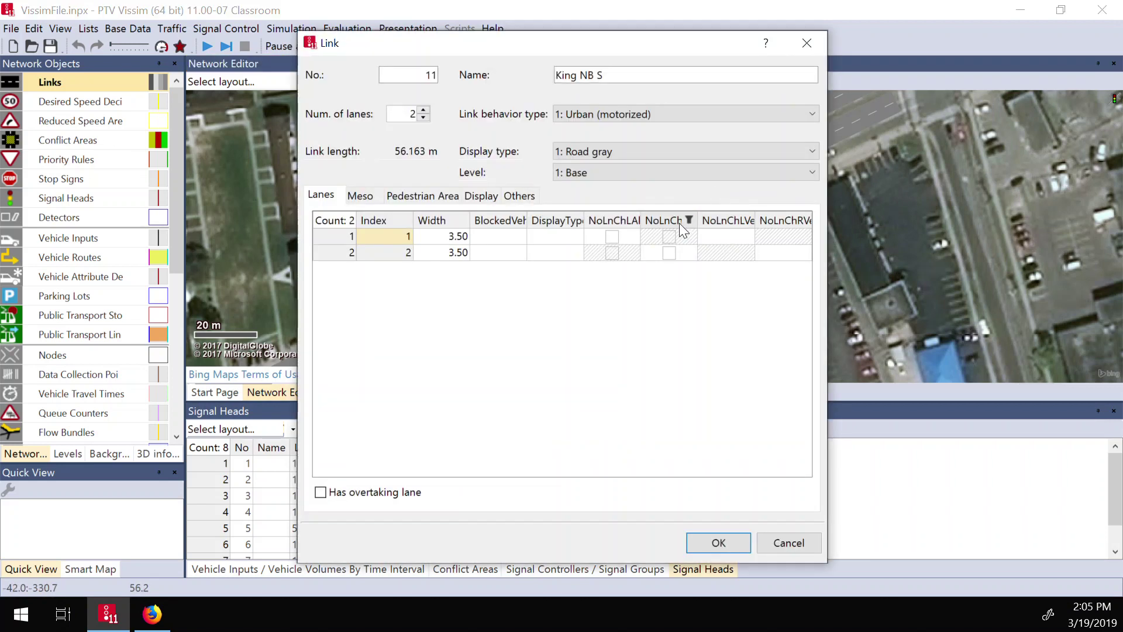
left_click(426, 117)
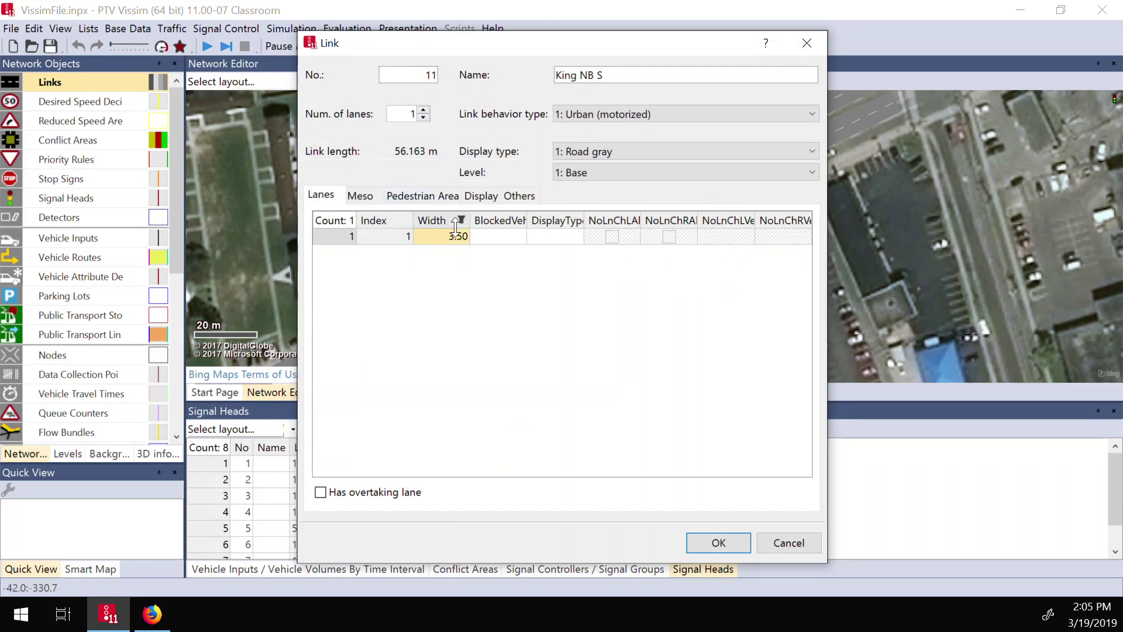
left_click(728, 538)
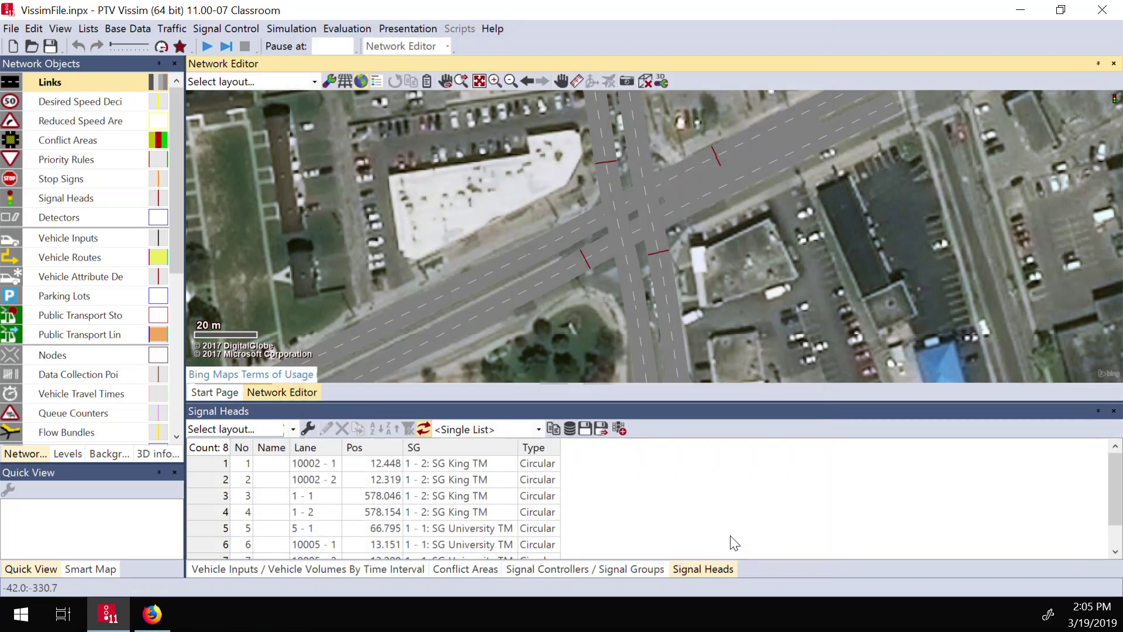
Connect lane 2 of Univ Wb (link 5) to lane 1 at the start of the new link 11, using a spline of 5 points
left_click(698, 183)
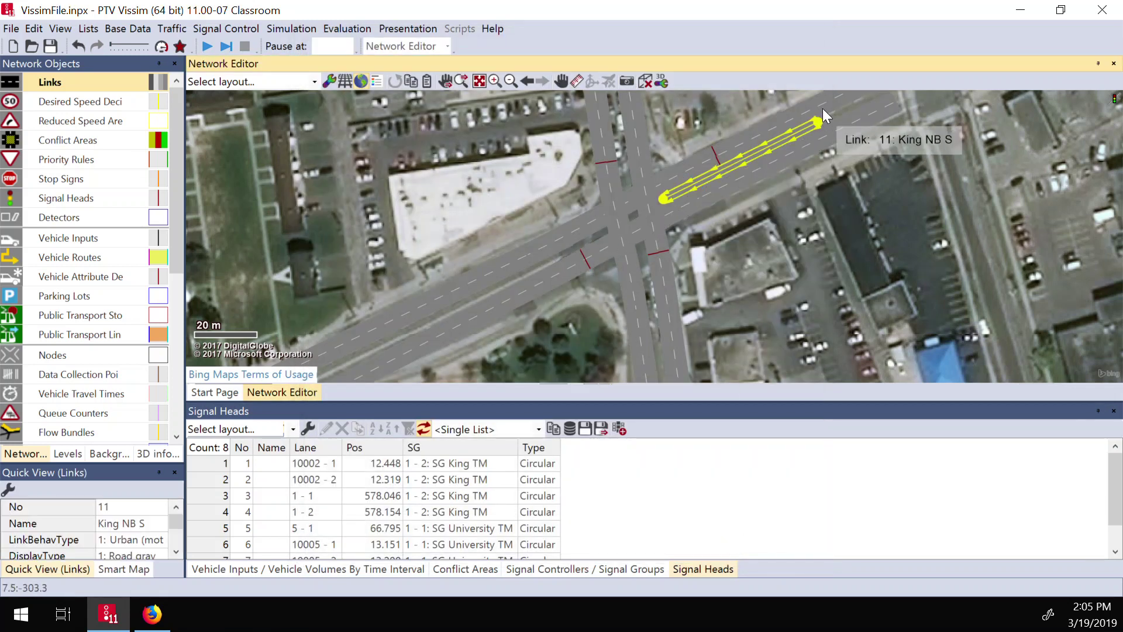
scroll(822, 102, "up", 1)
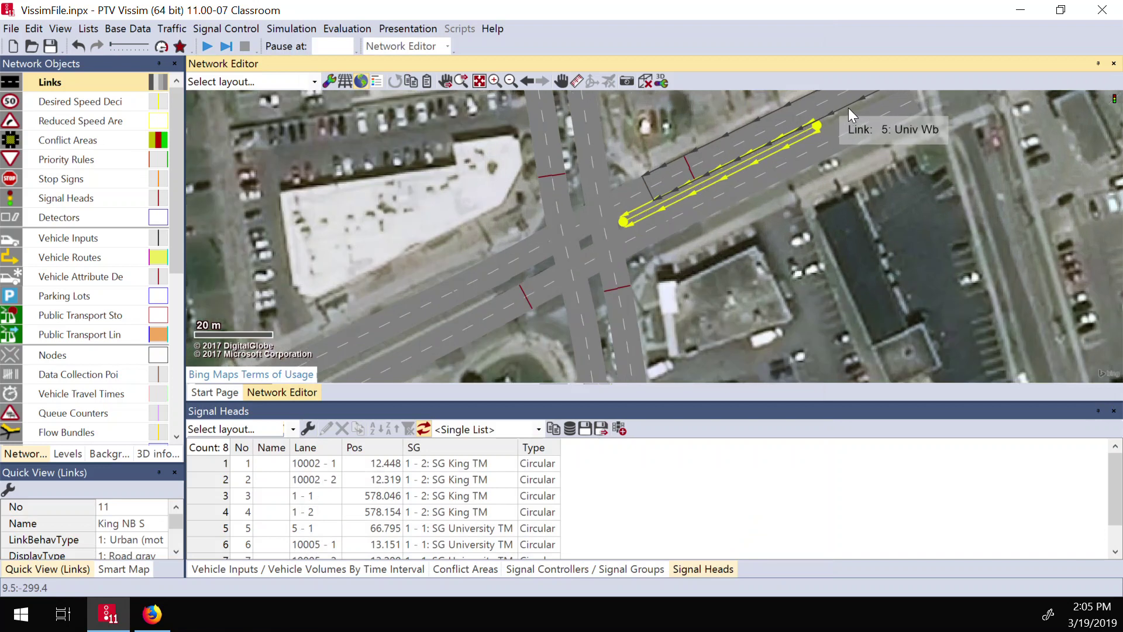
scroll(848, 107, "up", 1)
left_click_drag(836, 103, 815, 141)
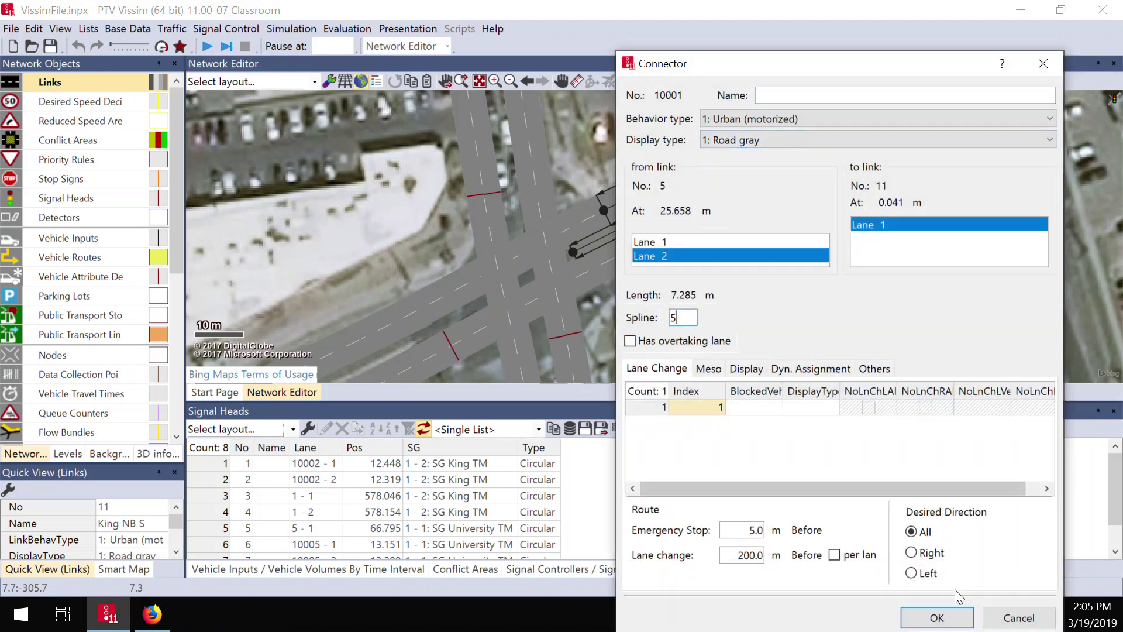
left_click(936, 615)
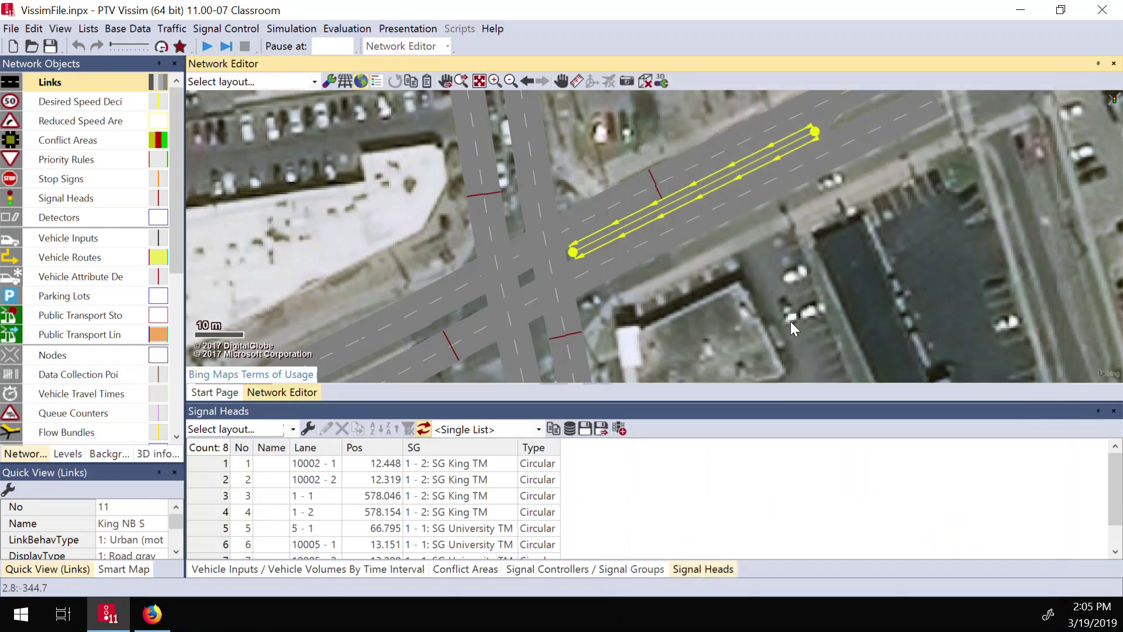
left_click(584, 246)
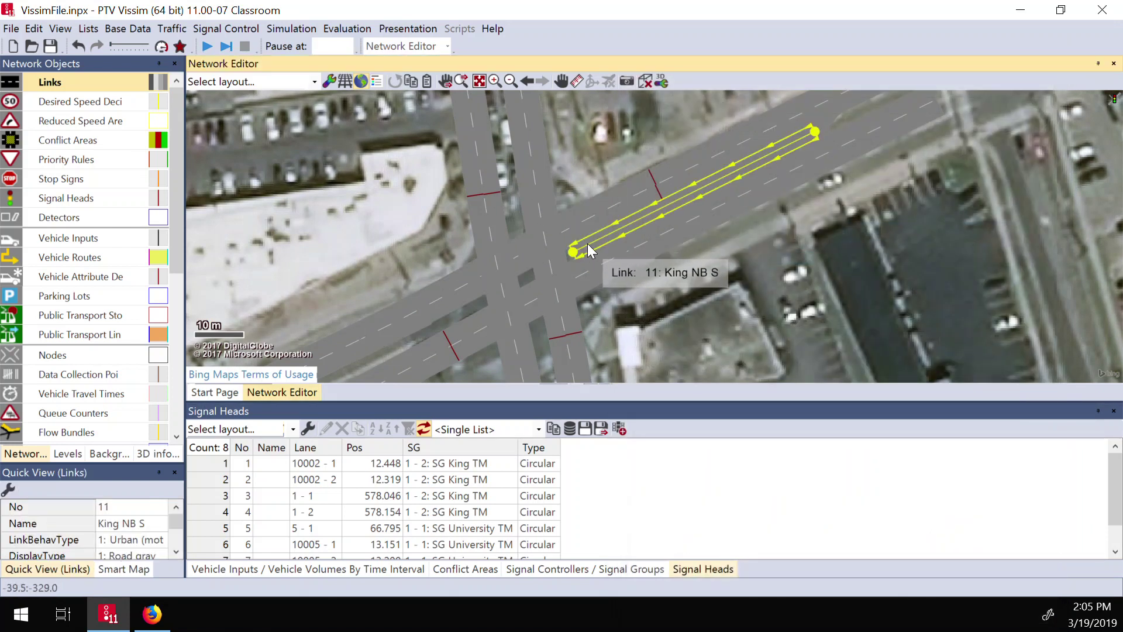
Extend the start of link 10, the southbound King St link south of University, north to the edge of the intersection
left_click_drag(576, 245, 527, 355)
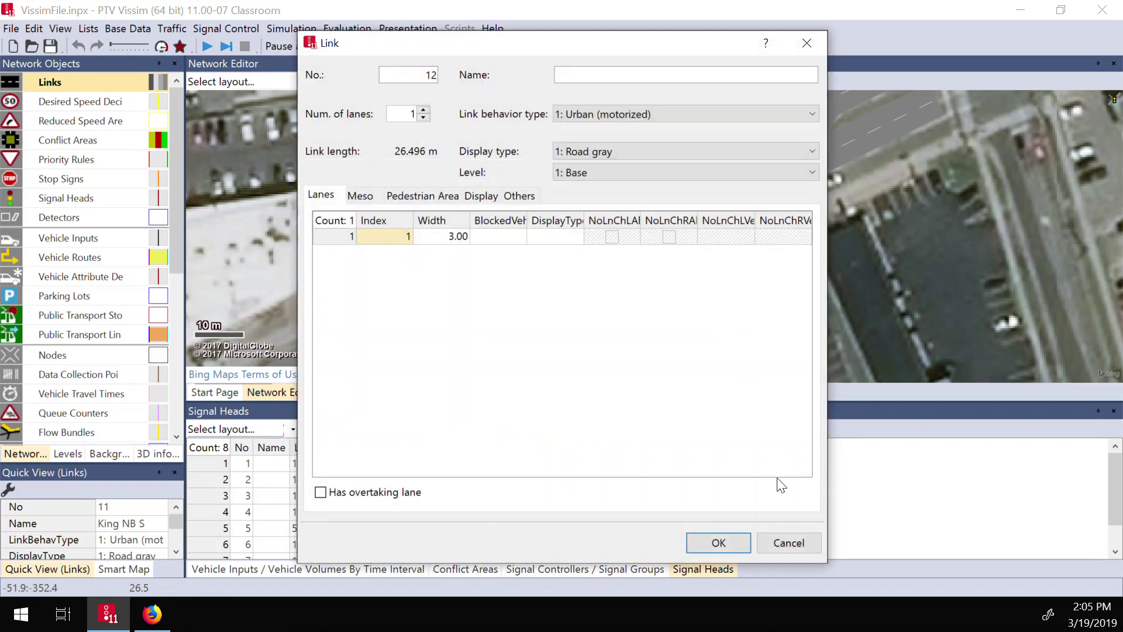
left_click(788, 543)
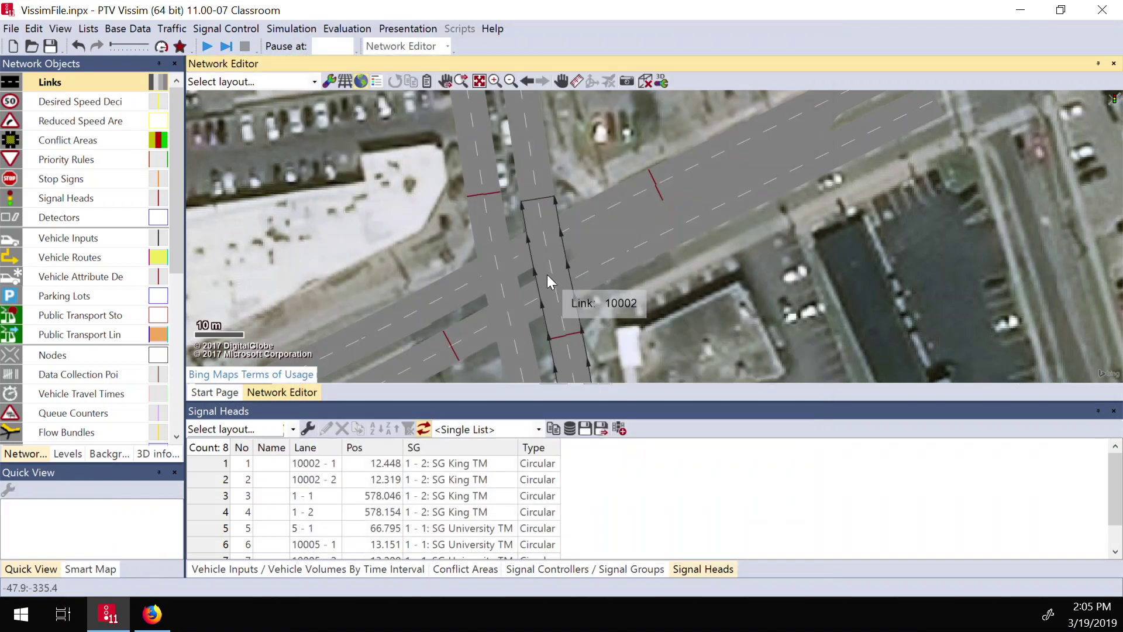
scroll(702, 261, "down", 1)
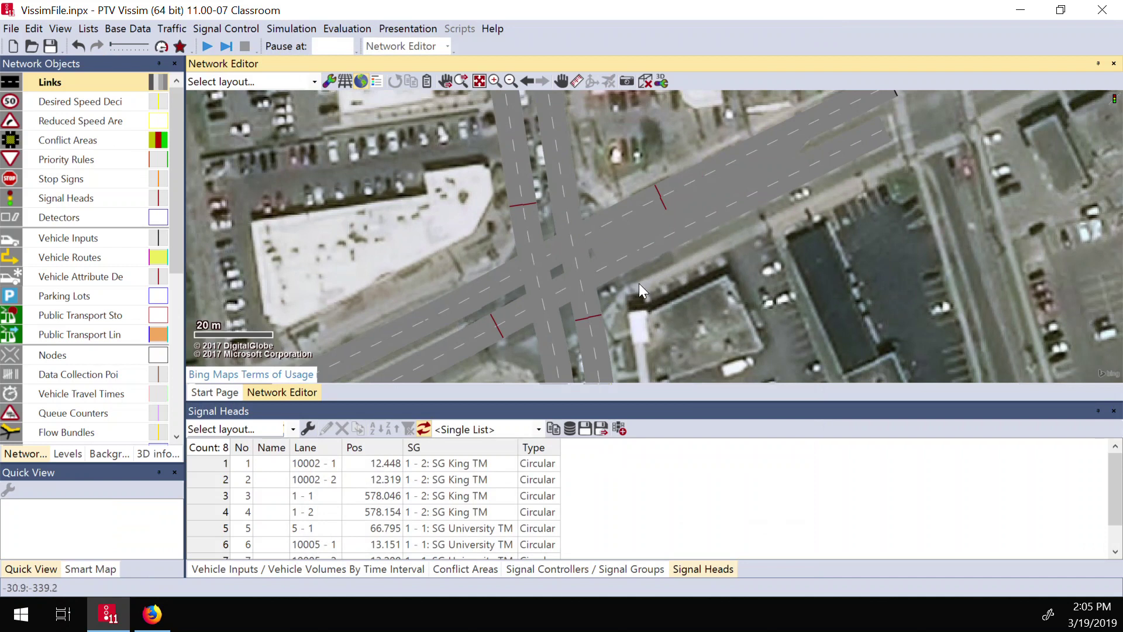
scroll(638, 283, "down", 1)
left_click(571, 303)
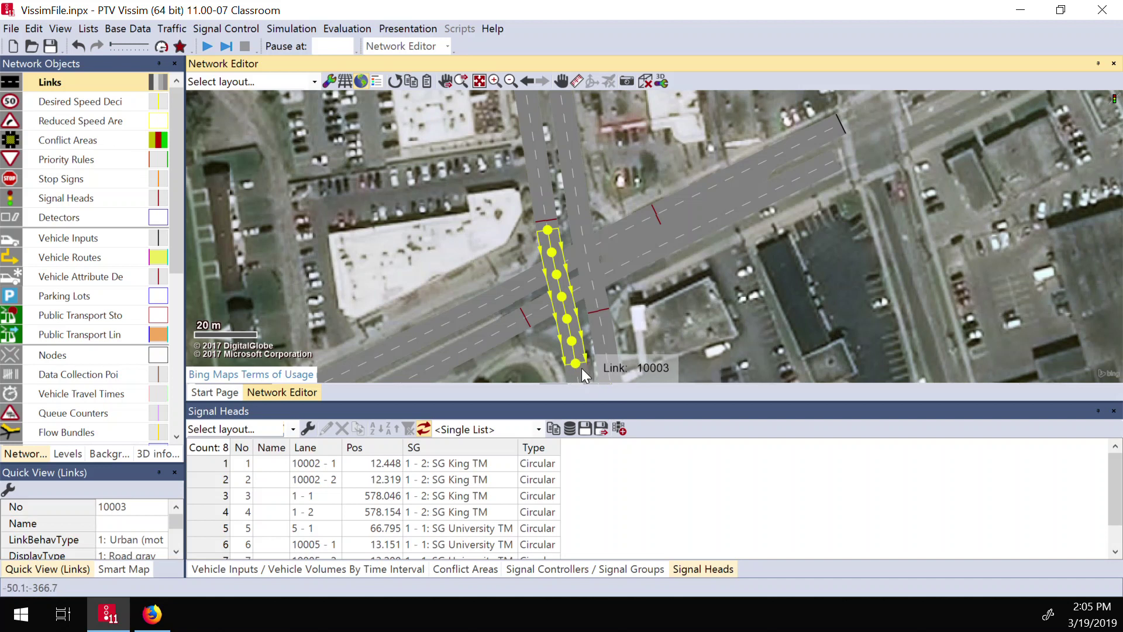
left_click_drag(582, 372, 567, 322)
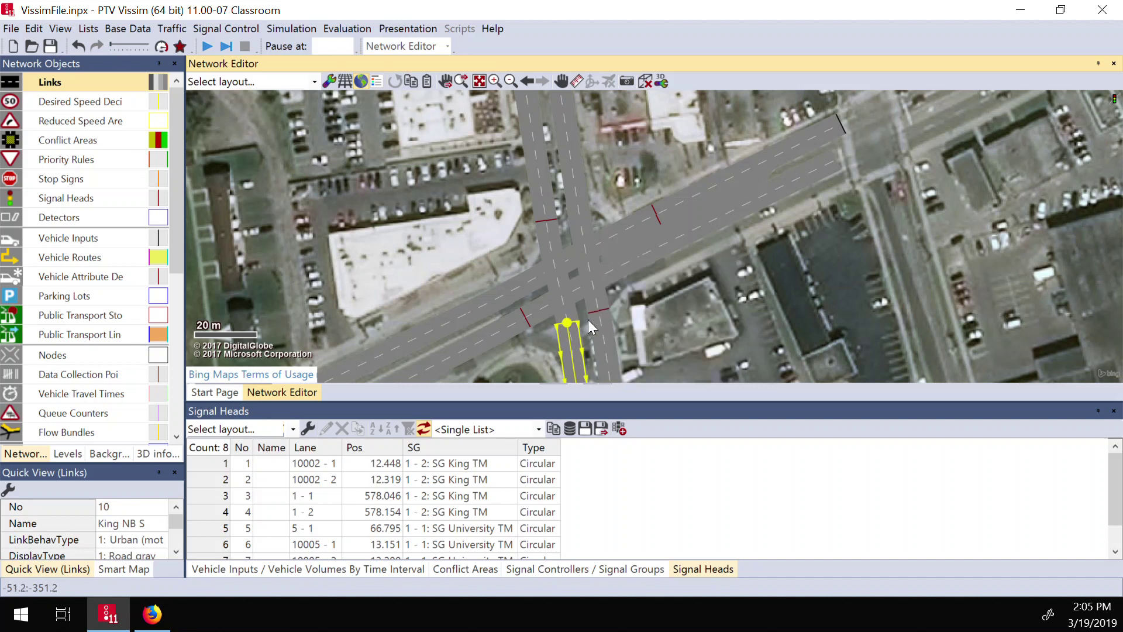
Recalculate the spline of connector 10003, which carries southbound King St through the intersection
left_click(566, 294)
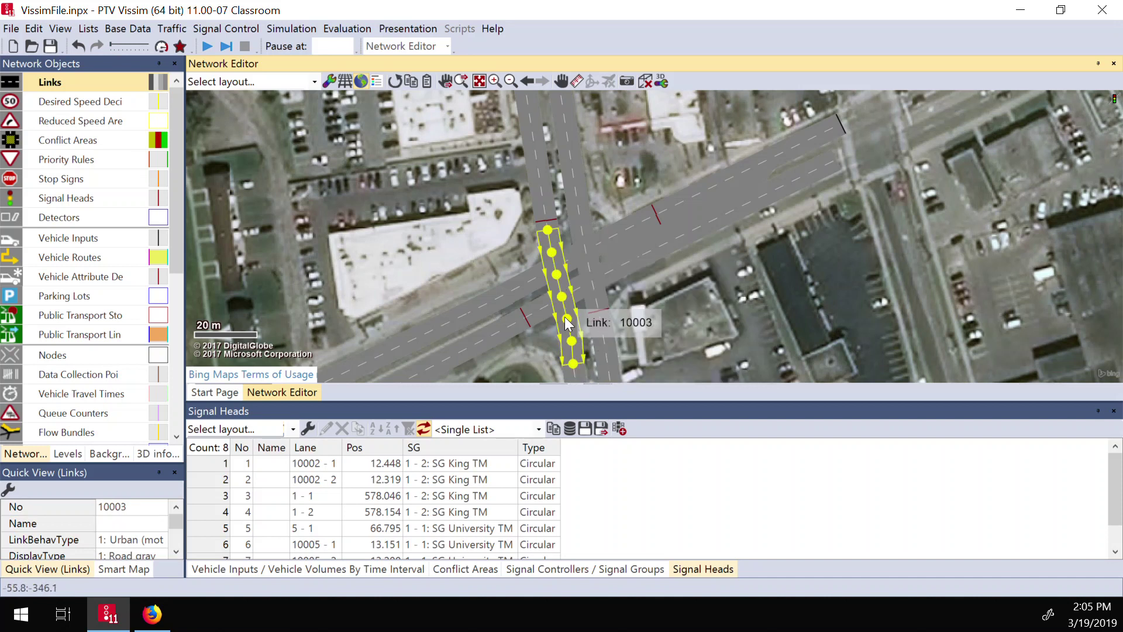
right_click(562, 266)
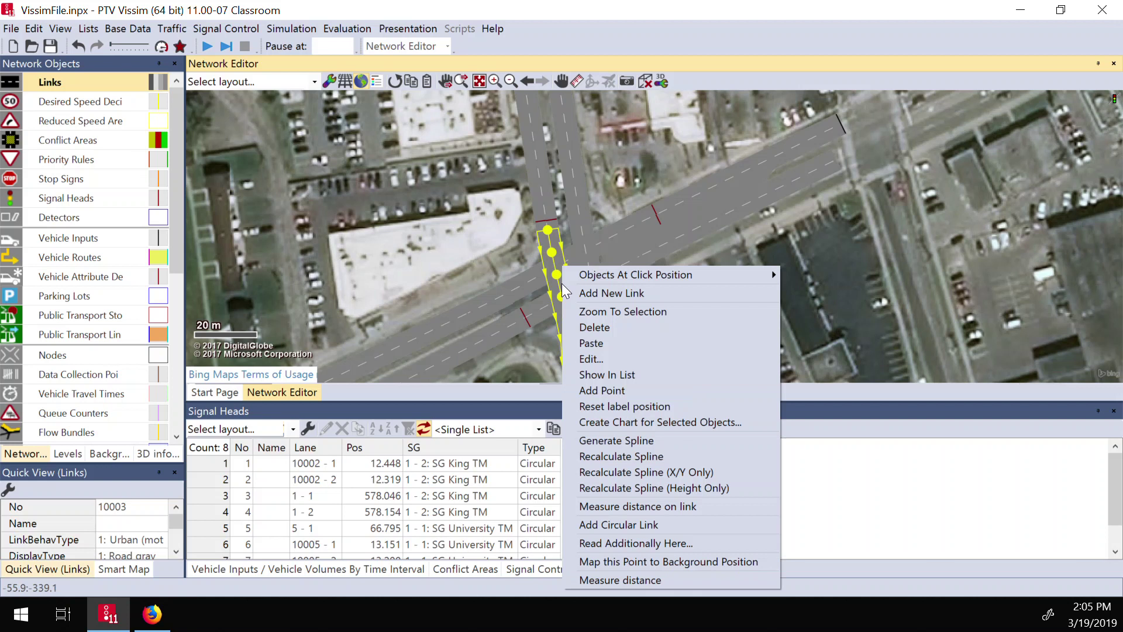
left_click(633, 441)
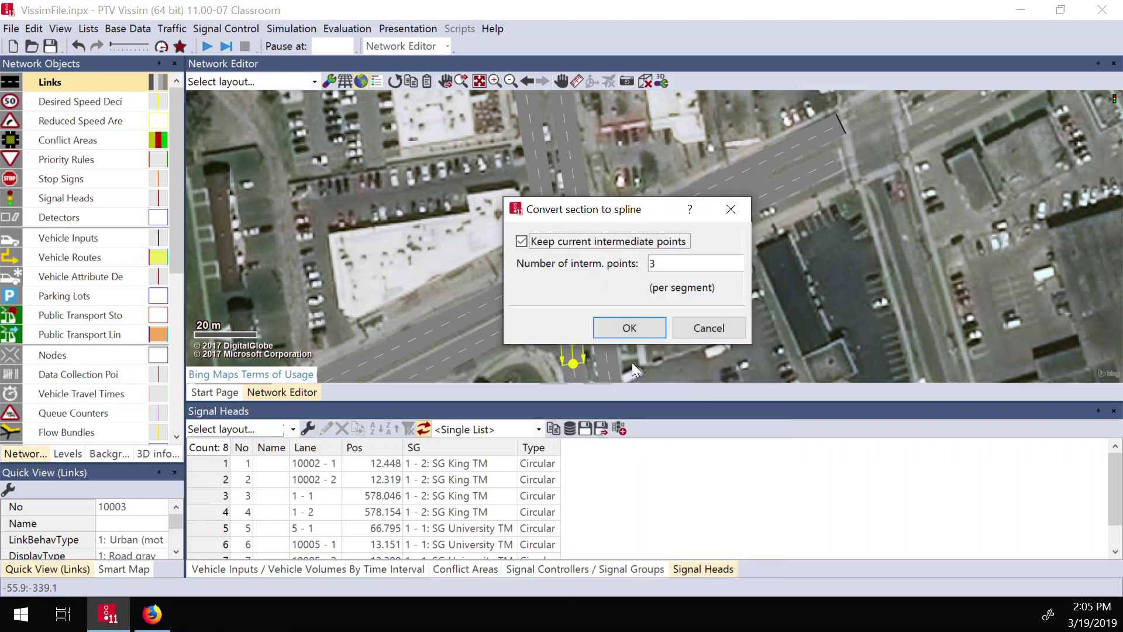
left_click(689, 325)
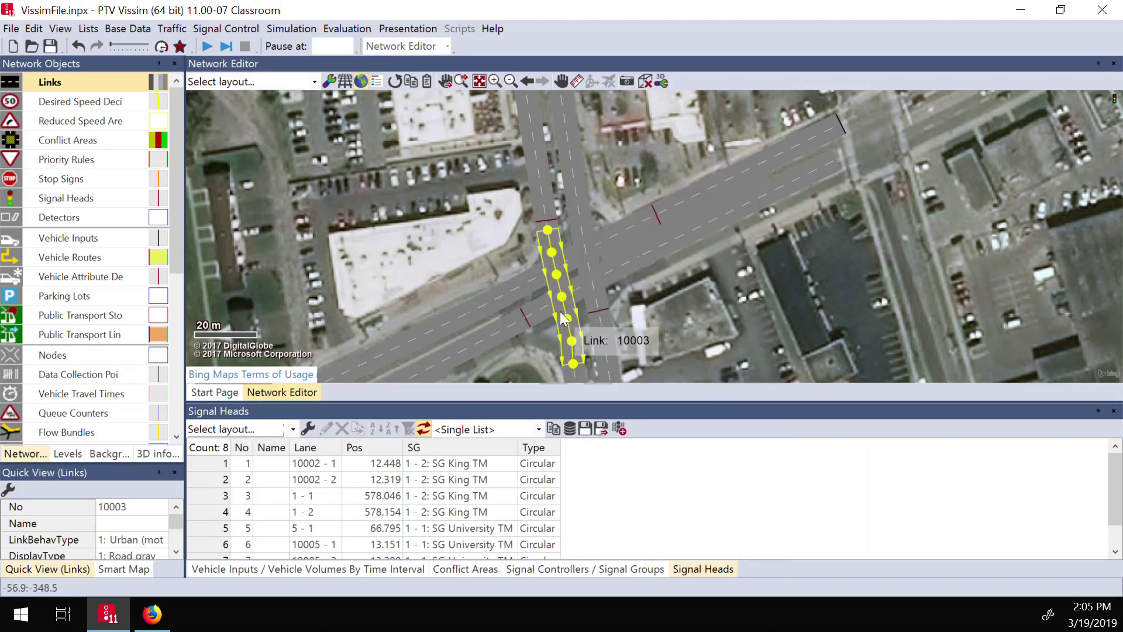
right_click(559, 274)
left_click(648, 463)
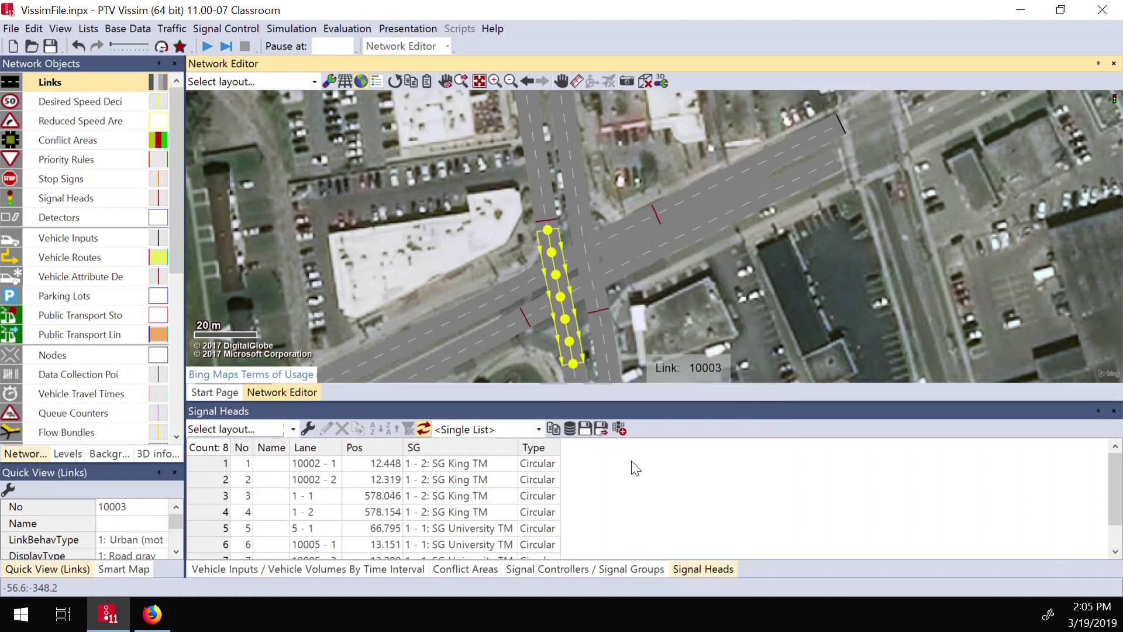
Connect lane 1 of turn-lane link 11 to lane 2 of southbound link 10, using a spline of 15 points
left_click(635, 248)
left_click(614, 255)
mouse_move(608, 257)
left_mouse_down()
mouse_move(572, 308)
mouse_move(573, 339)
mouse_move(585, 308)
left_mouse_up()
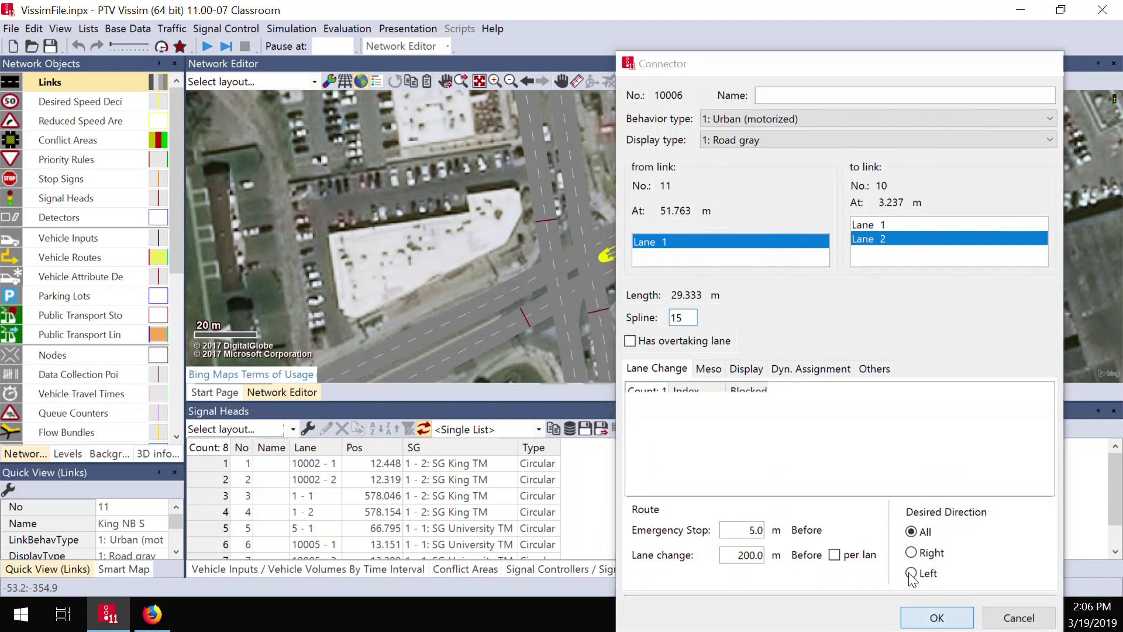
left_click(936, 617)
left_click(576, 303)
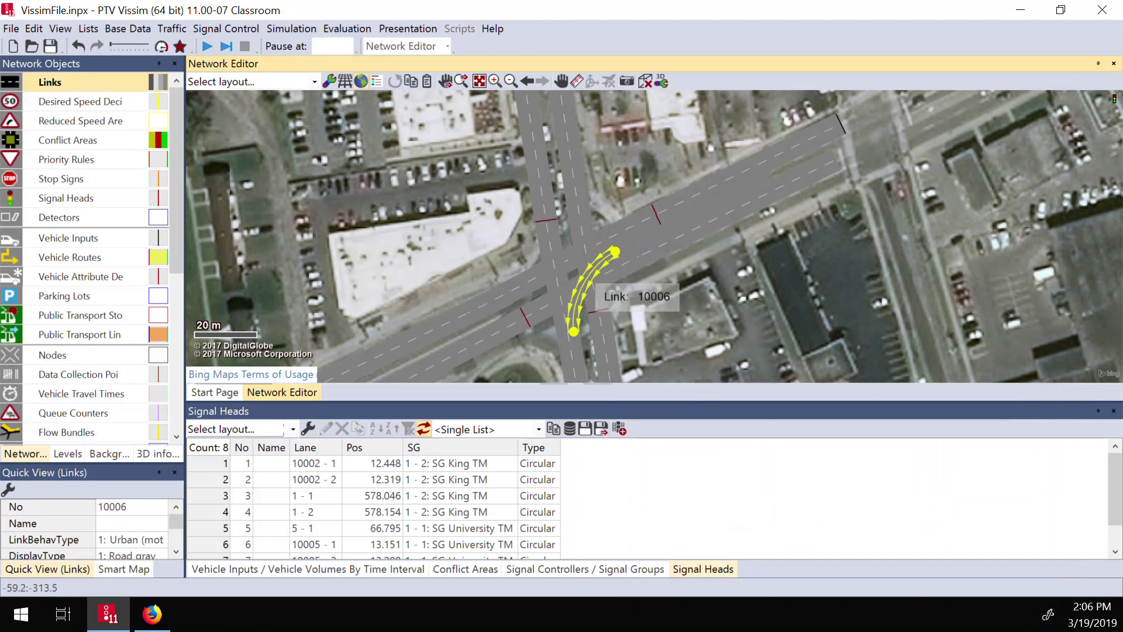
Save the network, run the simulation to watch traffic at the intersection, and stop it, dismissing the simulation message
left_click(208, 47)
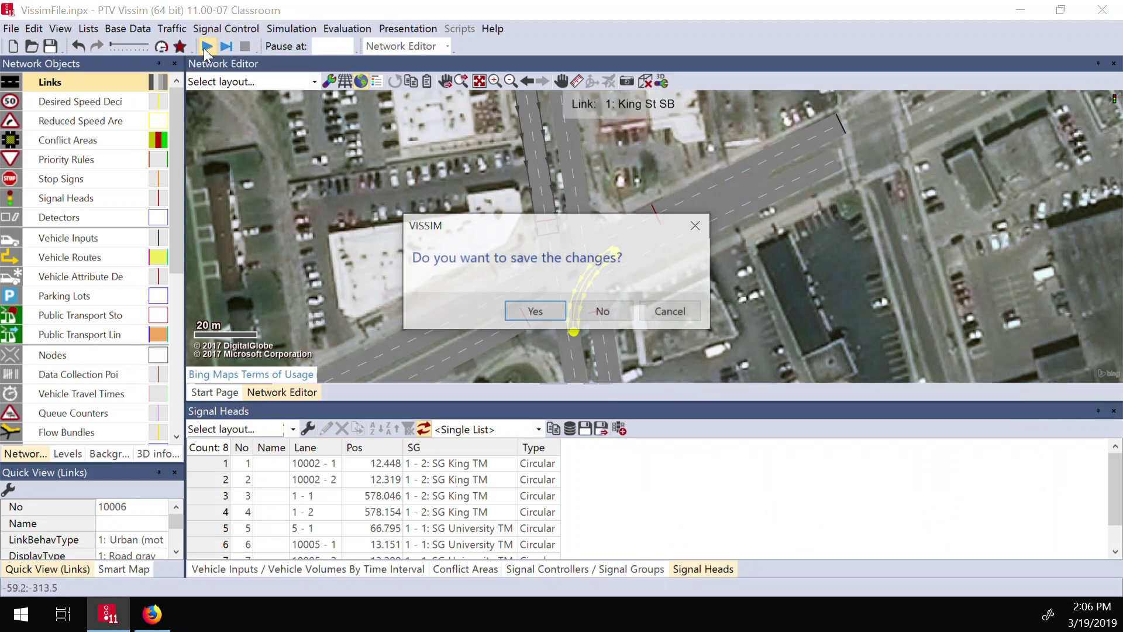
left_click(533, 312)
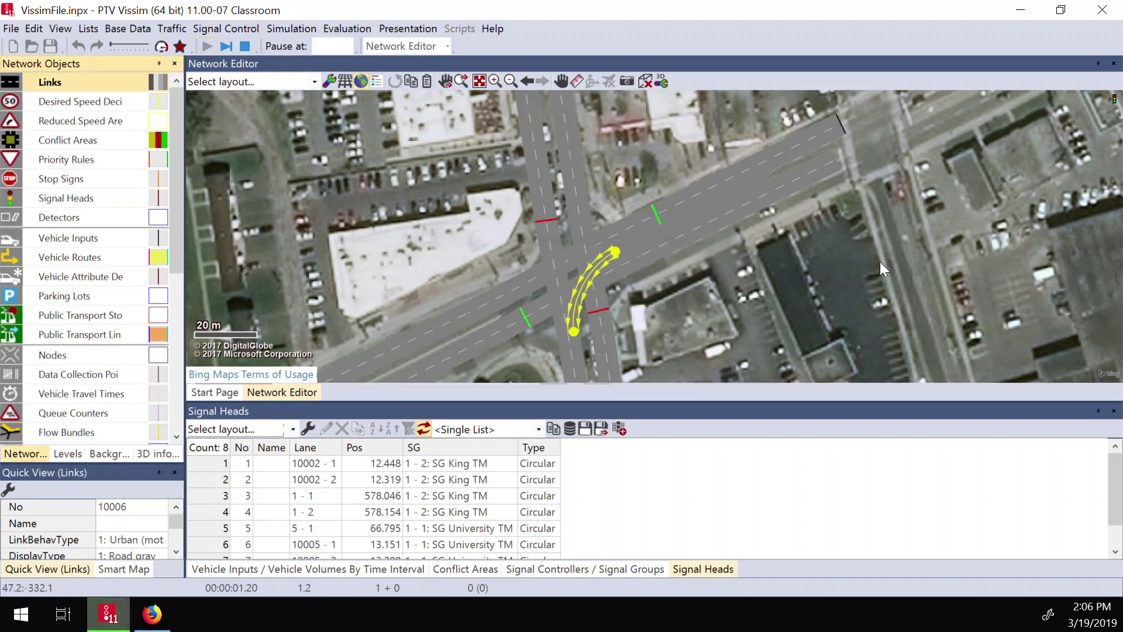
left_click(823, 269)
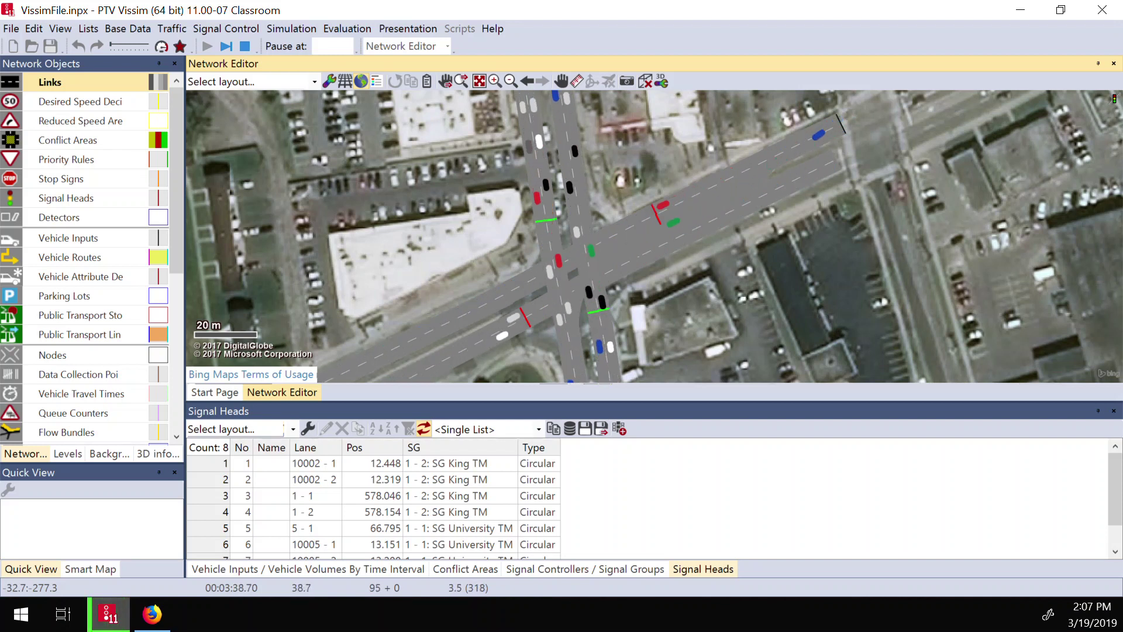
left_click(245, 46)
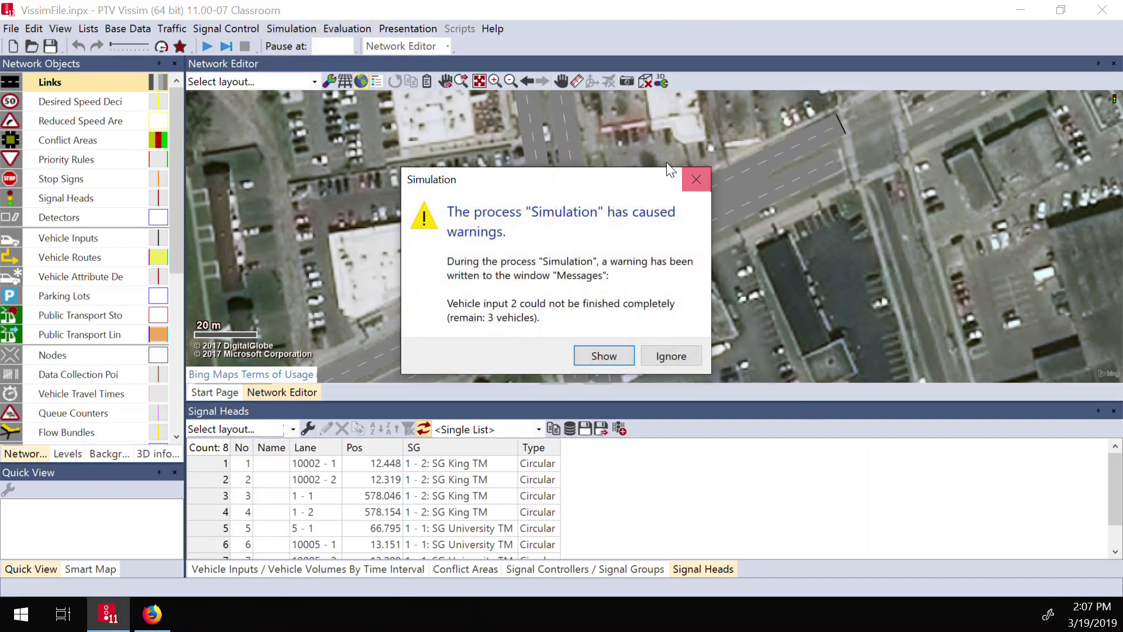
left_click(690, 180)
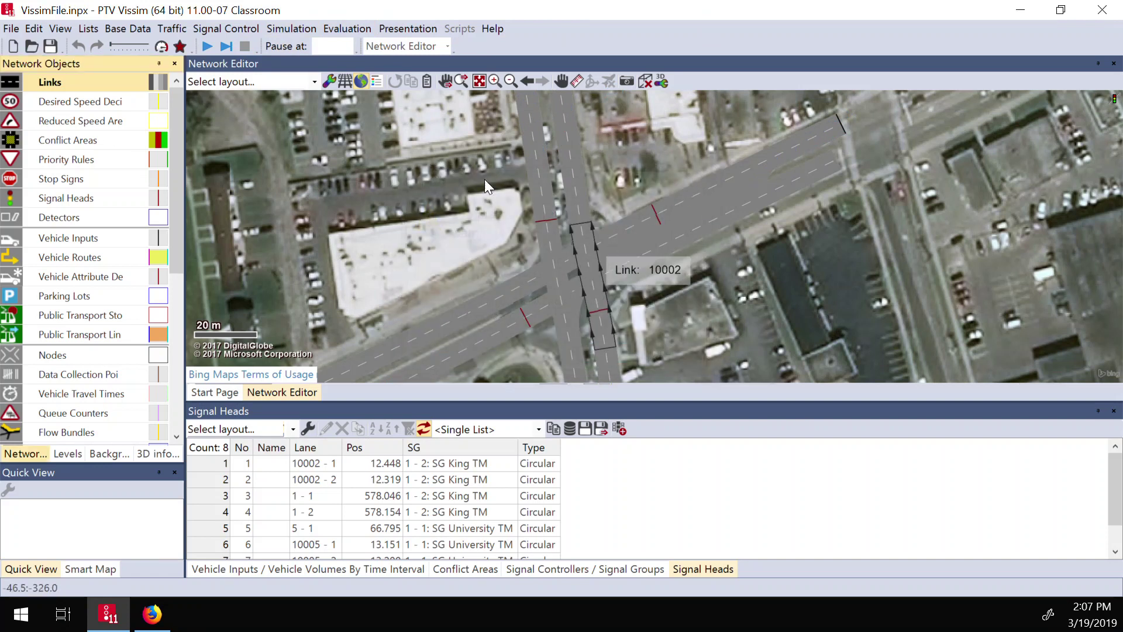
left_click(225, 28)
left_click(184, 42)
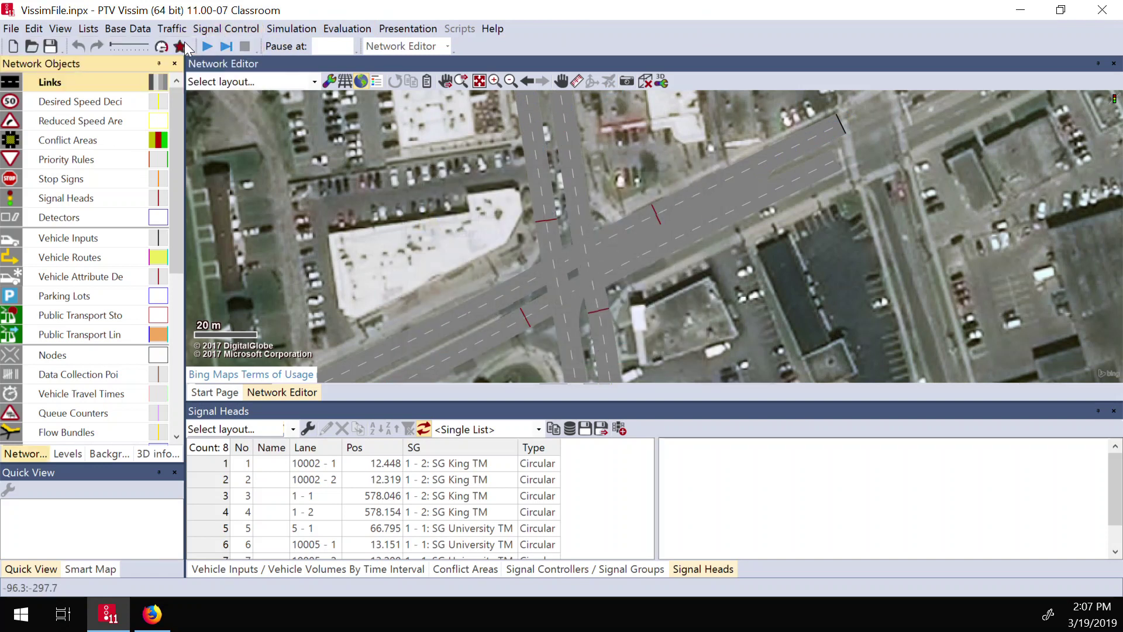
left_click(220, 460)
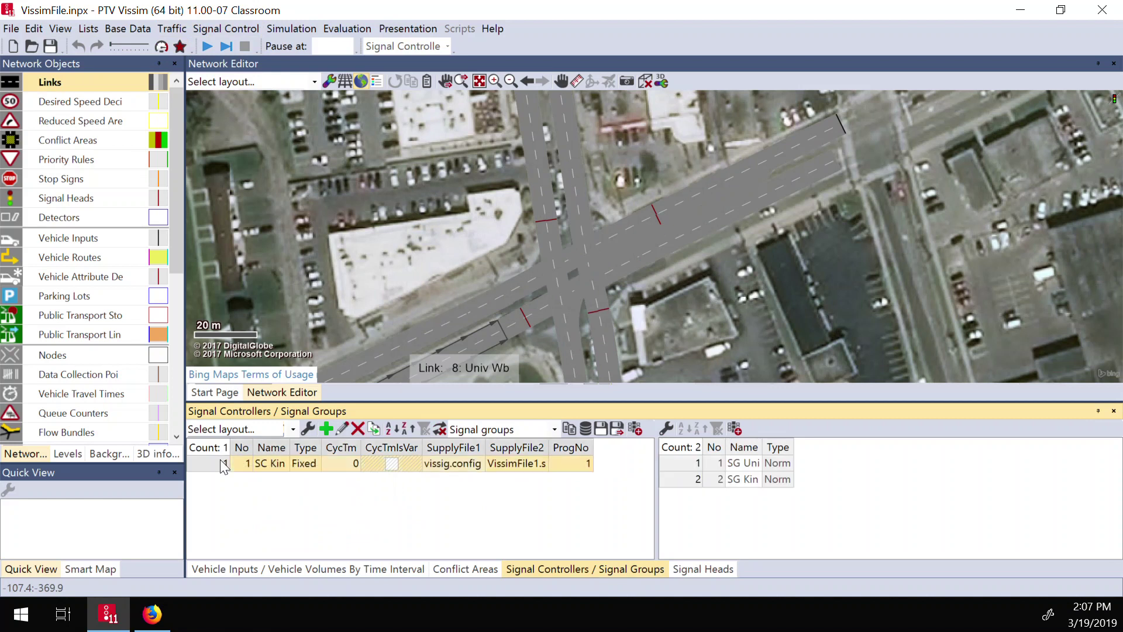
double_click(241, 461)
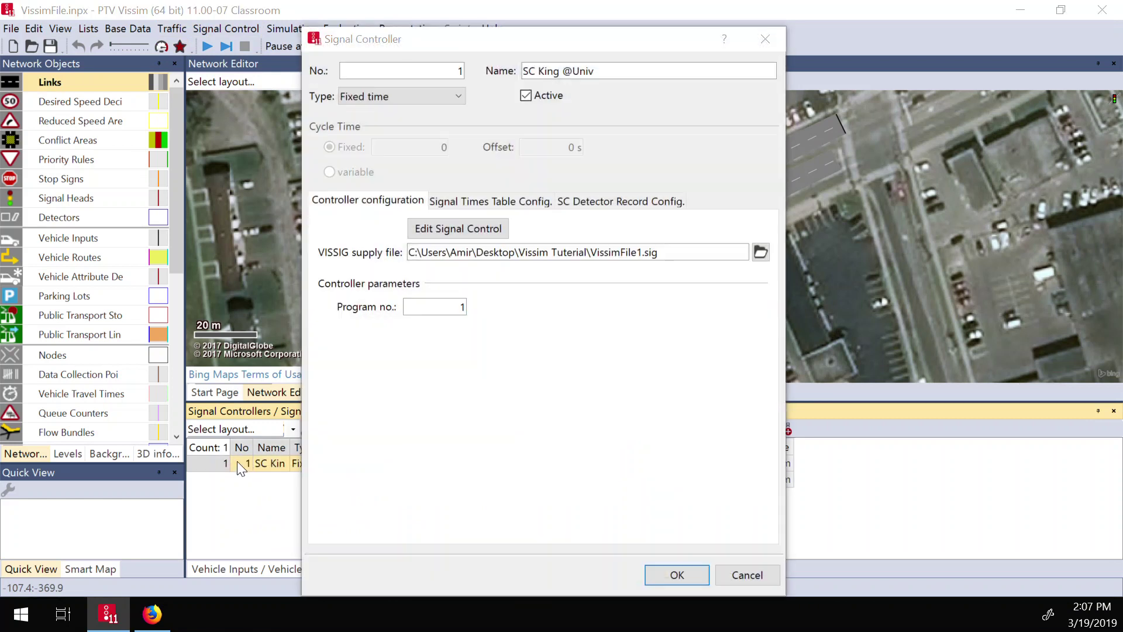
left_click(458, 229)
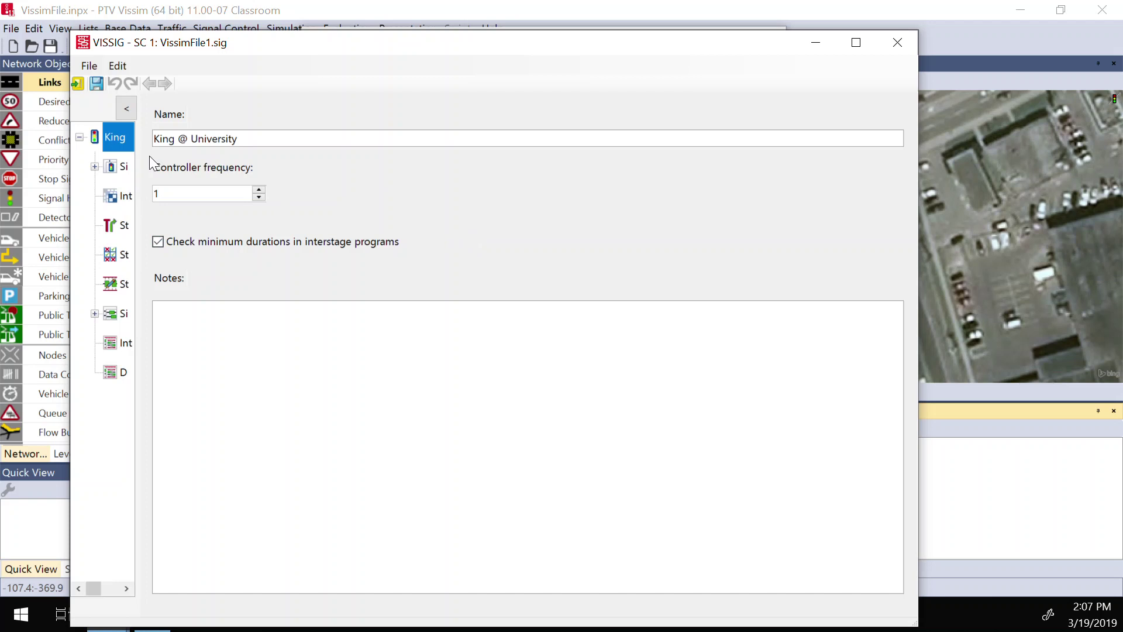
Add two new signal groups to the King @ University controller
left_click_drag(142, 157, 276, 159)
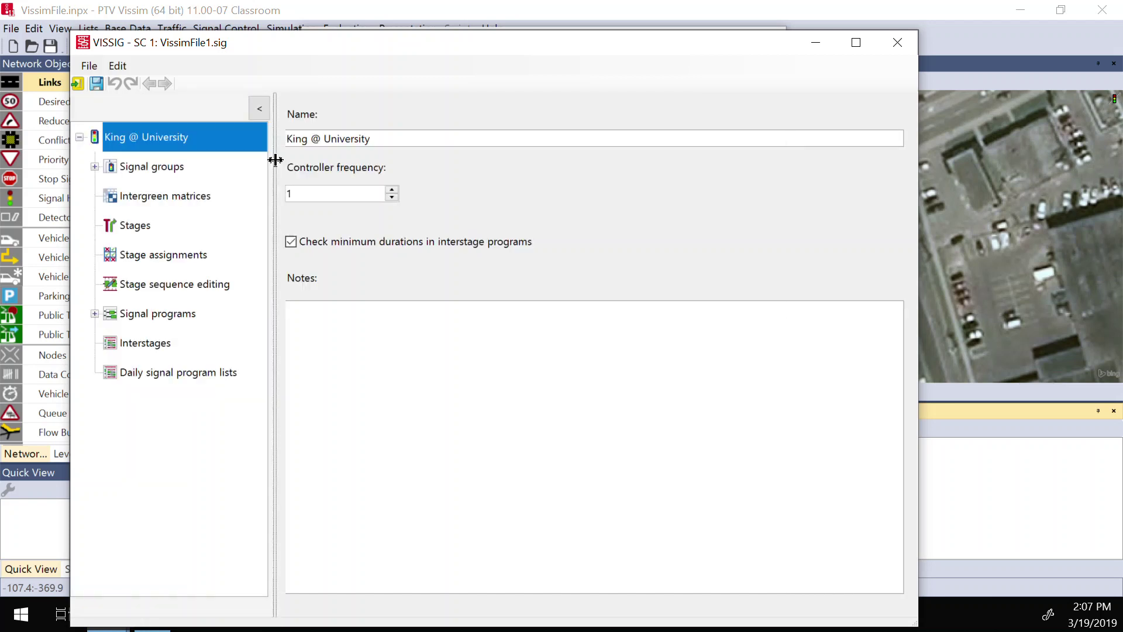
left_click(185, 167)
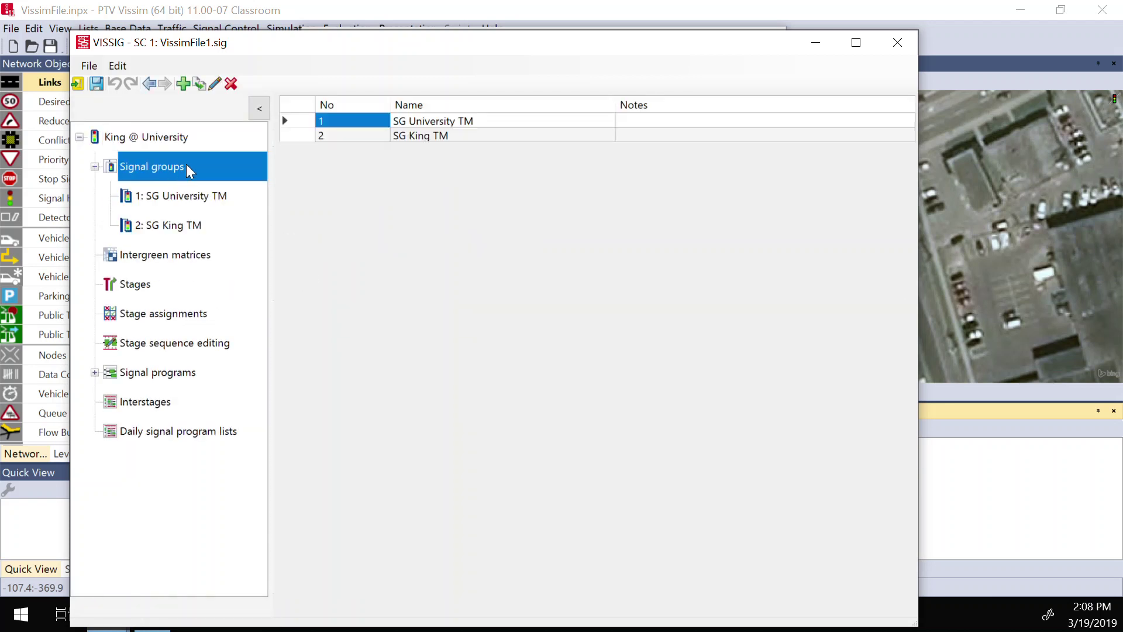
left_click(183, 84)
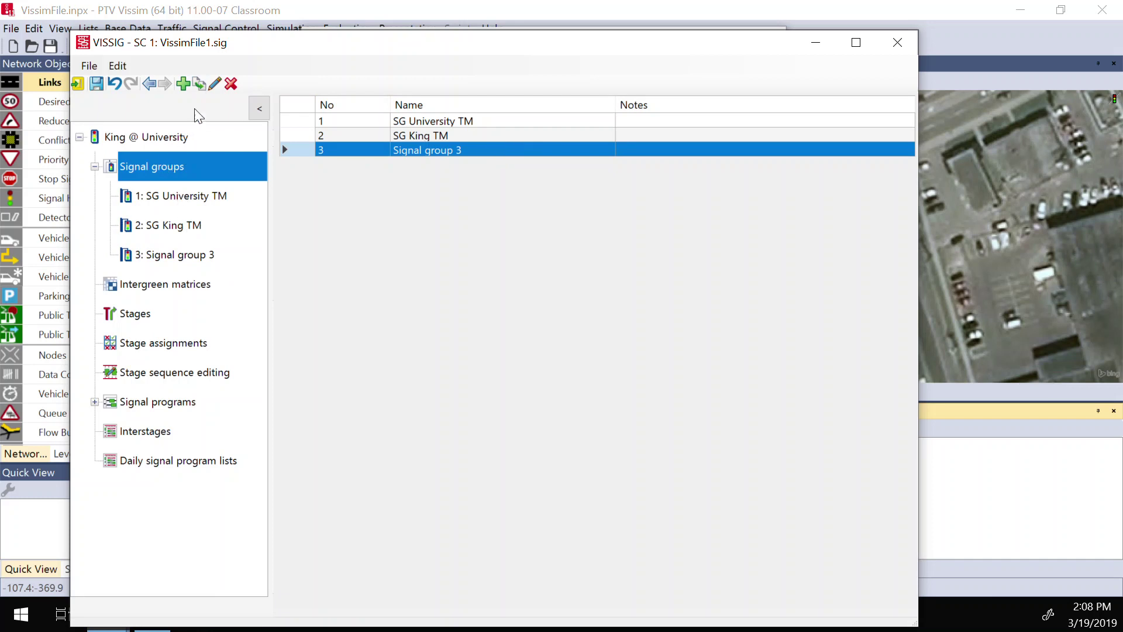
left_click(190, 88)
Rename signal group 3 as "UNiversity LT" and set its default sequence to Red-green-amber
left_click(200, 255)
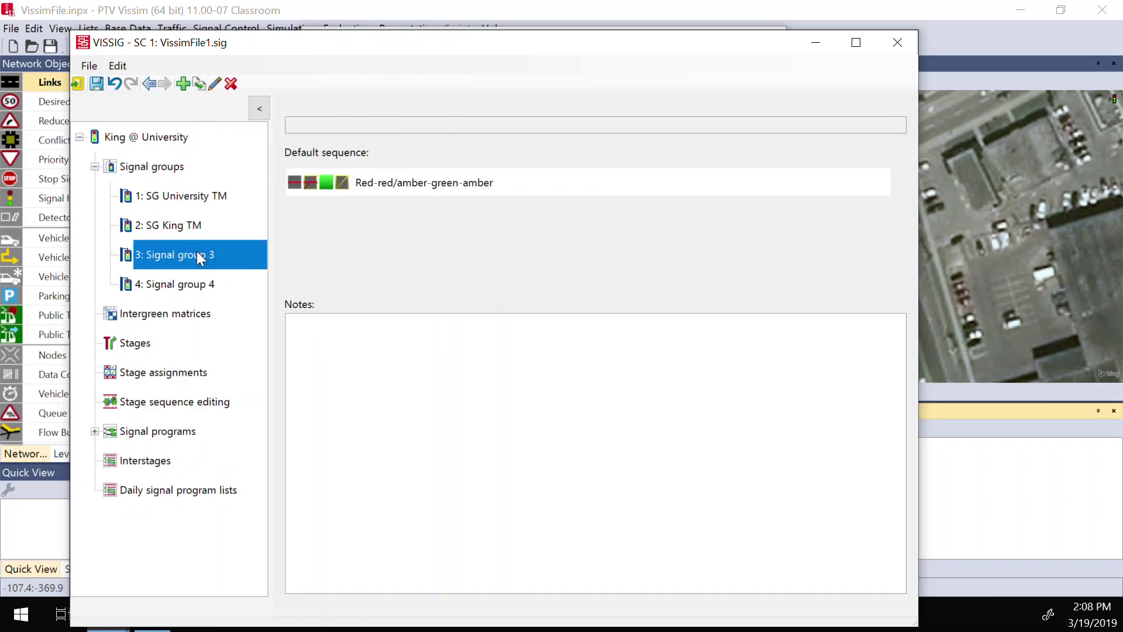
left_click(386, 128)
key("ctrl+a")
type("U")
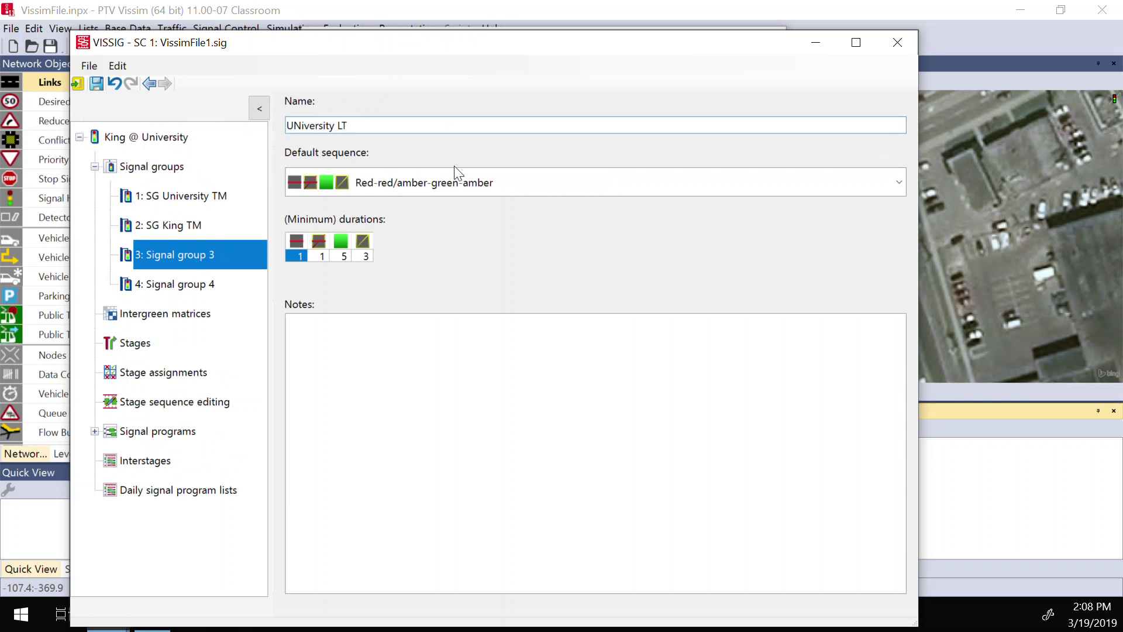
left_click(433, 189)
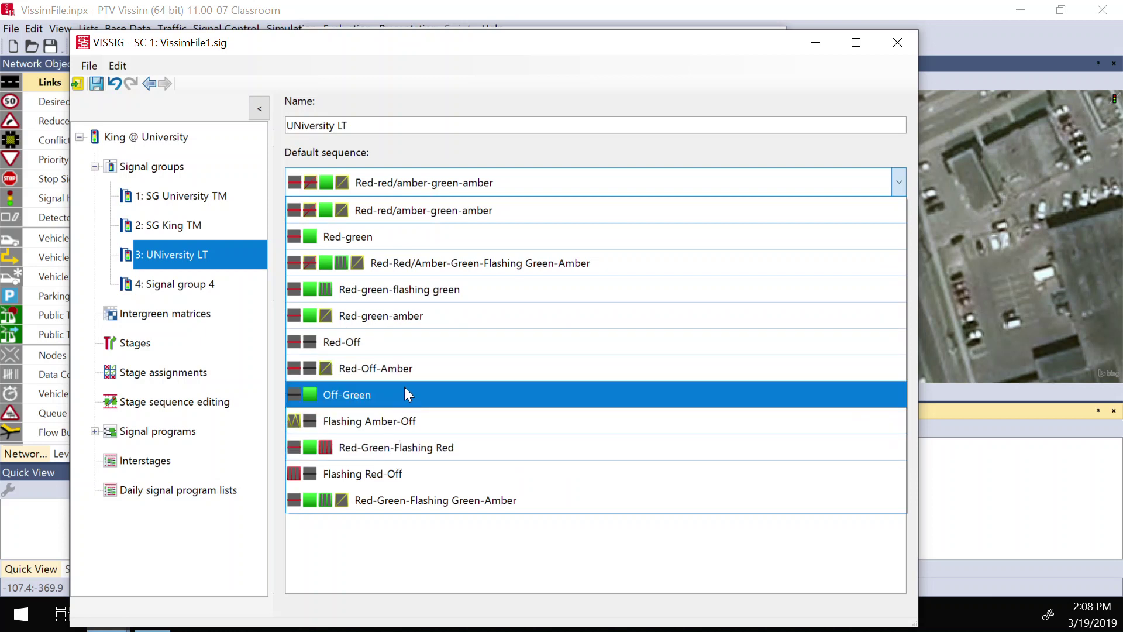
left_click(404, 239)
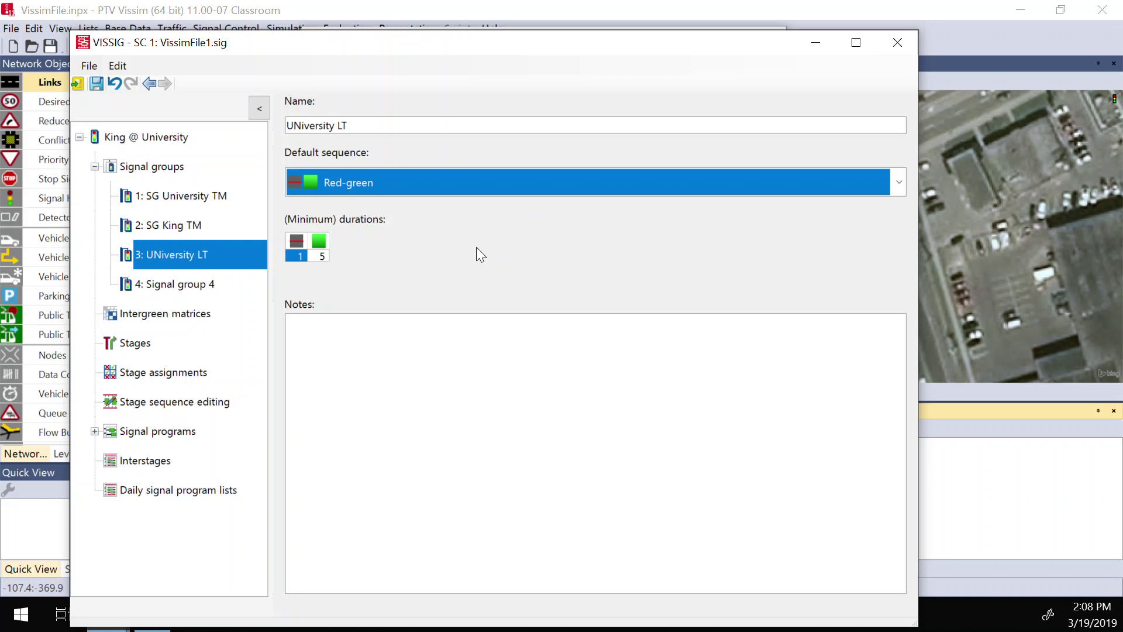
left_click(319, 177)
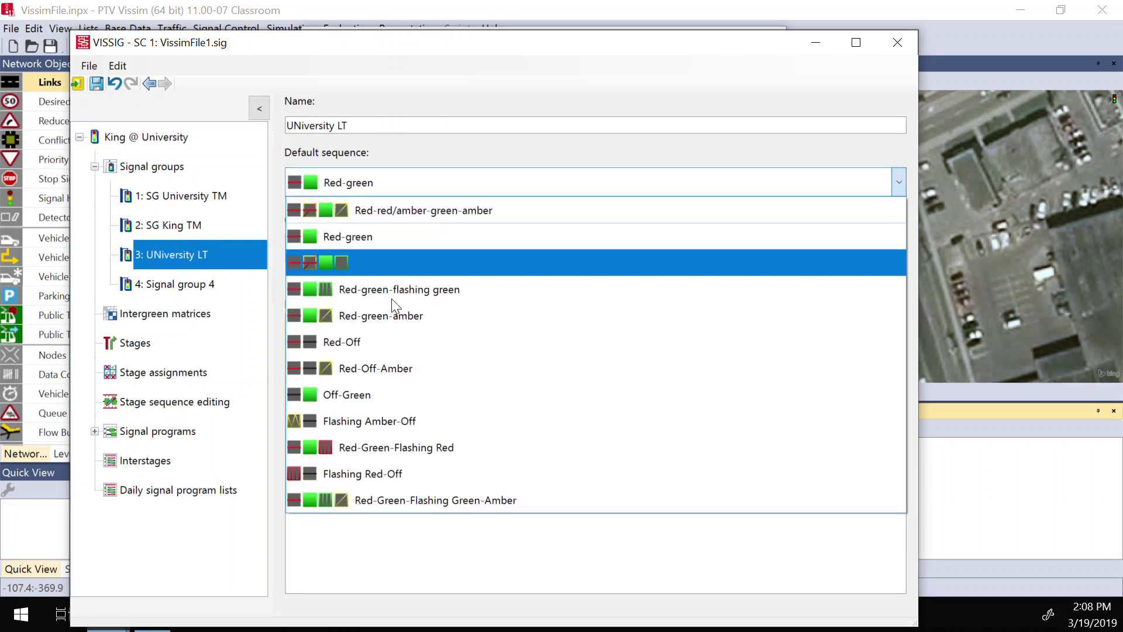
left_click(366, 319)
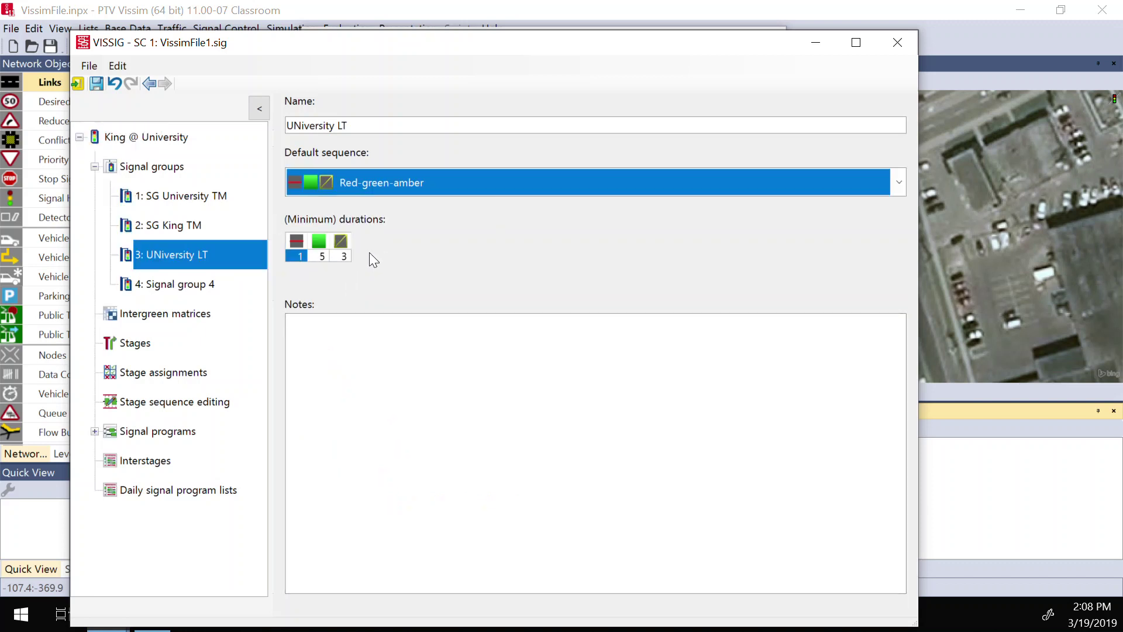
Rename signal group 4 as "King St Left Turn"
left_click(175, 284)
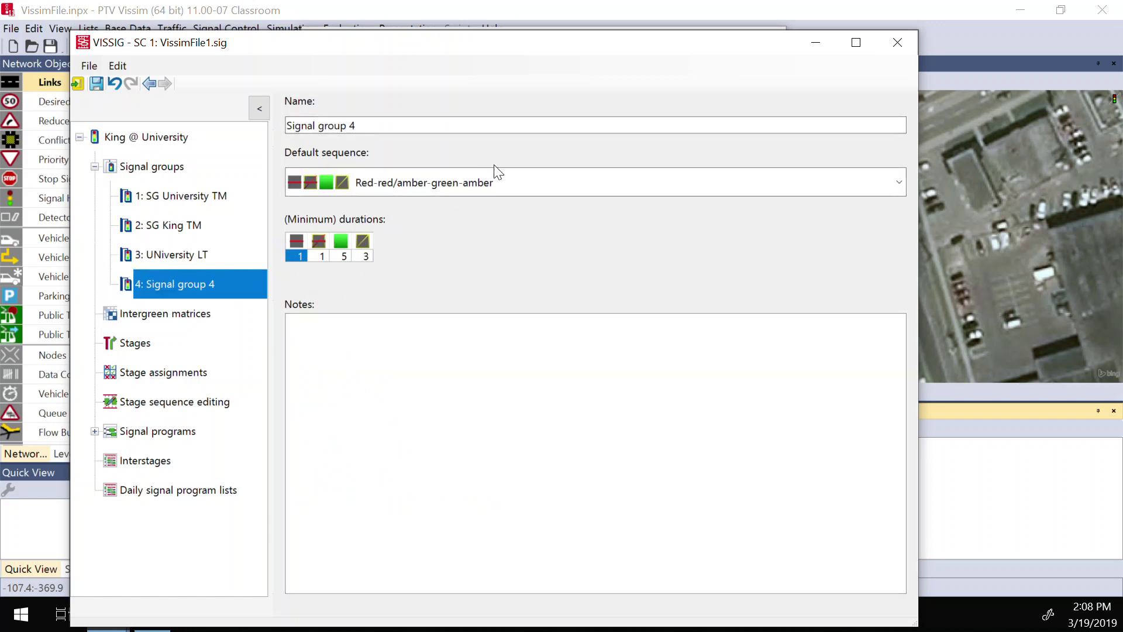
left_click_drag(345, 125, 111, 119)
type("King St Left Turn")
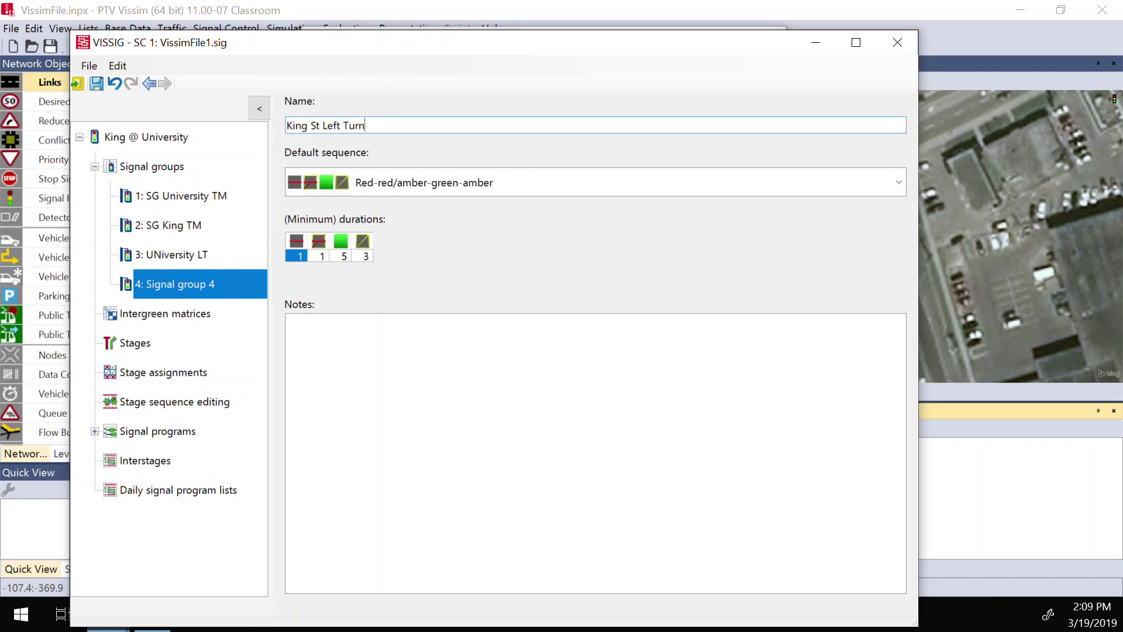
Open Signal program 1 of the King @ University controller
left_click(166, 432)
double_click(186, 431)
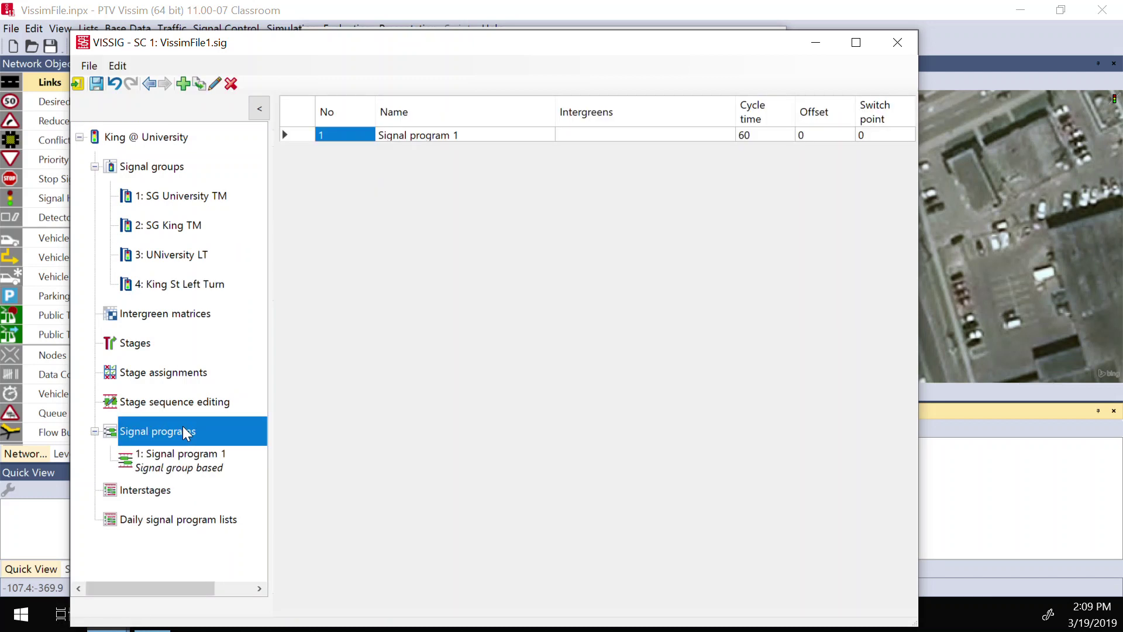
left_click(198, 460)
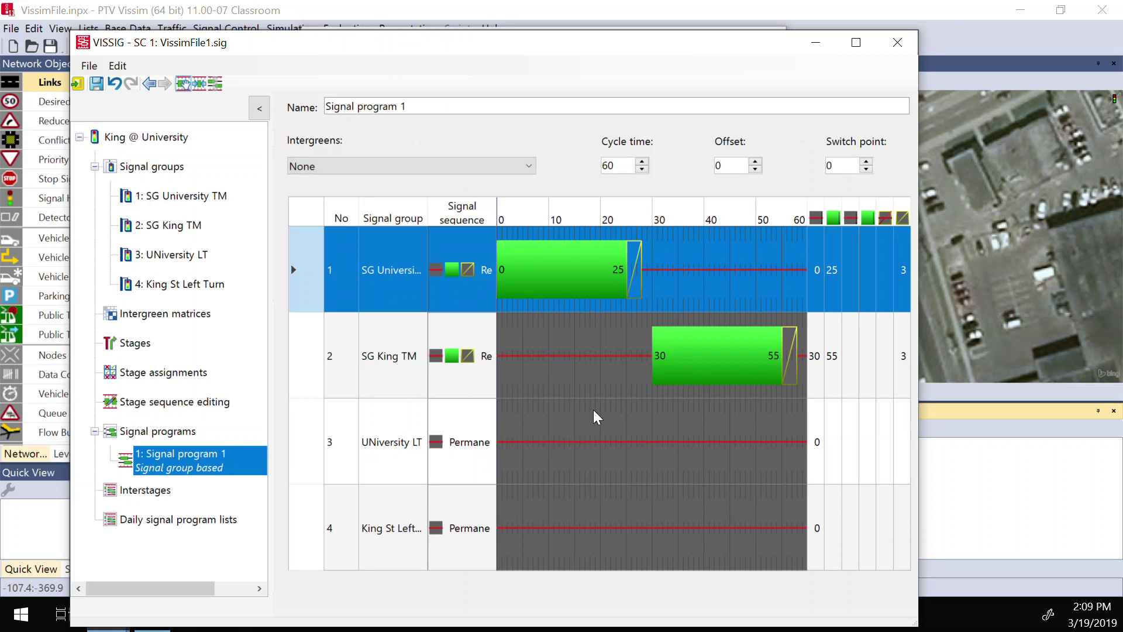
Widen the signal sequence column and set the UNiversity LT group's sequence to Red-green-amber
left_click(480, 443)
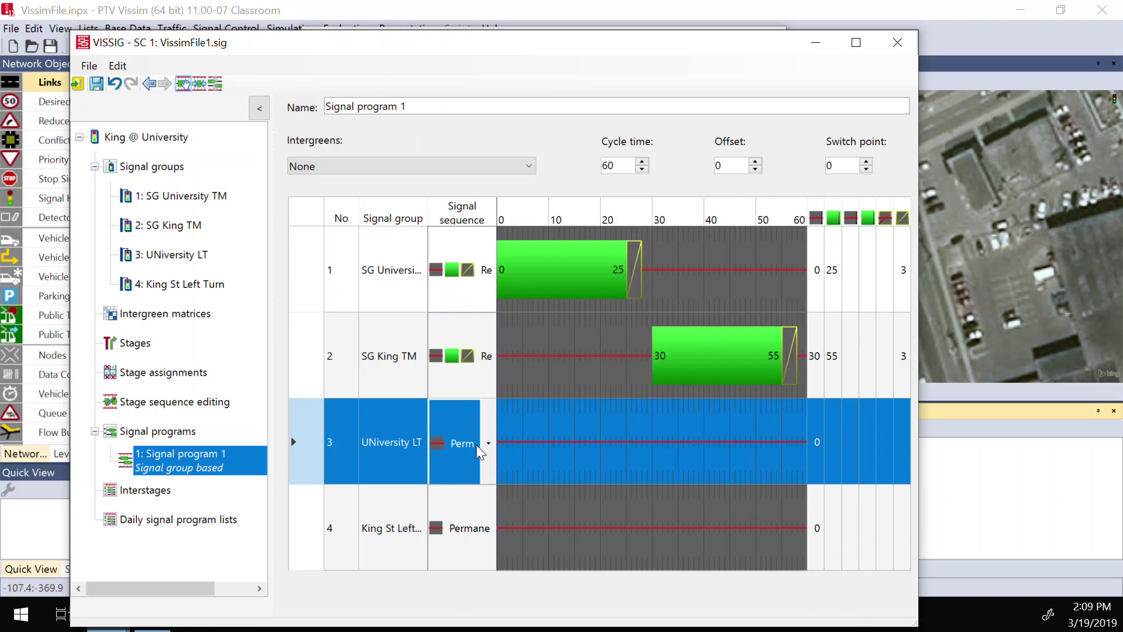
left_click(489, 446)
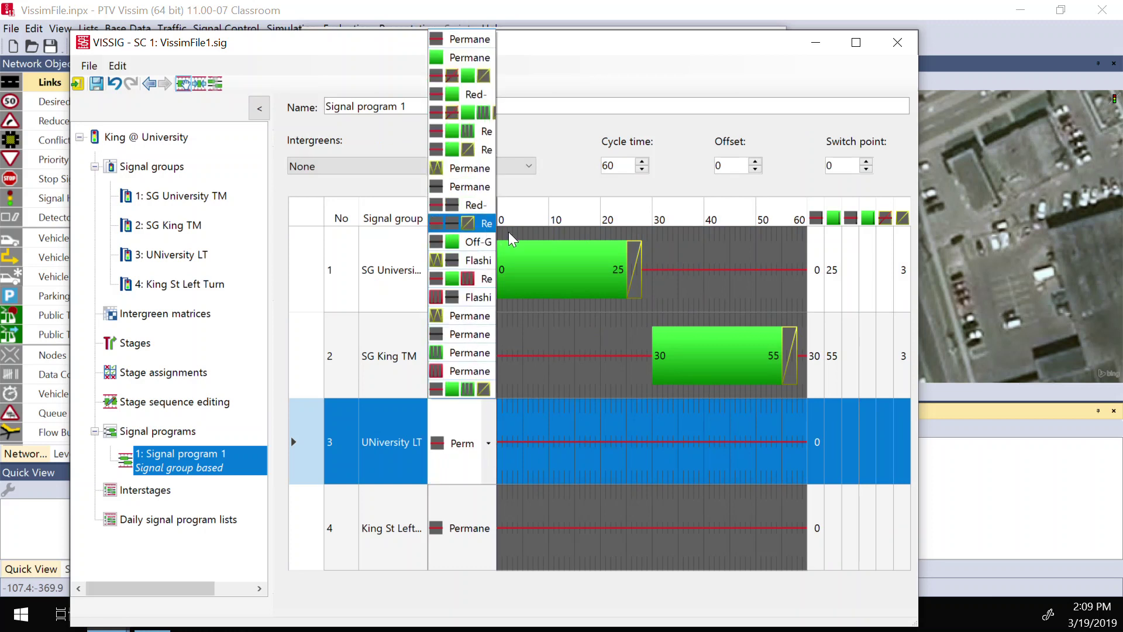
left_click(560, 183)
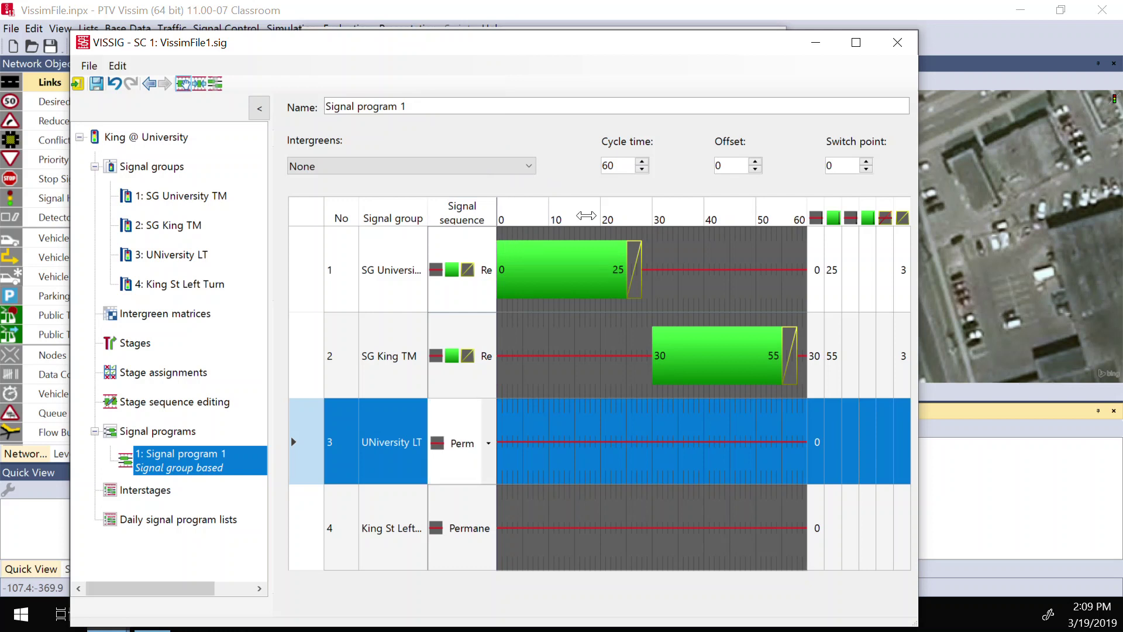
left_click_drag(496, 219, 628, 219)
left_click(619, 451)
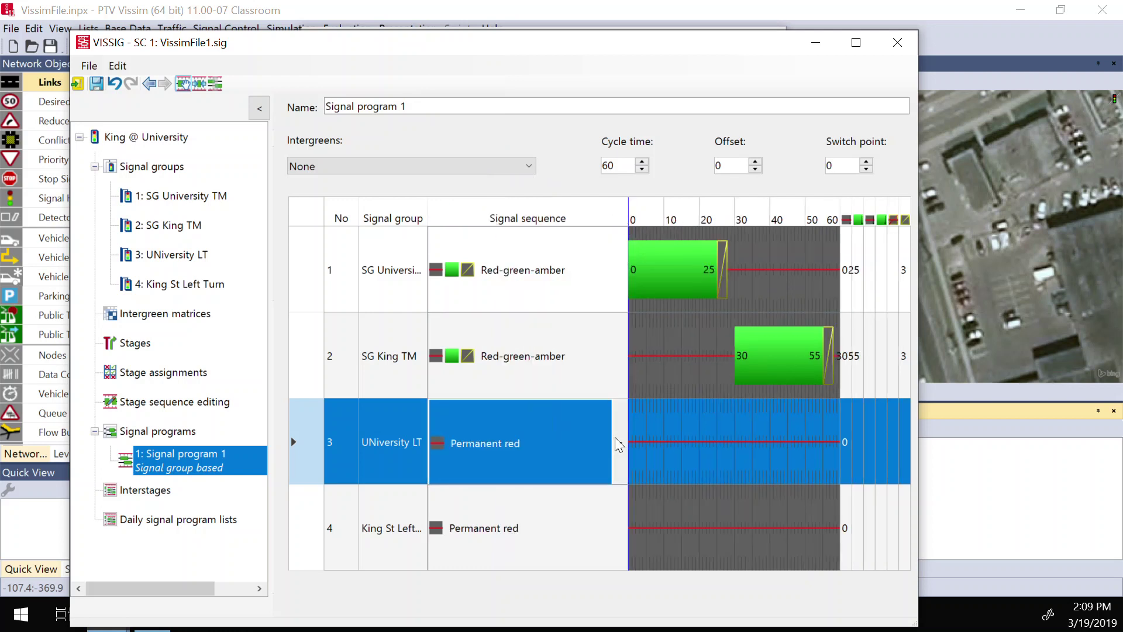
left_click(616, 442)
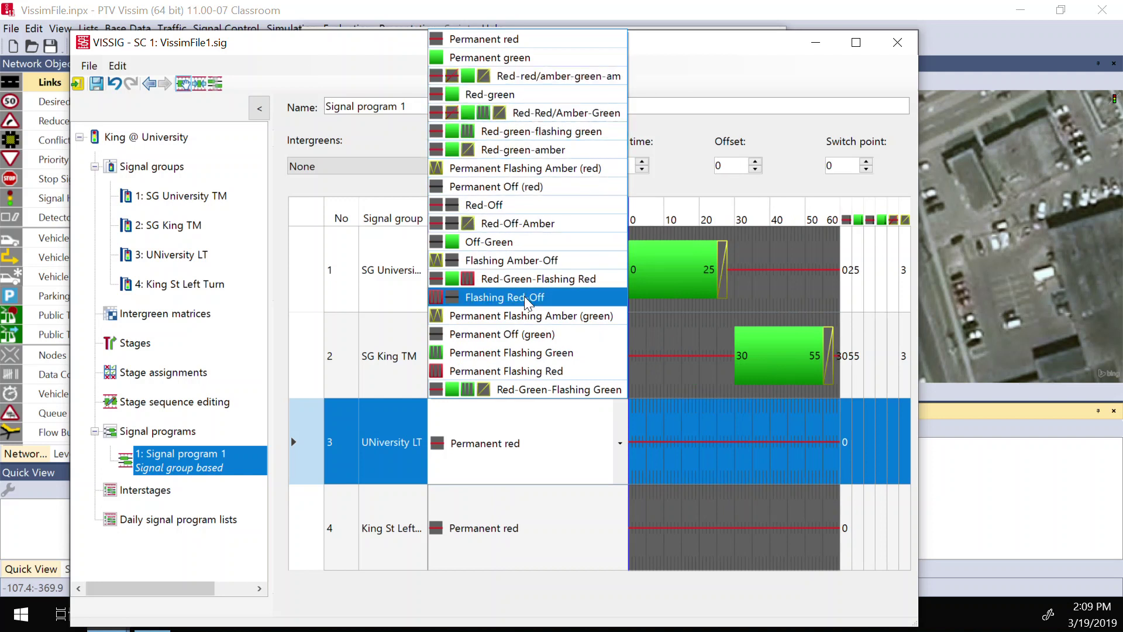
left_click(506, 150)
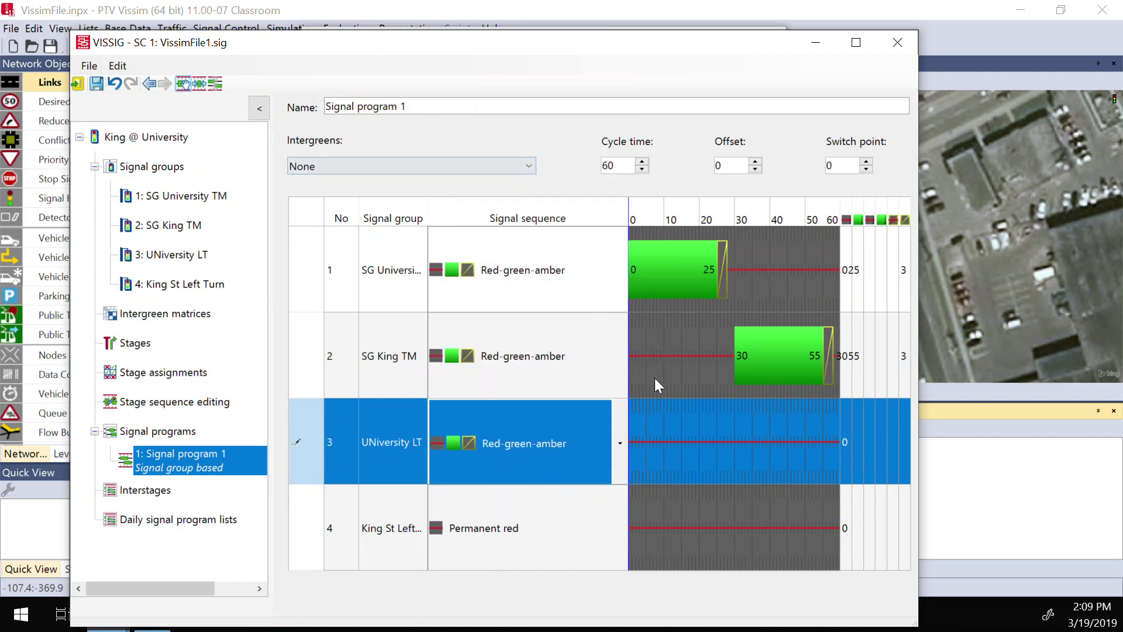
Set the UNiversity LT green to run from 0 to 10 s in the signal program
left_click_drag(629, 408, 846, 429)
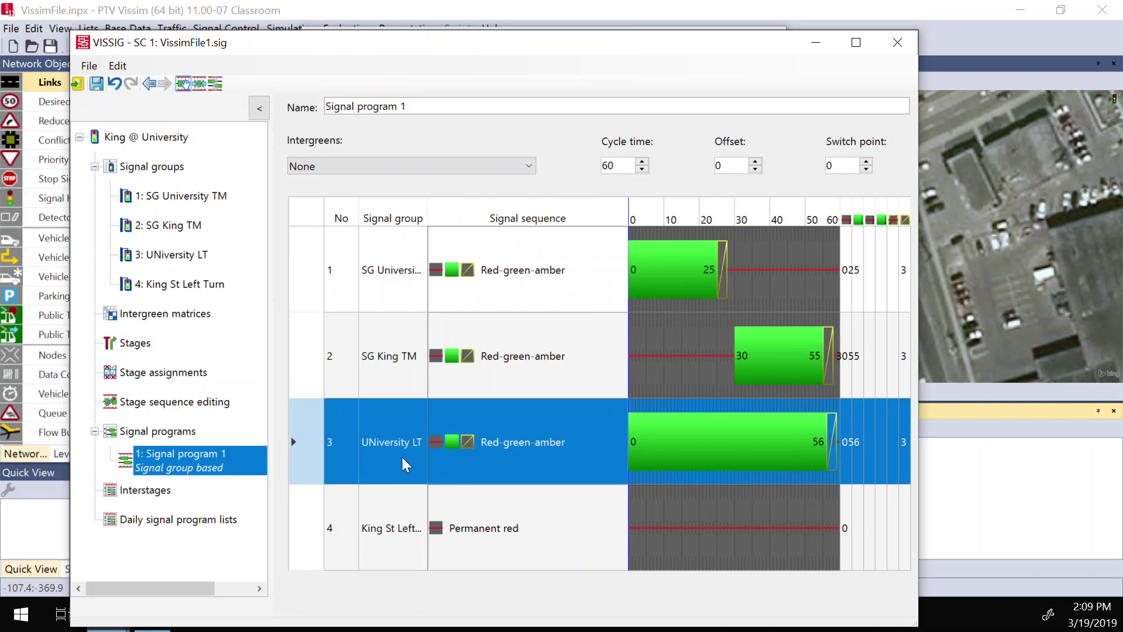
left_click_drag(309, 434, 276, 328)
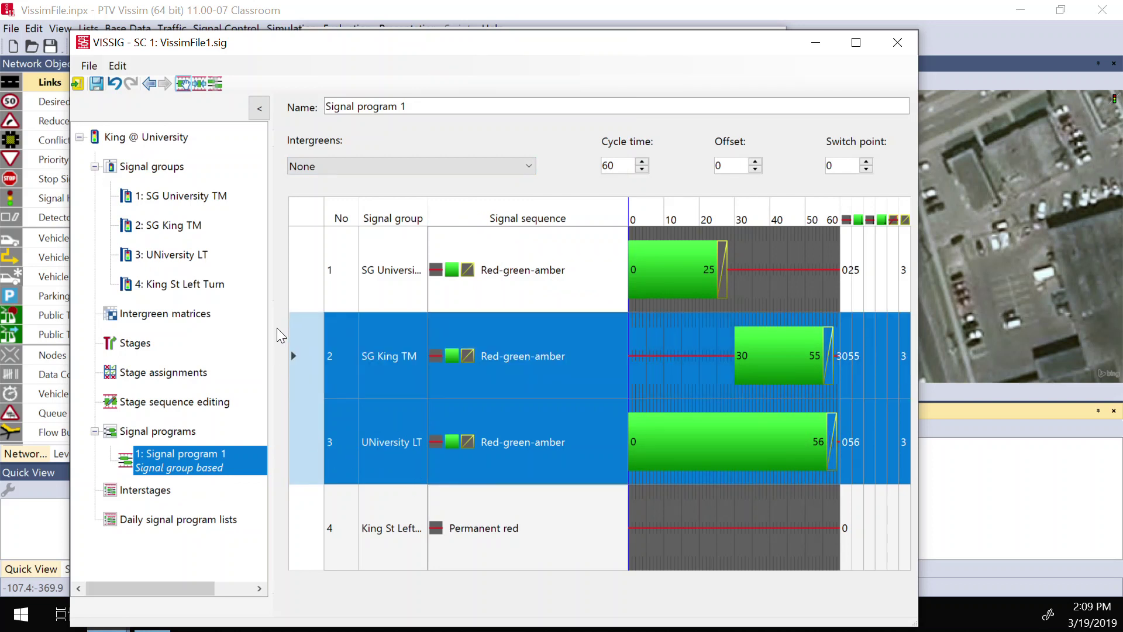
left_click(328, 418)
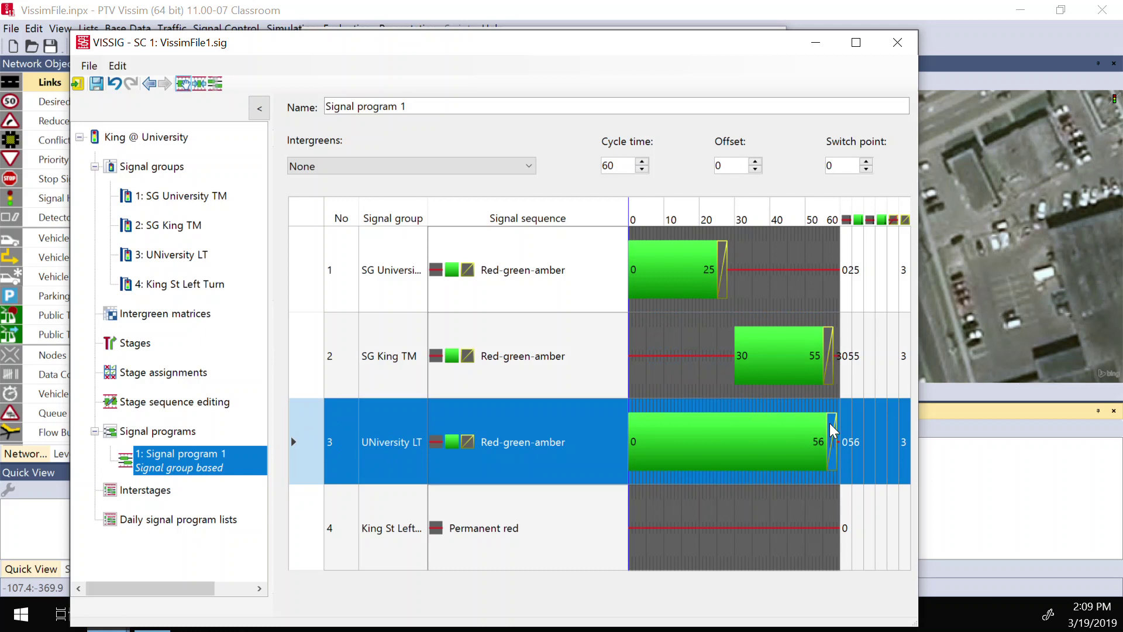
left_click_drag(825, 419, 659, 431)
Delay the start of the SG University TM green to 15 s
left_click(676, 268)
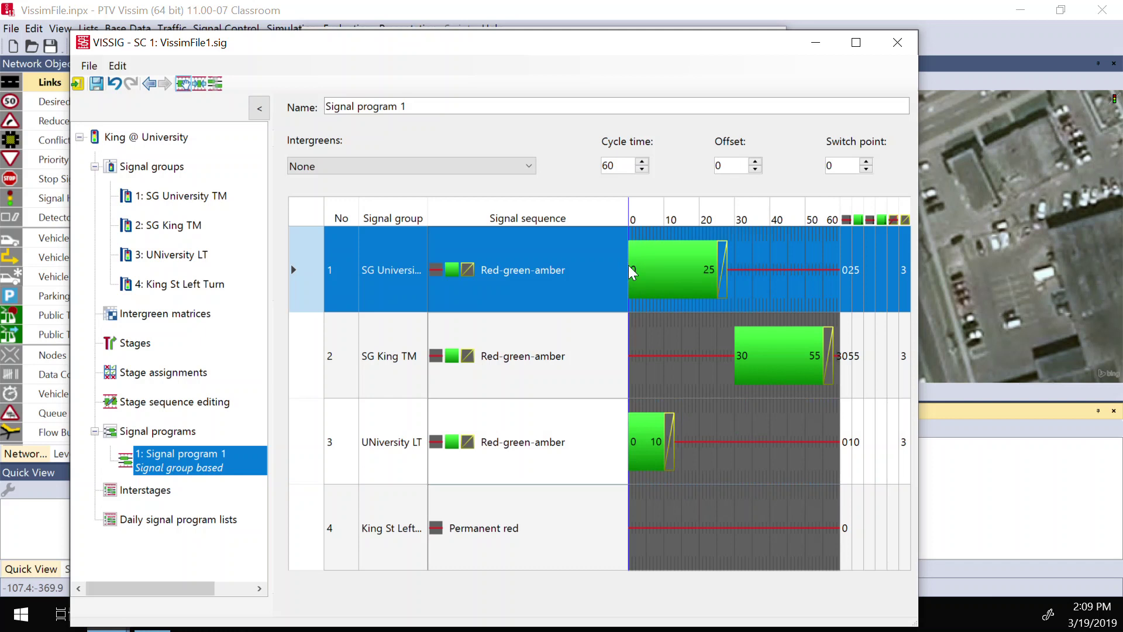
left_click_drag(633, 264, 677, 264)
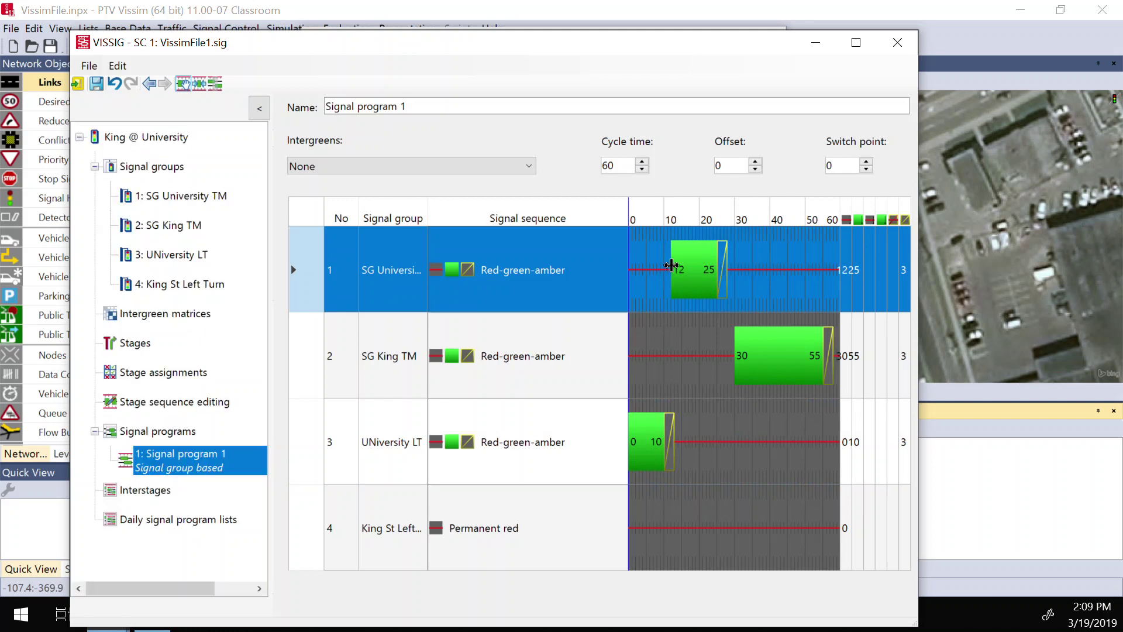
left_click_drag(674, 265, 684, 266)
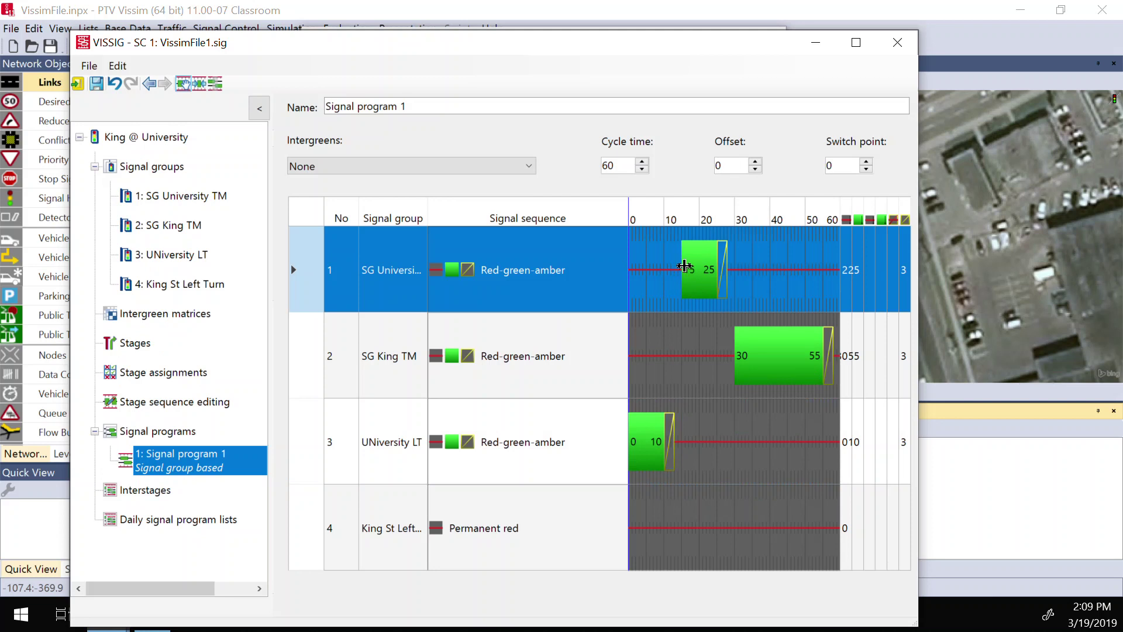
Try a cycle time of 90 s for the signal program and restore it to 60 s
left_click_drag(629, 171, 584, 164)
type("9")
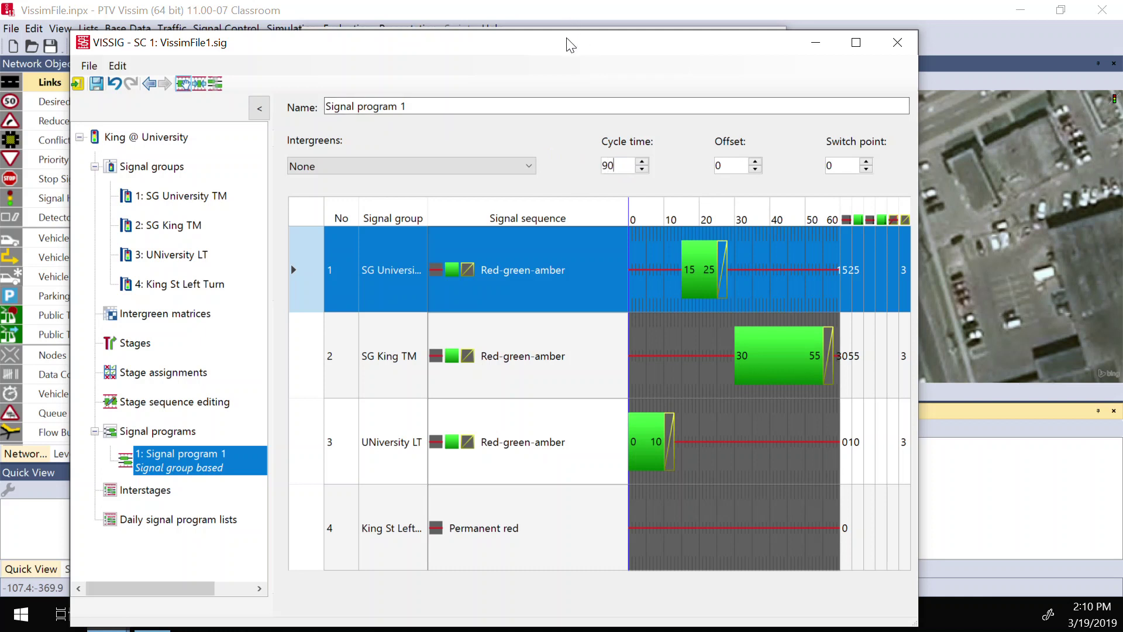
key("Return")
type("6")
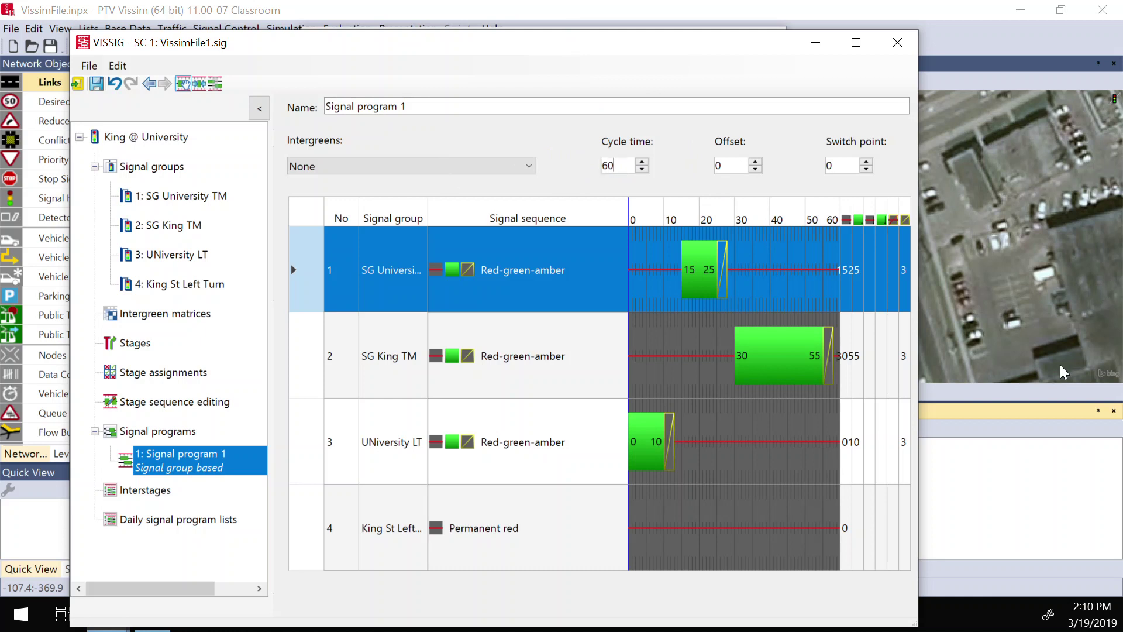
Set the King St Left Turn group's signal sequence to Red-green-amber
left_click(606, 515)
left_click(621, 515)
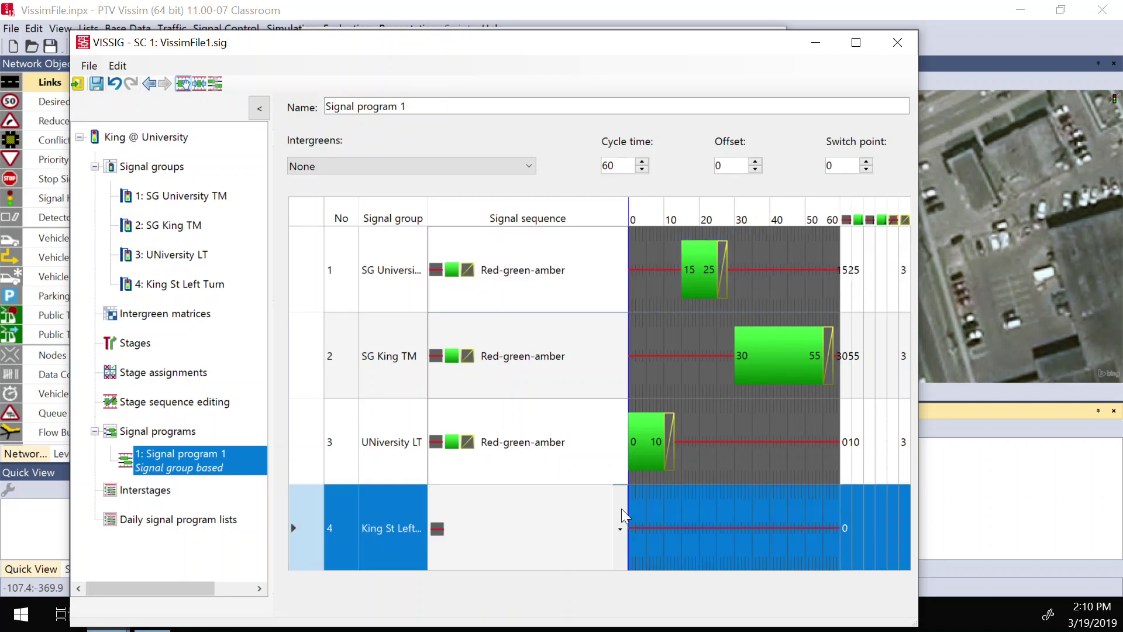
left_click(623, 515)
left_click(620, 527)
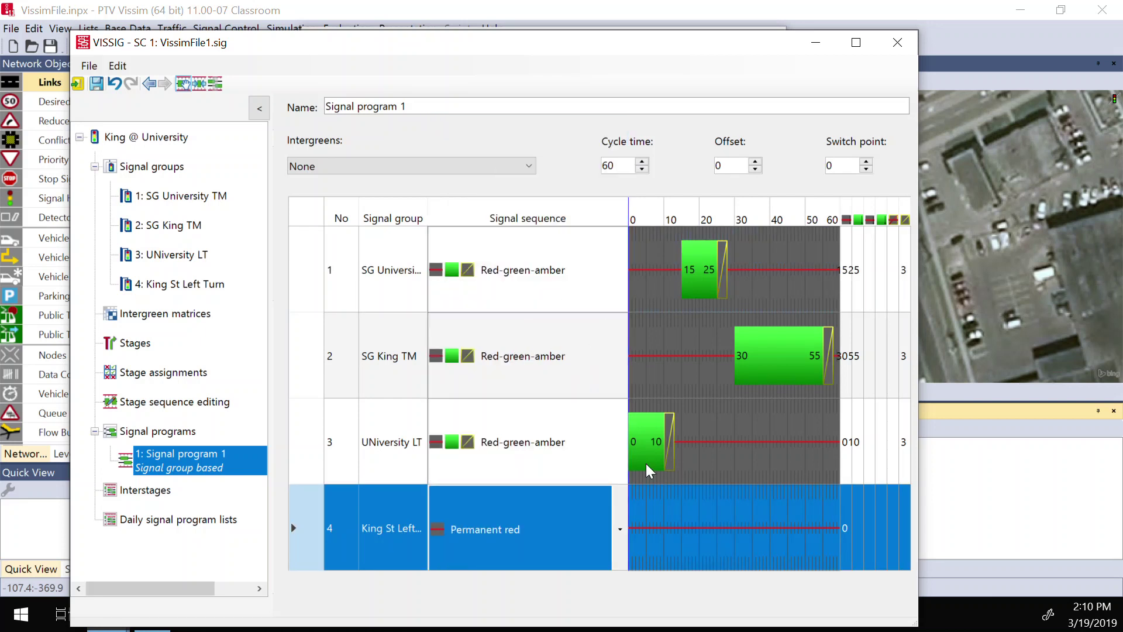
left_click(627, 529)
left_click(621, 528)
left_click(622, 528)
left_click(623, 527)
left_click(624, 528)
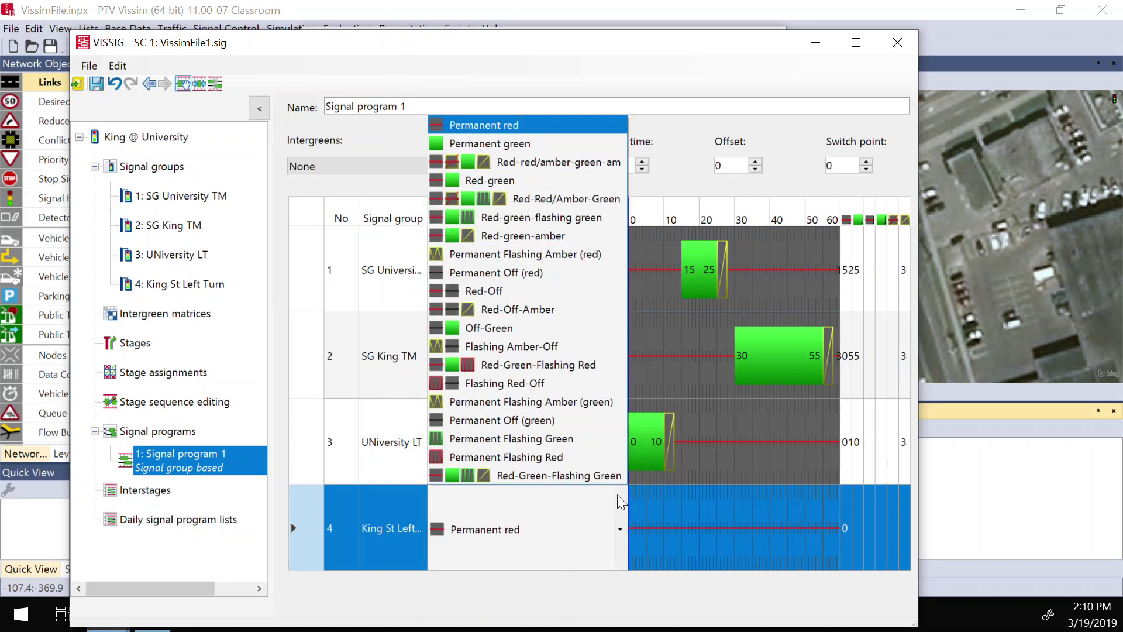
left_click(488, 244)
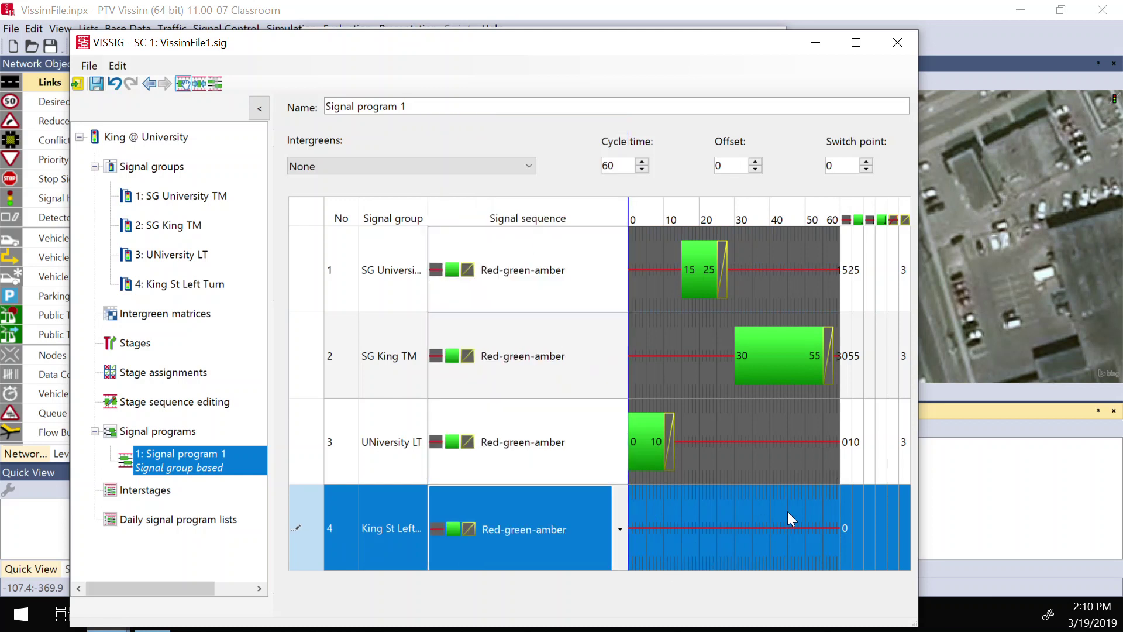
Set the King St Left Turn green from 30 to 40 s and start the SG King TM green at 45 s
left_click(723, 539)
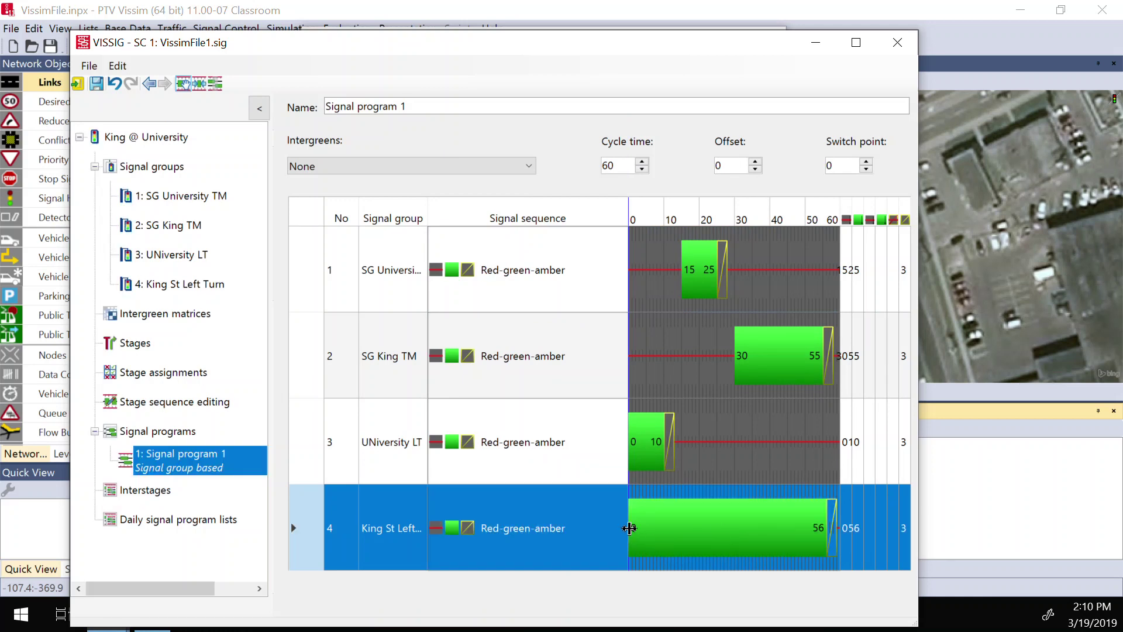
left_click_drag(724, 516, 751, 518)
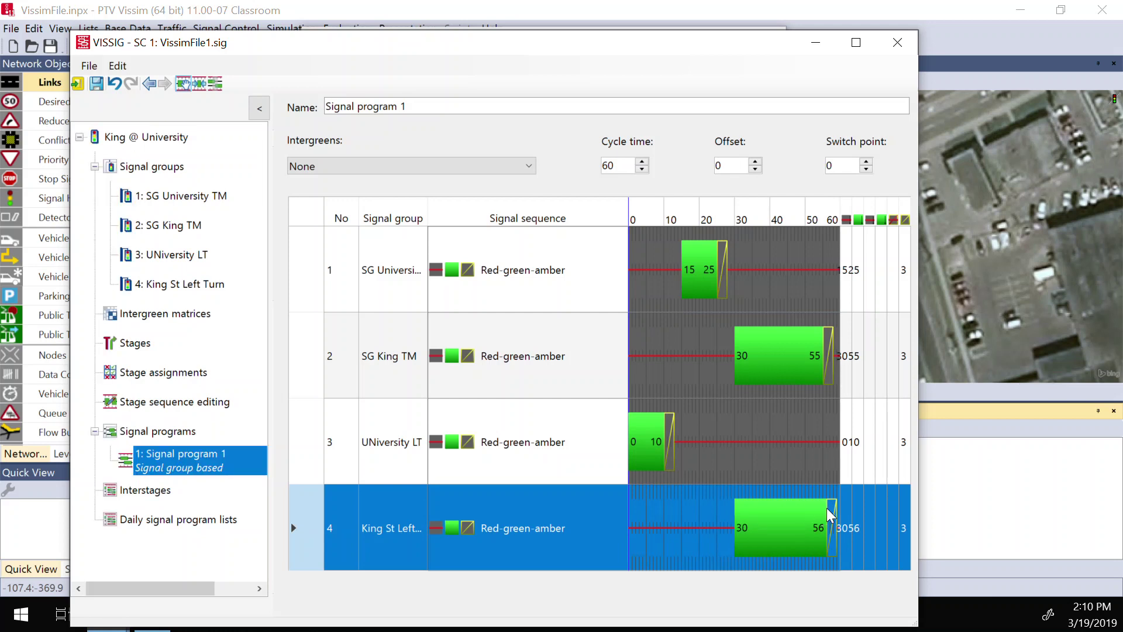
left_click_drag(825, 516, 767, 517)
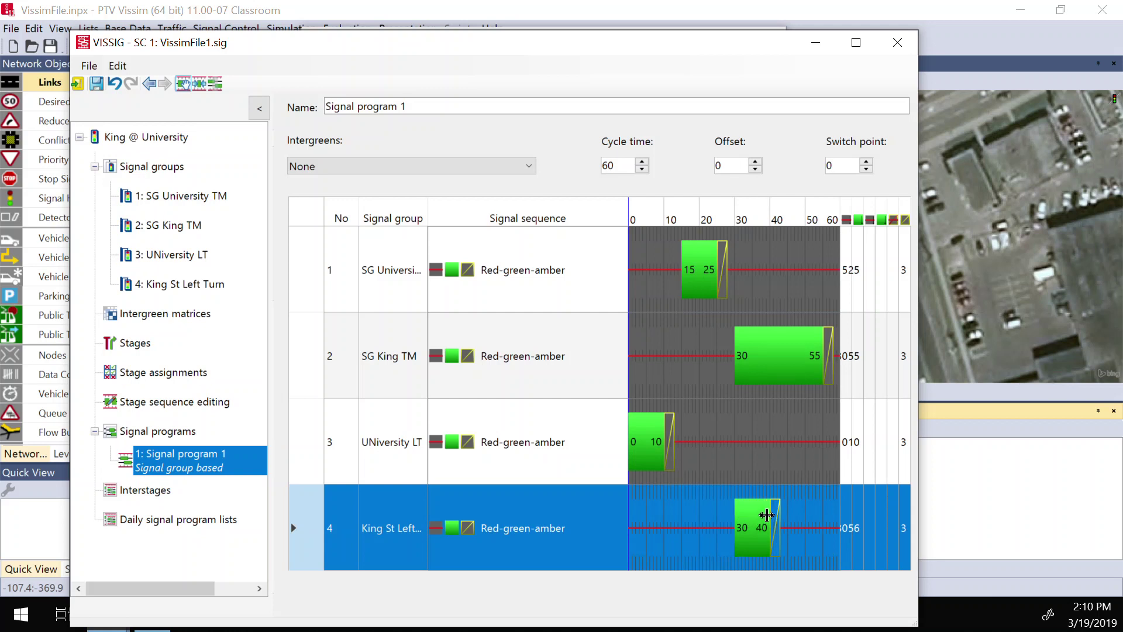
left_click(753, 349)
left_click_drag(734, 353, 790, 346)
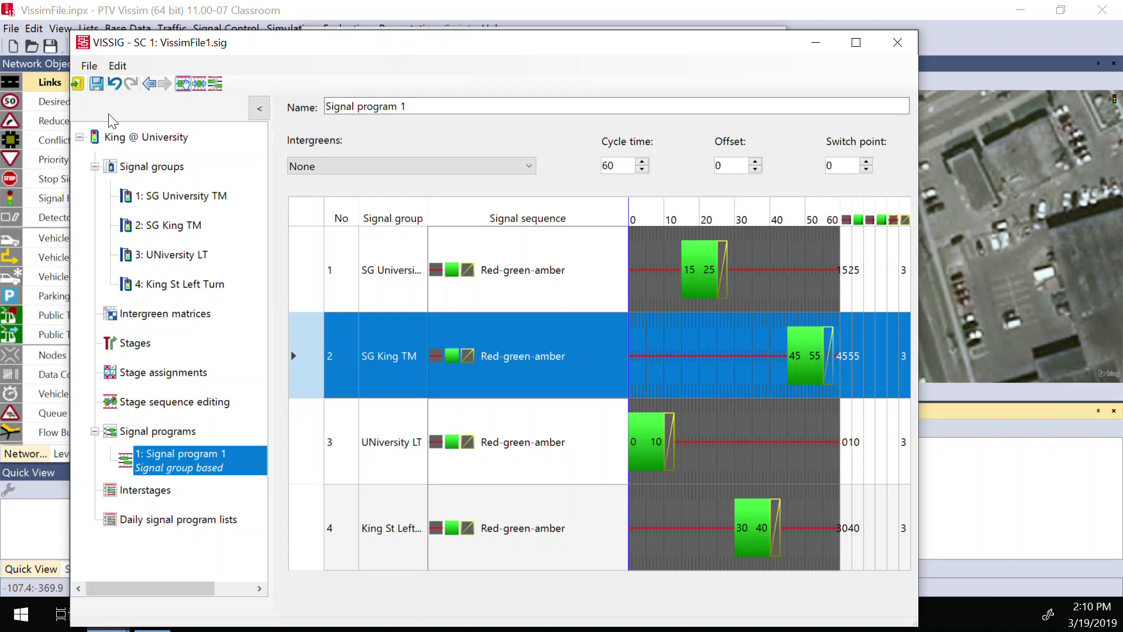
Save the signal program, close the signal control editor and accept the signal controller settings
left_click(96, 85)
left_click(897, 42)
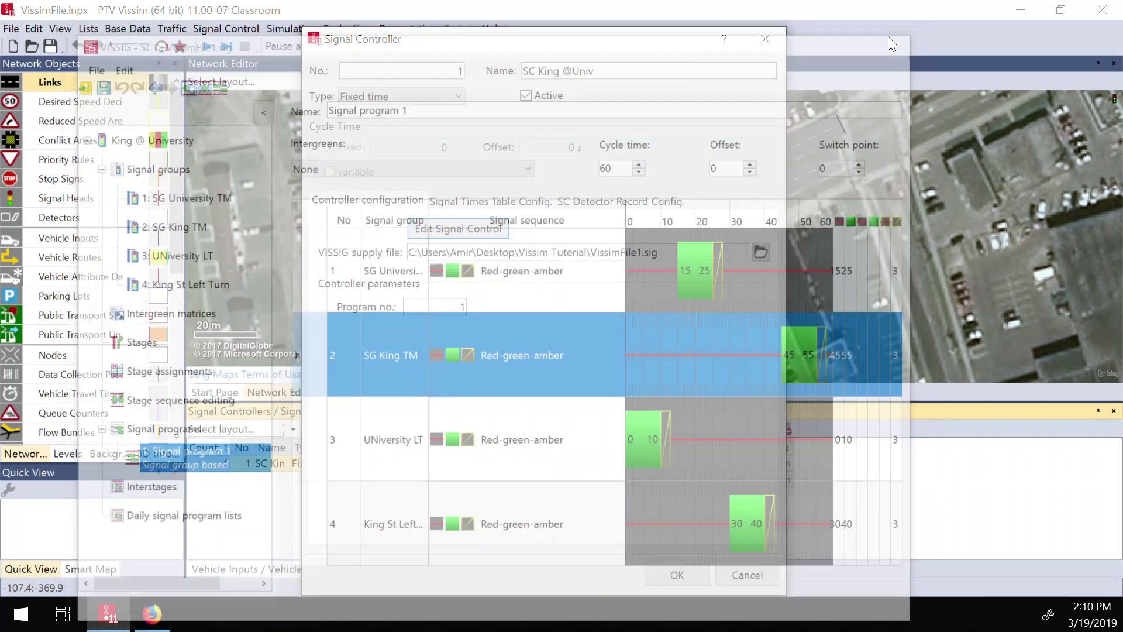
left_click(675, 572)
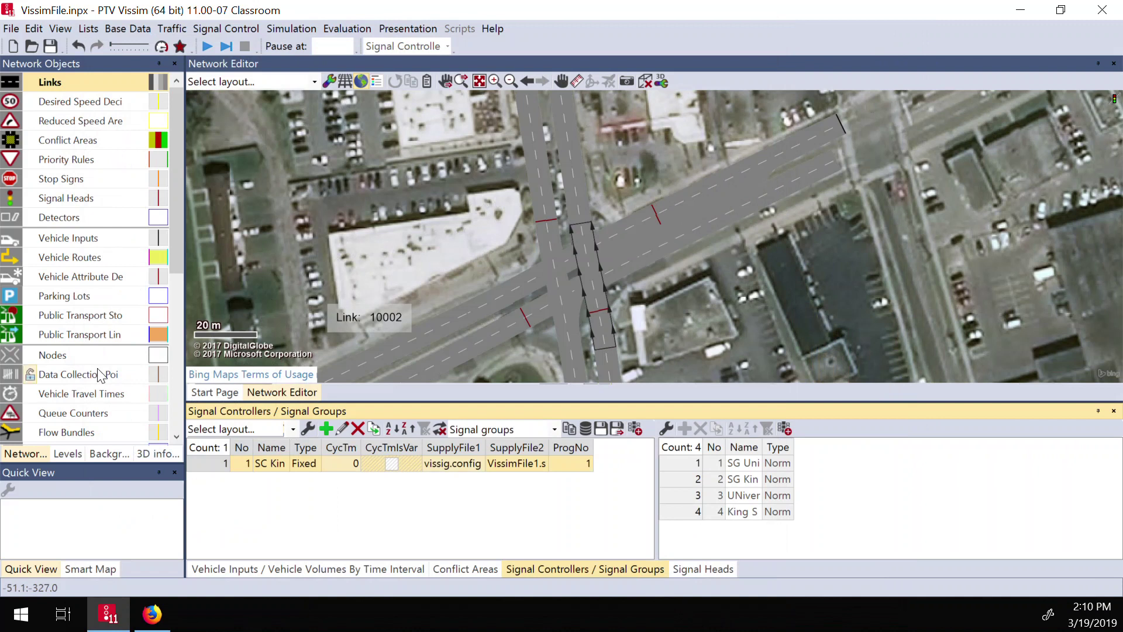
Add a signal head near the stop end of left-turn link 11, lane 1, and assign it to signal group UNiversity LT
left_click(132, 199)
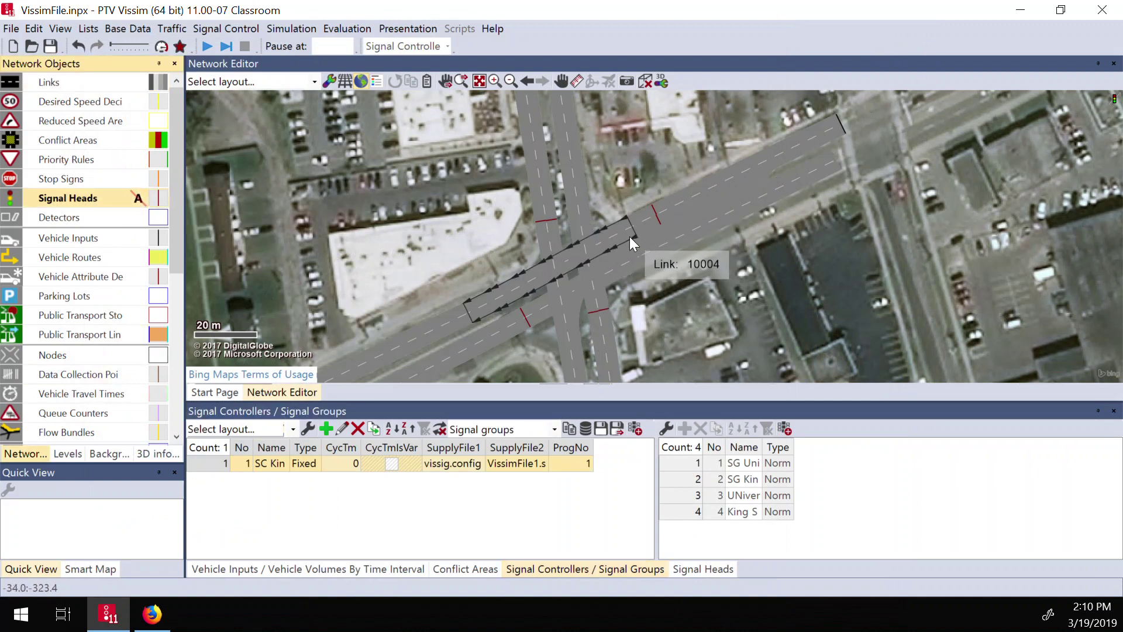
right_click(625, 247)
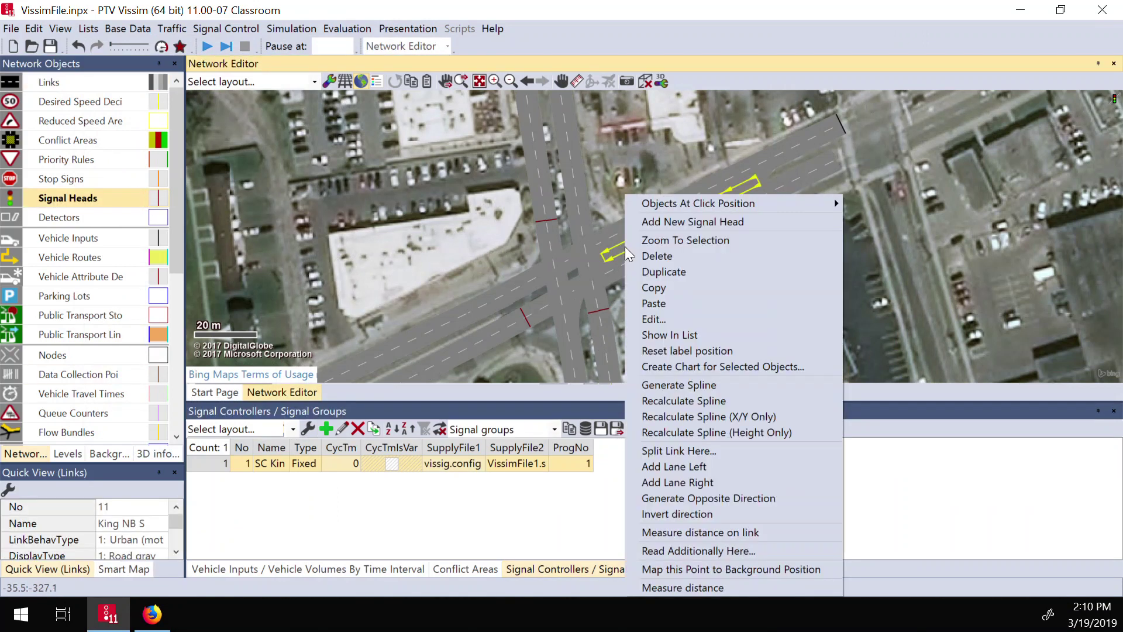
left_click(681, 224)
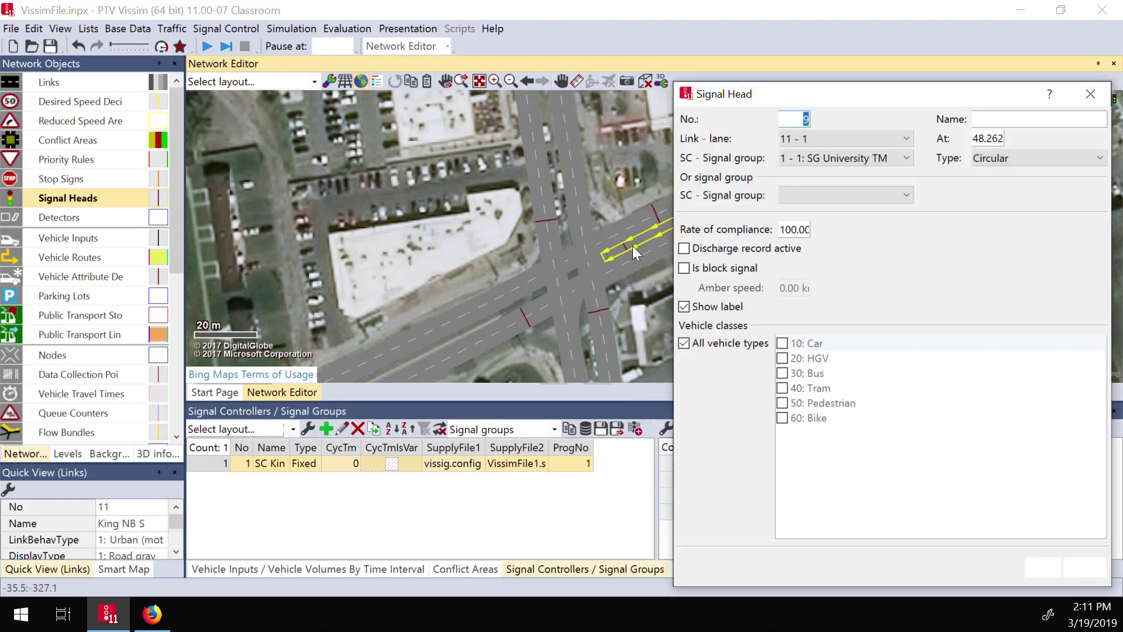
left_click(841, 159)
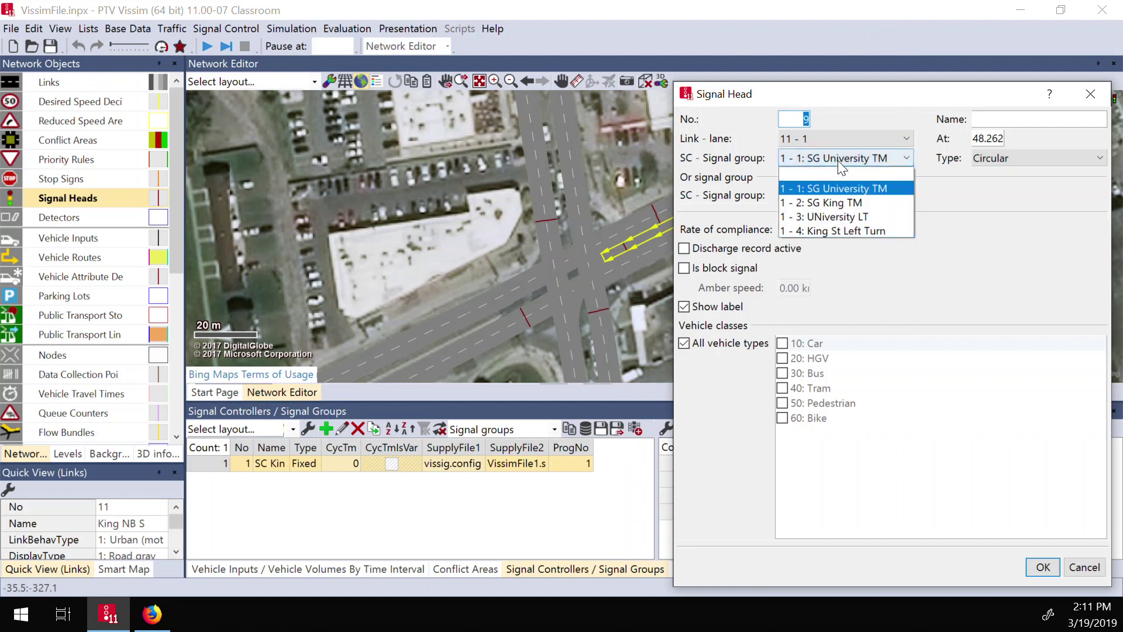
left_click(826, 217)
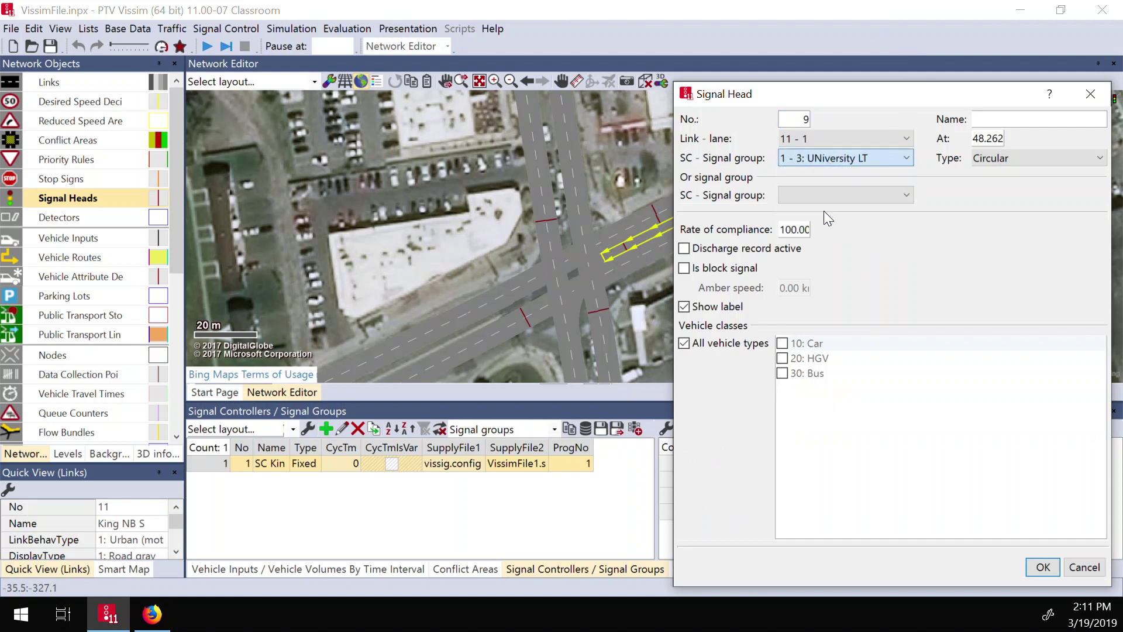
left_click(1047, 567)
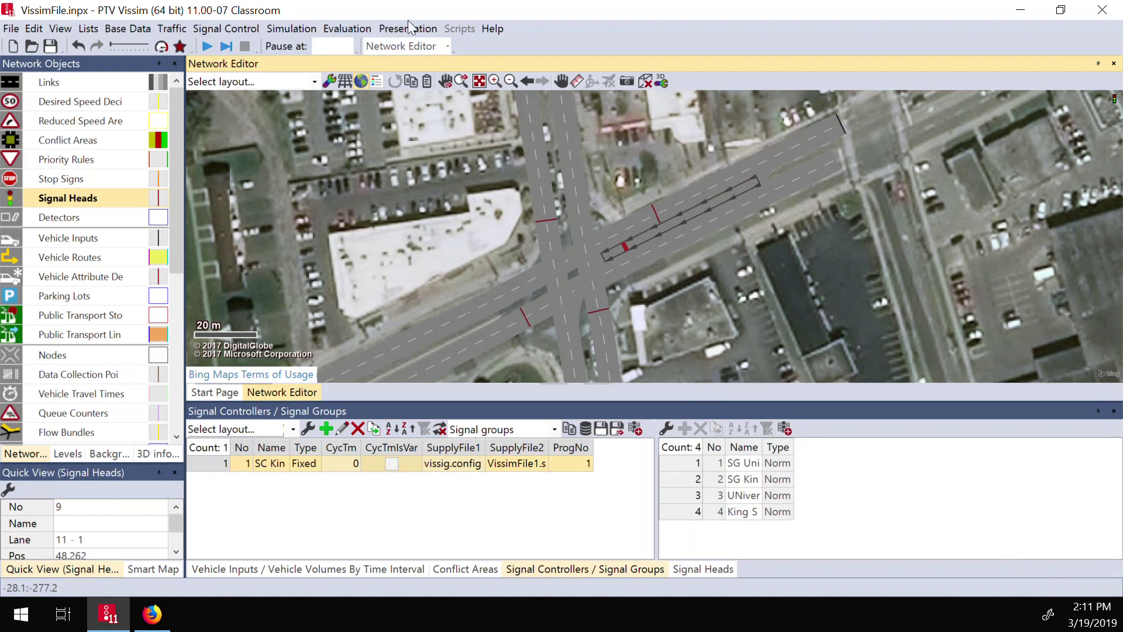
Save the network changes, run the simulation to check the left-turn signal, and stop it
left_click(207, 46)
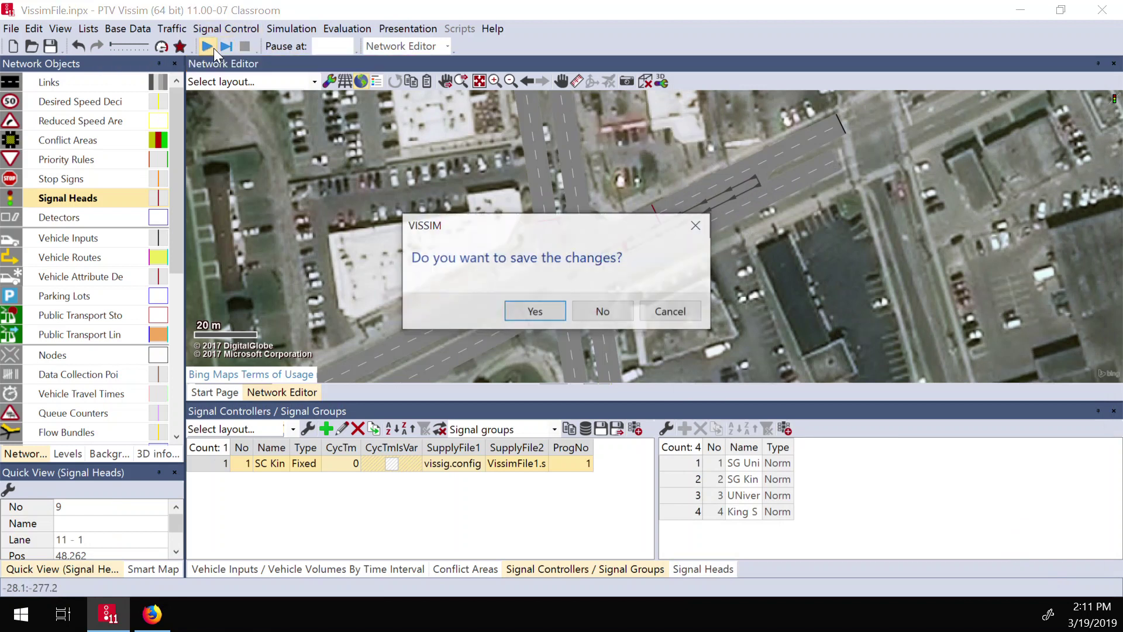
left_click(521, 311)
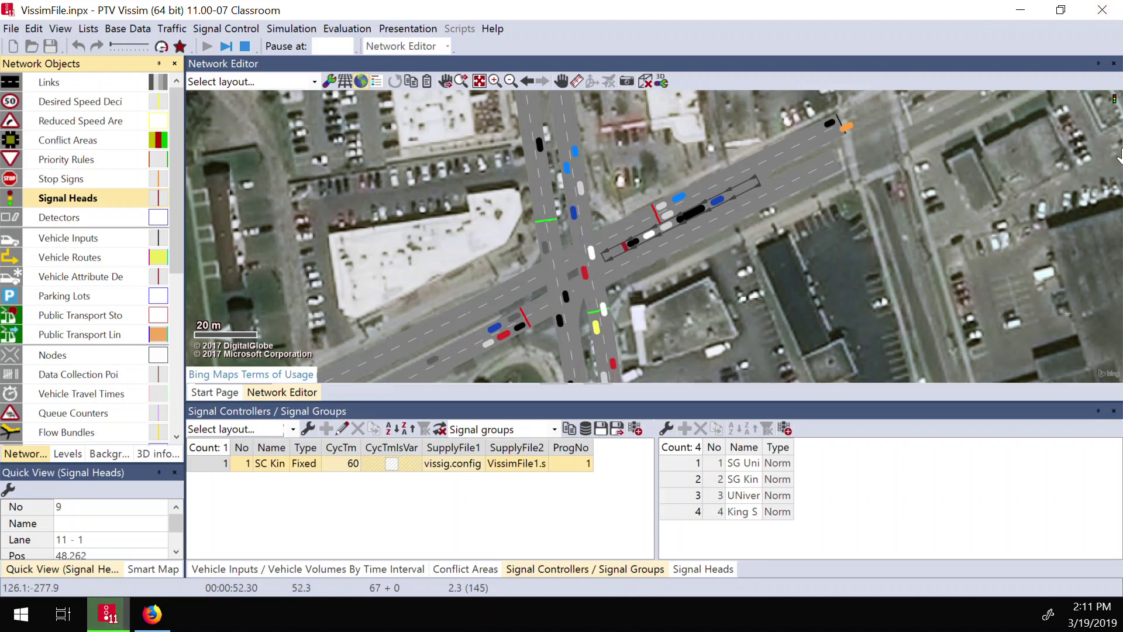
left_click(245, 45)
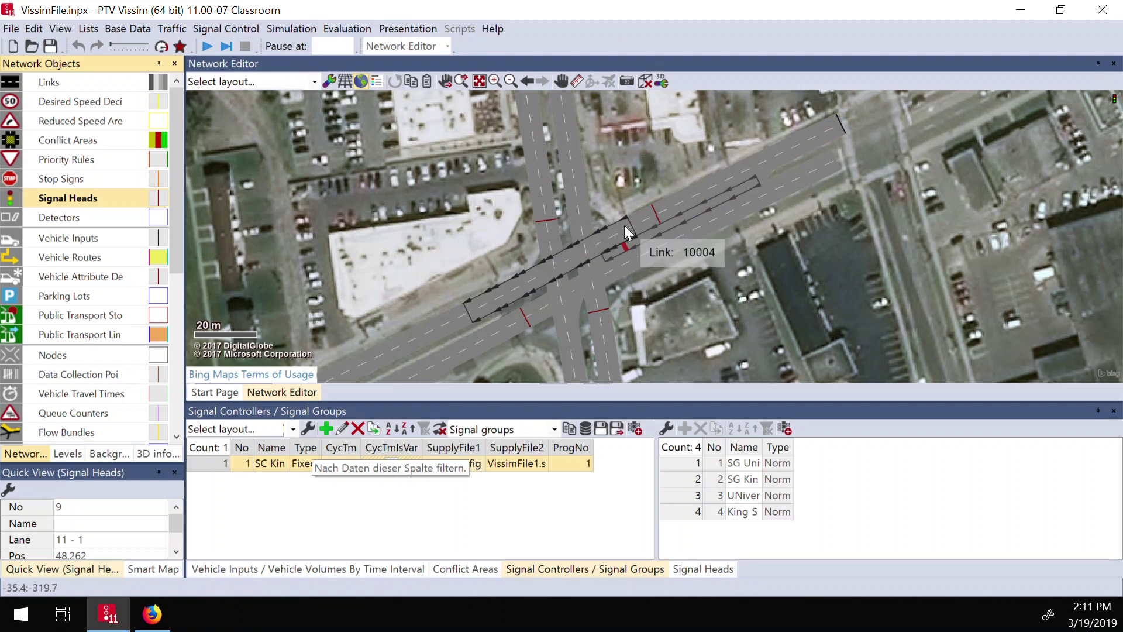
Check the signal group assigned to the left-turn signal head and review the green times in Signal program 1
double_click(625, 251)
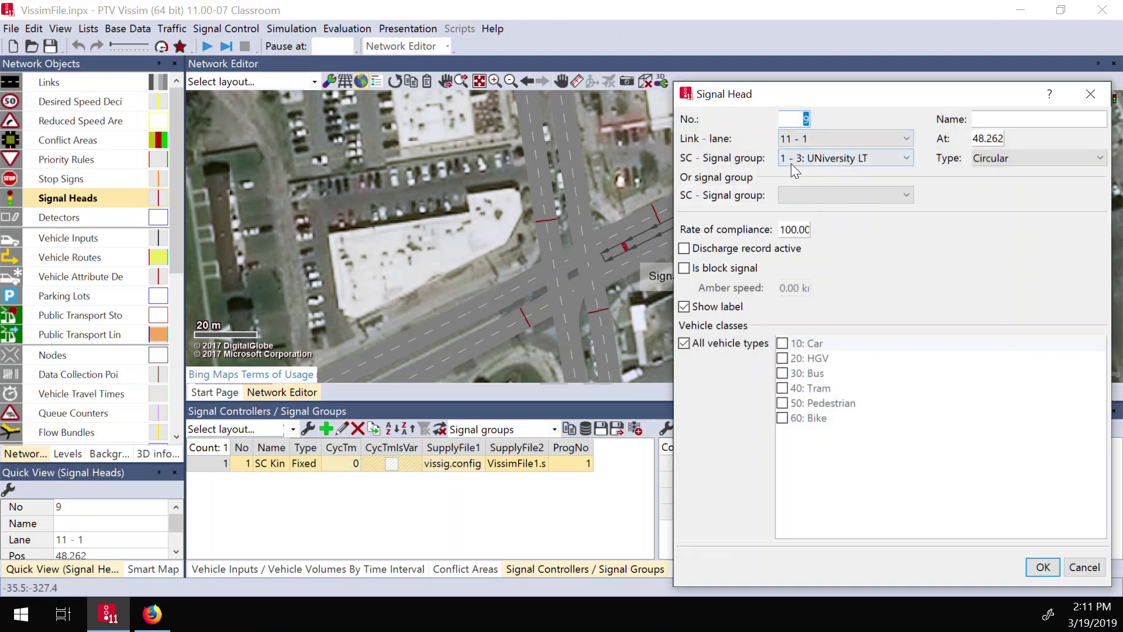
left_click(1091, 92)
left_click(225, 28)
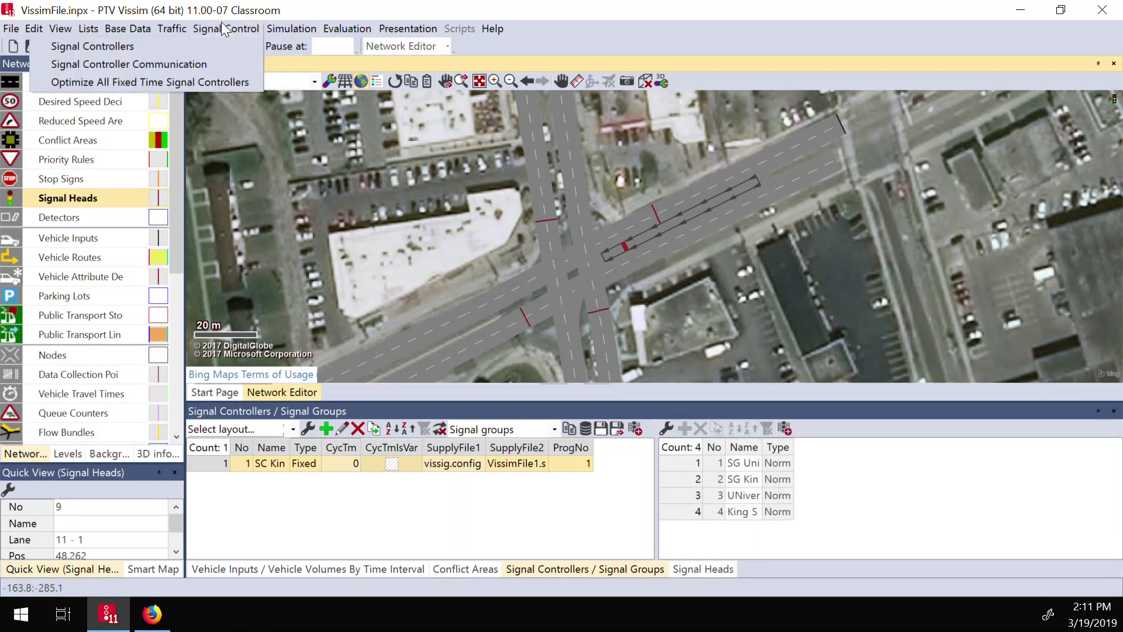
left_click(254, 45)
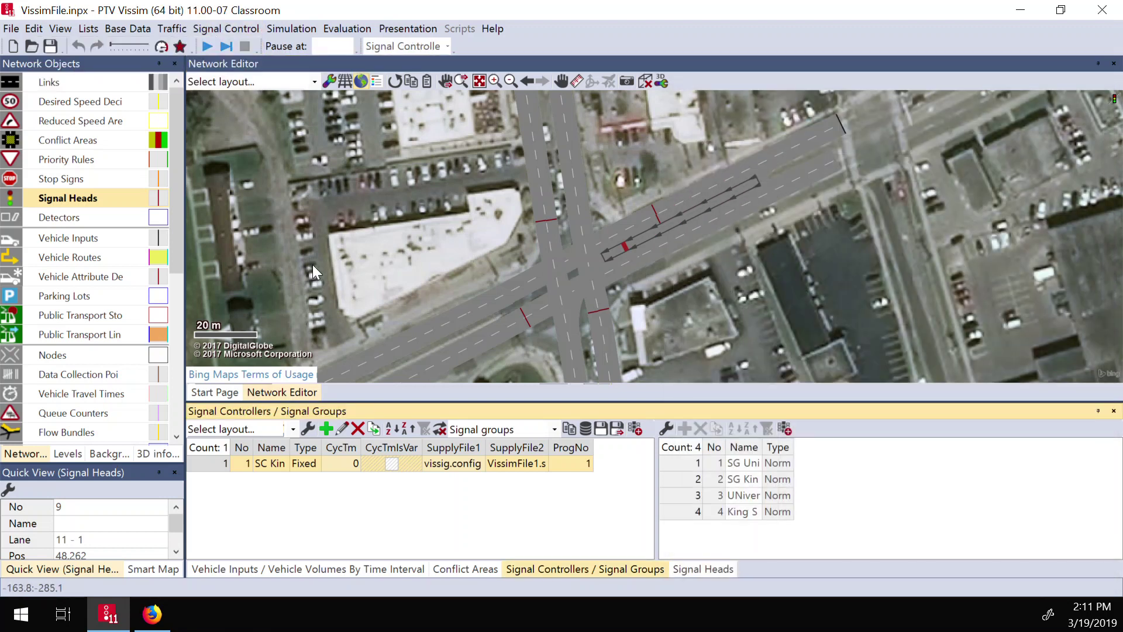
double_click(221, 460)
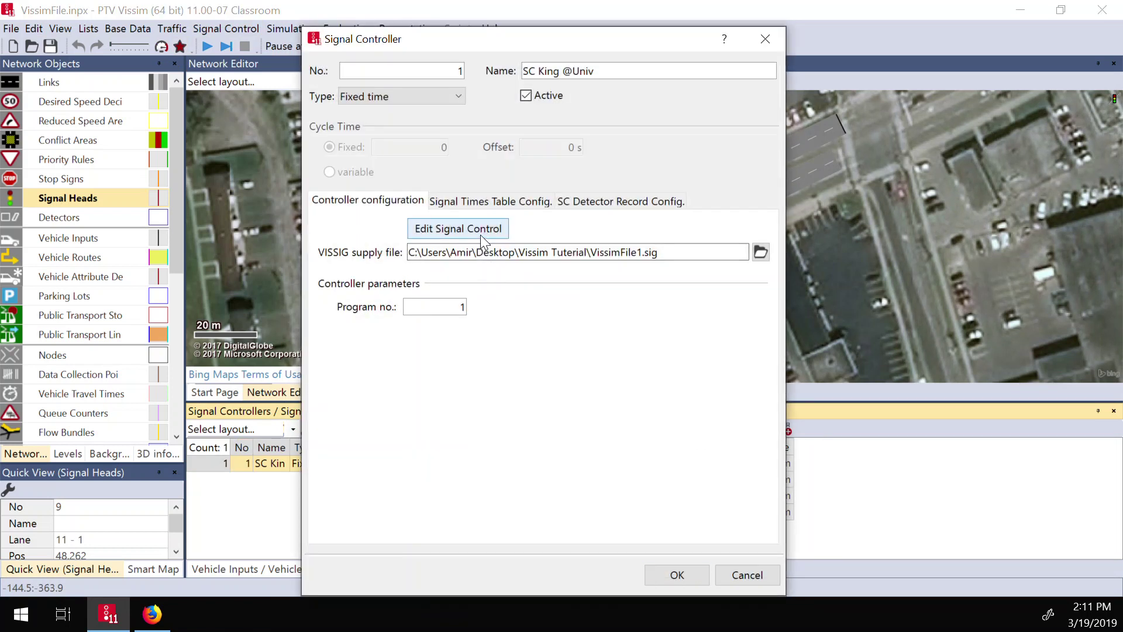
left_click(480, 234)
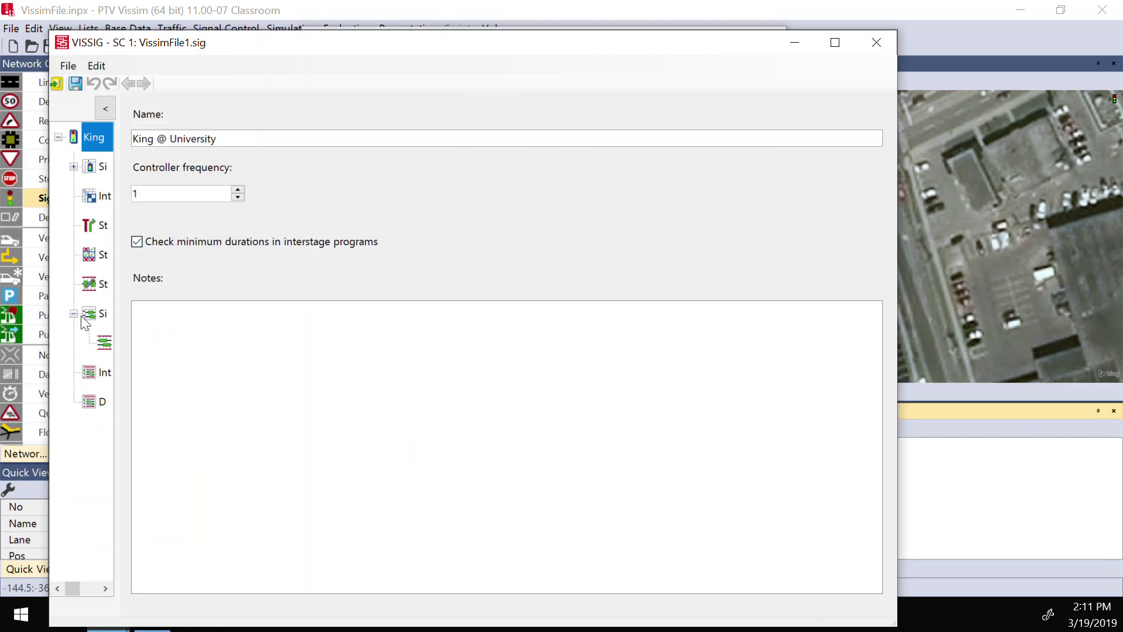
left_click(102, 342)
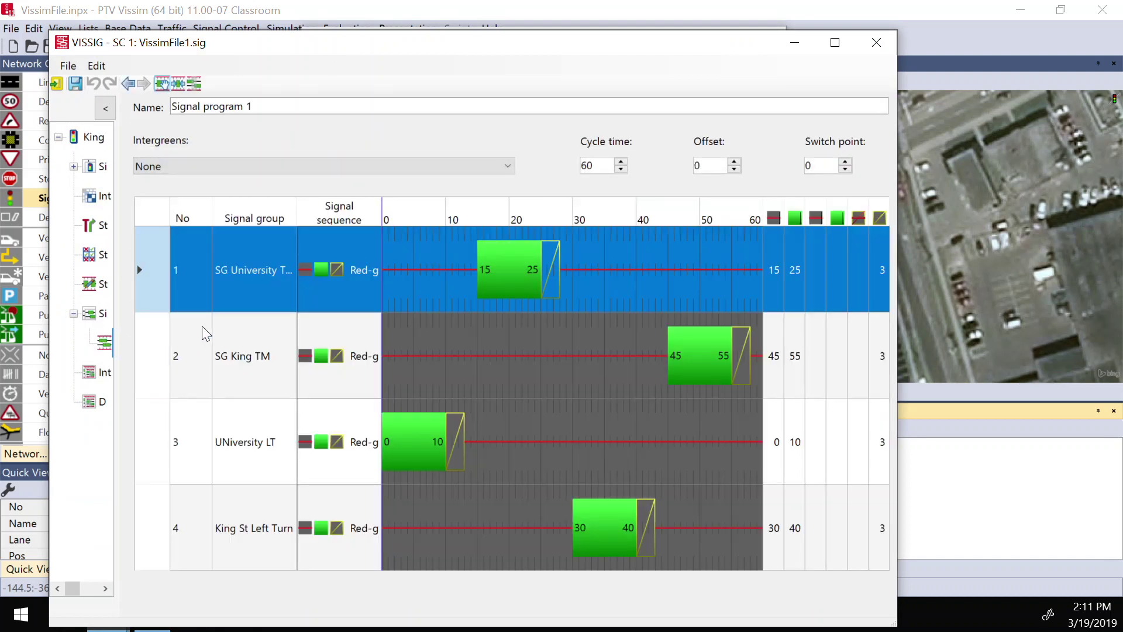
left_click(244, 451)
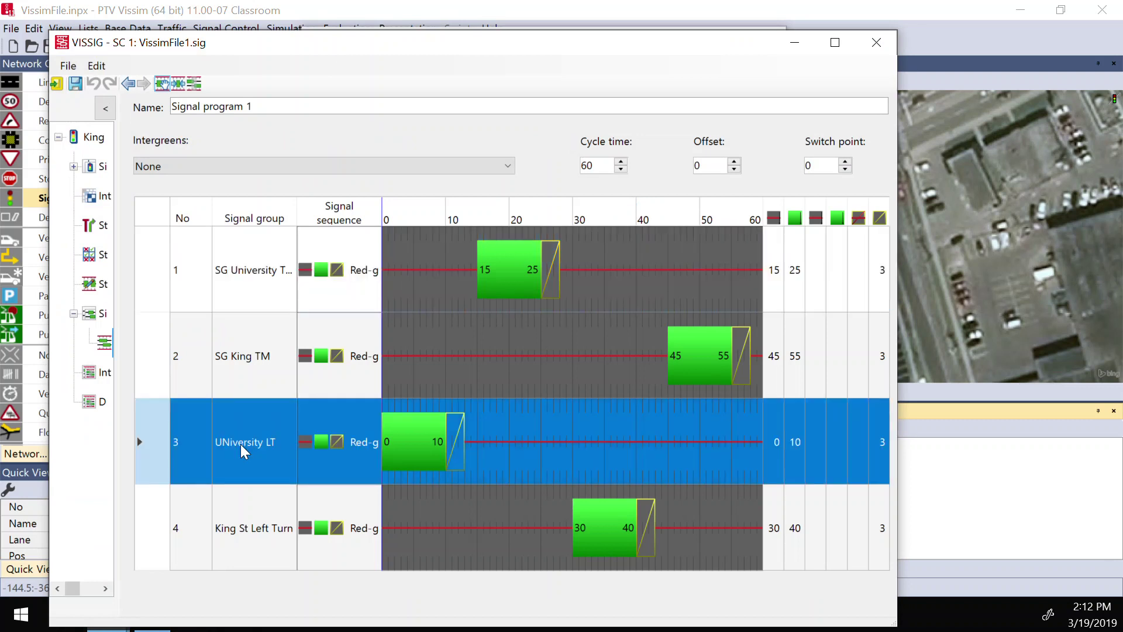
left_click(242, 165)
left_click(293, 176)
left_click(876, 42)
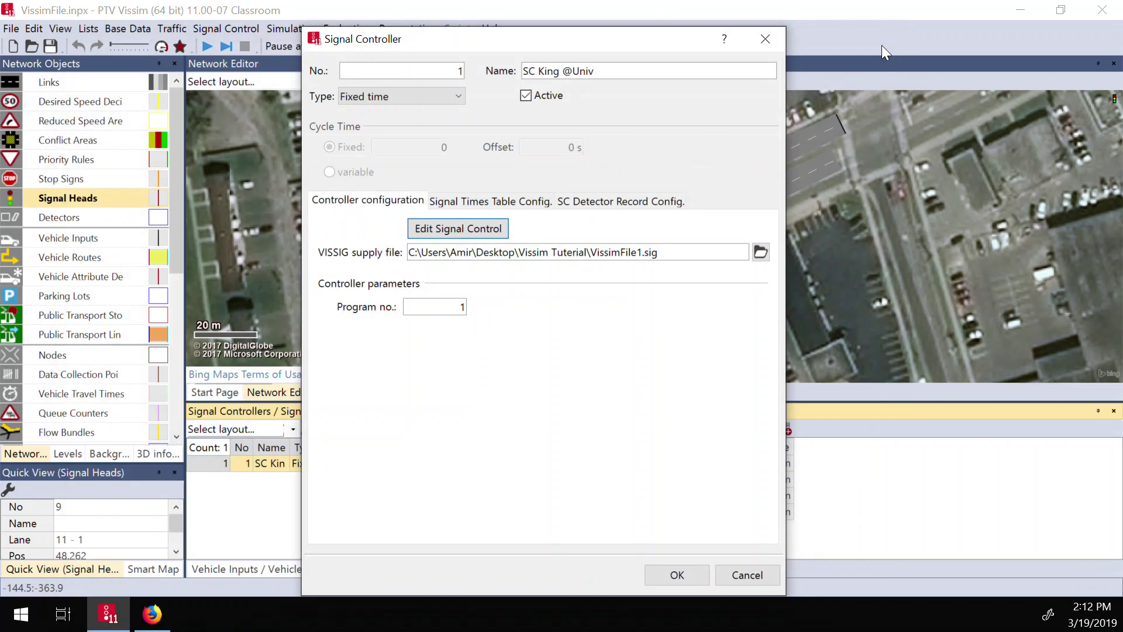
left_click(773, 39)
Run the simulation, watch the westbound left-turn lane at its signal head up close, and stop the run
left_click(673, 316)
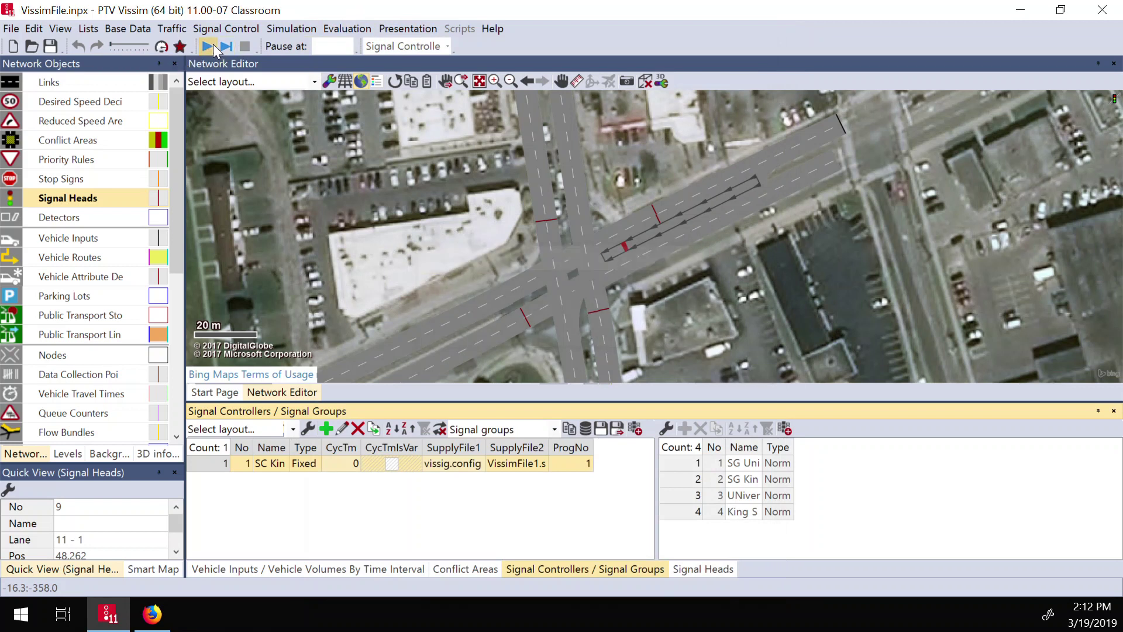
key("F5")
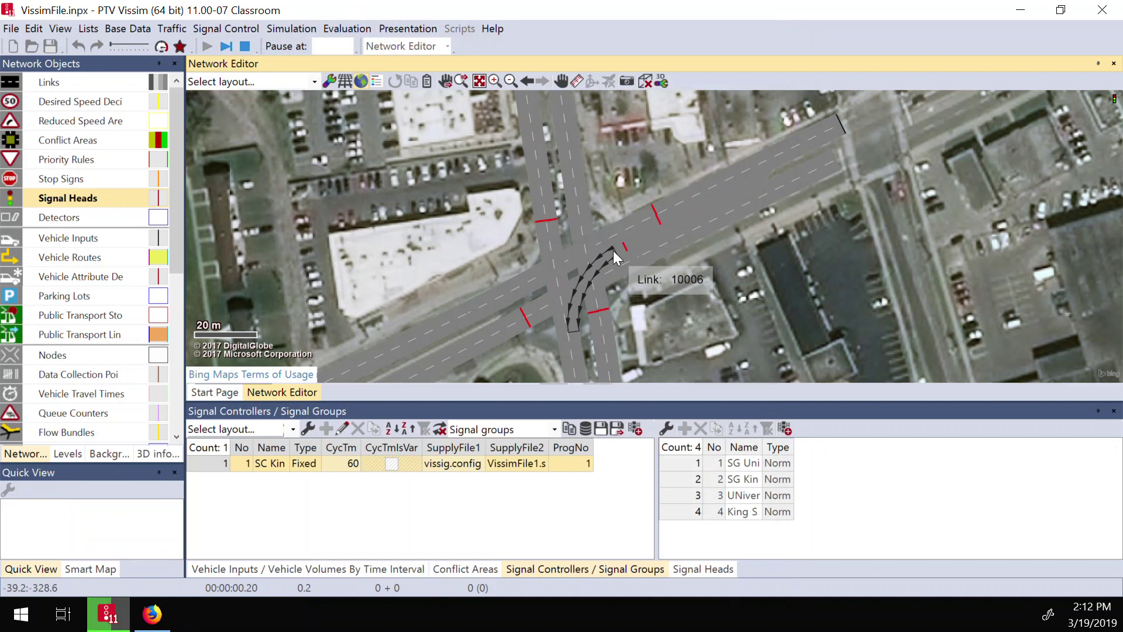
scroll(613, 250, "up", 3)
scroll(614, 242, "up", 1)
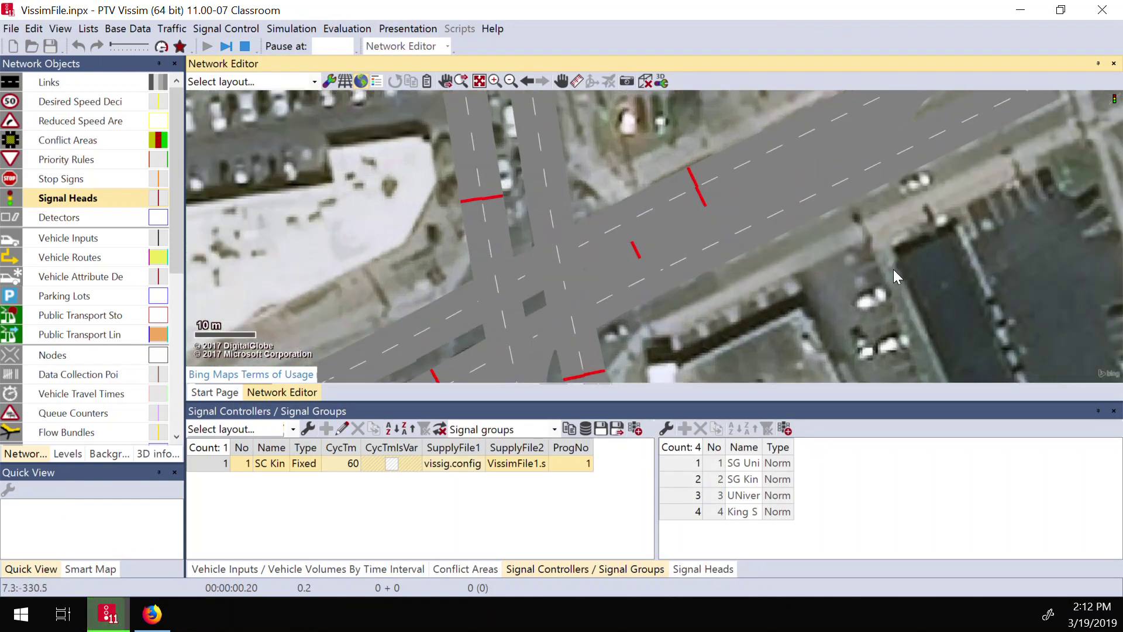
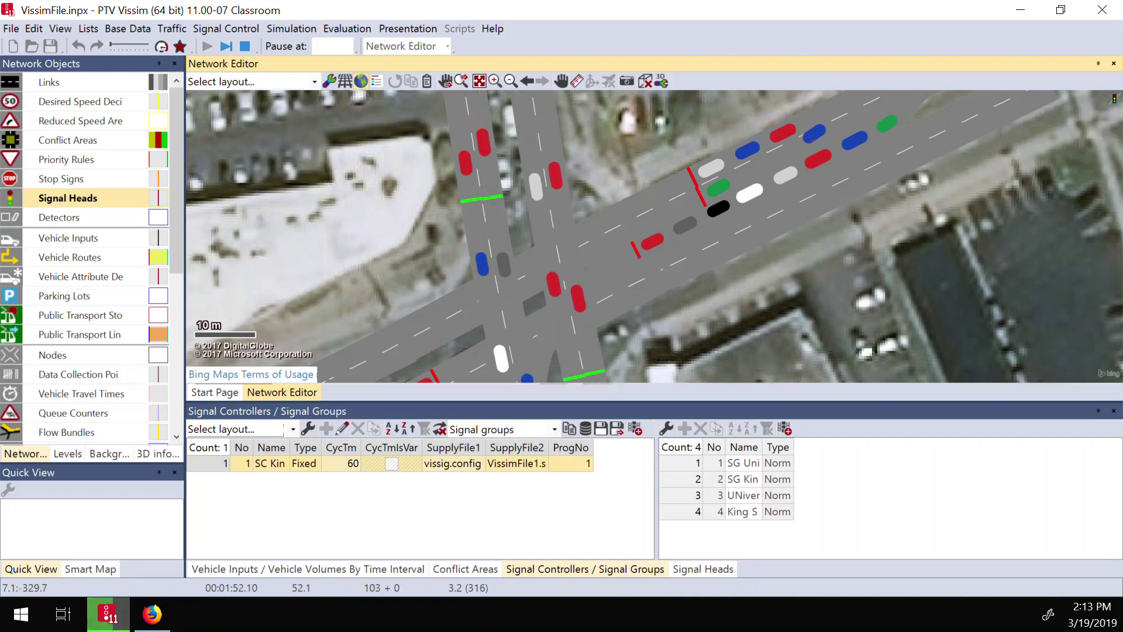
left_click(244, 47)
Assign SG University TM as the alternative signal group of the left-turn signal head on link 11, lane 1
left_click(640, 251)
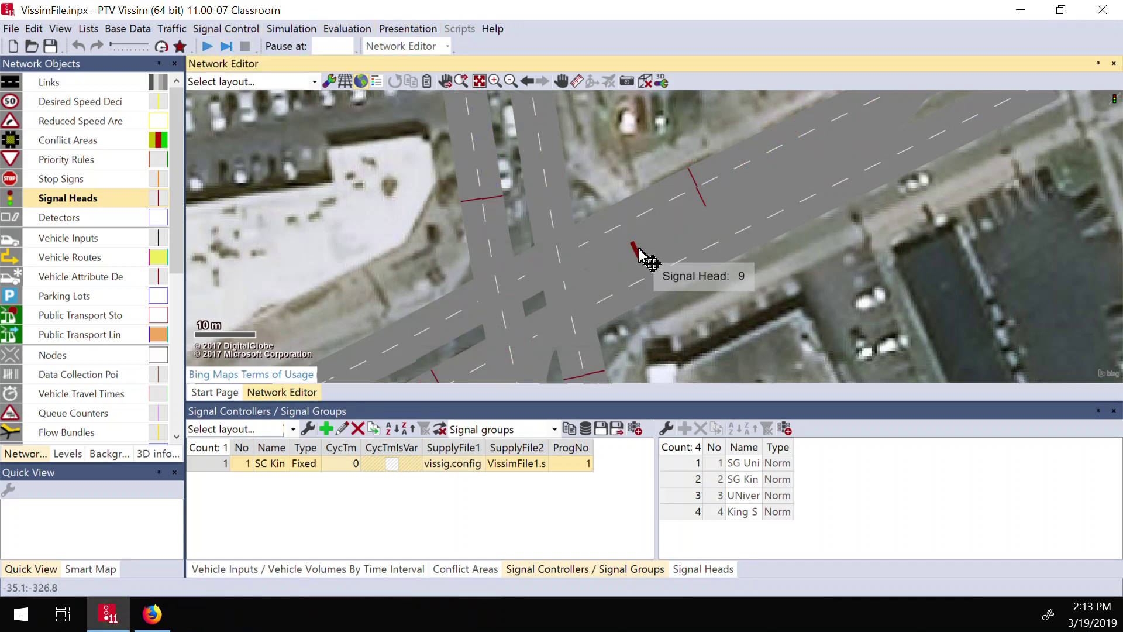
left_click(639, 252)
double_click(637, 253)
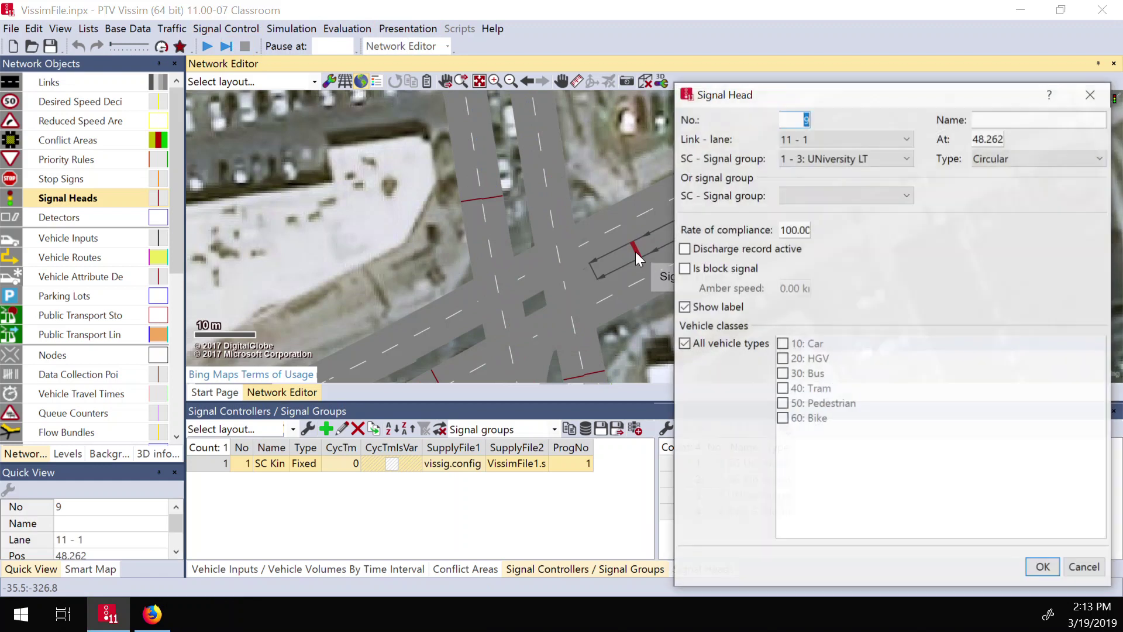
left_click(849, 197)
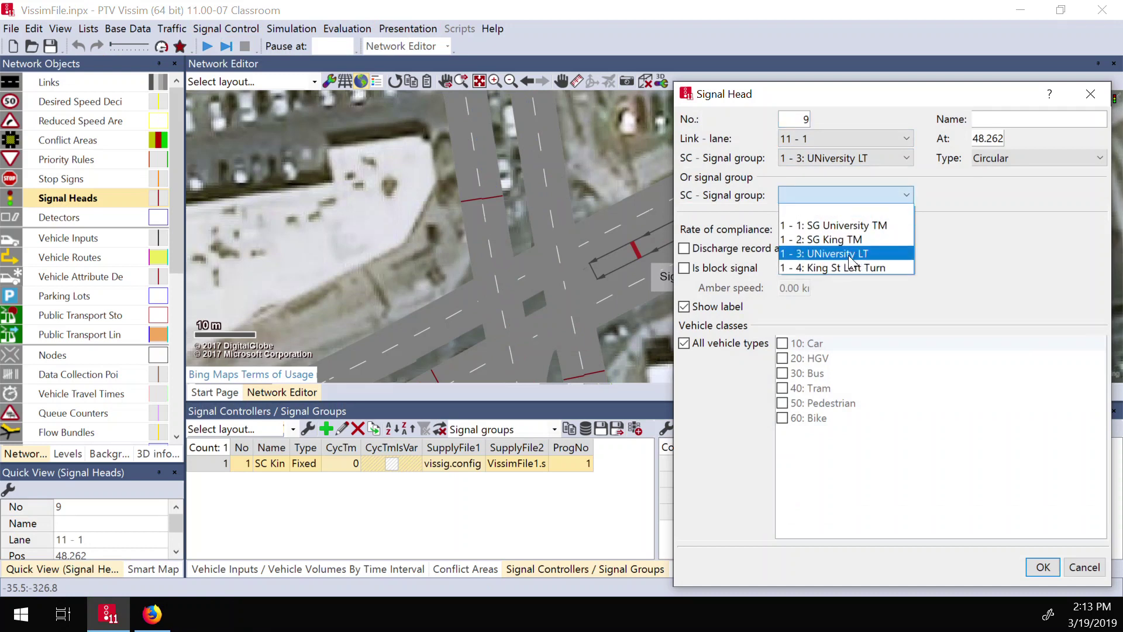
left_click(846, 225)
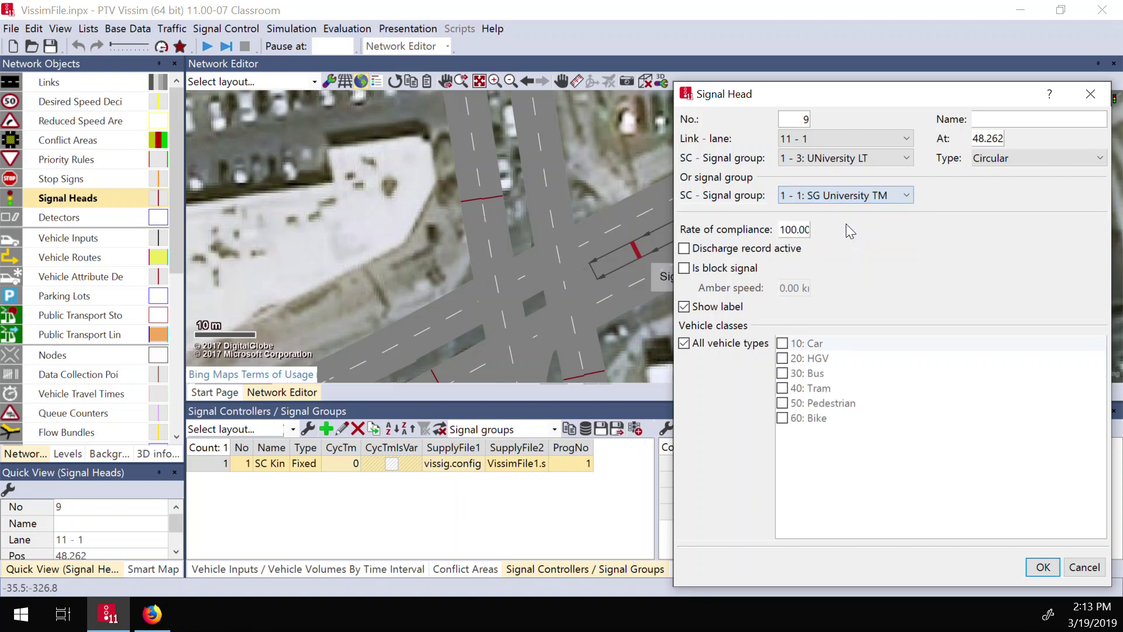
left_click(1045, 564)
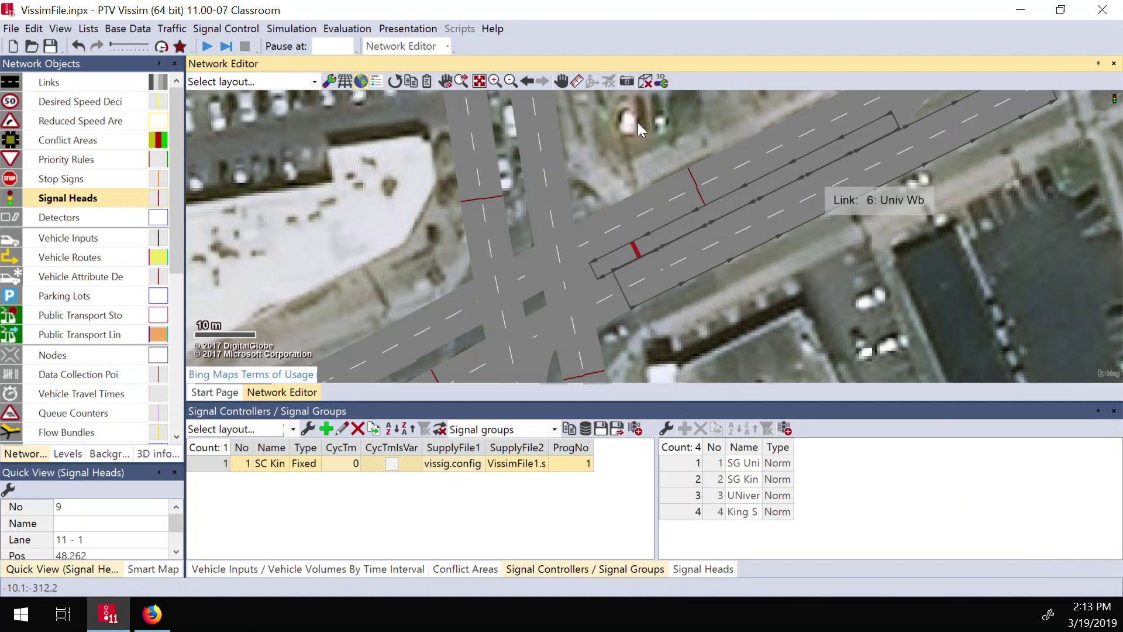
Save the signal head change, run the simulation to observe the left turns against opposing through traffic, and stop it
left_click(215, 48)
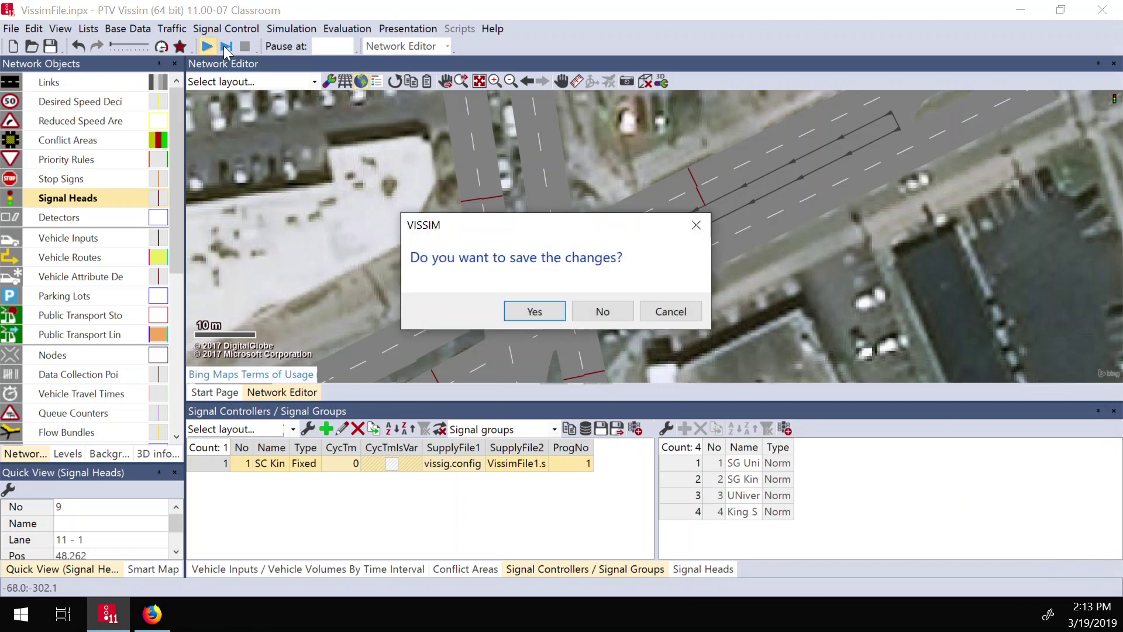
left_click(532, 310)
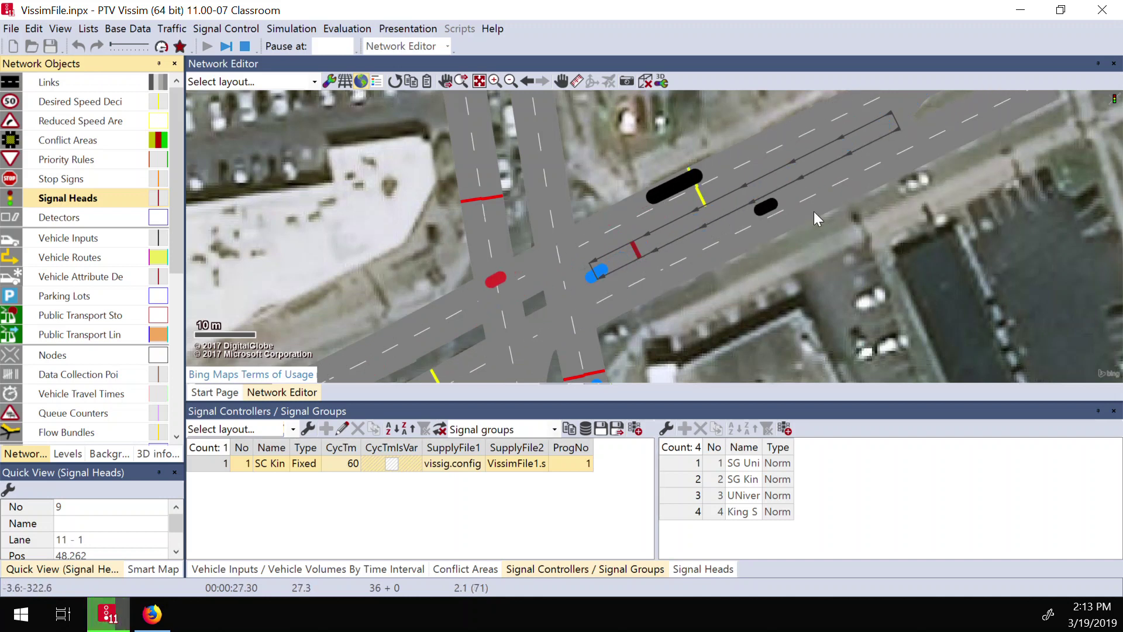
left_click(911, 259)
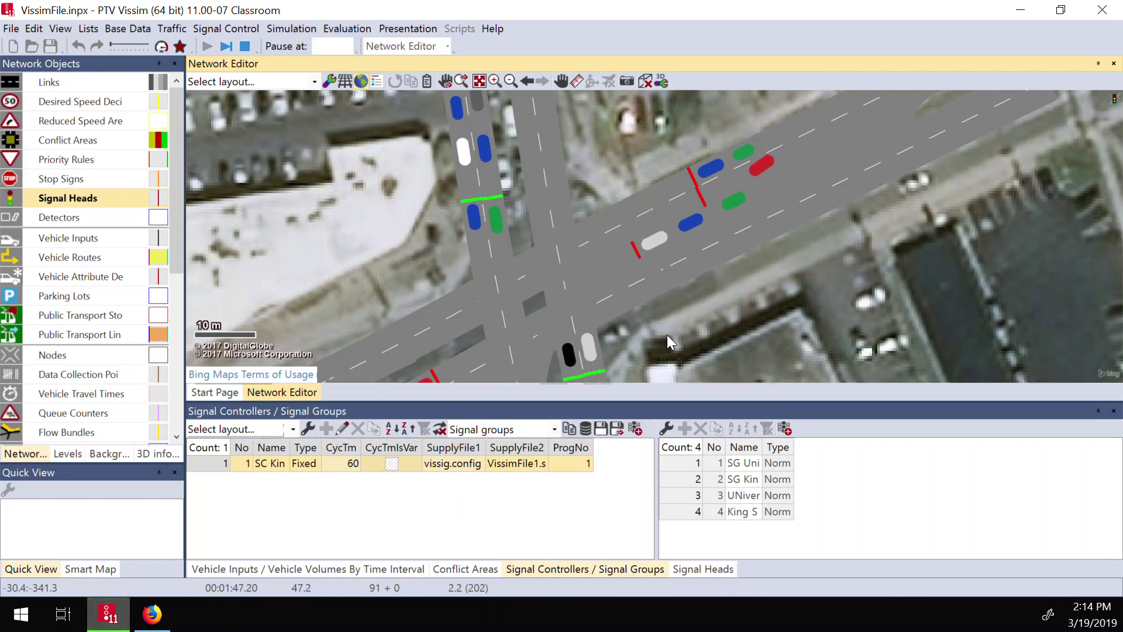
scroll(666, 334, "up", 3)
scroll(758, 236, "down", 2)
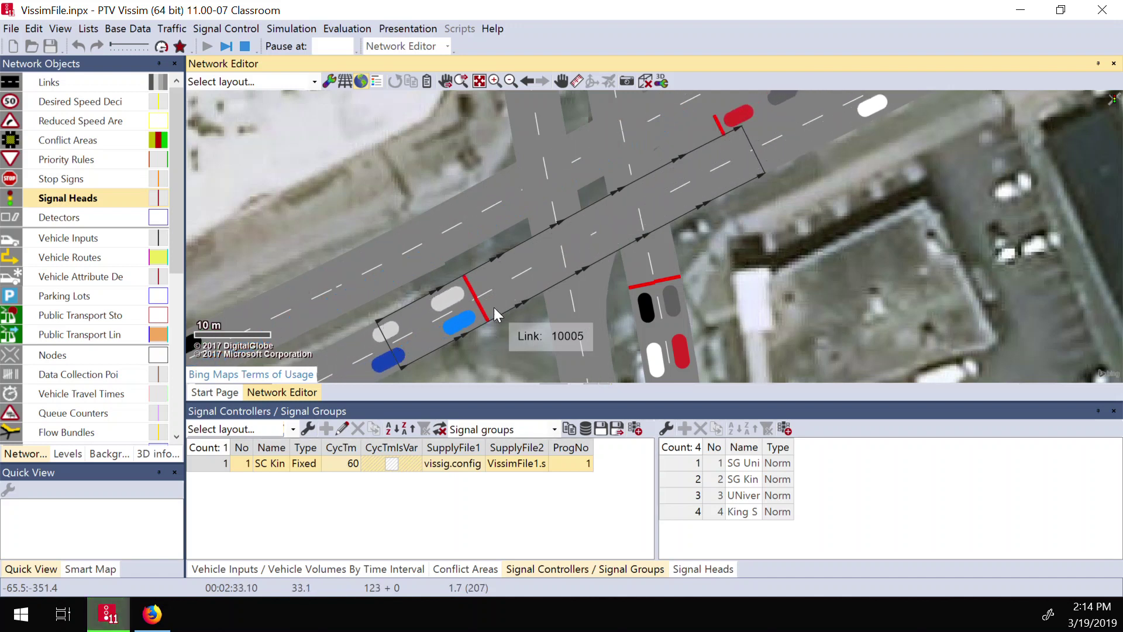
left_click(245, 46)
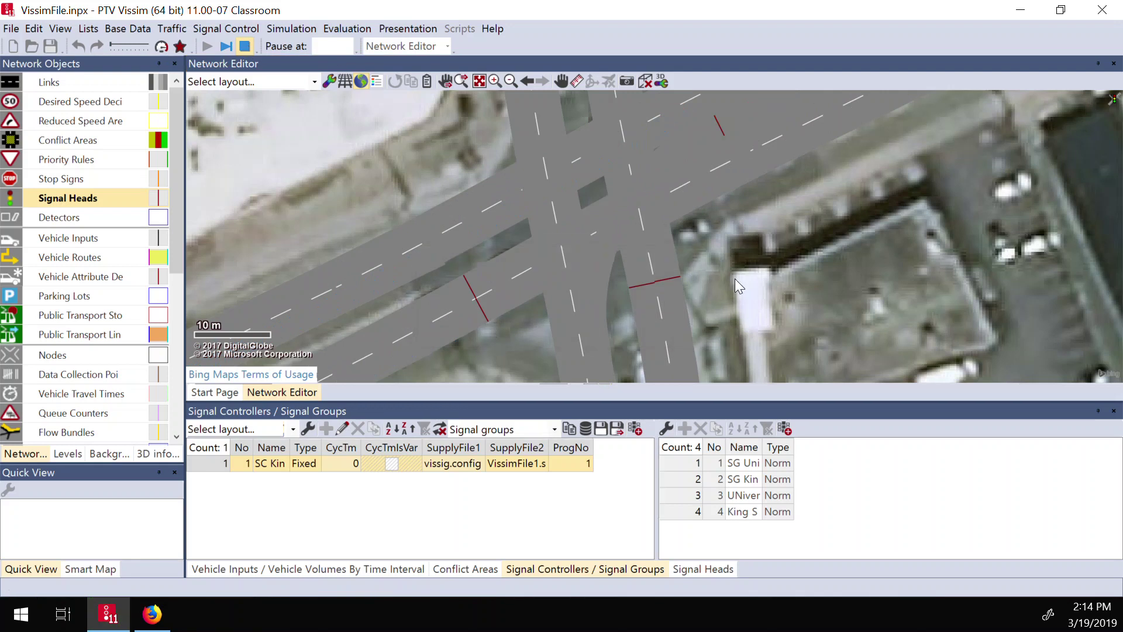
Set the conflict area between through connector 10005 and left-turn connector 10006 to "2 waits for 1"
left_click(68, 143)
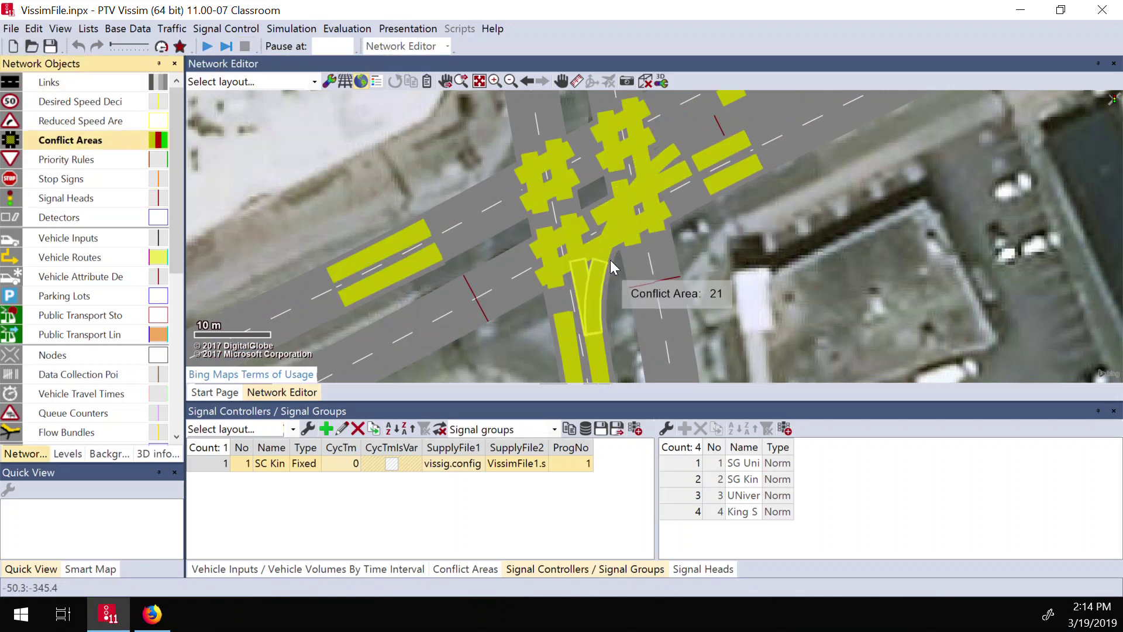
left_click(599, 245)
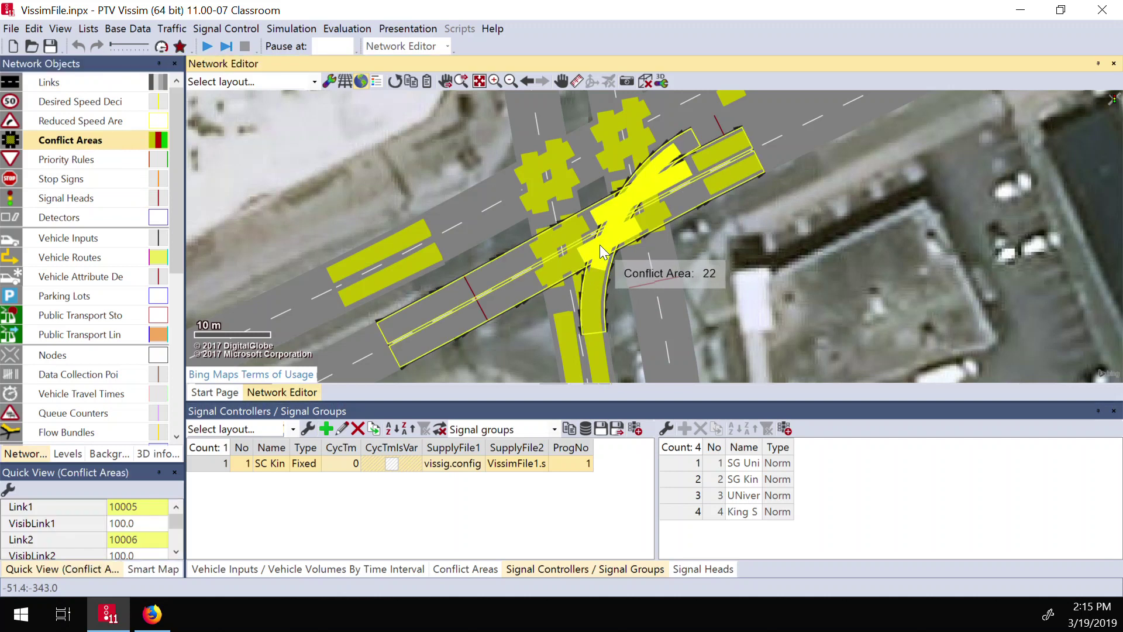
right_click(599, 244)
left_click(639, 286)
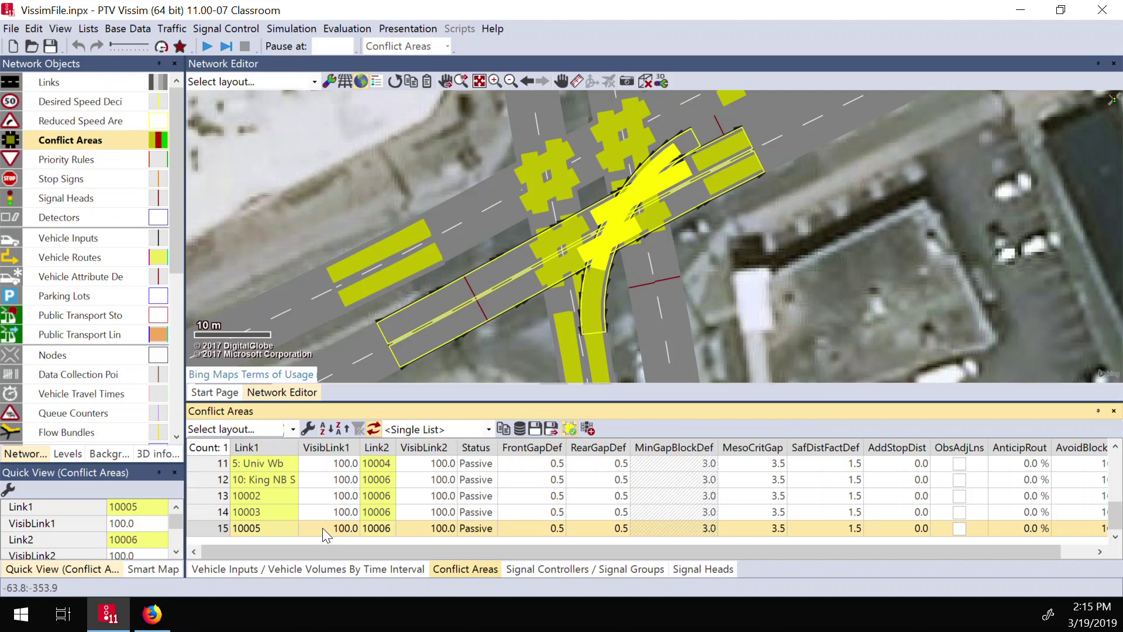
left_click(479, 526)
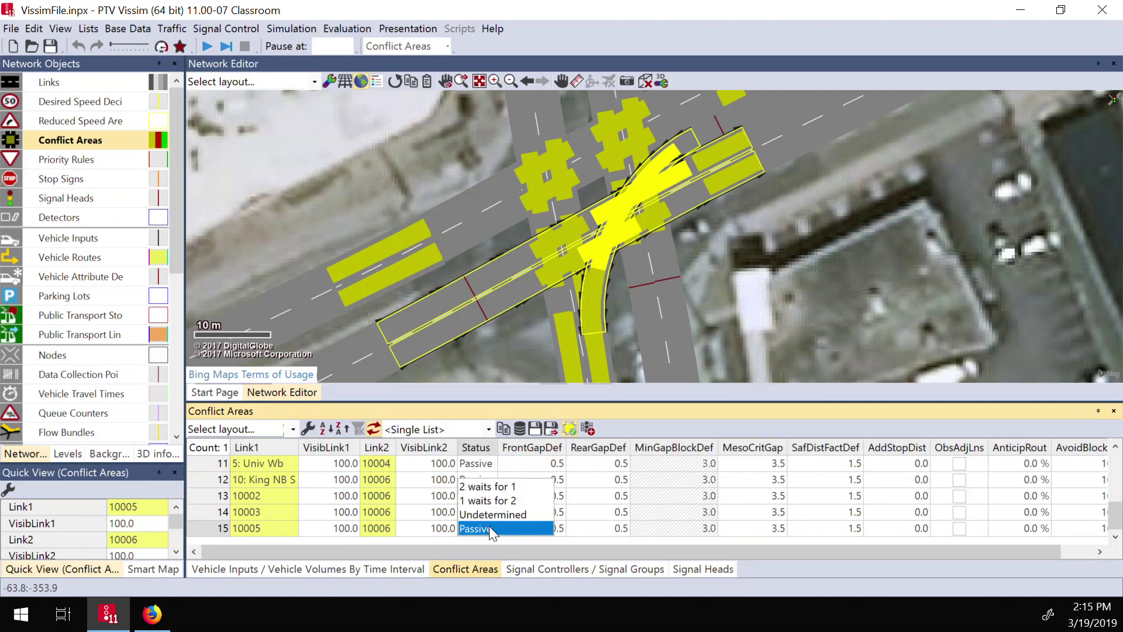
left_click(485, 501)
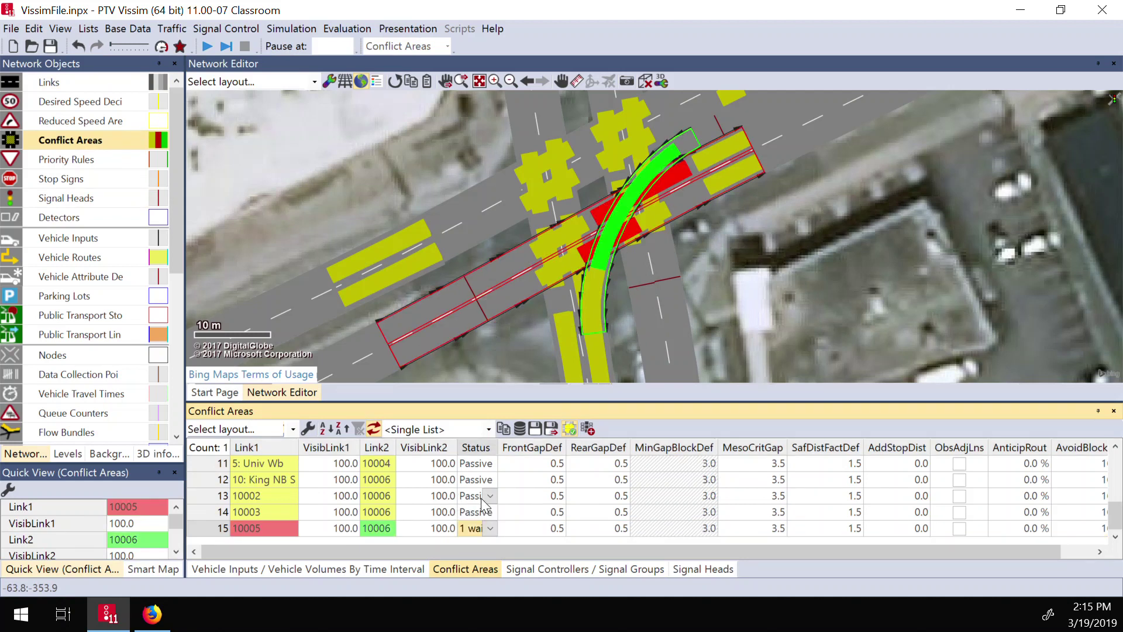
left_click(483, 531)
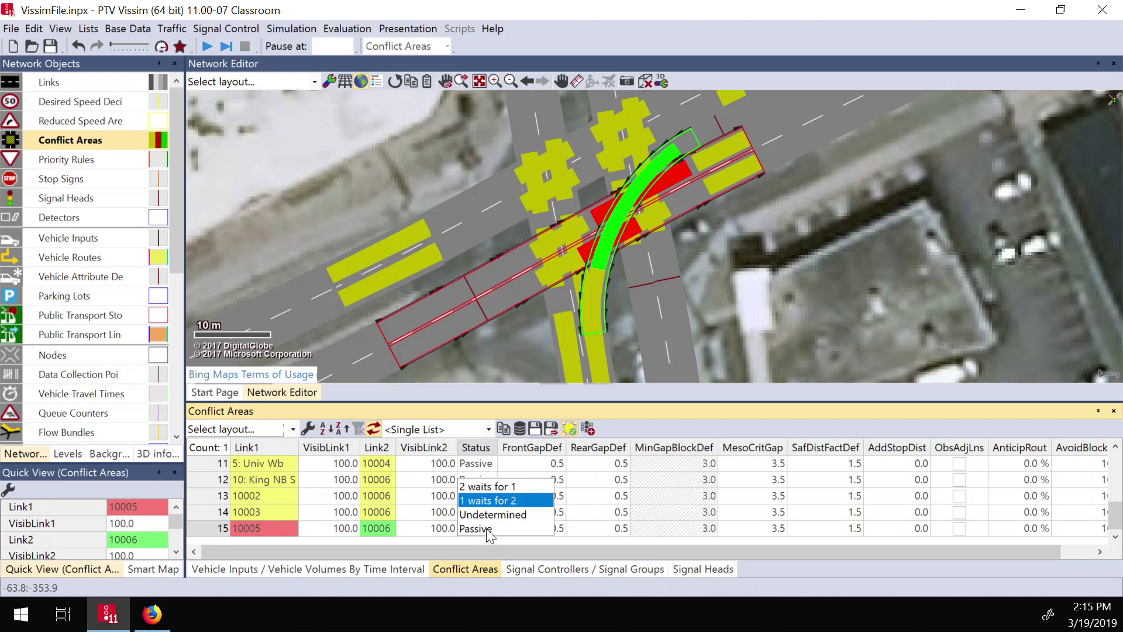
left_click(493, 489)
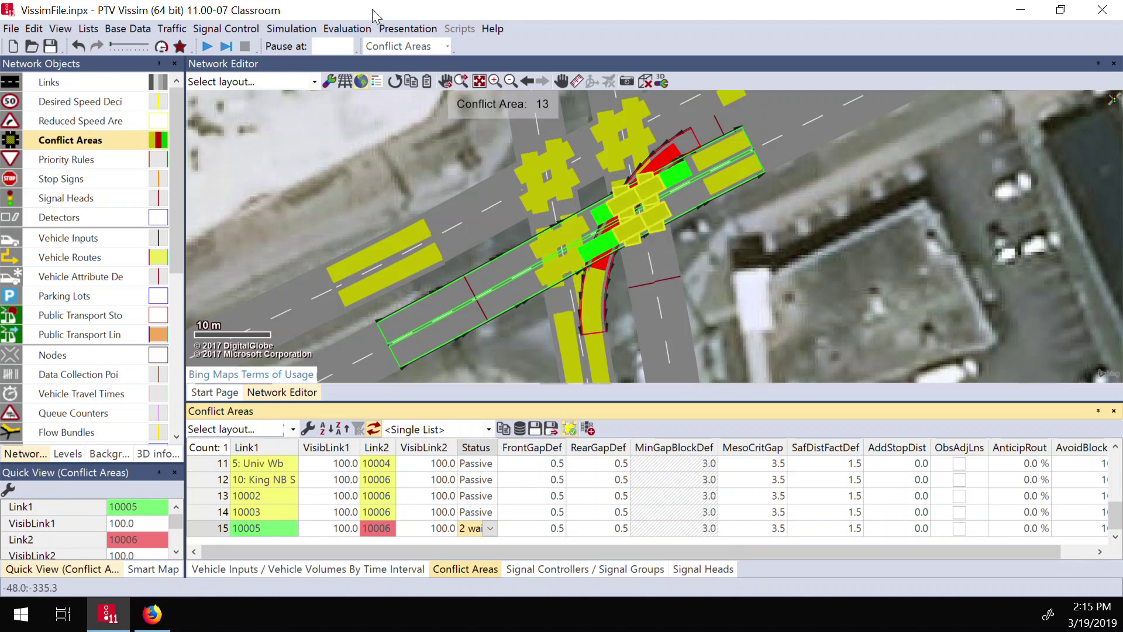
Save the conflict area change, start the simulation, and hide the conflict areas in the network view
left_click(214, 45)
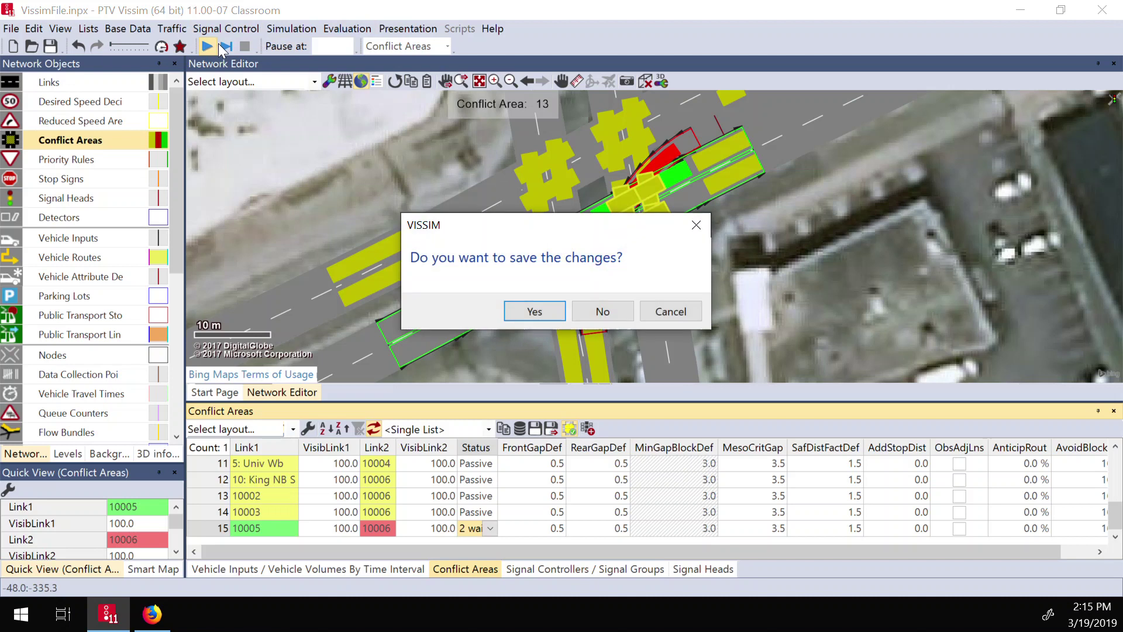
key("Return")
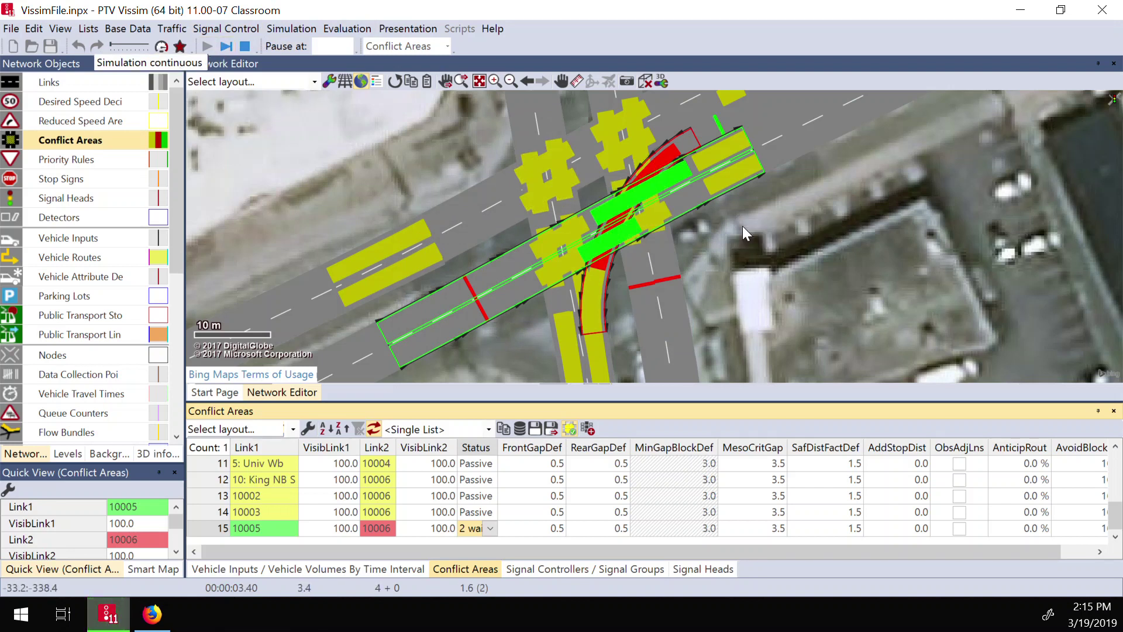
left_click(781, 265)
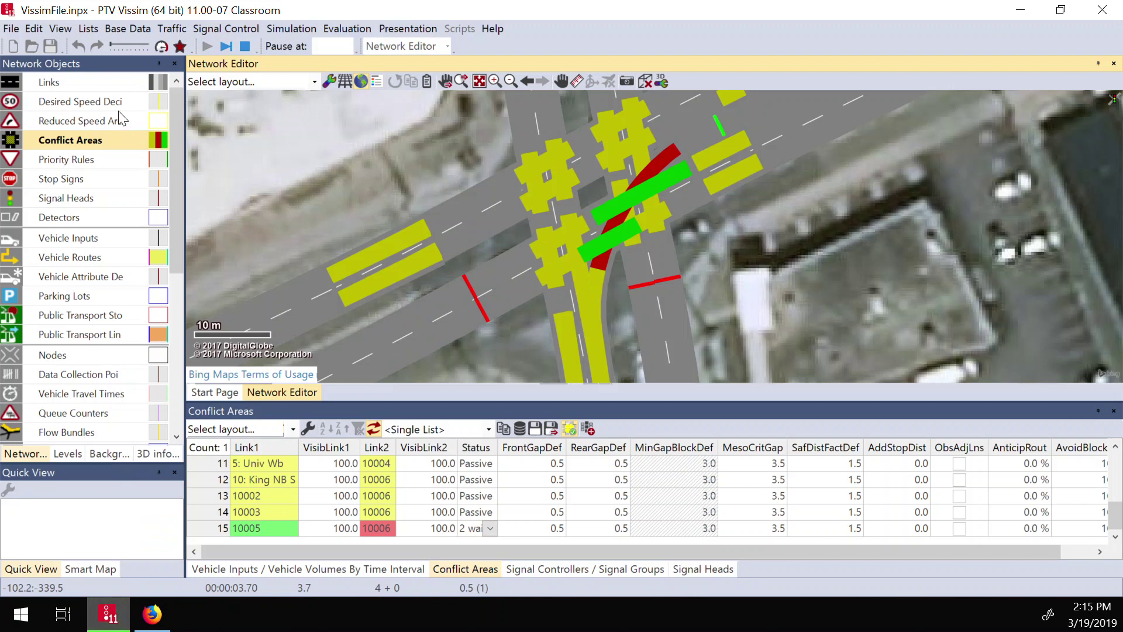
left_click(75, 87)
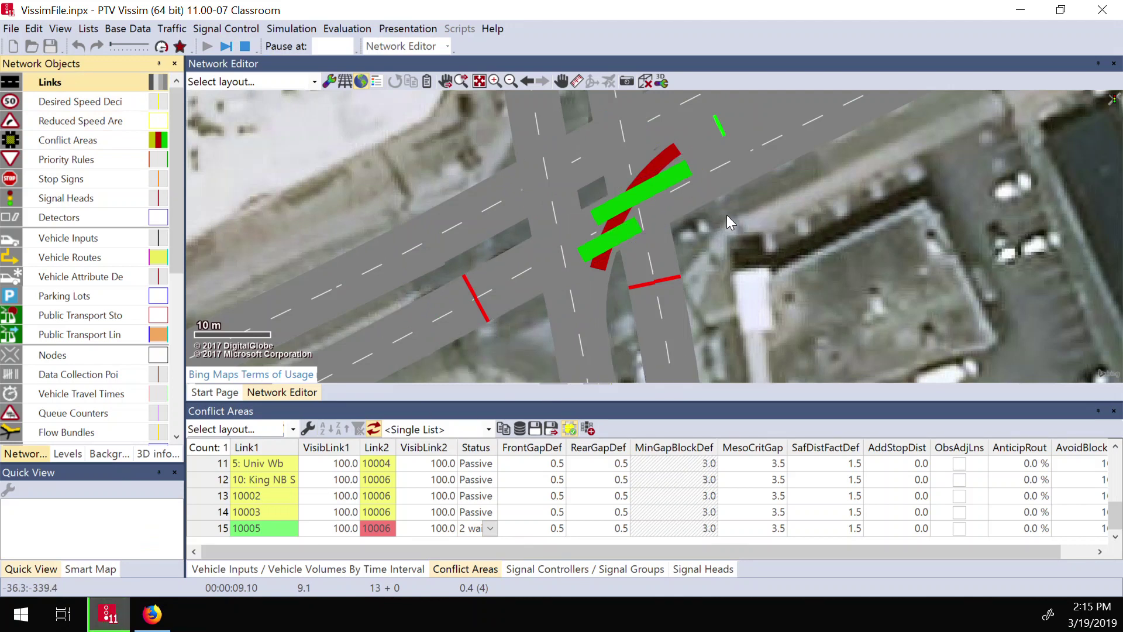
scroll(742, 220, "down", 2)
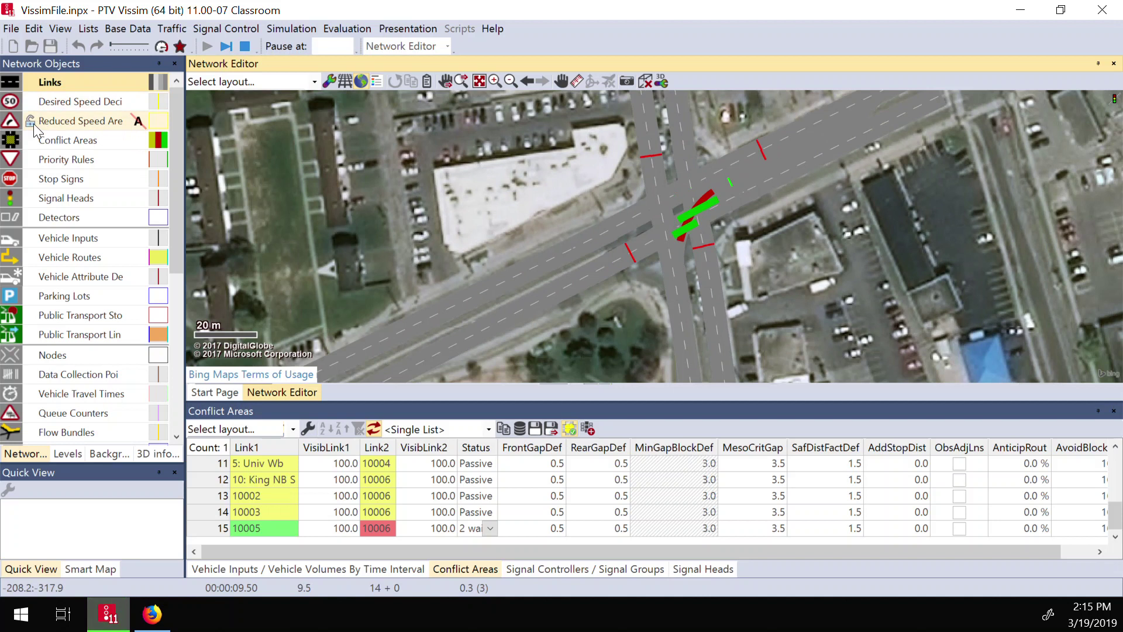
left_click(12, 143)
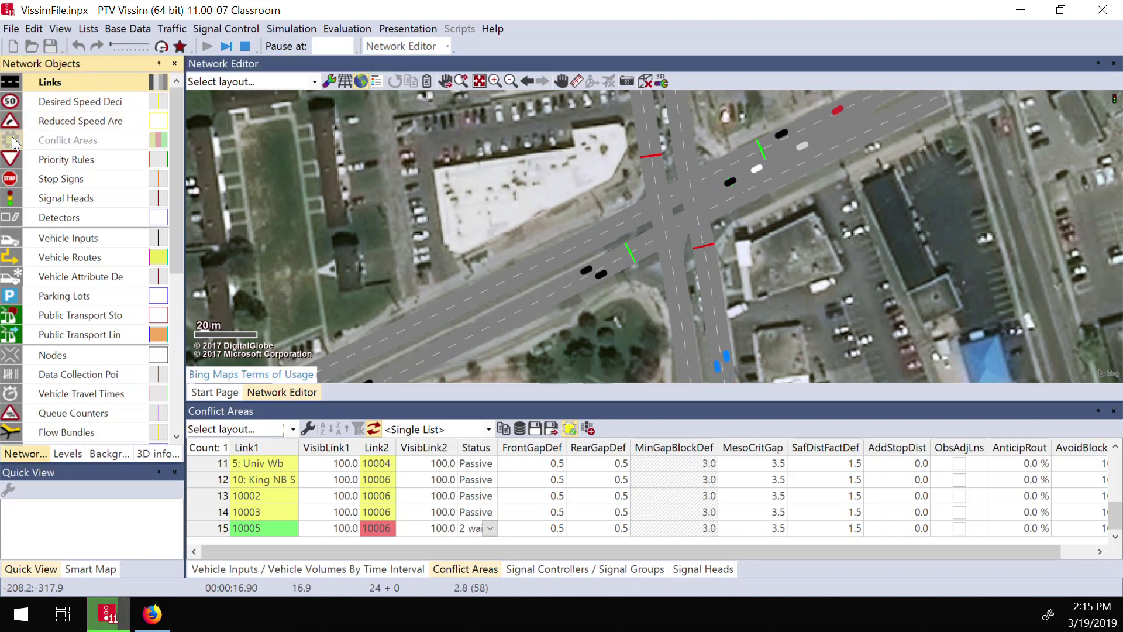
Observe the left turns in the running simulation, stop it, and look over the available evaluation result lists
left_click(12, 143)
left_click(12, 144)
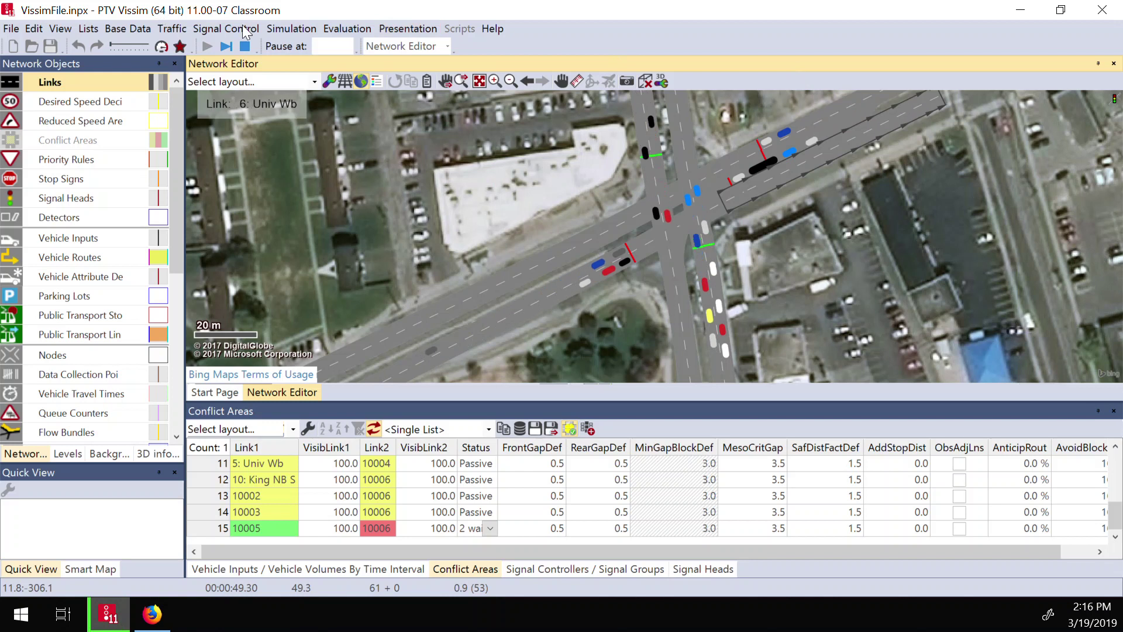
left_click(244, 47)
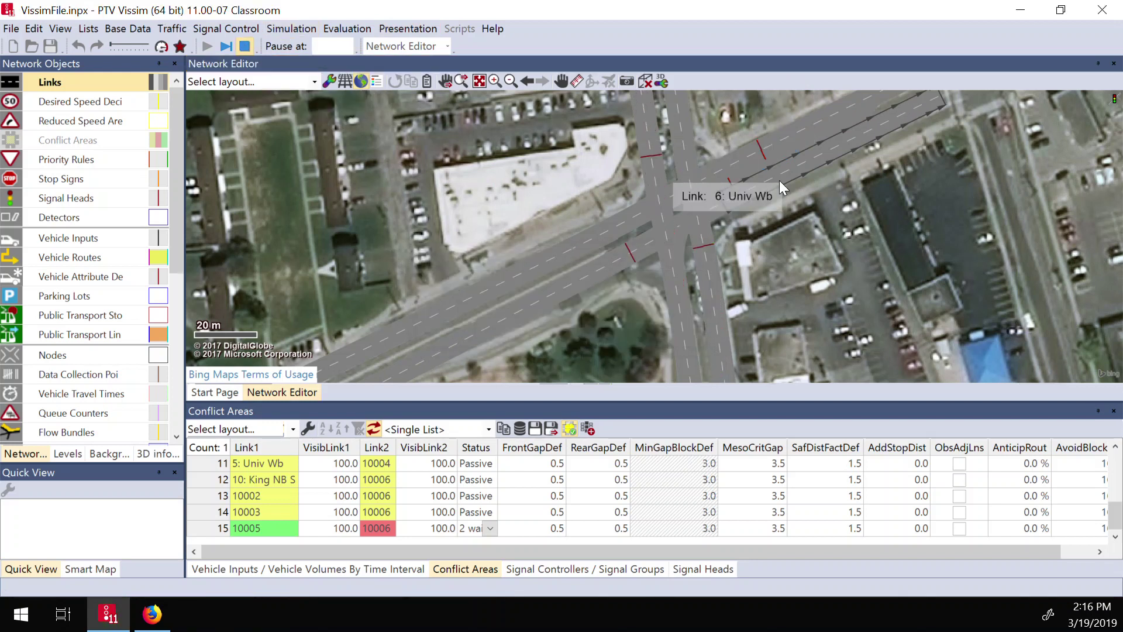
scroll(754, 199, "down", 3)
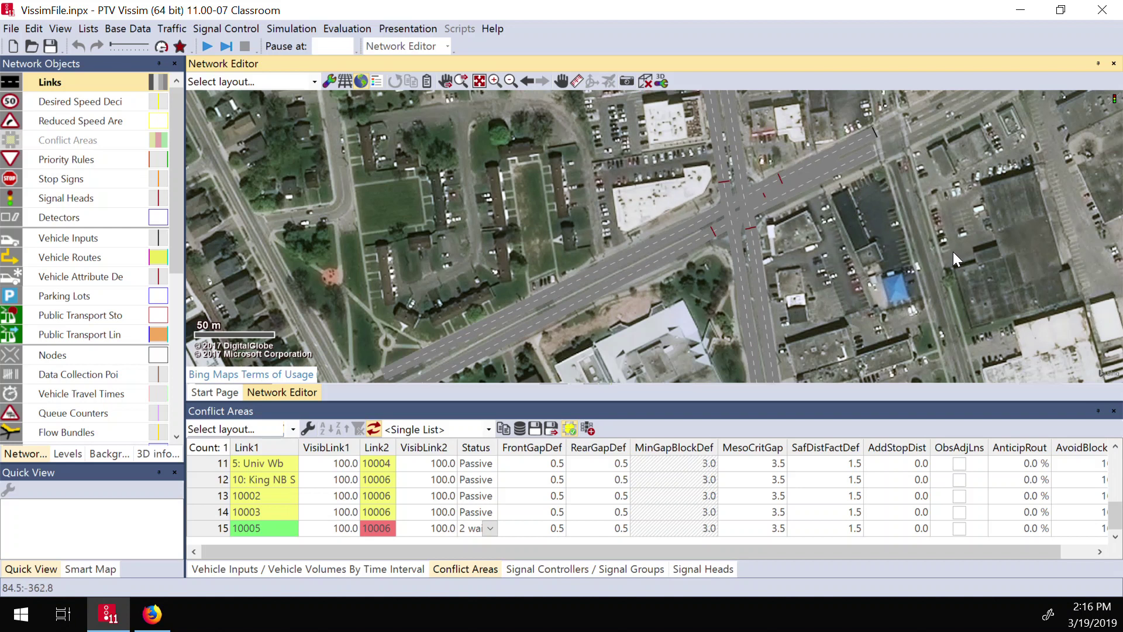
left_click(349, 30)
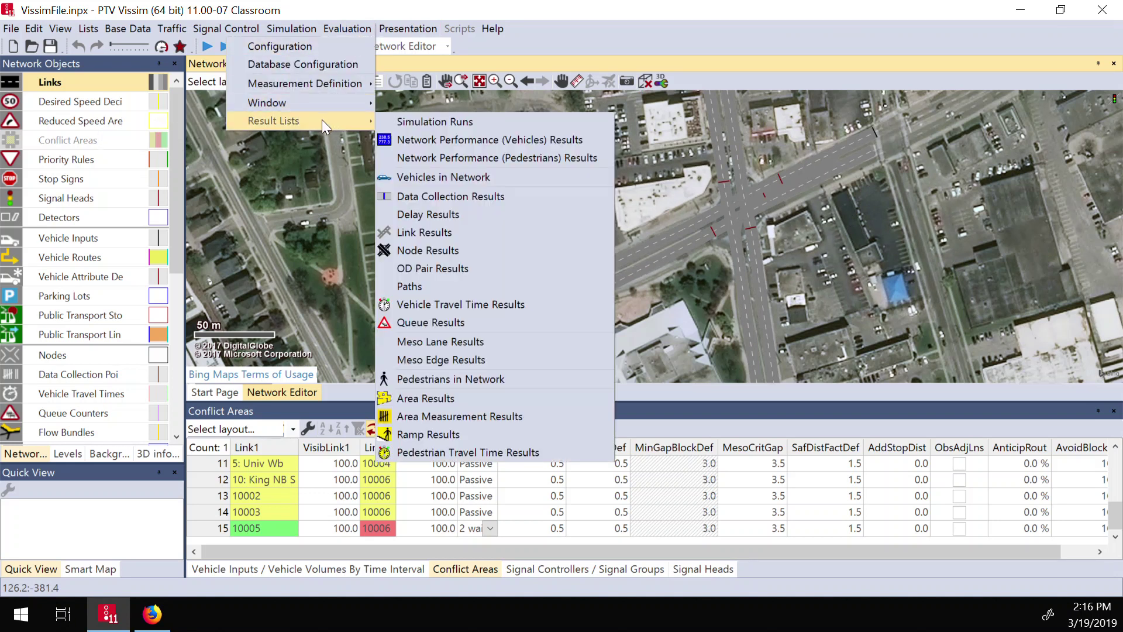
left_click(636, 10)
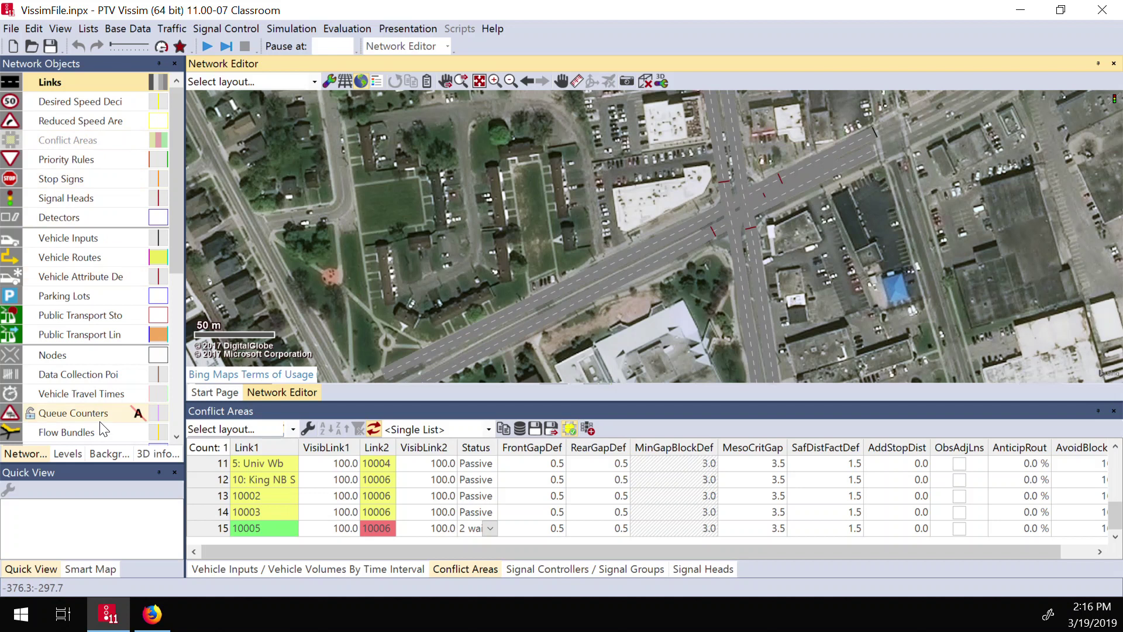
Add a vehicle travel time measurement starting on link 8 at about 86 m and ending on link 6 at about 38 m
left_click(80, 394)
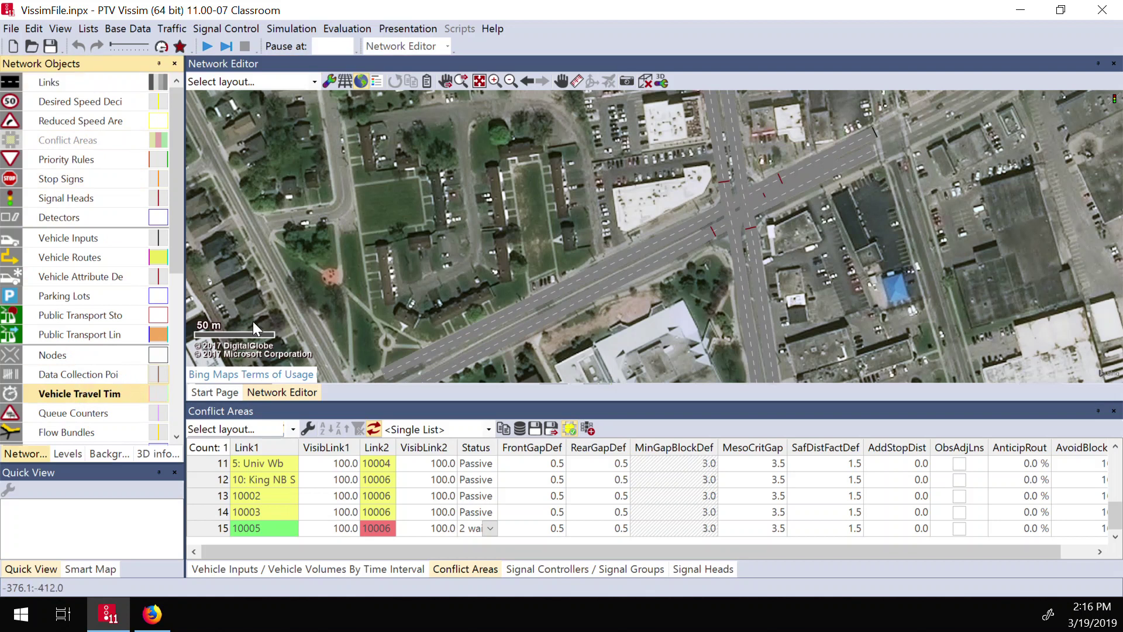
right_click(498, 338)
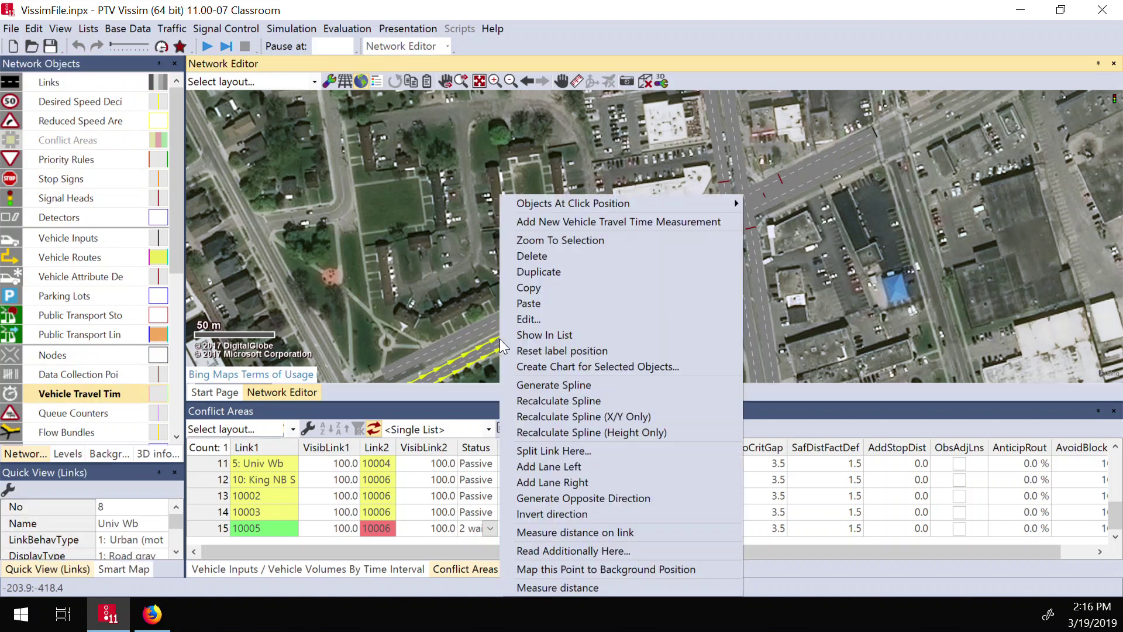
left_click(518, 219)
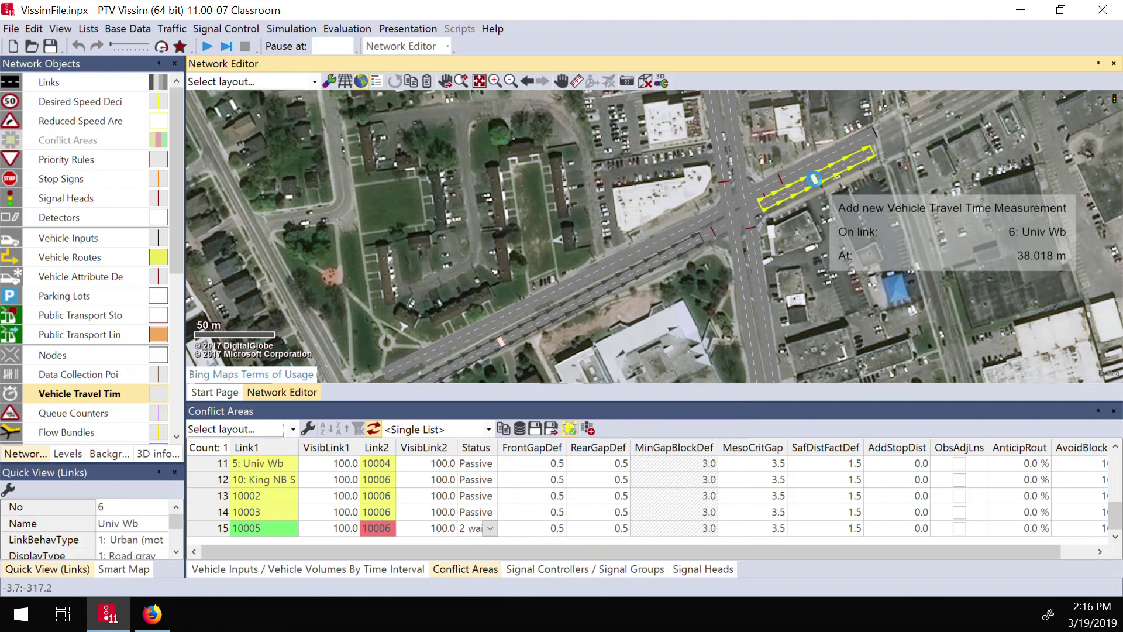
left_click(813, 182)
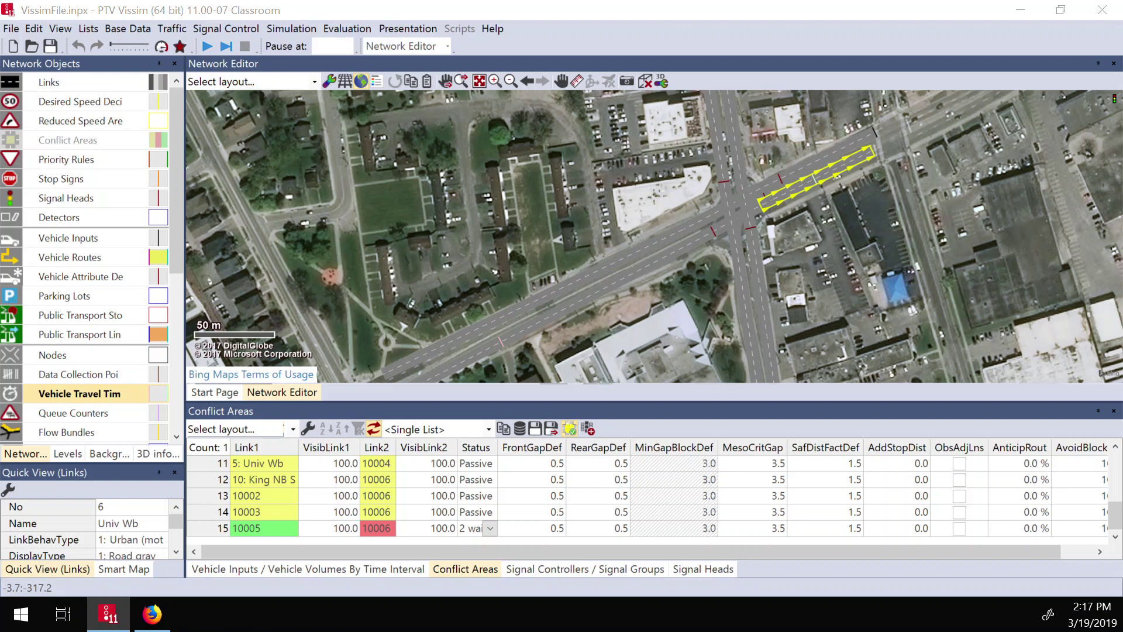
left_click(500, 341)
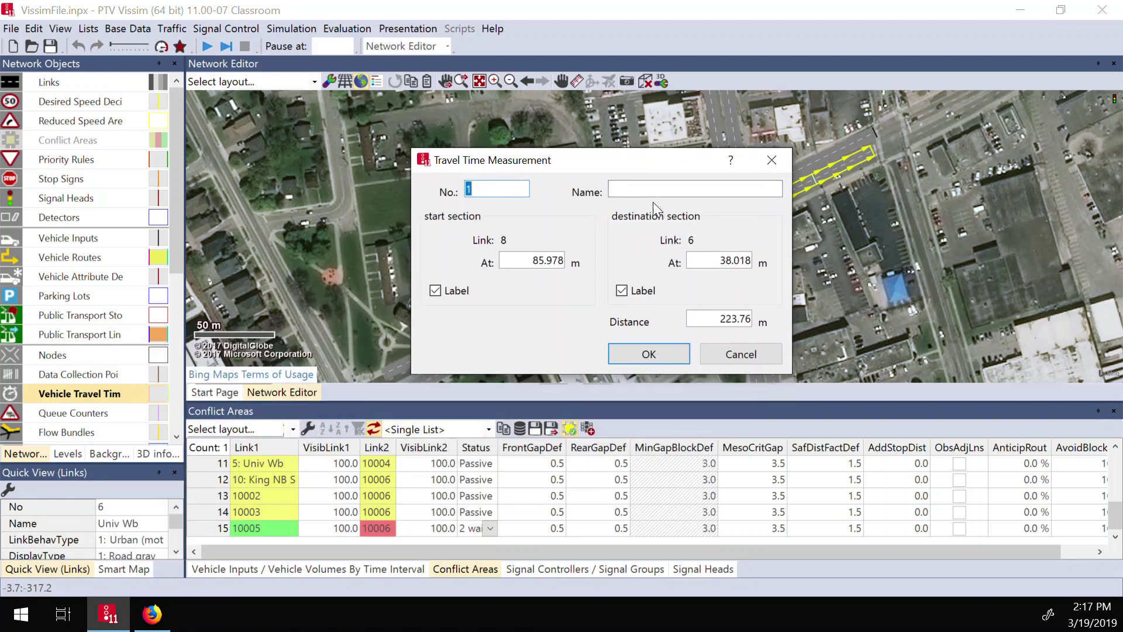
Name the travel time measurement "Univ TM TRAAVEL sTUDY" and confirm it
left_click(655, 192)
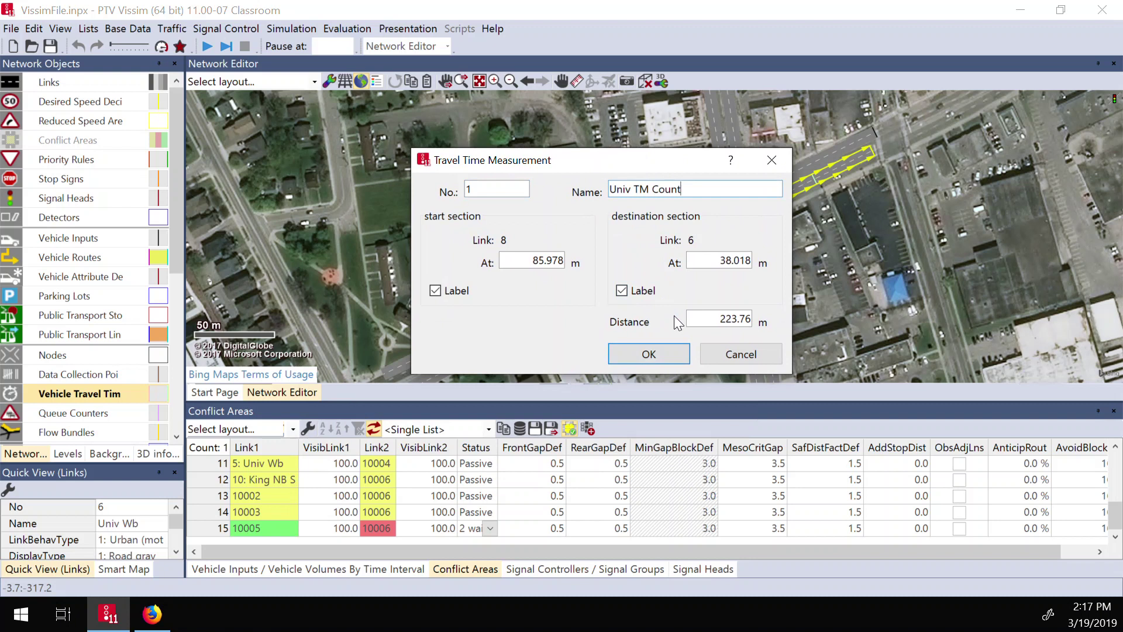
key("BackSpace")
key("BackSpace")
key("BackSpace")
key("BackSpace")
key("BackSpace")
type("TRA")
key("Return")
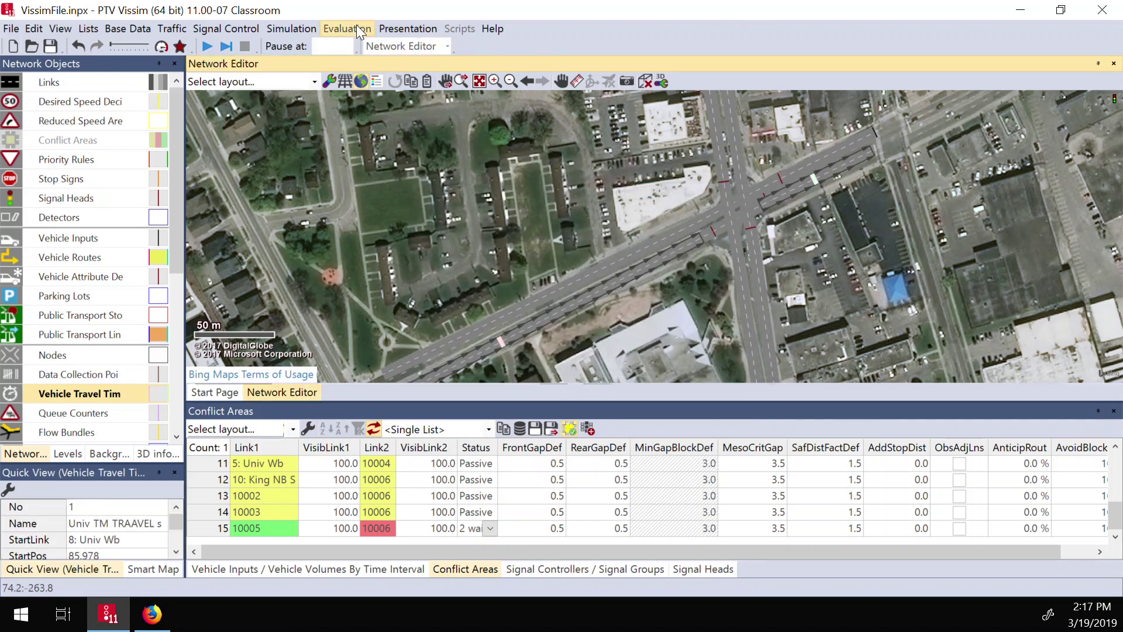
Enable data collection for vehicle travel times in the evaluation configuration's result attributes
left_click(357, 27)
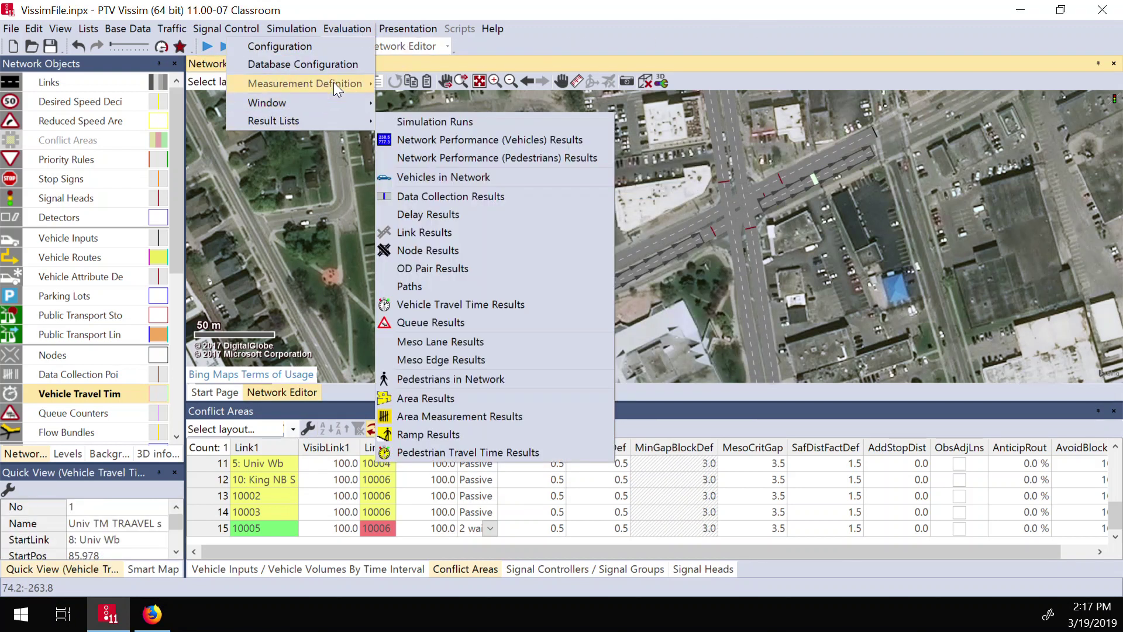
left_click(335, 48)
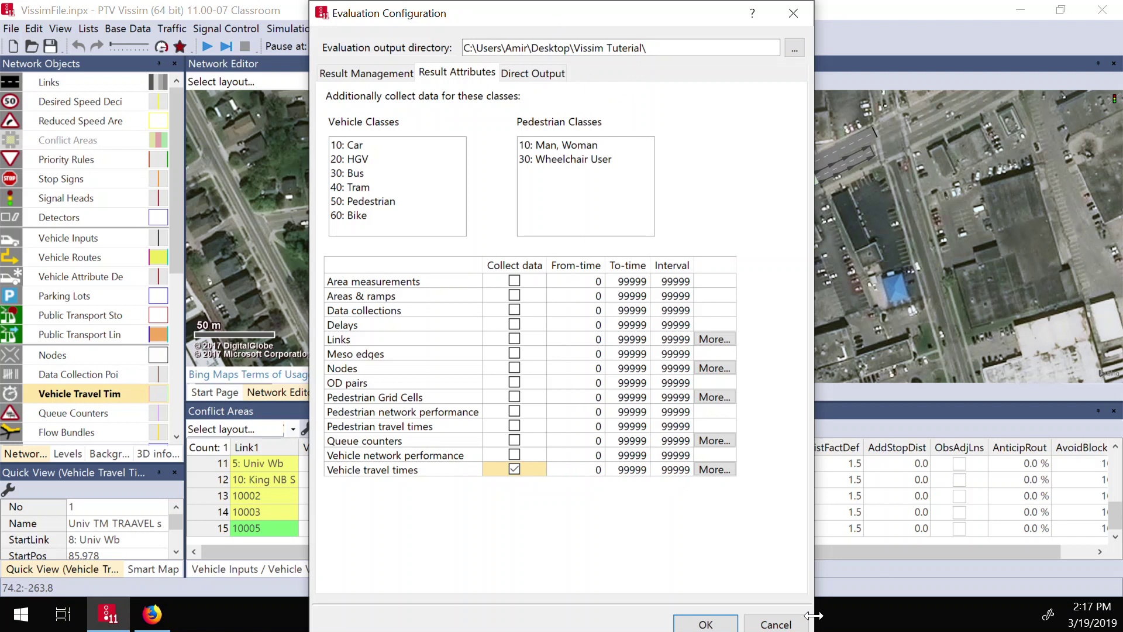
left_click(710, 624)
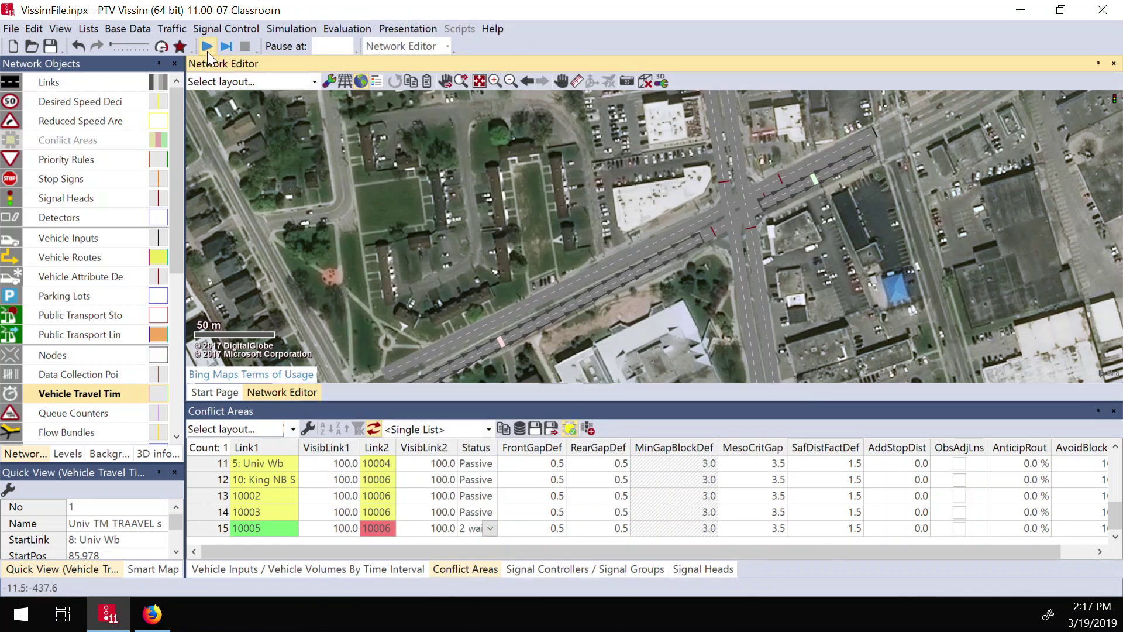
Start the simulation with the changes saved and switch it to quick mode
left_click(205, 47)
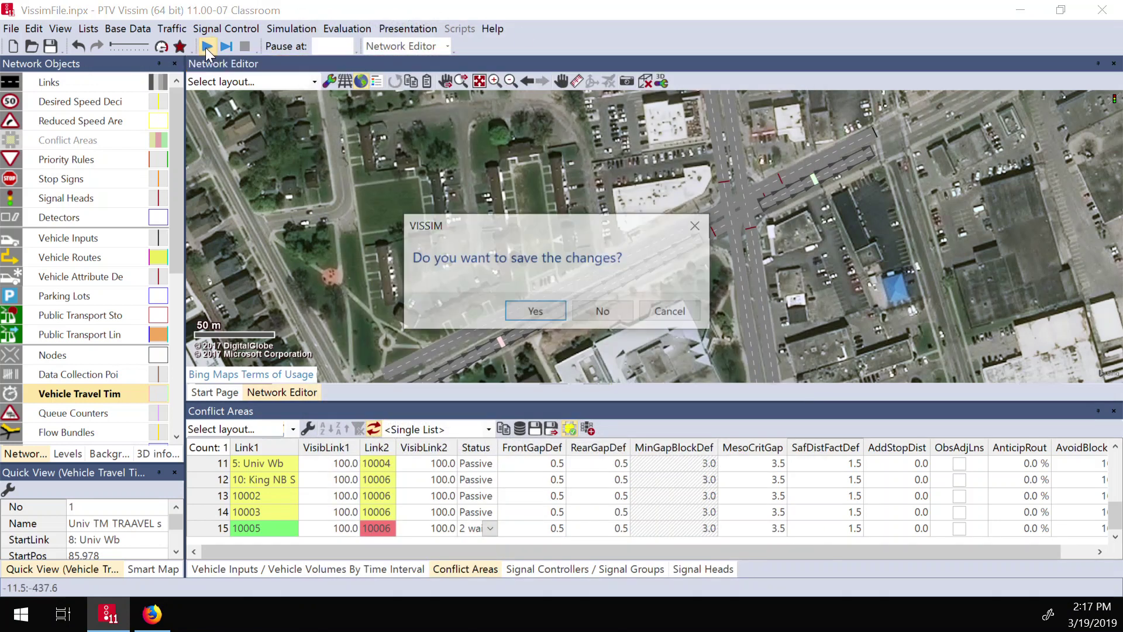
left_click(535, 308)
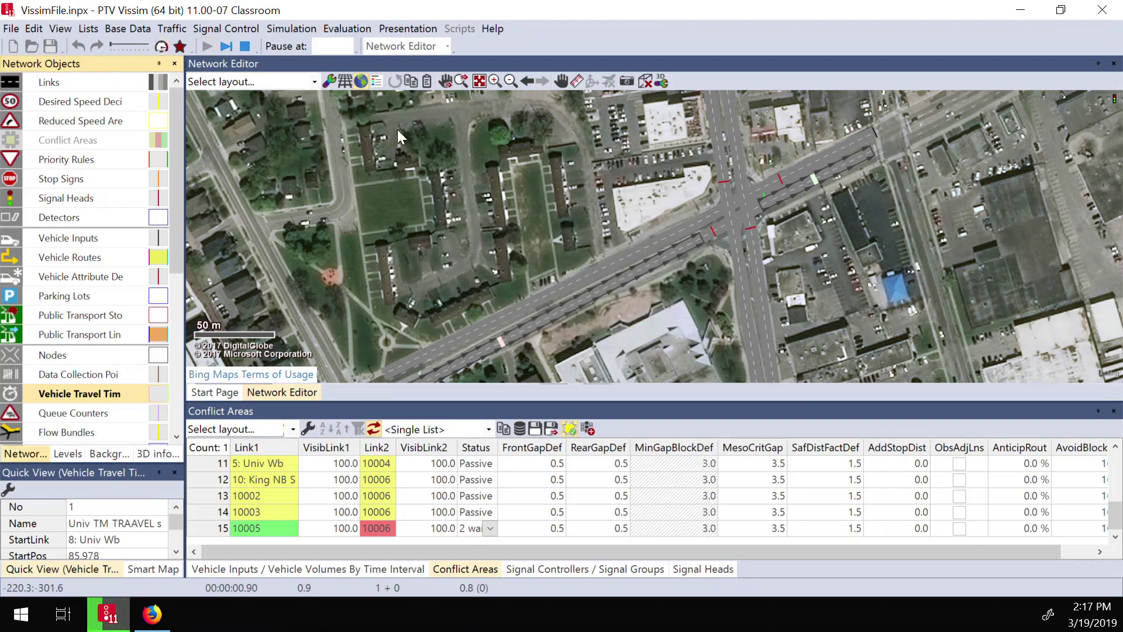
left_click(162, 46)
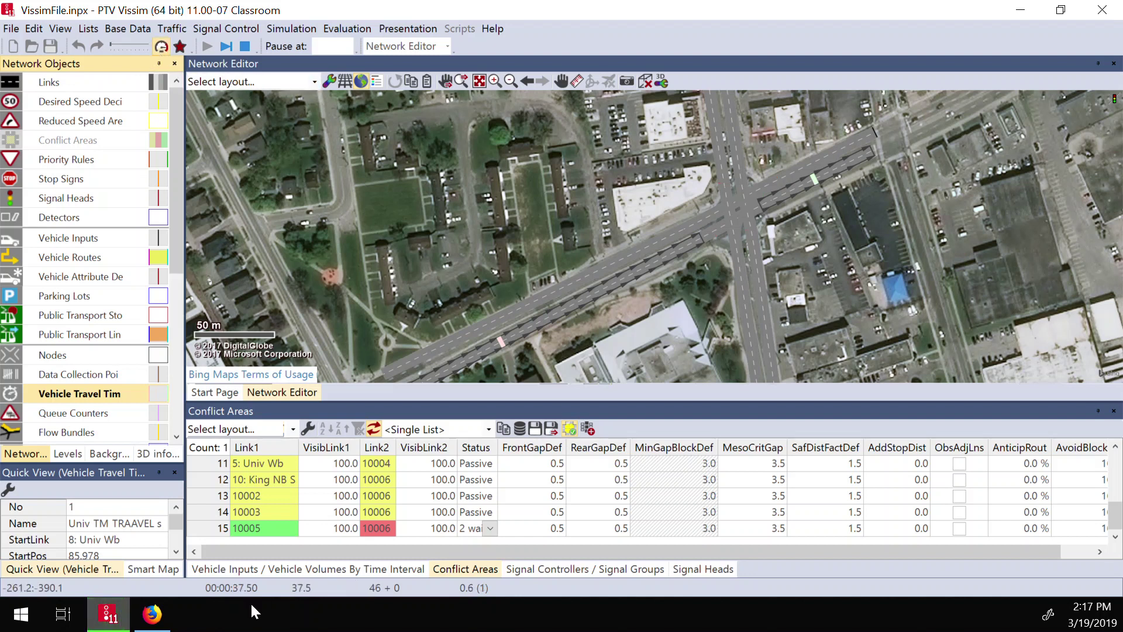
Show the Vehicle Travel Time Results list and check the vehicle count for the University measurement
left_click(300, 29)
mouse_move(336, 123)
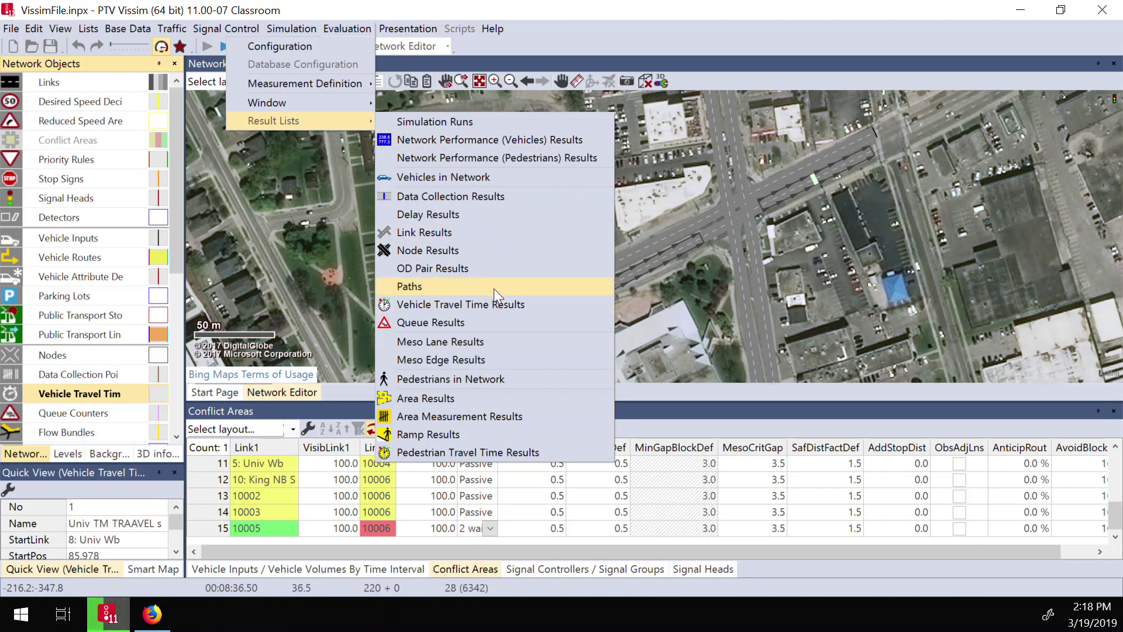
left_click(484, 303)
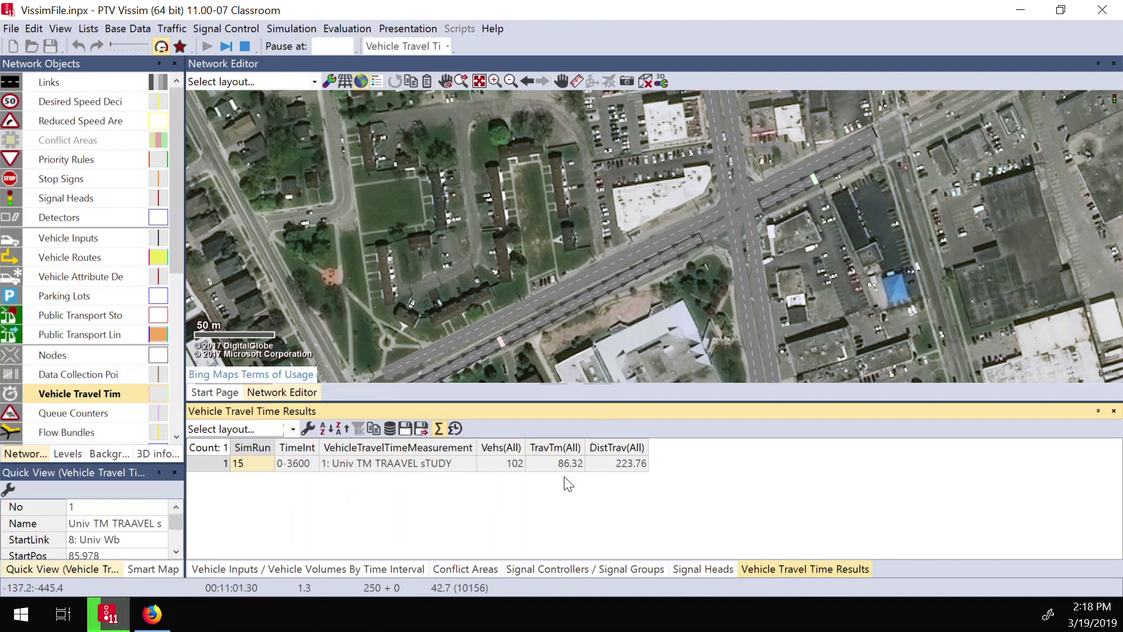
left_click(510, 464)
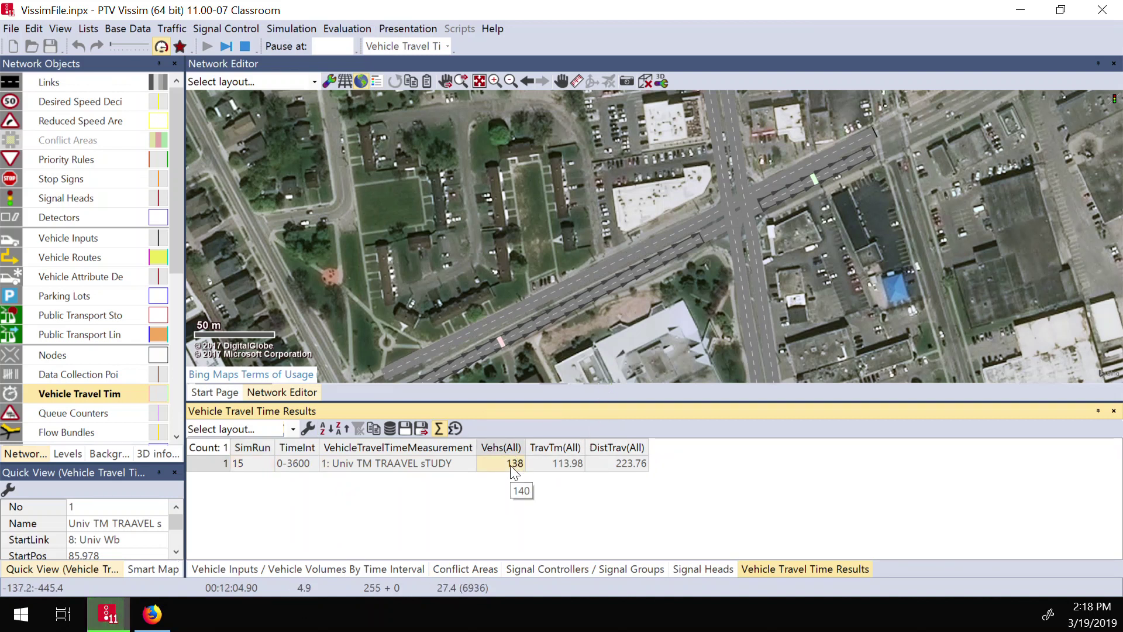
left_click(510, 465)
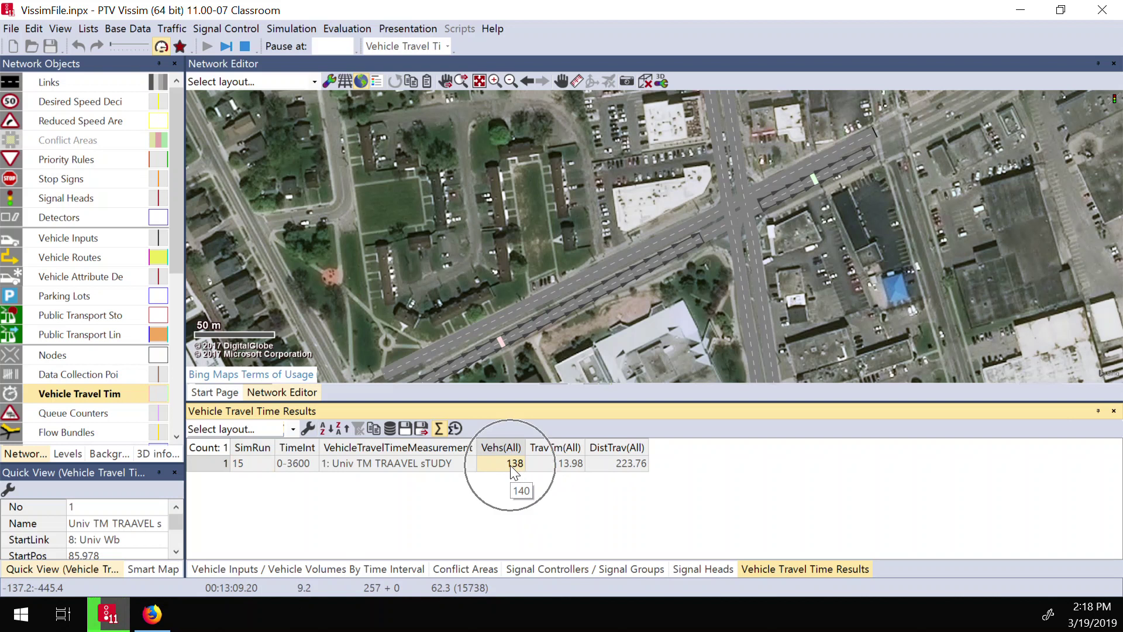
Review the attributes available for the vehicle travel time results and close the selection without changes
right_click(562, 451)
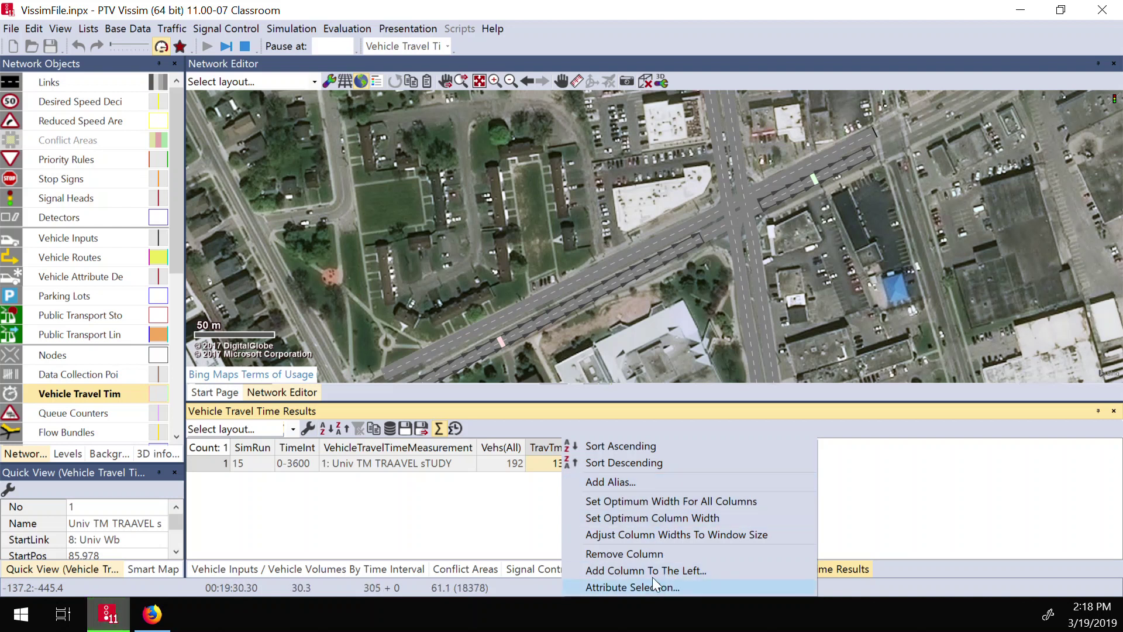
left_click(633, 585)
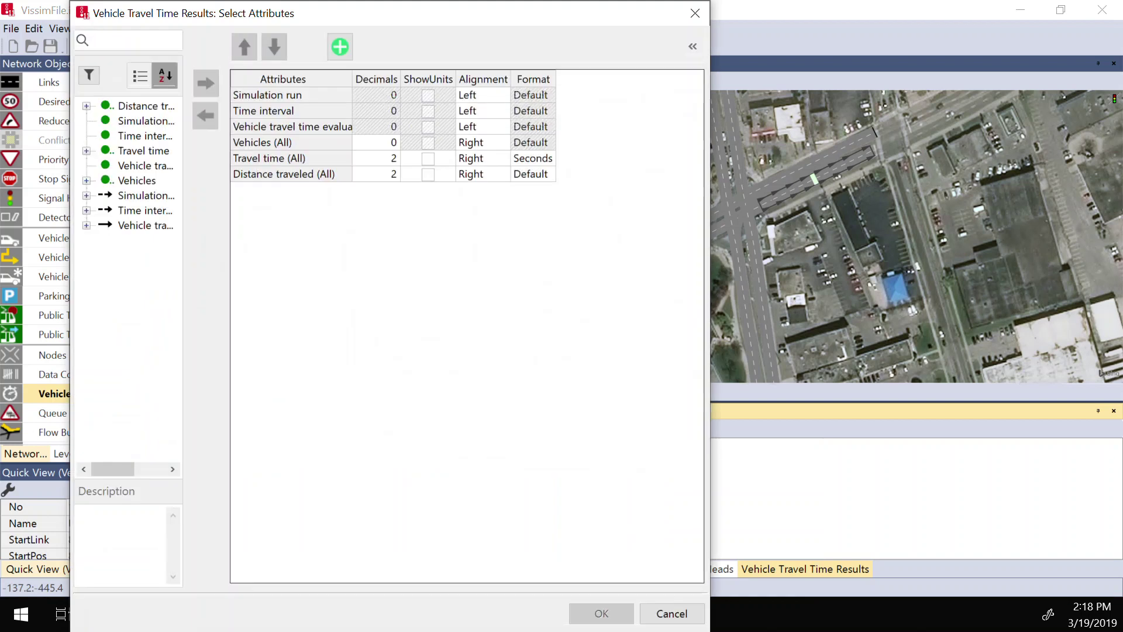
left_click_drag(262, 19, 488, 175)
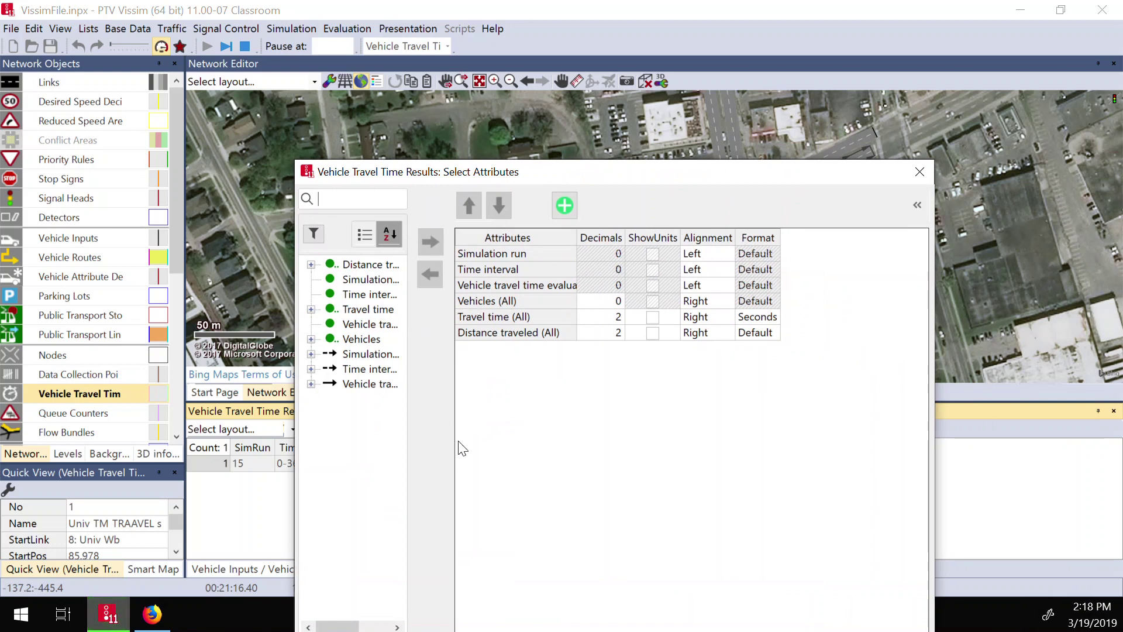
left_click(919, 172)
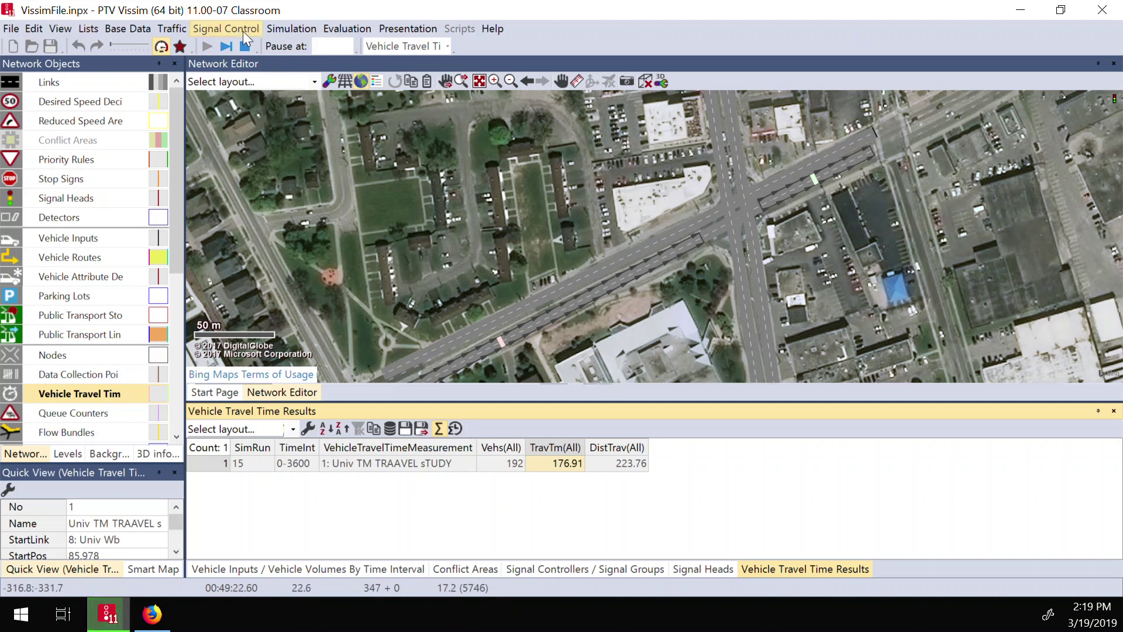
Stop the simulation and dismiss the simulation warnings notice
left_click(244, 47)
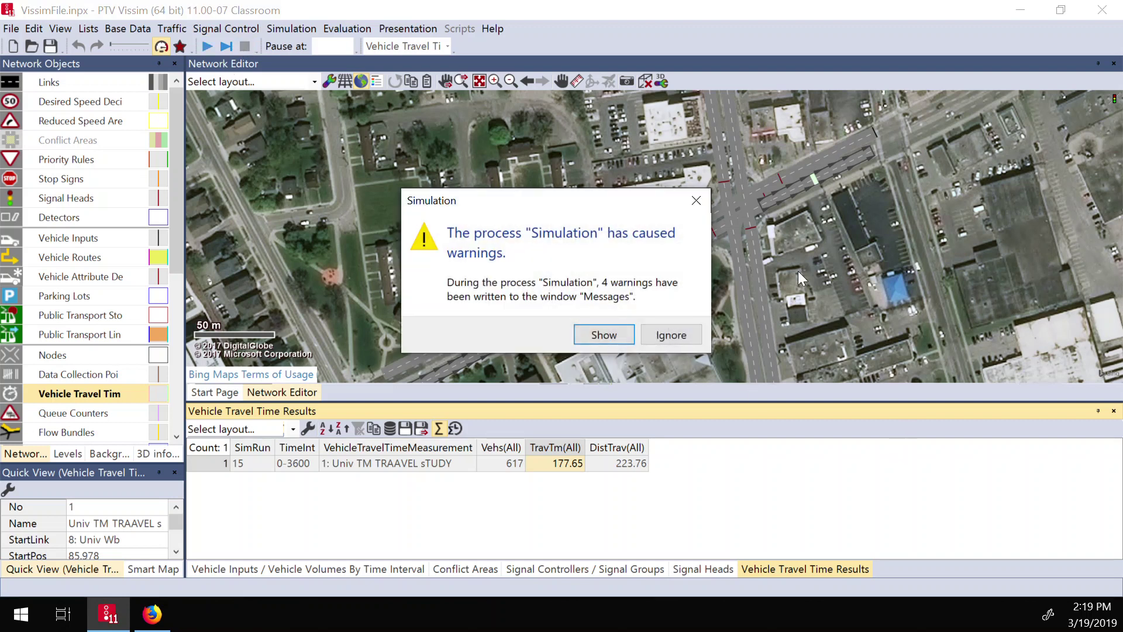
left_click(702, 201)
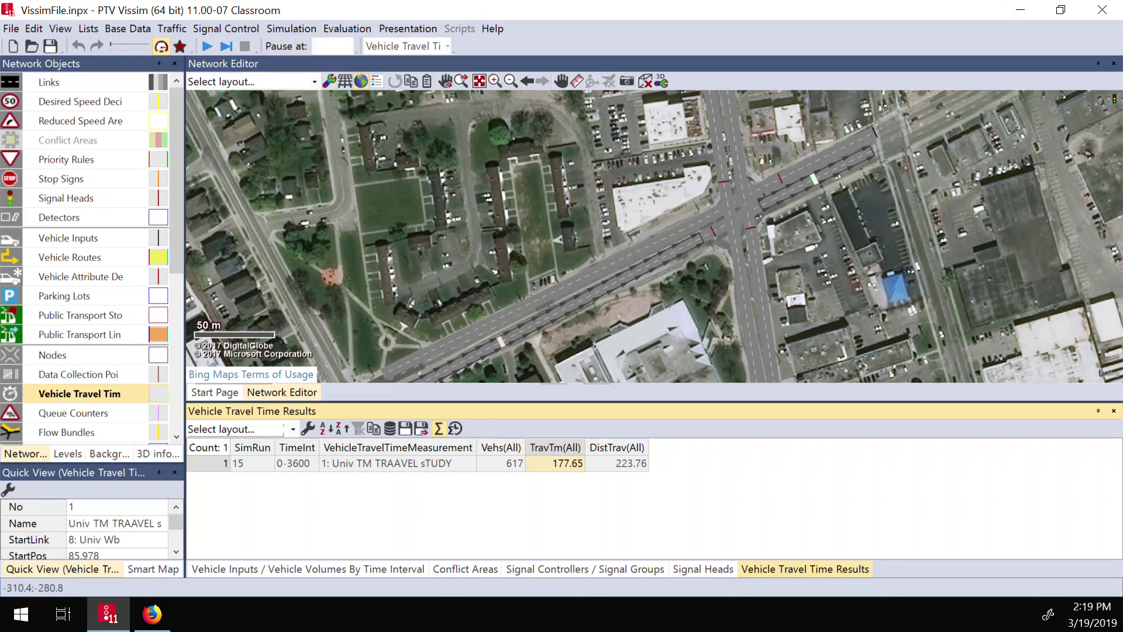
Open the PTV Vissim Manual in Adobe Acrobat, maximize its window, and look through the contents and opening chapters
left_click(490, 29)
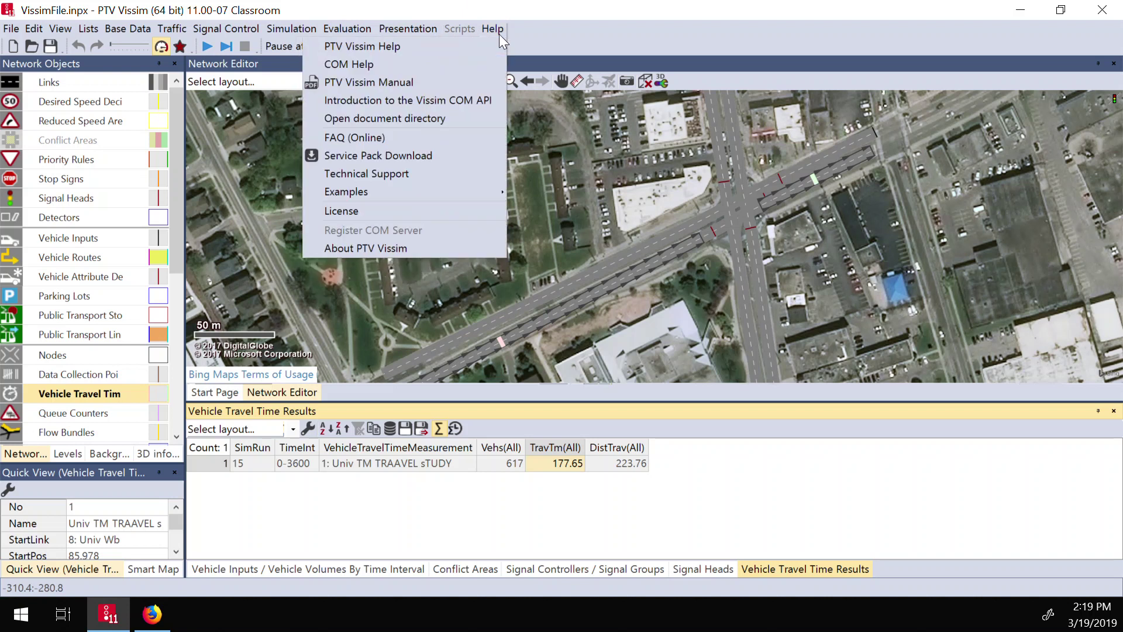
left_click(413, 82)
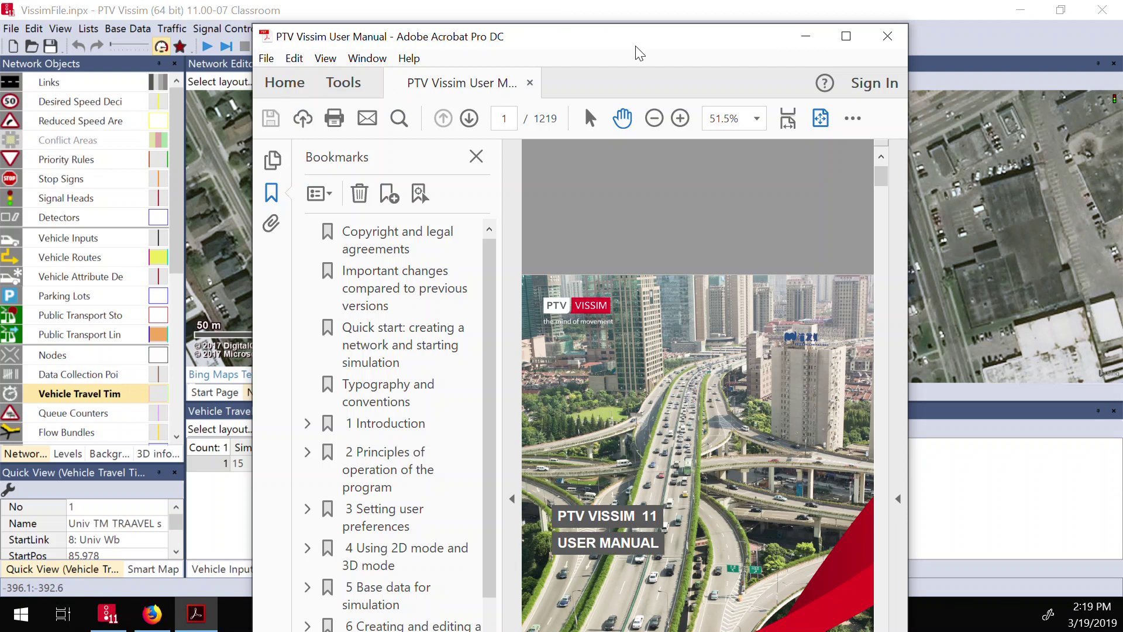
double_click(639, 37)
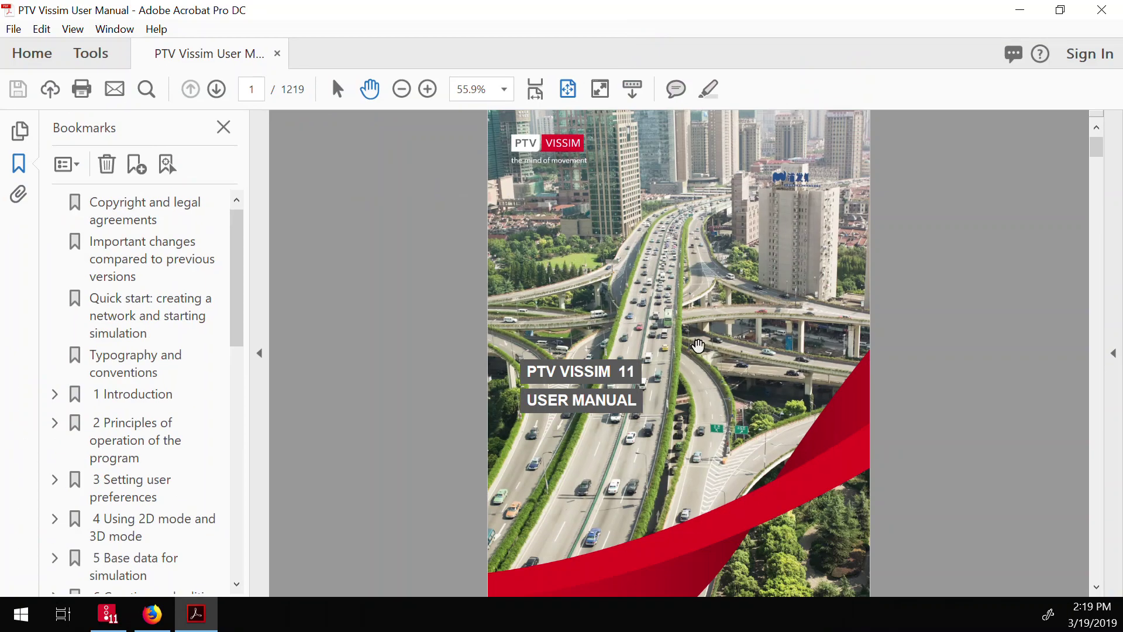
scroll(693, 354, "down", 2)
scroll(889, 377, "down", 9)
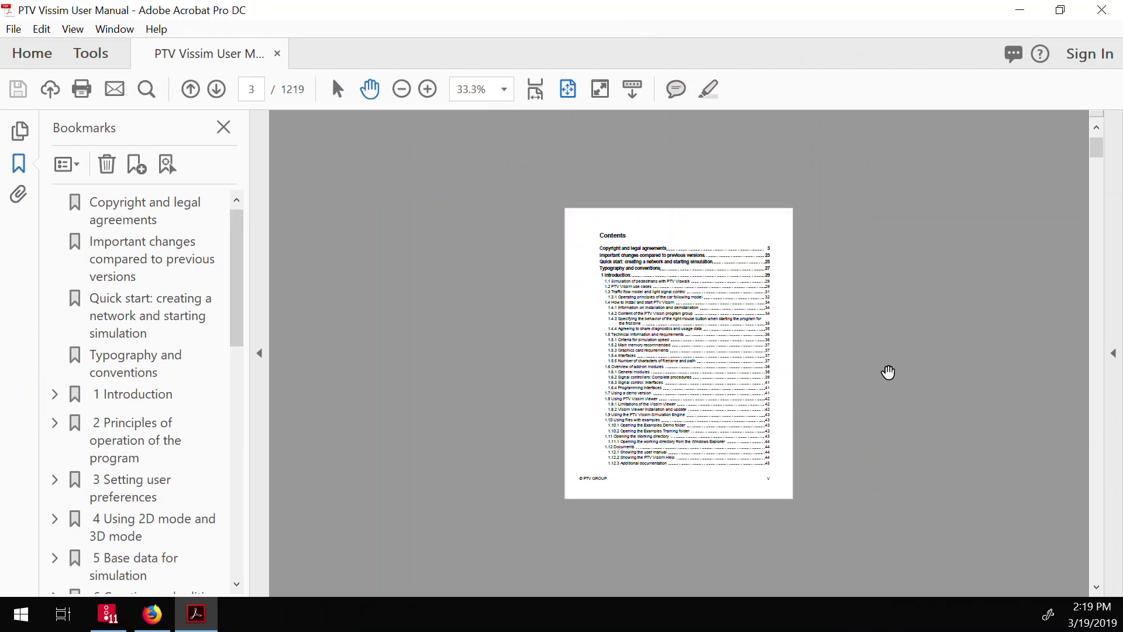
scroll(889, 377, "down", 15)
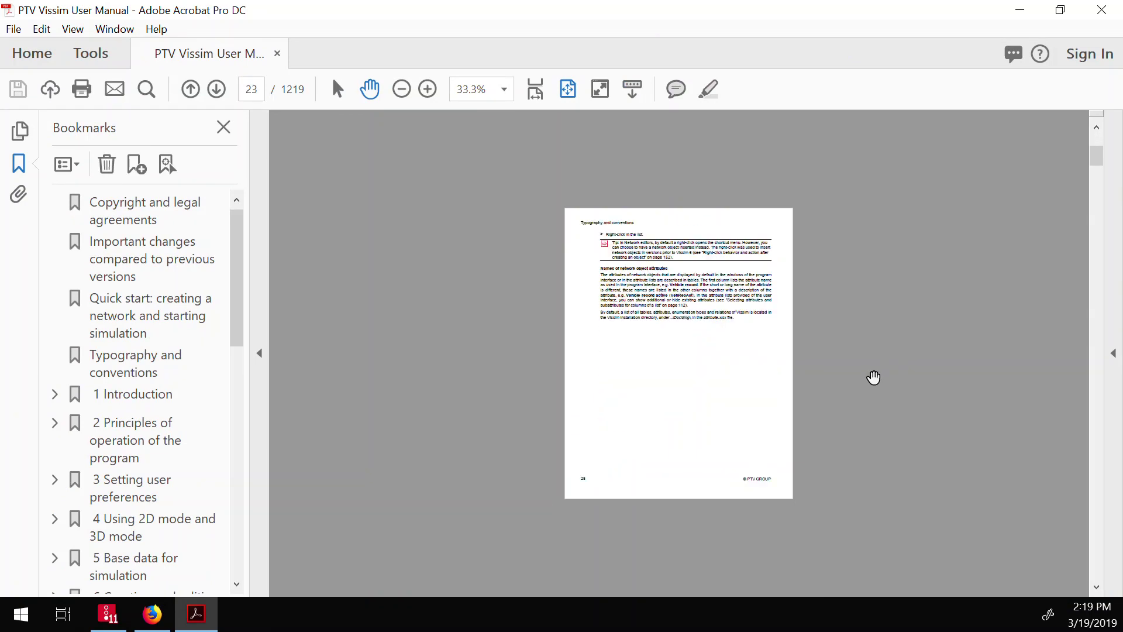
scroll(881, 376, "down", 20)
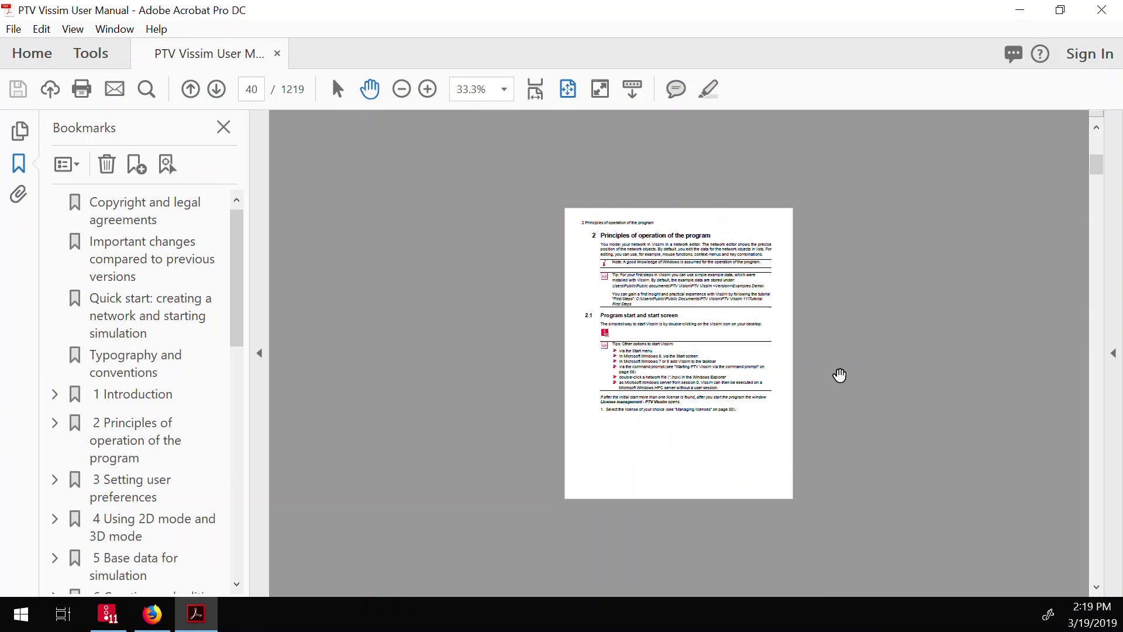
scroll(716, 323, "down", 10)
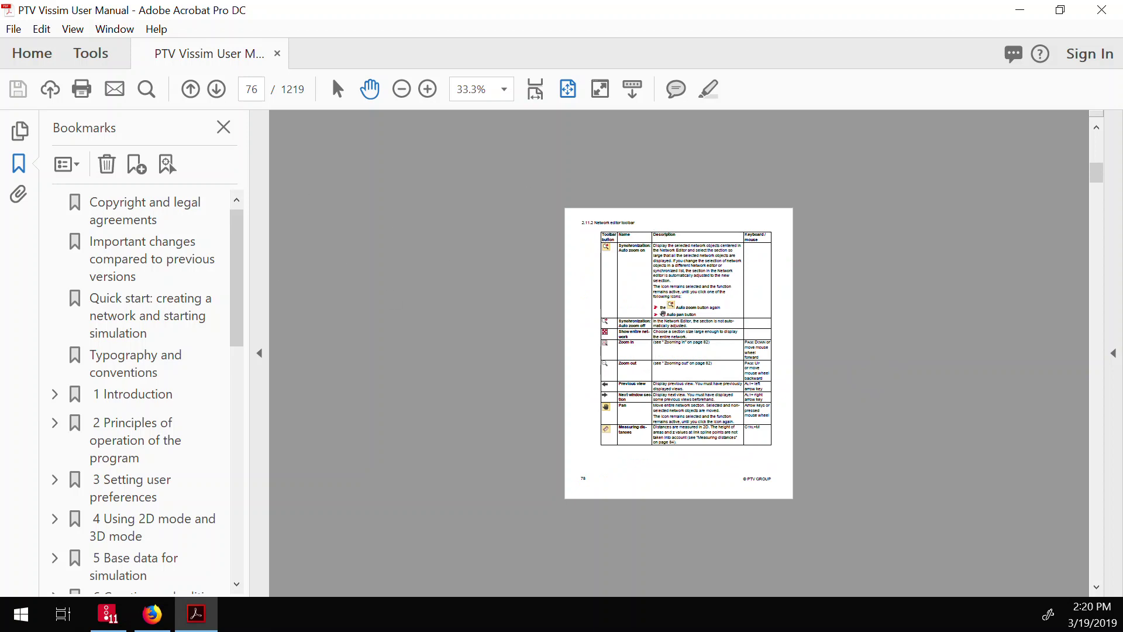
Switch back to PTV Vissim and open the directory of demo examples
key("alt+Tab")
left_click(403, 32)
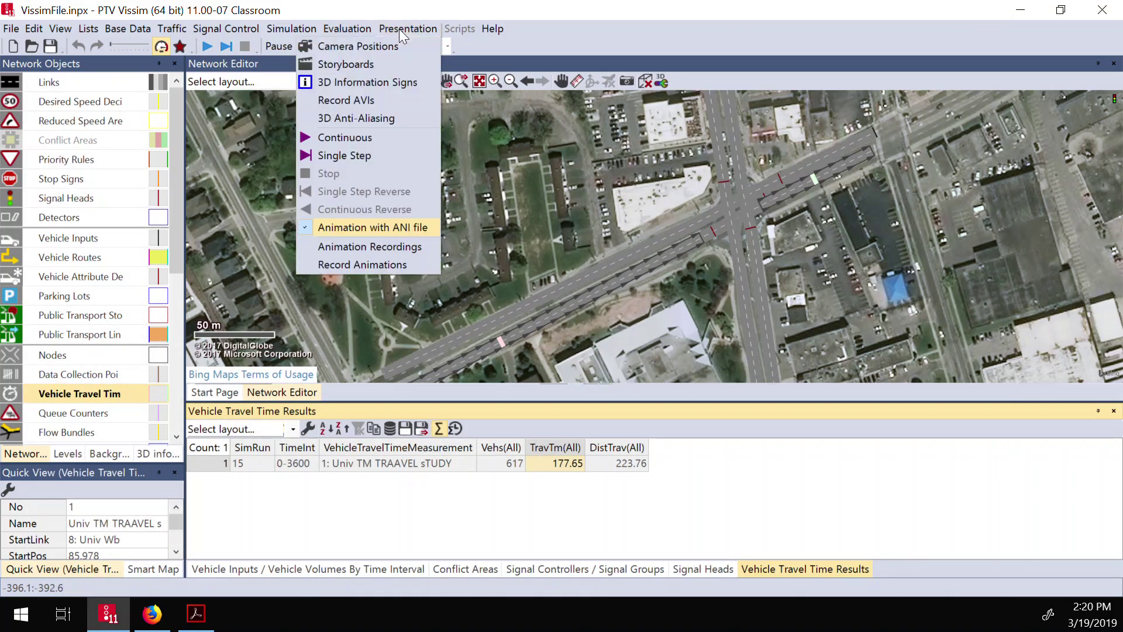
mouse_move(359, 29)
mouse_move(497, 28)
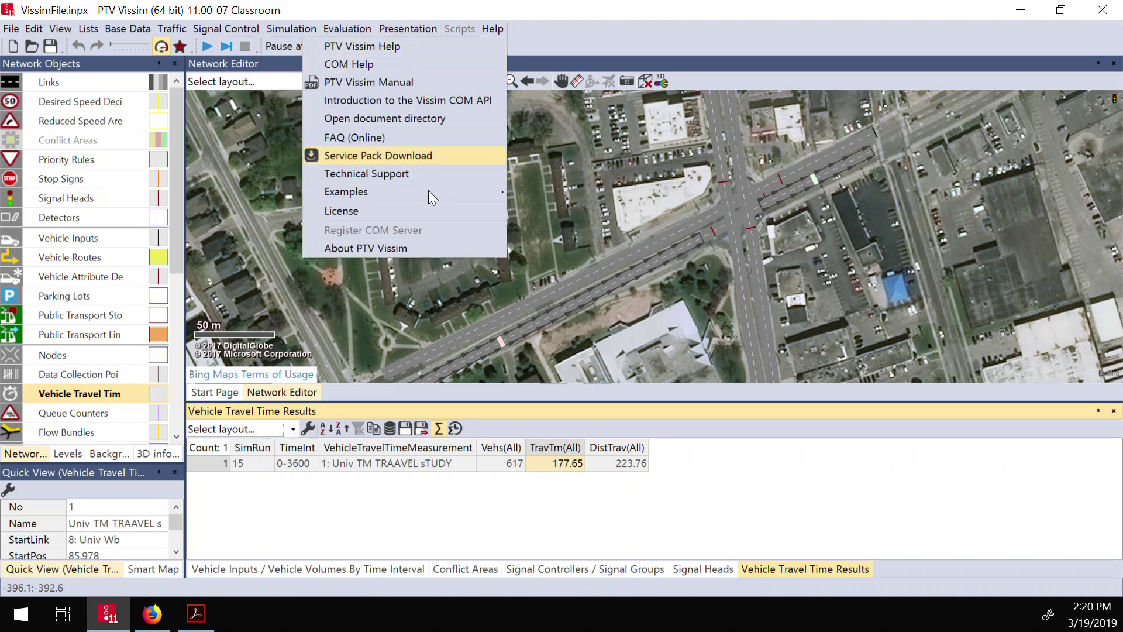
mouse_move(424, 193)
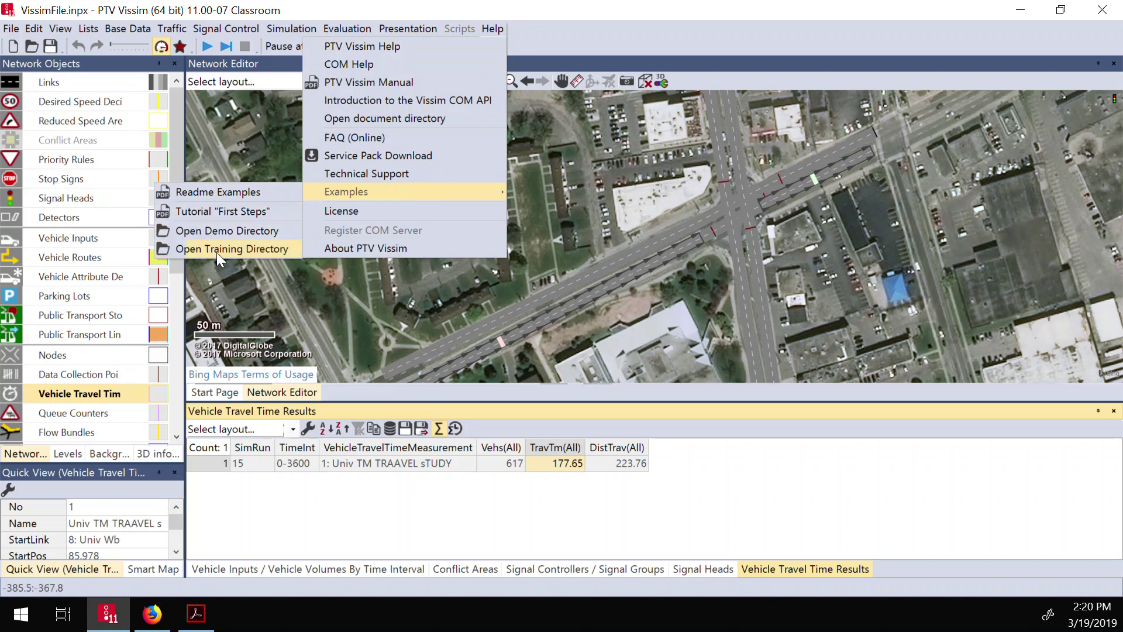
left_click(226, 229)
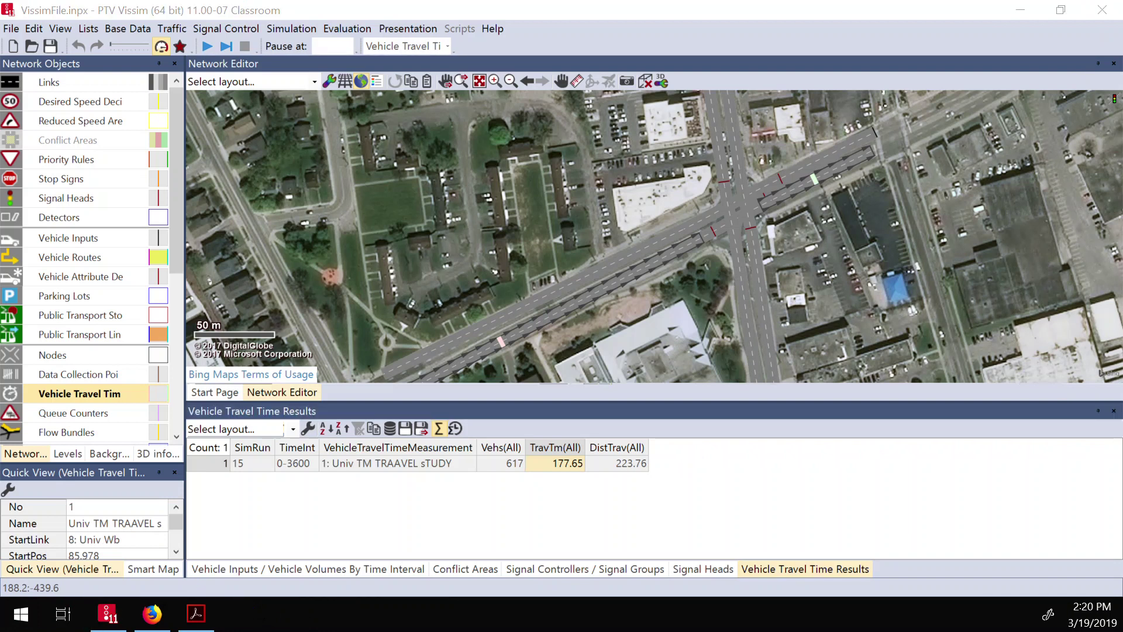
Bring the Examples Demo folder window in front of the browser and maximize it
key("alt+Tab")
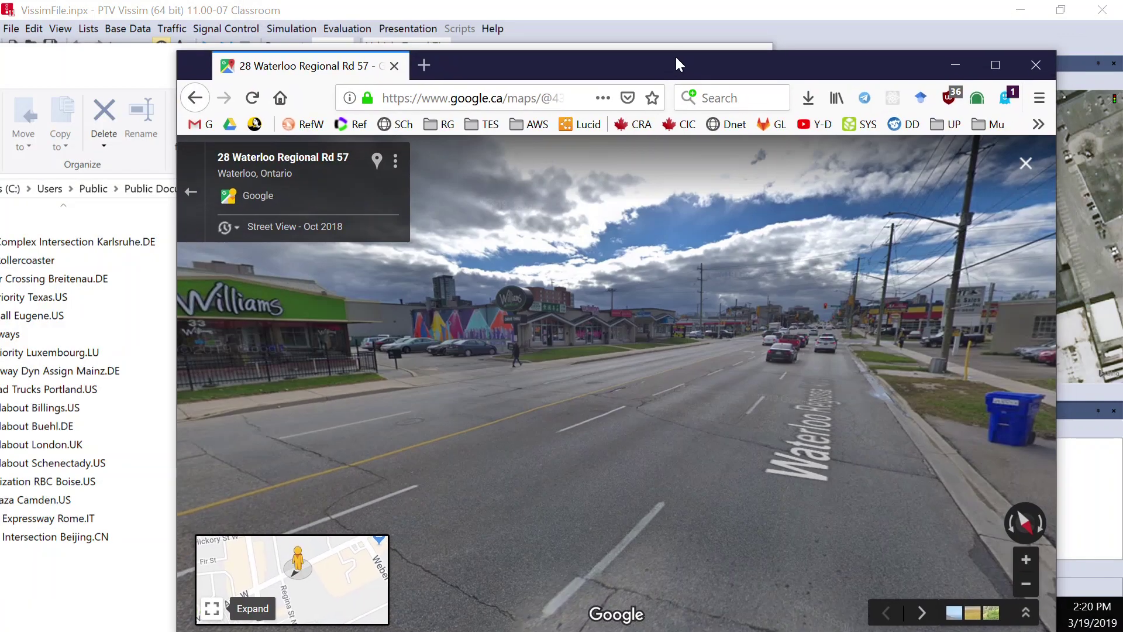
left_click_drag(675, 55, 648, 145)
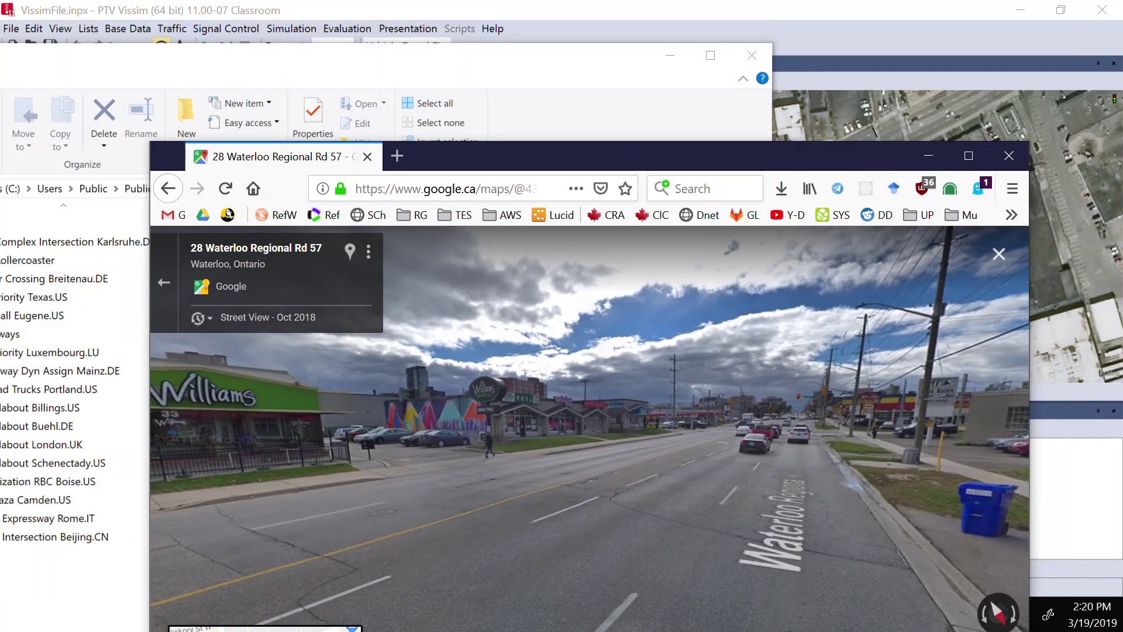
left_click(525, 69)
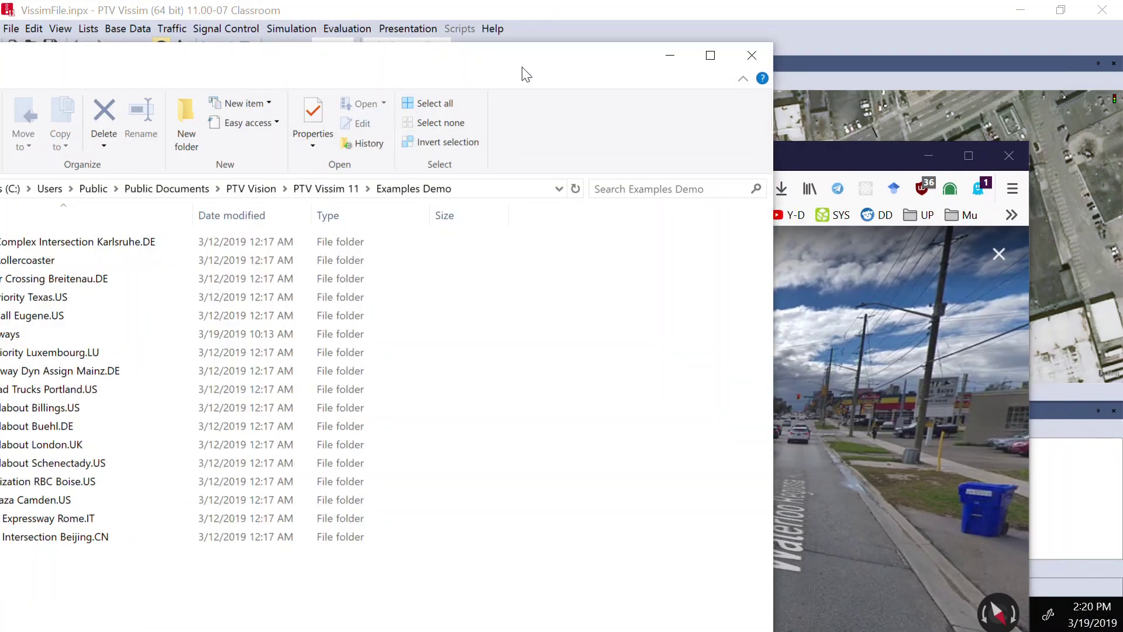
double_click(621, 56)
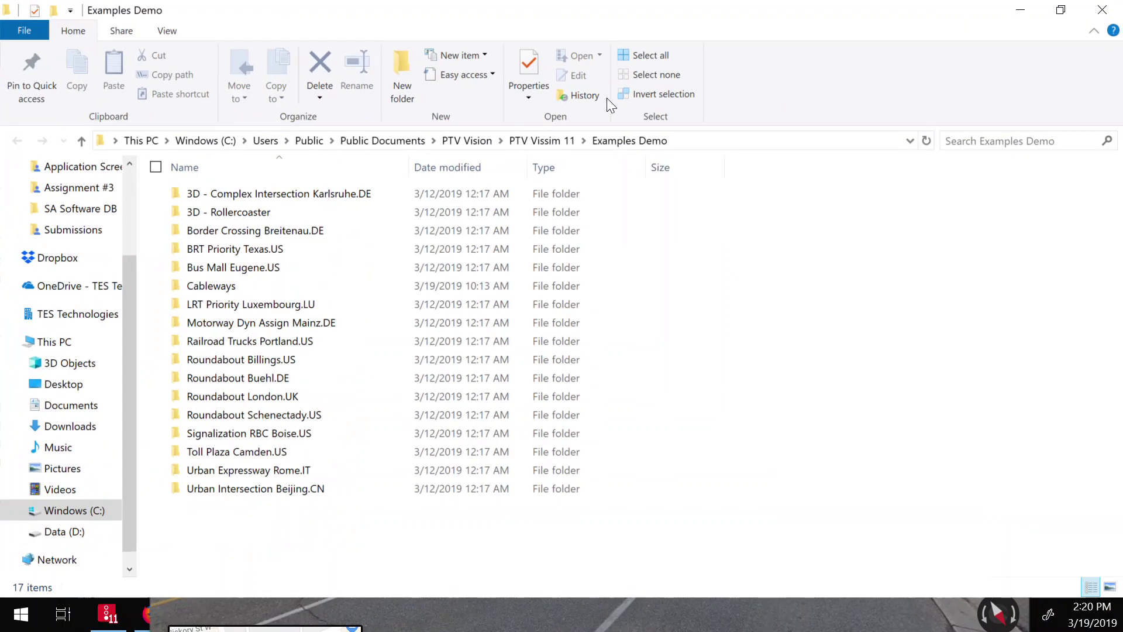
Open Karlsruhe 3D.inpx from the 3D - Complex Intersection Karlsruhe.DE folder and move the browser window out of the way
left_click(329, 199)
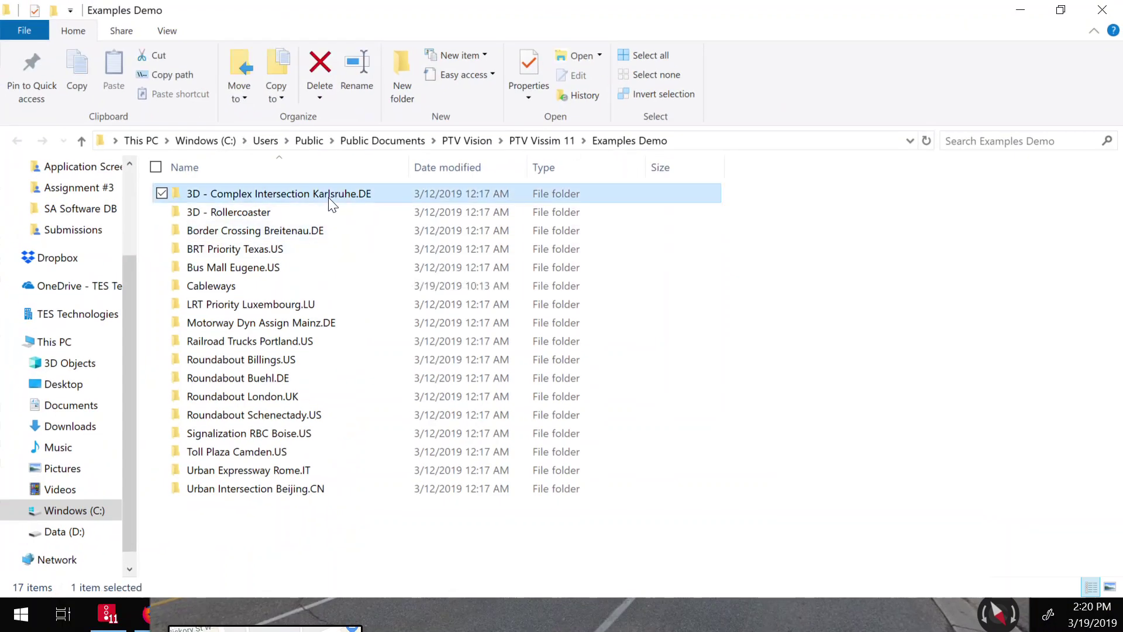
double_click(329, 199)
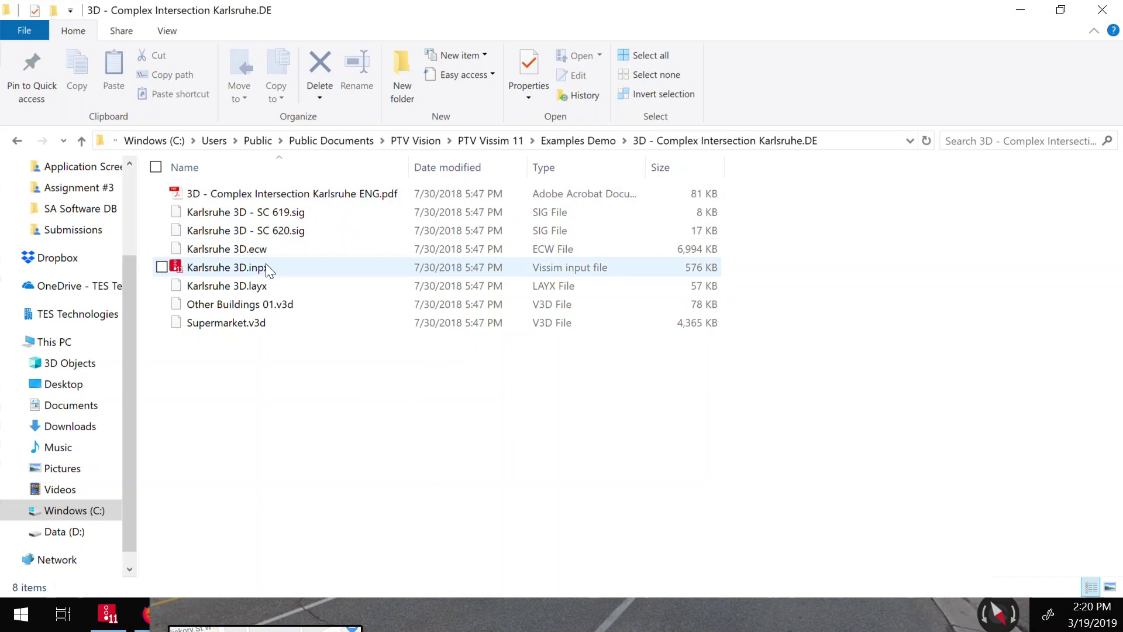
double_click(266, 263)
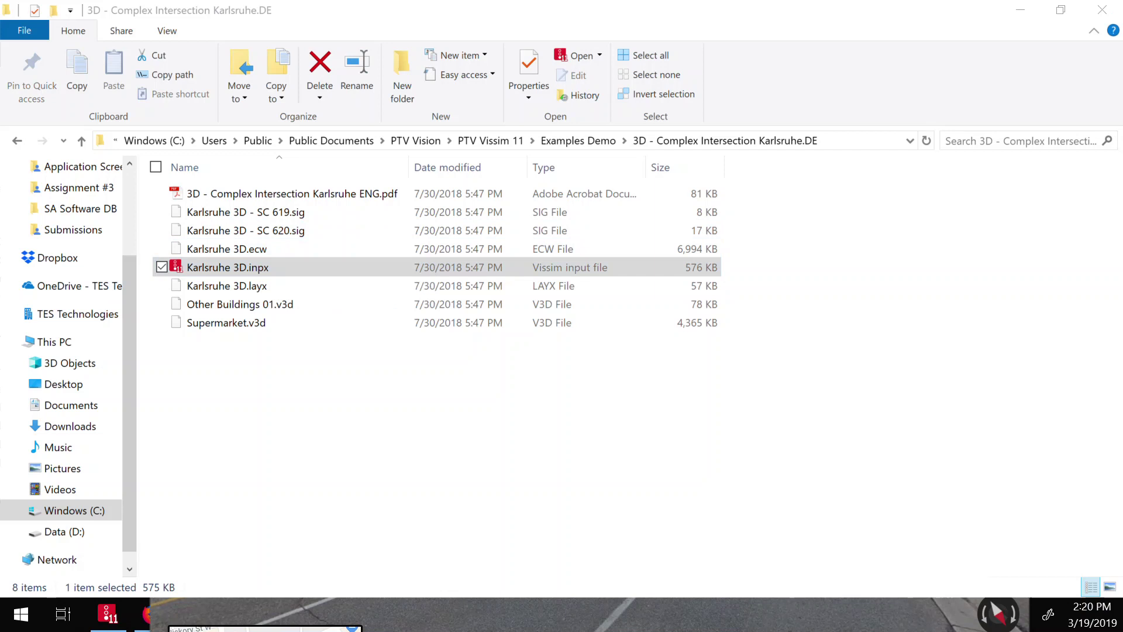
key("alt+Tab")
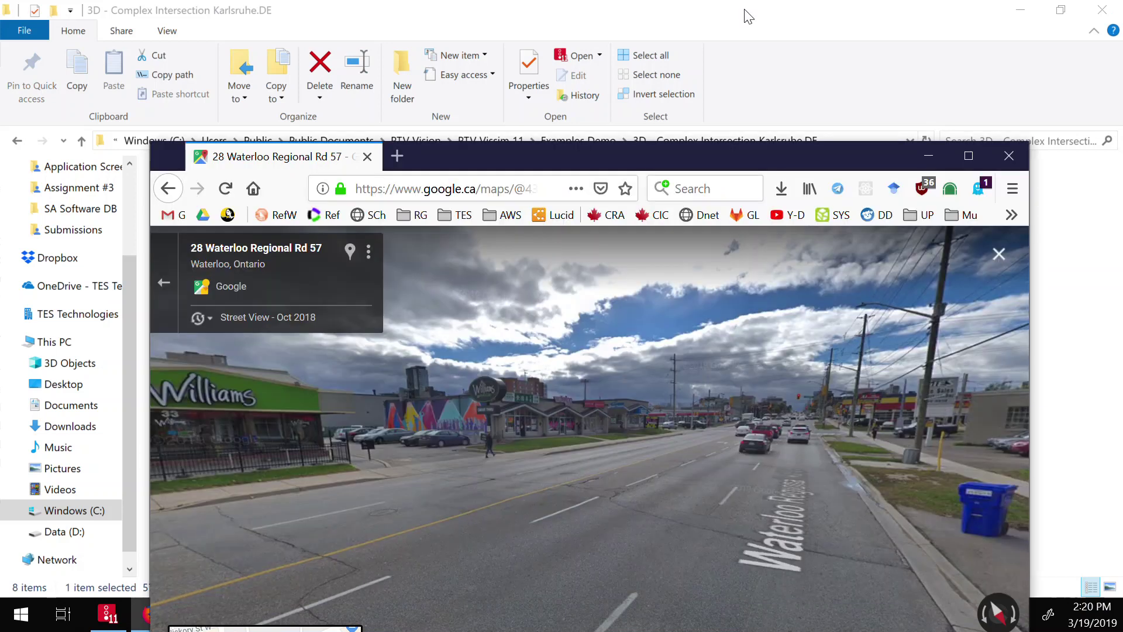
left_click_drag(658, 155, 0, 158)
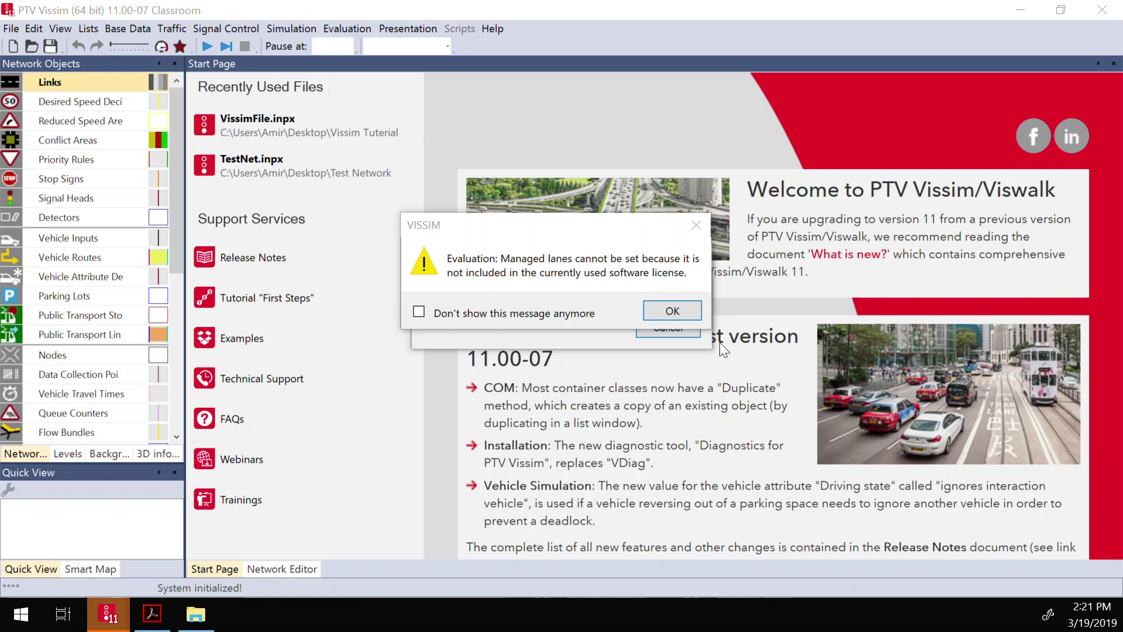
Accept the license-related adjustments to the Karlsruhe network, cancel the background texture generation and ignore the initialization warnings
left_click(664, 313)
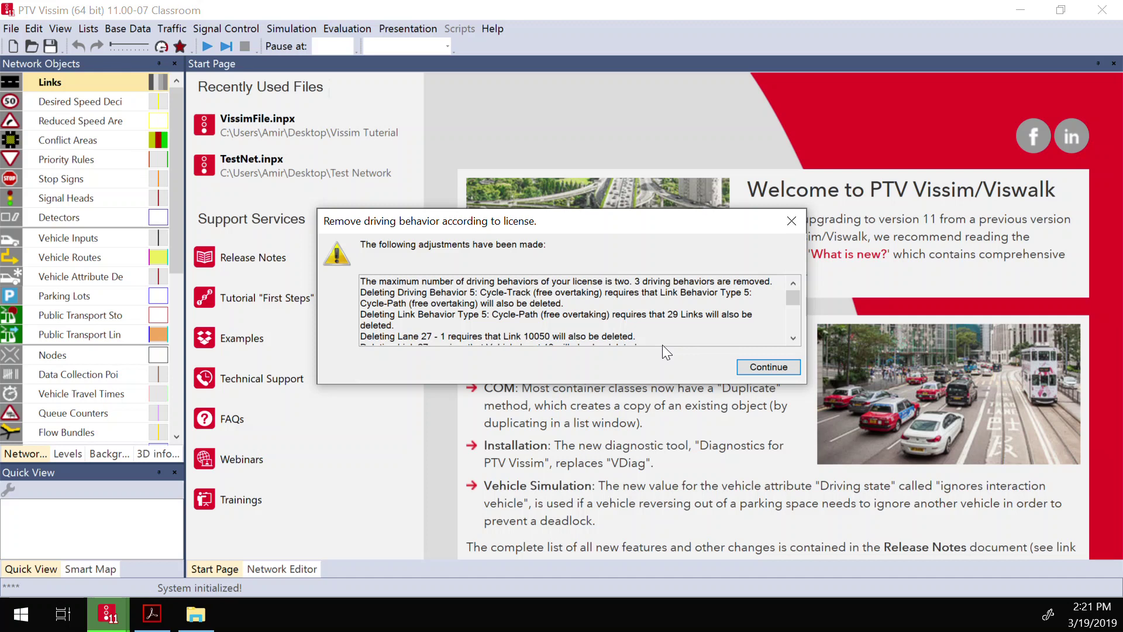
left_click(768, 367)
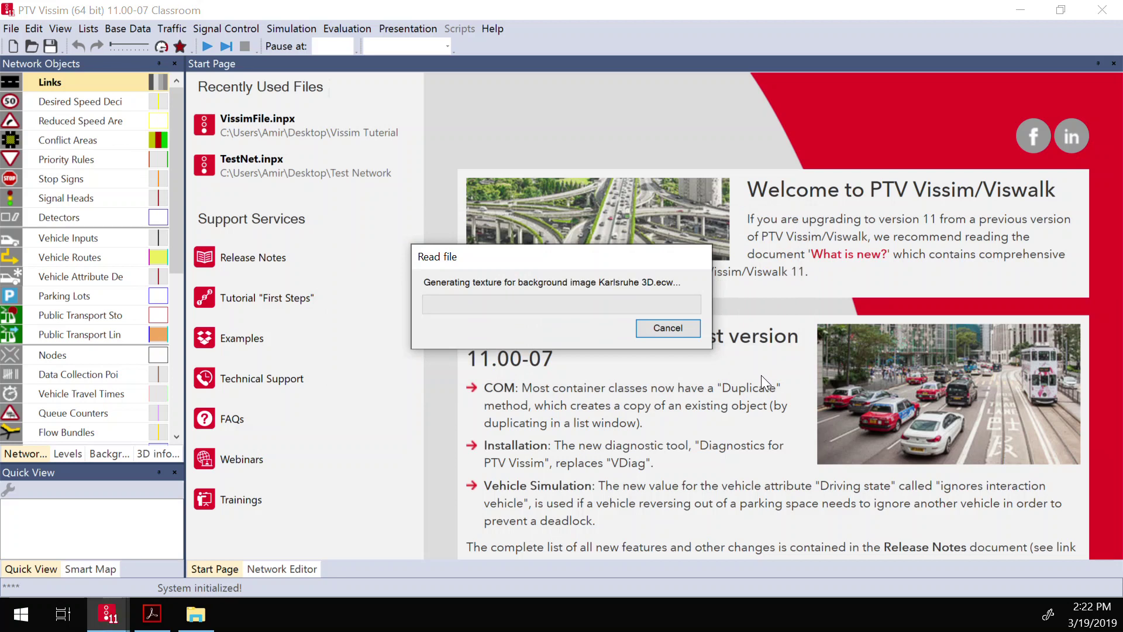
left_click(663, 339)
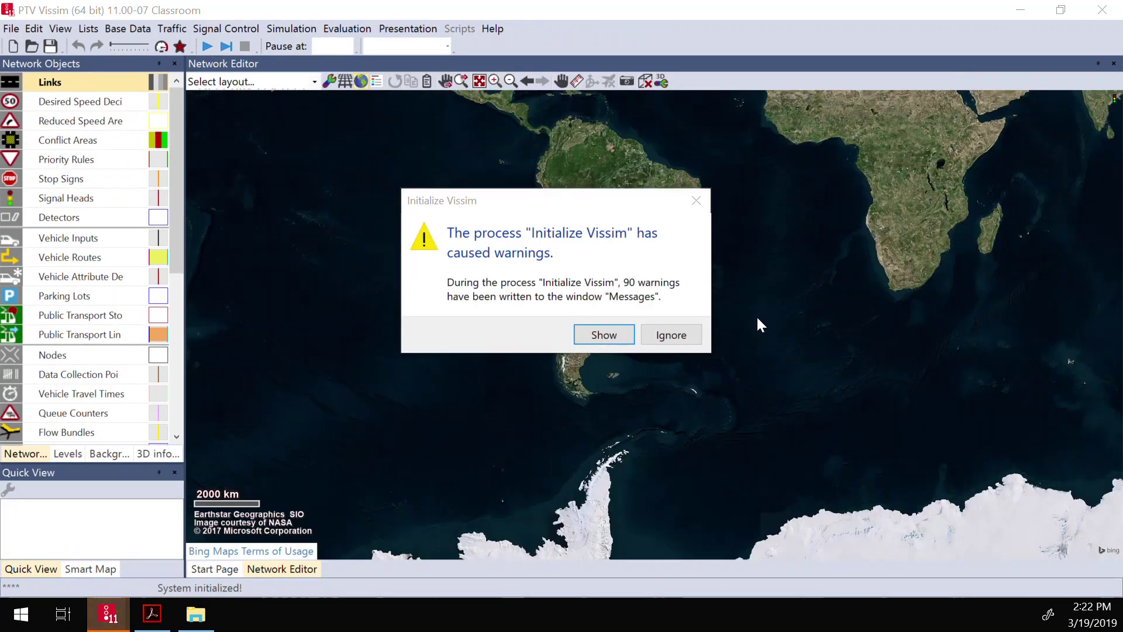
left_click(682, 334)
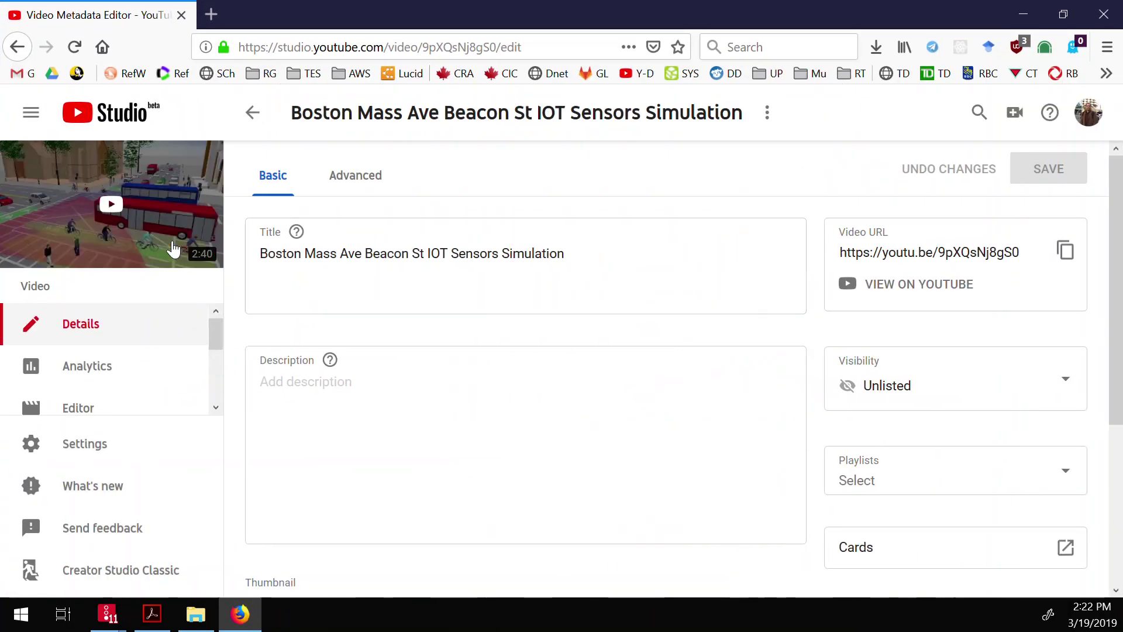
Open the Boston Mass Ave Beacon St IOT Sensors Simulation video on YouTube from its details page
left_click(163, 239)
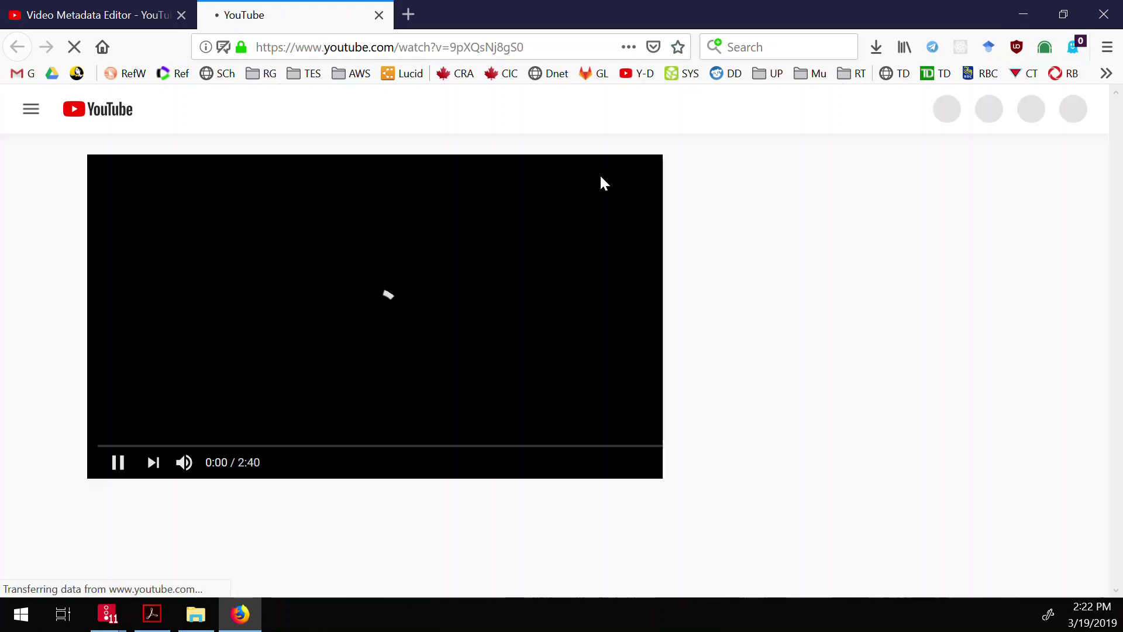